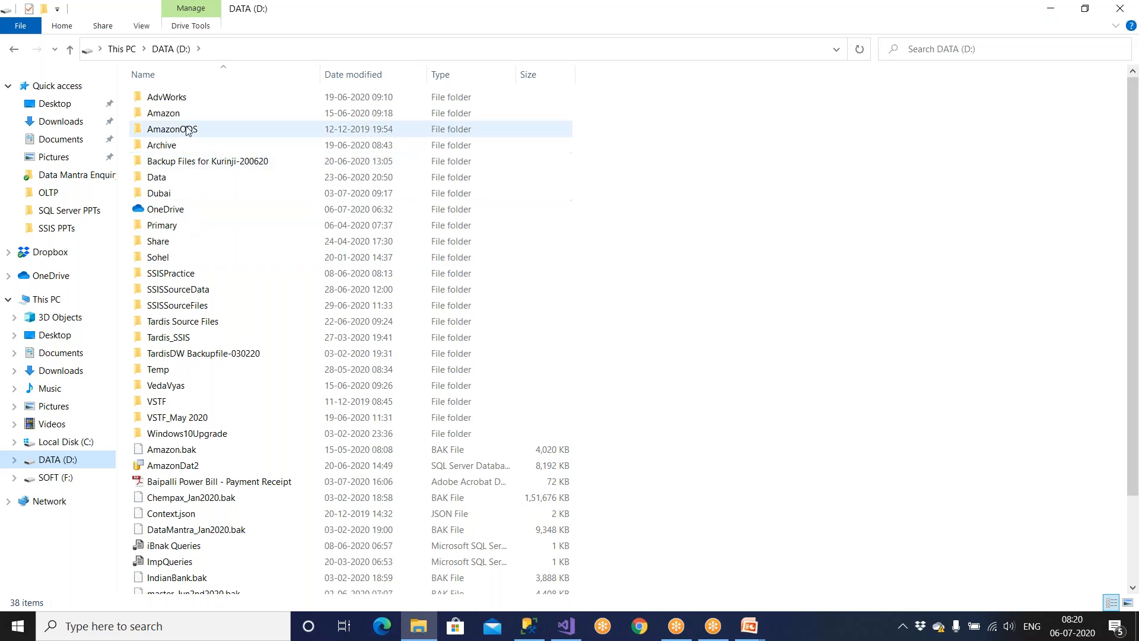
Paste the Emp file into the Amazon folder.
double_click(187, 117)
key(ctrl+v)
click(229, 211)
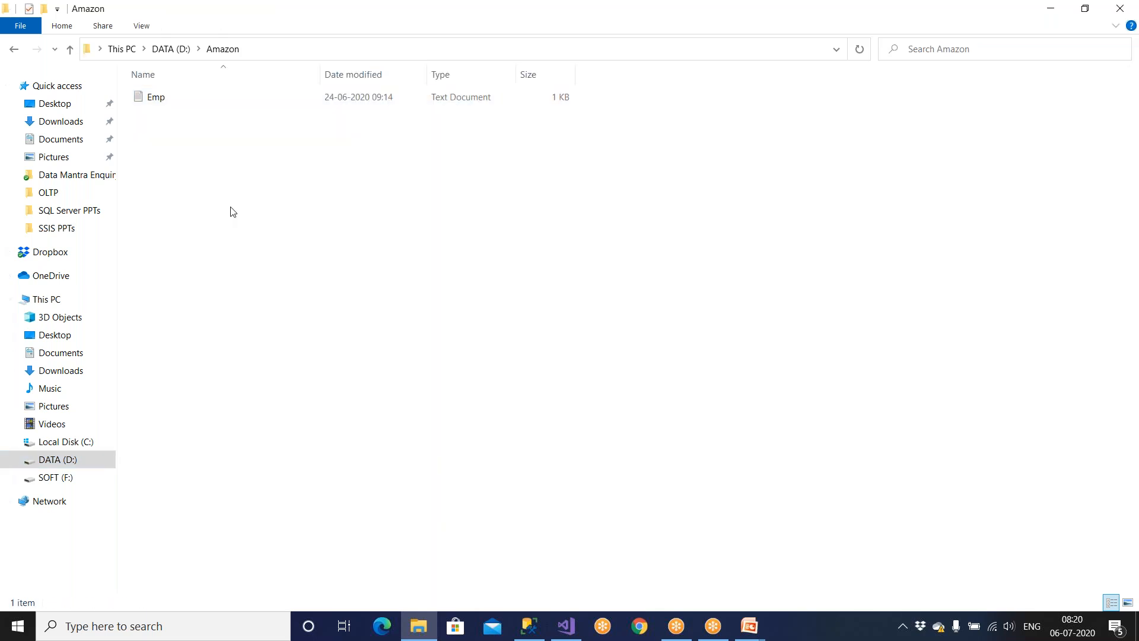
View the Emp employee records in a maximized Notepad window, then close it.
double_click(193, 105)
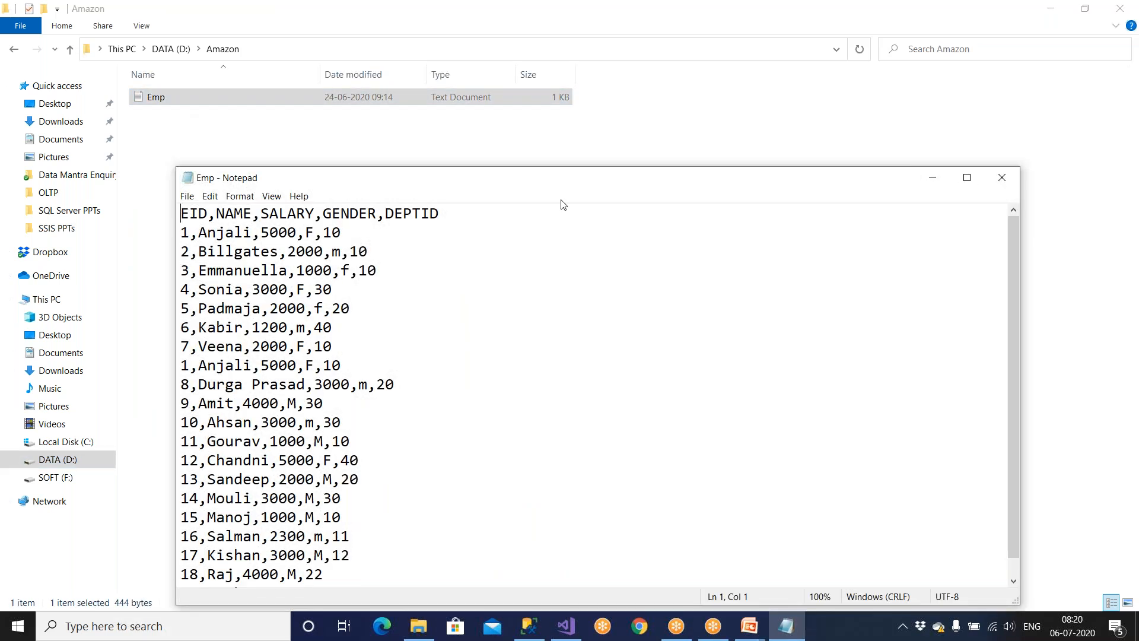
double_click(580, 183)
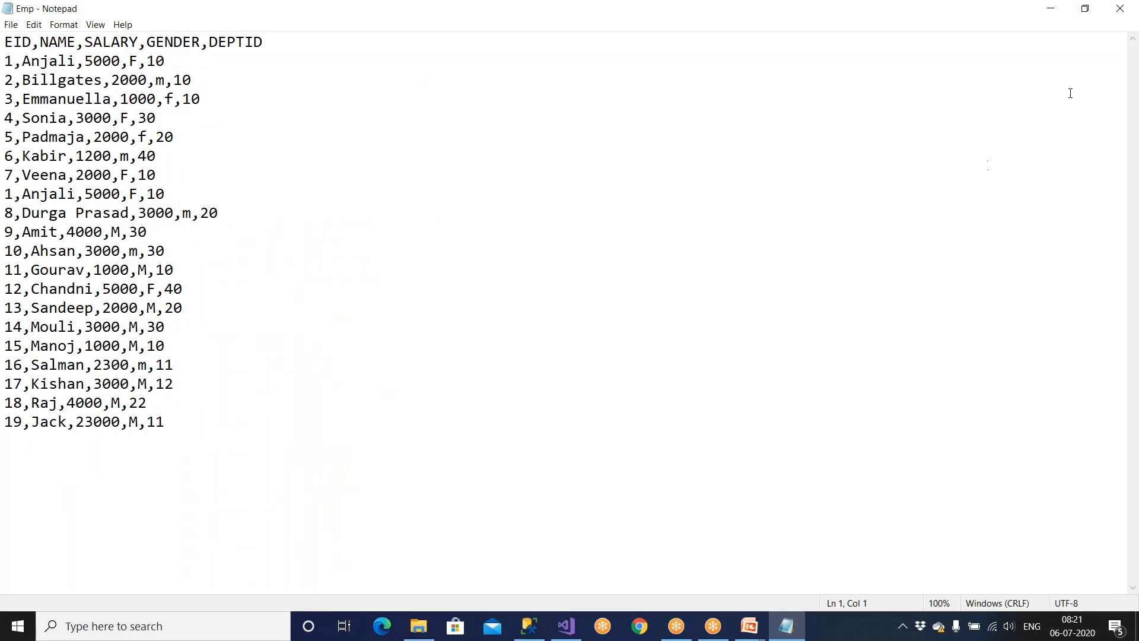
click(1121, 9)
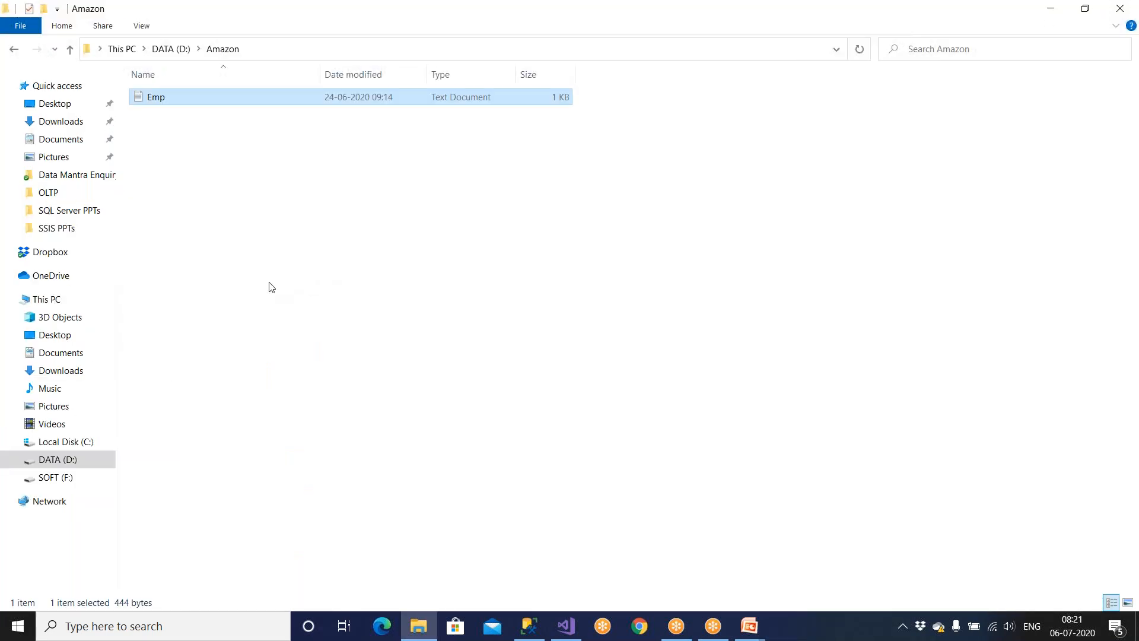
right_click(172, 102)
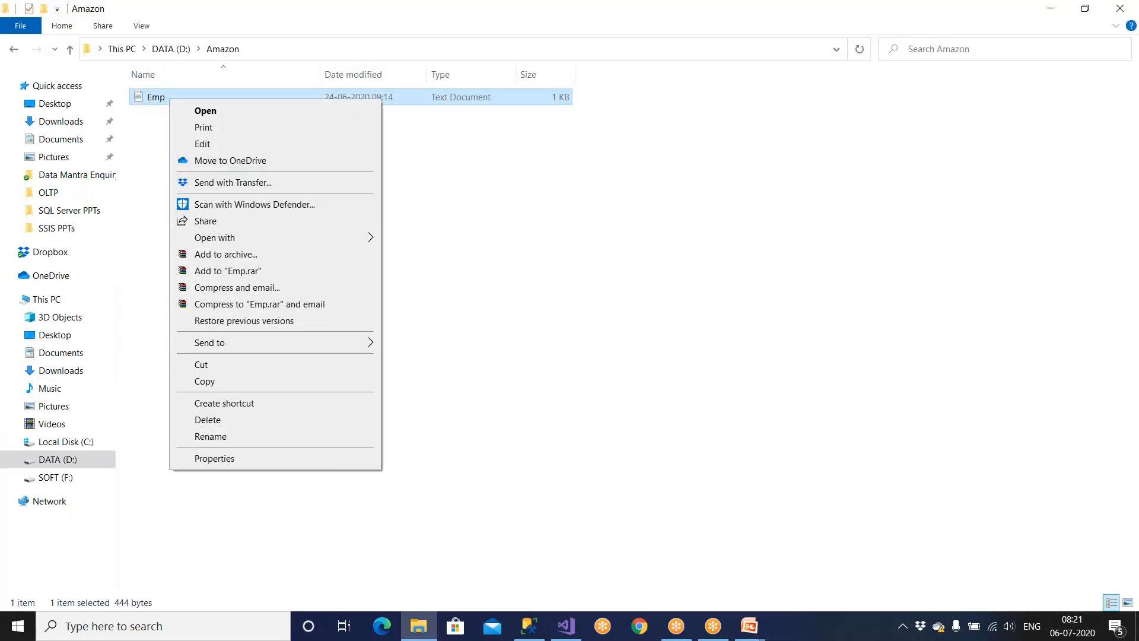
Move Emp into the Archive folder and rename it Emp_07062020.
click(203, 367)
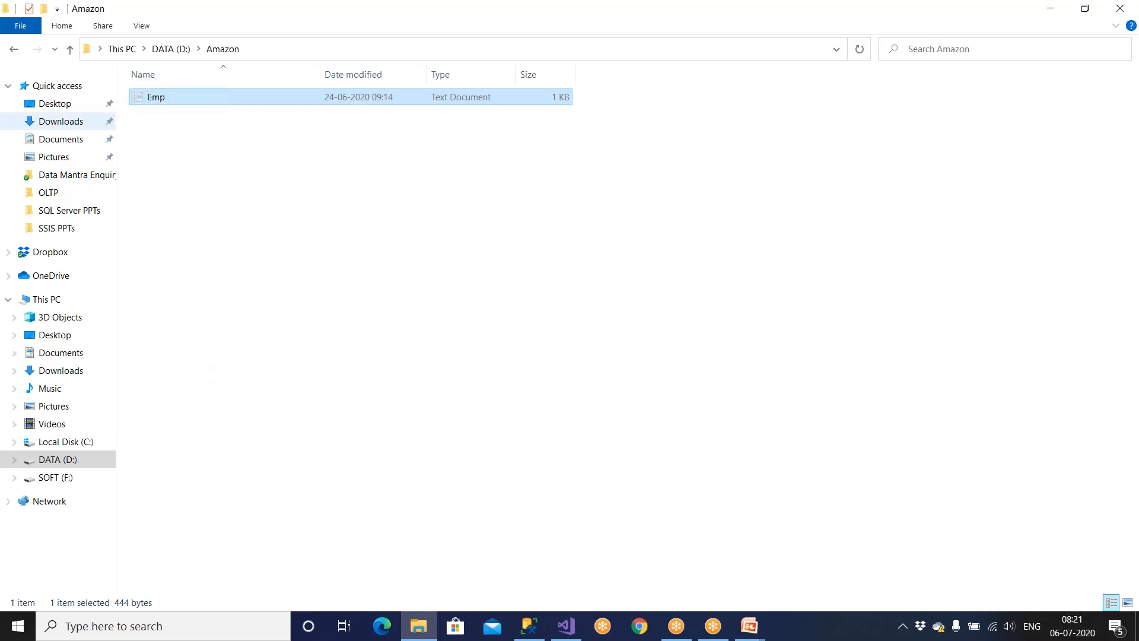
click(70, 49)
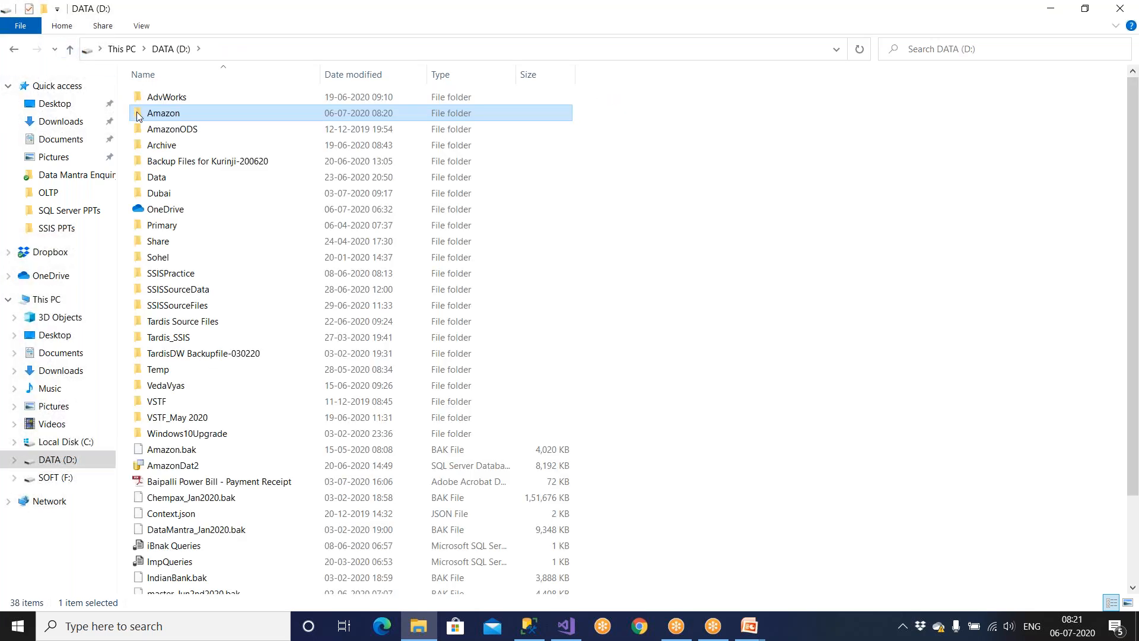
double_click(184, 147)
right_click(185, 187)
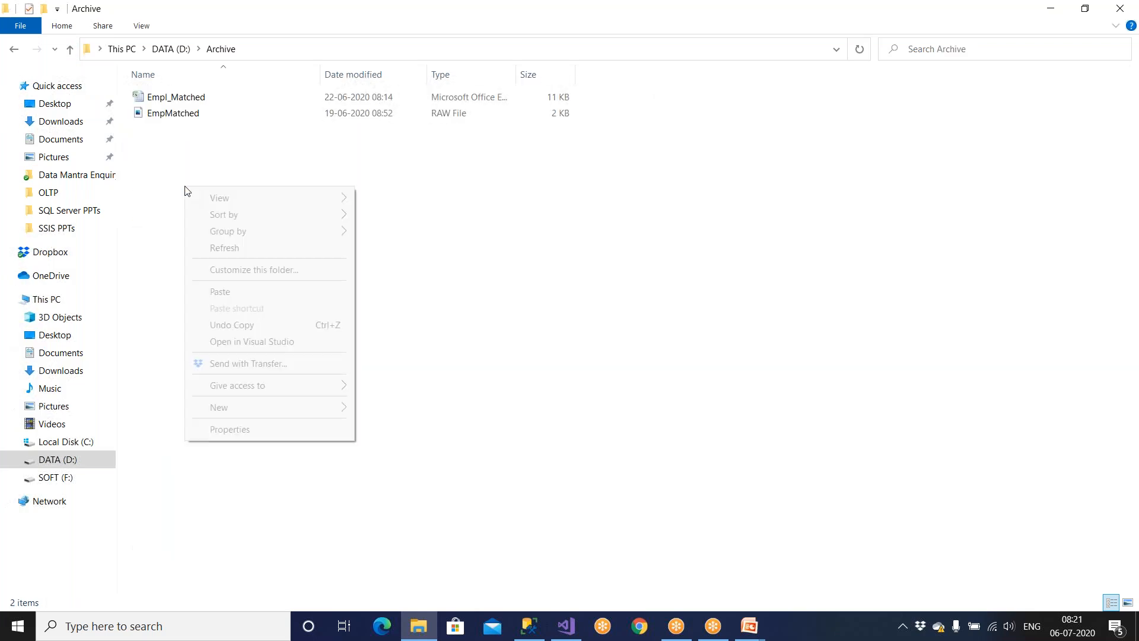
click(223, 293)
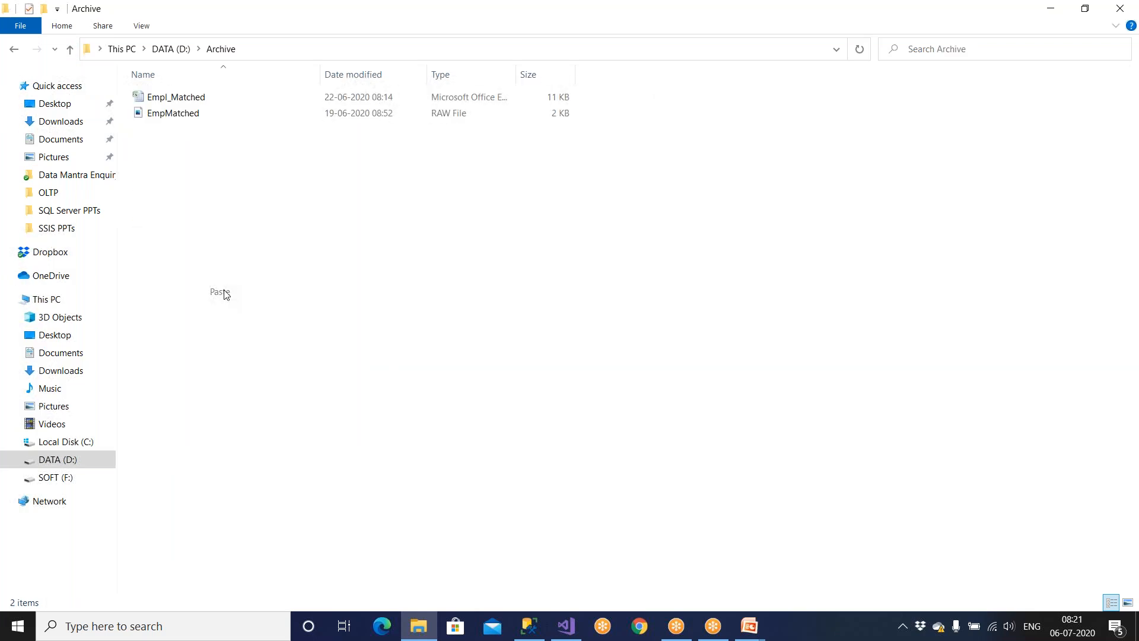
key(F2)
key(End)
text(_)
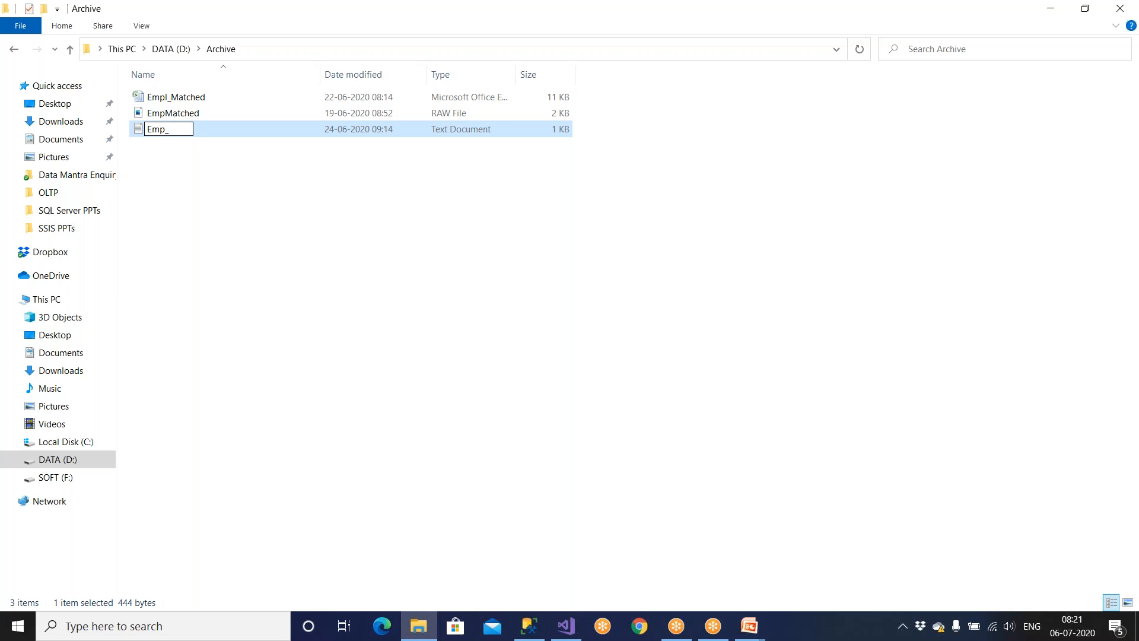
text(07062020)
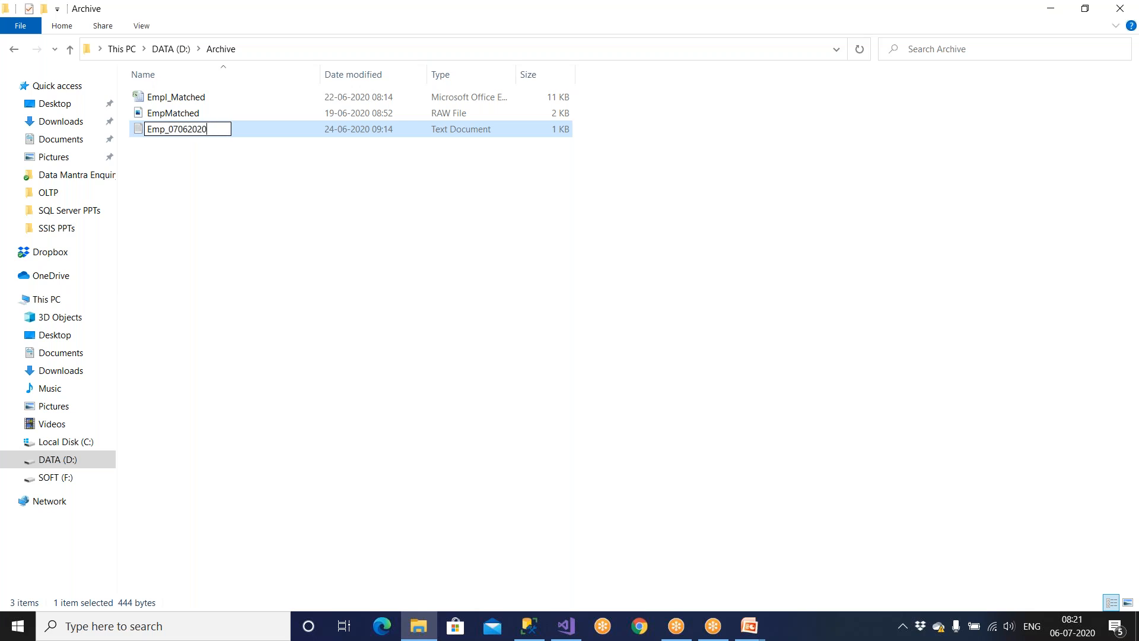
key(Return)
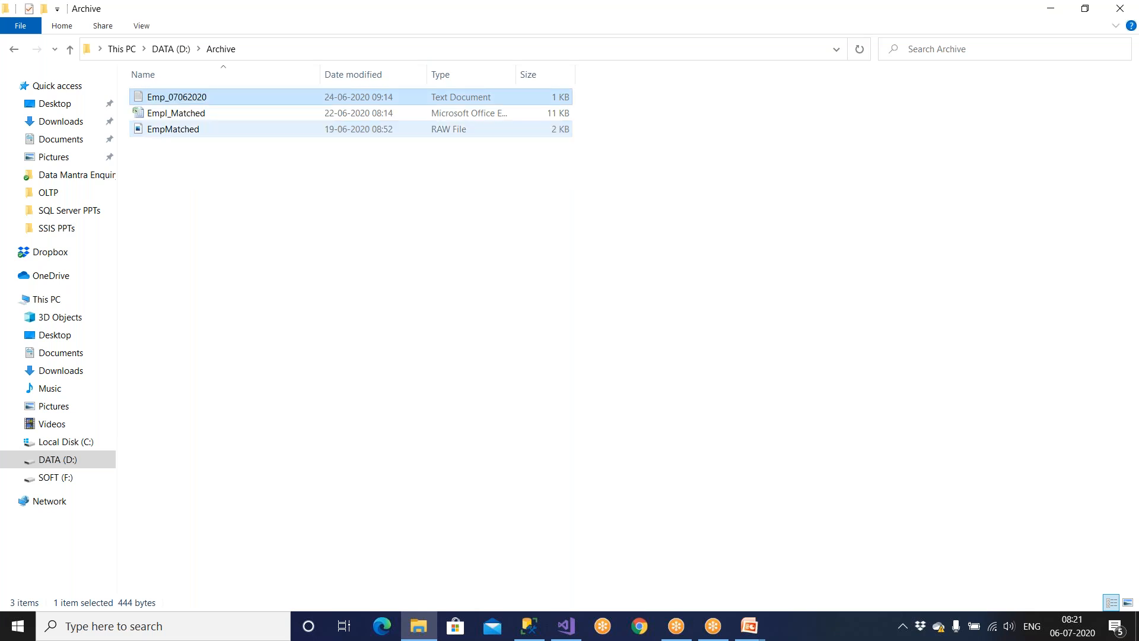
Delete the old Empl_Matched and EmpMatched files from Archive.
drag(199, 208, 183, 117)
key(Delete)
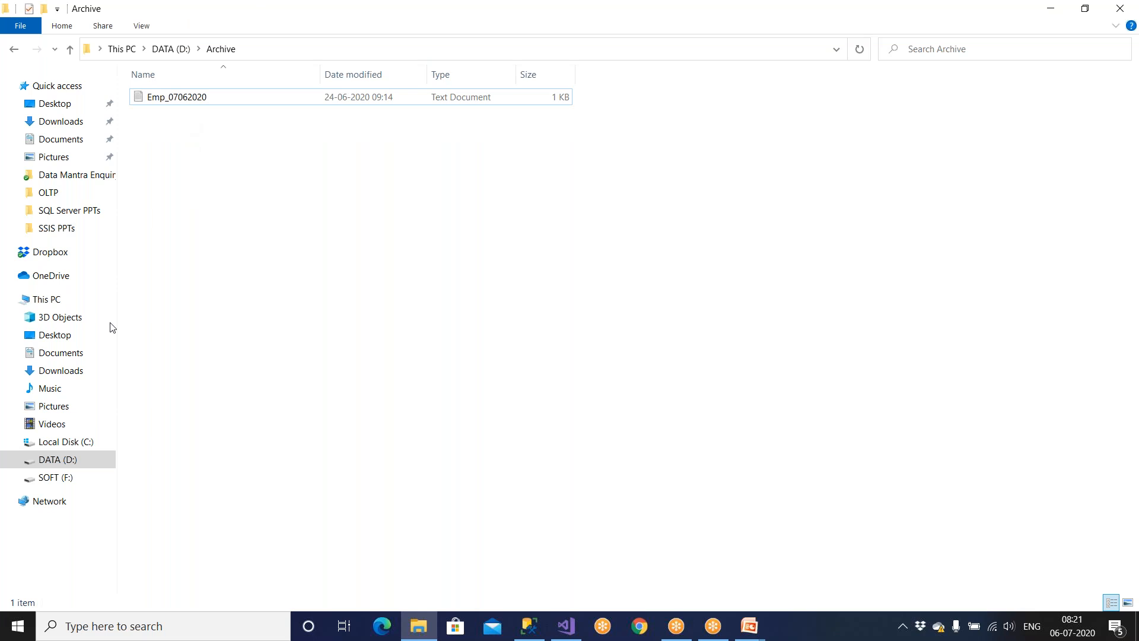
click(57, 460)
Confirm the Amazon folder is empty and show its full path.
double_click(176, 112)
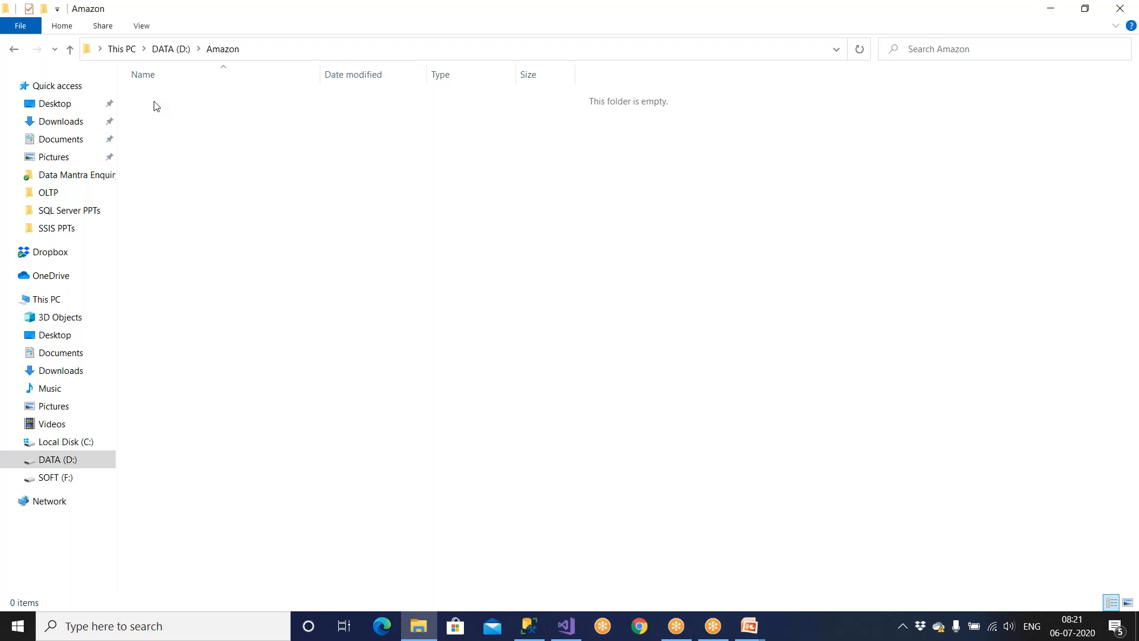
click(309, 50)
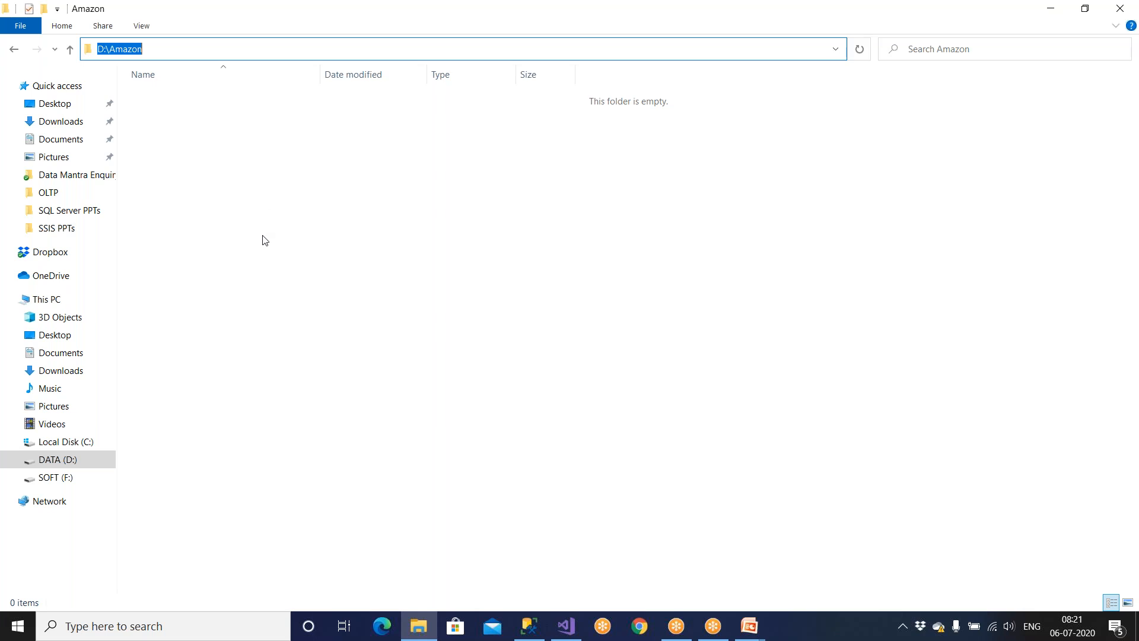
click(183, 108)
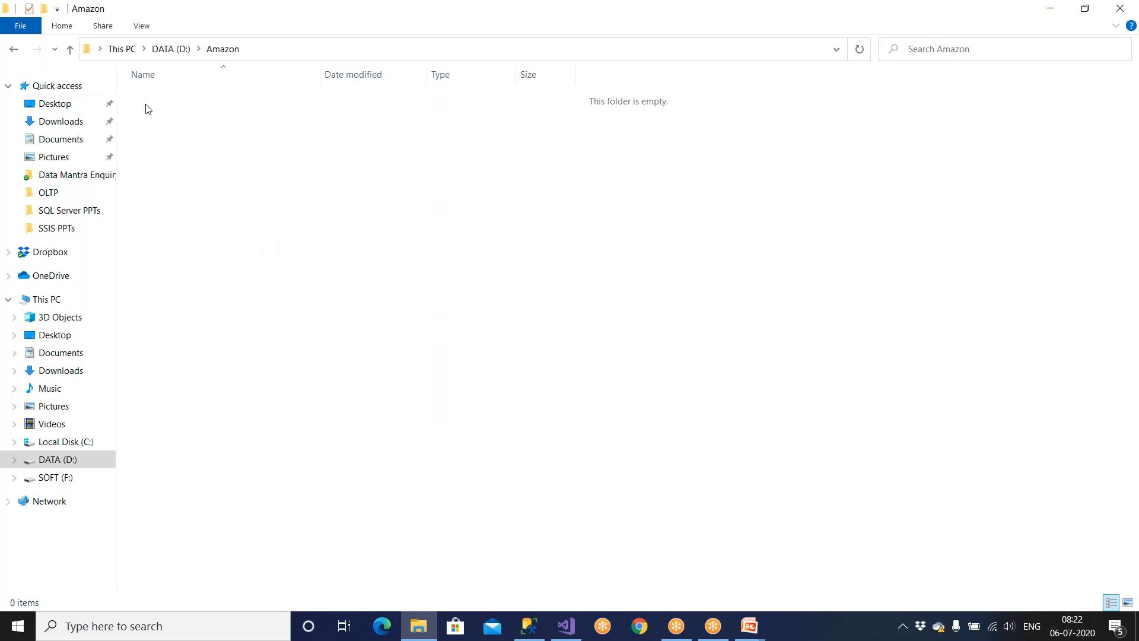
Check Emp_07062020's employee data in Archive, then return to the Amazon folder.
click(70, 50)
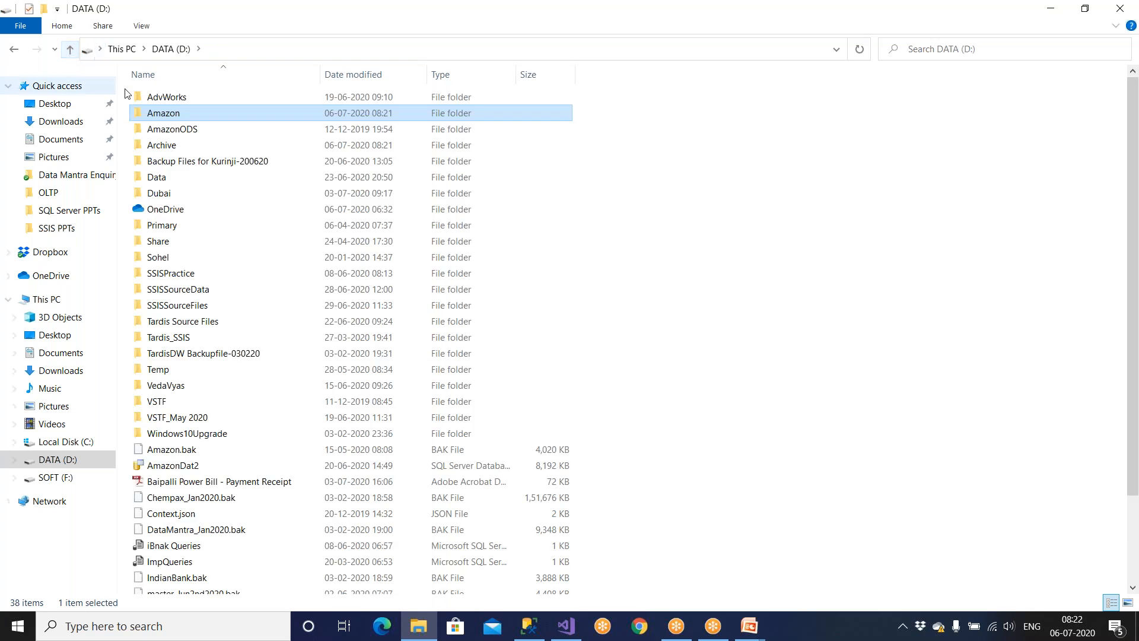
double_click(181, 145)
click(180, 105)
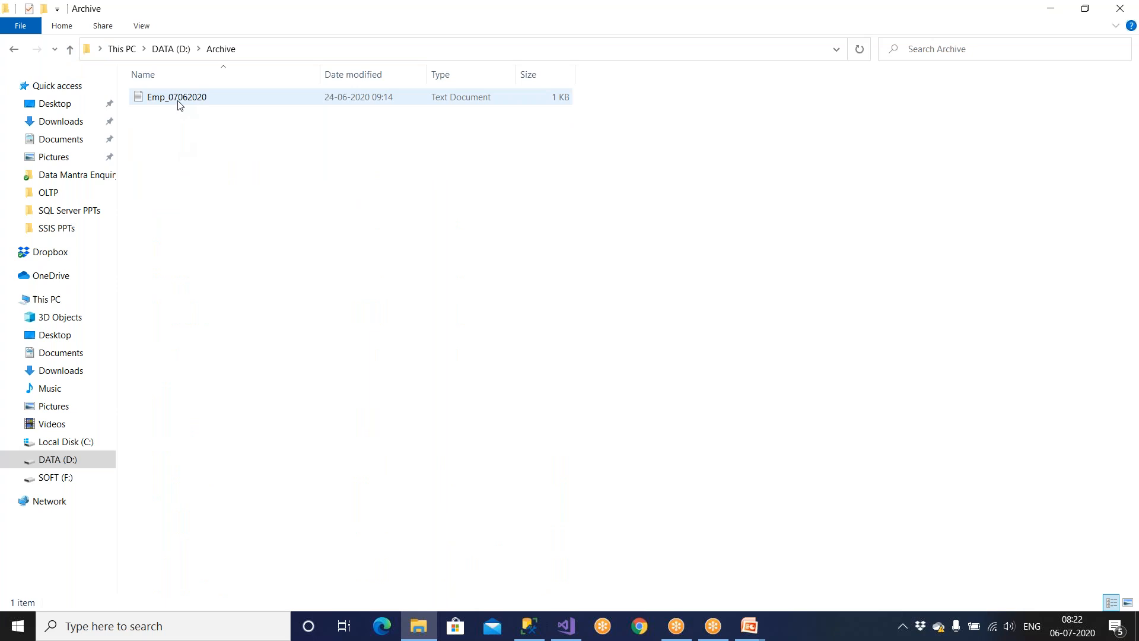
double_click(180, 105)
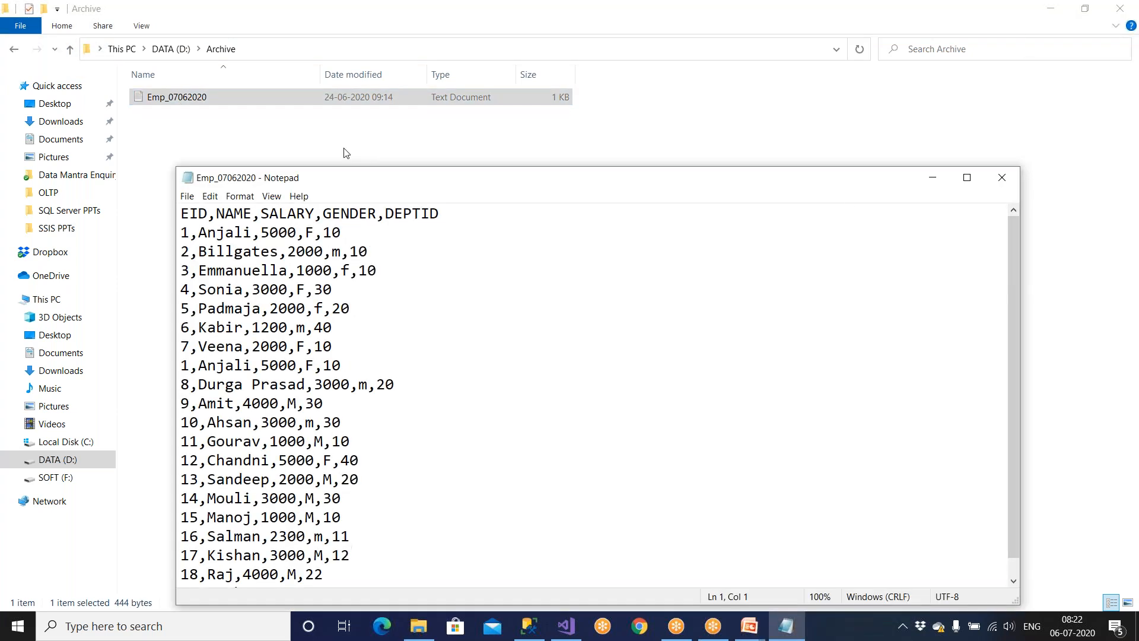
click(1003, 178)
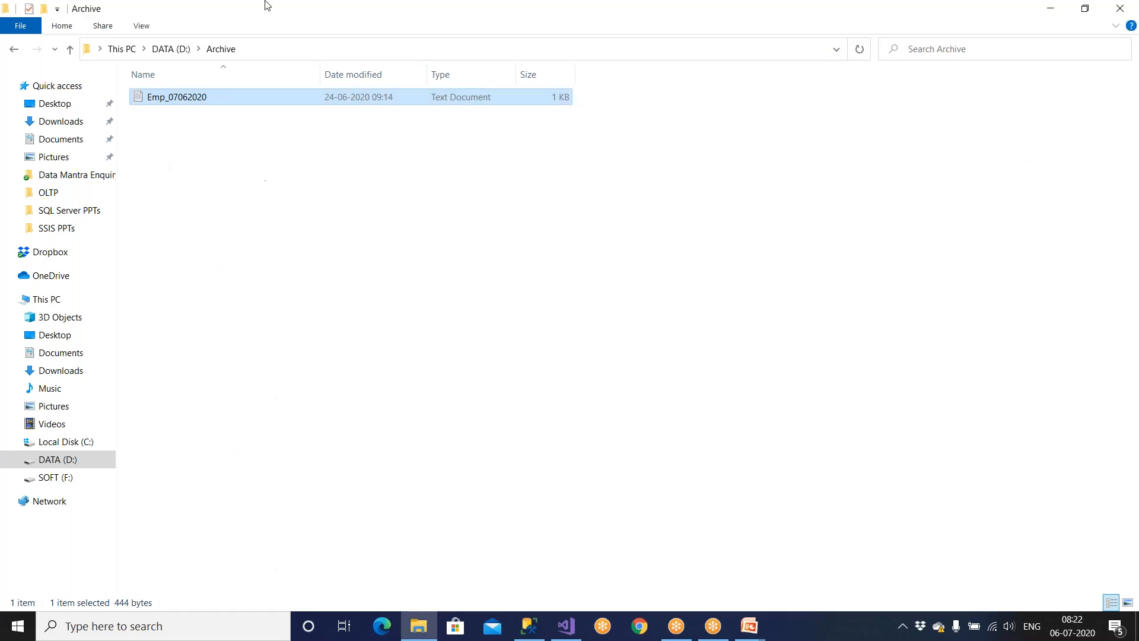
click(70, 49)
double_click(158, 114)
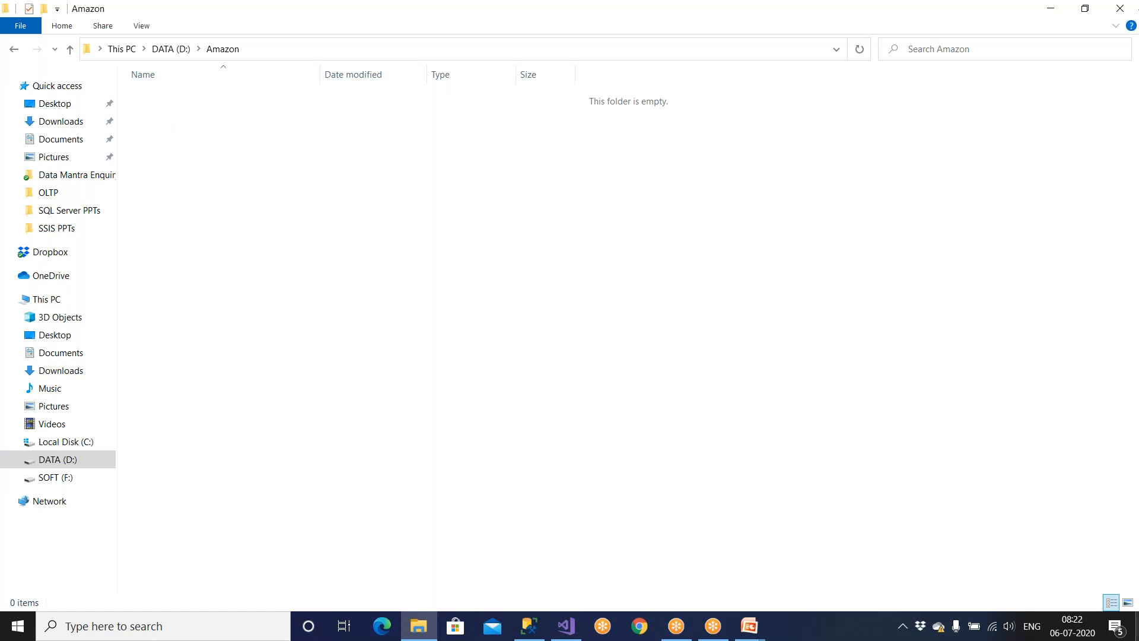
Show the Demo Requirements slide, then switch to SQL Server Management Studio.
mouse_move(742, 629)
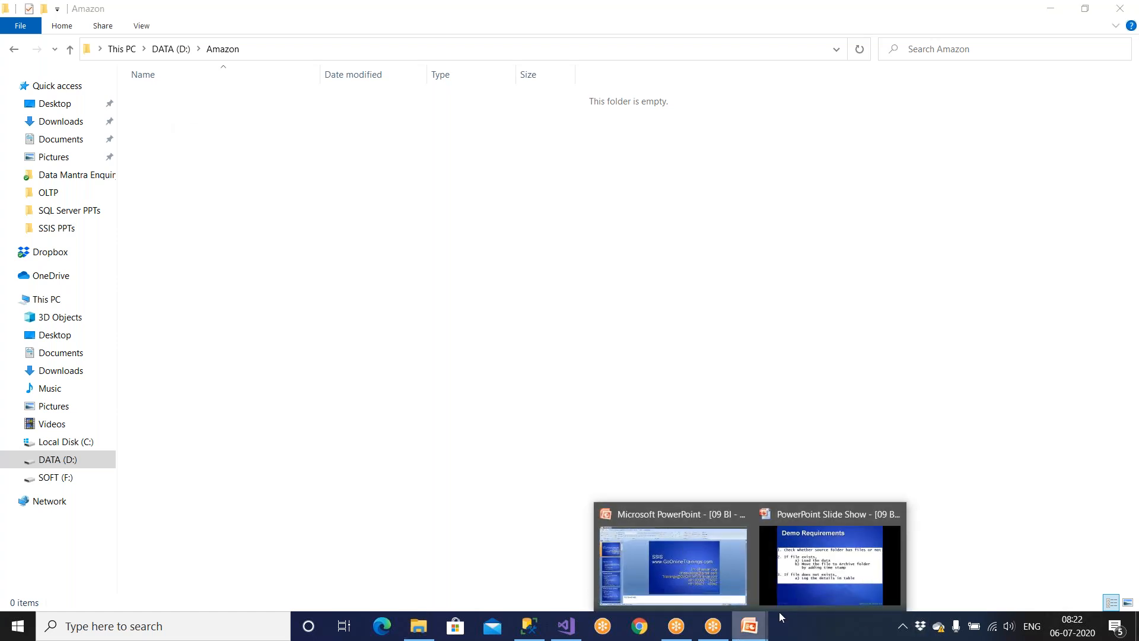
click(791, 592)
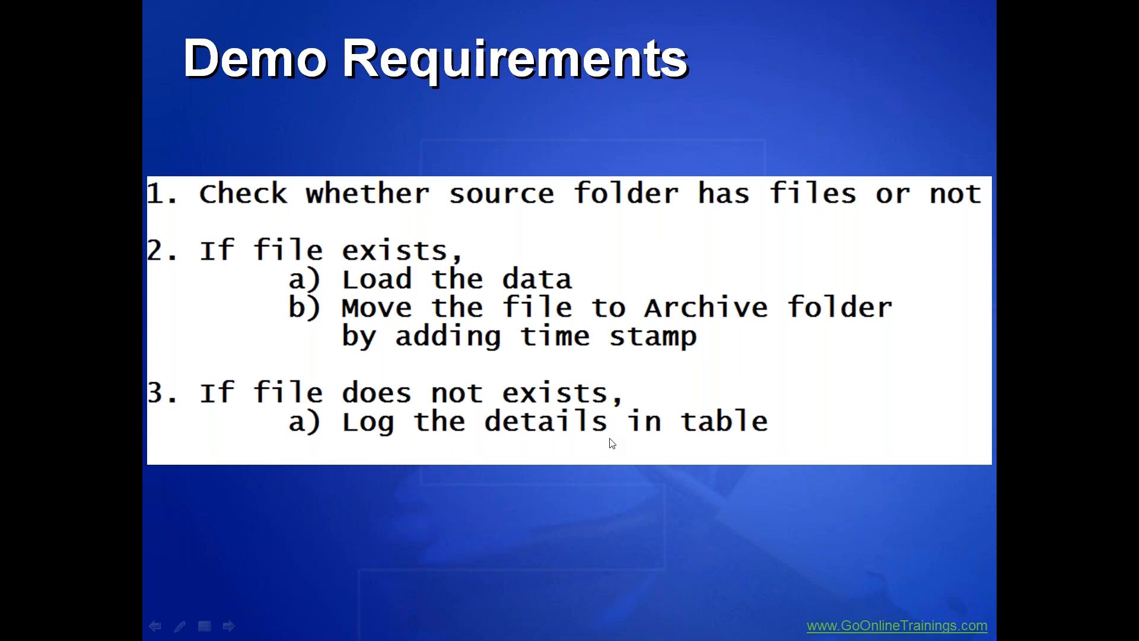
key(super)
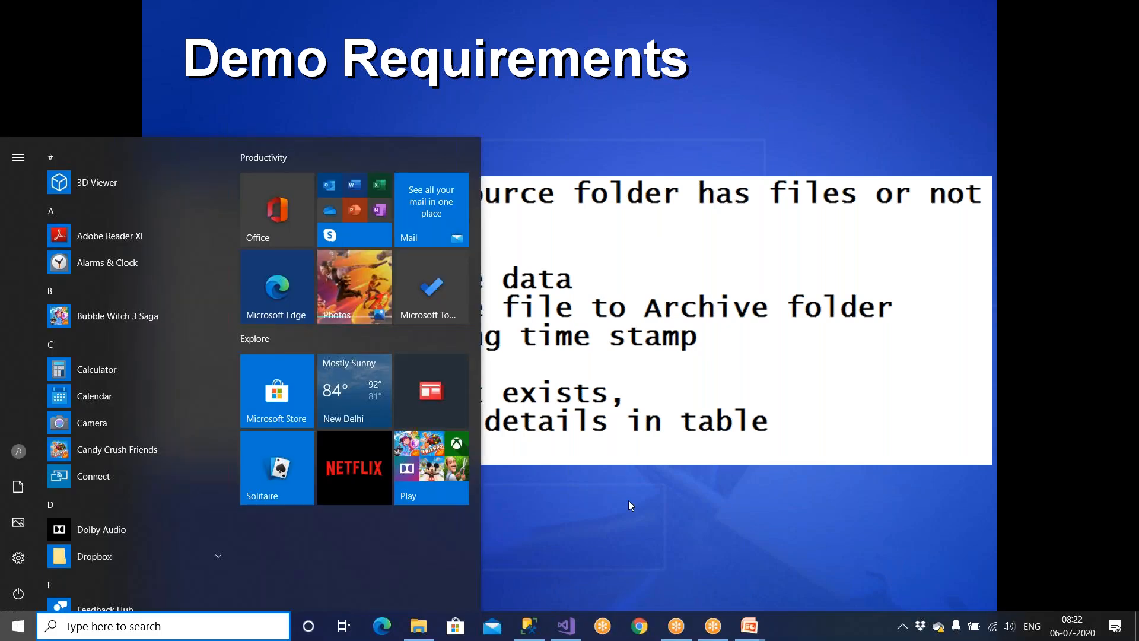
click(534, 630)
Run 'use Stage_Company go' in the empty query.
click(415, 136)
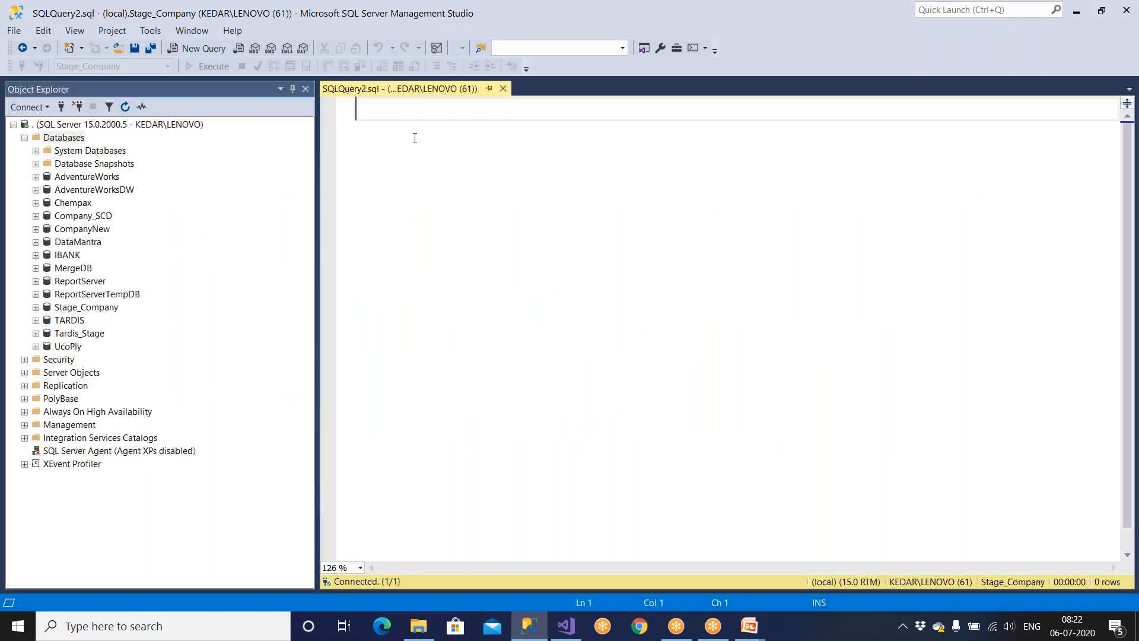
text(use)
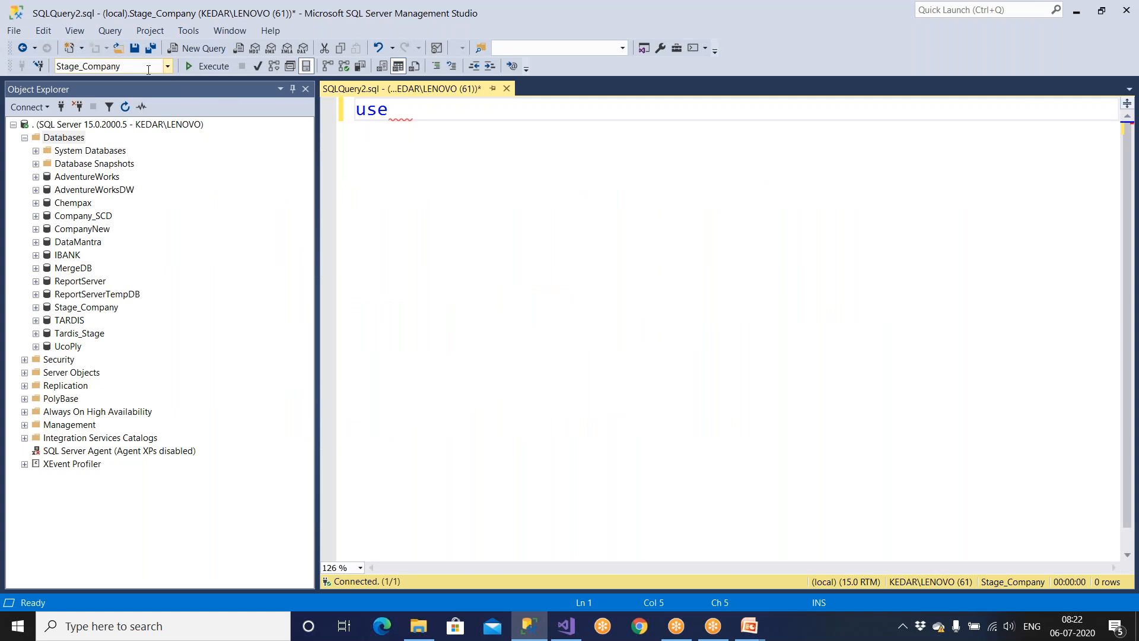
key(ctrl+u)
click(440, 113)
key(ctrl+v)
key(Return)
text(go)
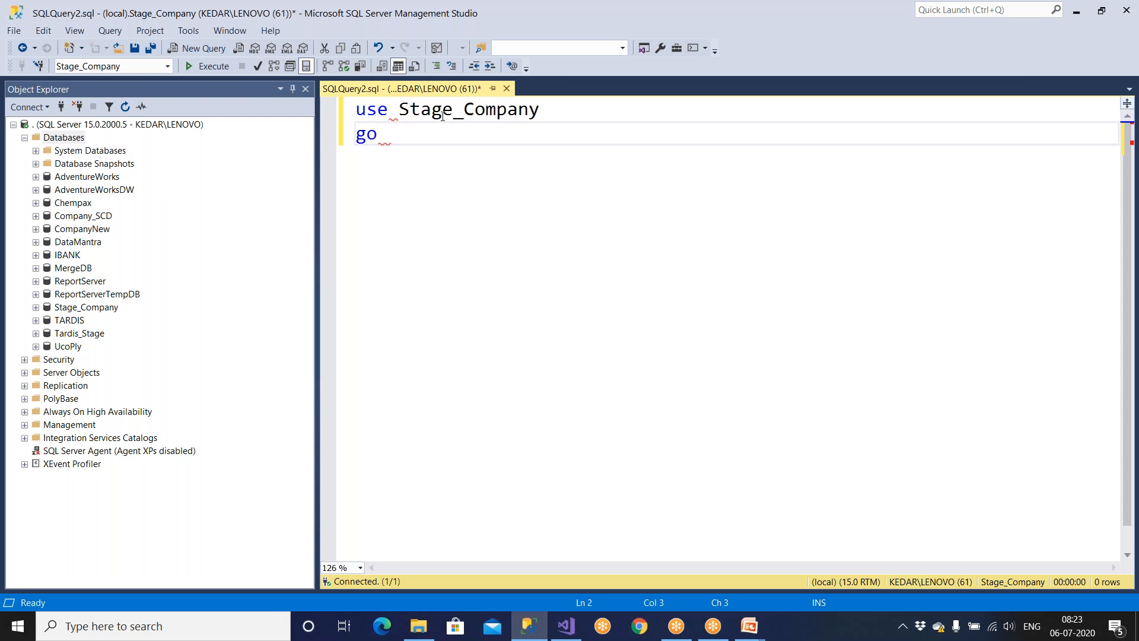
key(F5)
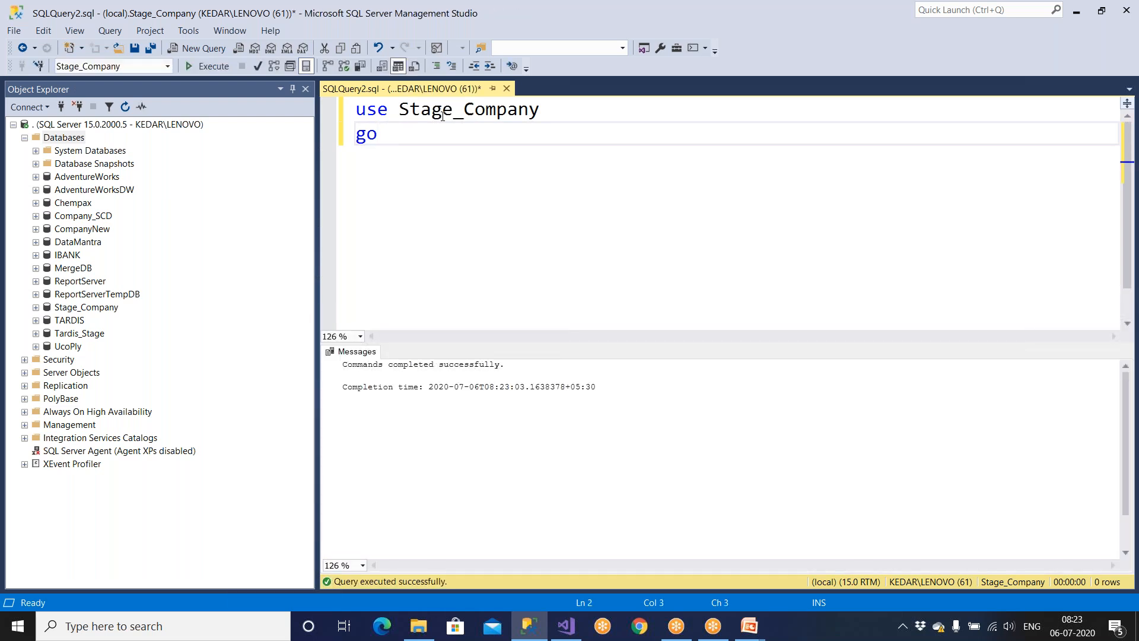
Write 'create table SSIS_Logs' with empty parentheses and 'go', and hide the results pane.
key(Return)
key(Return)
text(create)
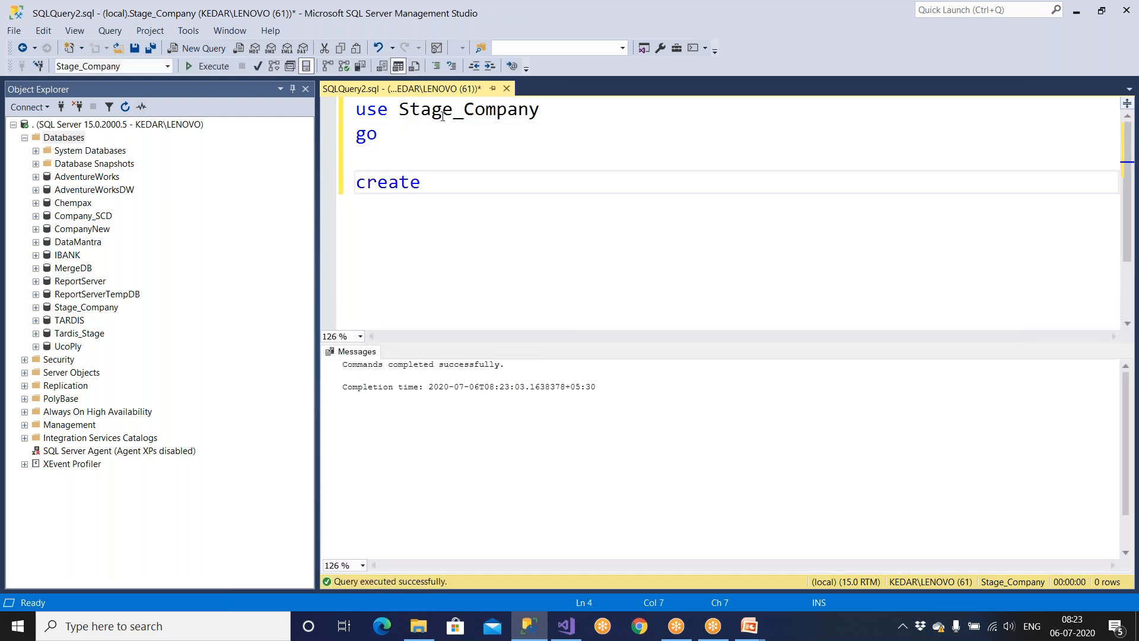
text( table SSIS)
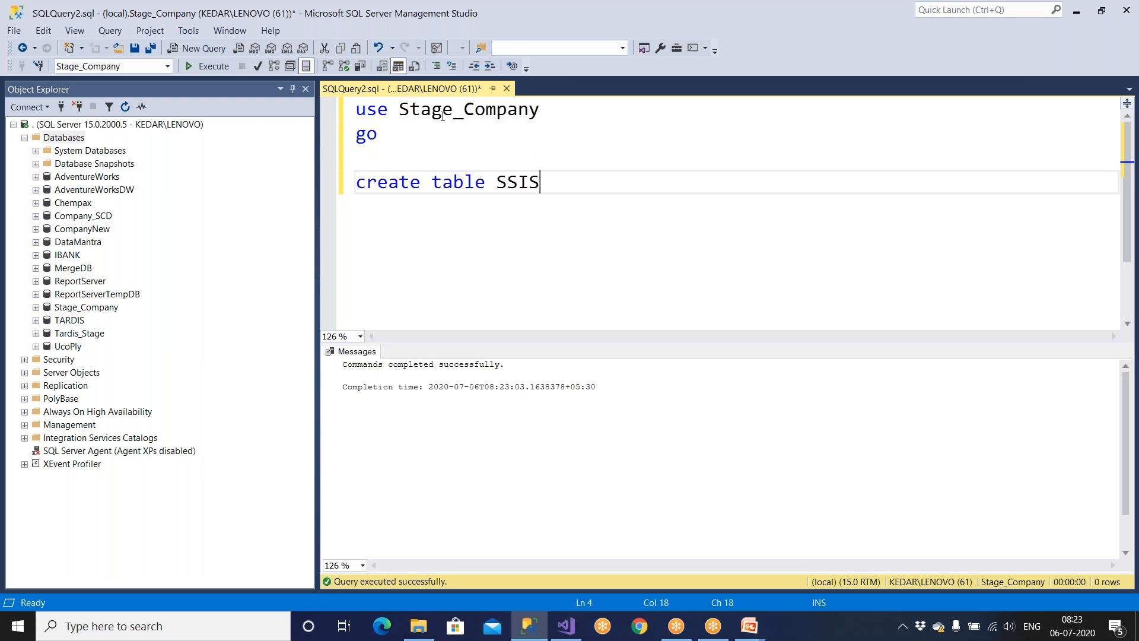
text(_log)
key(BackSpace)
key(BackSpace)
key(BackSpace)
text(Lof)
key(BackSpace)
text(gs)
key(Return)
text(()
key(Return)
key(Return)
key(Return)
text())
key(Return)
text(go)
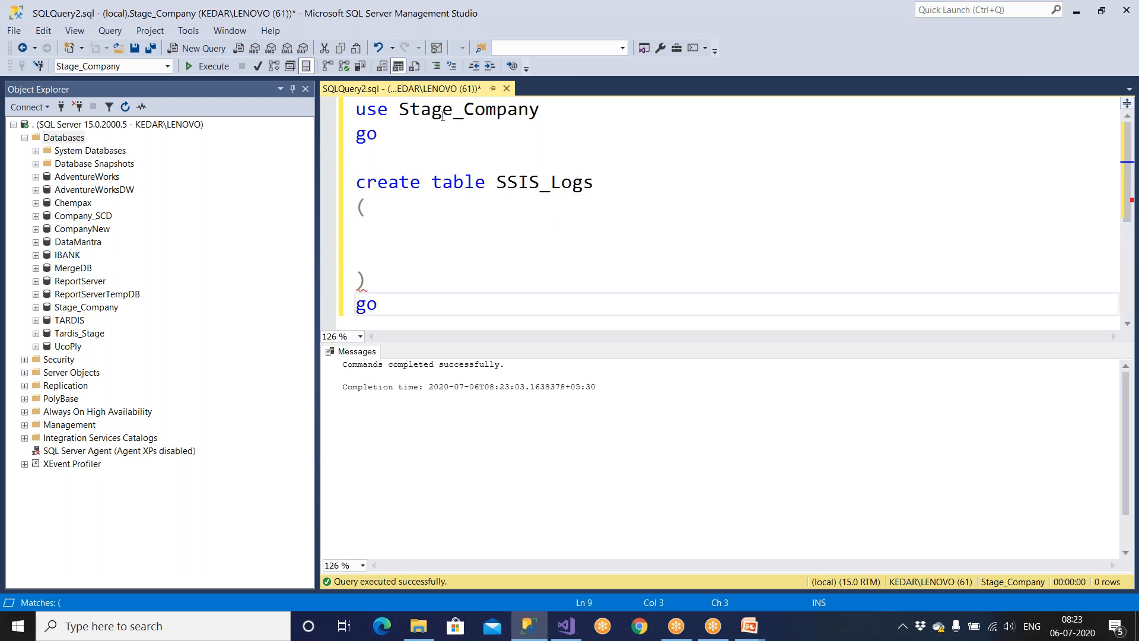
key(ctrl+r)
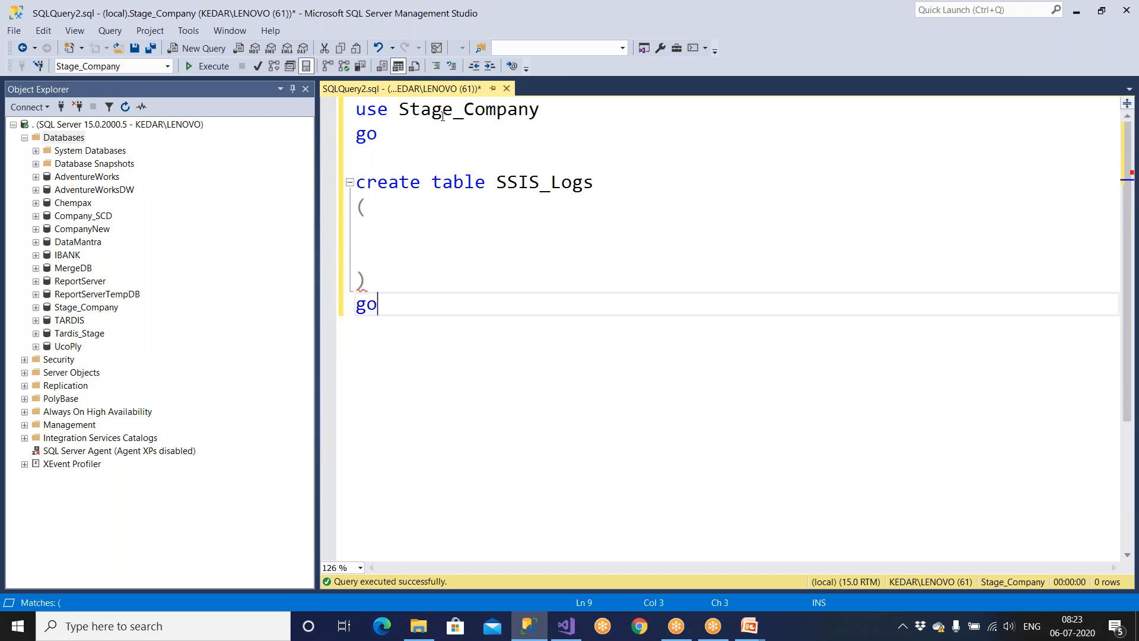
click(401, 233)
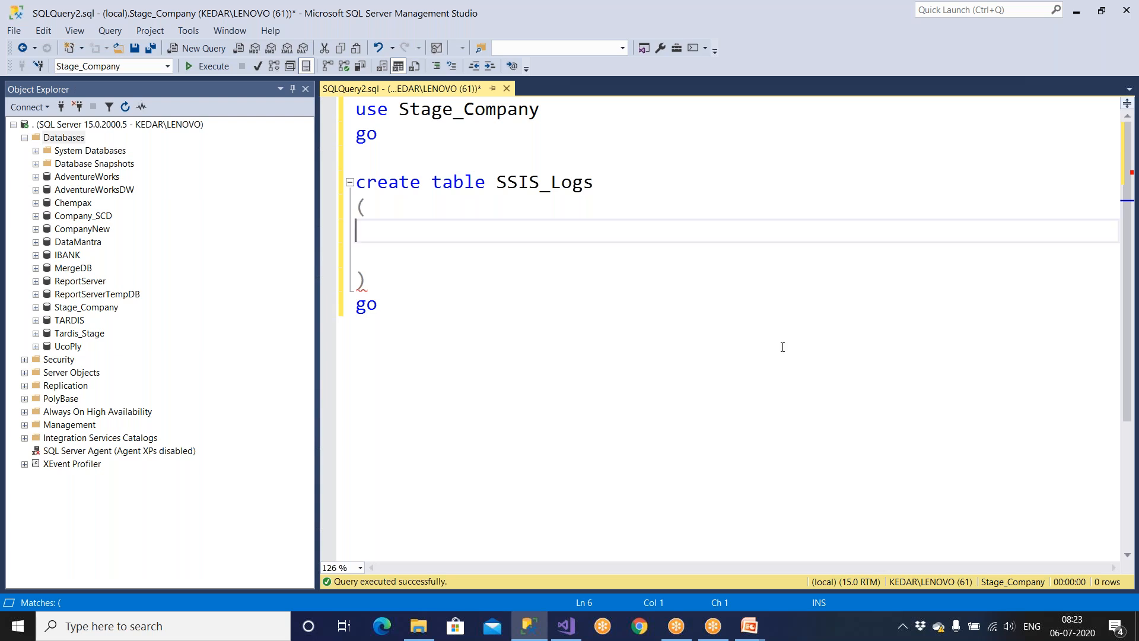
Add the 'ID int' column to SSIS_Logs, then search Windows for 'event'.
key(Tab)
text(ID  int)
key(super)
key(super)
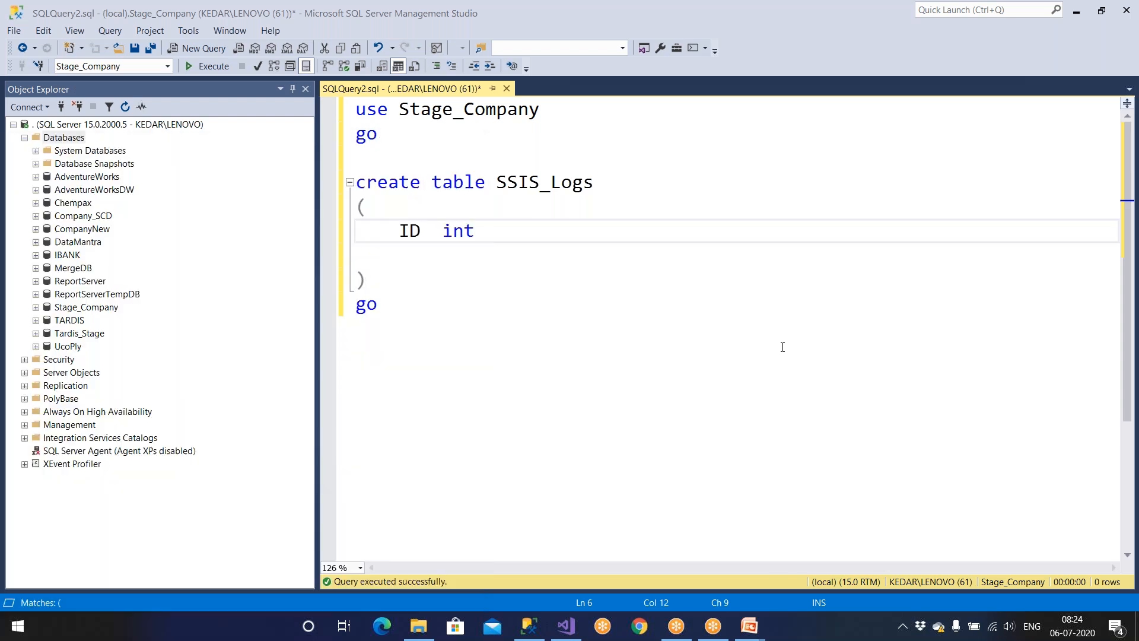
key(super)
text(event)
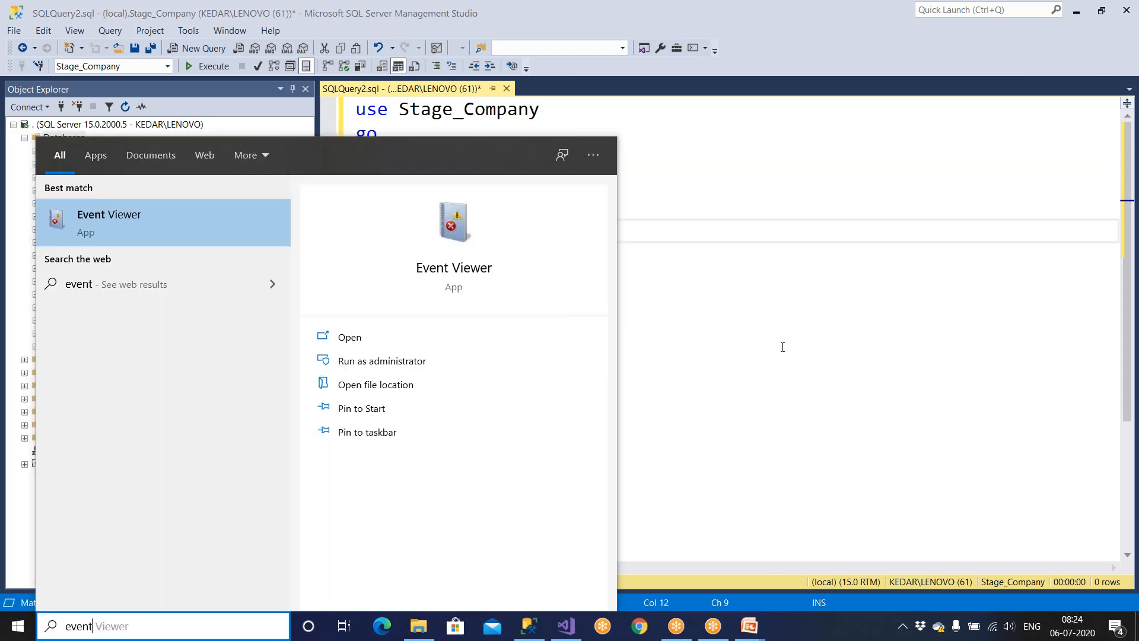
Open Event Viewer's Application log and inspect the SQLISPackage140 error 12291.
click(154, 218)
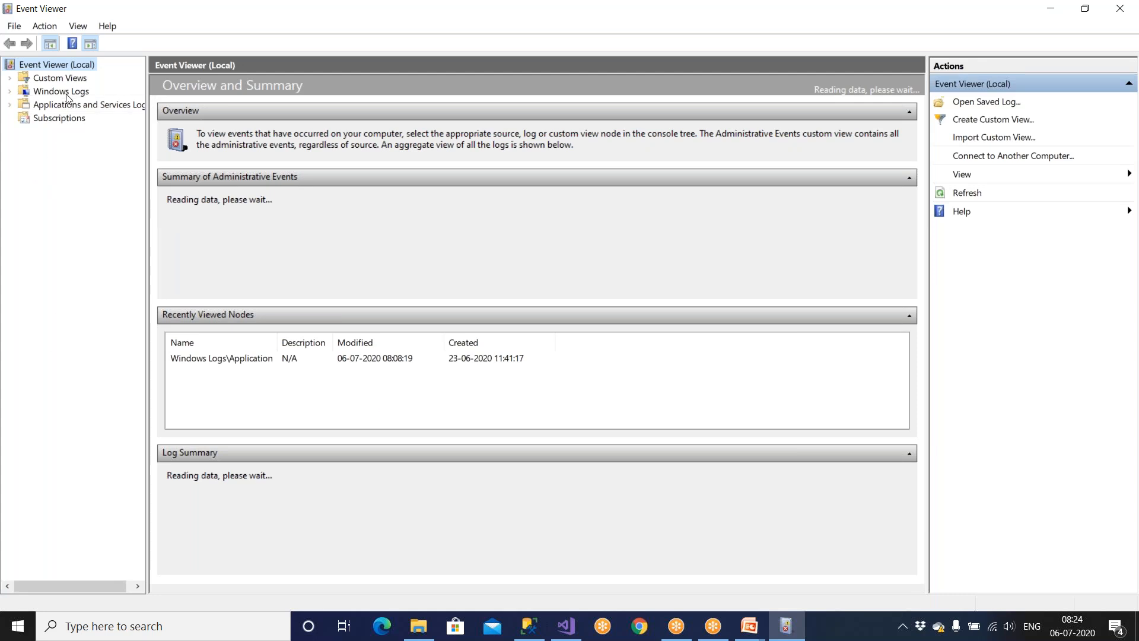
double_click(25, 92)
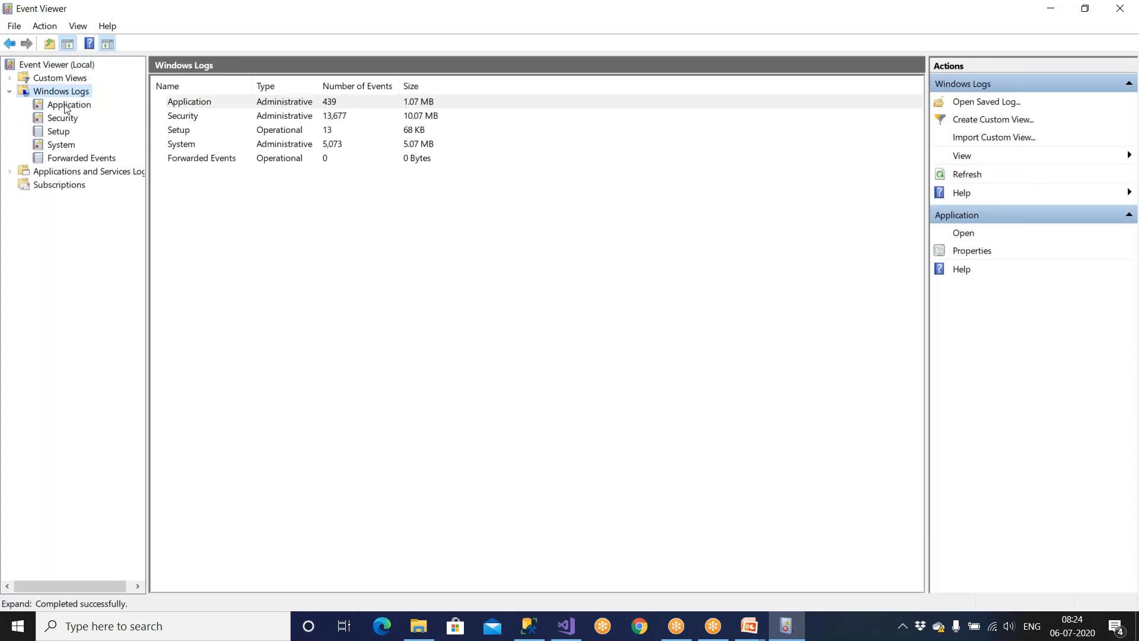
click(66, 106)
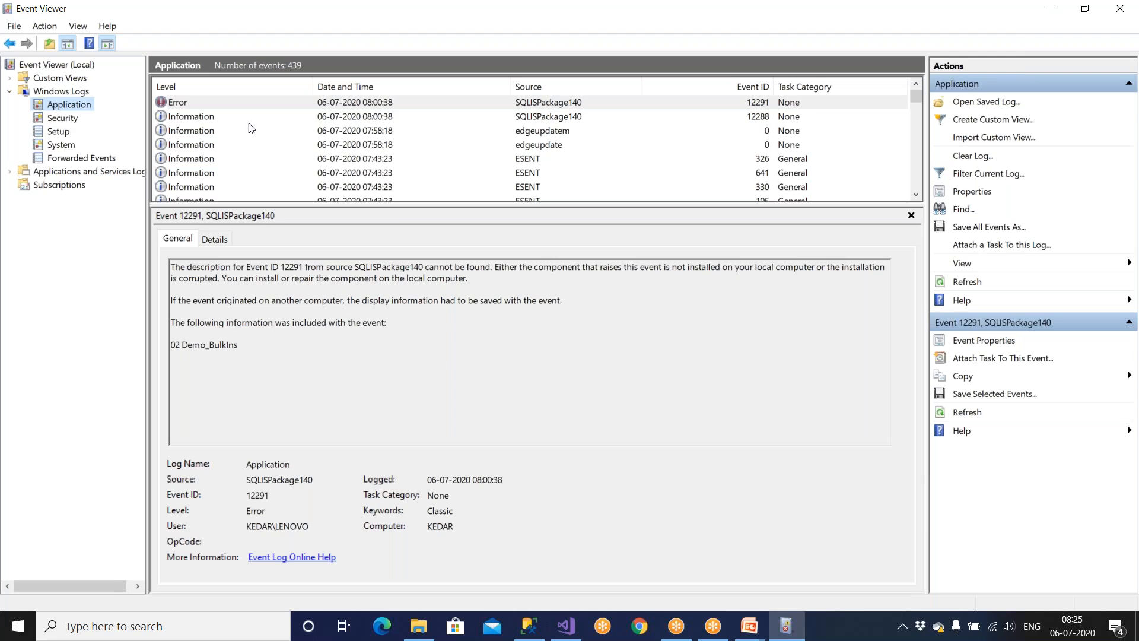
double_click(176, 107)
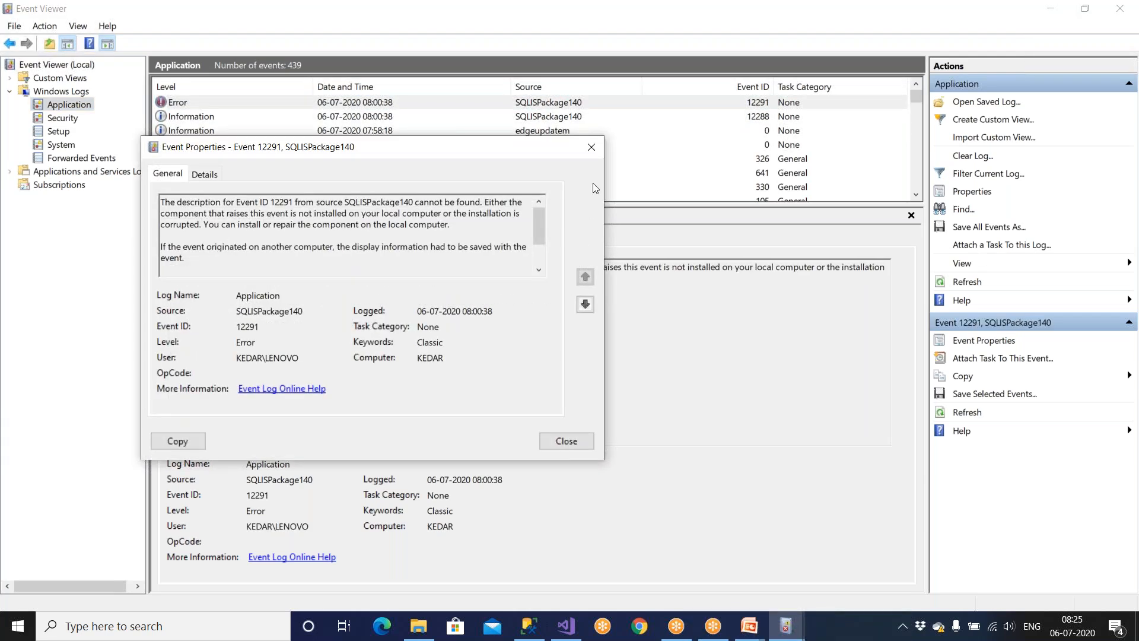
click(594, 149)
drag(315, 348, 169, 266)
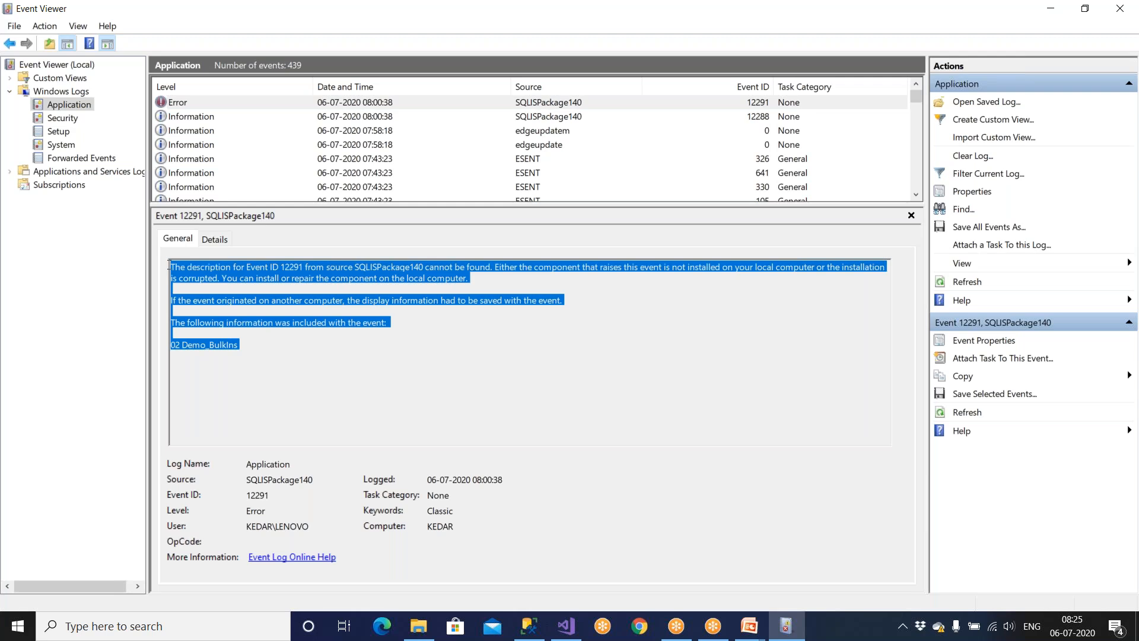
Browse the other Application events, then return to the Windows Logs summary.
click(179, 118)
click(184, 144)
click(184, 160)
click(186, 173)
scroll(189, 178, down, 5)
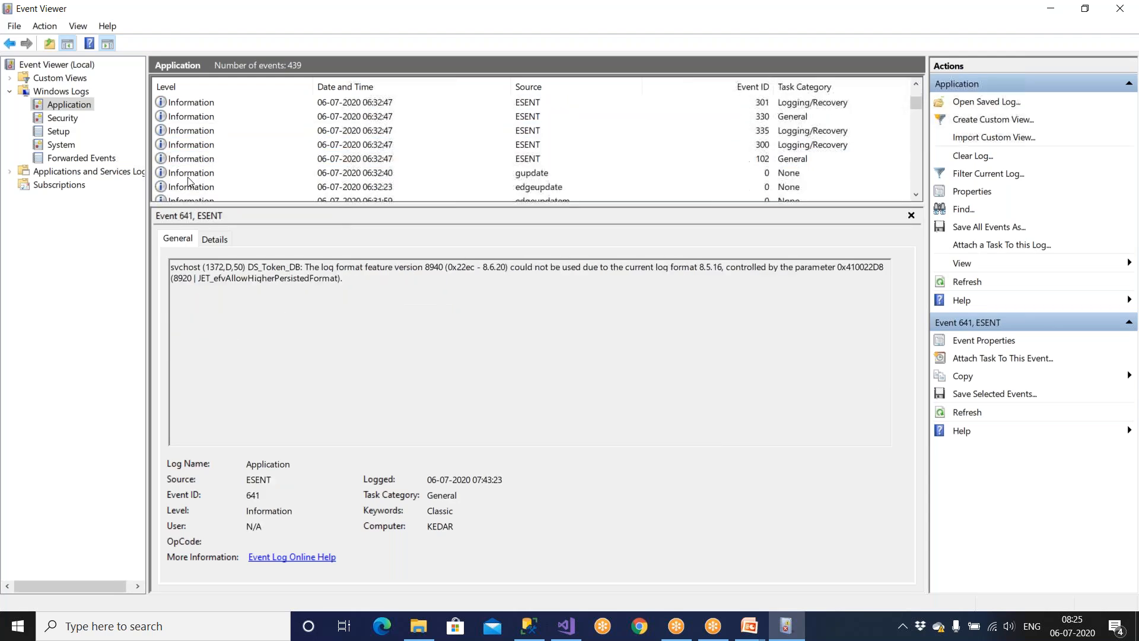
scroll(188, 180, down, 12)
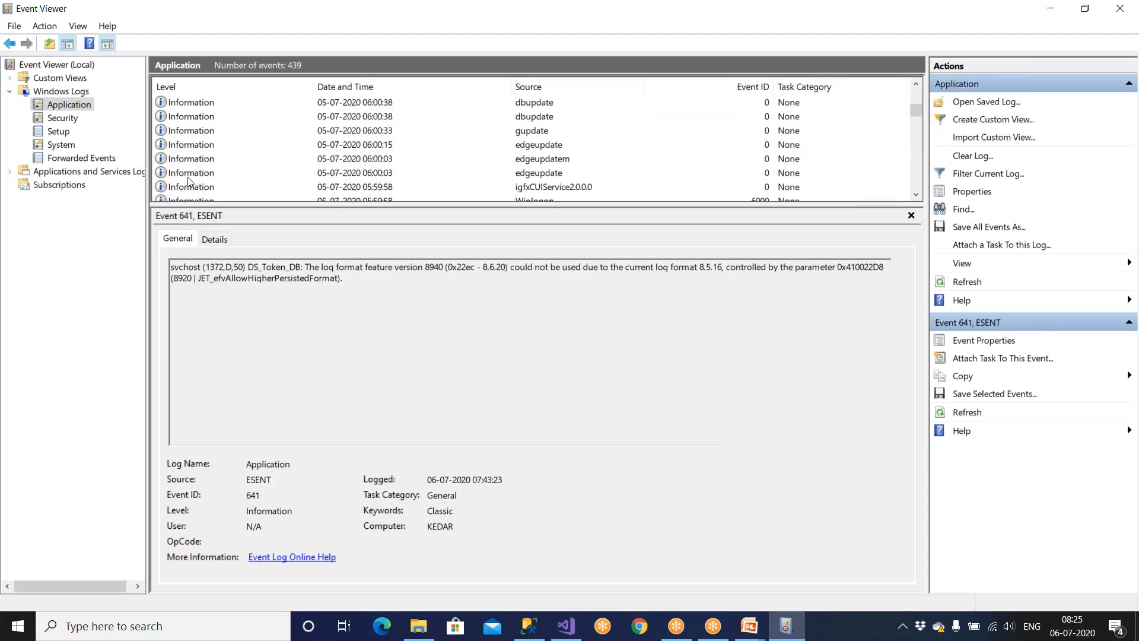
scroll(189, 181, down, 3)
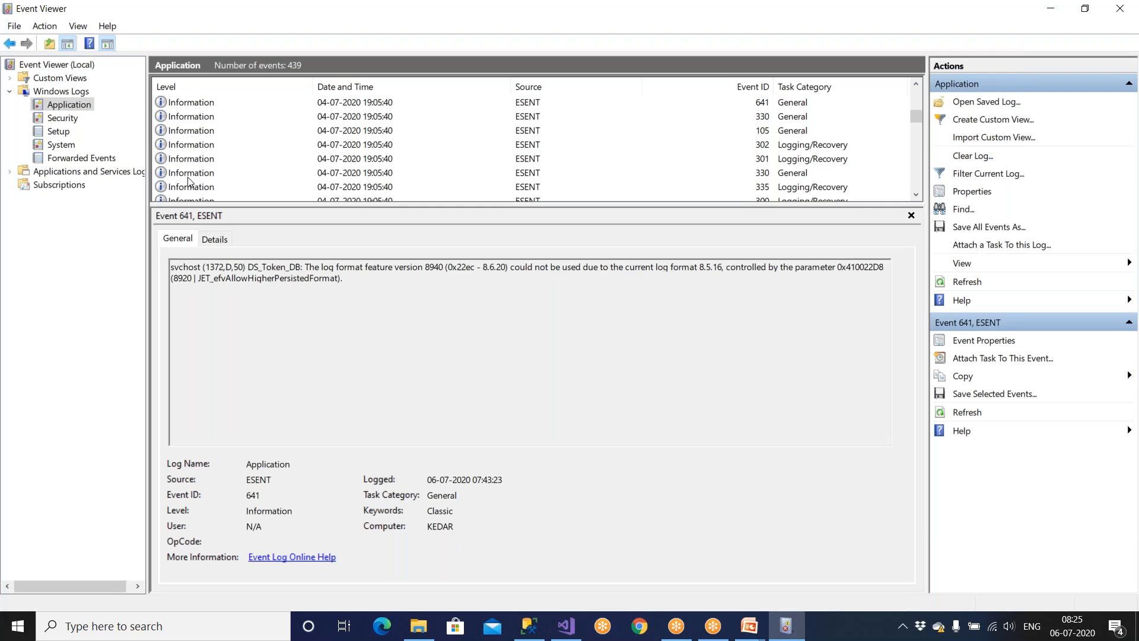
scroll(189, 181, up, 15)
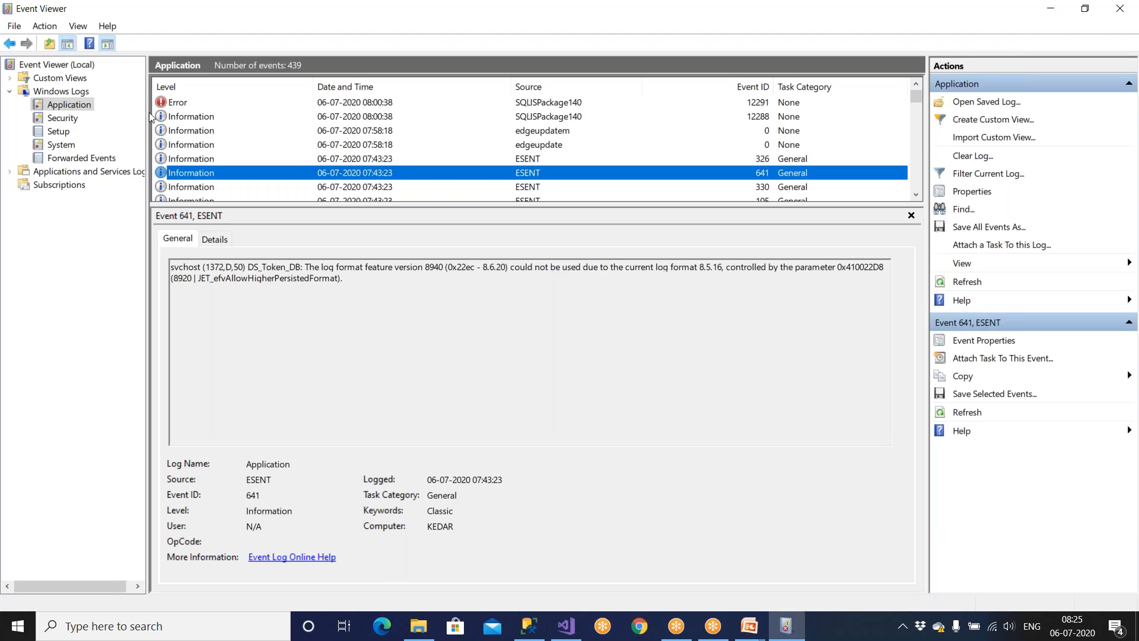
click(61, 93)
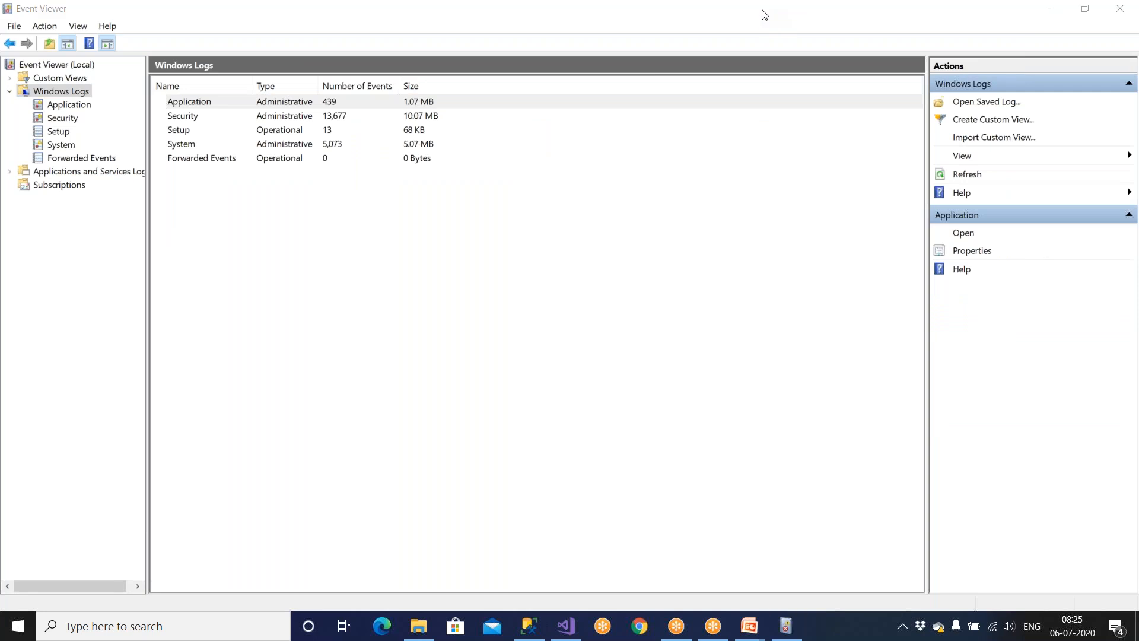
Close Event Viewer and relaunch it through a Windows search for 'event'.
click(1124, 9)
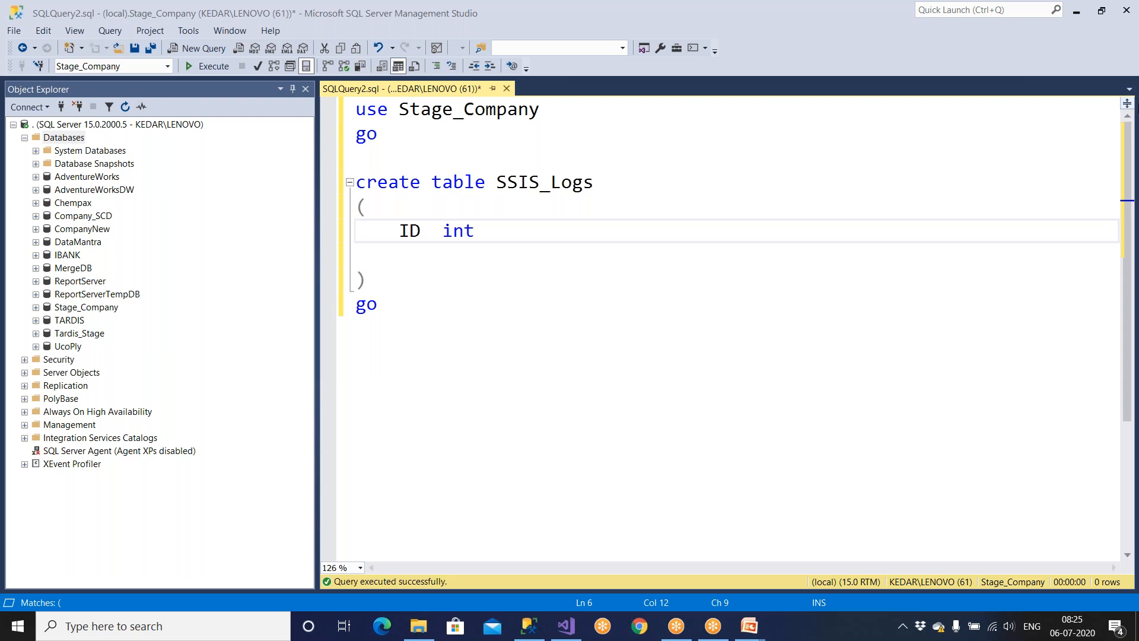
key(super)
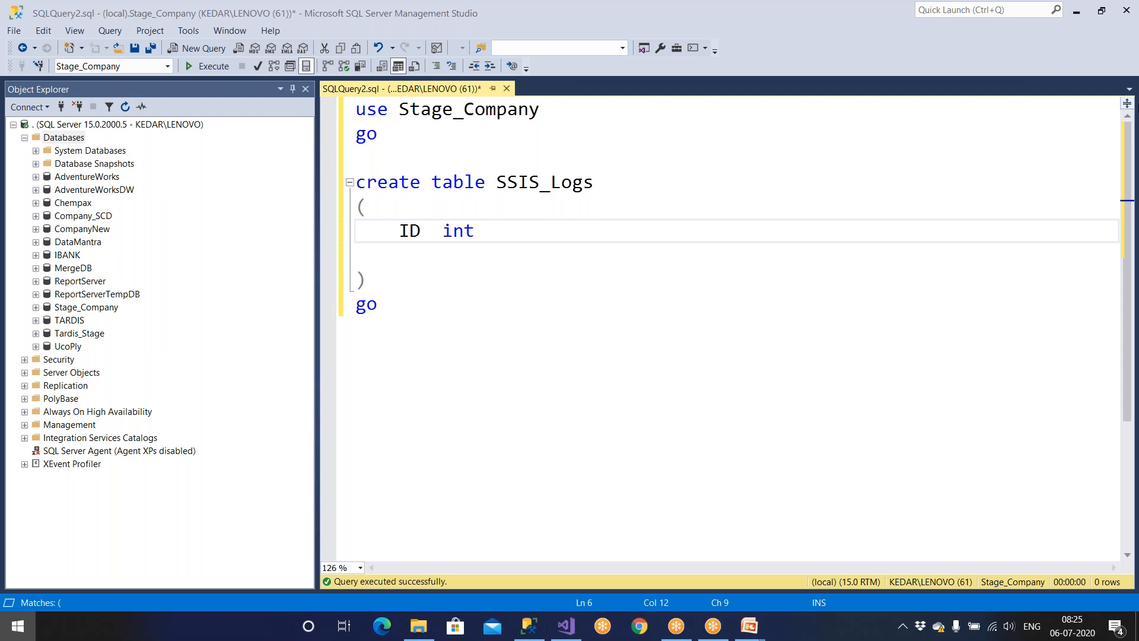
text(event)
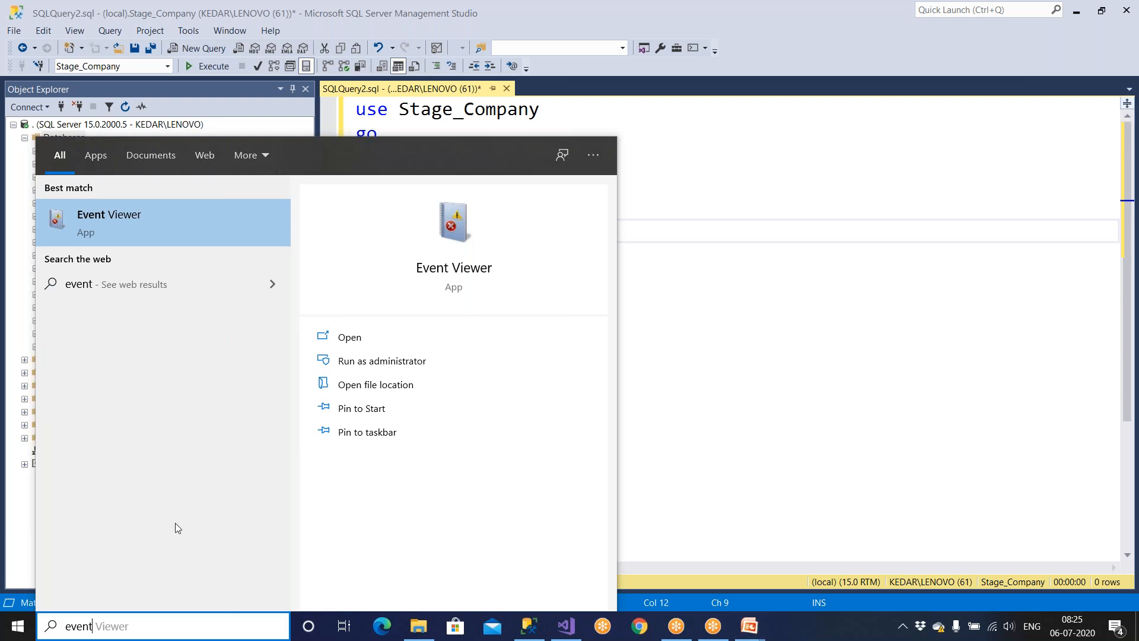
click(176, 226)
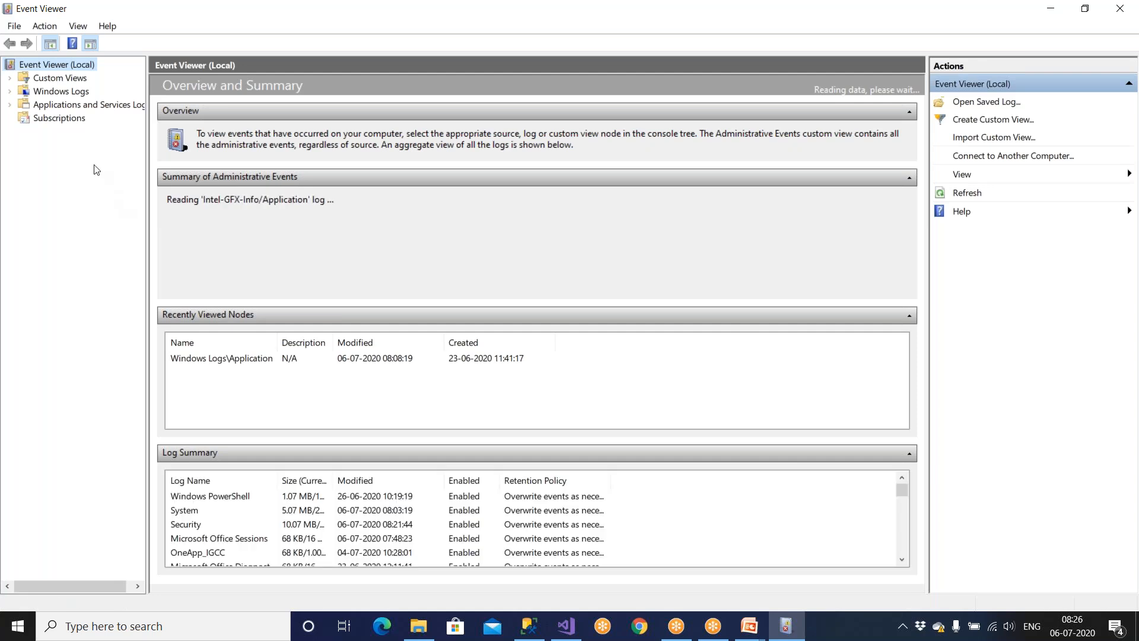
Clear the Application log without saving it.
click(58, 92)
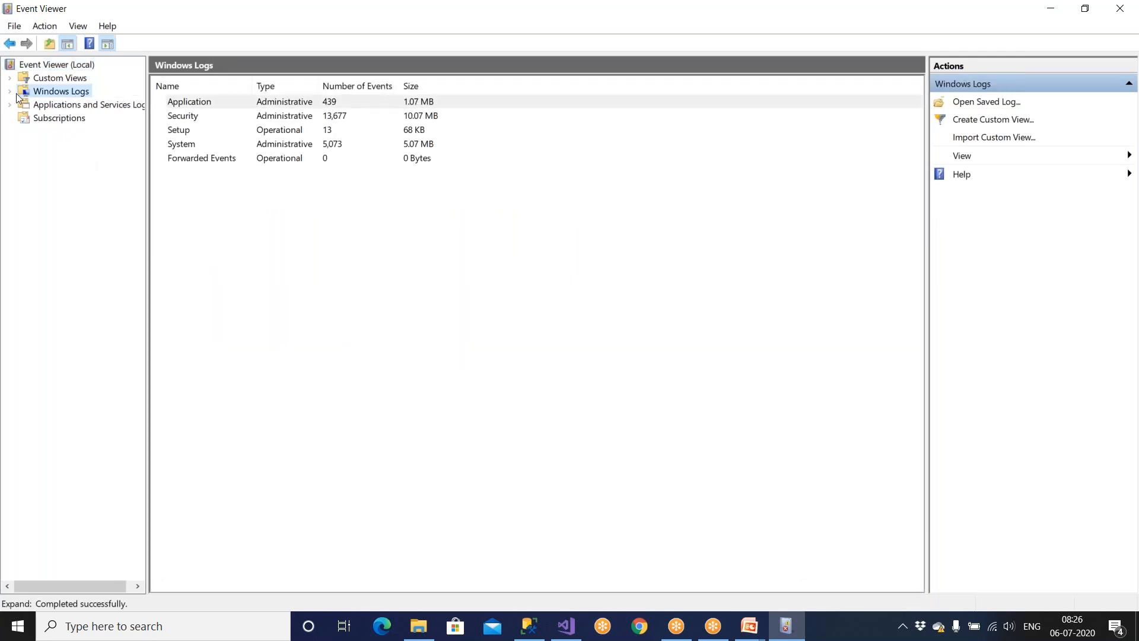
click(10, 93)
click(59, 107)
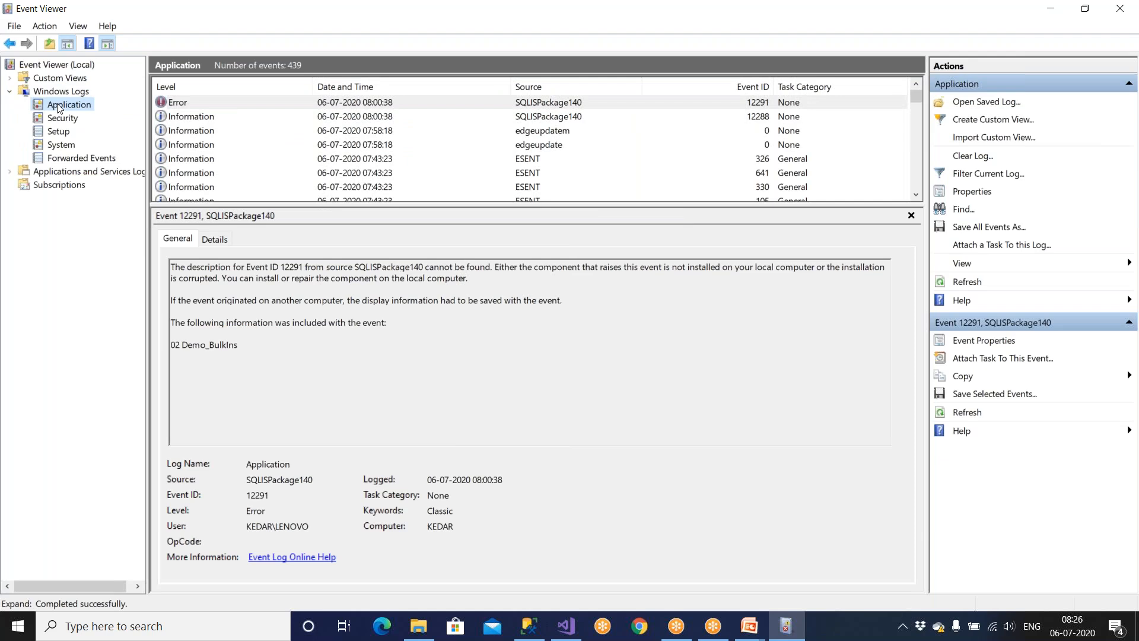
right_click(60, 107)
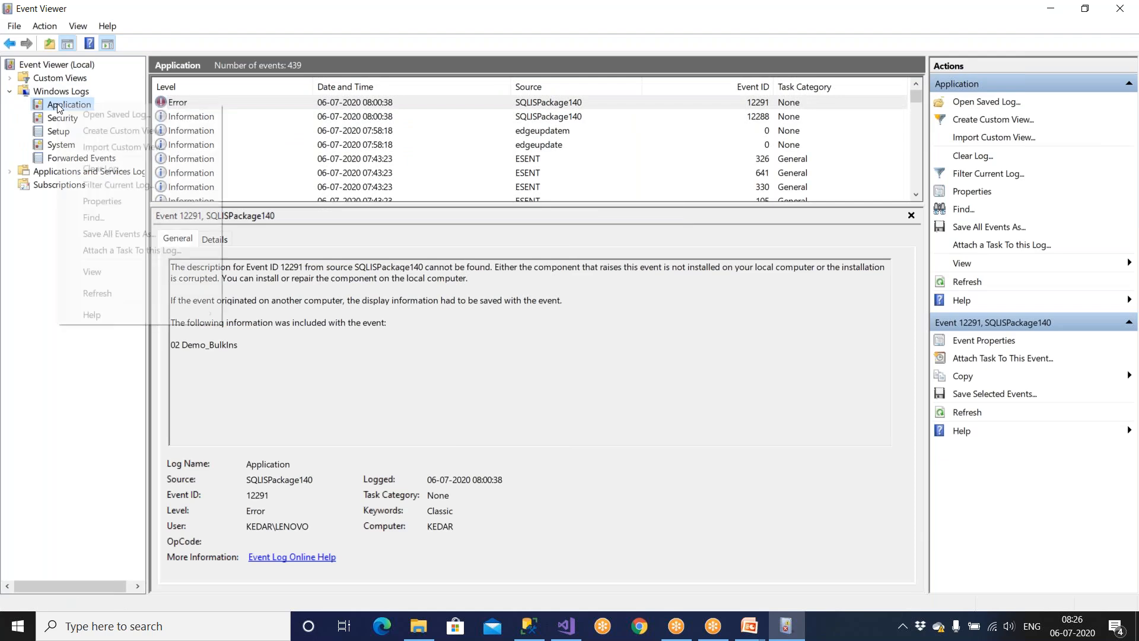
click(97, 170)
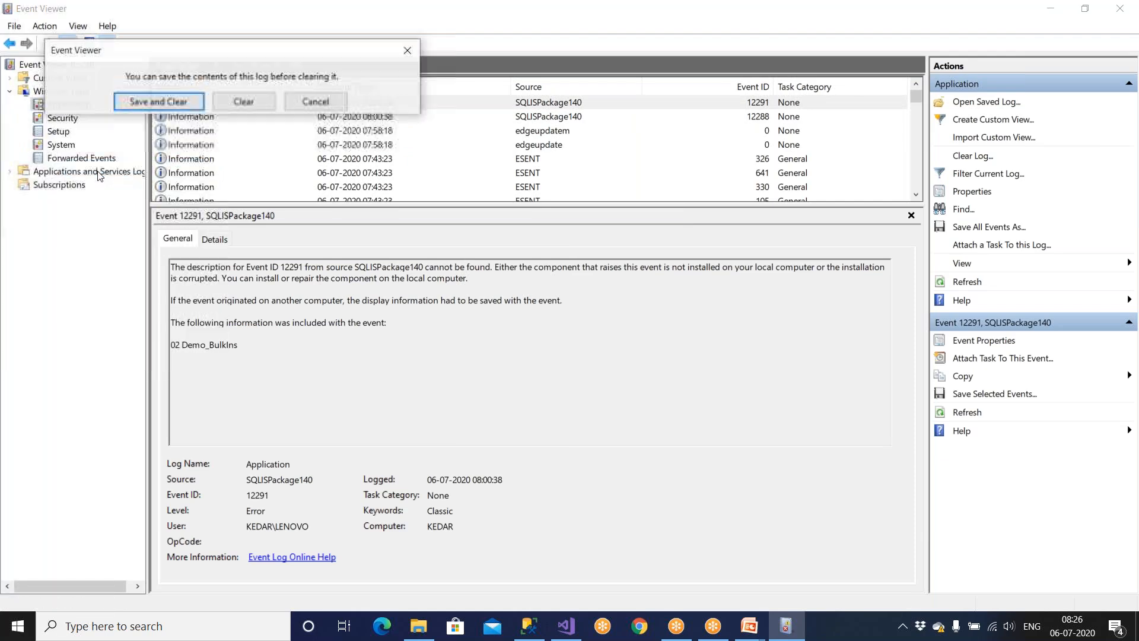
click(245, 105)
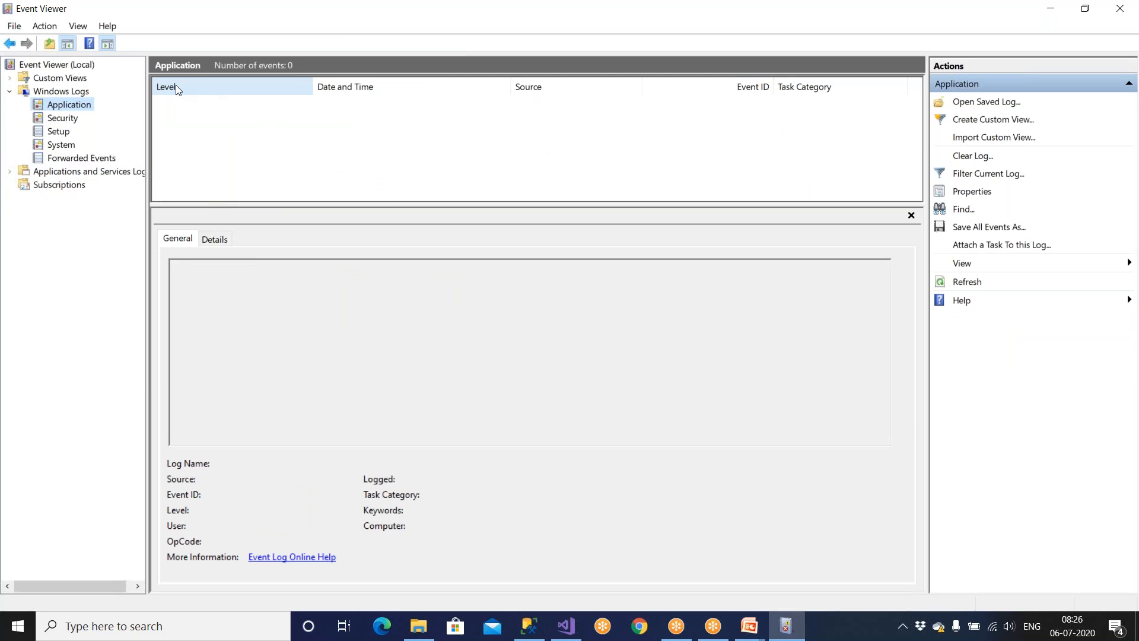
Confirm the Application log holds no events, then close Event Viewer.
key(super)
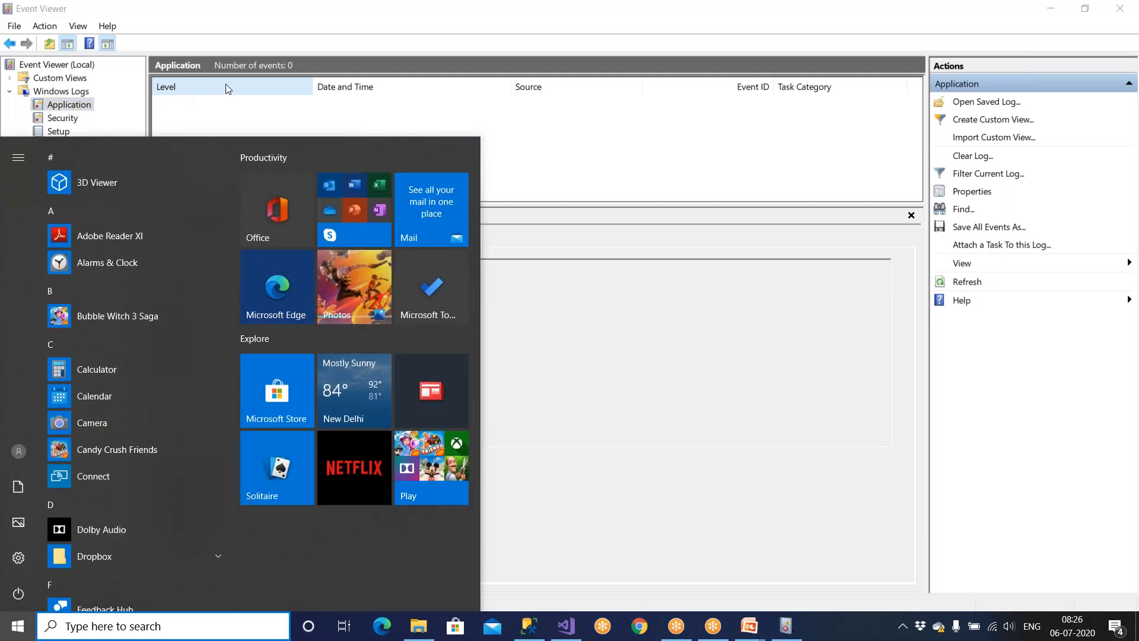
click(660, 178)
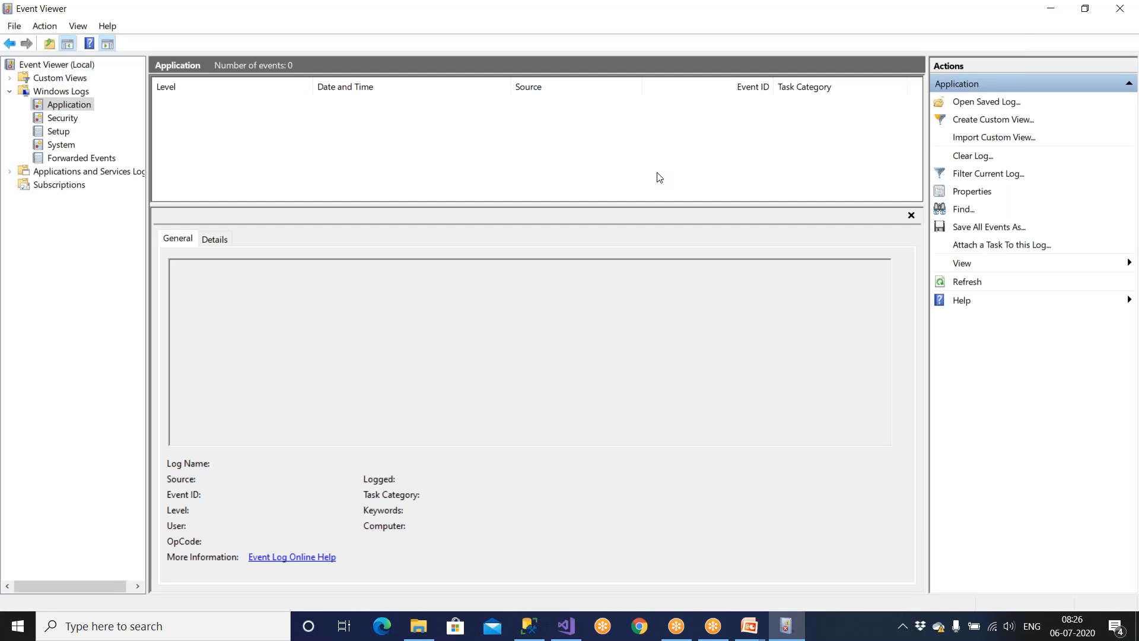
click(67, 120)
click(67, 107)
click(1122, 14)
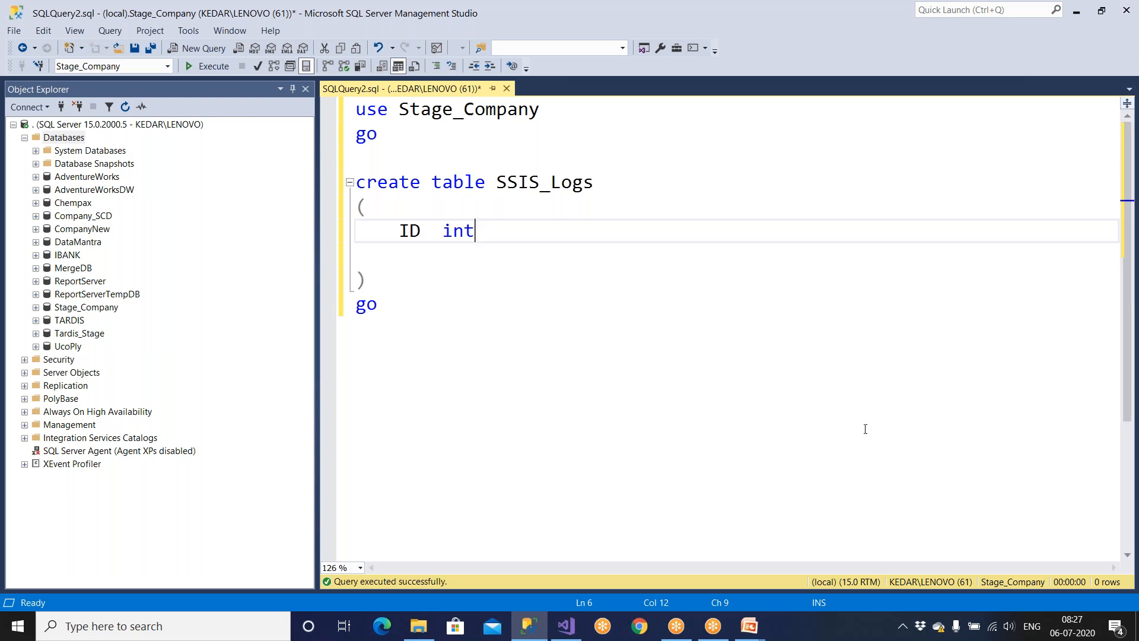
Make the ID column 'primary key identity(1,1)'.
text(event)
key(BackSpace)
key(BackSpace)
key(BackSpace)
key(BackSpace)
key(BackSpace)
drag(496, 182, 631, 179)
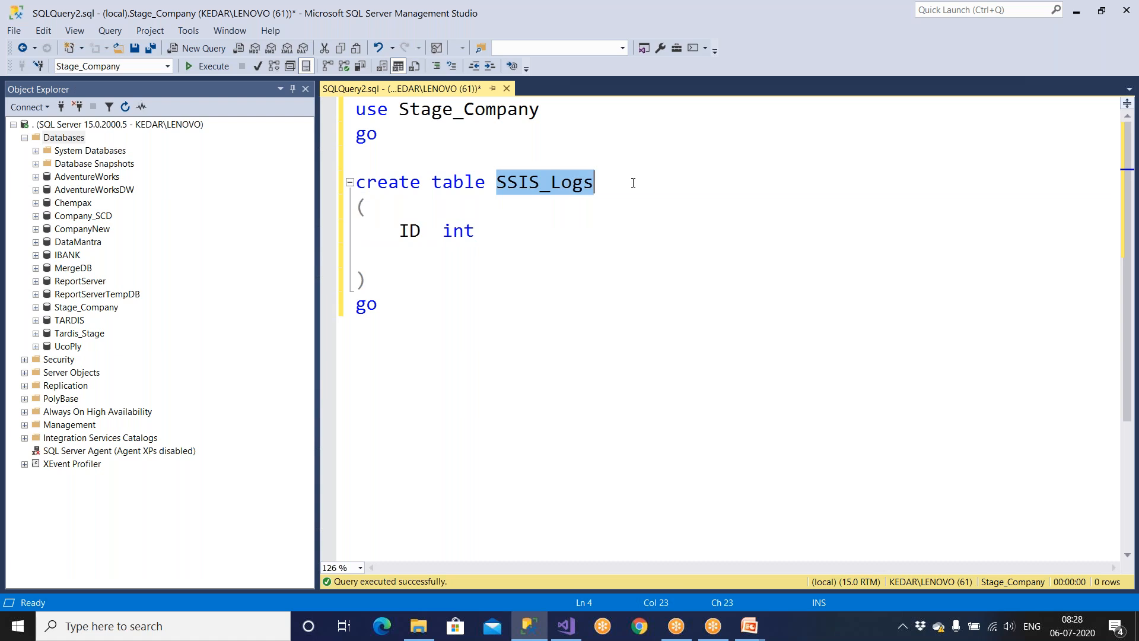
click(509, 231)
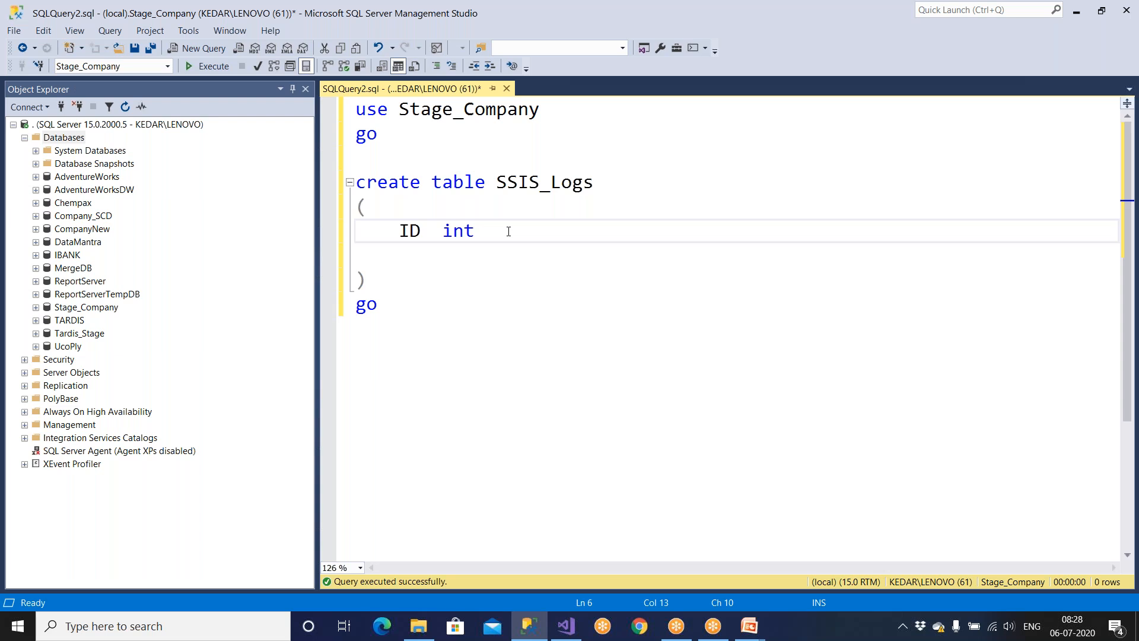
text(primary key )
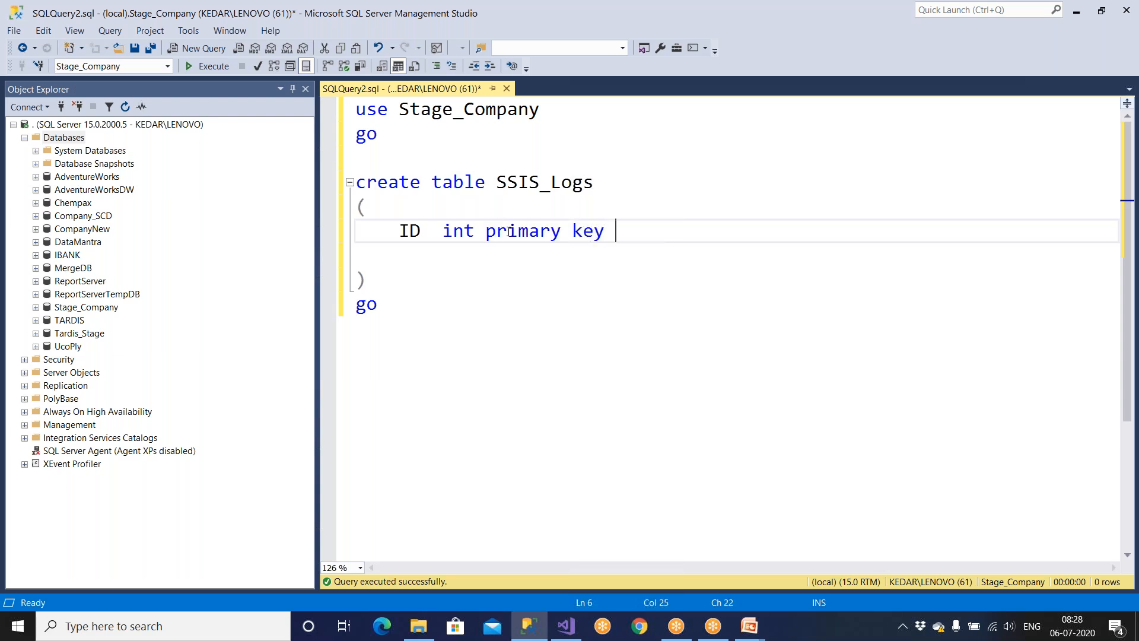
text(iden)
key(BackSpace)
text(entity)
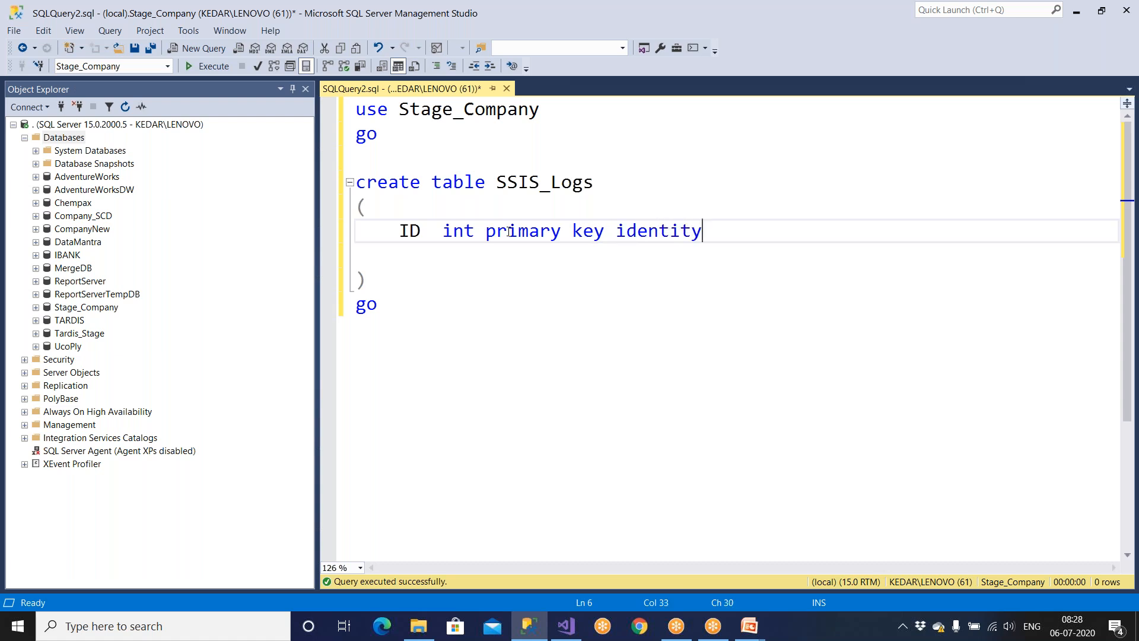
text((1,1),)
key(Return)
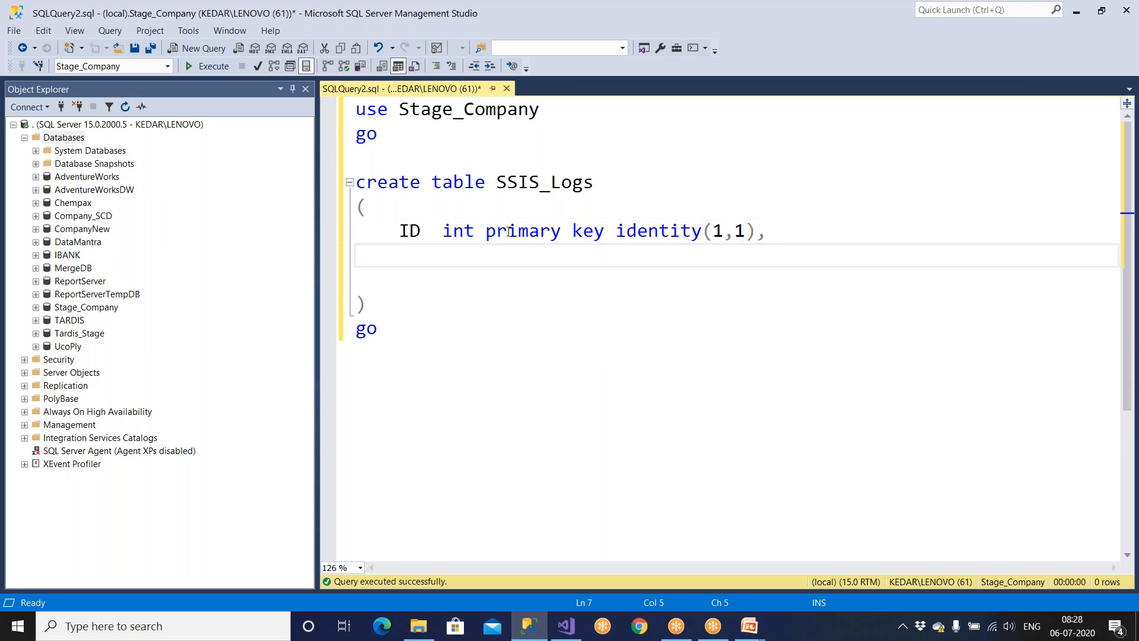
Add a PkgName varchar(100) column and tab-align the ID definition.
text(PkgName)
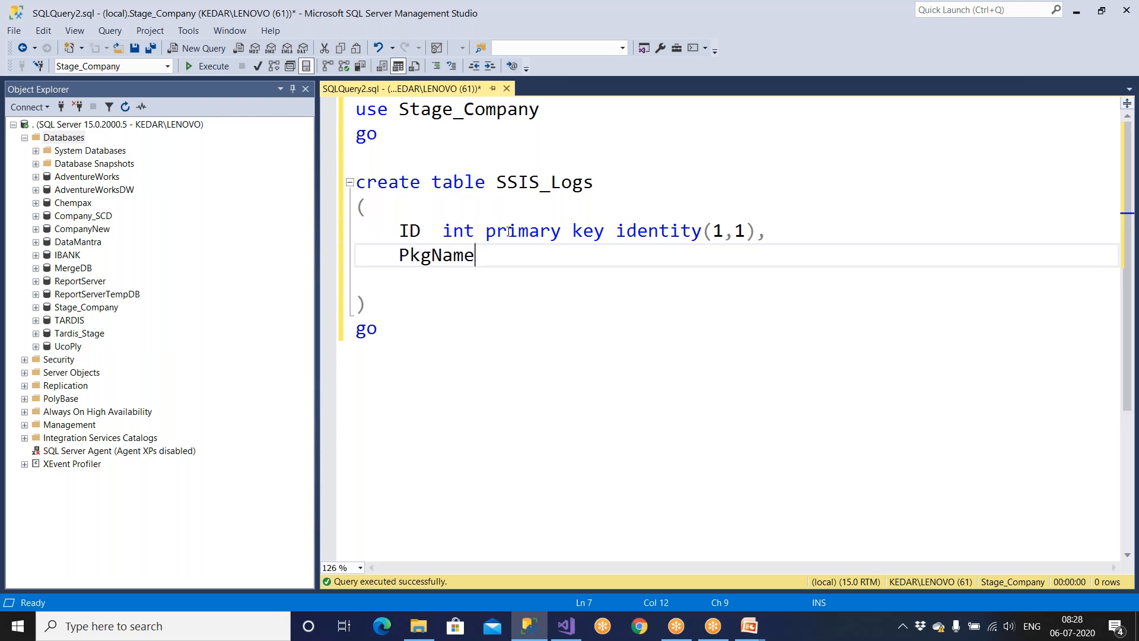
click(445, 231)
key(Tab)
key(Tab)
click(569, 237)
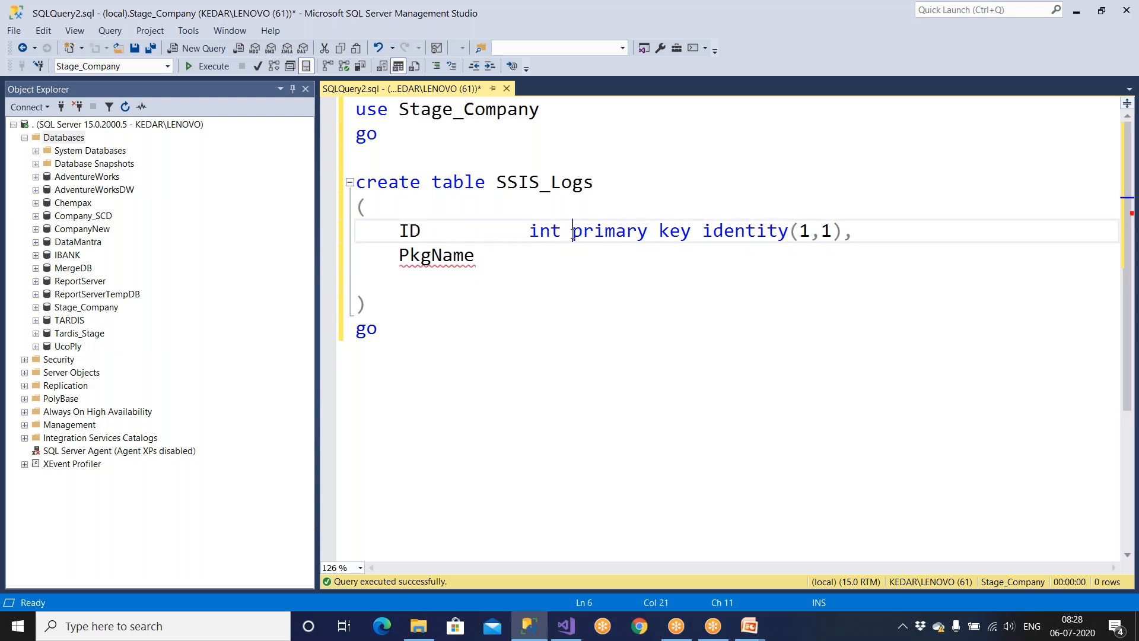
key(Tab)
click(522, 259)
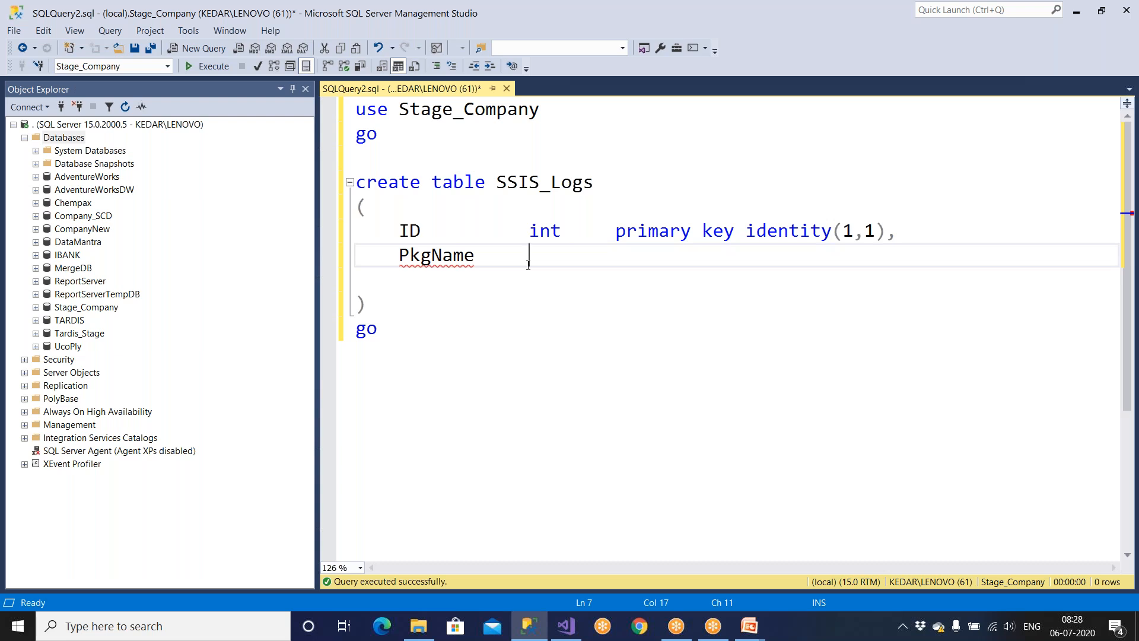
text(varchar(100z0)
key(BackSpace)
key(BackSpace)
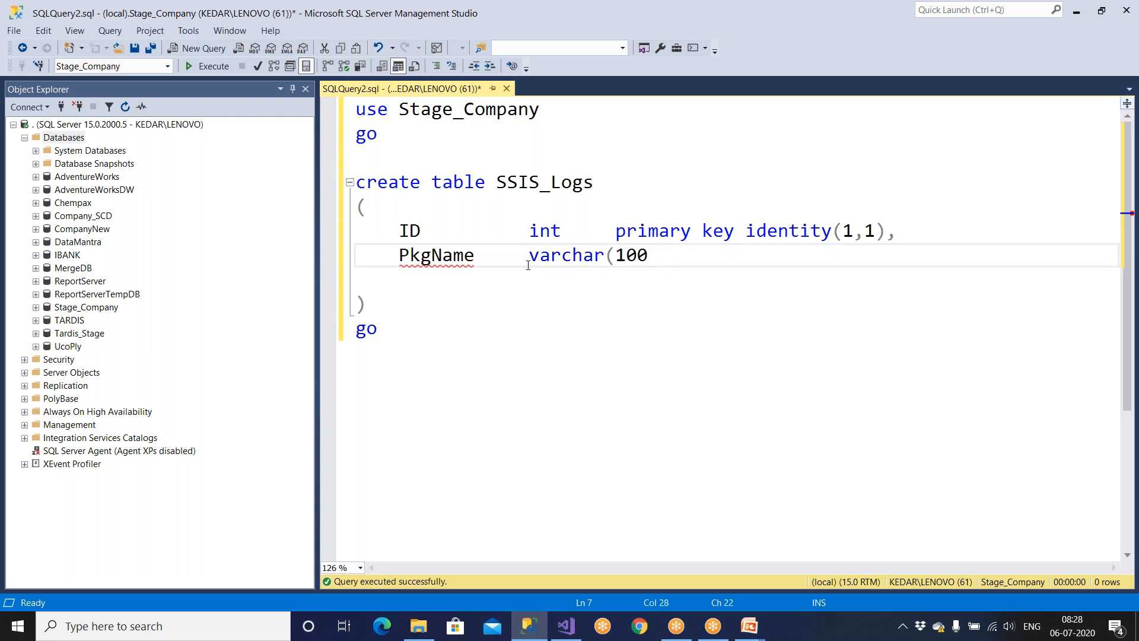
text())
key(Up)
key(Left)
key(Left)
key(Left)
key(Left)
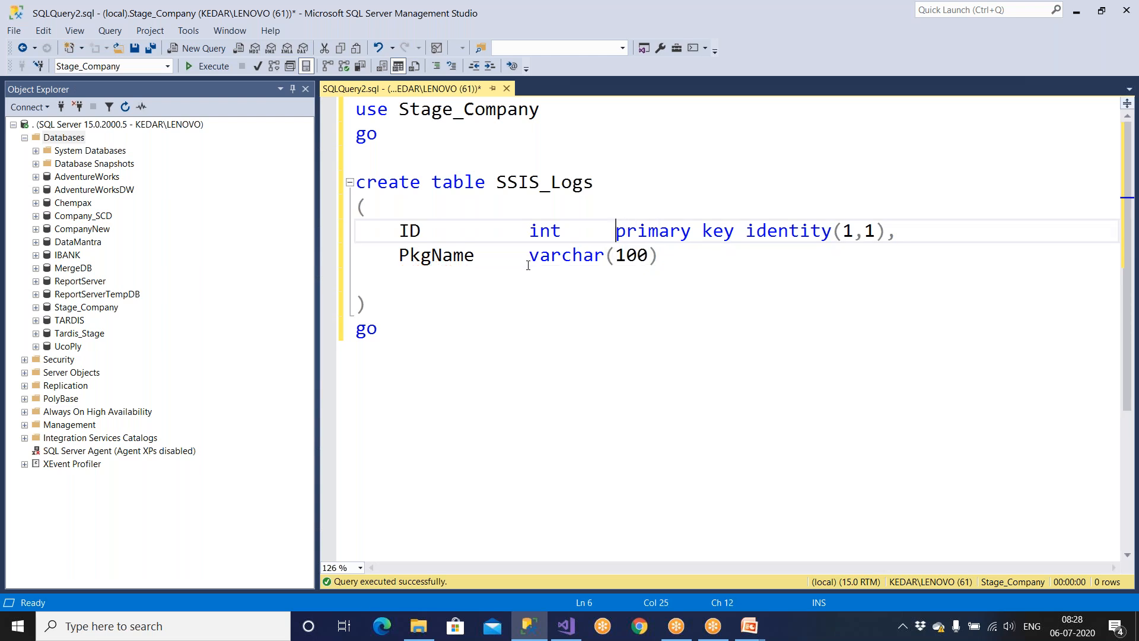
key(Tab)
drag(392, 228, 990, 225)
key(Down)
drag(833, 233, 973, 234)
click(949, 280)
Make PkgName not null and add a 'PkgExecTime datetime not null' column.
click(690, 255)
key(Tab)
text(not null,)
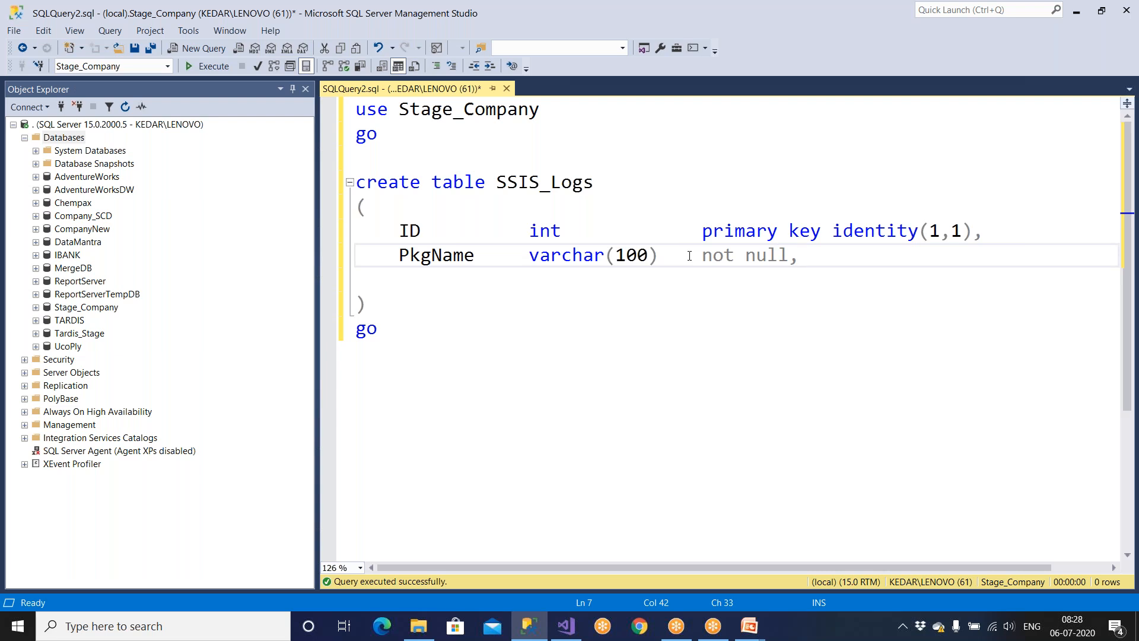
key(Return)
text(Pk)
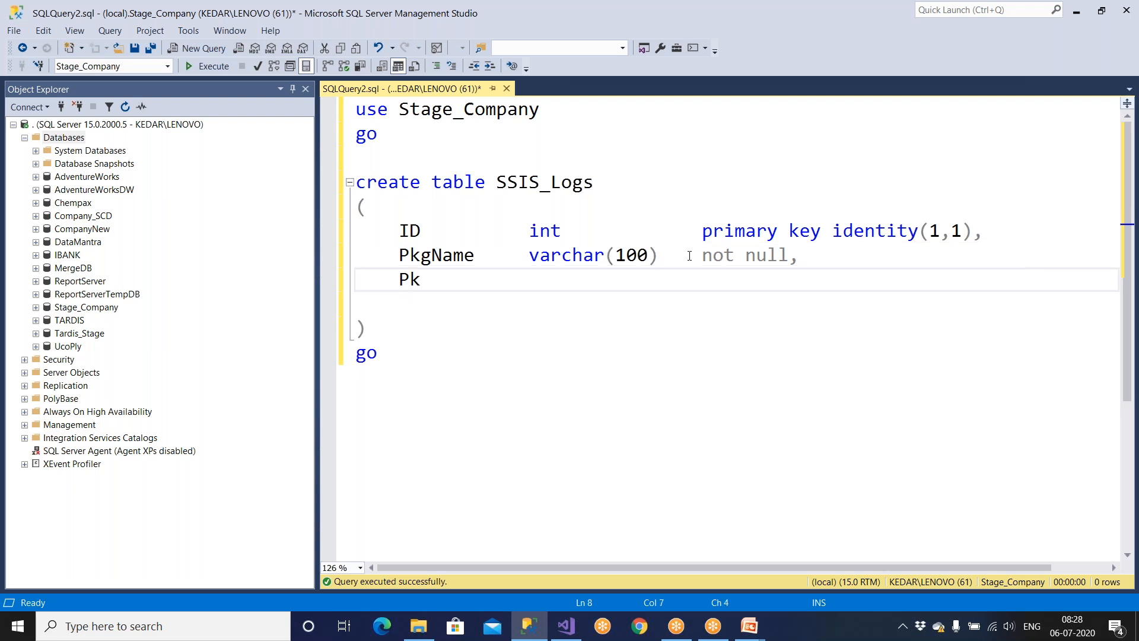
text(gExecTime dayet)
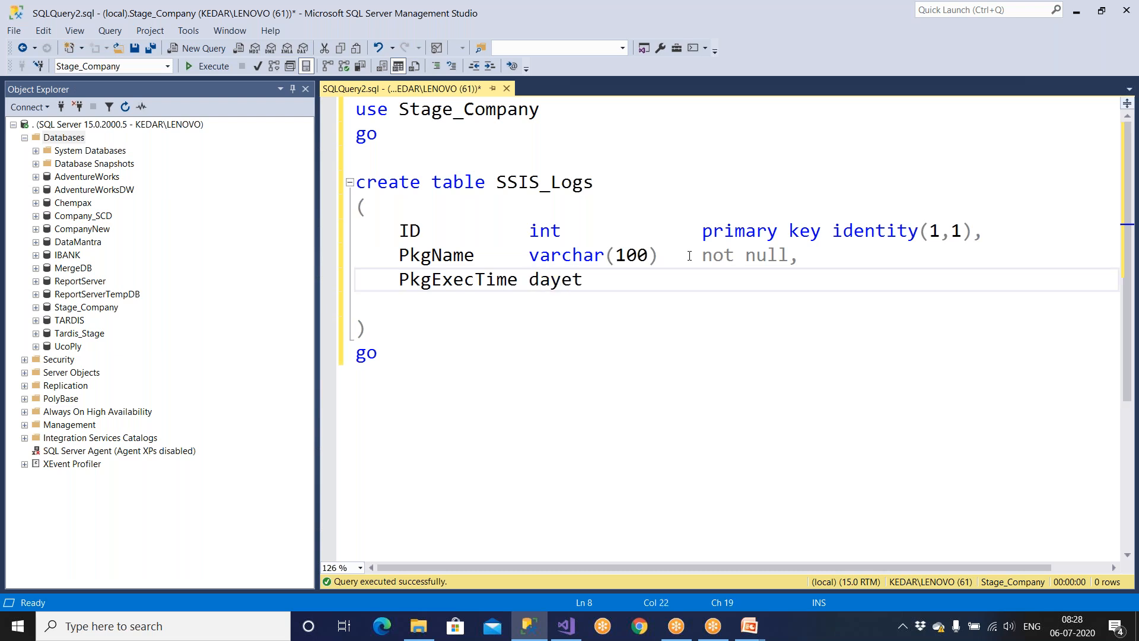
key(ctrl+BackSpace)
text(datetime)
key(Tab)
text(not null)
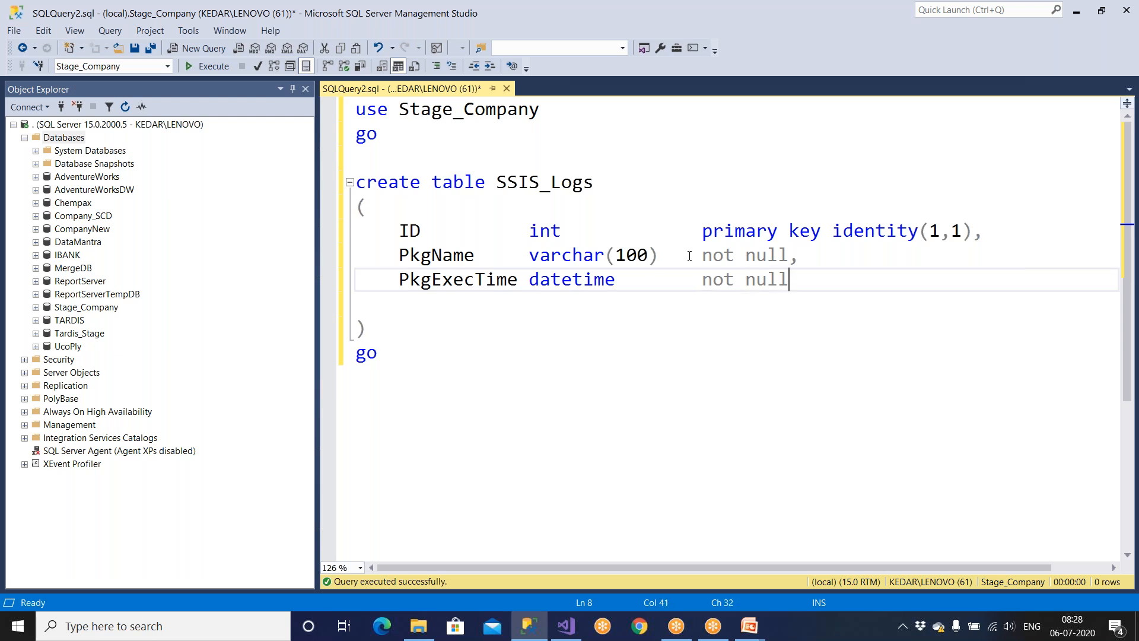
text(,)
key(Return)
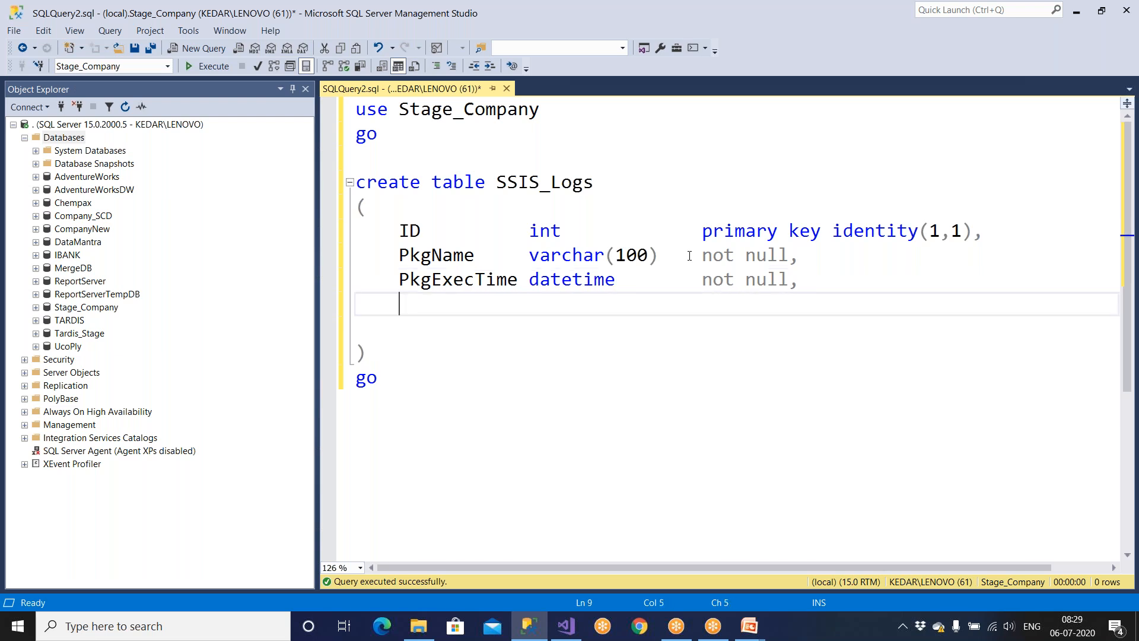
Add a Row_cnt bigint not null column to the SSIS_Logs table definition.
text(Row_cnt)
key(Tab)
text(int)
key(BackSpace)
key(BackSpace)
key(BackSpace)
key(BackSpace)
key(Tab)
text(bigint)
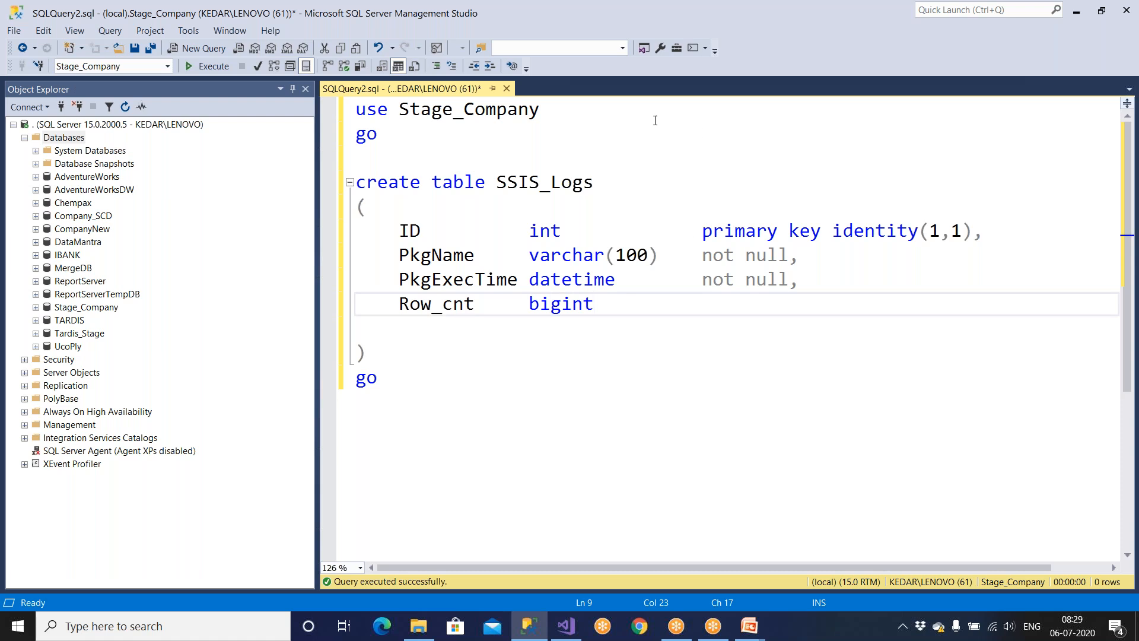
drag(530, 231, 585, 230)
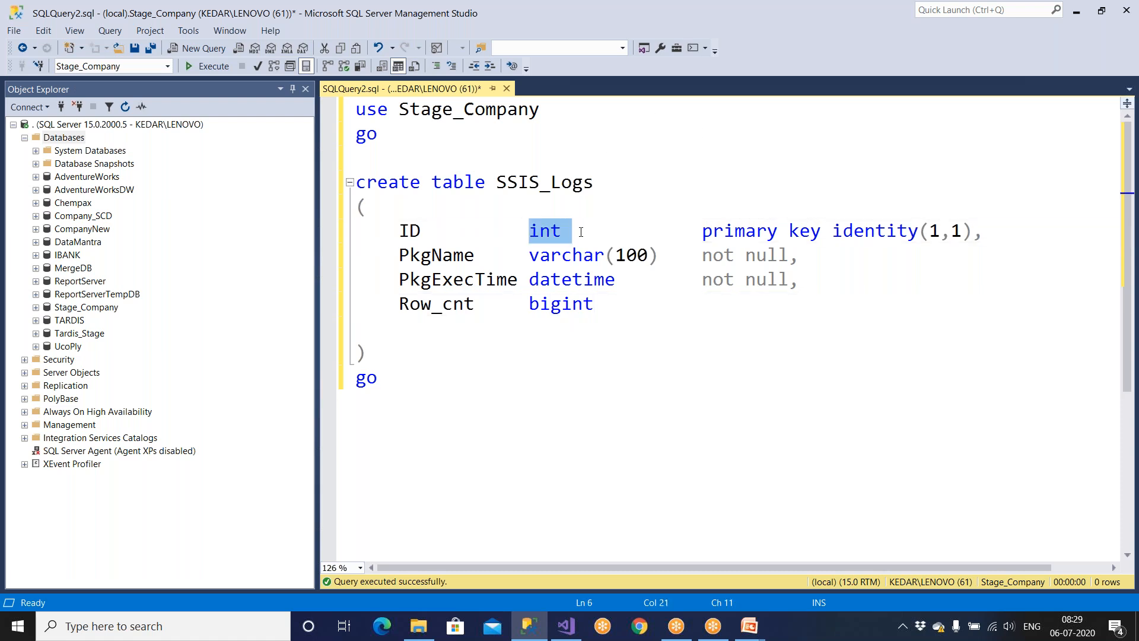
double_click(545, 300)
click(656, 303)
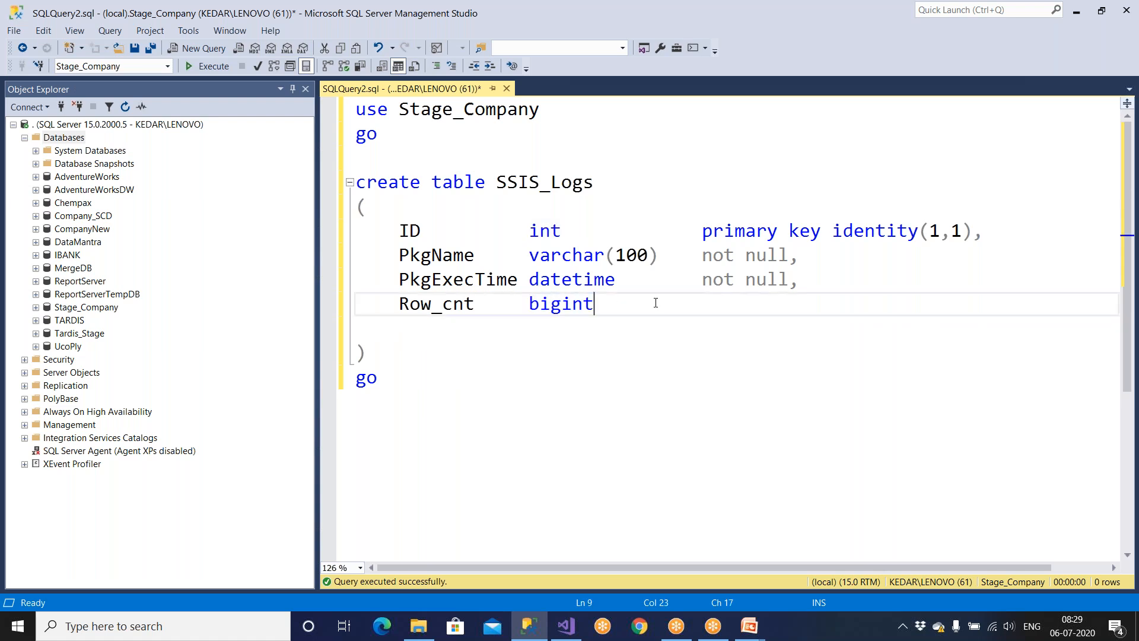
key(Tab)
text(not null,)
drag(388, 302, 847, 303)
click(541, 344)
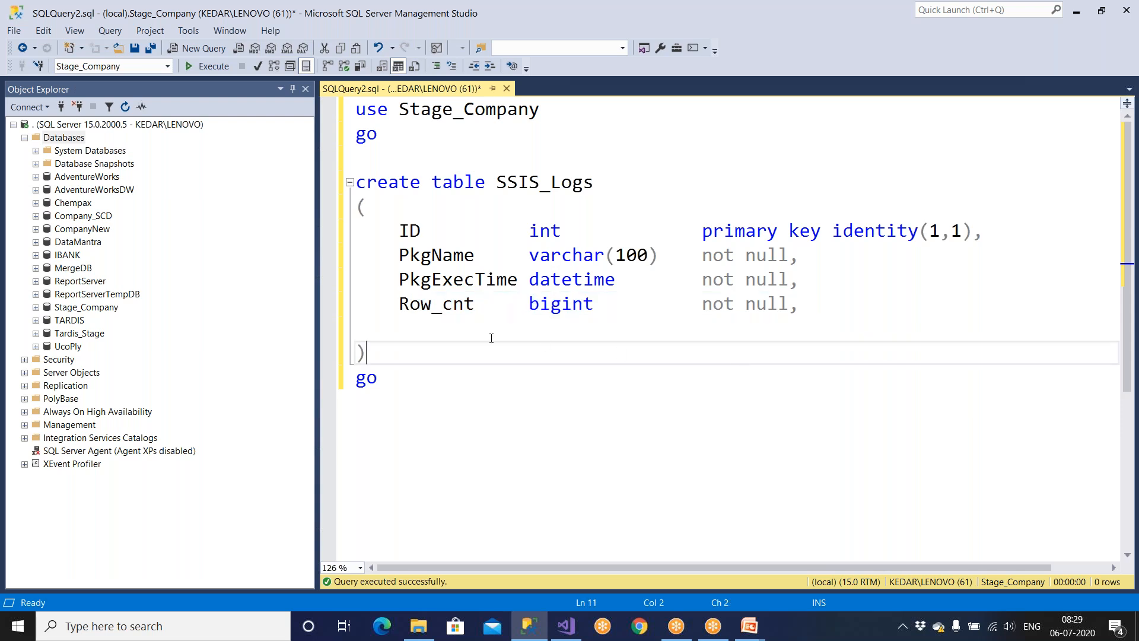
drag(416, 309, 496, 309)
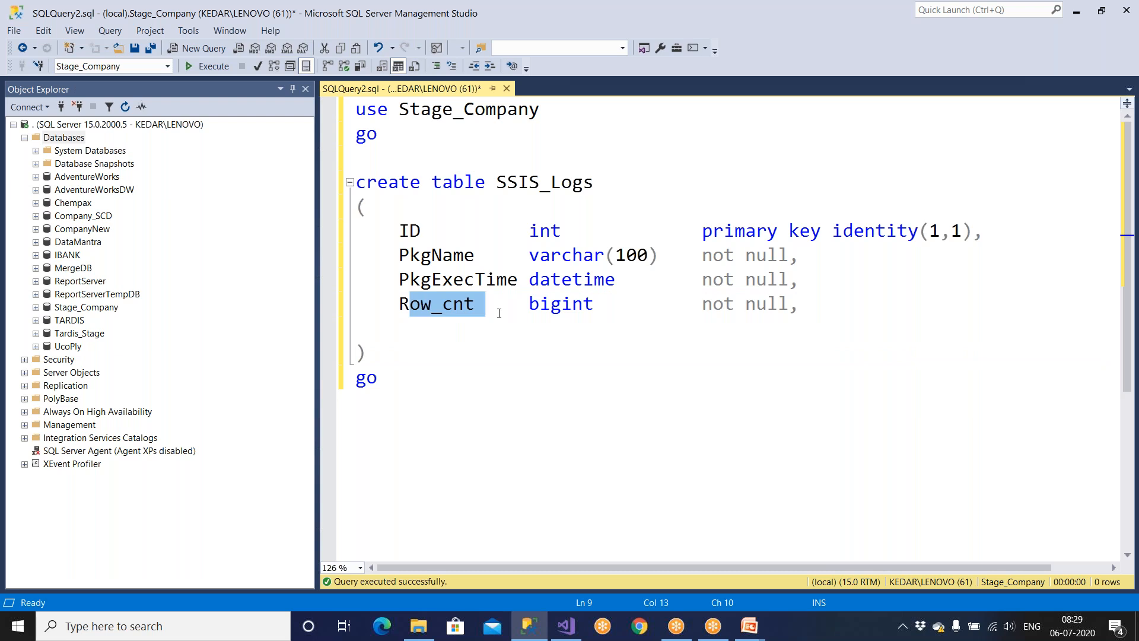
click(814, 310)
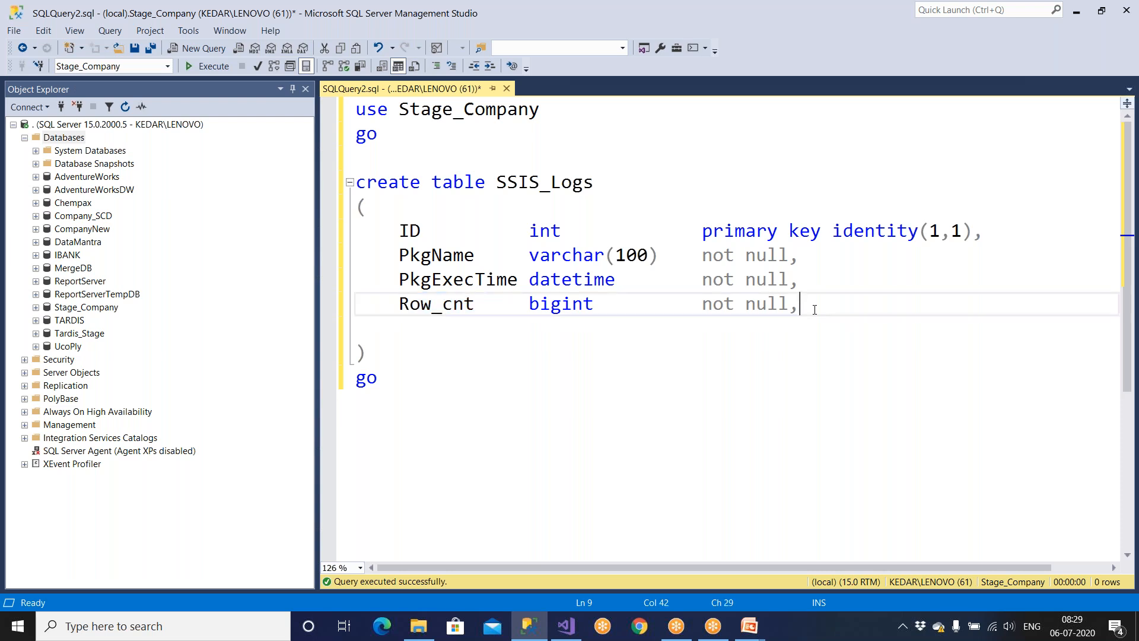
Start a PkgExecStatus column line and tab-align the data types of all columns.
key(Return)
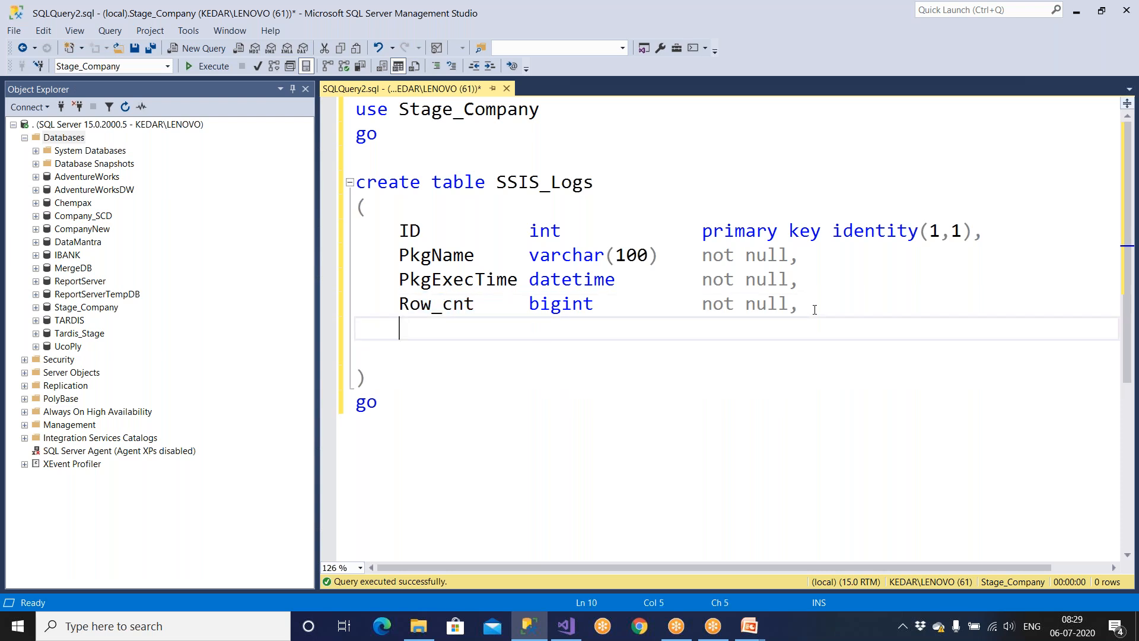
text(PkgExecStatus)
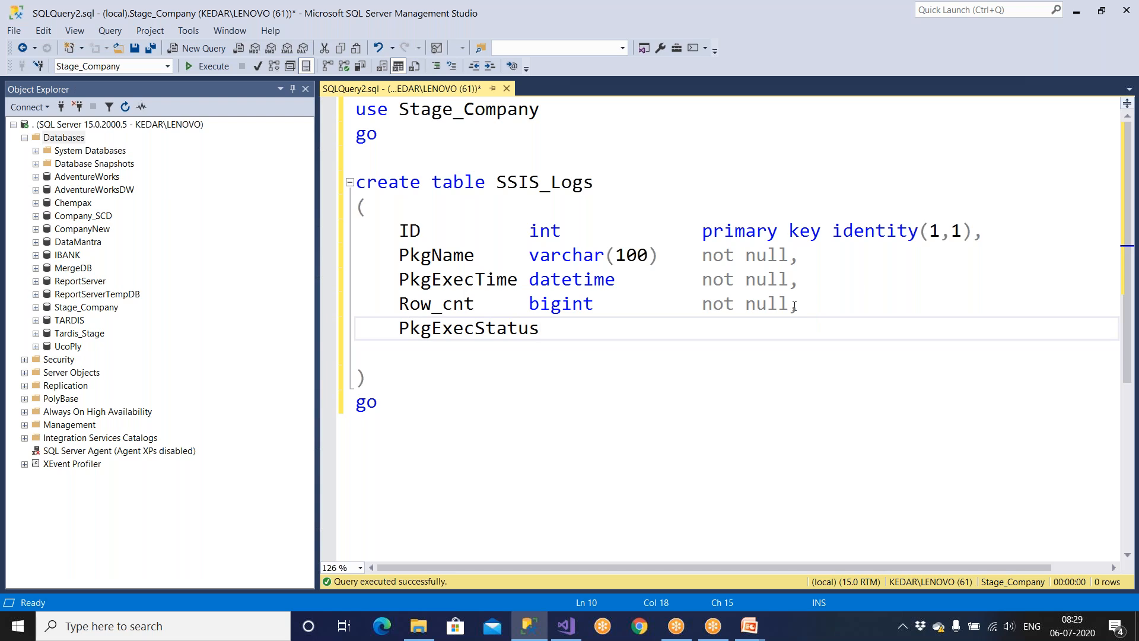
ctrl+scroll(780, 306, down, 3)
click(477, 197)
key(Tab)
click(477, 215)
key(Tab)
click(478, 236)
key(Tab)
click(477, 253)
key(Tab)
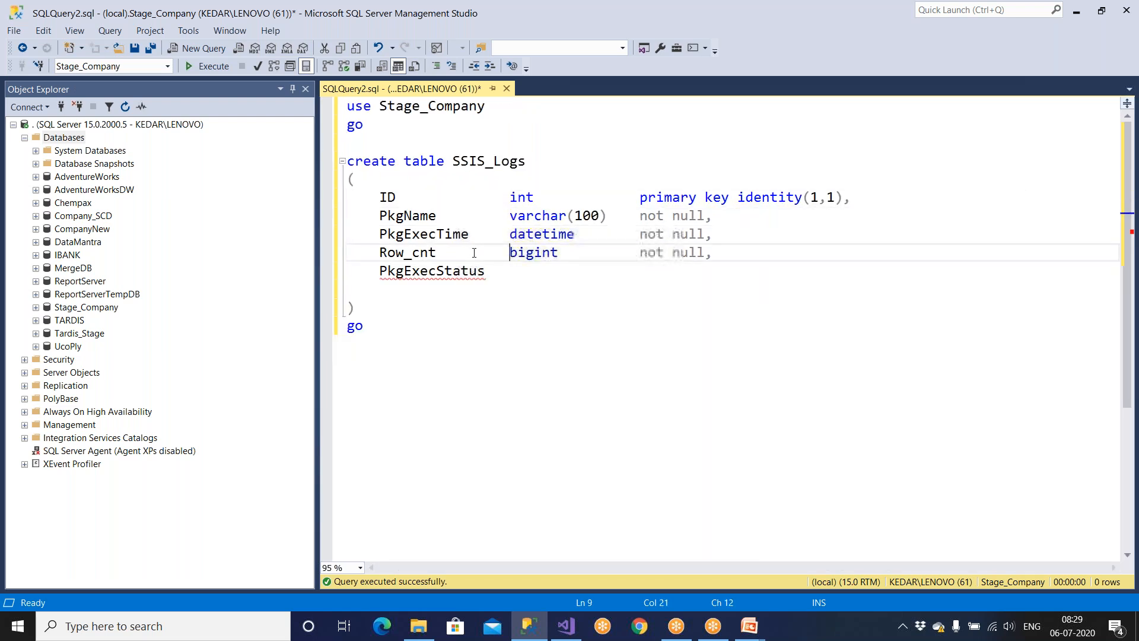
Give PkgExecStatus varchar(100) not null, dropping the trailing comma and blank line.
click(498, 273)
key(Tab)
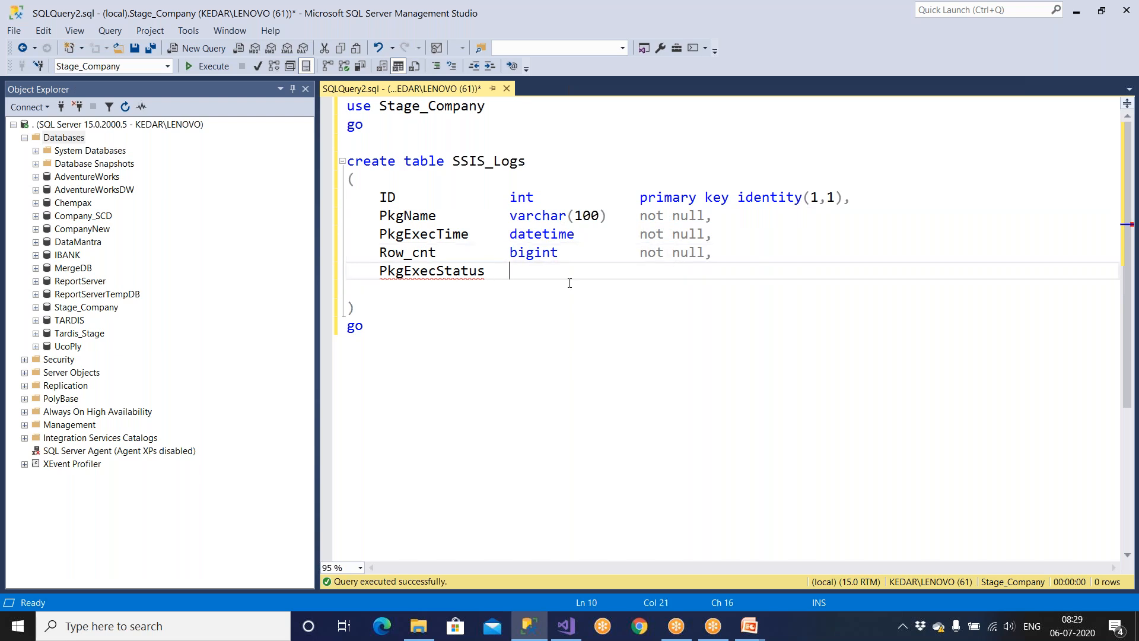
drag(510, 219, 714, 218)
key(ctrl+c)
click(511, 271)
key(ctrl+v)
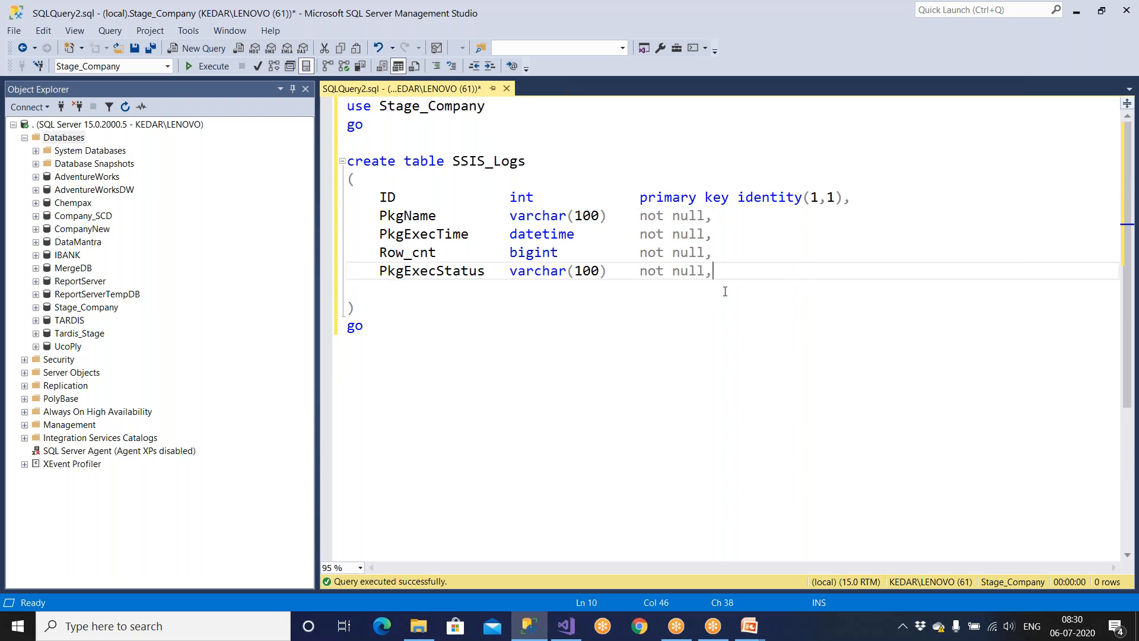
key(BackSpace)
key(Down)
key(Delete)
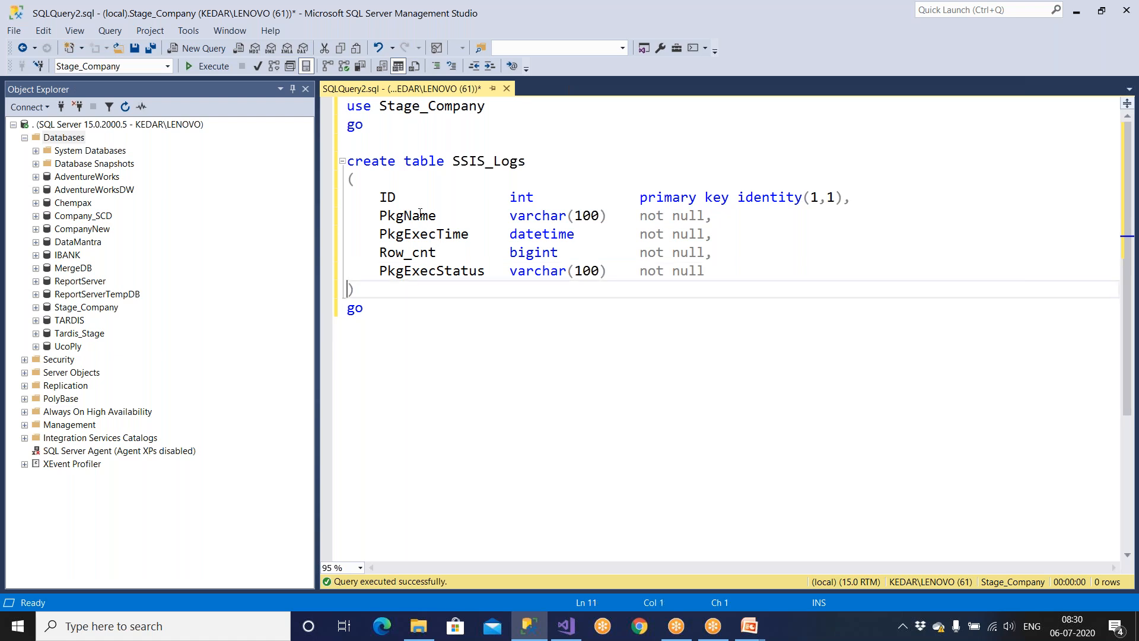
Start a '--Customized' comment line above the CREATE TABLE statement.
click(403, 145)
key(Return)
text(--)
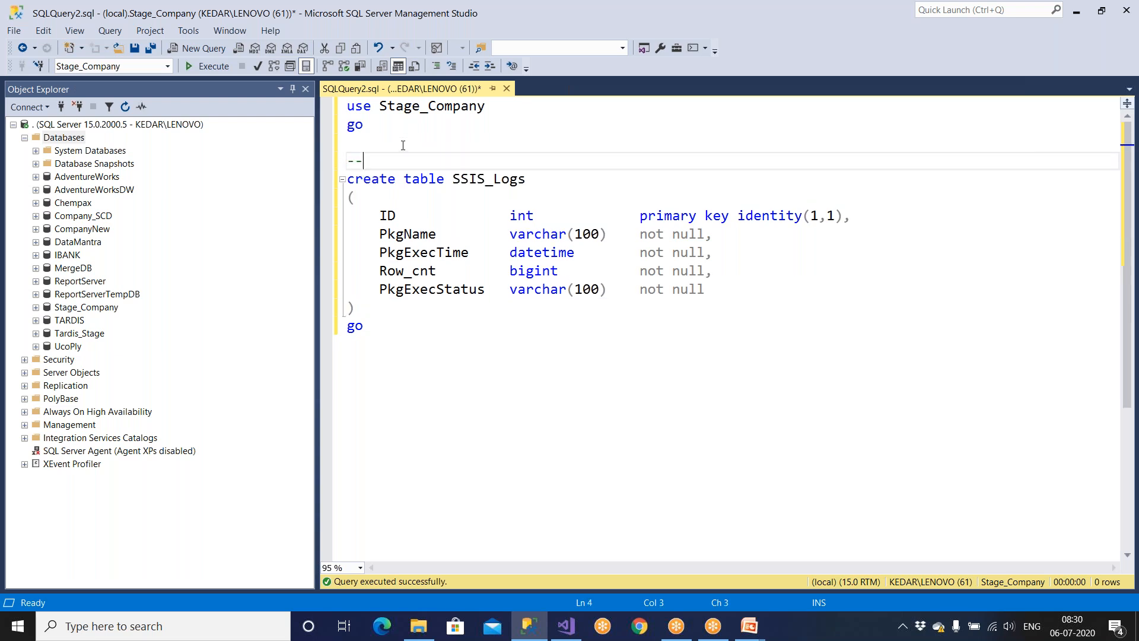
text(Customized Logging Table)
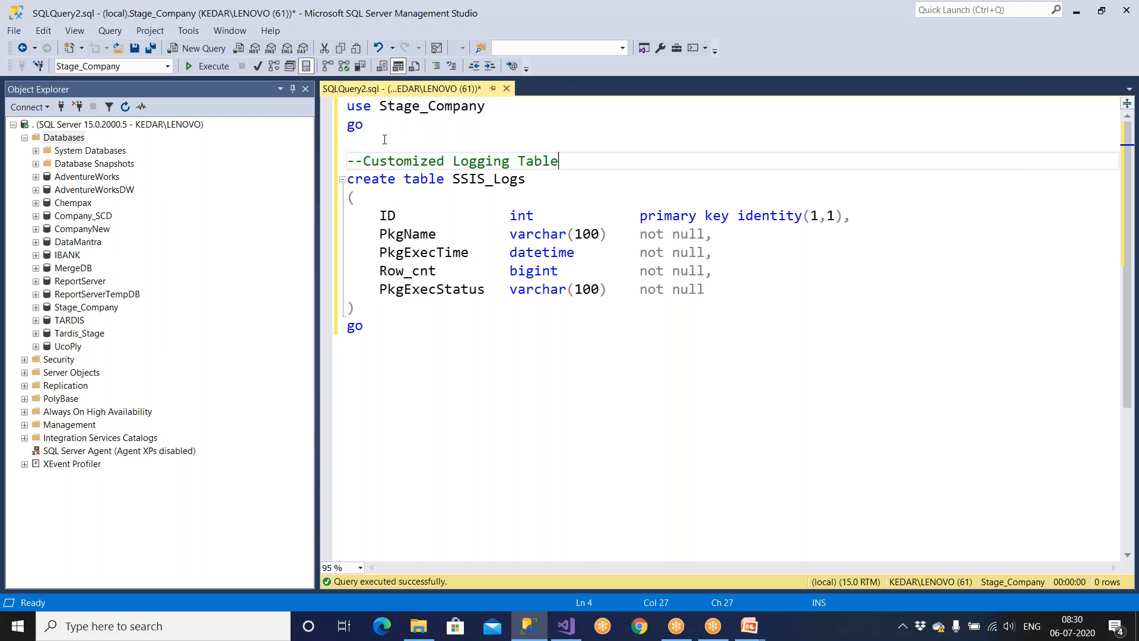
Finish the comment so it reads '--Customized Logging Table' above the table script.
click(72, 141)
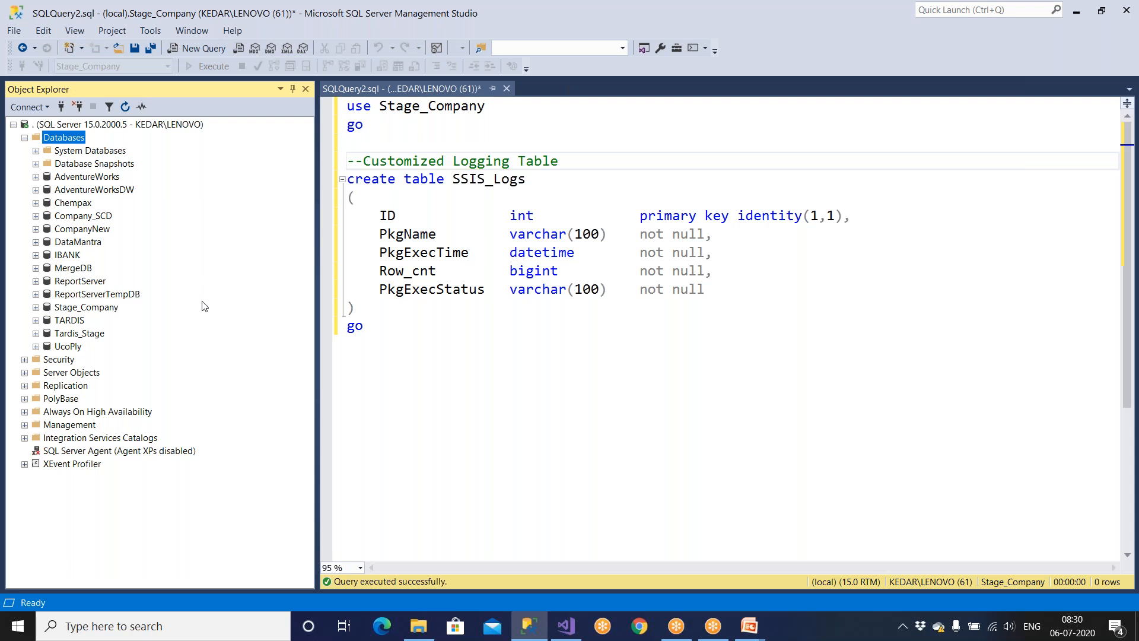
Execute the whole create table SSIS_Logs statement and hide the results pane.
drag(364, 327, 349, 197)
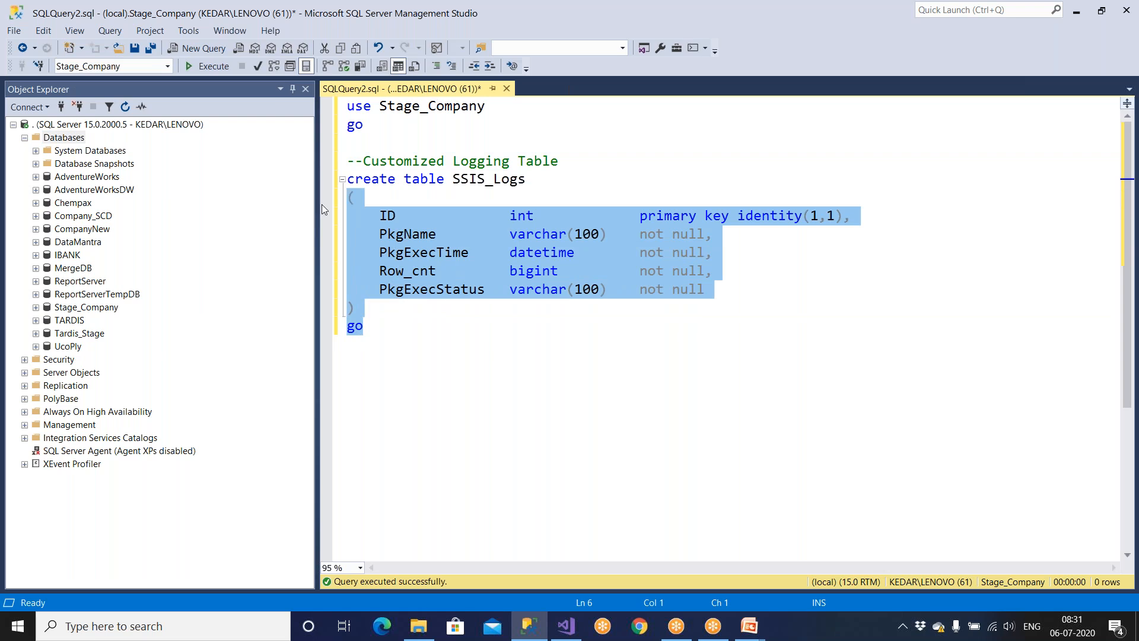
click(481, 329)
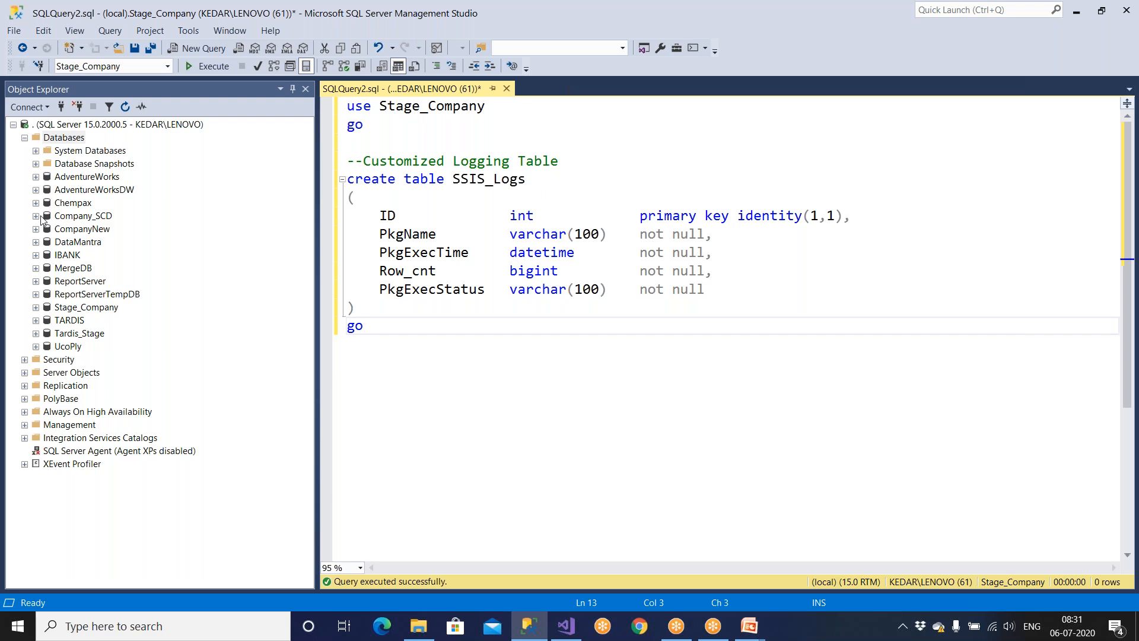
drag(379, 252, 721, 253)
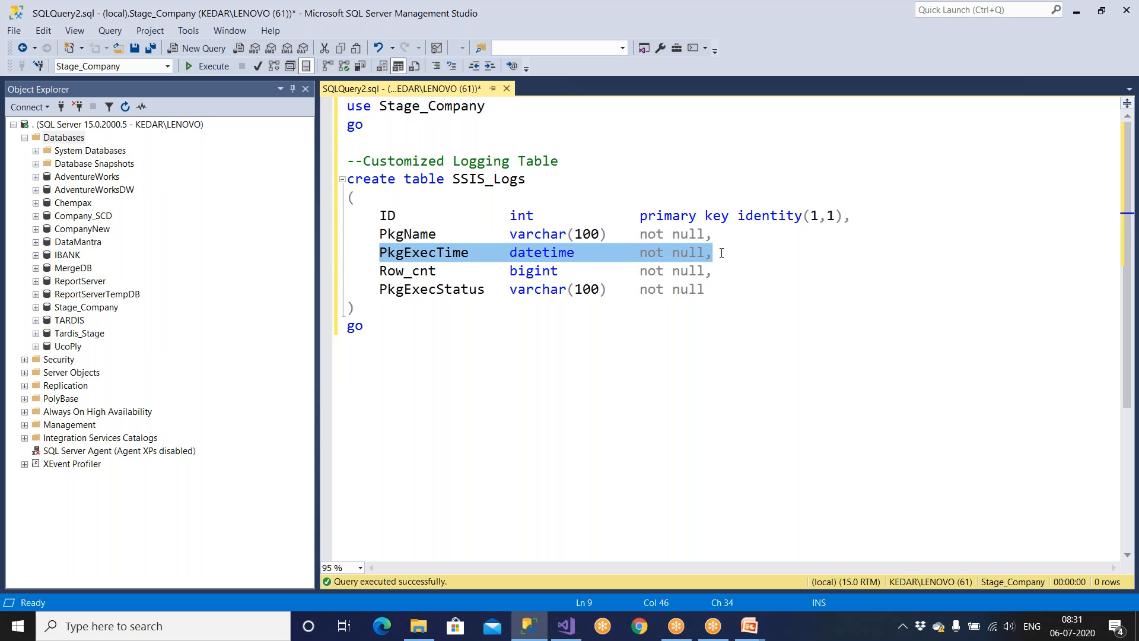
click(539, 333)
drag(380, 253, 743, 244)
drag(401, 353, 347, 179)
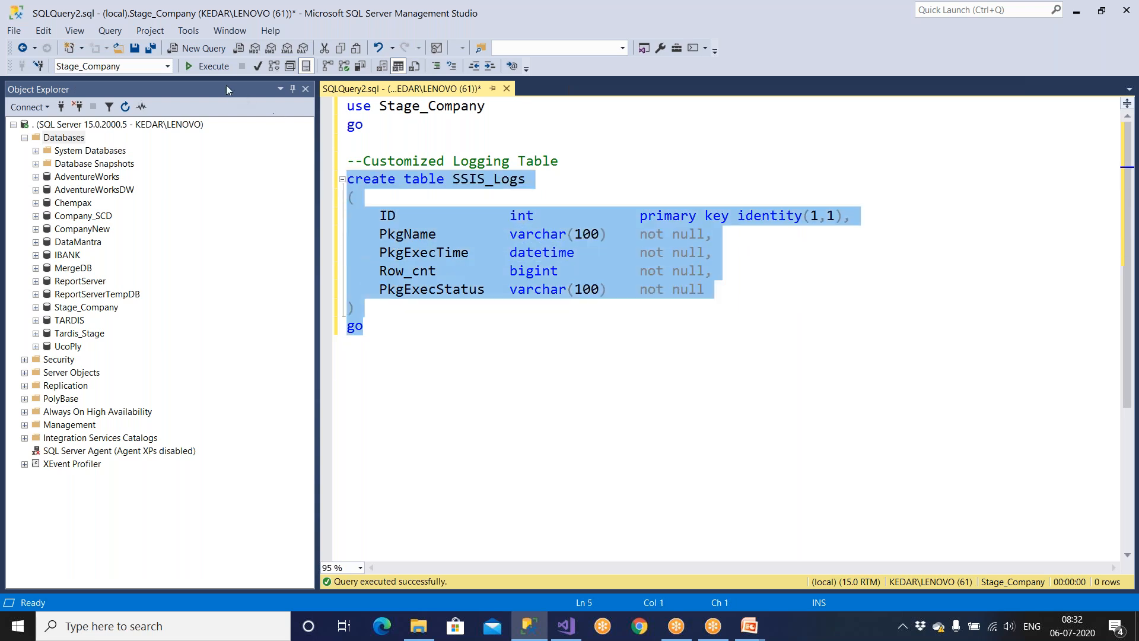
click(211, 66)
key(ctrl+r)
Begin a new 'select * from' query below the table script.
click(404, 326)
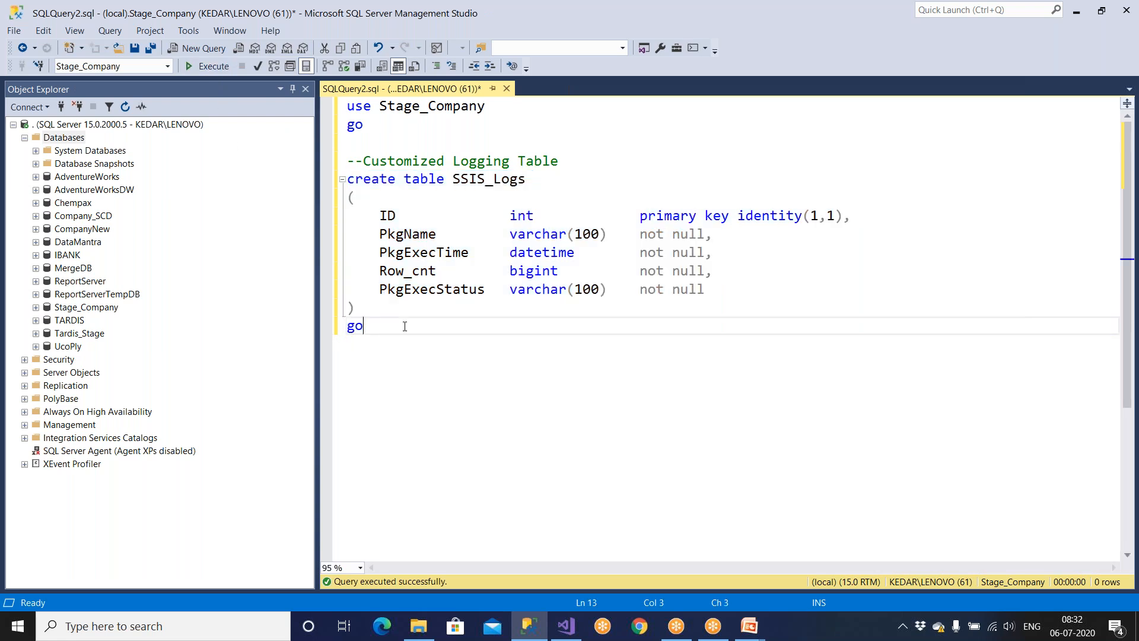
key(Return)
key(Return)
text(sel)
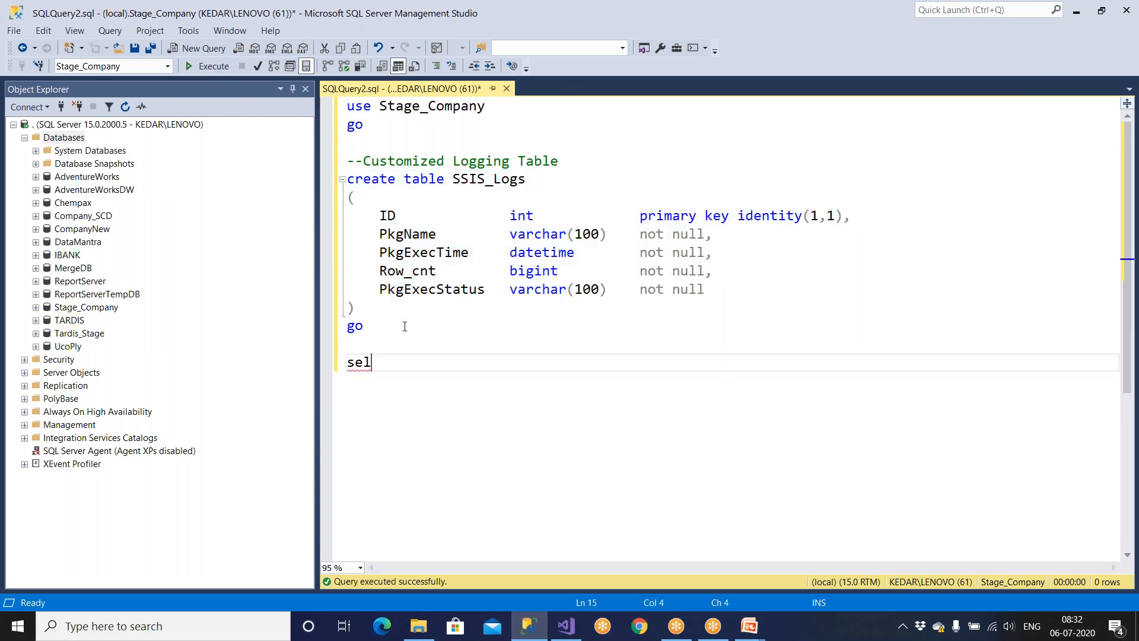
text(ect * from)
Write select * from SSIS_Logs where datediff(mm, PkgExecTime, getdate())=0.
double_click(490, 179)
click(484, 364)
key(ctrl+v)
text(where da)
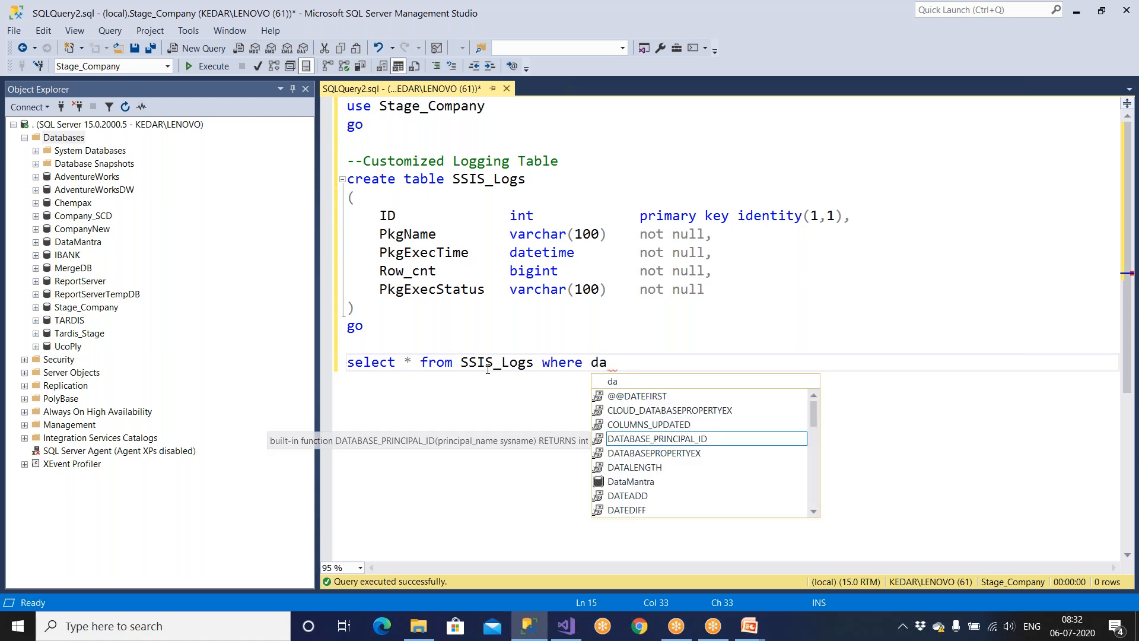
text(tediff(mm,)
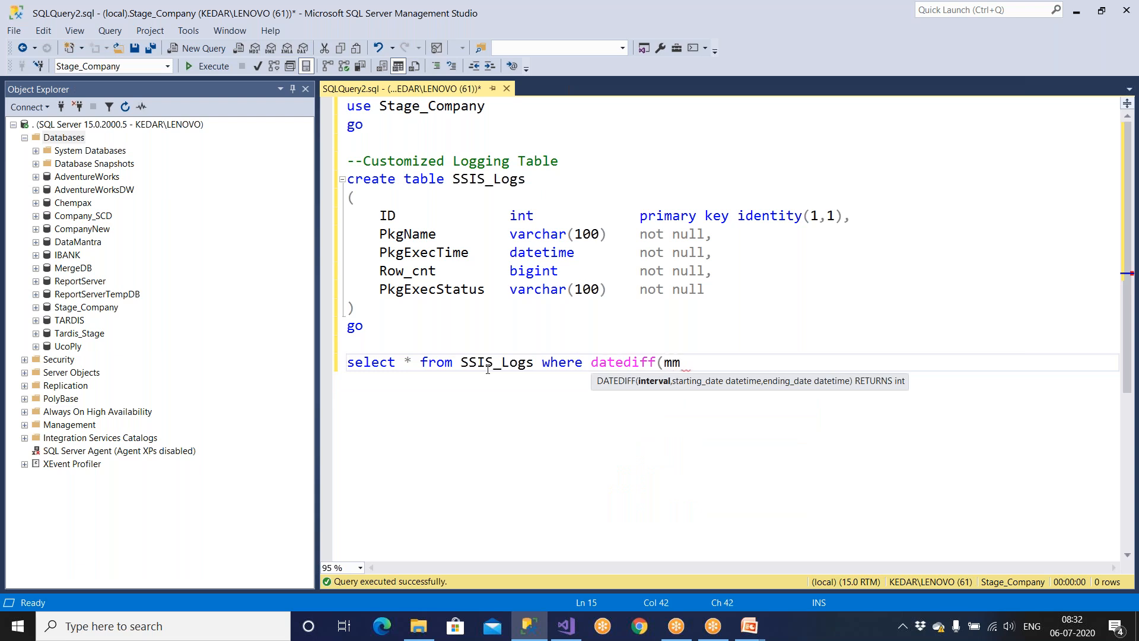
double_click(442, 254)
click(696, 365)
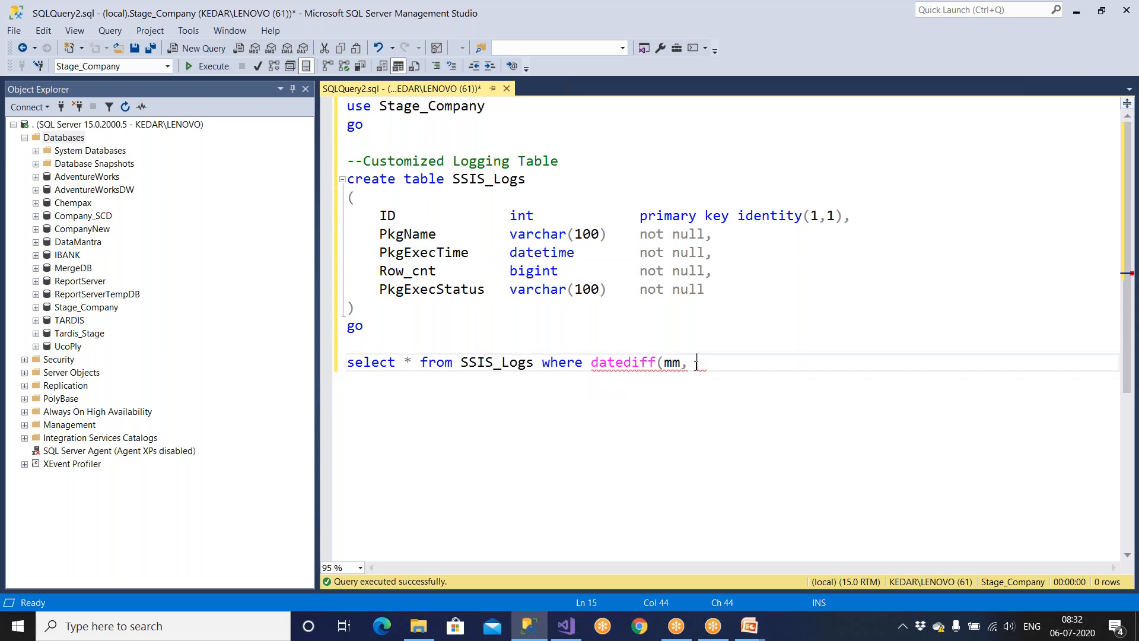
key(ctrl+v)
text(, ge)
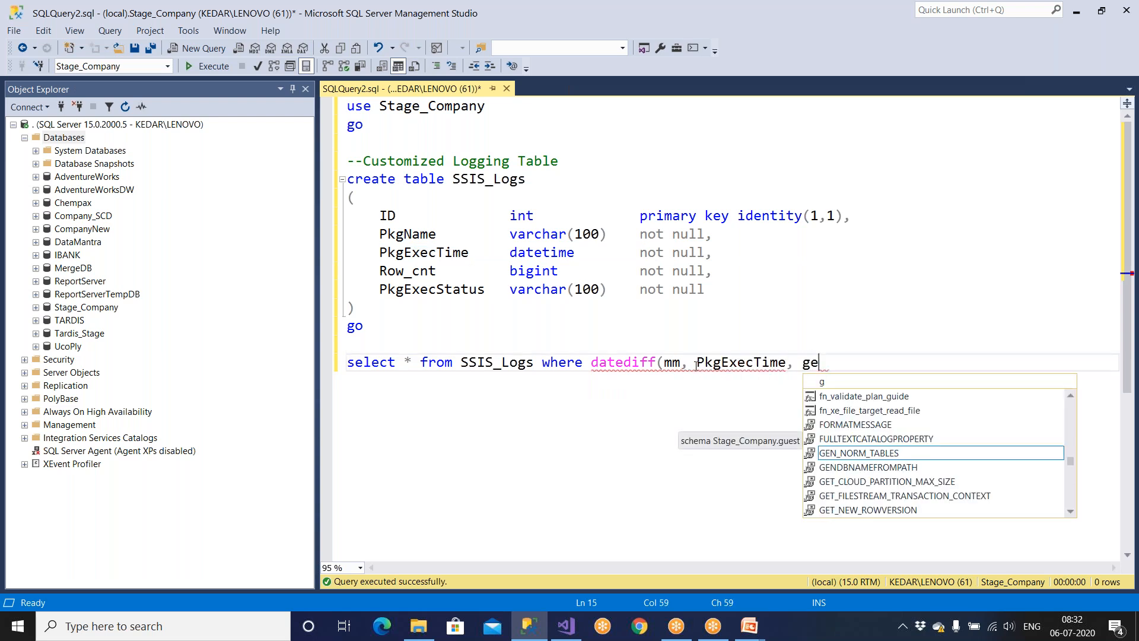
text(tdate())=0)
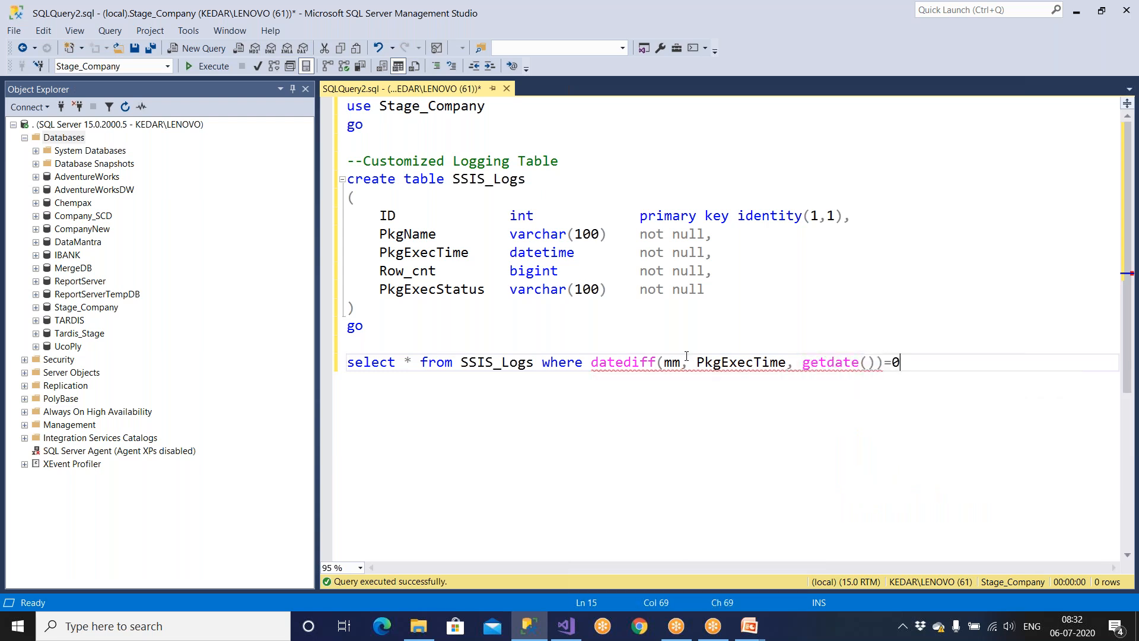
Change the compared value to 1 so the query targets the previous month.
drag(903, 365, 476, 364)
click(845, 410)
click(896, 362)
key(BackSpace)
text(1)
drag(900, 362, 347, 363)
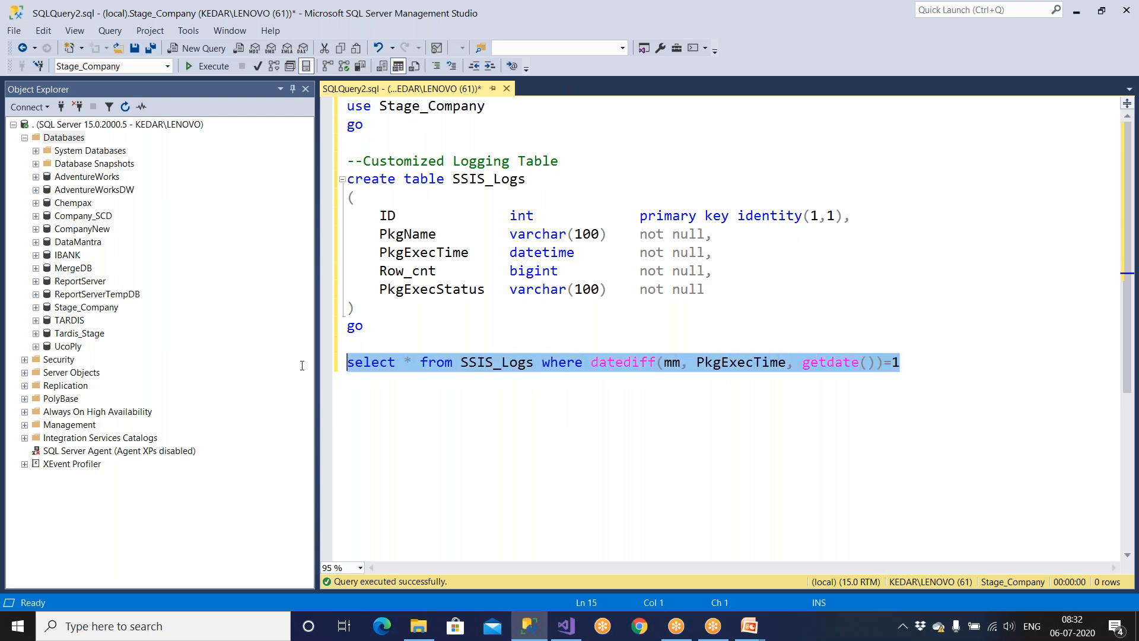
Switch the datepart to dd and compare against 0 for today's rows.
click(1032, 424)
double_click(897, 363)
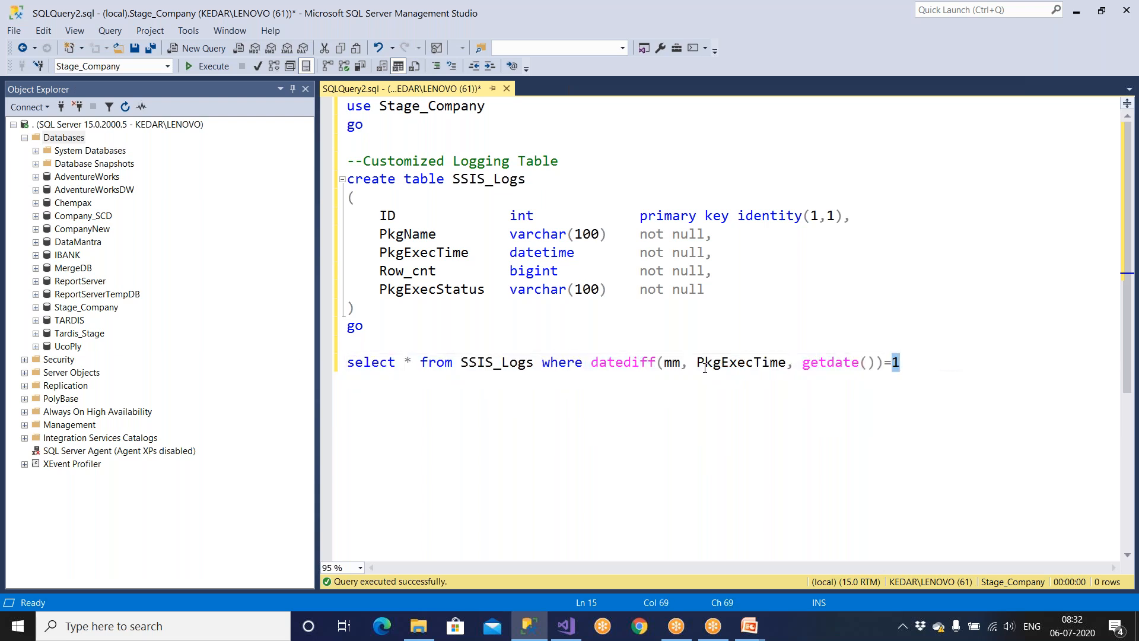
double_click(677, 363)
text(dd)
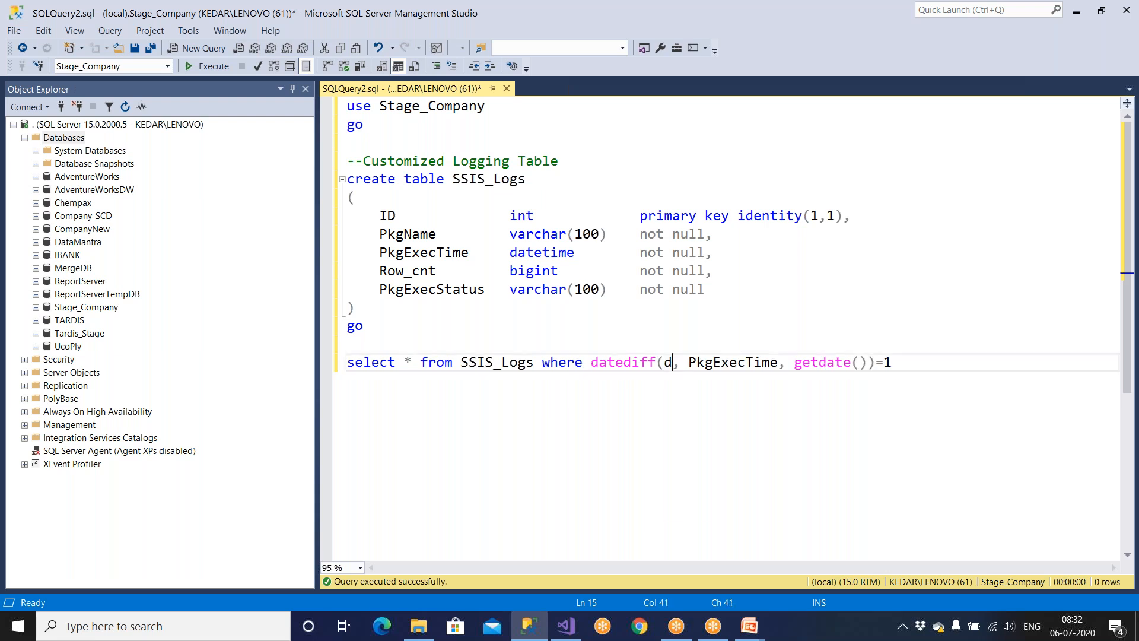
drag(914, 364, 222, 362)
click(854, 436)
double_click(898, 363)
text(0)
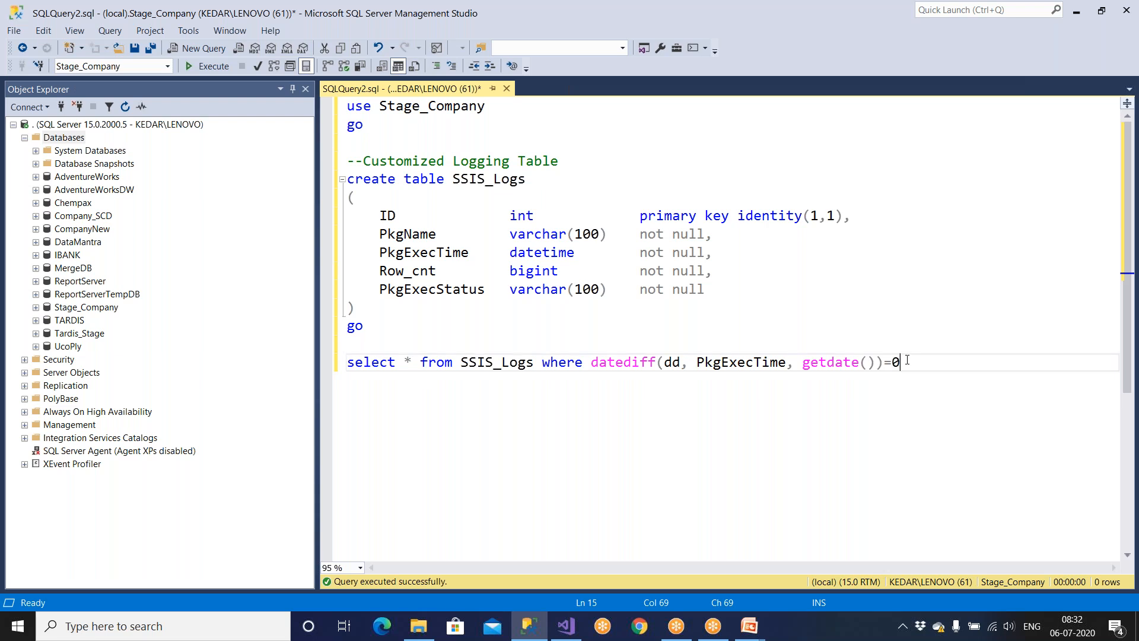
Change the datepart to ww with compared value 1 for the previous week.
double_click(670, 362)
text(ww)
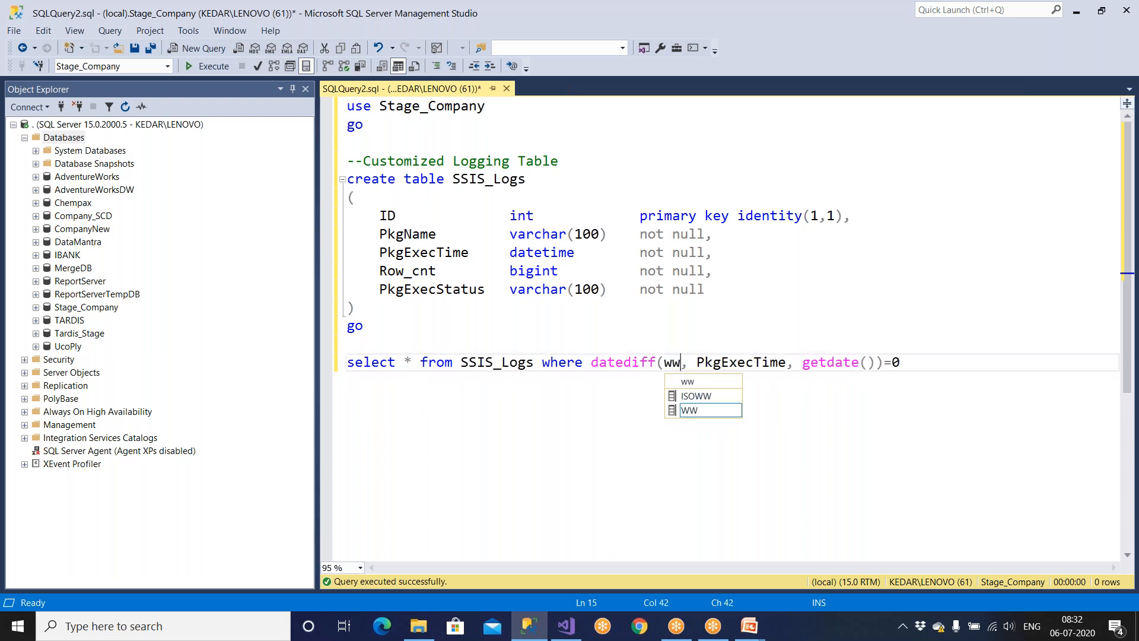
click(894, 362)
drag(894, 362, 904, 363)
text(1)
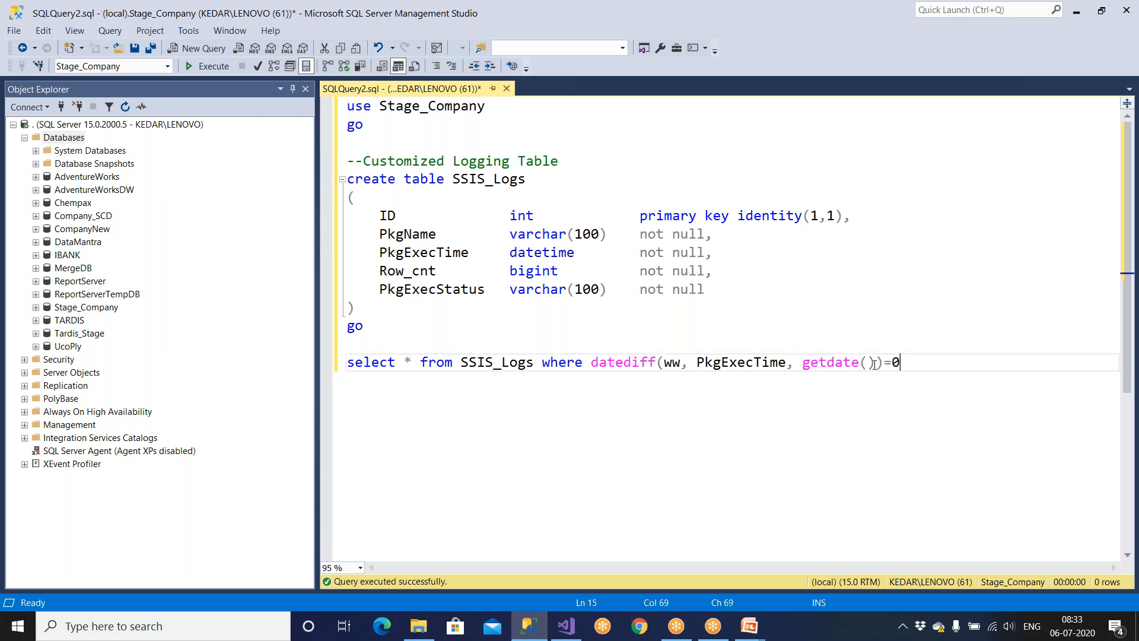
drag(895, 362, 901, 363)
text(1)
Set the filter to datediff(QQ, PkgExecTime, getdate())=0 for the current quarter.
double_click(674, 364)
text(QQ)
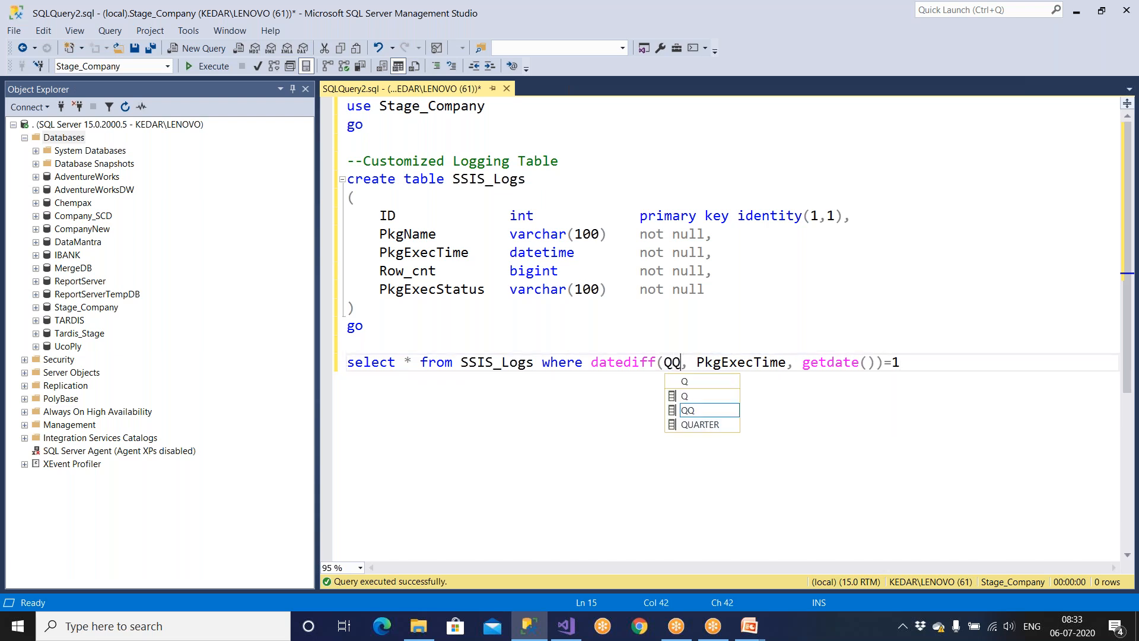
double_click(899, 362)
text(0)
drag(589, 364, 908, 364)
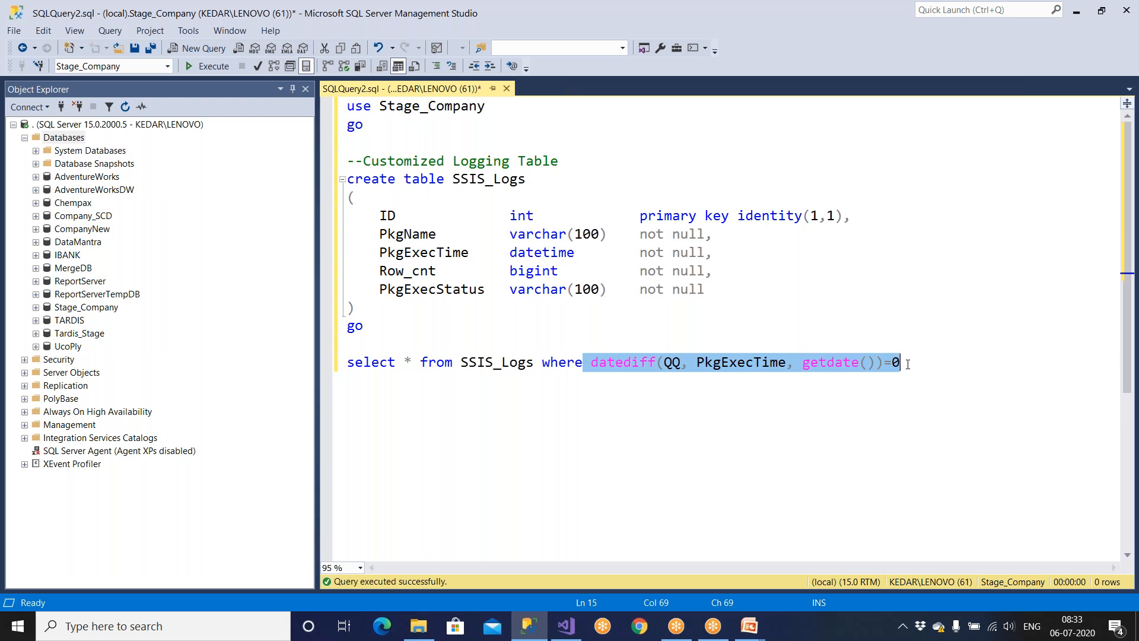
Change the filter to datediff(yy, PkgExecTime, getdate()) = 1 for last year's rows.
click(991, 444)
double_click(672, 362)
text(yy)
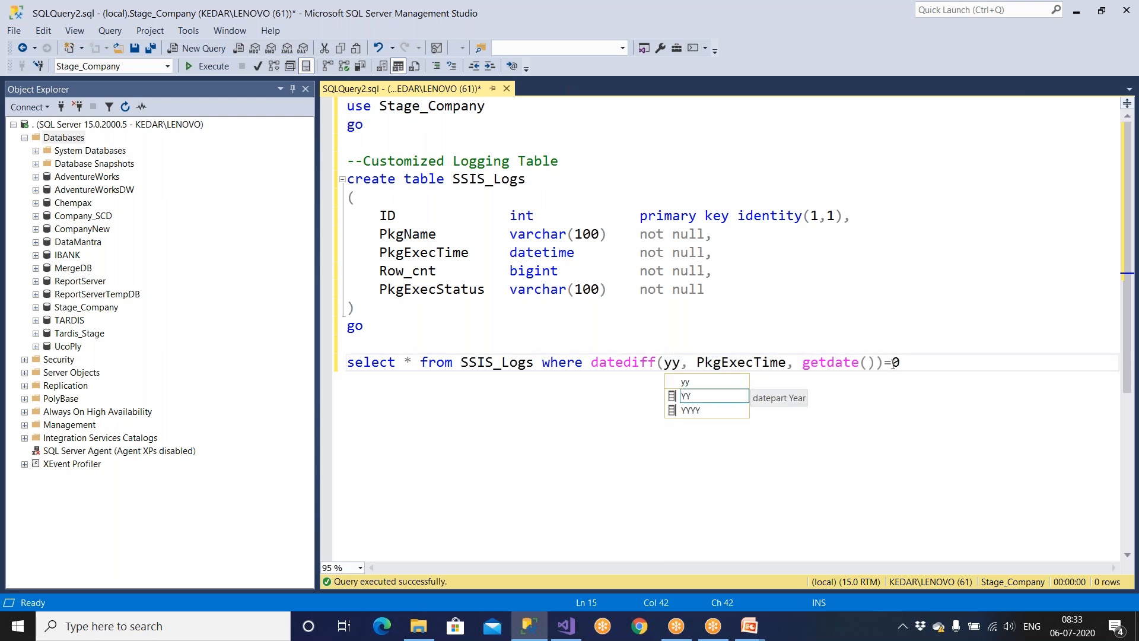
double_click(906, 363)
drag(905, 363, 362, 363)
click(794, 362)
double_click(896, 362)
text(1)
key(Right)
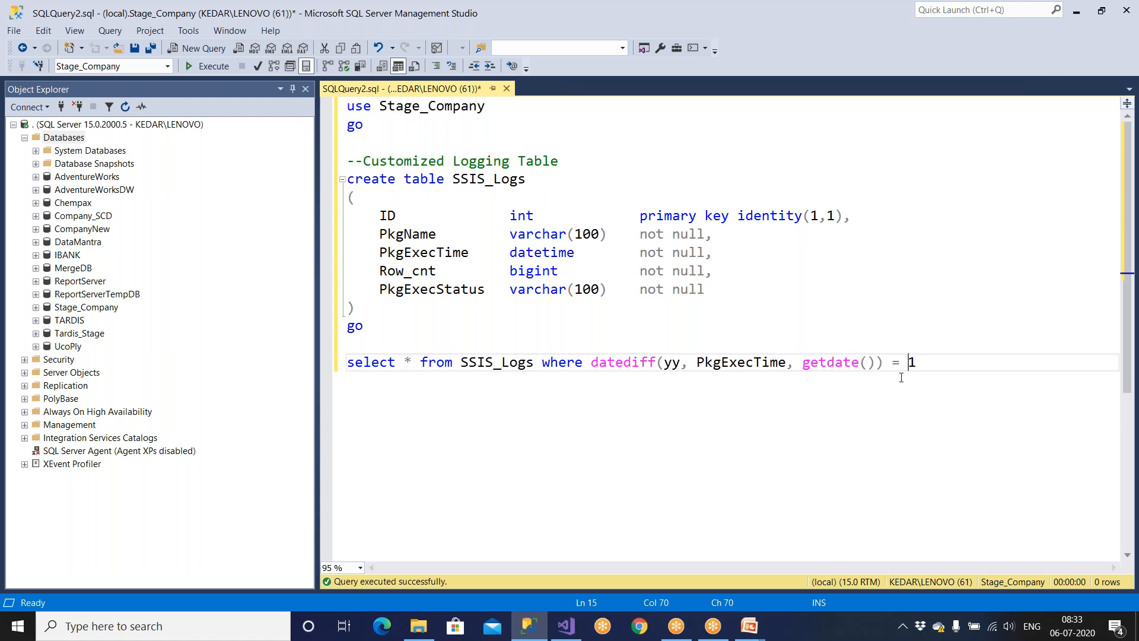
Walk through the datediff parts: yy unit, PkgExecTime, getdate and compared value 1.
drag(593, 364, 918, 362)
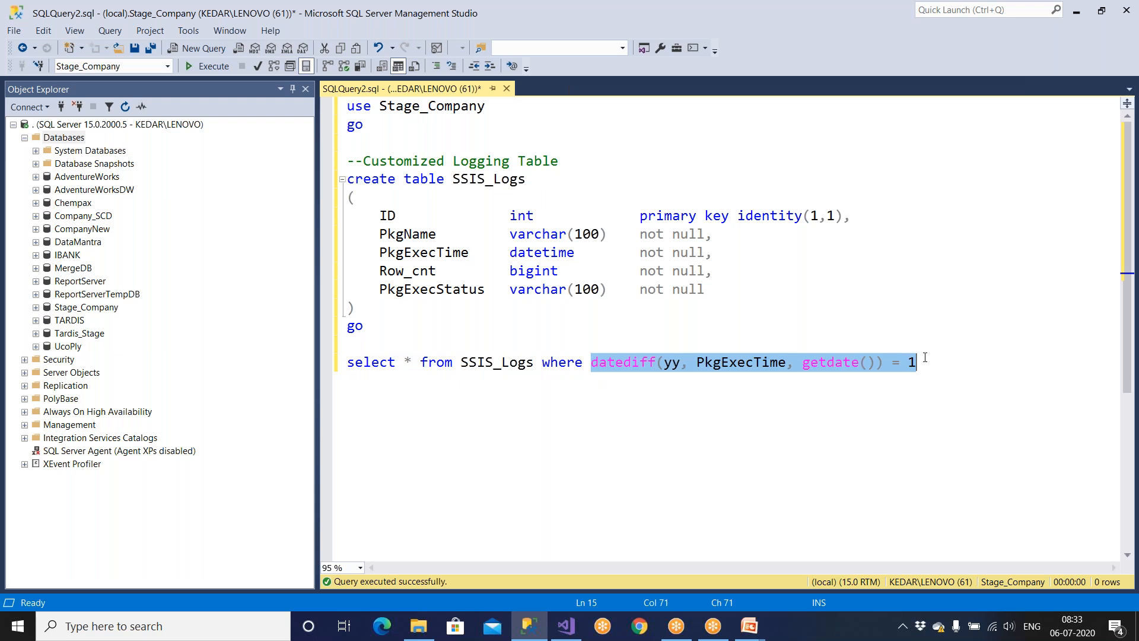
click(767, 445)
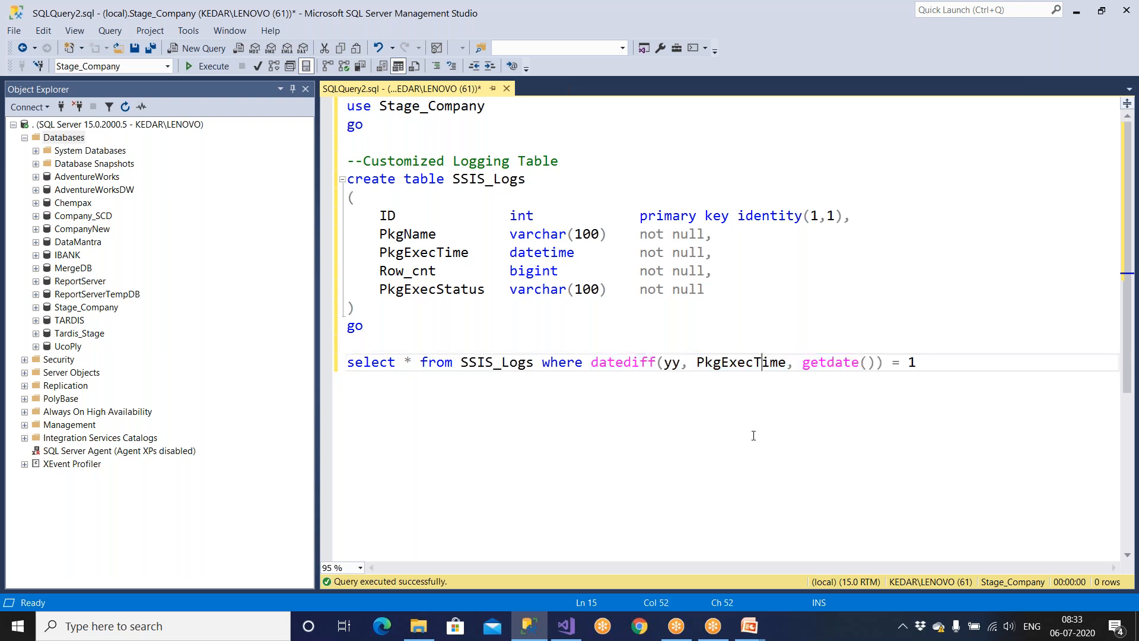
double_click(676, 365)
click(696, 363)
drag(696, 364, 827, 363)
drag(908, 362, 941, 361)
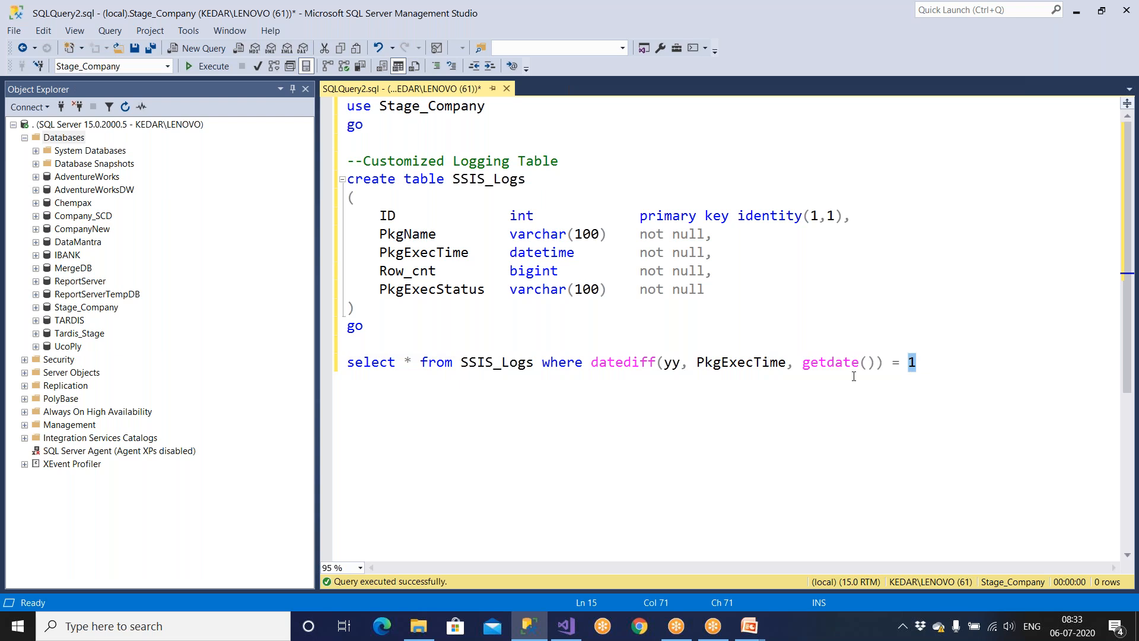
double_click(674, 362)
double_click(912, 363)
double_click(674, 361)
double_click(913, 362)
drag(591, 362, 937, 380)
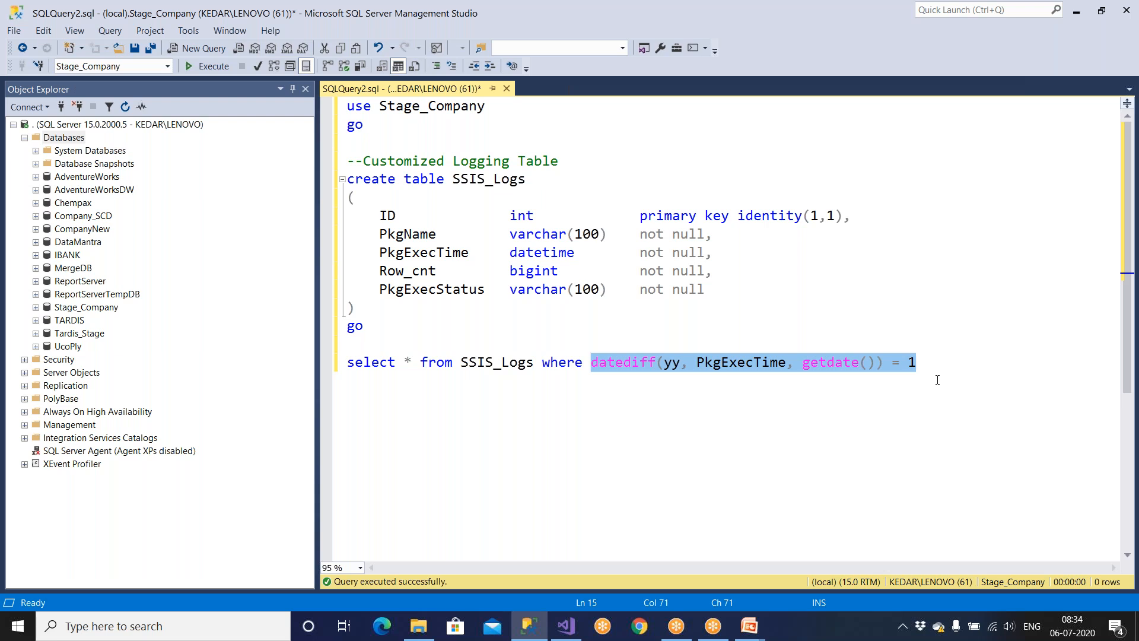
click(897, 402)
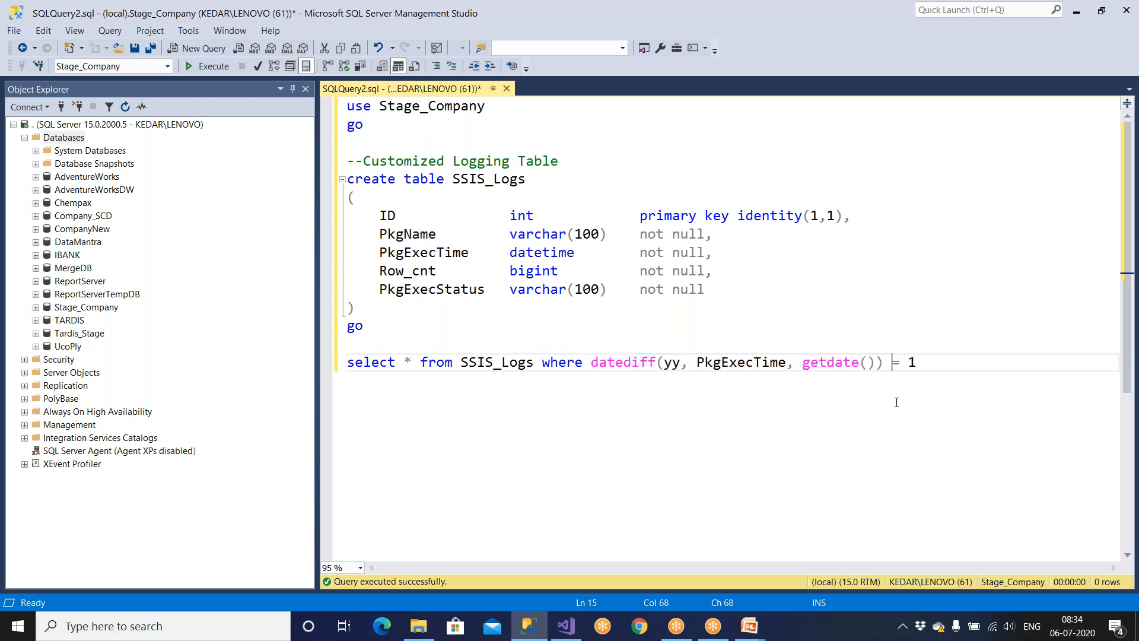
Replace the yy datepart with ww in the datediff call.
double_click(667, 365)
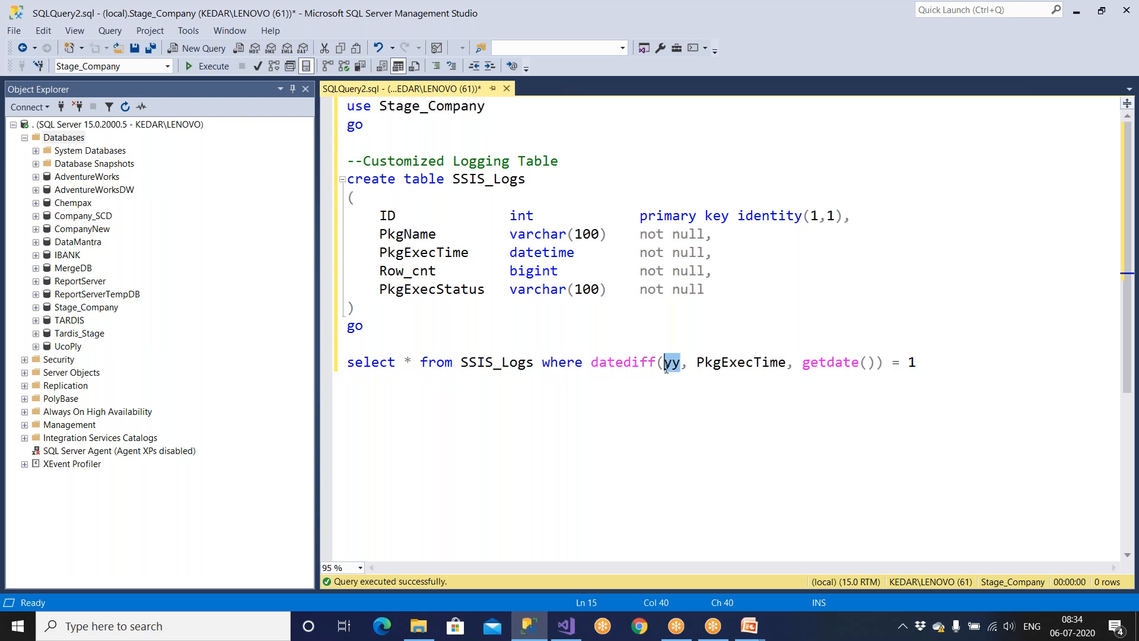
text(ww)
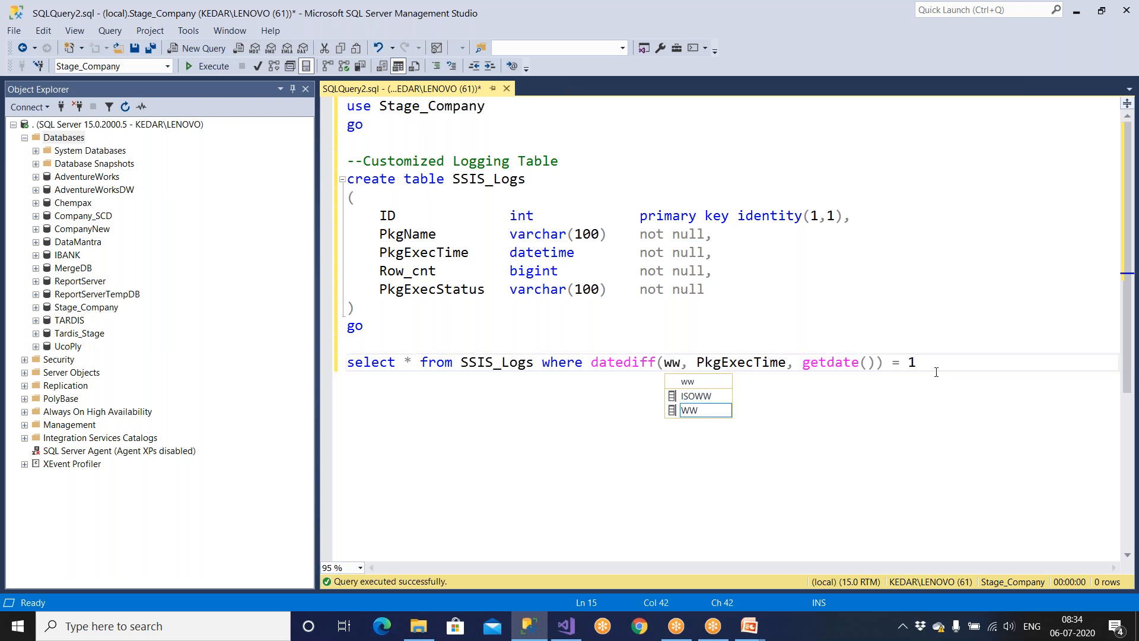
click(919, 362)
Set the compared value to 0 so only this week's logs are returned.
key(BackSpace)
text(0)
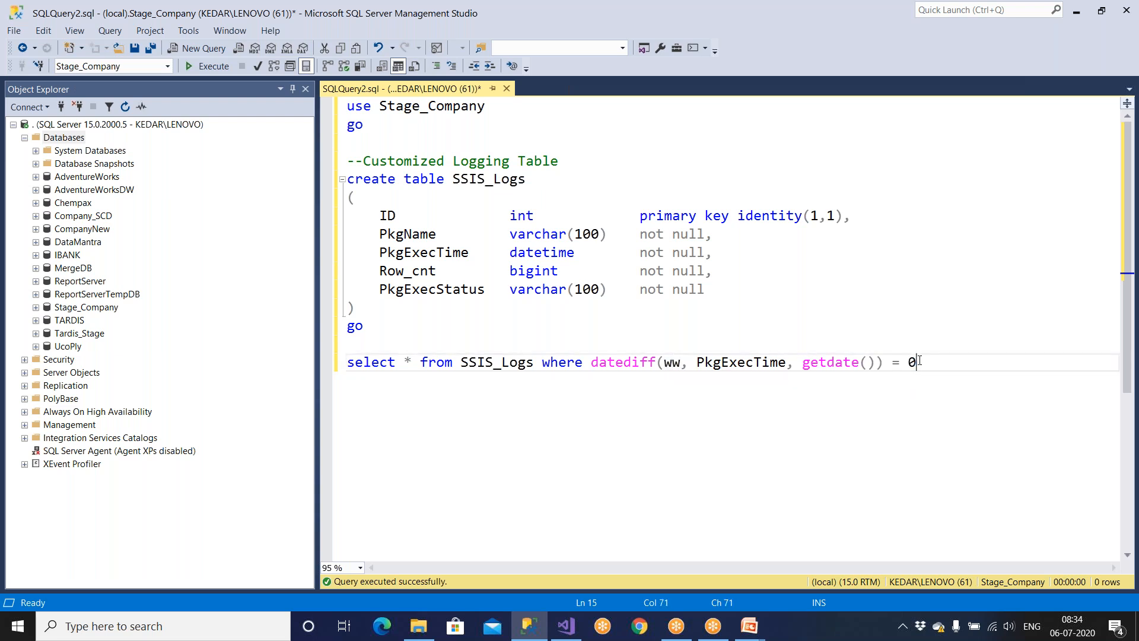
drag(400, 325, 287, 189)
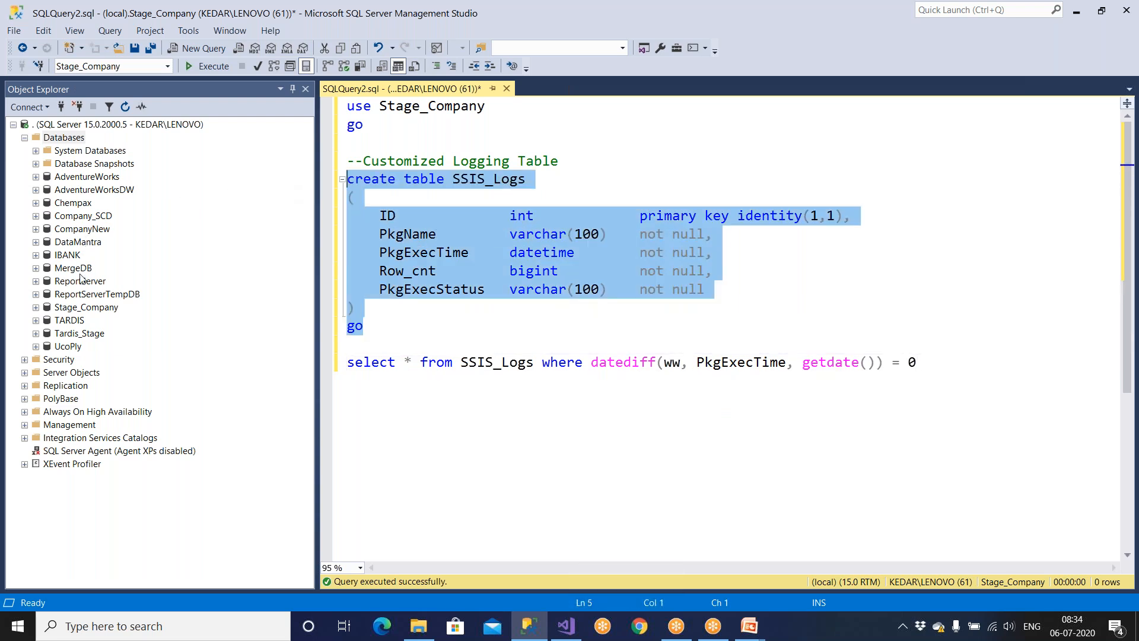
Refresh and expand Stage_Company > Tables in Object Explorer to locate dbo.SSIS_Logs.
click(81, 308)
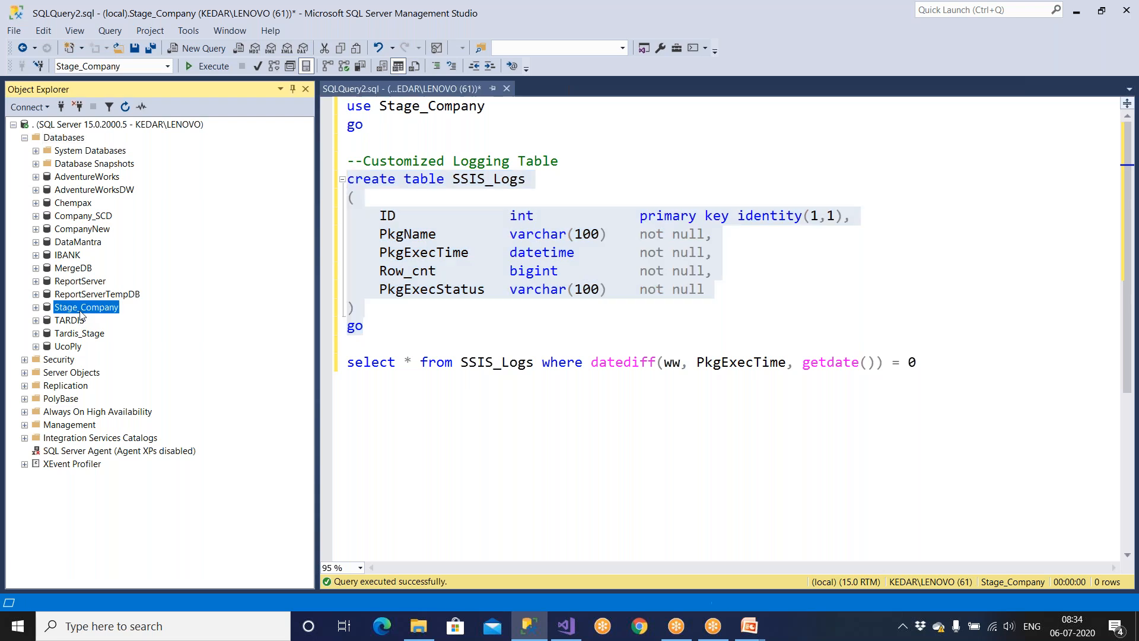
click(125, 107)
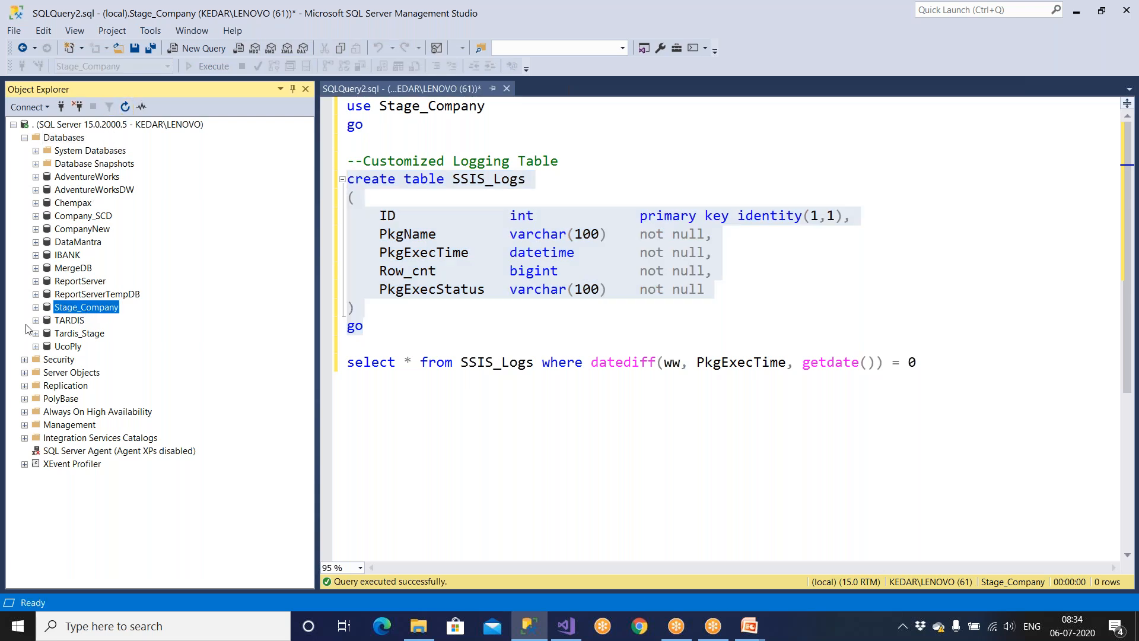
click(36, 307)
double_click(72, 333)
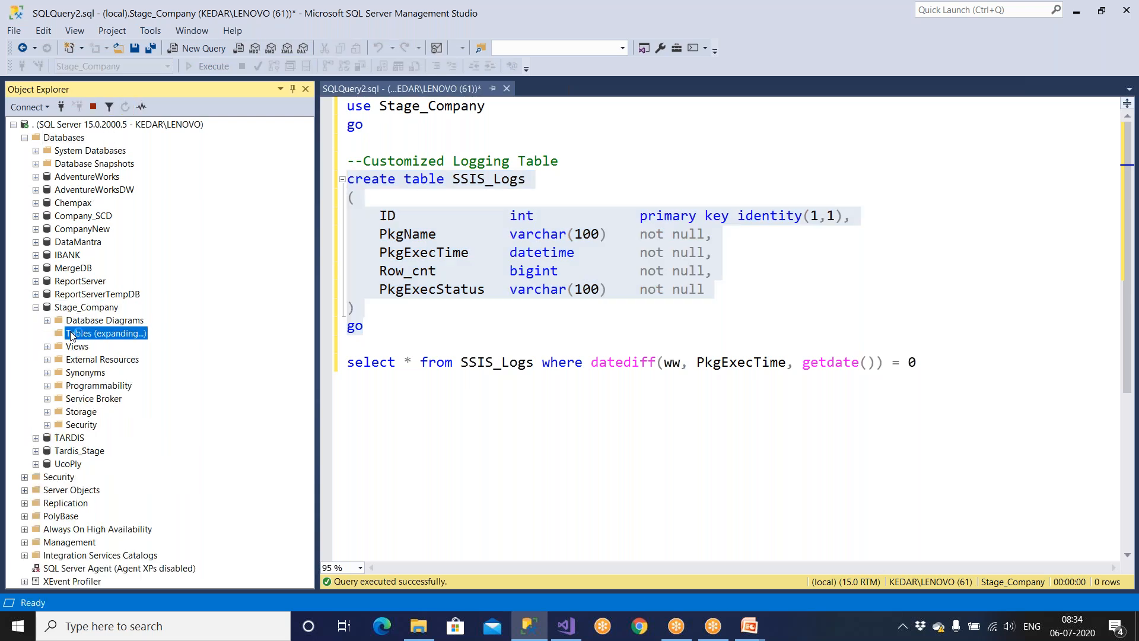
scroll(117, 391, down, 2)
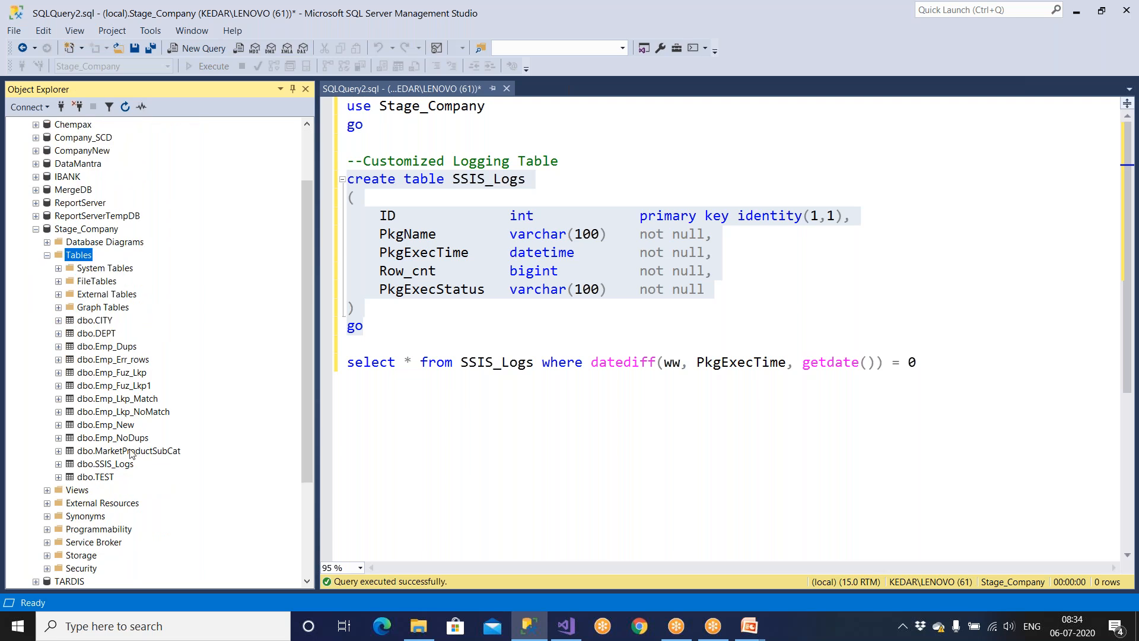
click(379, 333)
key(Return)
key(Return)
Add an 'insert into SSIS_Logs values ()' line above the select query.
text(insert into PkgExecTime)
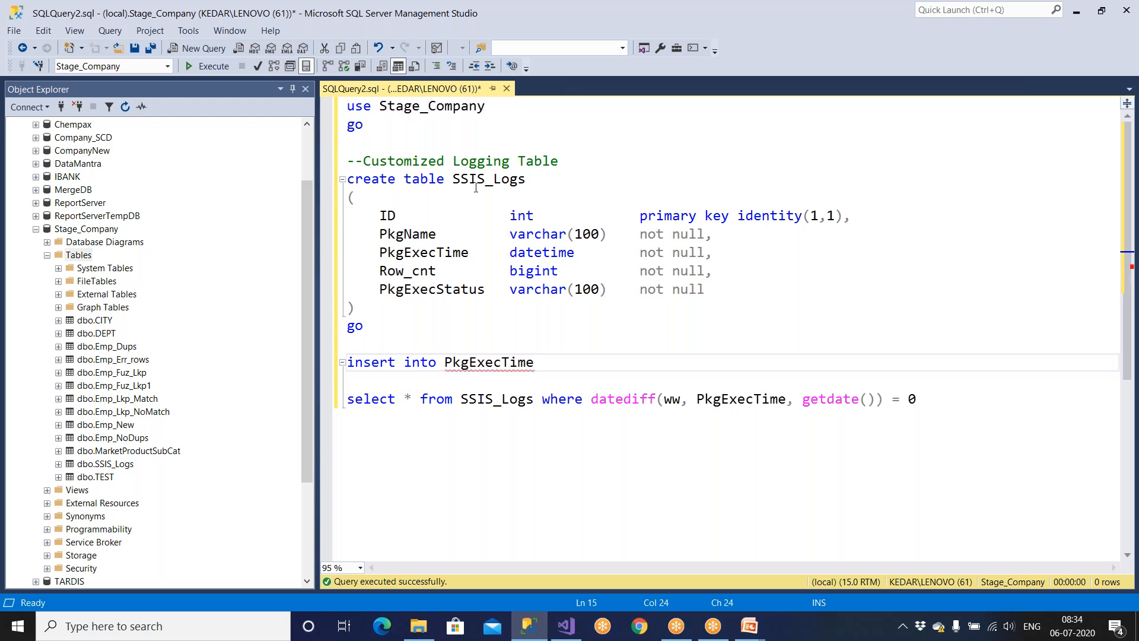
double_click(475, 186)
key(ctrl+c)
double_click(488, 367)
key(ctrl+v)
text(values ())
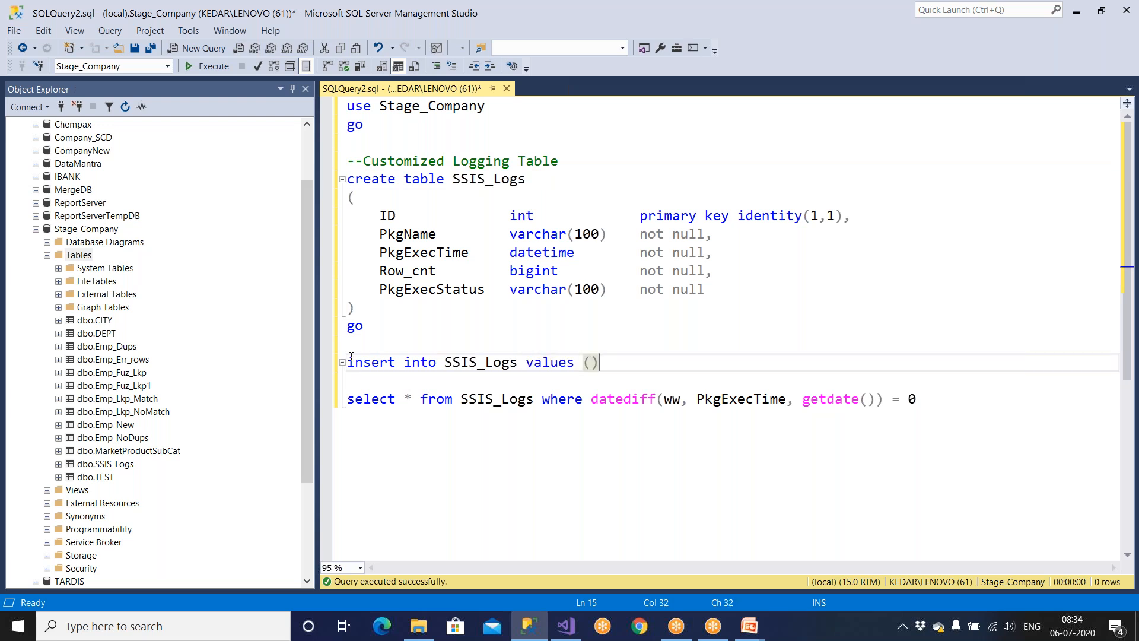
Review the identity ID and PkgName column definitions in the table script.
drag(380, 216, 857, 212)
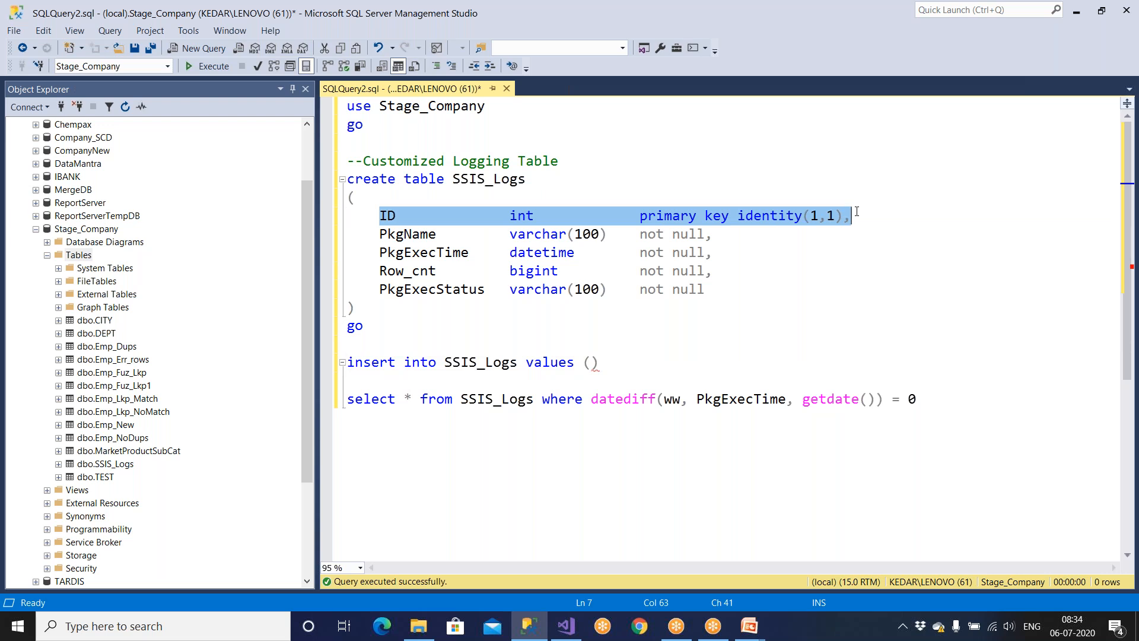
drag(375, 234, 728, 232)
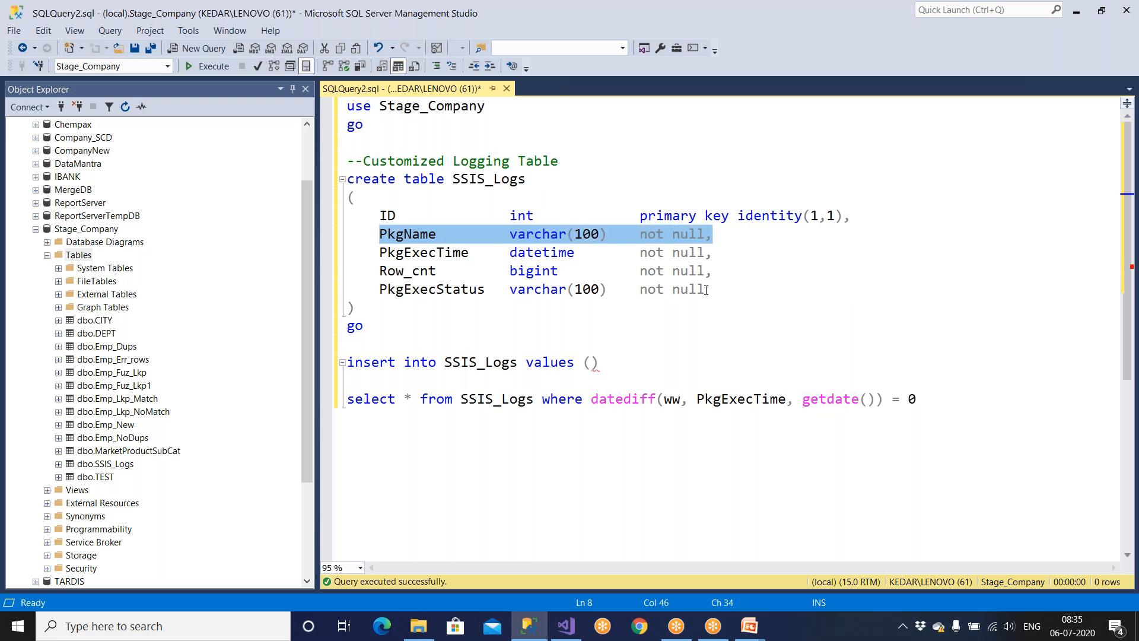
click(574, 634)
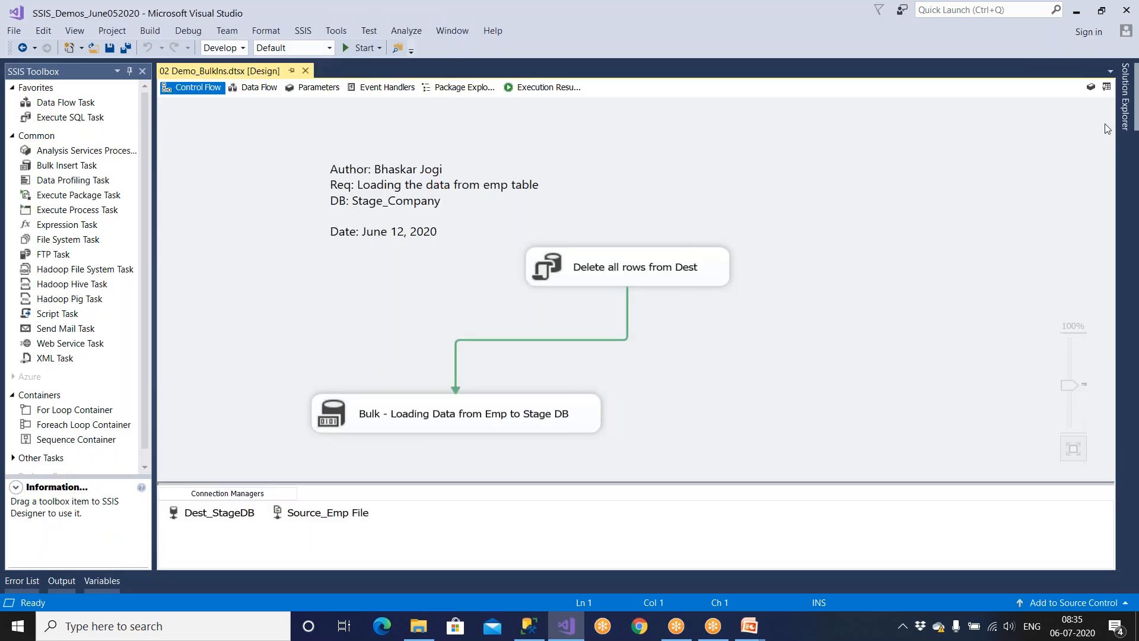
View the SSIS packages in Solution Explorer, then return to the SSMS query editor.
click(1008, 290)
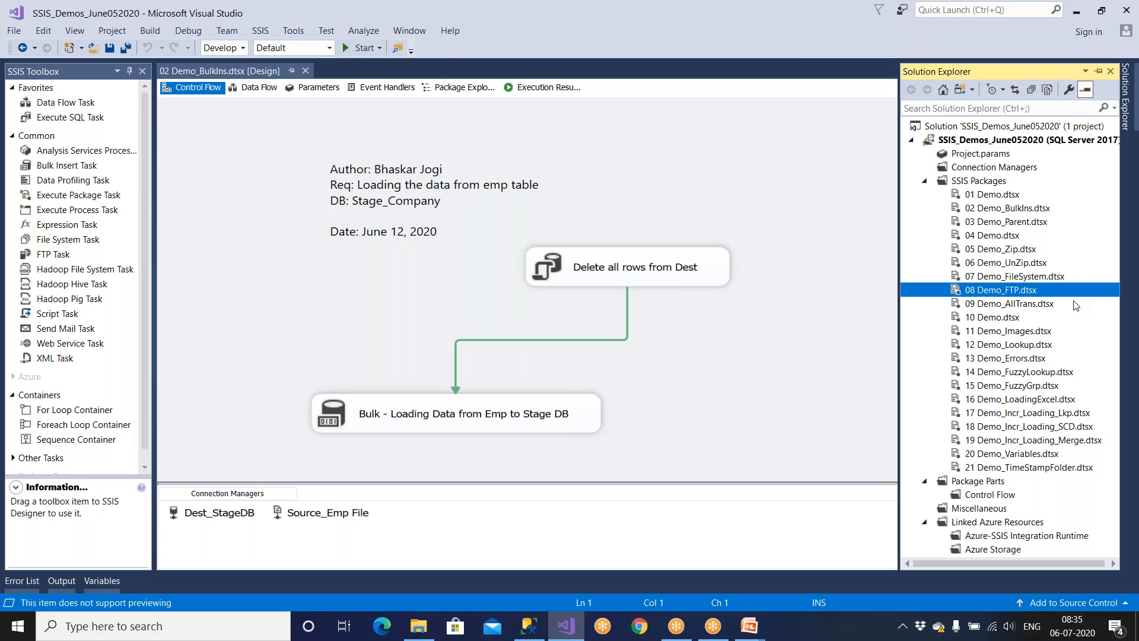
key(alt+Tab)
click(639, 271)
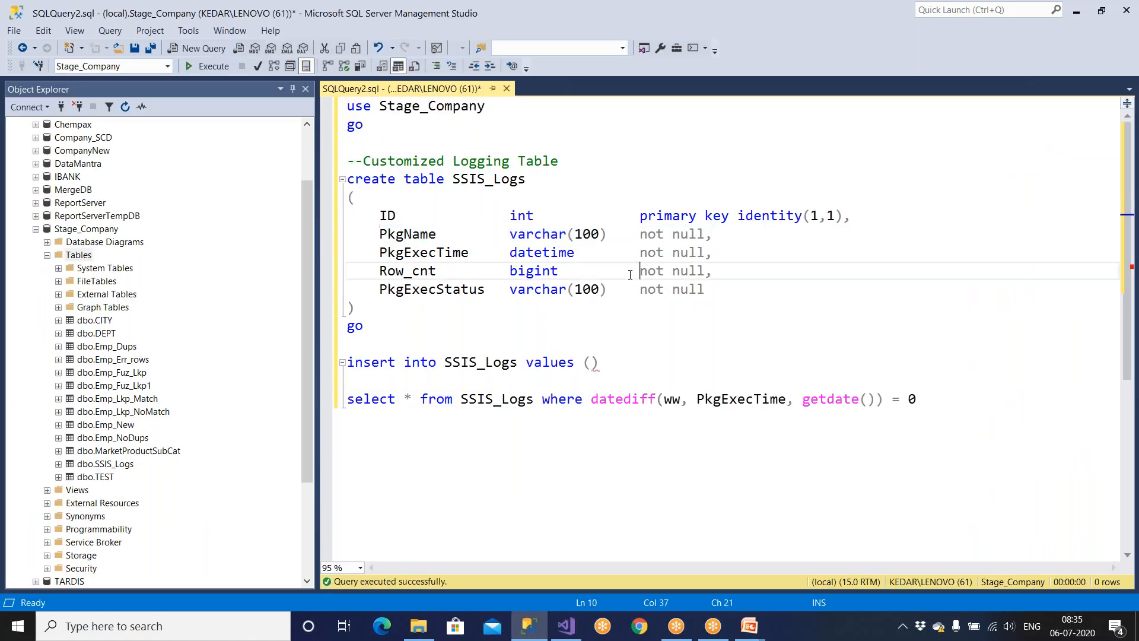
Fill the insert's values list with '?,' for PkgName and 'getdate(),' for PkgExecTime.
drag(379, 234, 714, 237)
click(592, 362)
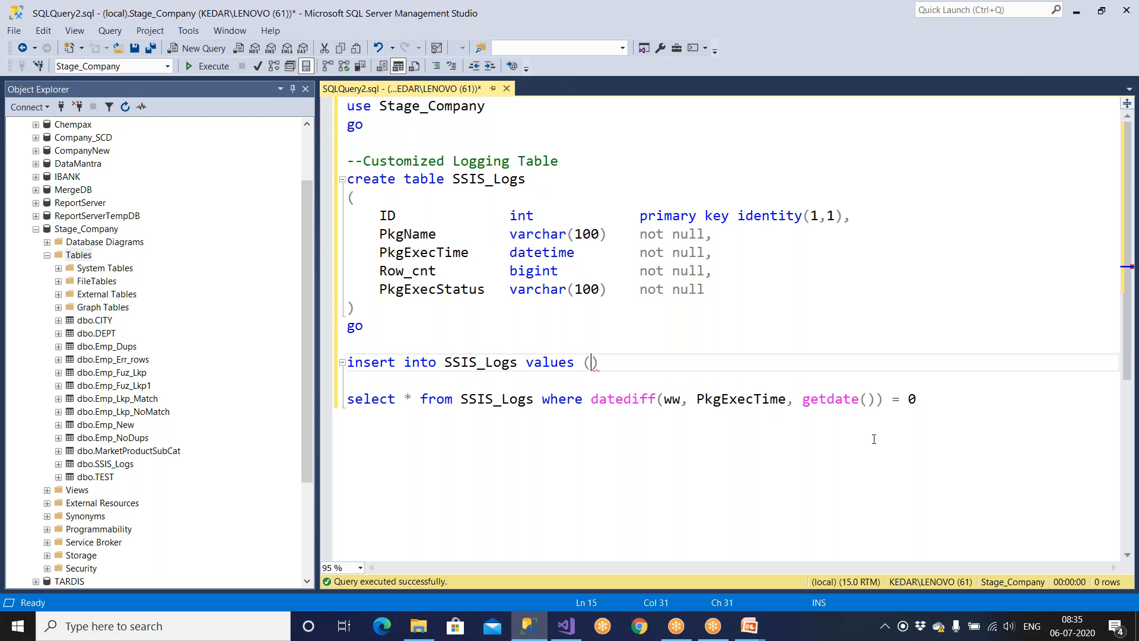
text(?,)
double_click(594, 366)
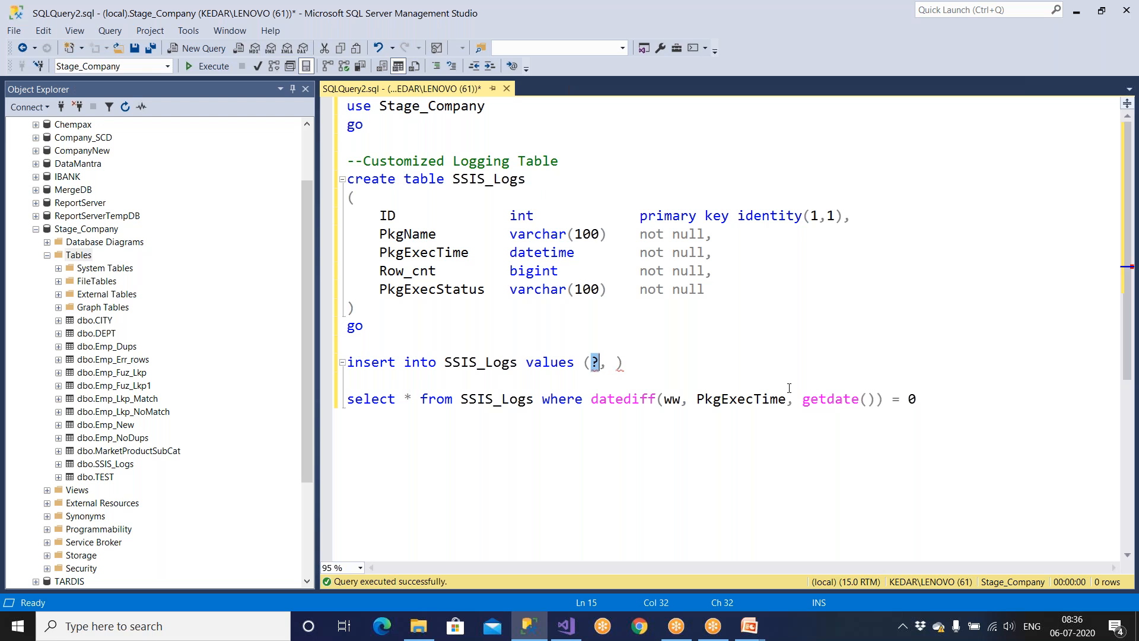
click(789, 388)
double_click(596, 363)
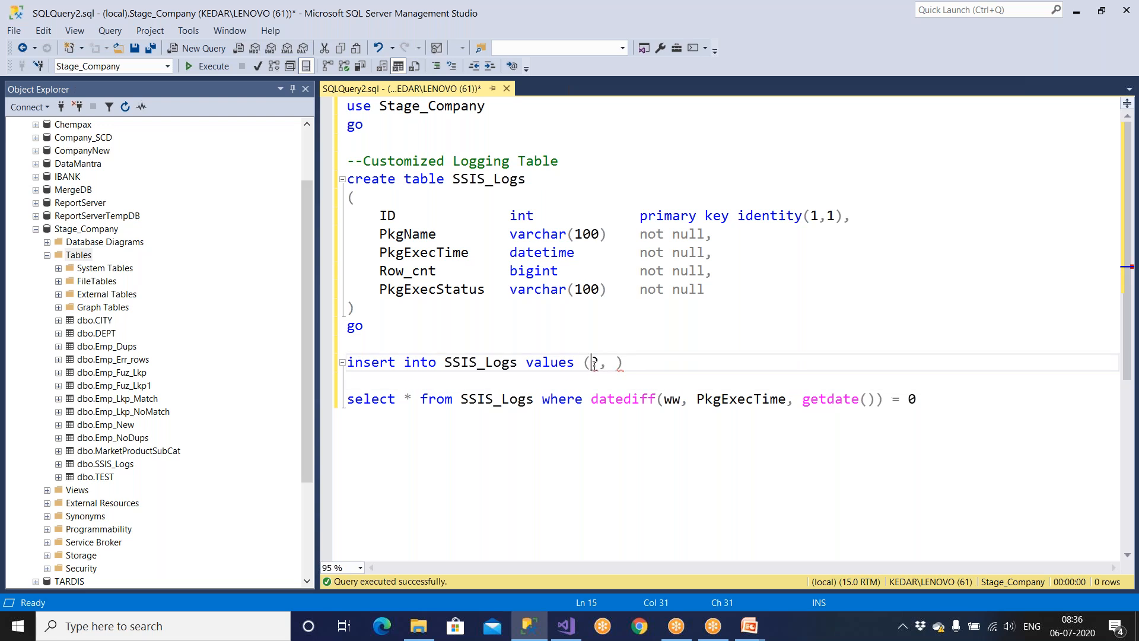
drag(379, 253, 477, 252)
click(603, 364)
text(,getdate(),)
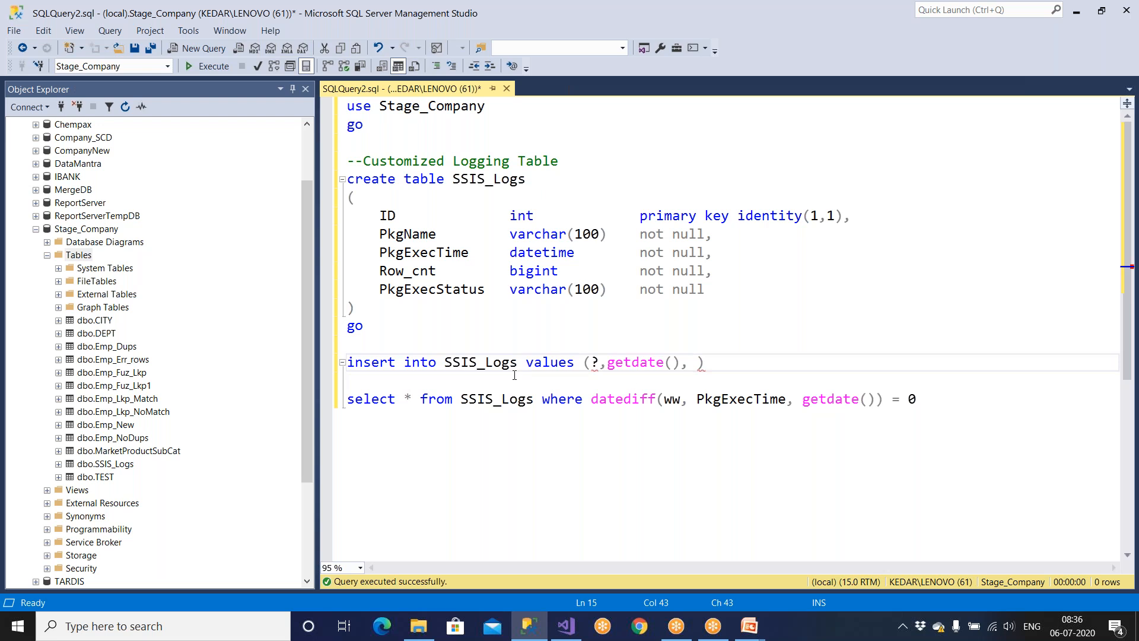
drag(379, 272, 748, 279)
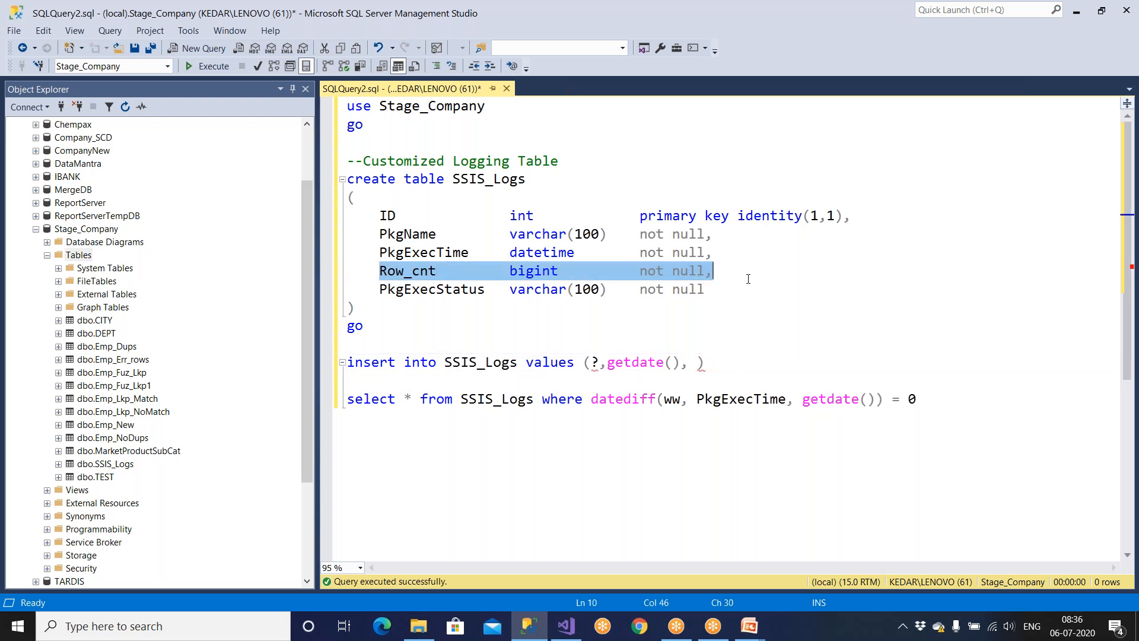
click(694, 362)
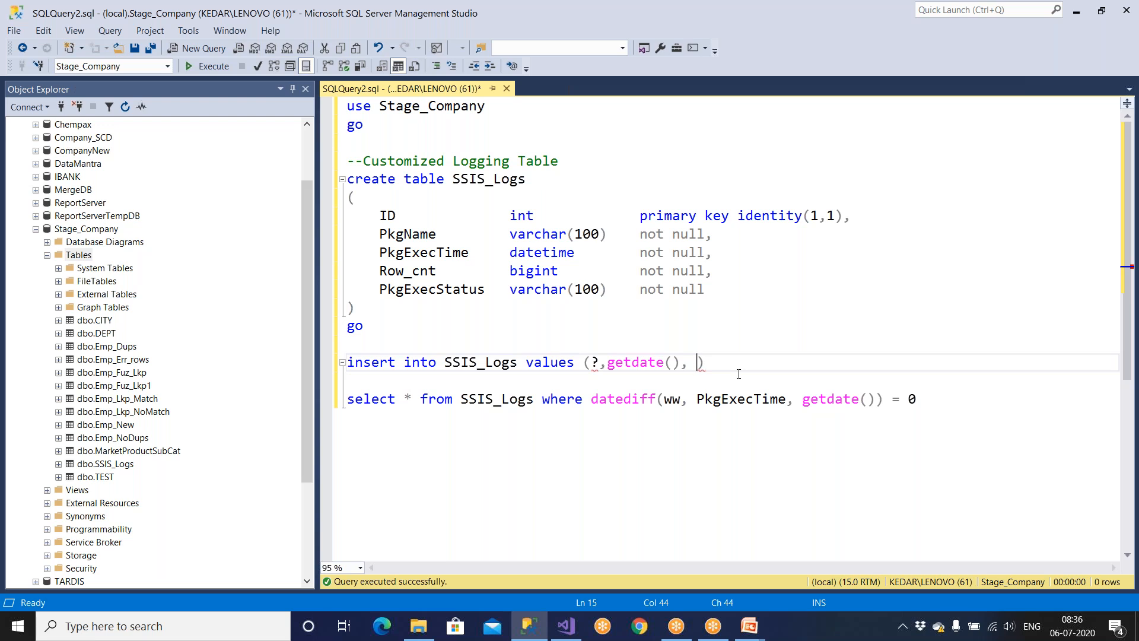
Add a ? row-count value and 'Success, Package executed successfully.' as the status.
text(?,)
drag(388, 289, 461, 291)
click(717, 364)
text('')
text(Success)
key(BackSpace)
key(BackSpace)
key(BackSpace)
key(BackSpace)
key(BackSpace)
key(BackSpace)
key(BackSpace)
key(BackSpace)
text(Success, Package )
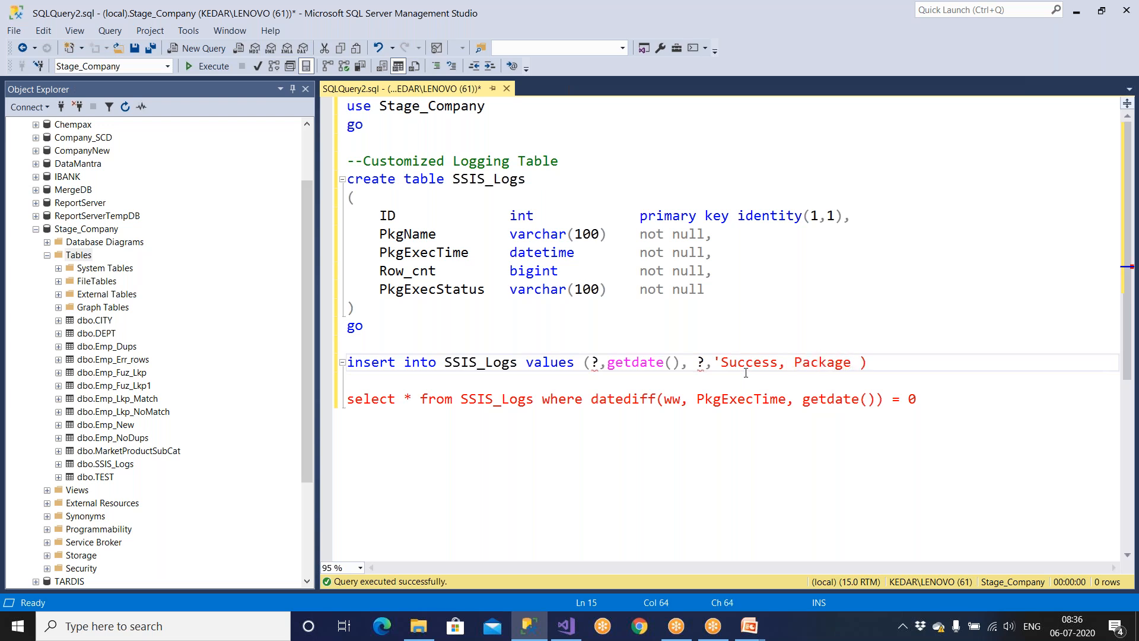
text(executed successfully.)
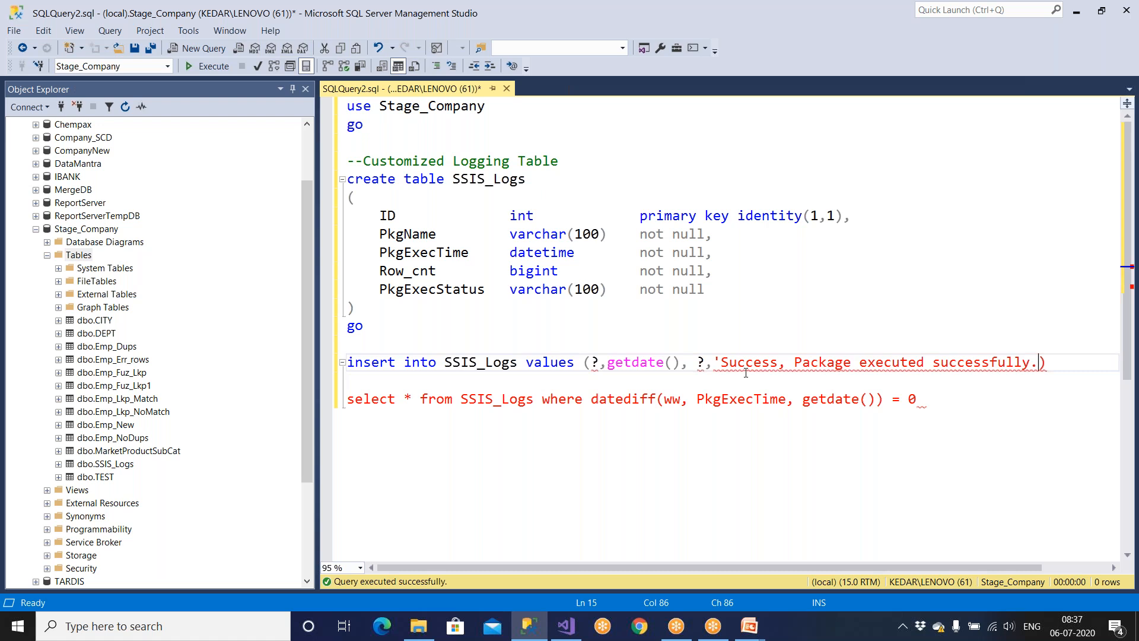
text(')
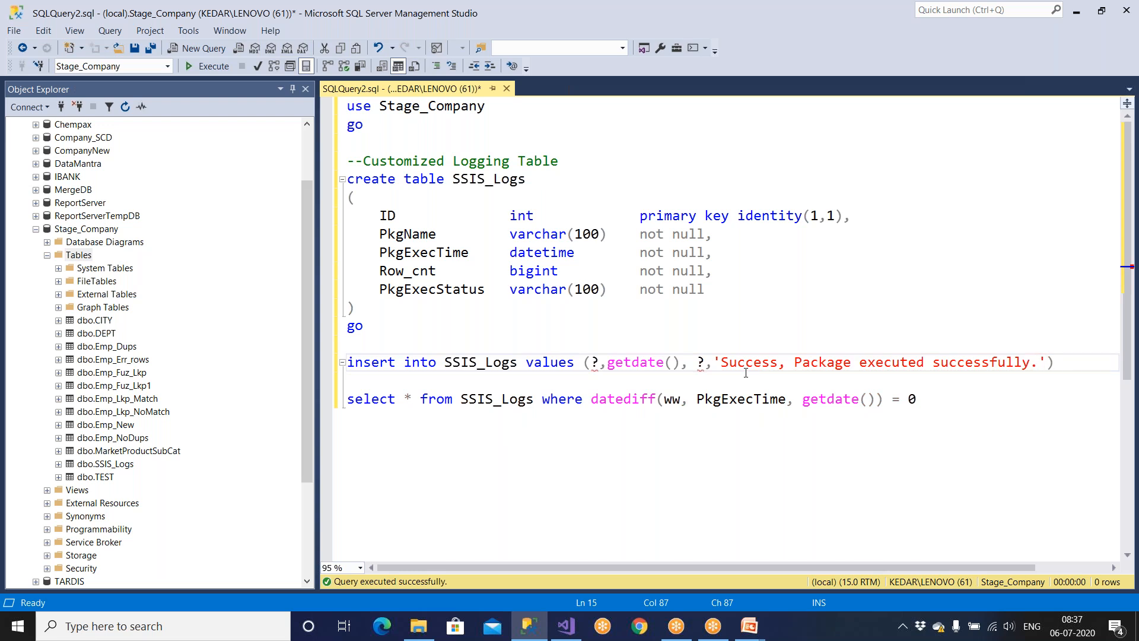
Highlight the insert statement, its first ? placeholder, and the SSIS_Logs create-table block.
drag(1055, 362, 288, 369)
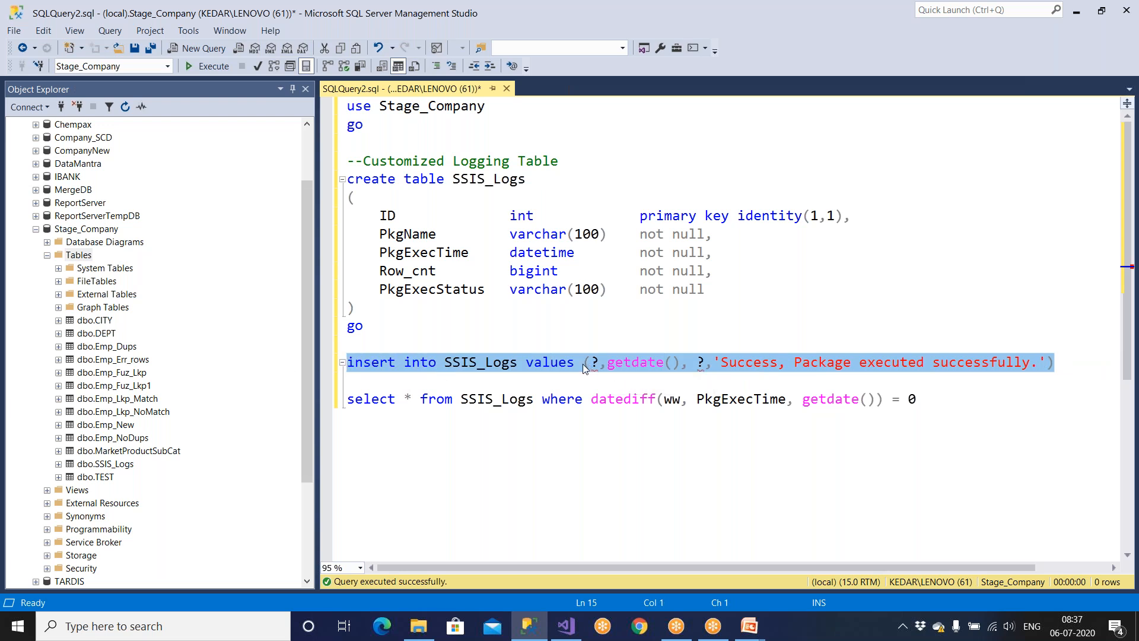
click(811, 375)
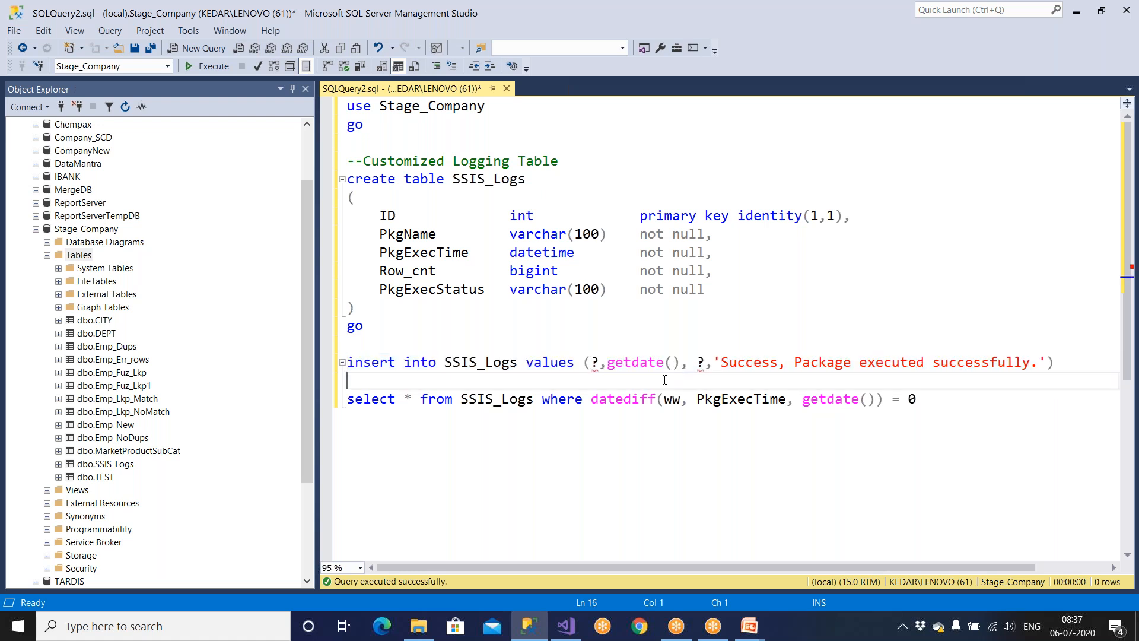
drag(589, 362, 599, 362)
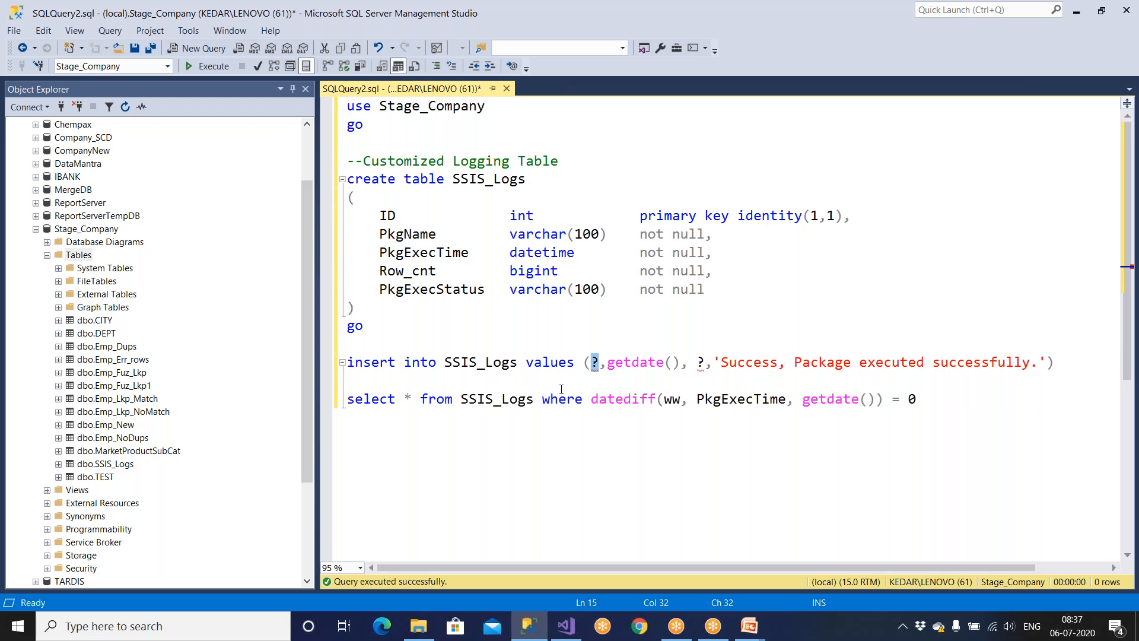
drag(413, 342, 332, 106)
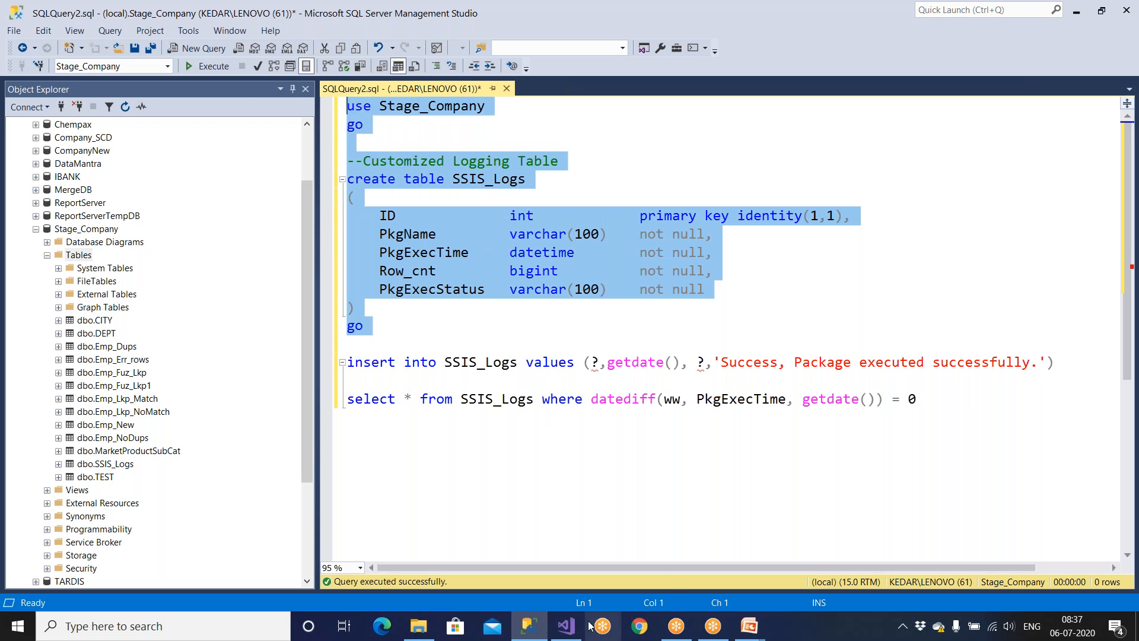
Back in Visual Studio, open the 01 Demo and 02 Demo_BulkIns packages.
click(567, 626)
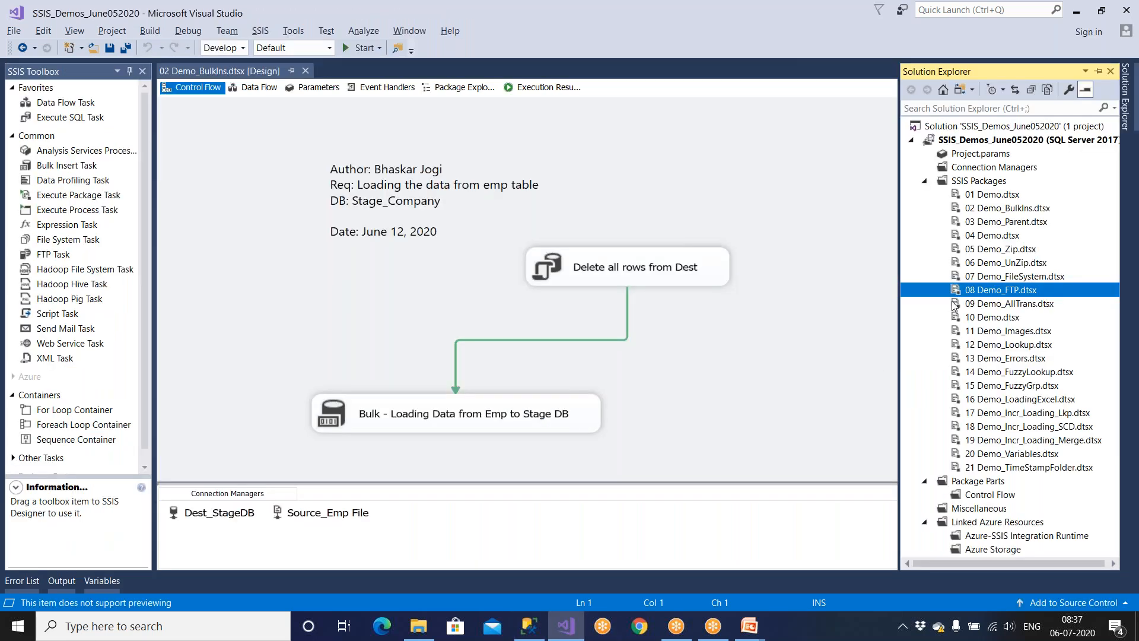
click(1002, 196)
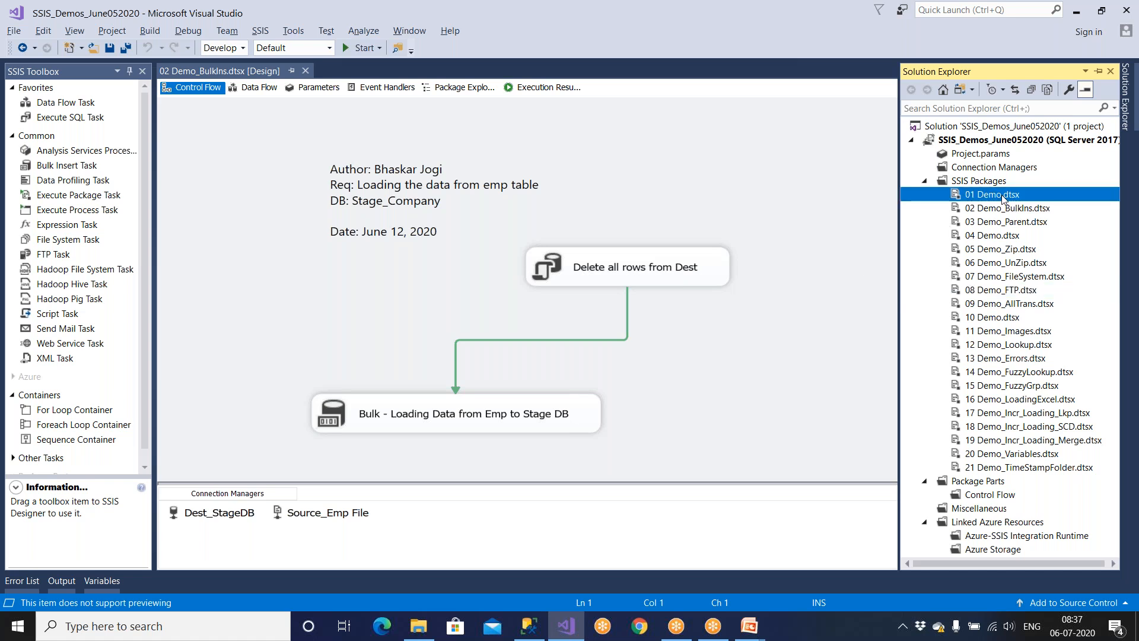
double_click(1002, 195)
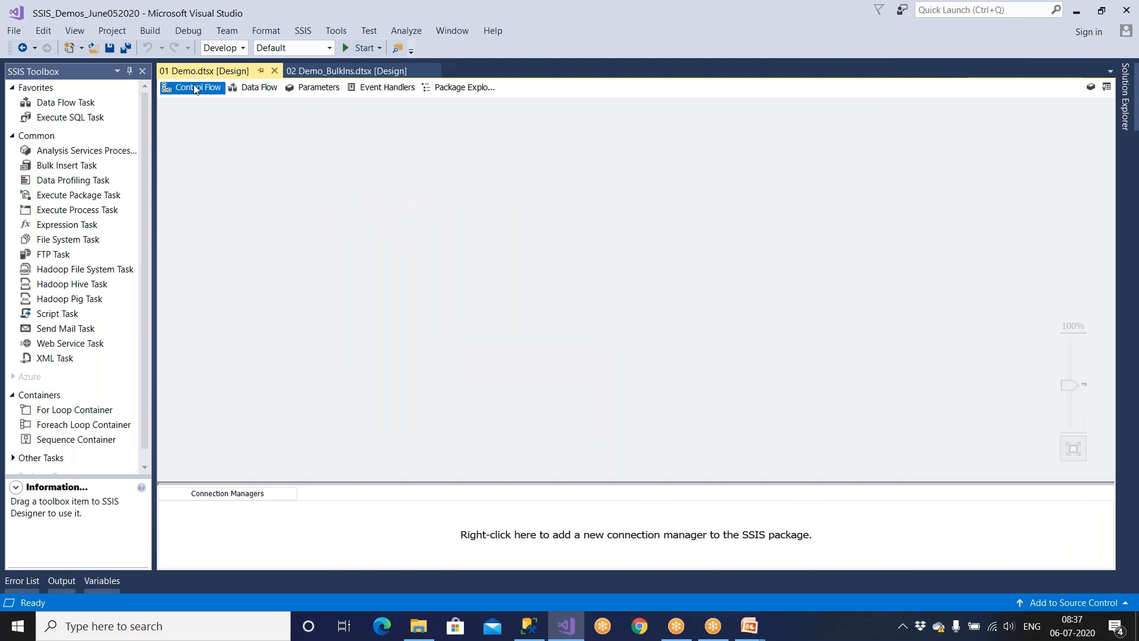
click(1125, 94)
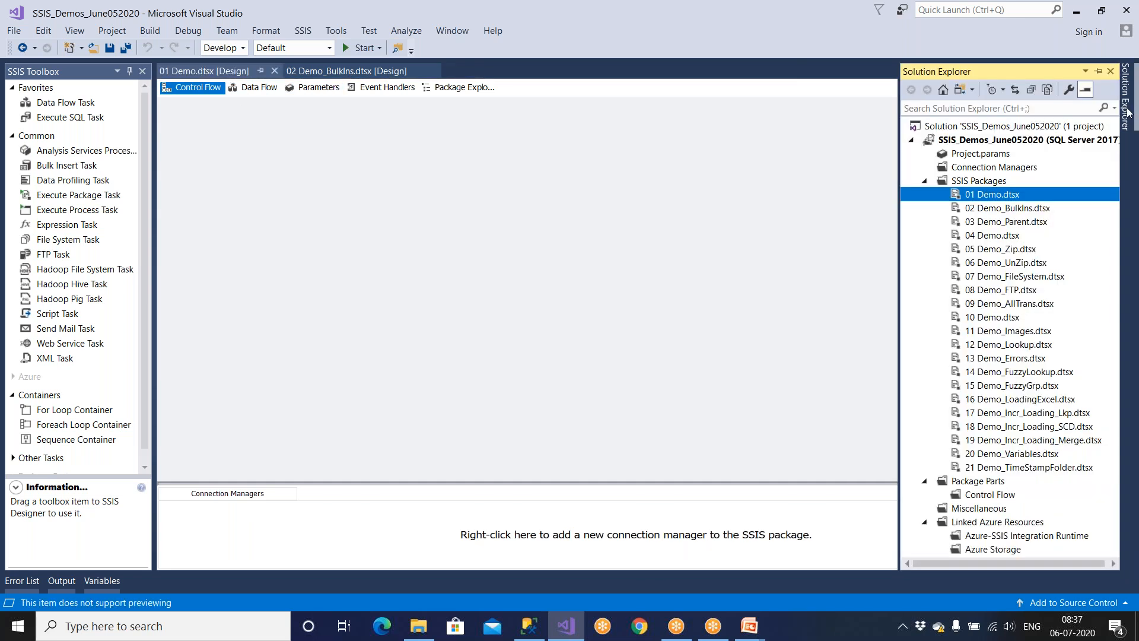
double_click(1014, 207)
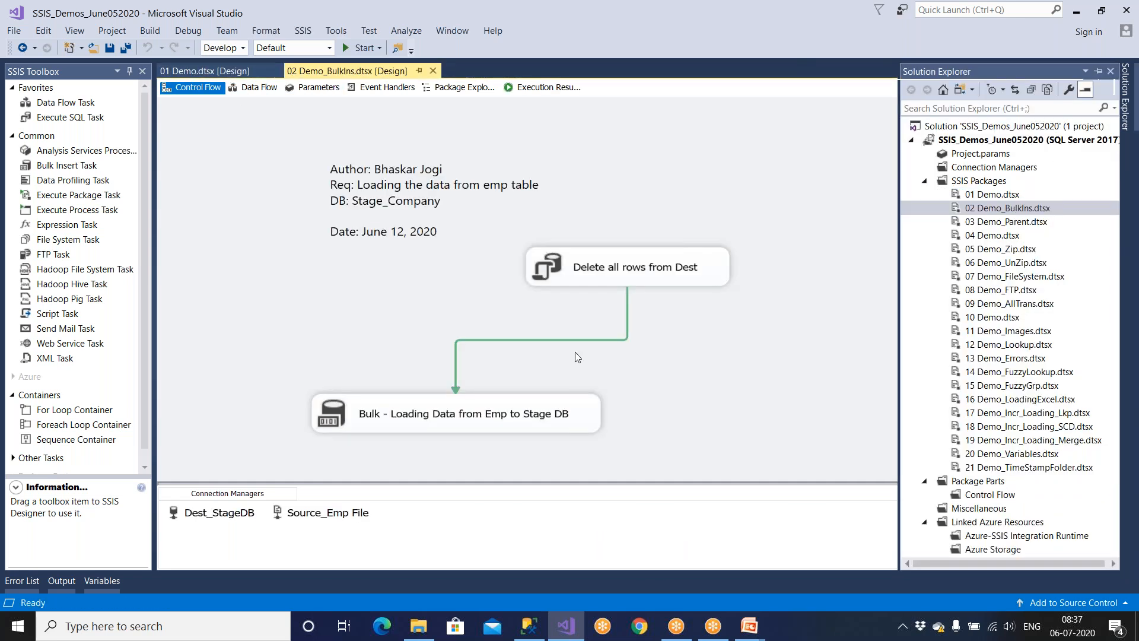
Rearrange the Bulk load and Delete all rows tasks on the 02 Demo_BulkIns canvas.
drag(522, 422, 499, 386)
drag(609, 275, 653, 252)
drag(532, 387, 527, 372)
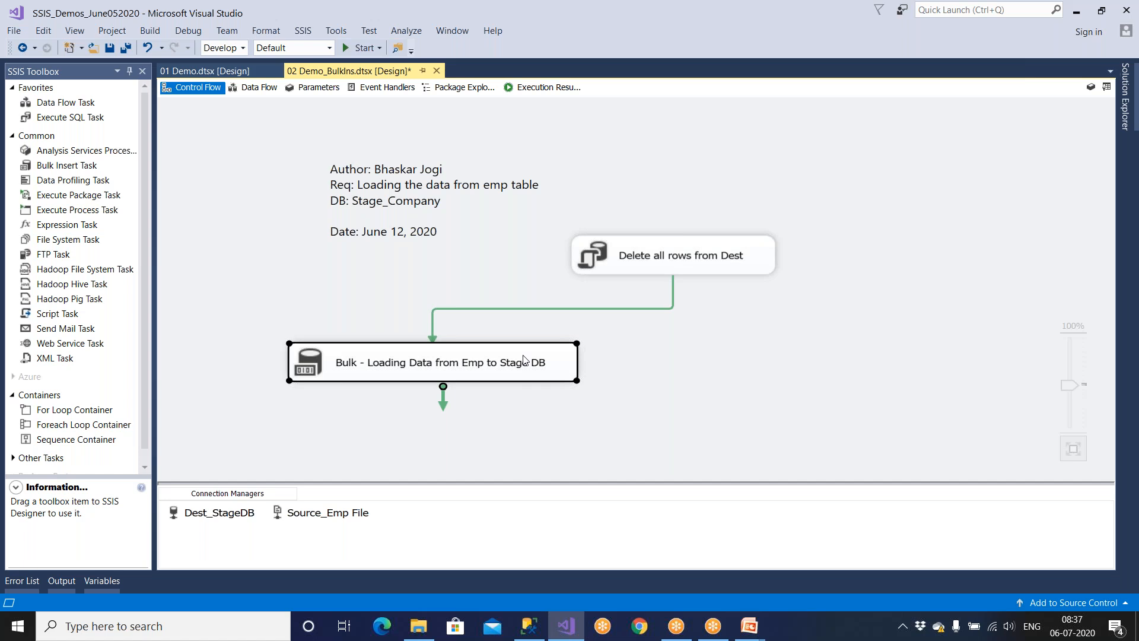
click(513, 427)
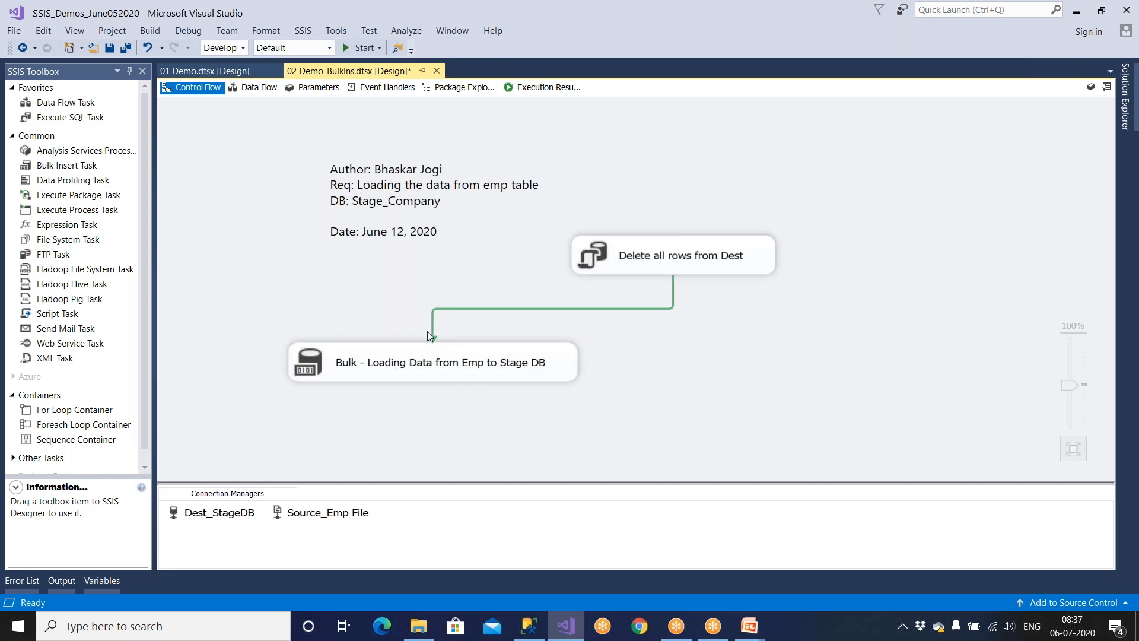
Open the 03 Demo_Parent package from Solution Explorer.
click(1126, 98)
click(1022, 213)
click(1025, 222)
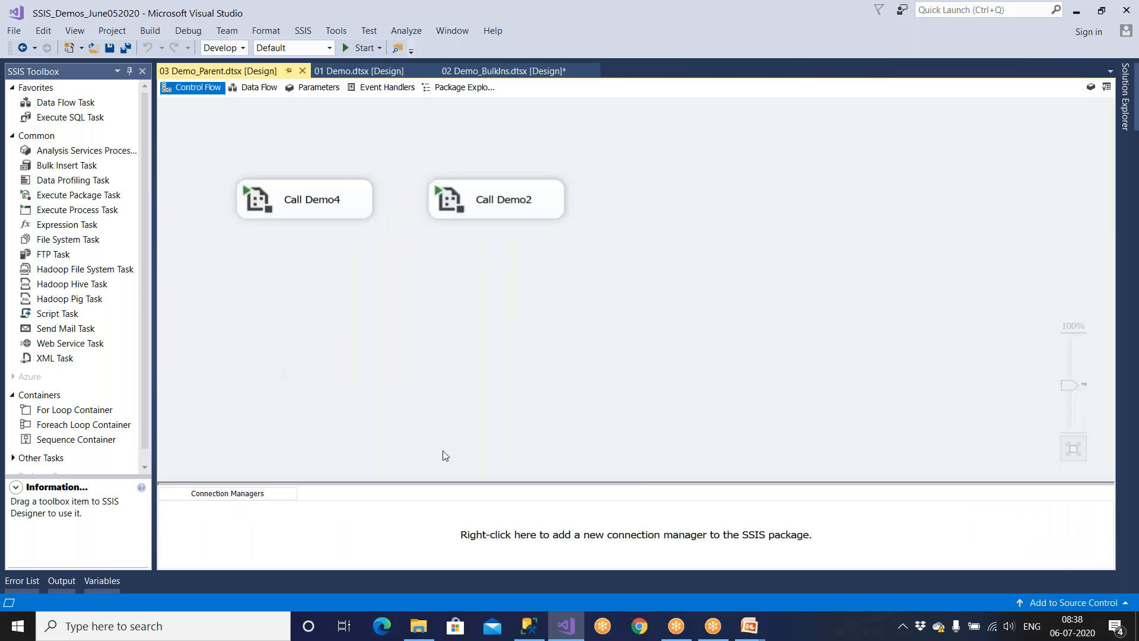
Open the 05 Demo_Zip and 09 Demo_AllTrans packages from Solution Explorer.
mouse_move(1125, 115)
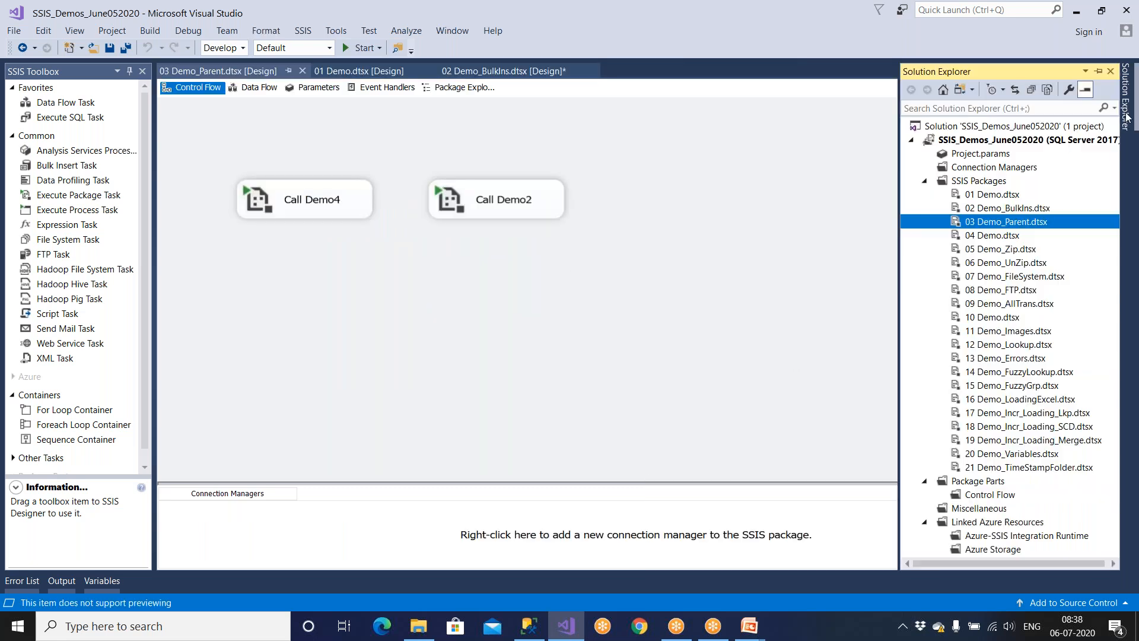
click(1013, 250)
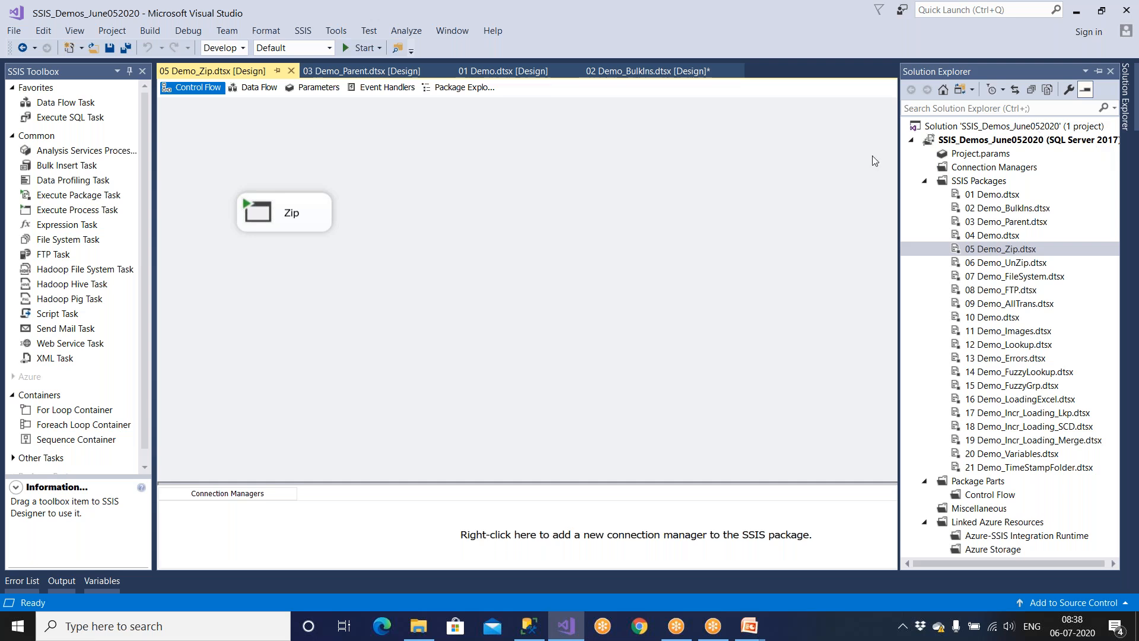
click(1125, 119)
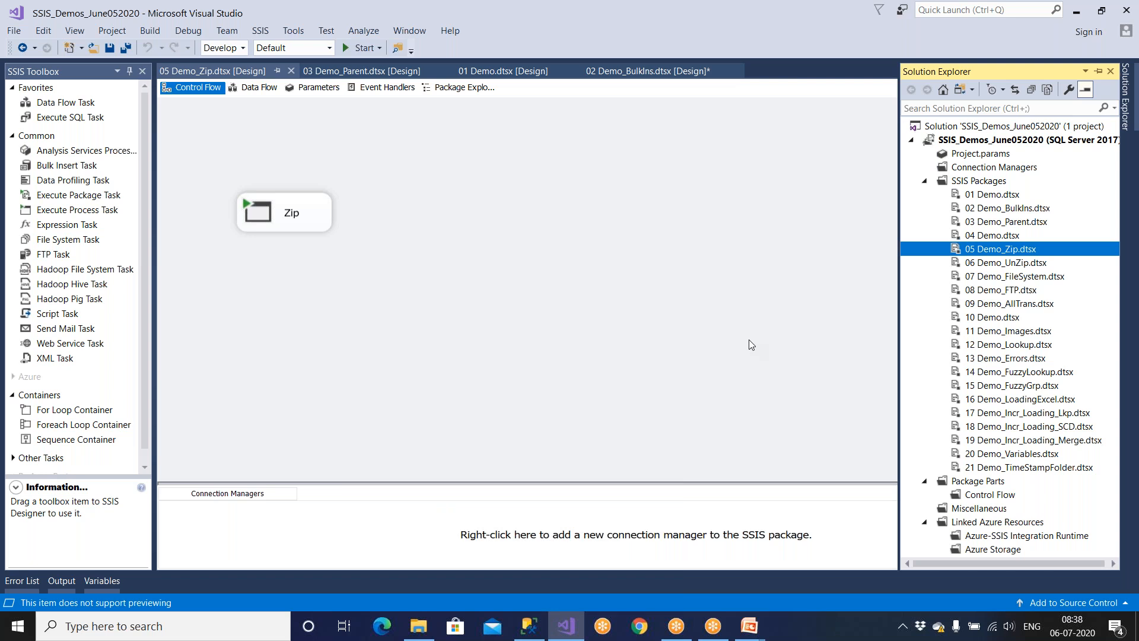
click(1007, 304)
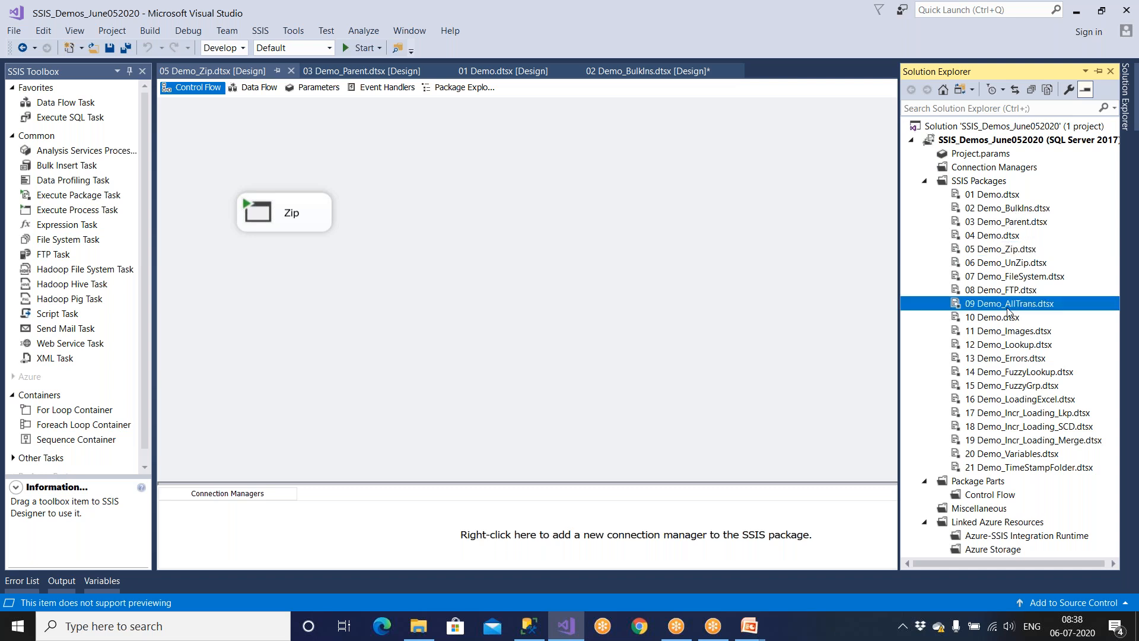
double_click(1008, 304)
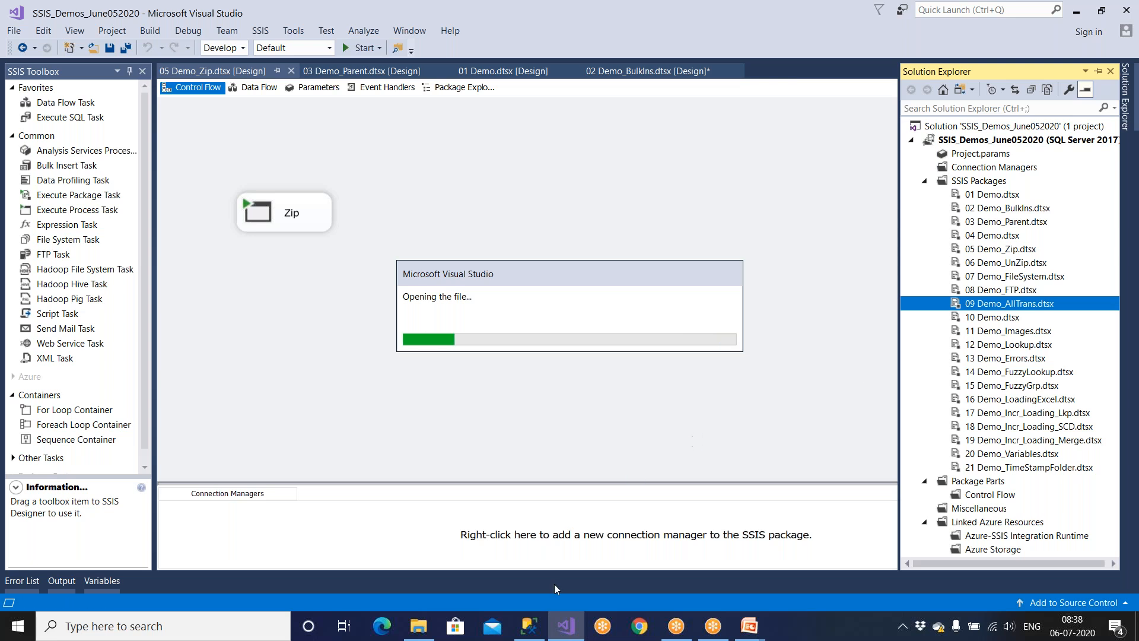
Review the SSIS_Logs create-table script, then open the 20 Demo_Variables package.
click(528, 626)
drag(427, 325, 320, 105)
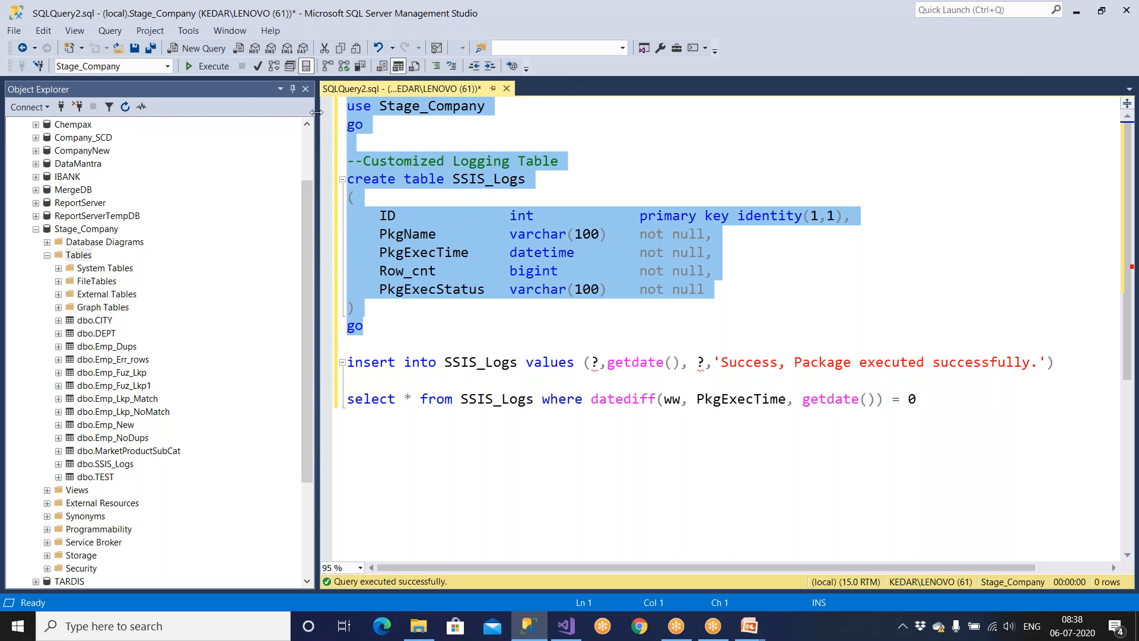
click(567, 626)
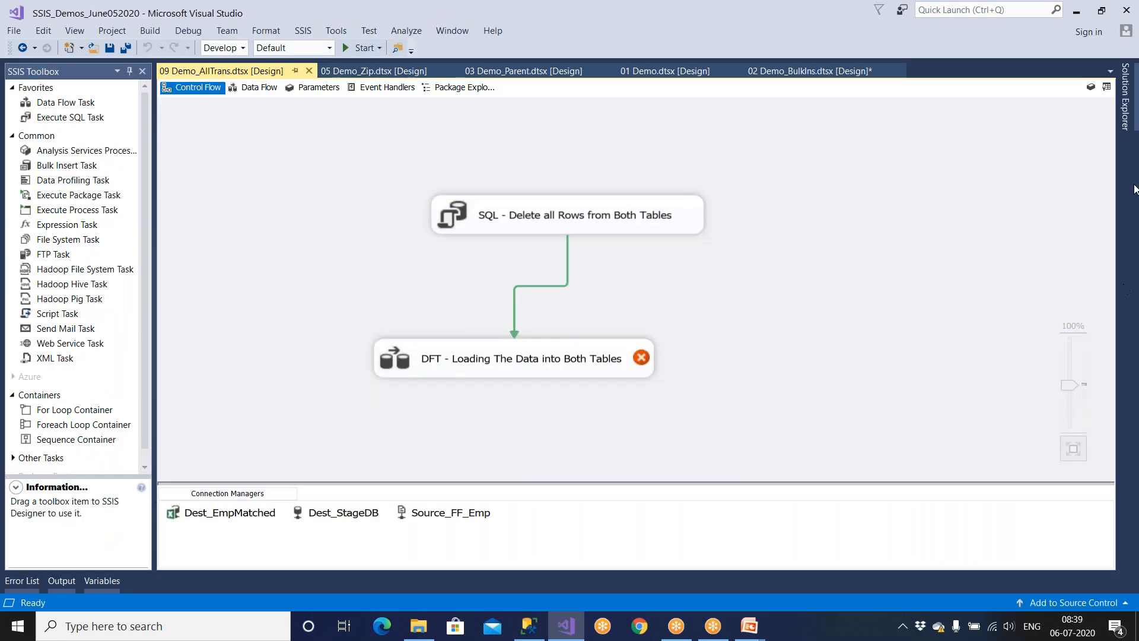
click(1126, 98)
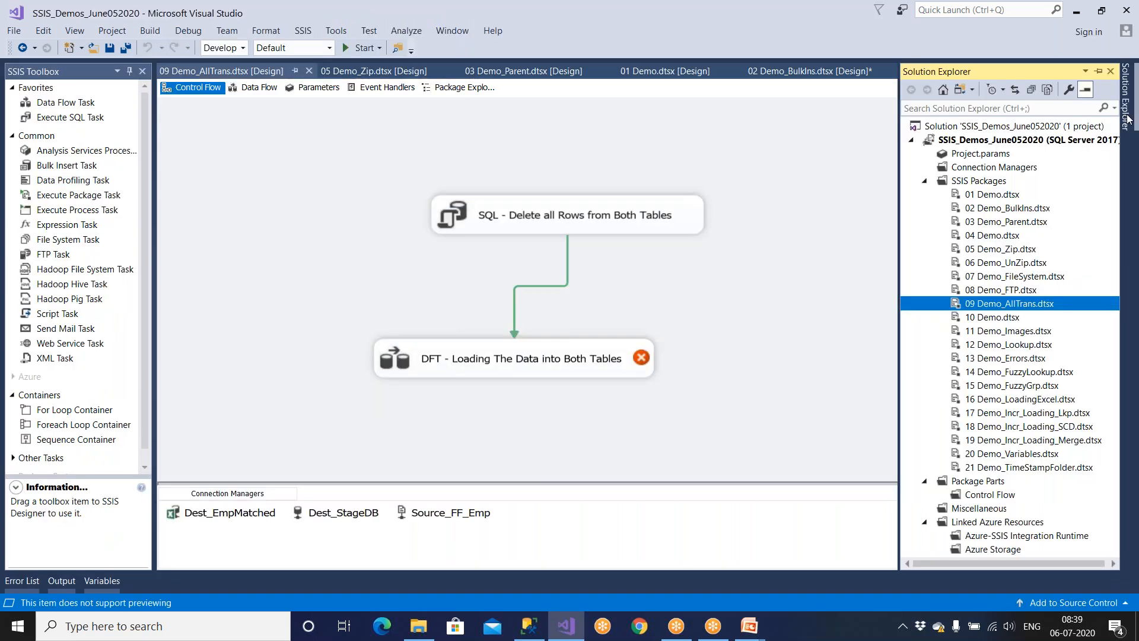
double_click(1035, 454)
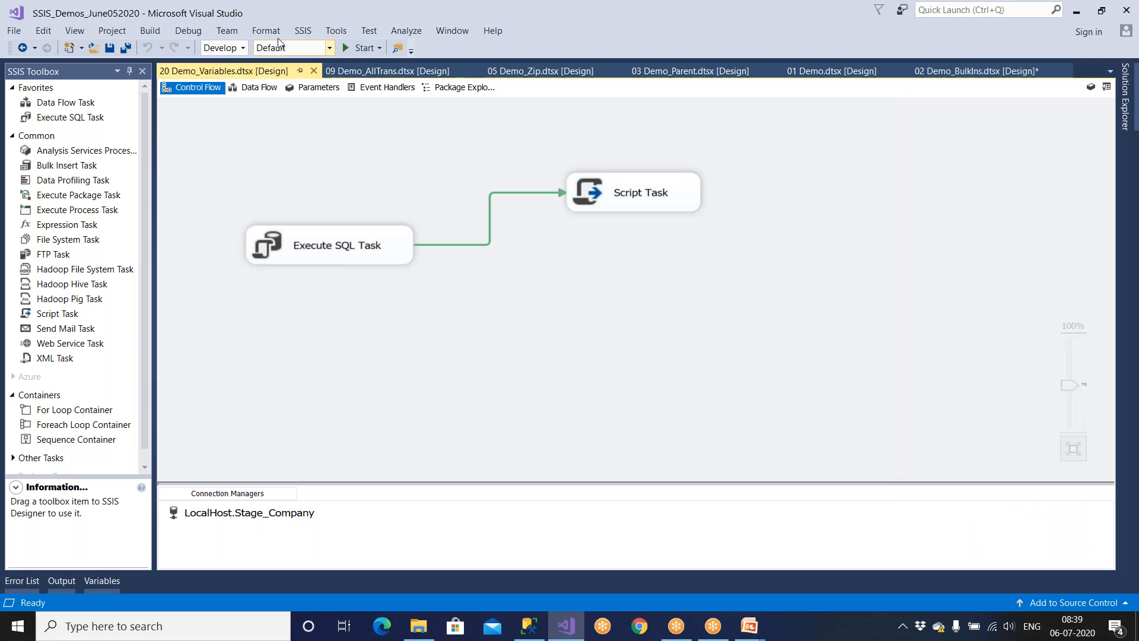
click(302, 36)
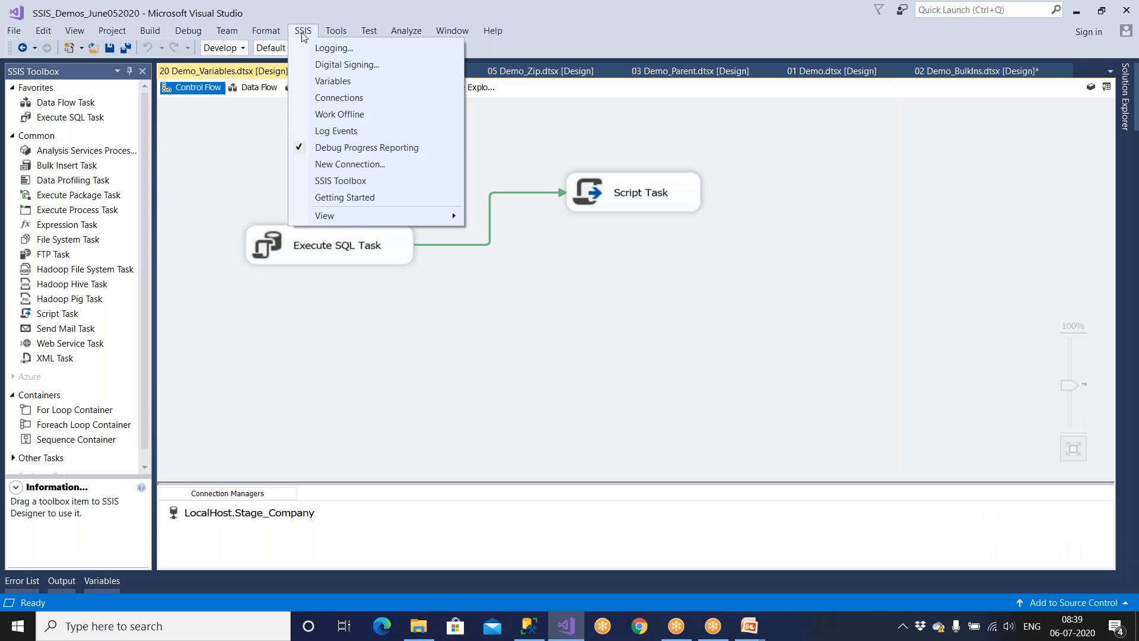
Open SSIS Logging, tick the 20 Demo_Variables container, and list the provider types.
click(351, 52)
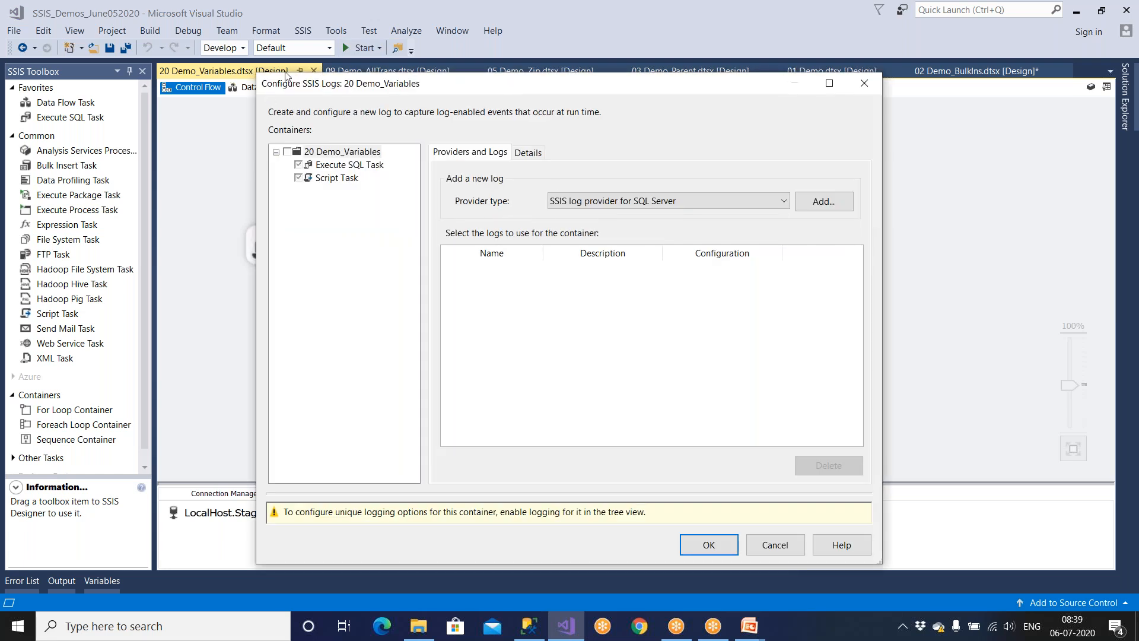
click(288, 152)
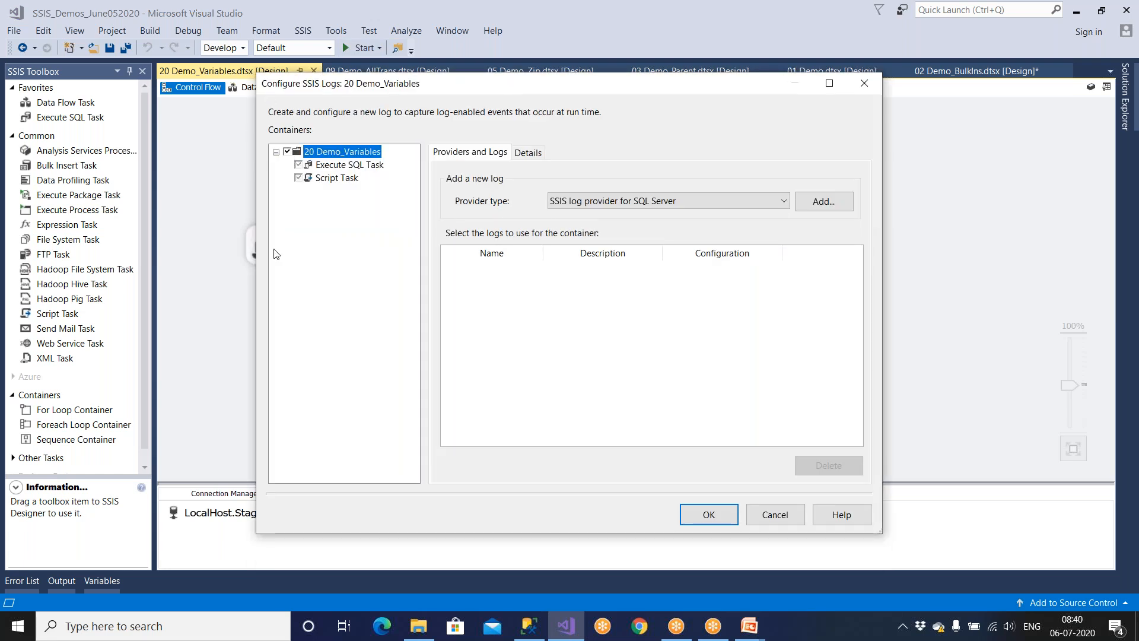
click(784, 201)
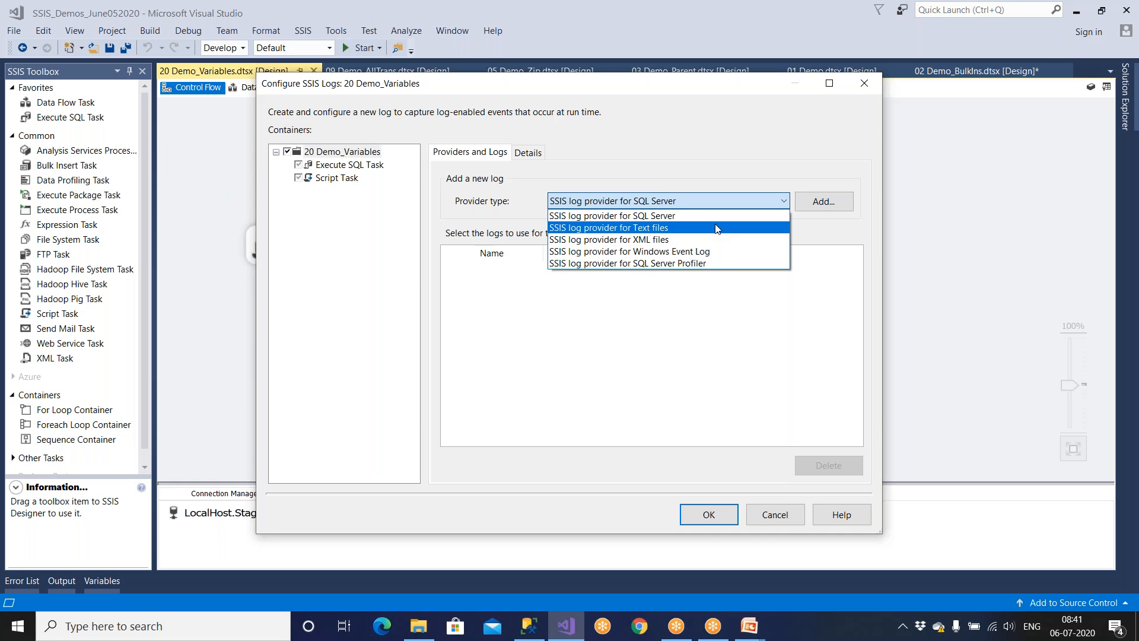
Add and enable a Windows Event Log provider, widen its Name column, then search for Event Viewer.
click(716, 251)
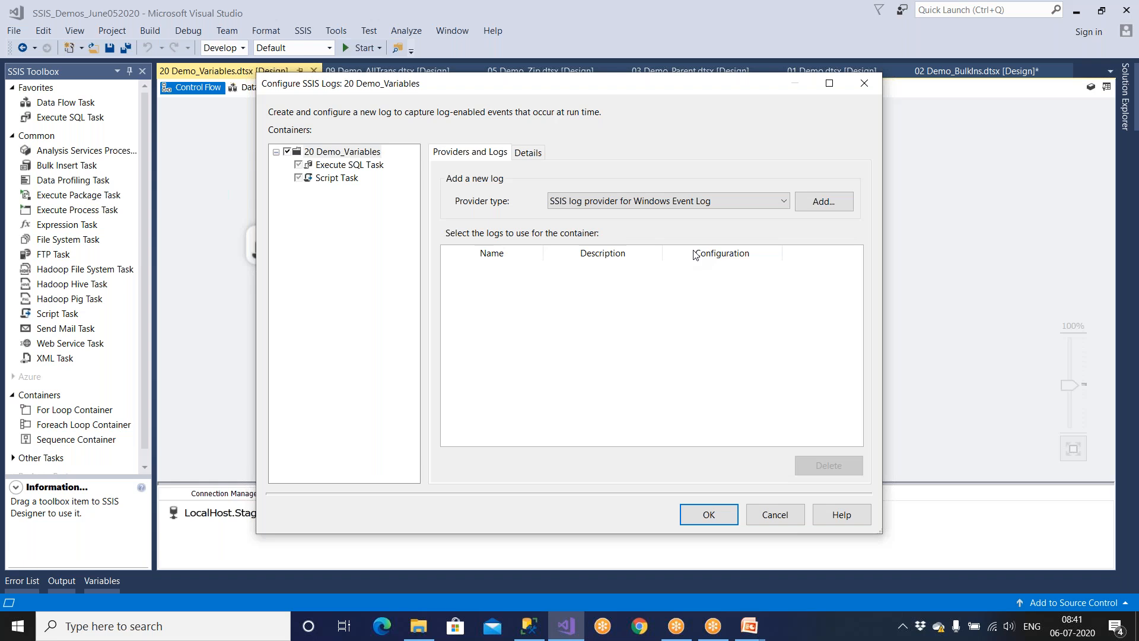
click(822, 201)
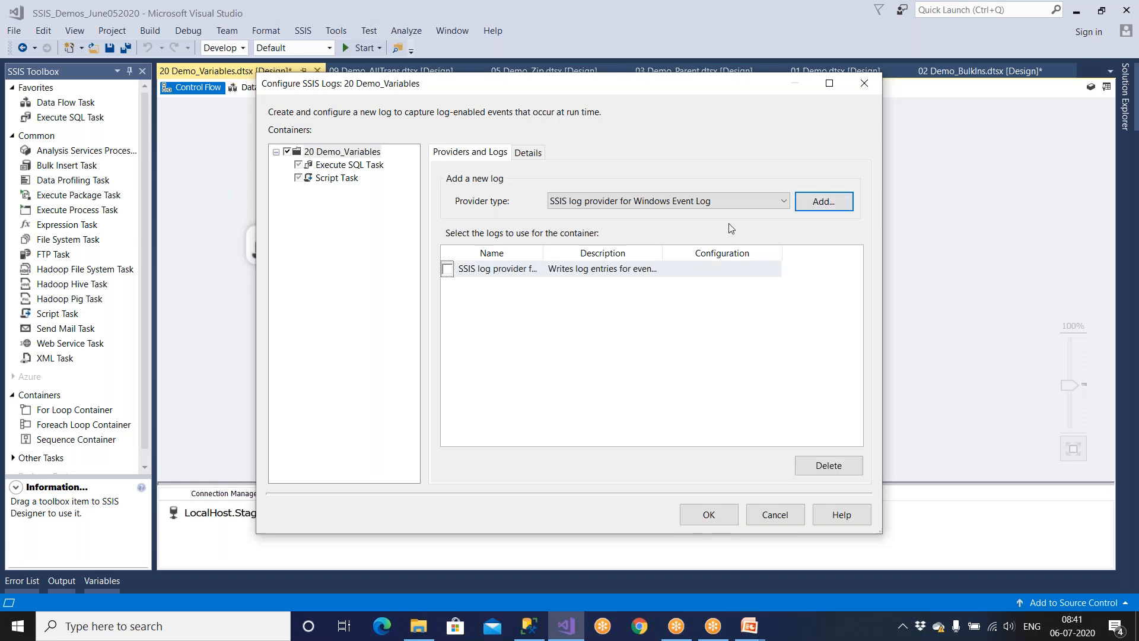
click(448, 269)
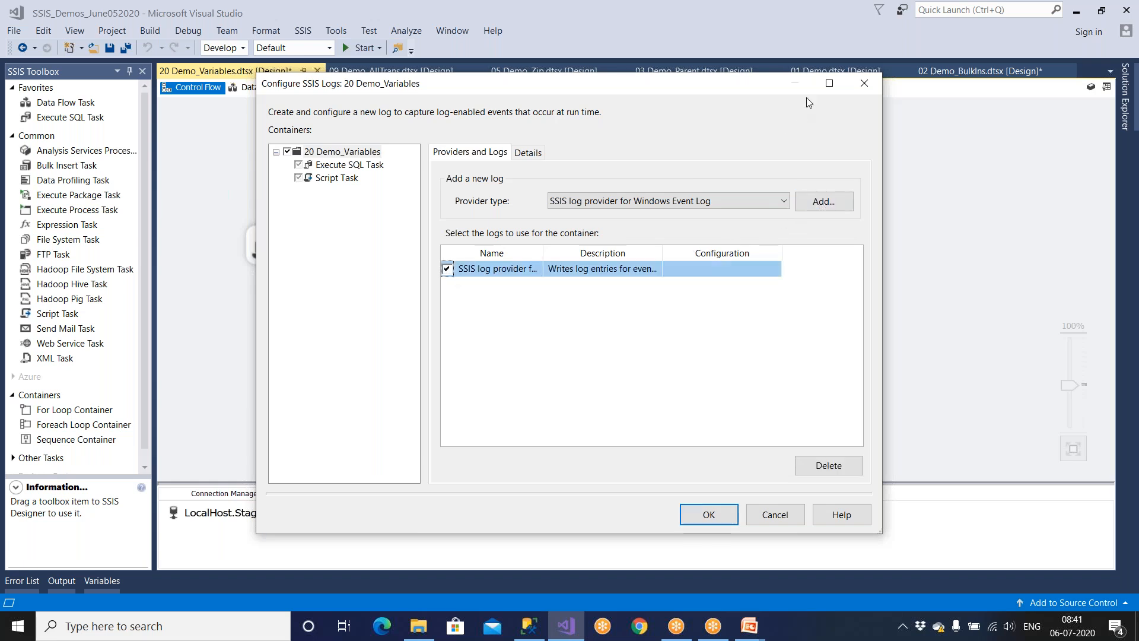
click(829, 84)
drag(287, 175, 395, 182)
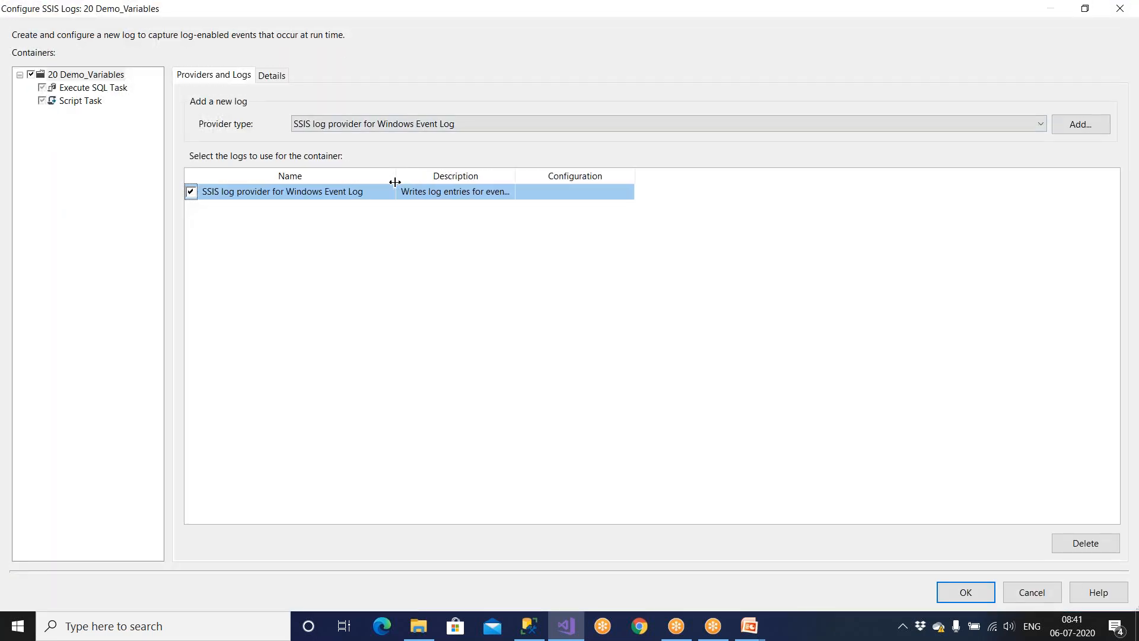
click(79, 626)
text(event)
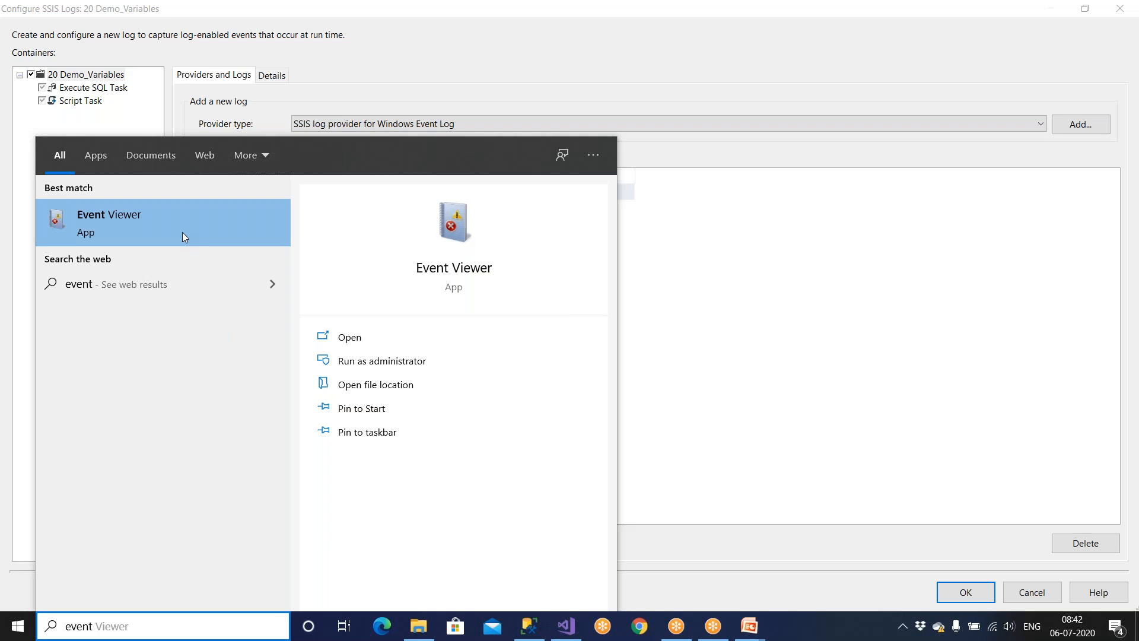
Inspect the two edgeupdate events in Event Viewer's Application log, then close Event Viewer.
click(179, 235)
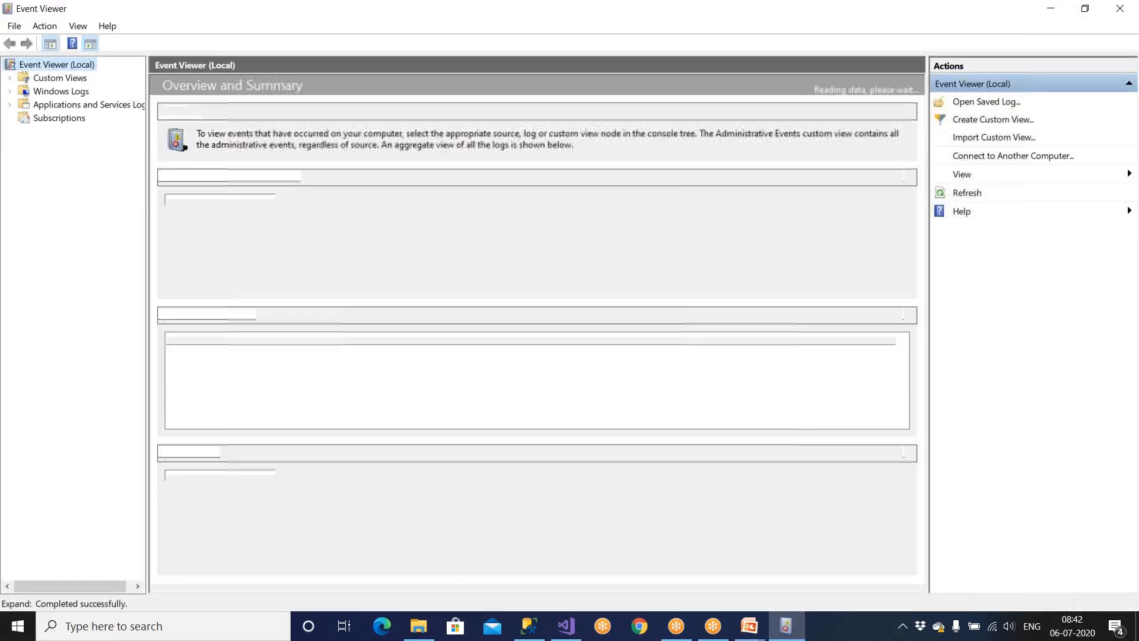
double_click(73, 96)
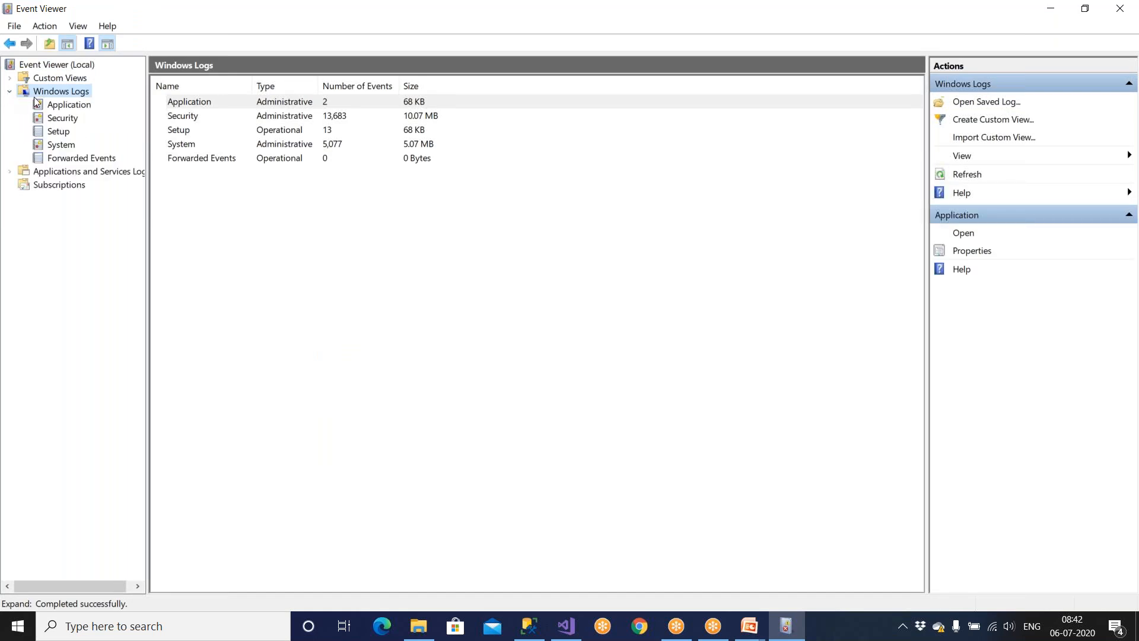
click(54, 106)
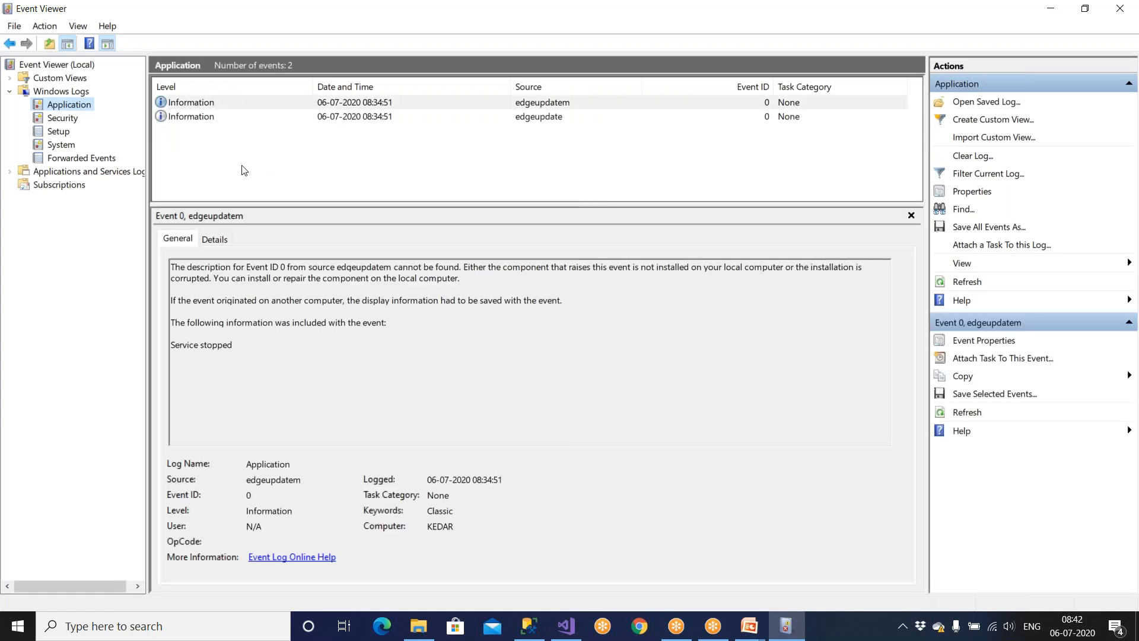
click(202, 116)
click(200, 106)
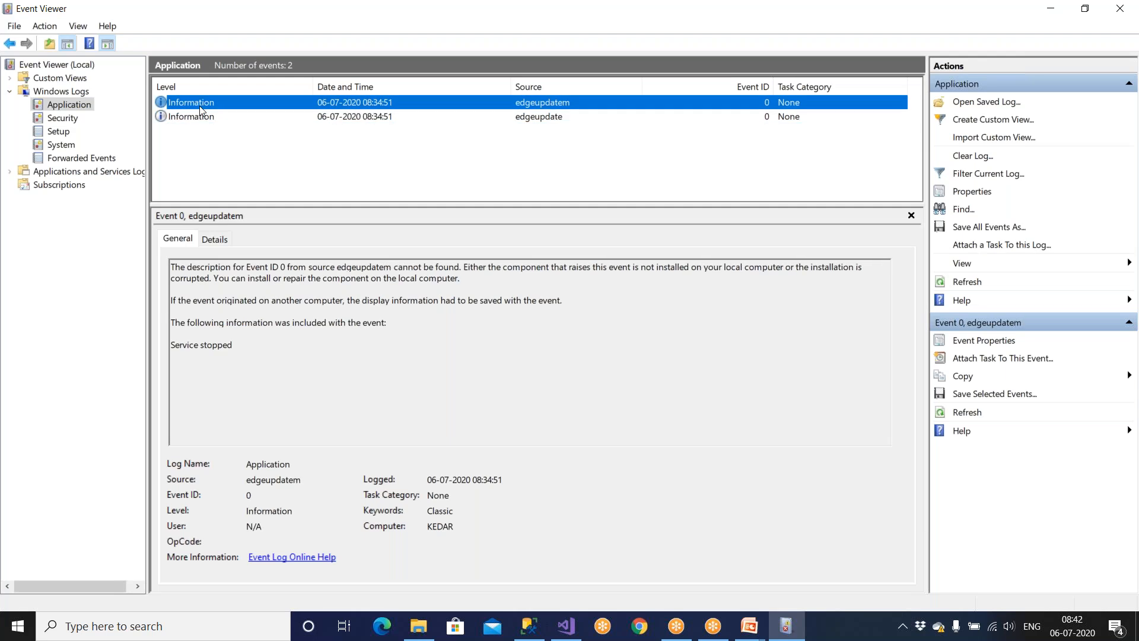
click(205, 117)
click(210, 102)
click(212, 117)
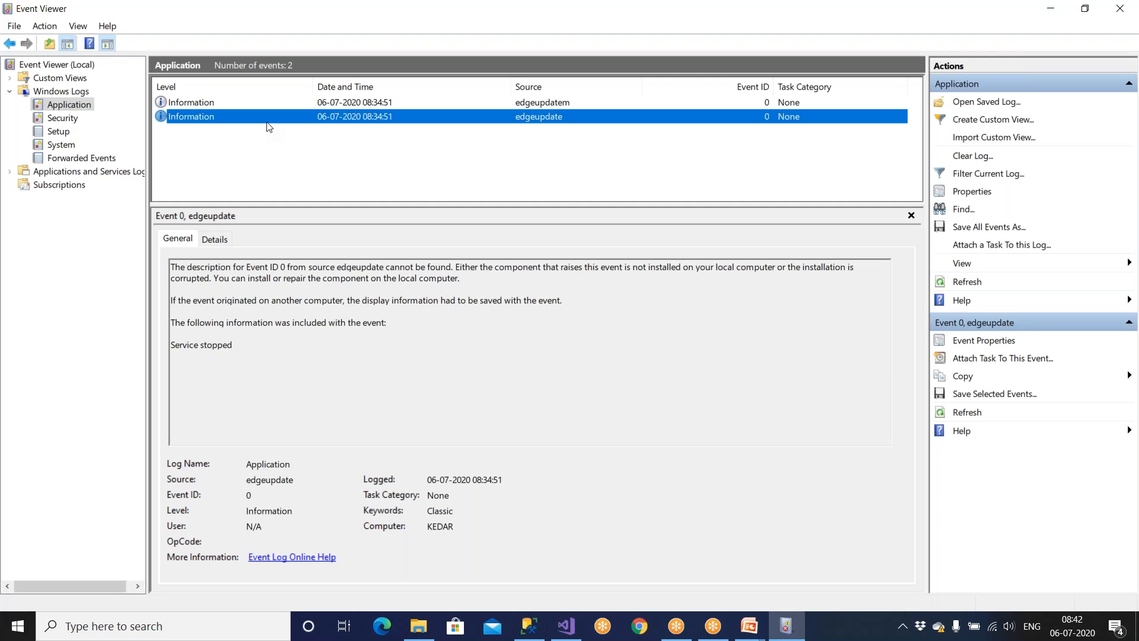
click(1120, 8)
click(547, 192)
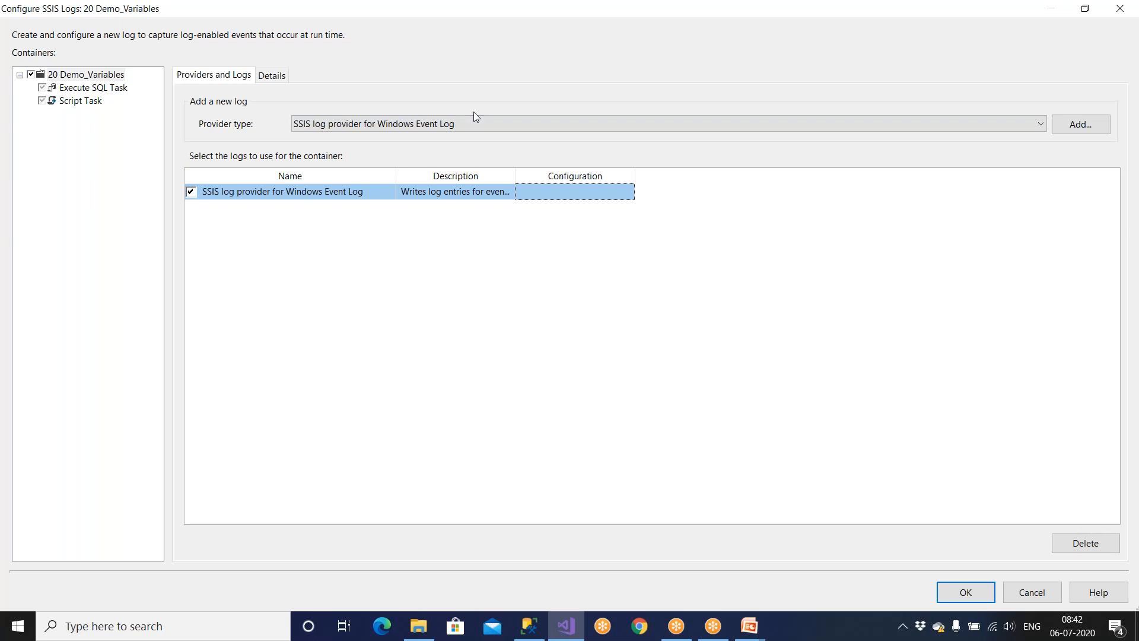
Add an SSIS log provider for SQL Server and enable it.
click(444, 124)
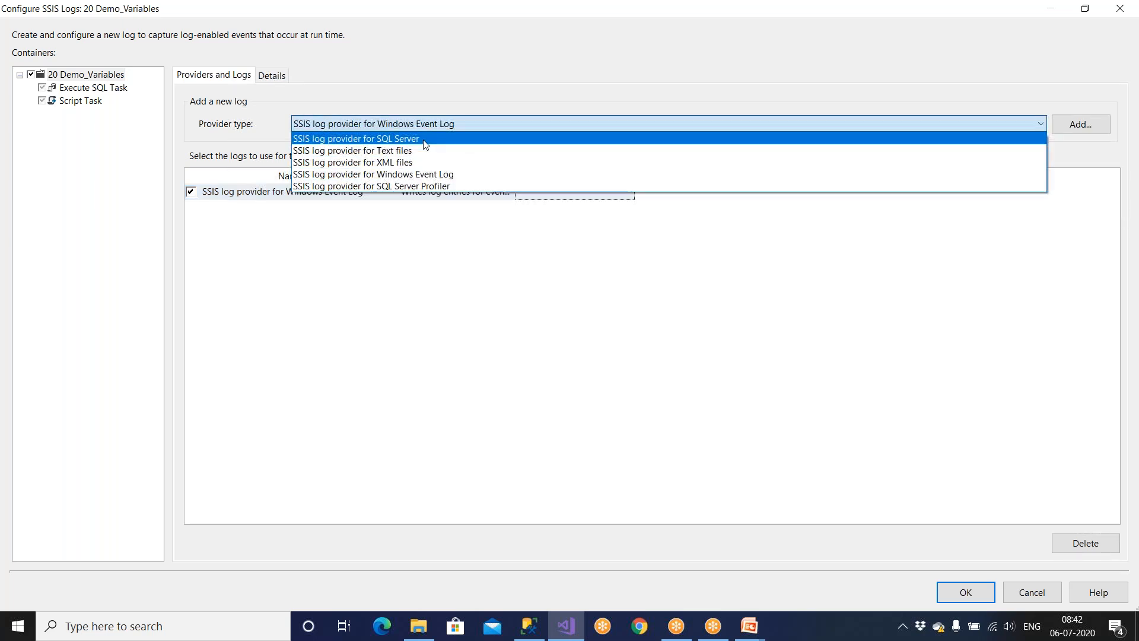
click(425, 138)
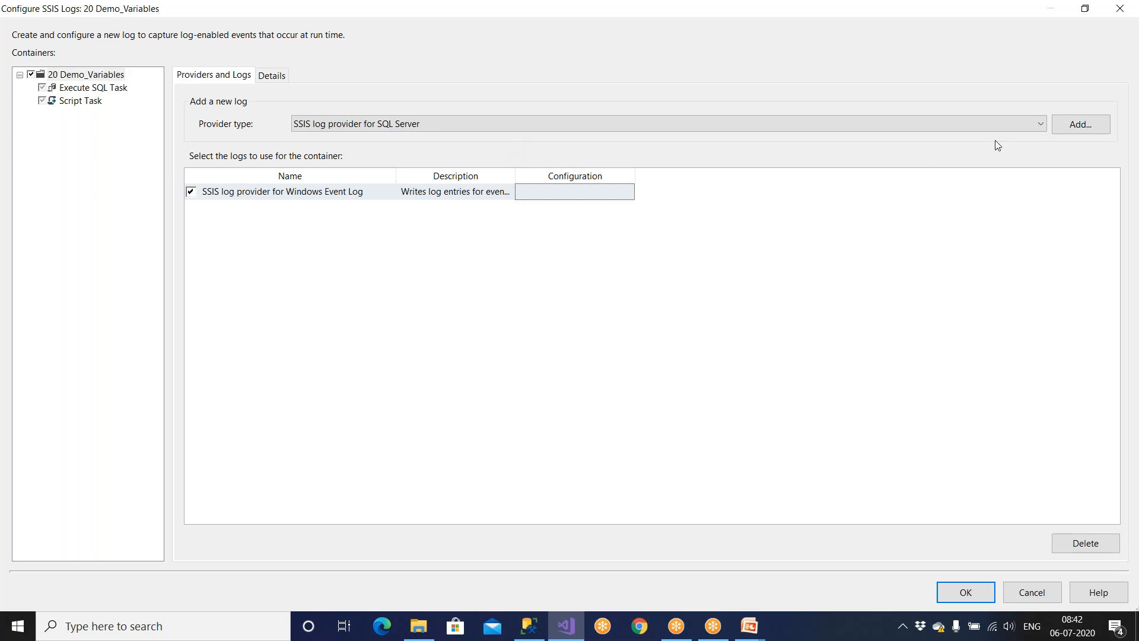
click(1067, 124)
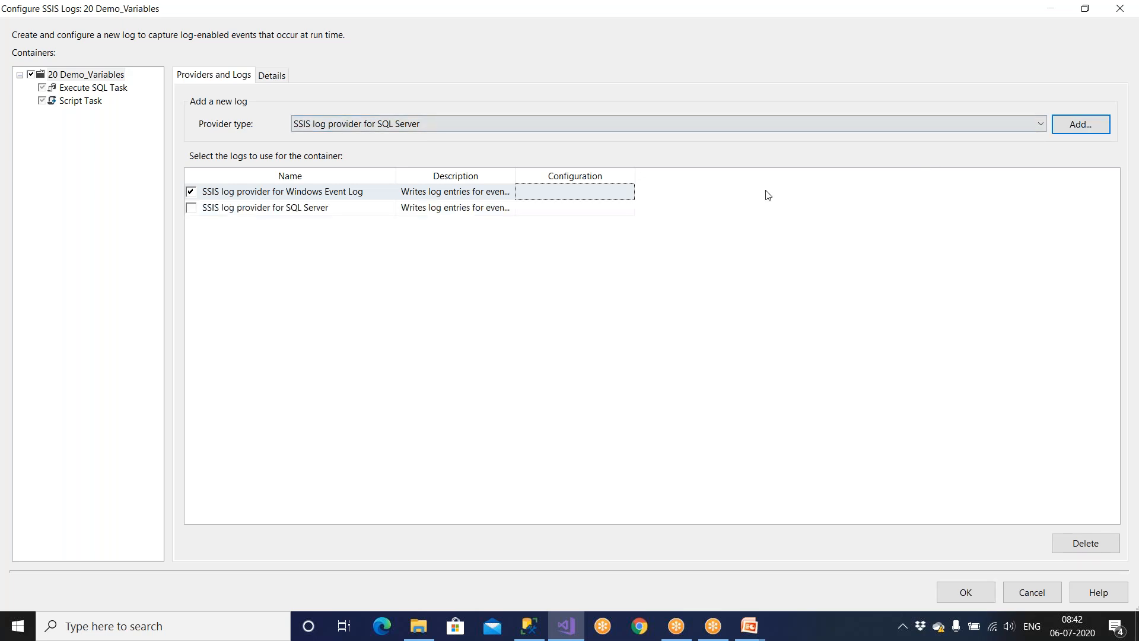
click(192, 208)
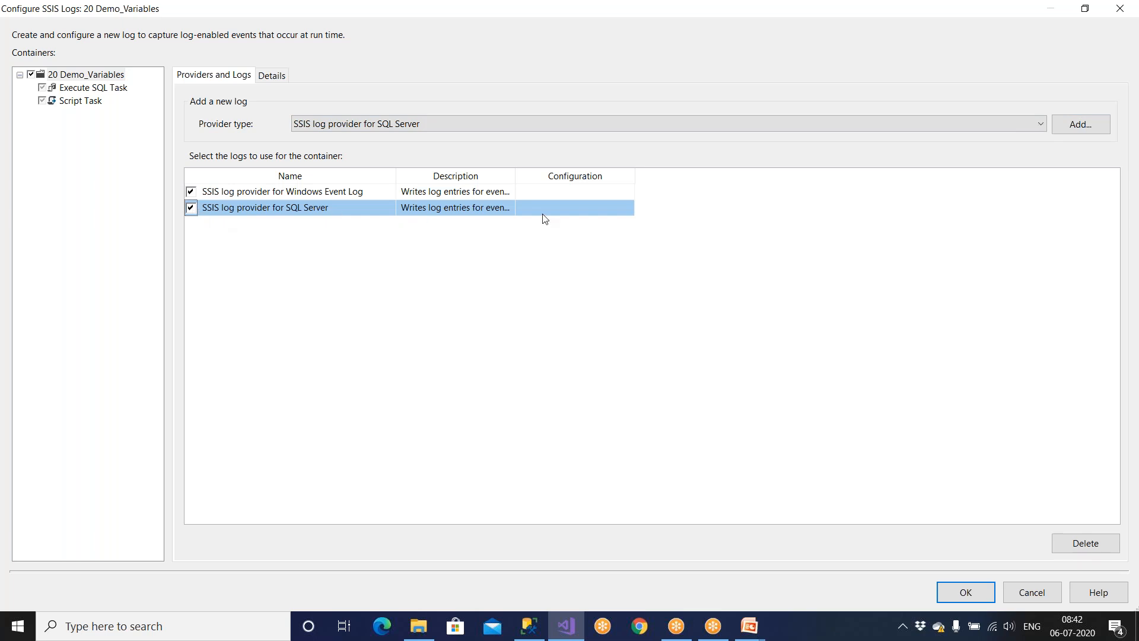
Set the SQL Server log's configuration connection to LocalHost.Stage_Company.
click(312, 194)
drag(288, 193, 383, 193)
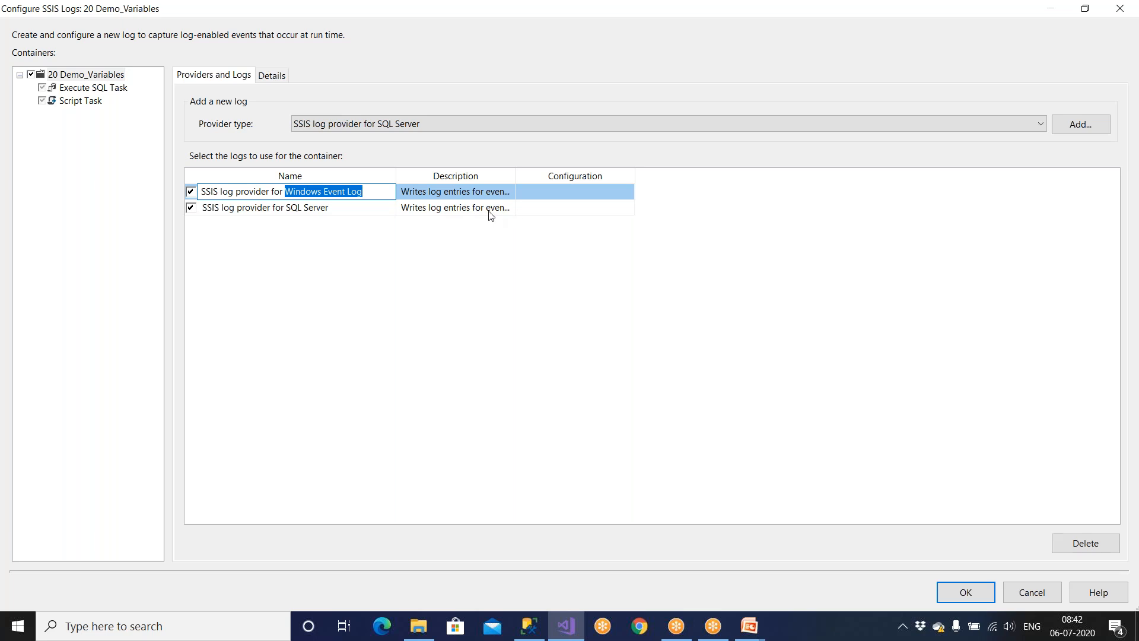
click(504, 213)
click(549, 213)
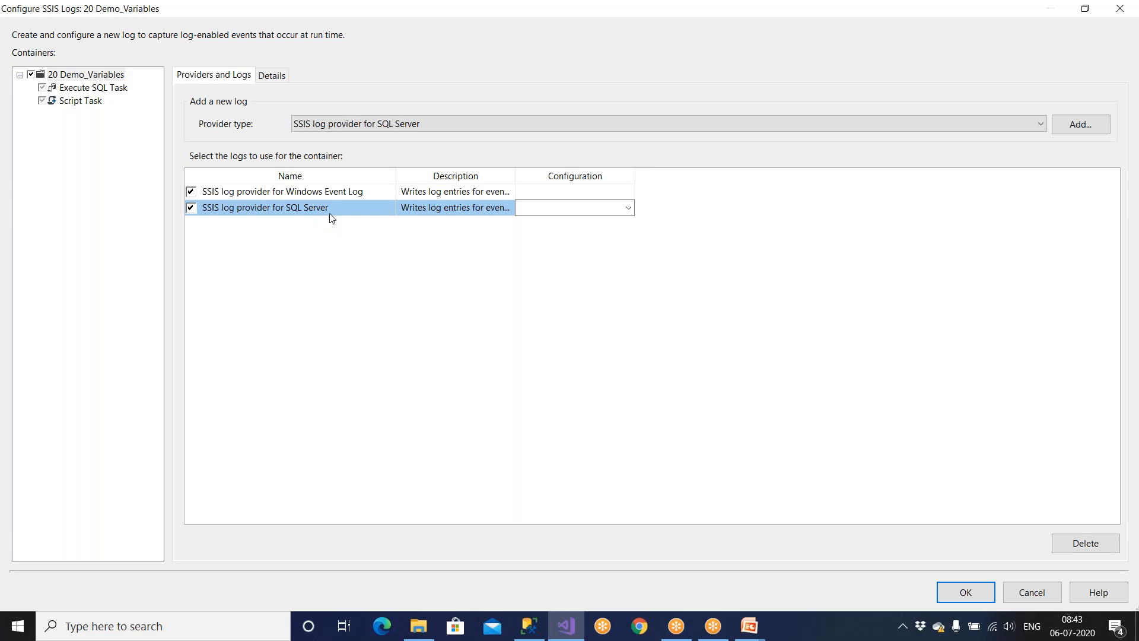
click(628, 209)
click(615, 236)
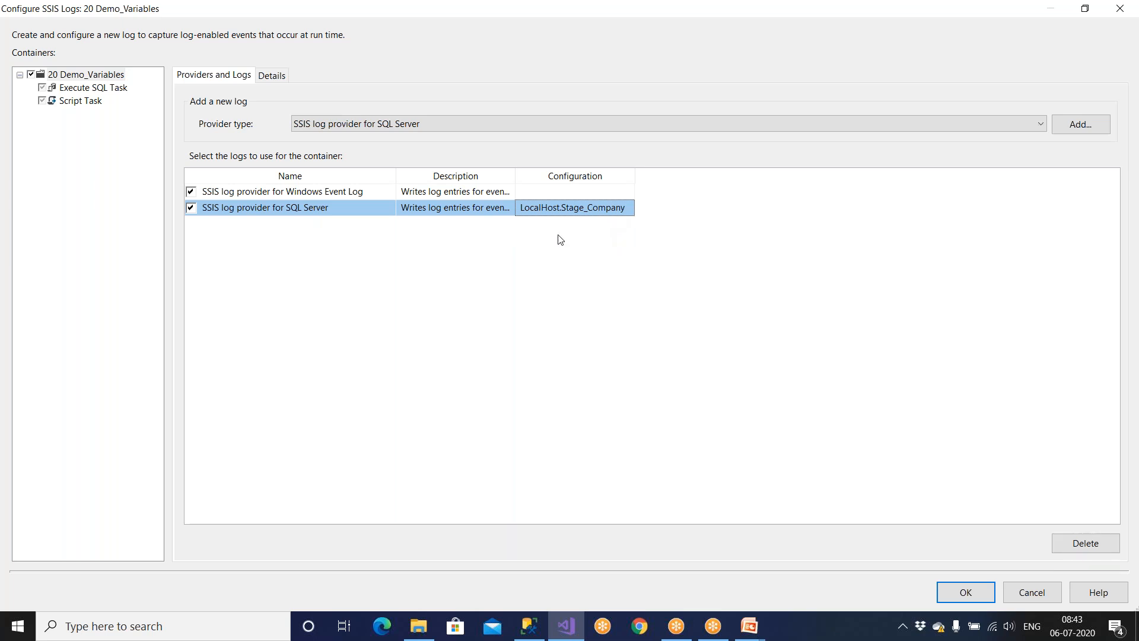
click(542, 638)
drag(372, 326, 346, 124)
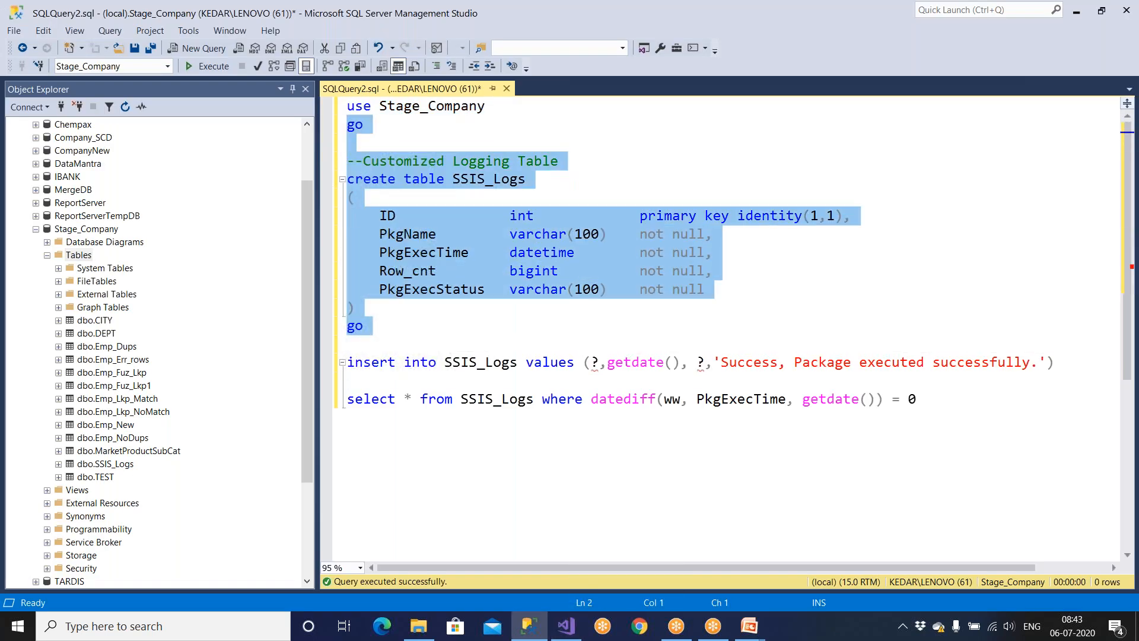
click(442, 129)
drag(442, 128, 342, 108)
drag(385, 329, 333, 159)
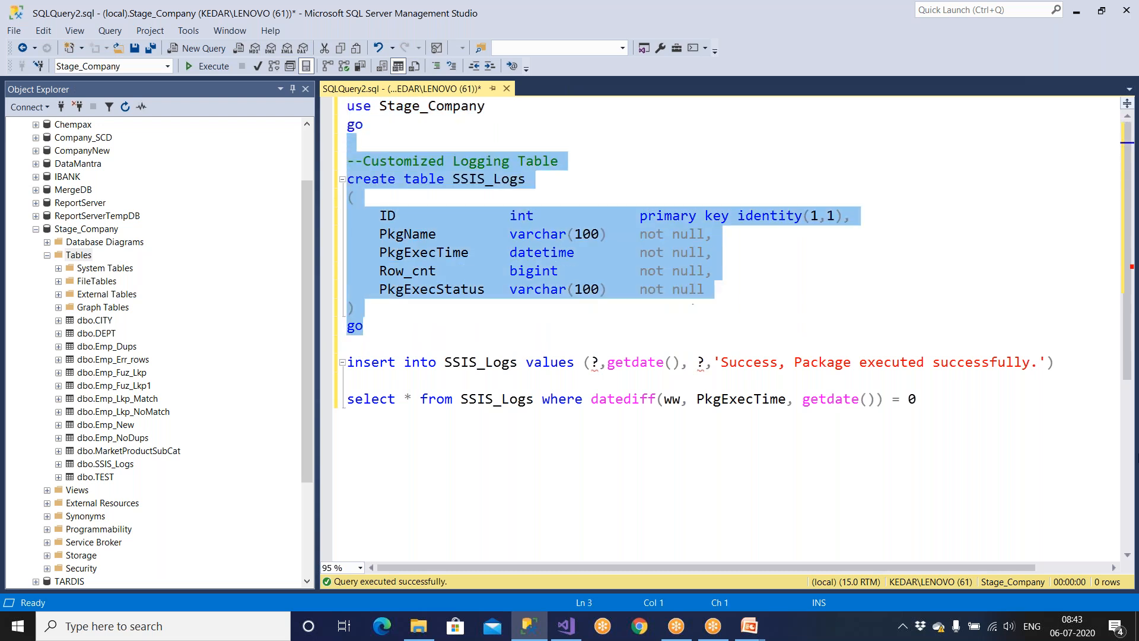
drag(1056, 363, 319, 165)
key(alt+Tab)
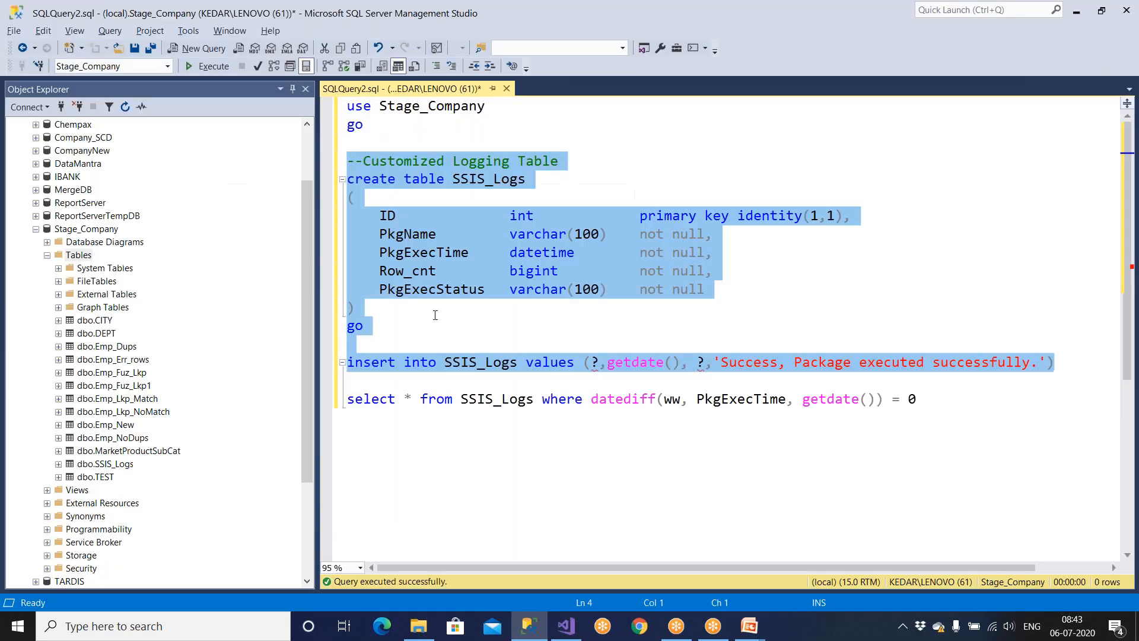
drag(373, 328, 296, 104)
drag(444, 363, 1078, 368)
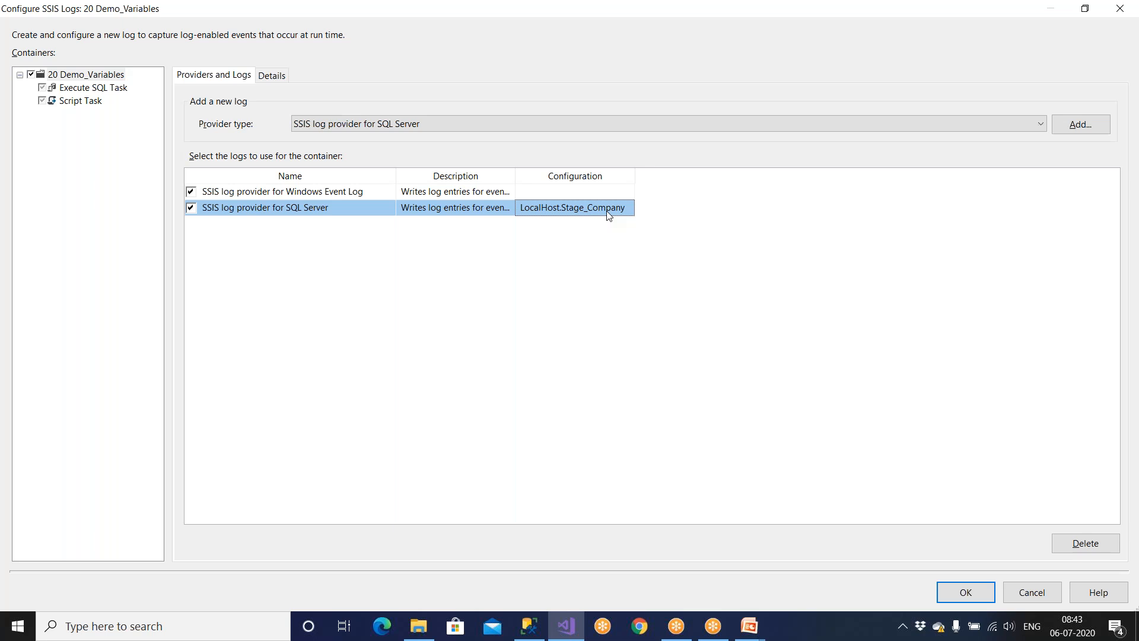
click(609, 209)
click(609, 208)
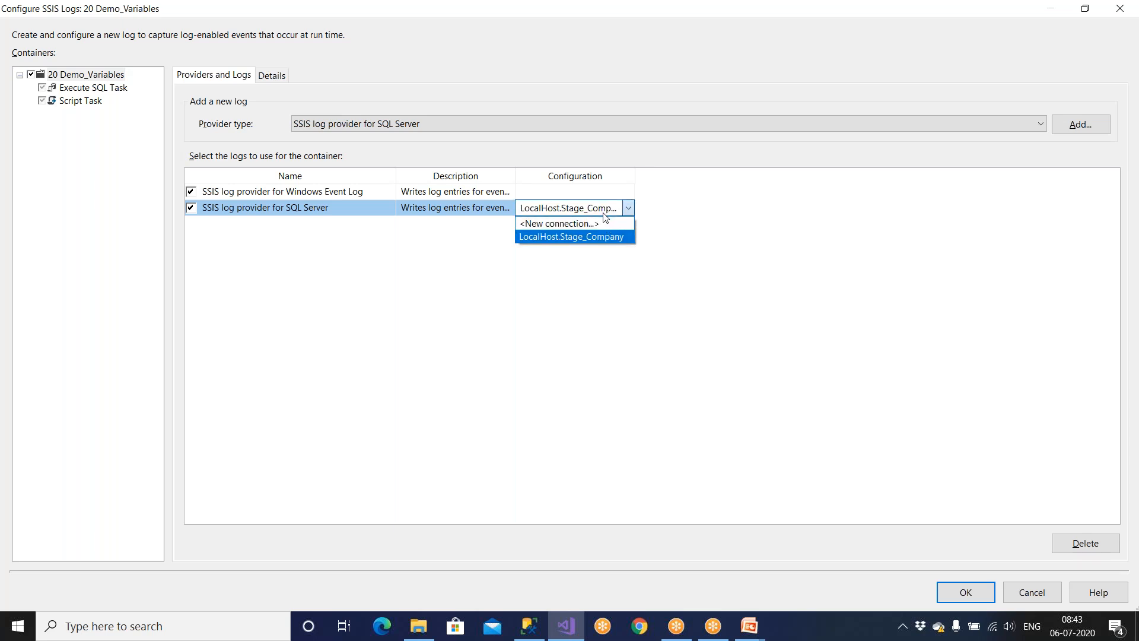
click(600, 238)
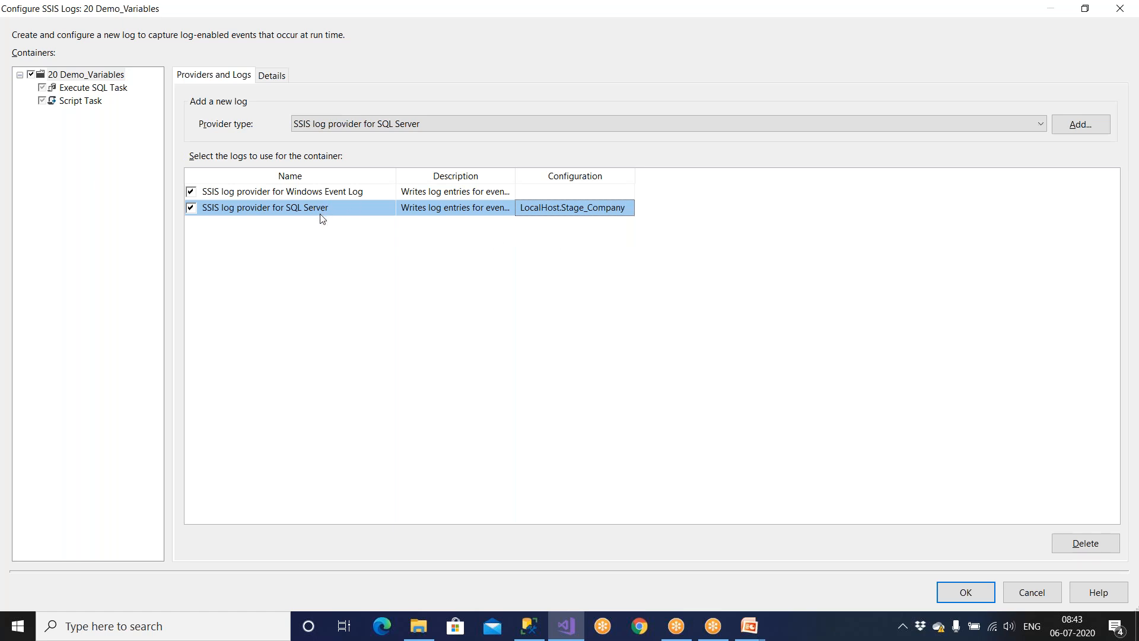
click(565, 214)
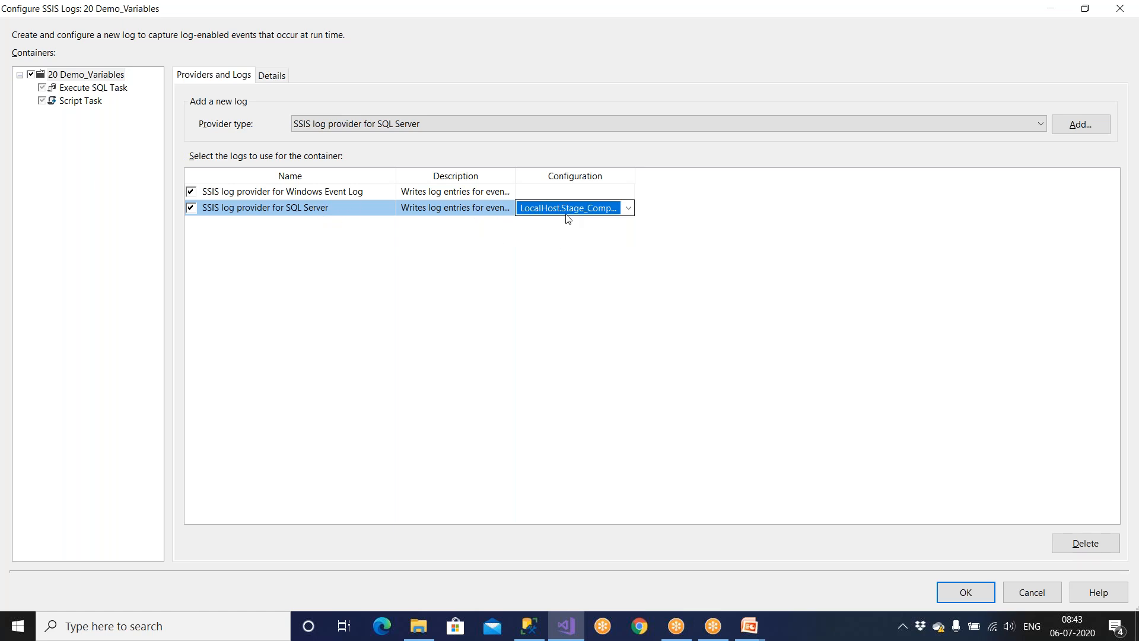
click(628, 207)
click(606, 223)
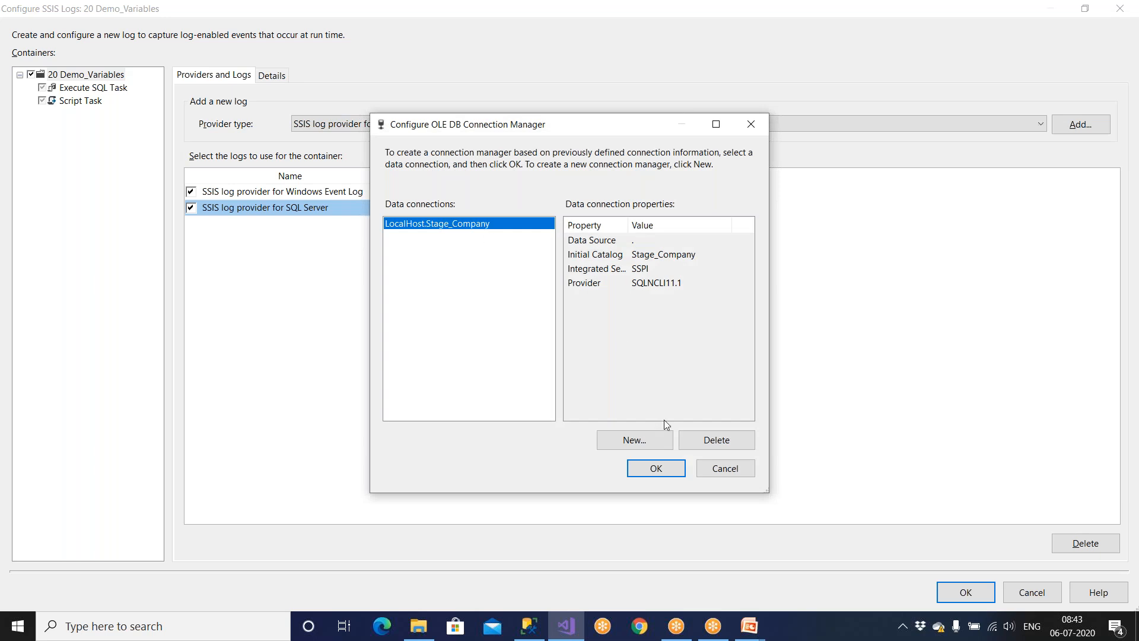
click(721, 472)
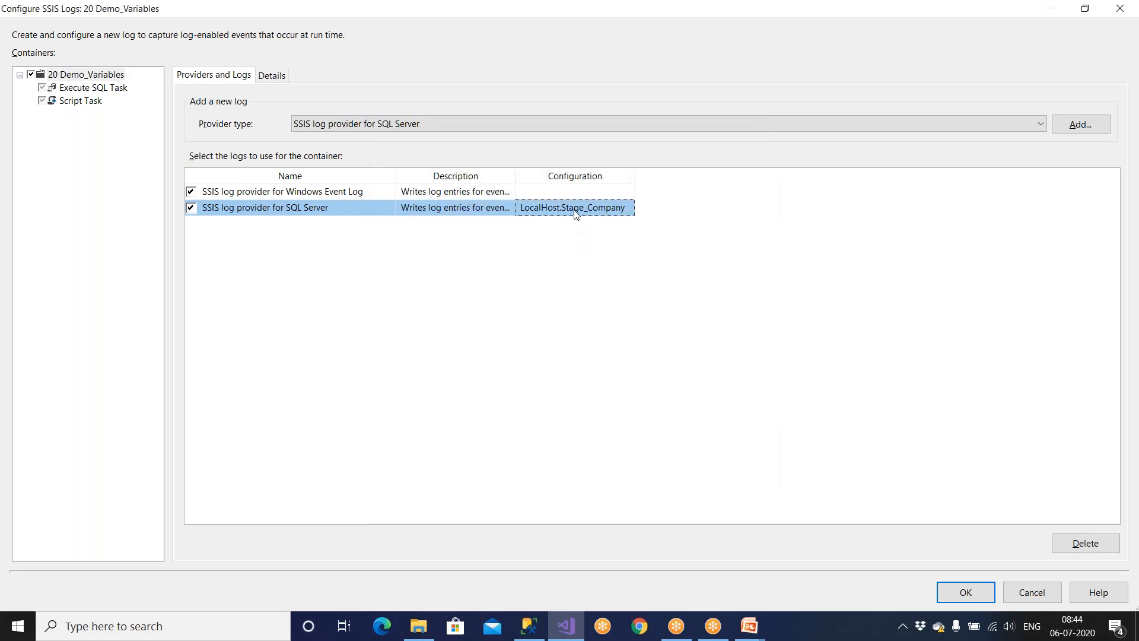
click(574, 213)
click(575, 238)
On the Details tab, tick OnError, OnTaskFailed and OnProgress for logging.
click(272, 76)
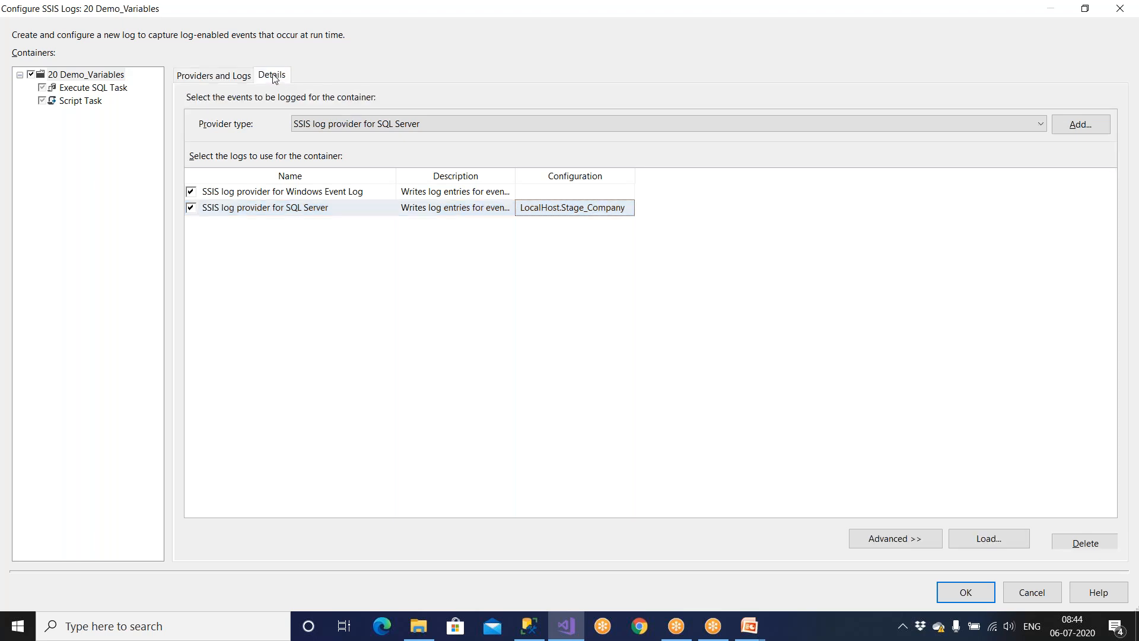
click(190, 134)
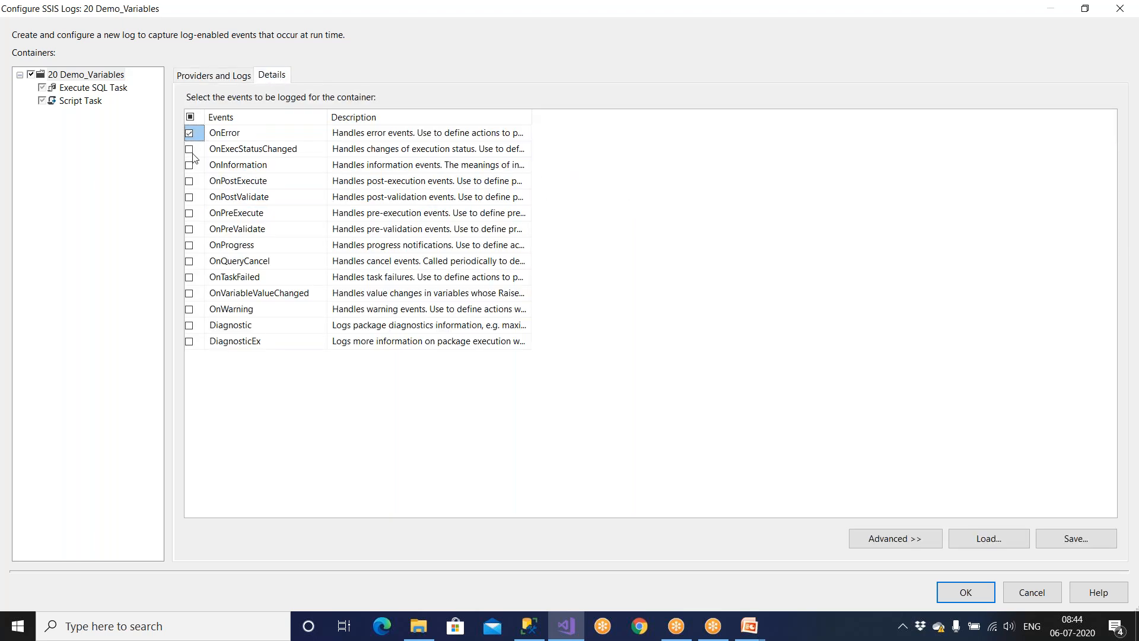
click(190, 277)
click(189, 246)
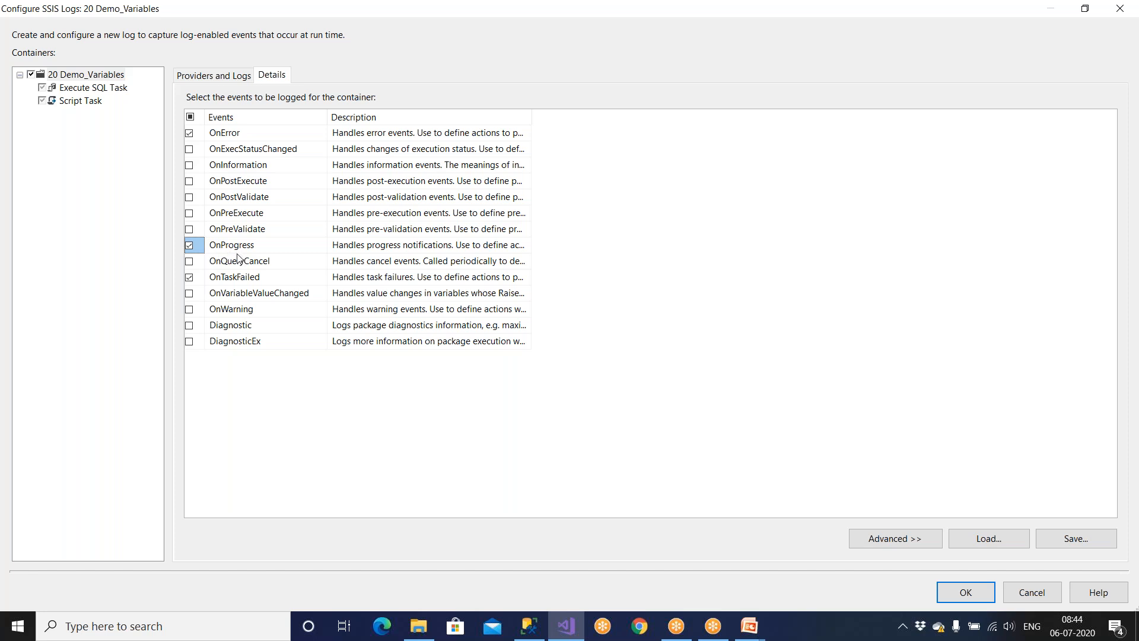
Log OnError, OnPostExecute and OnTaskFailed events, dropping OnProgress from the selection.
click(198, 248)
click(193, 200)
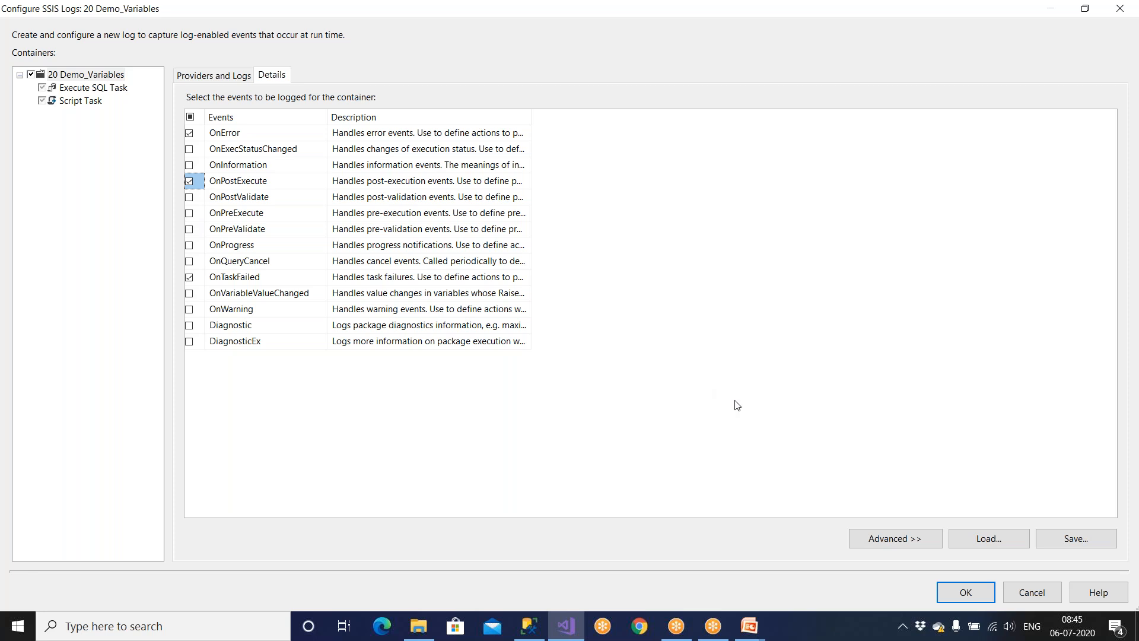
click(190, 133)
click(190, 277)
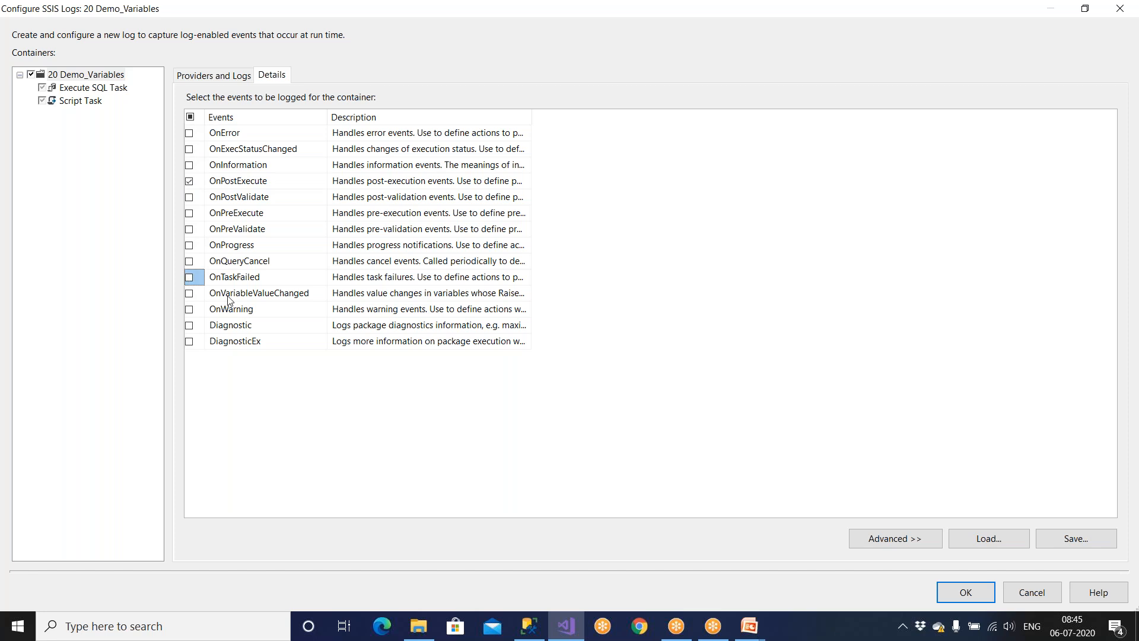
click(192, 134)
click(189, 277)
click(267, 182)
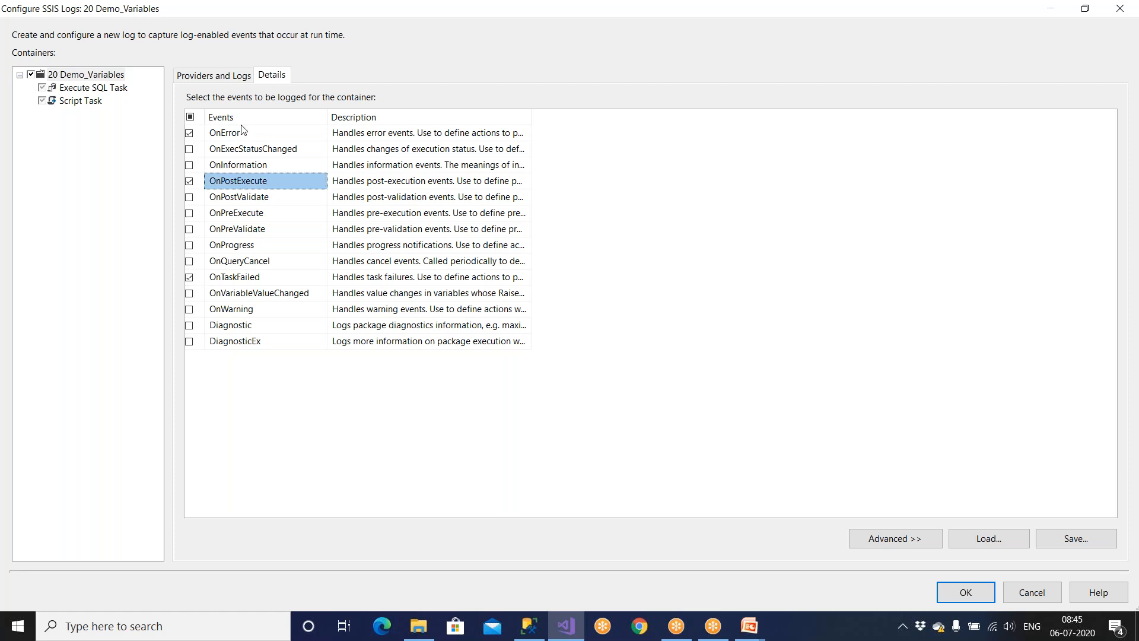
Review the Windows Event Log and SQL Server providers, then accept the logging settings.
click(225, 78)
click(320, 191)
click(322, 207)
click(324, 193)
click(324, 206)
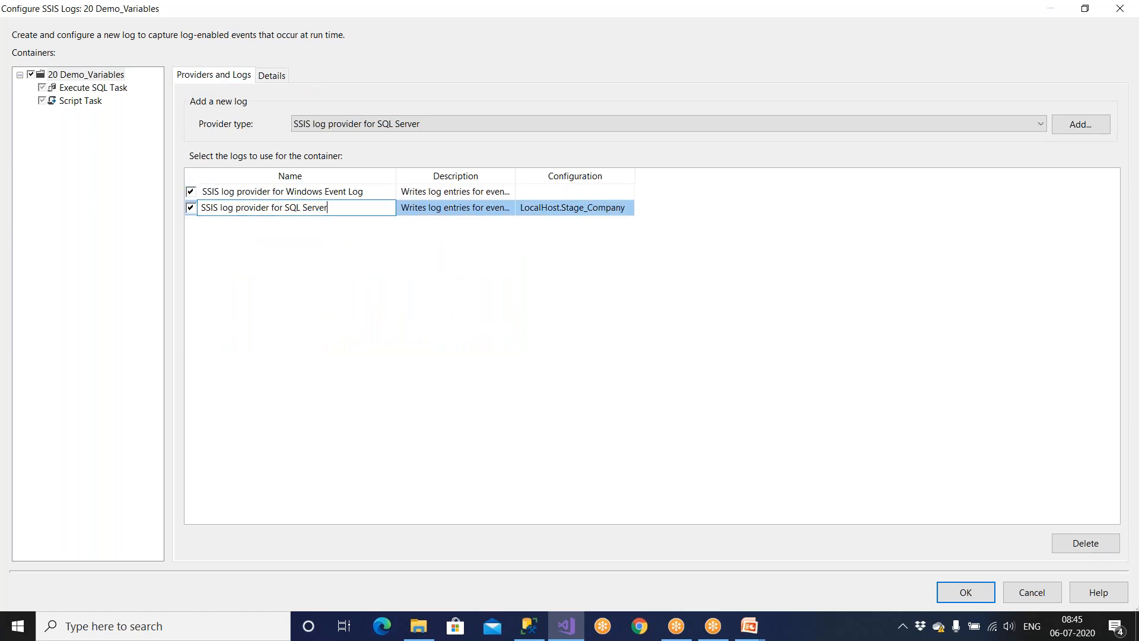
click(274, 79)
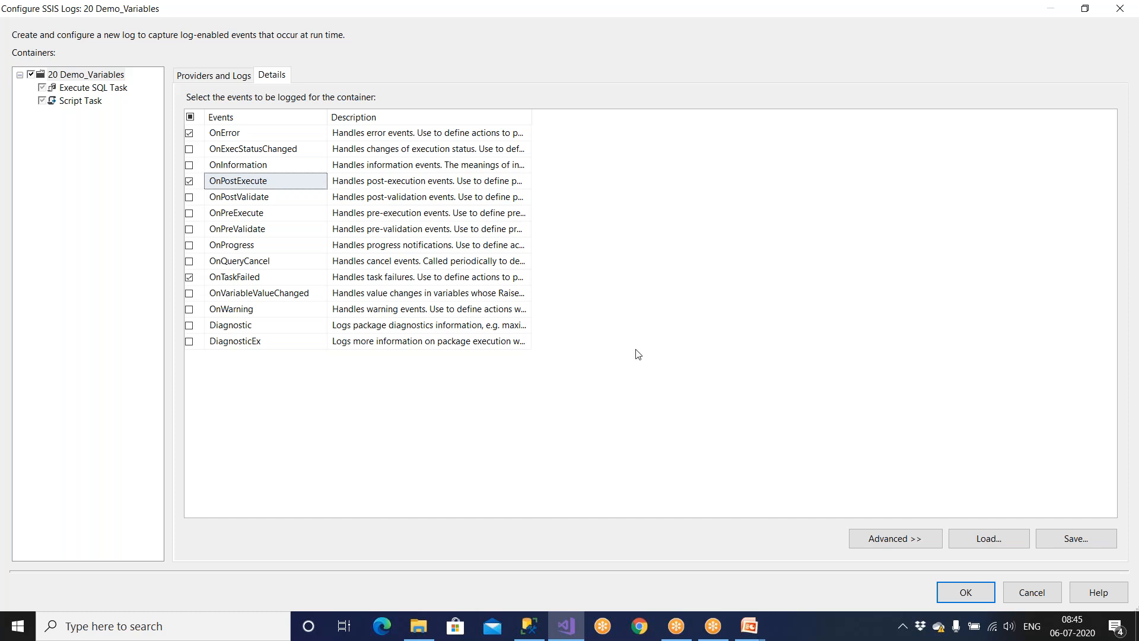
click(955, 597)
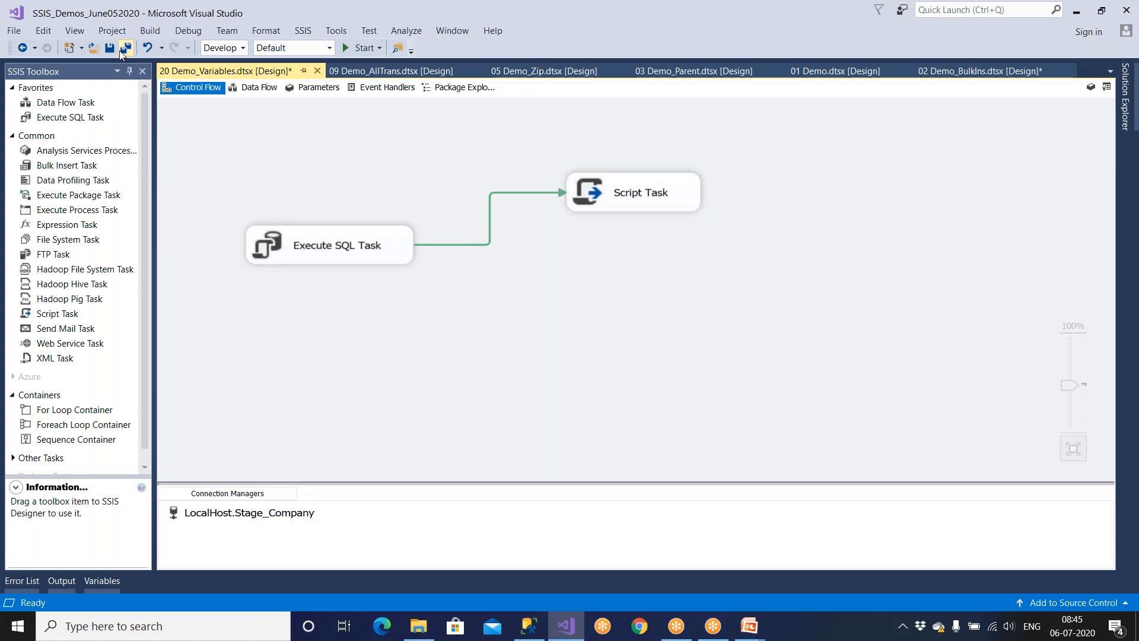
Save the Demo_Variables package and open 19 Demo_Incr_Loading_Merge.dtsx.
click(112, 48)
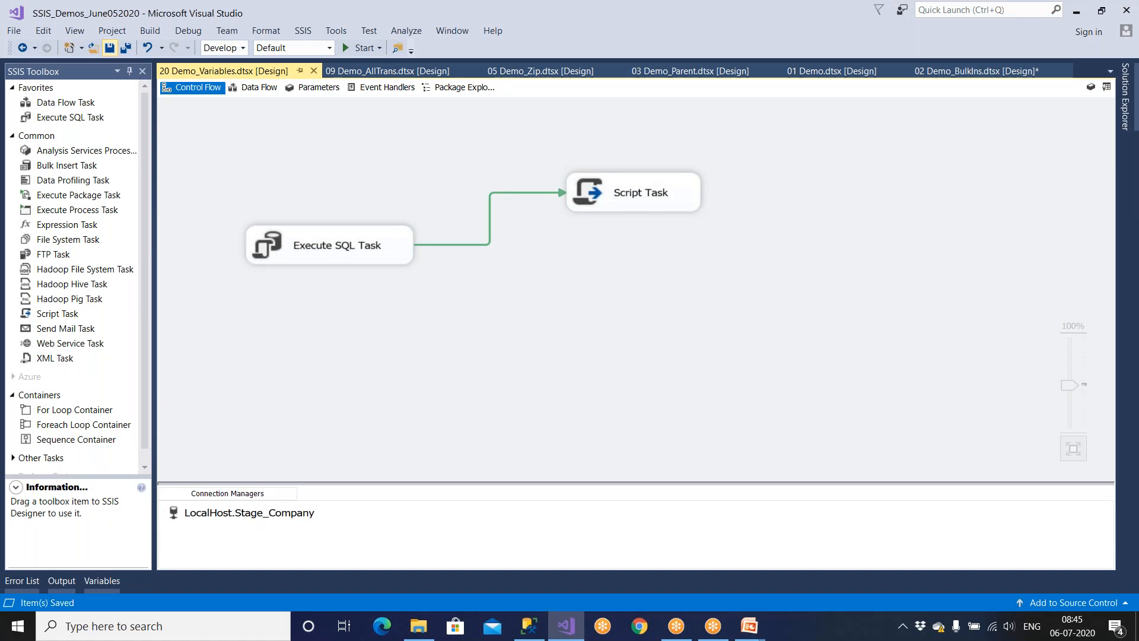
click(1126, 110)
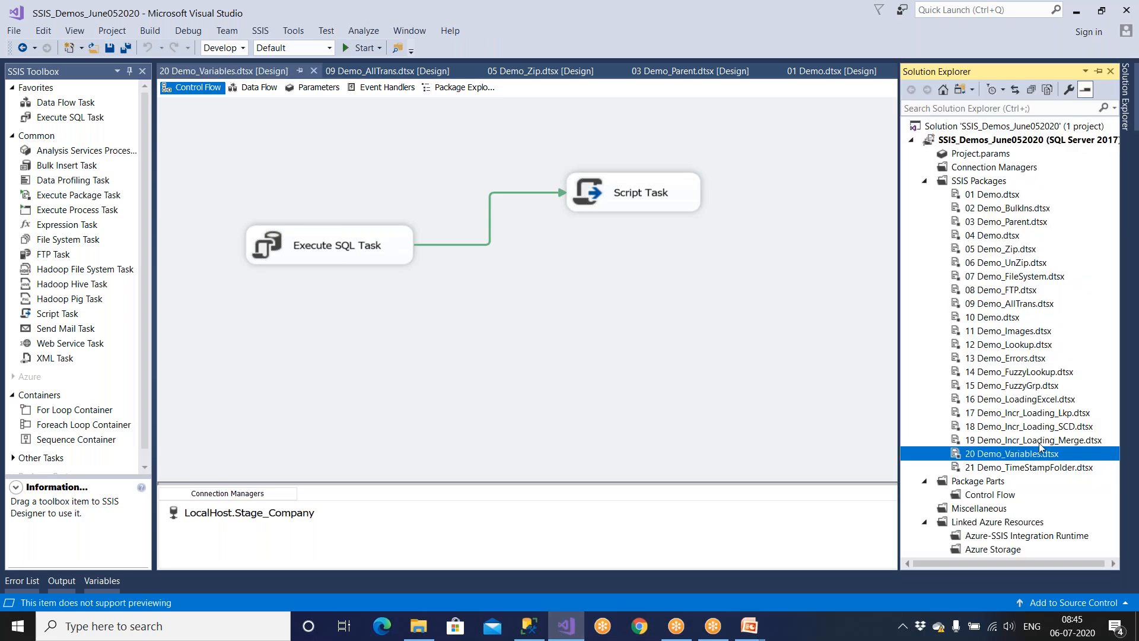
double_click(1039, 442)
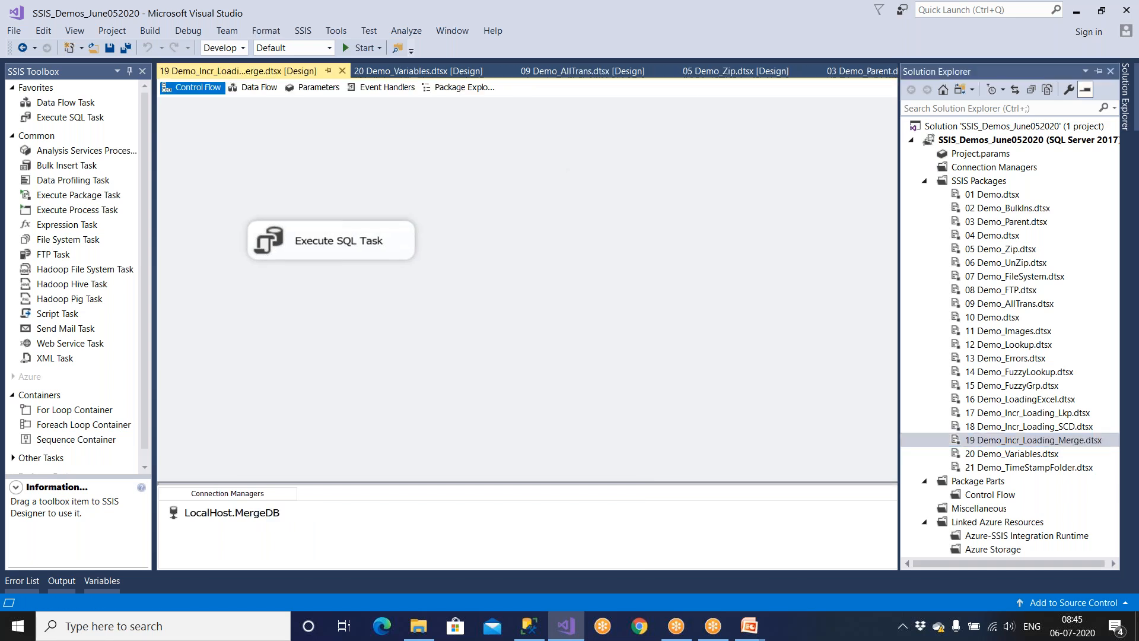
Nudge the Execute SQL Task slightly right on the control flow canvas.
click(414, 251)
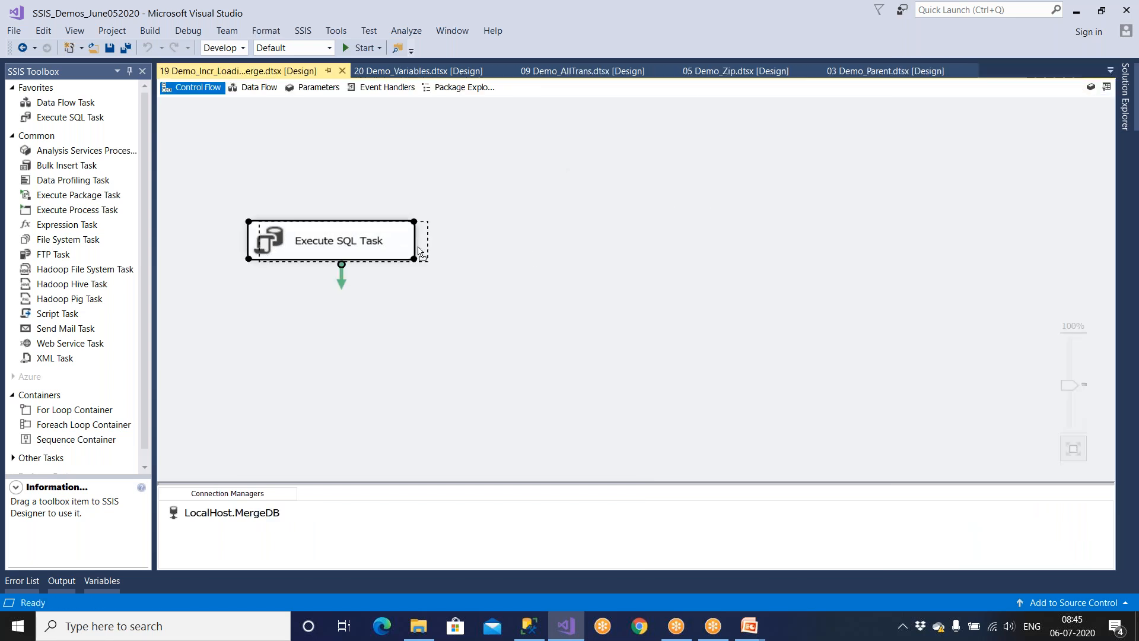
drag(418, 252, 469, 257)
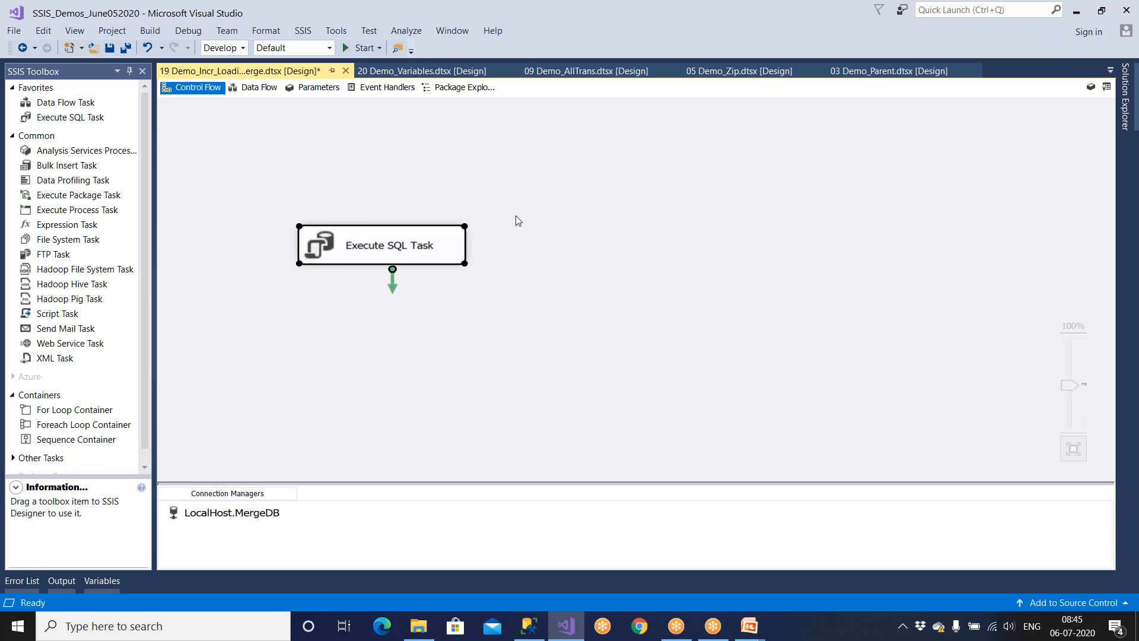
click(540, 206)
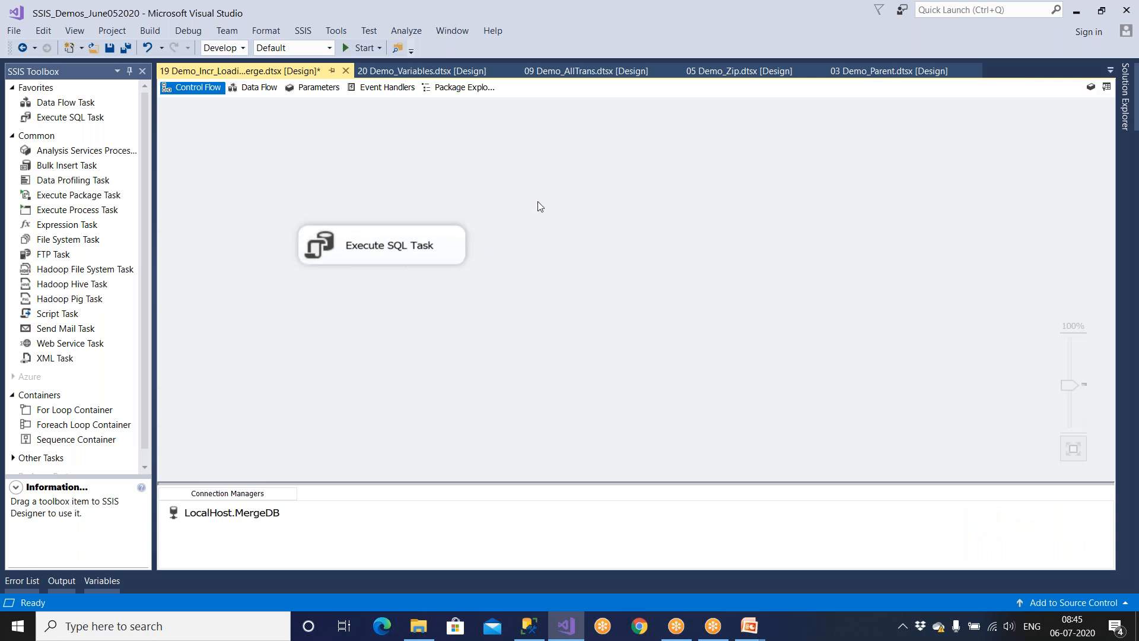
click(303, 33)
Add an enabled SQL Server log provider using the Stage_Company connection.
click(316, 49)
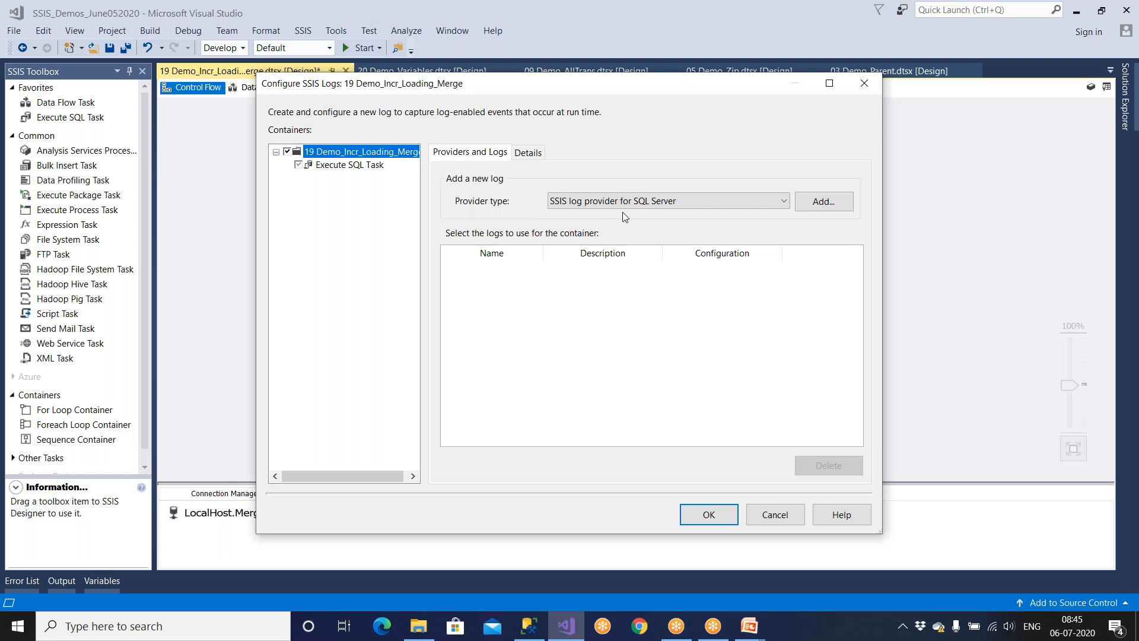
click(817, 204)
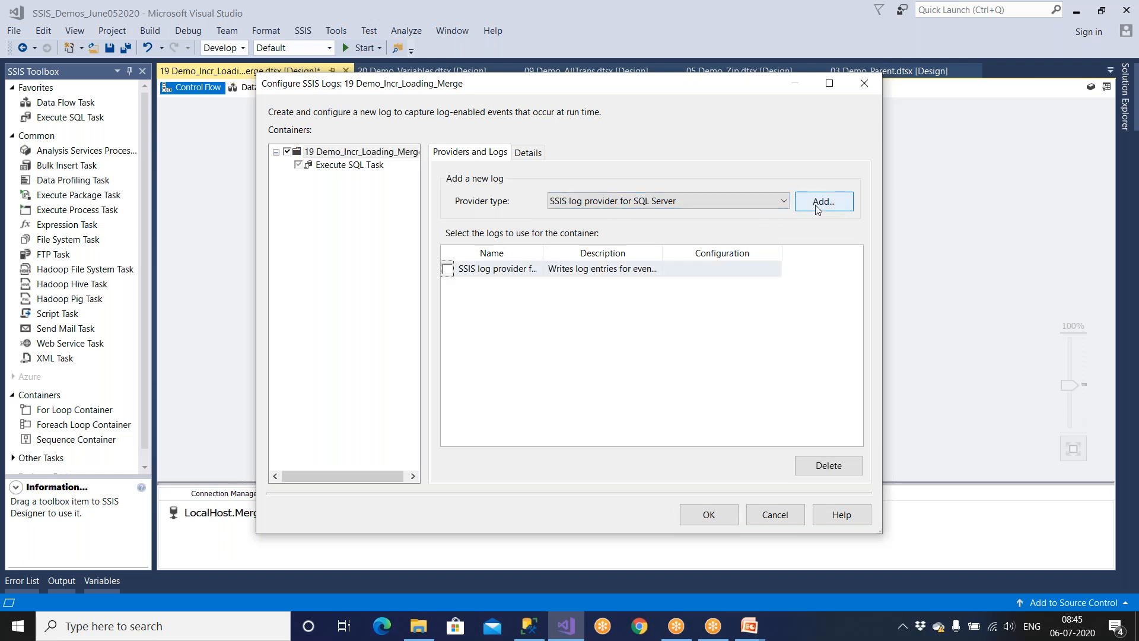
click(447, 270)
click(699, 272)
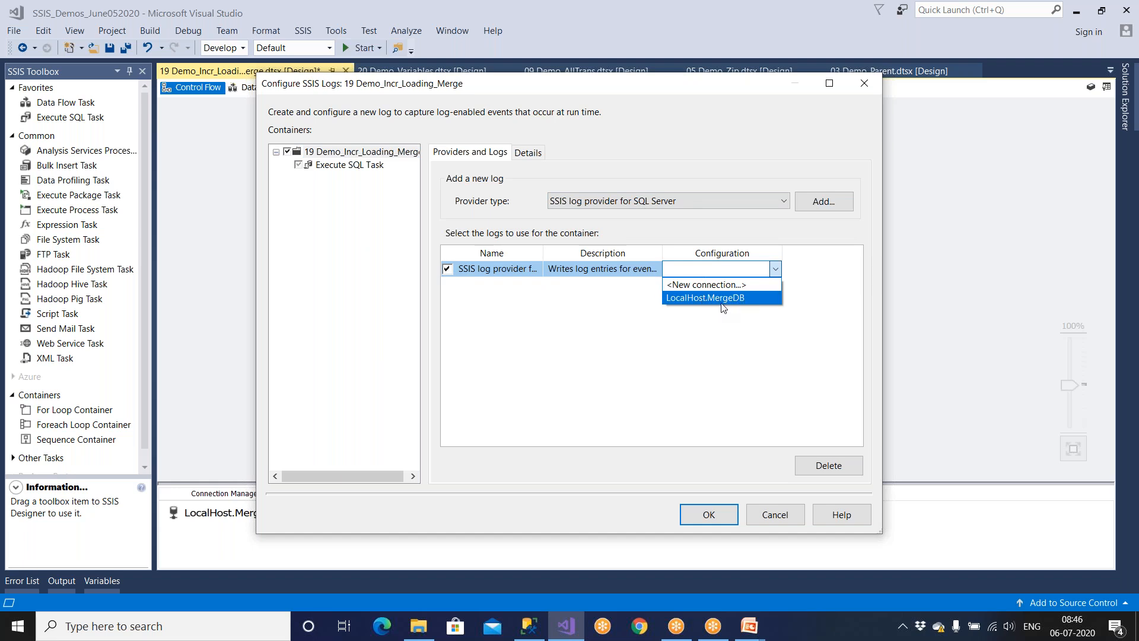
click(739, 286)
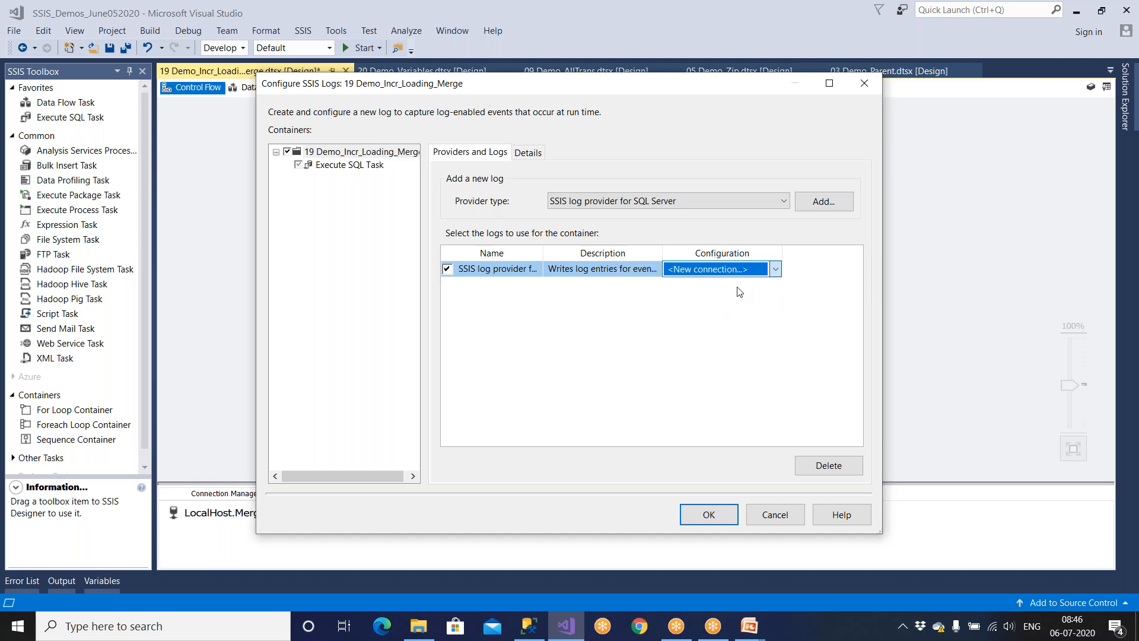
click(653, 468)
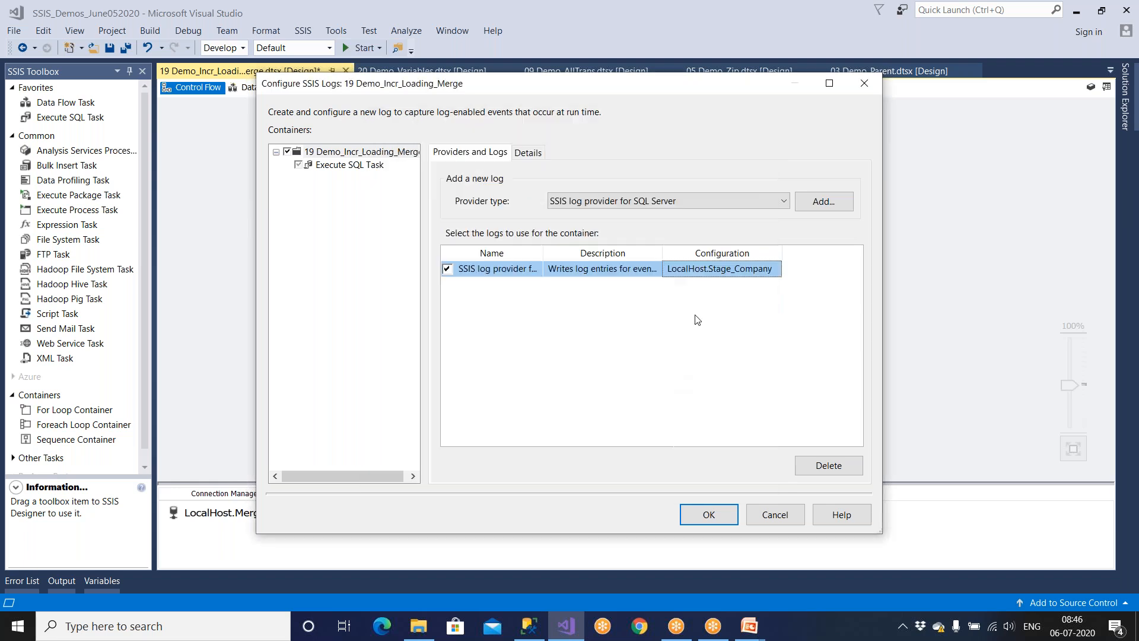
Add and enable a Windows Event Log provider, widening the Name column.
click(629, 203)
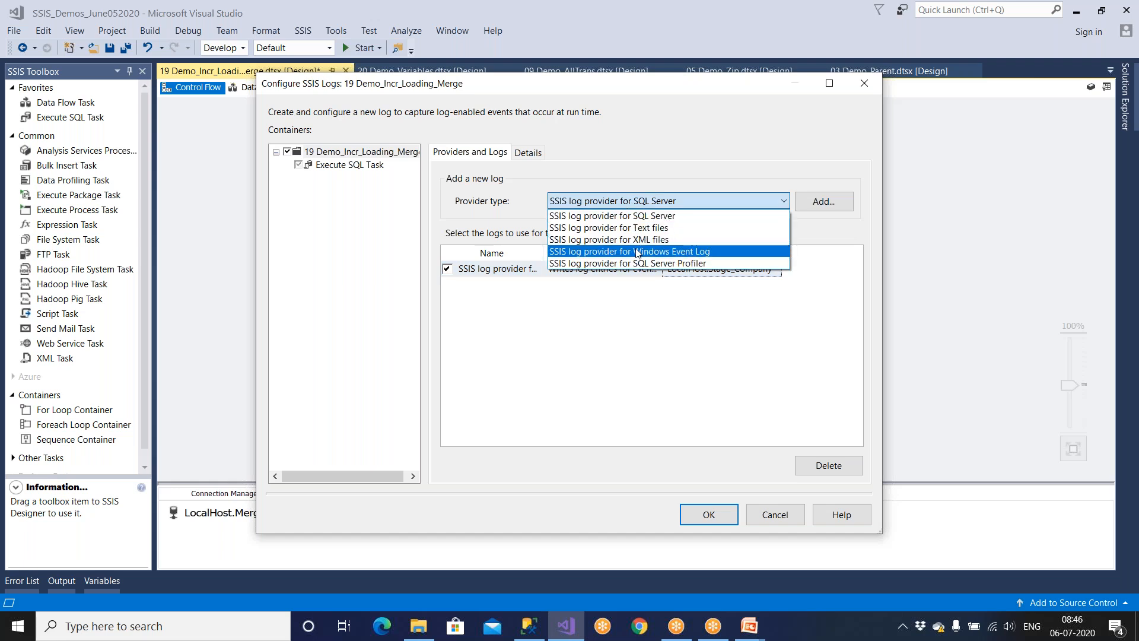
click(654, 245)
click(825, 202)
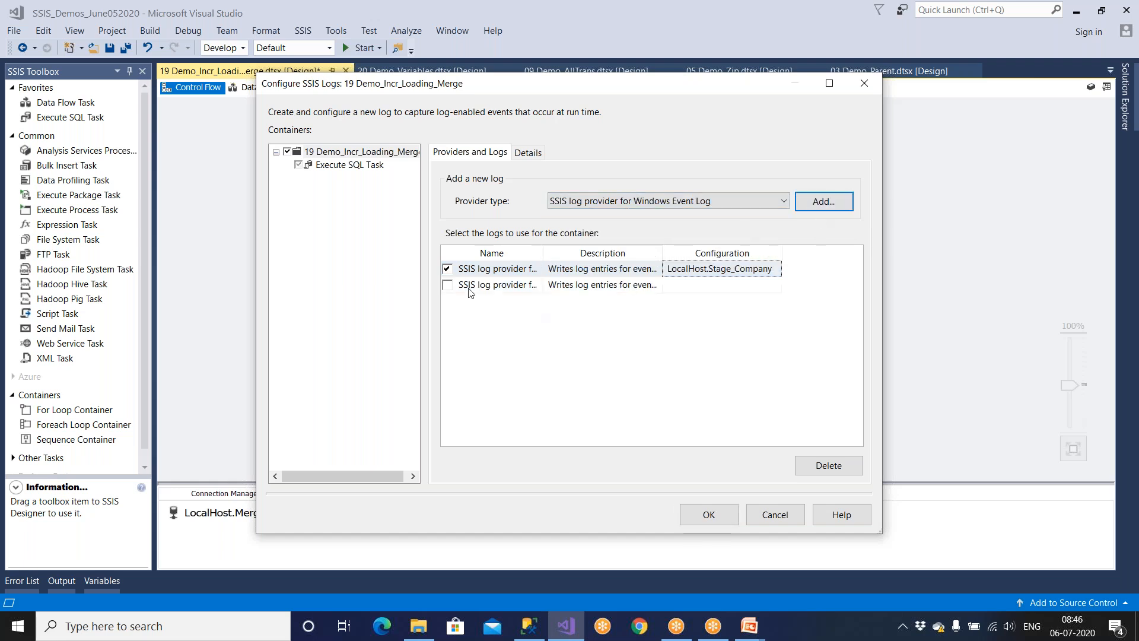
click(448, 285)
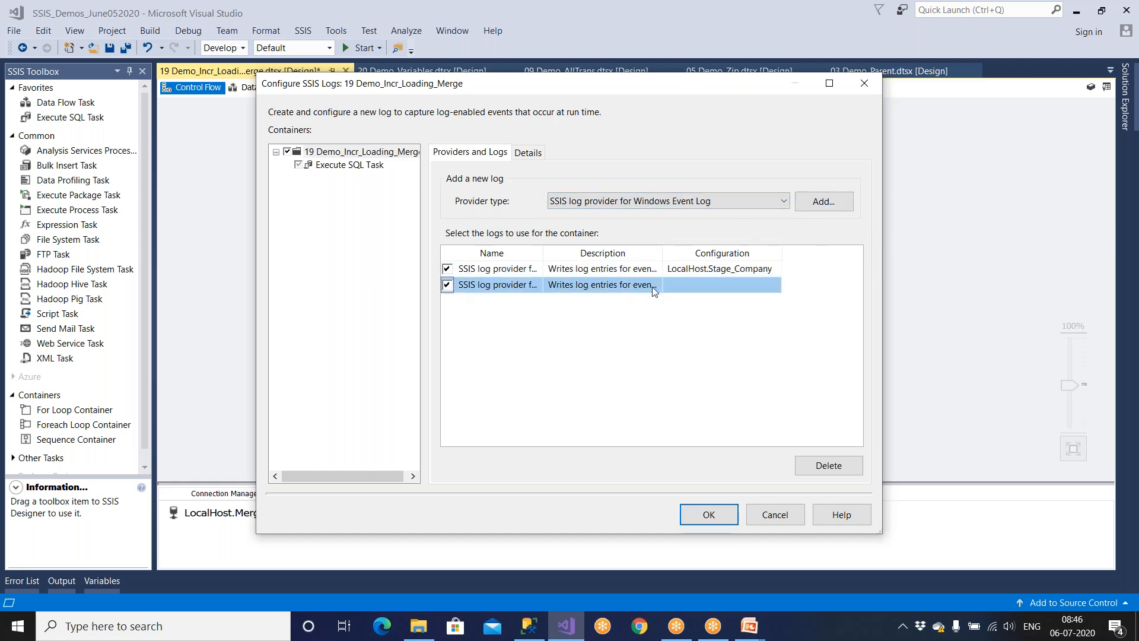
drag(549, 267, 648, 255)
click(593, 285)
Log OnError, OnPostExecute and OnTaskFailed events and accept the logging configuration.
click(529, 153)
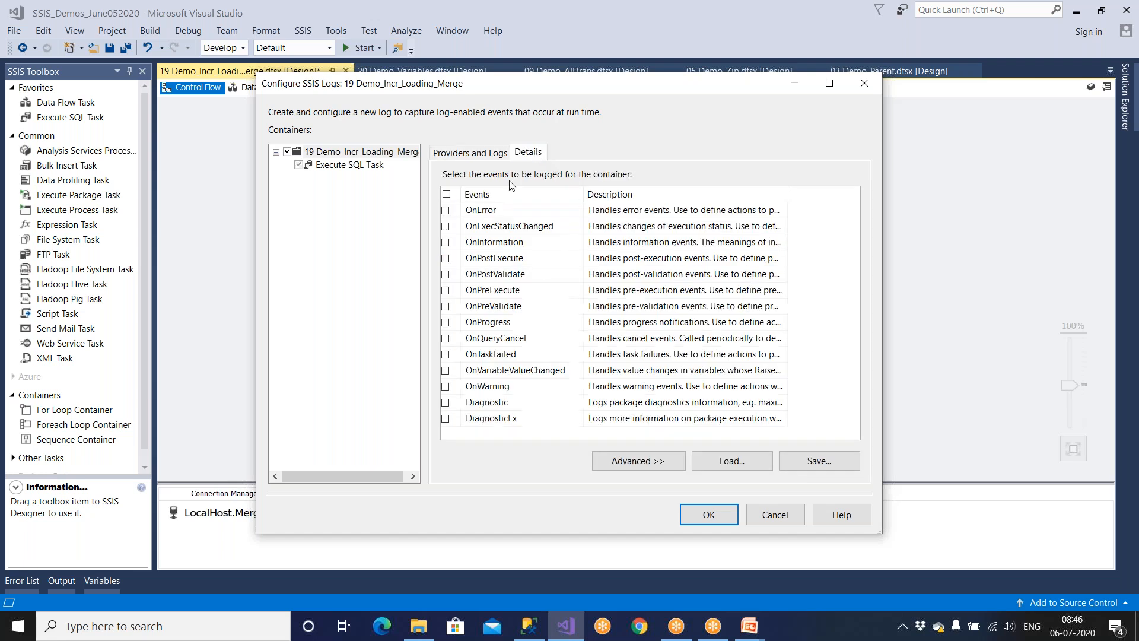
click(446, 211)
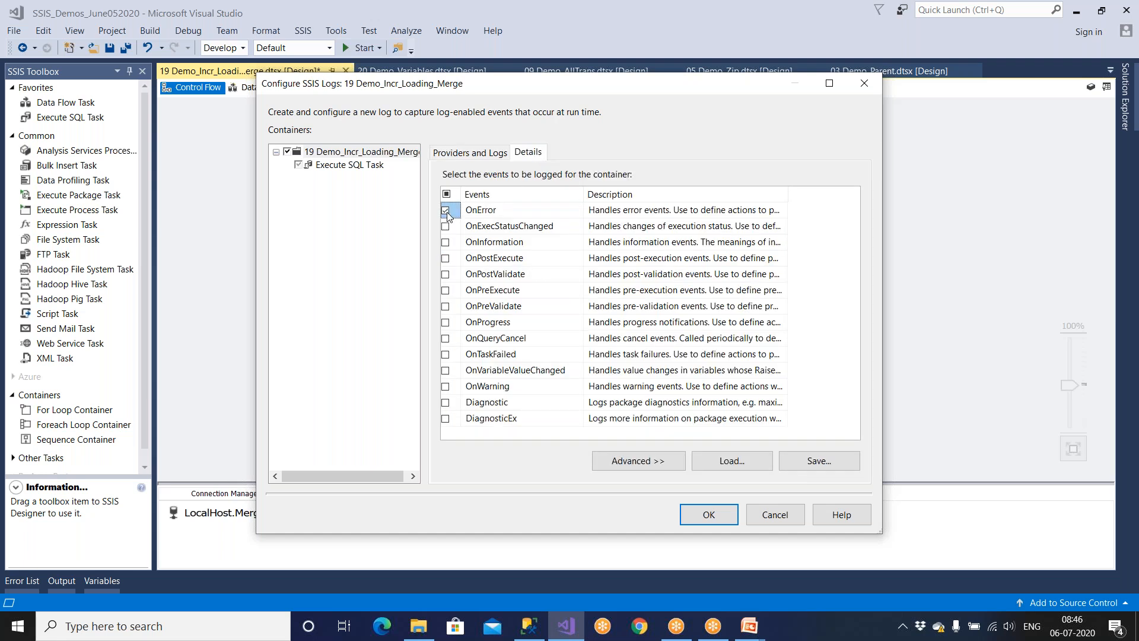
click(446, 260)
click(446, 355)
click(709, 515)
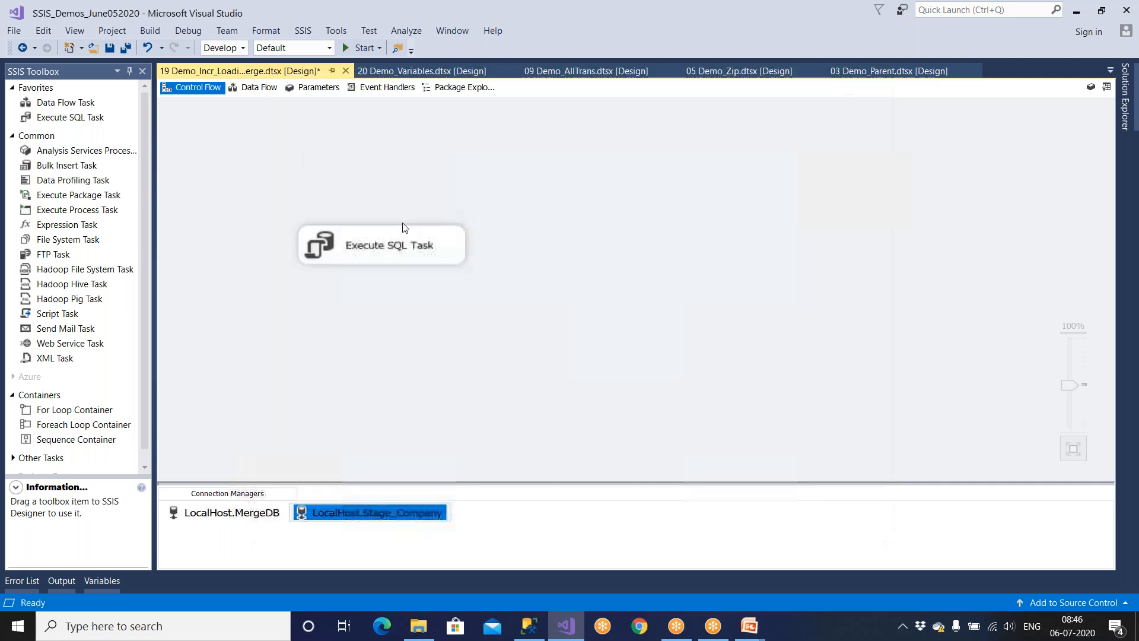
Save the Merge package and select 18 Demo_Incr_Loading_SCD in Solution Explorer.
click(113, 48)
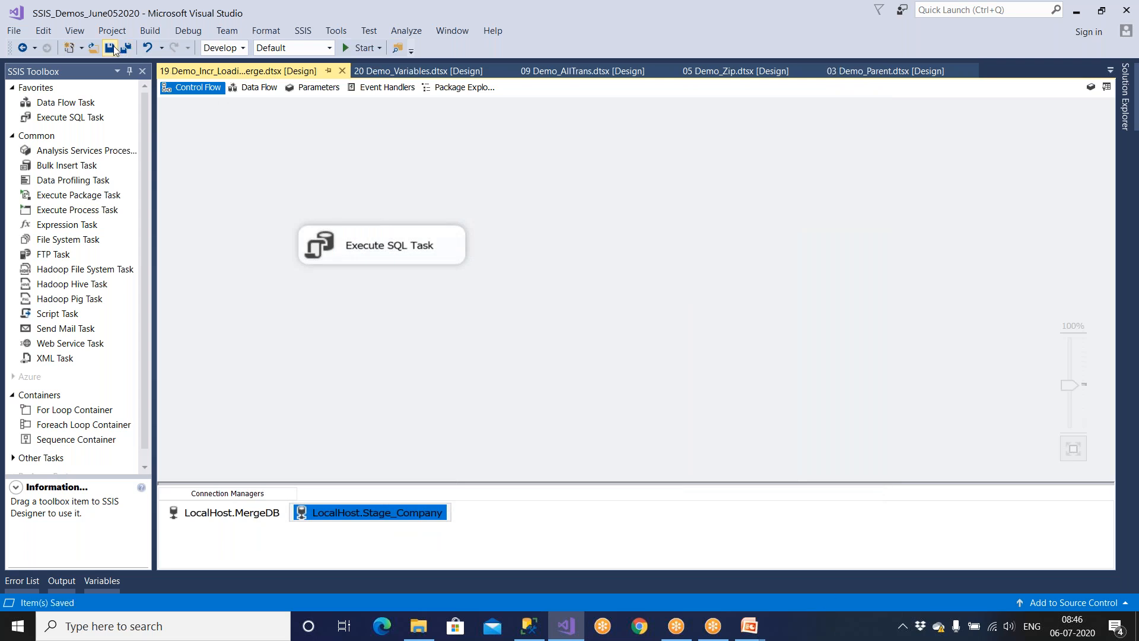
click(1123, 107)
click(1035, 430)
Open 18 Demo_Incr_Loading_SCD, save it, and enable logging for the whole package.
double_click(1035, 427)
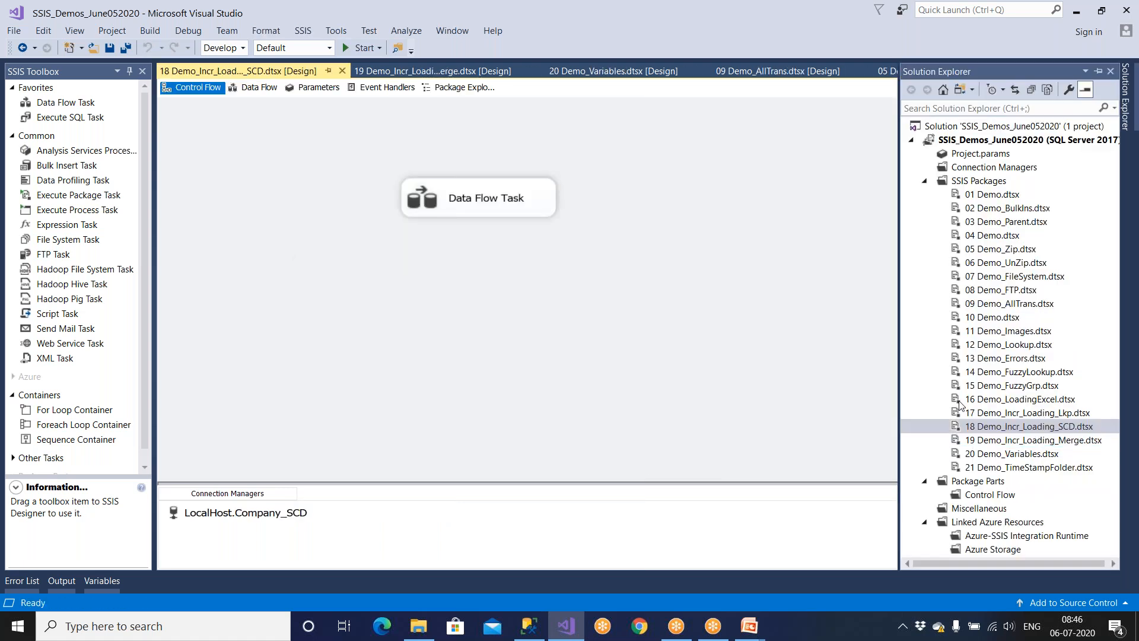
click(112, 47)
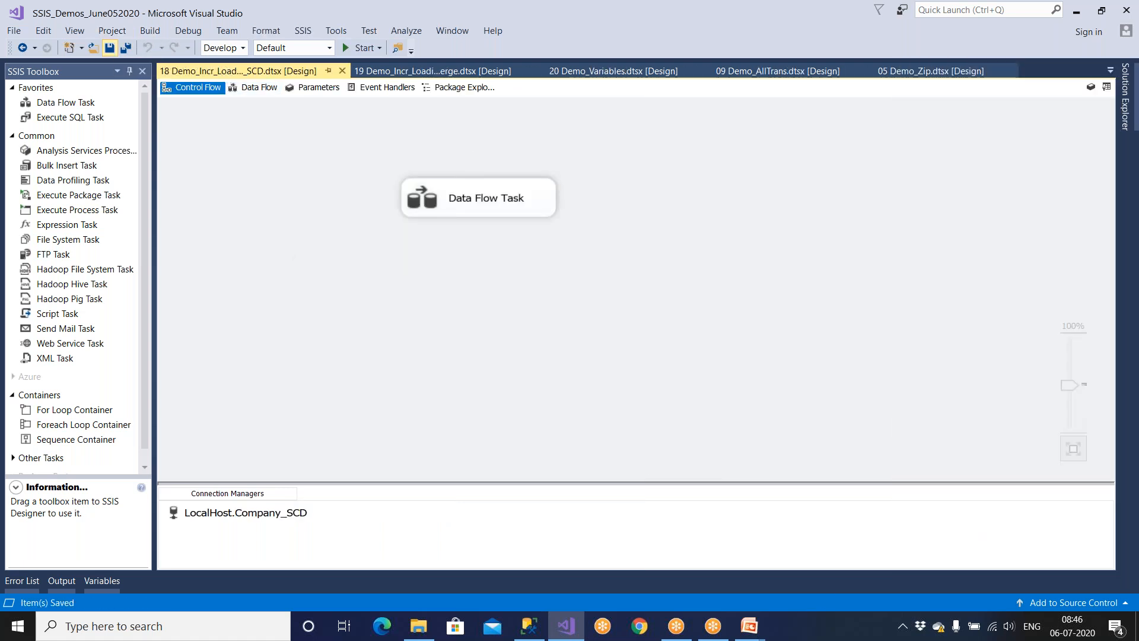
click(302, 34)
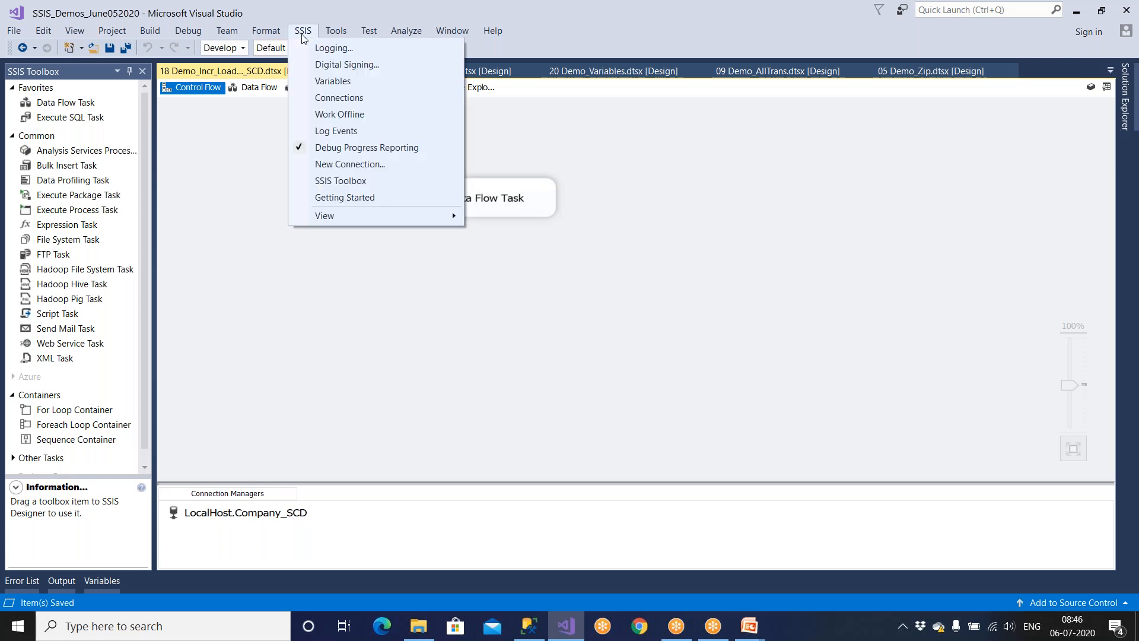
click(317, 49)
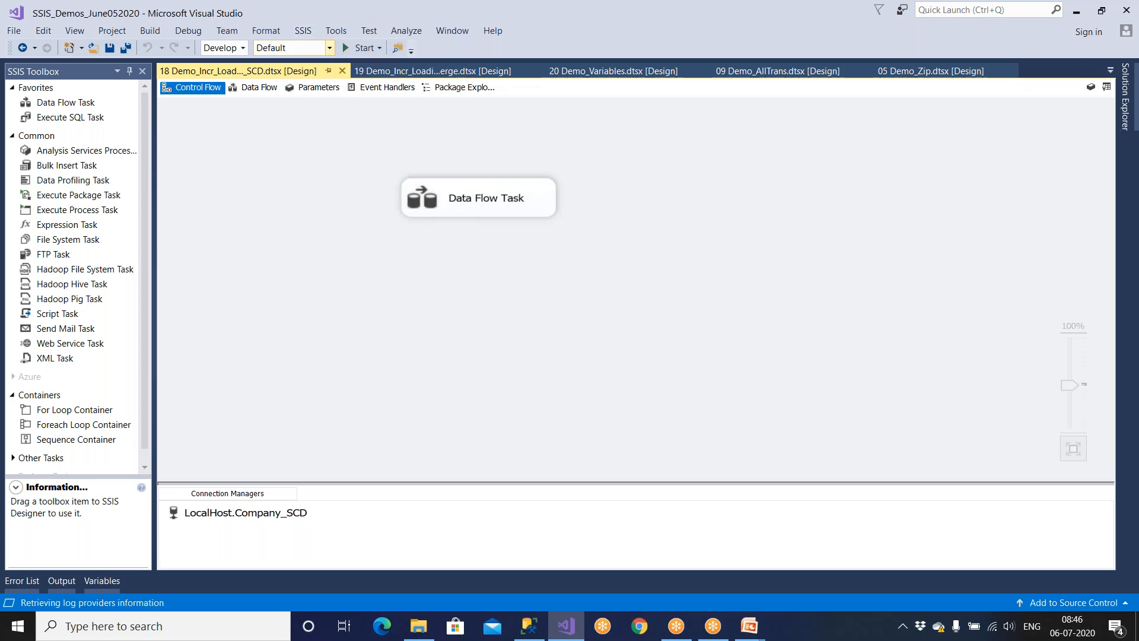
click(287, 152)
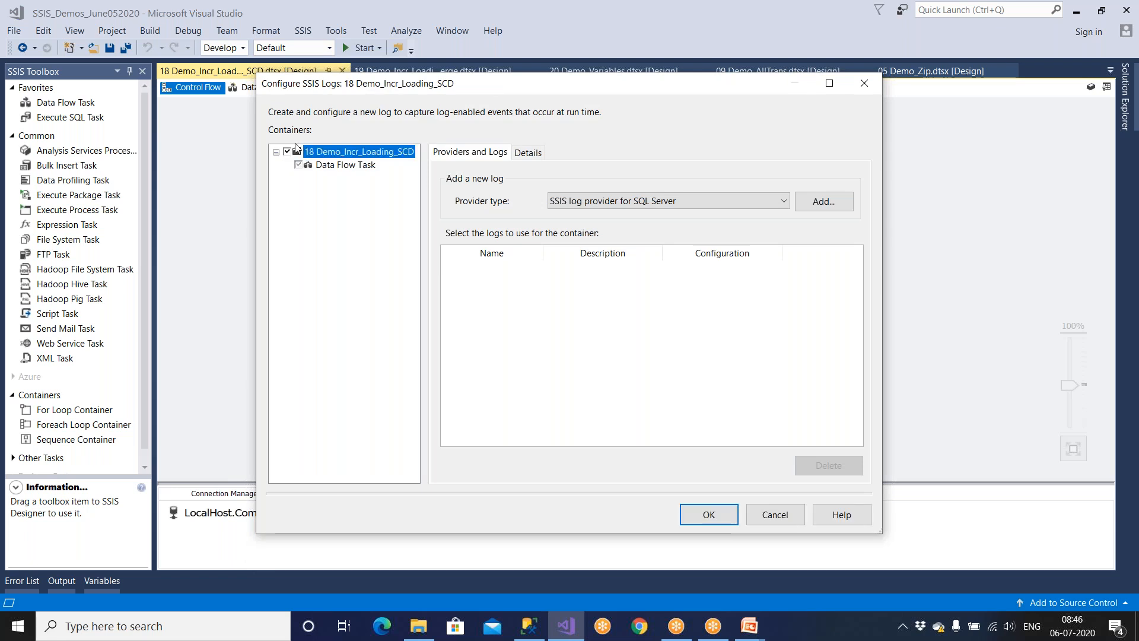
Add an enabled SQL Server log provider with a new LocalHost Stage_Company connection.
click(833, 208)
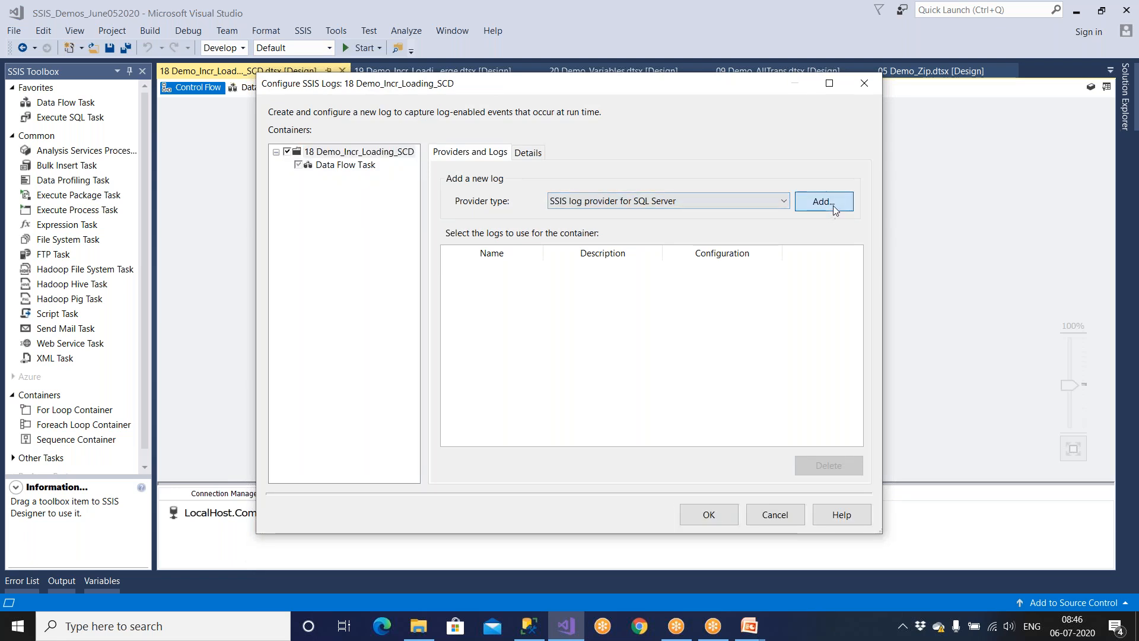
click(442, 270)
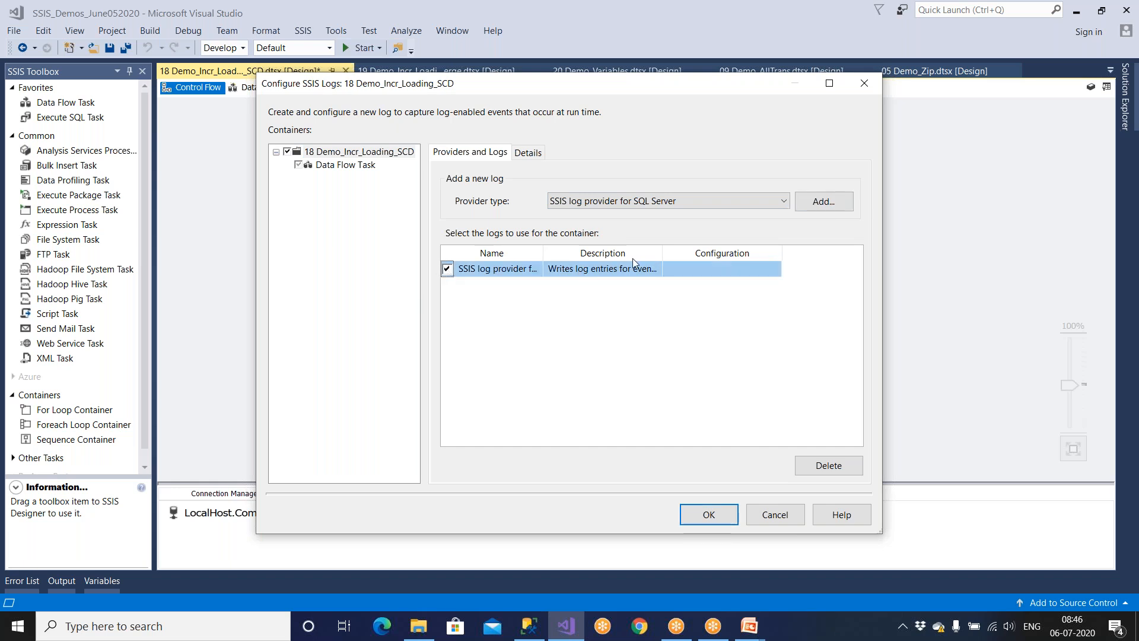
drag(663, 258, 737, 256)
click(829, 84)
click(579, 199)
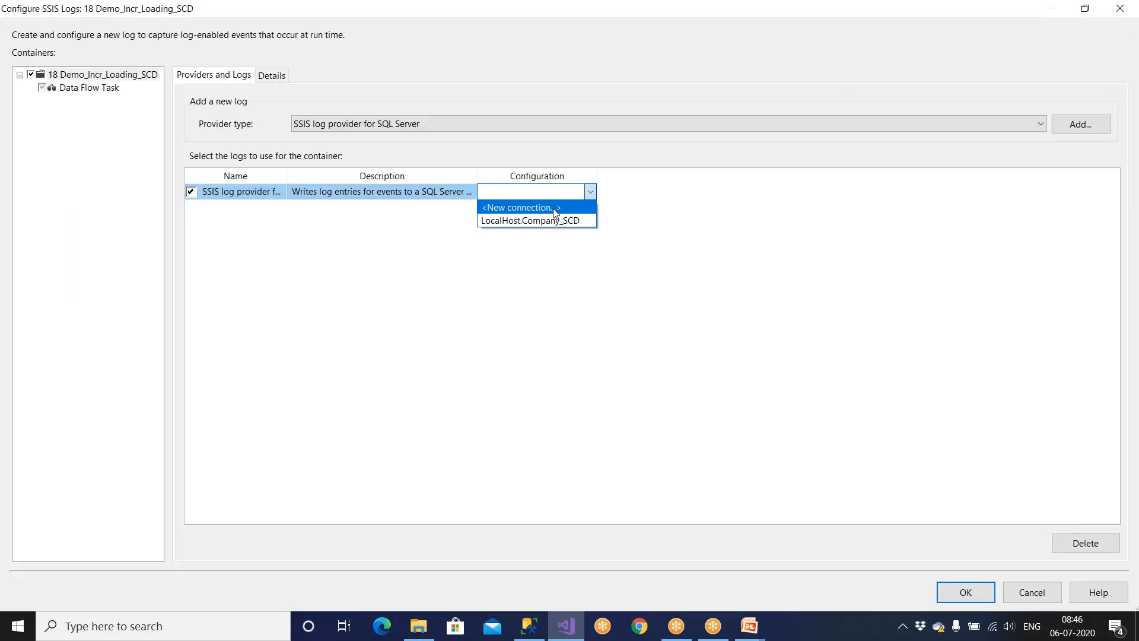
click(556, 213)
click(623, 438)
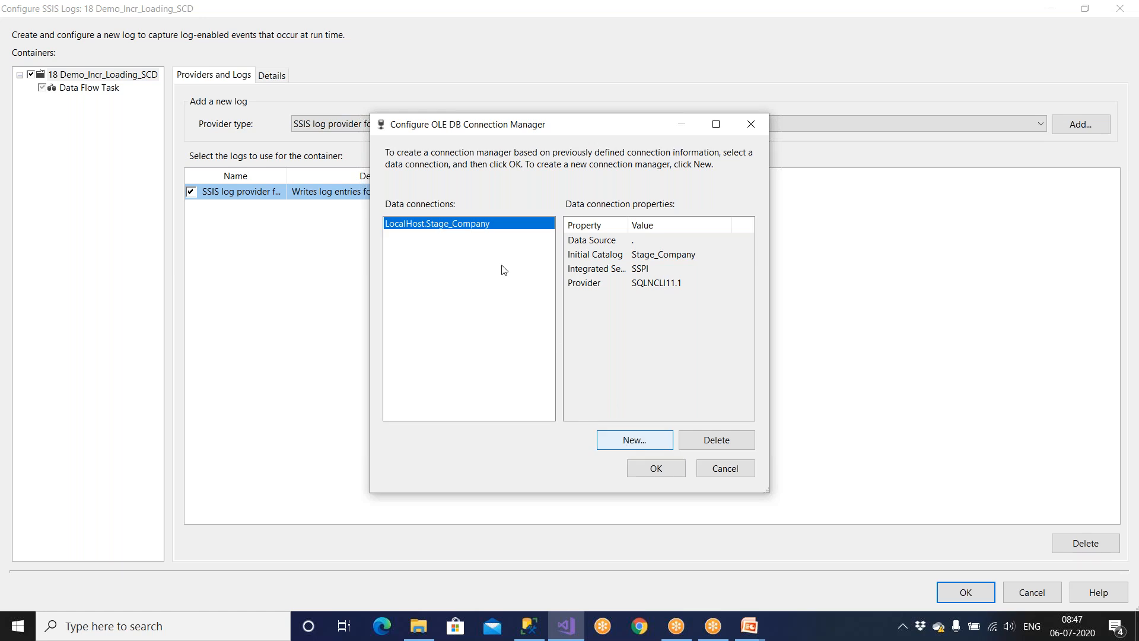
click(772, 352)
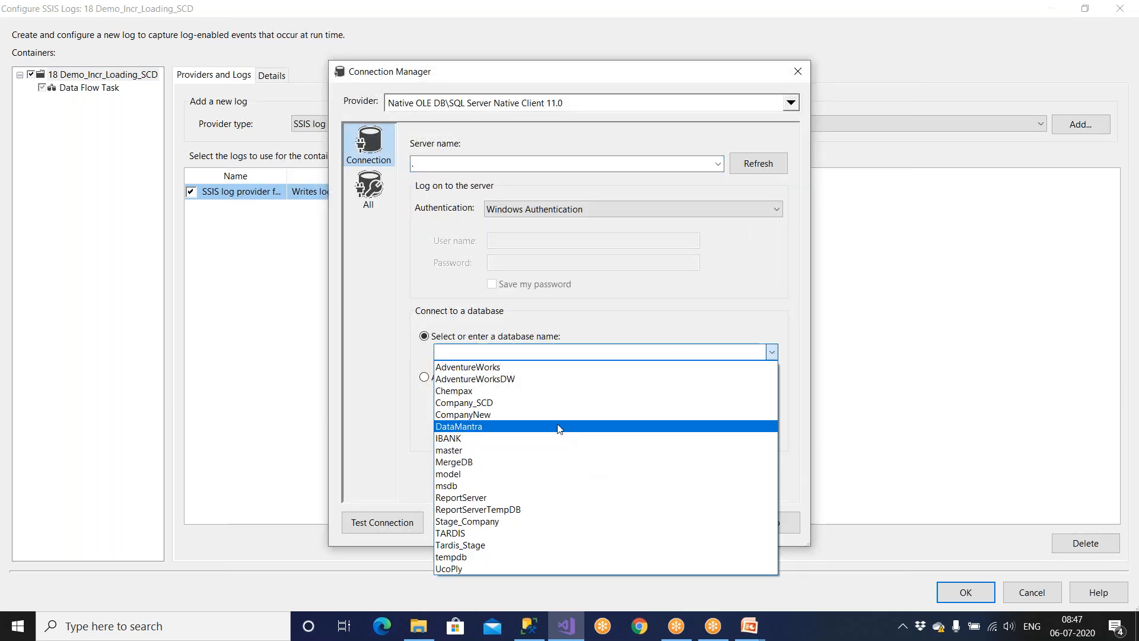
click(522, 521)
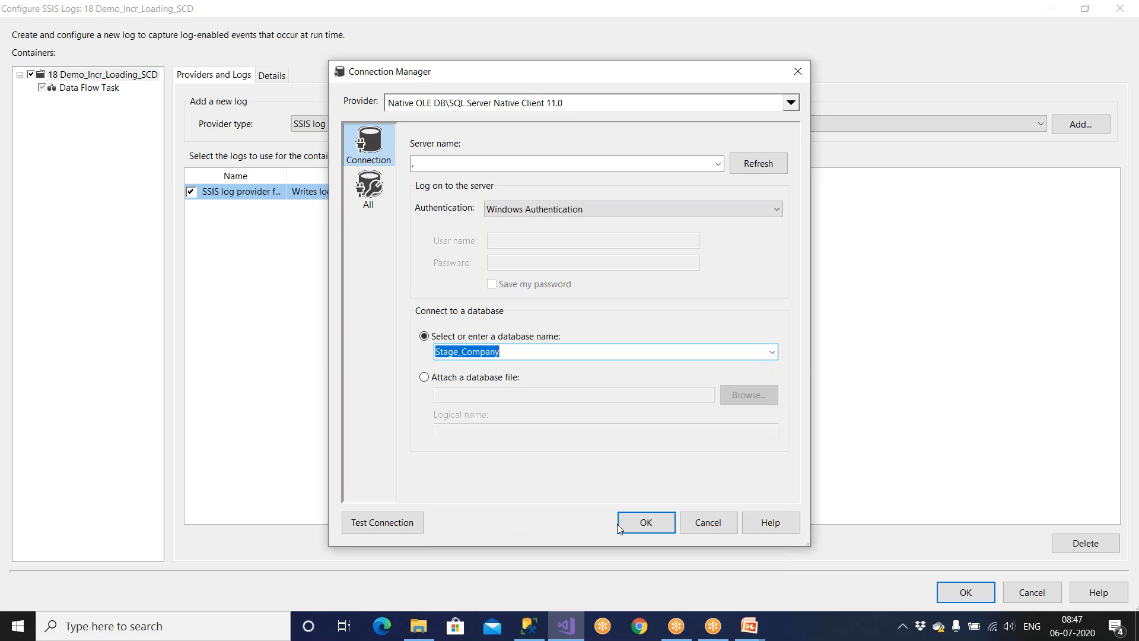
click(646, 523)
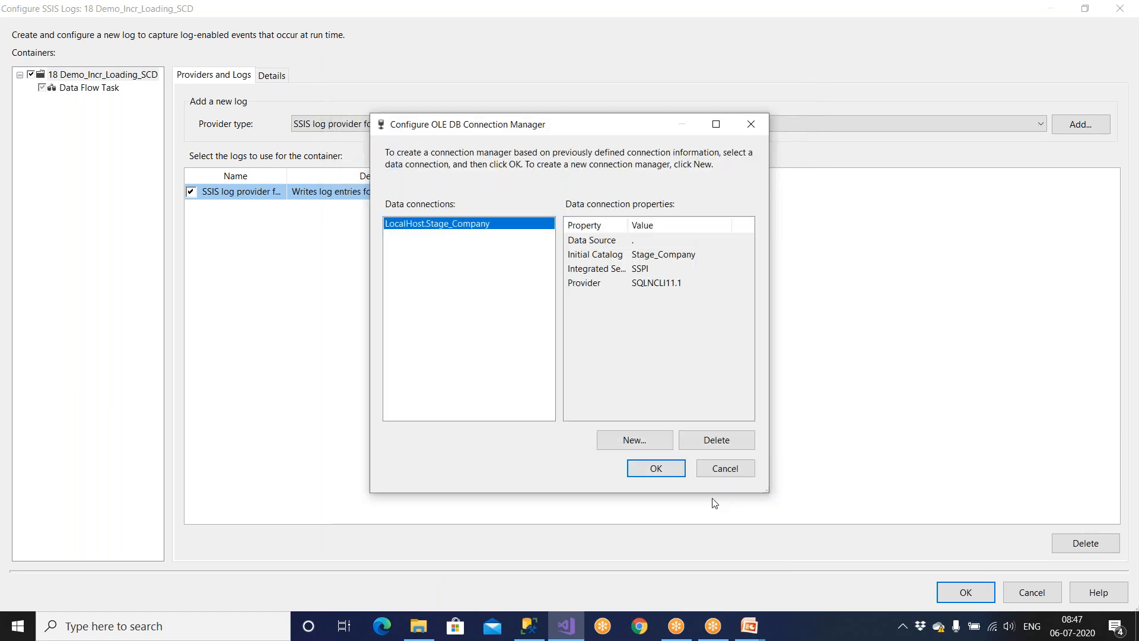
click(669, 471)
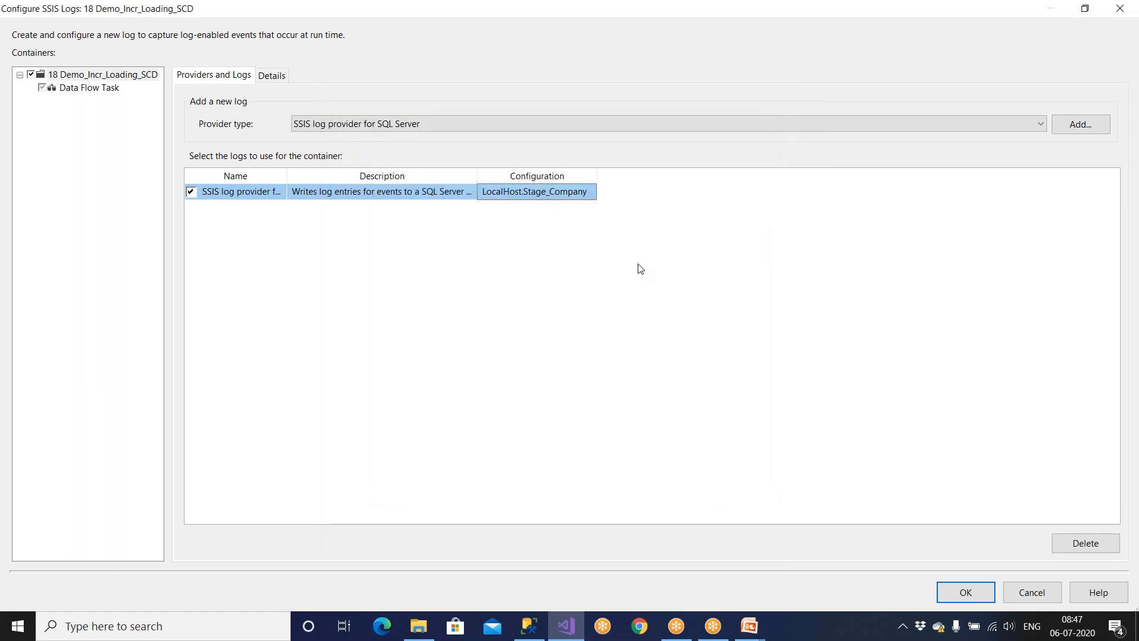
Add a Windows Event Log provider and leave both providers enabled.
click(381, 125)
click(386, 175)
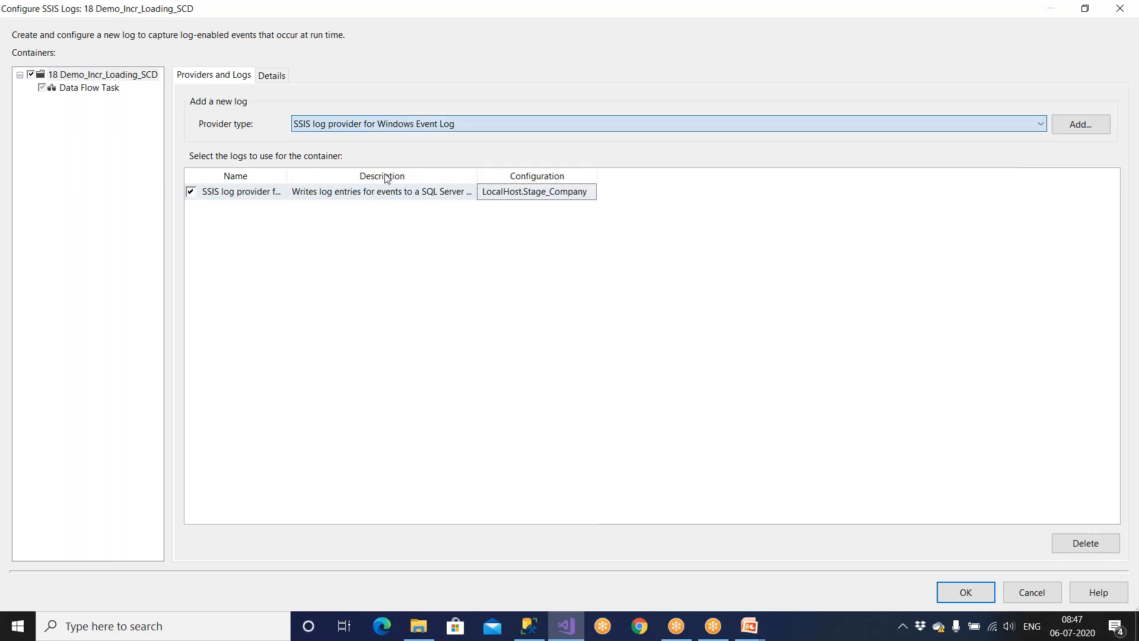
click(1072, 124)
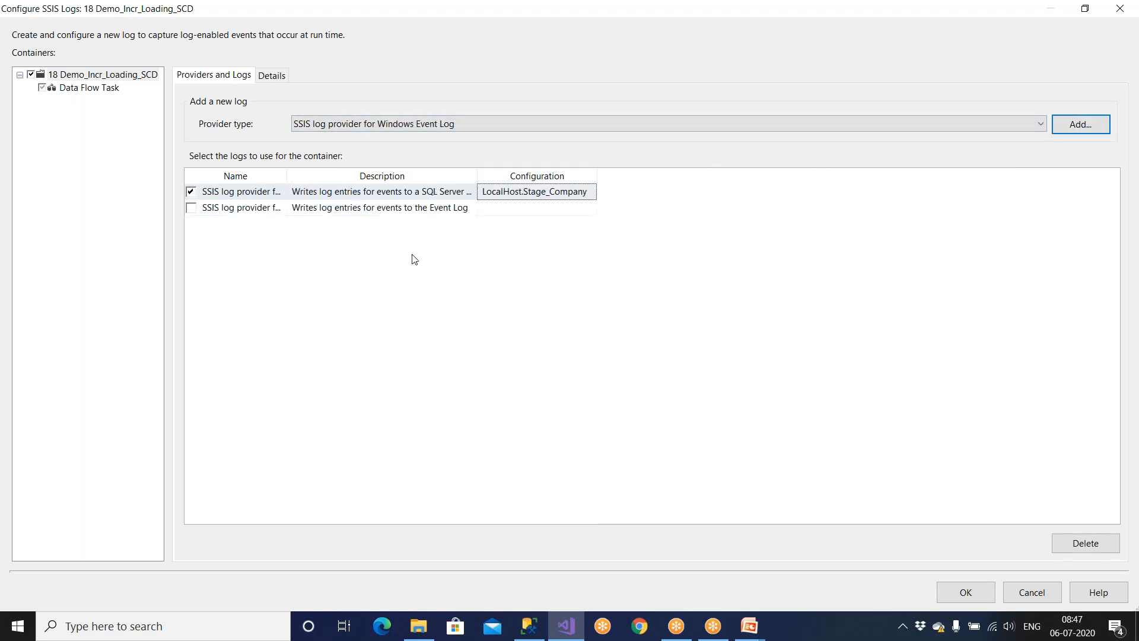
click(192, 209)
click(192, 193)
click(191, 207)
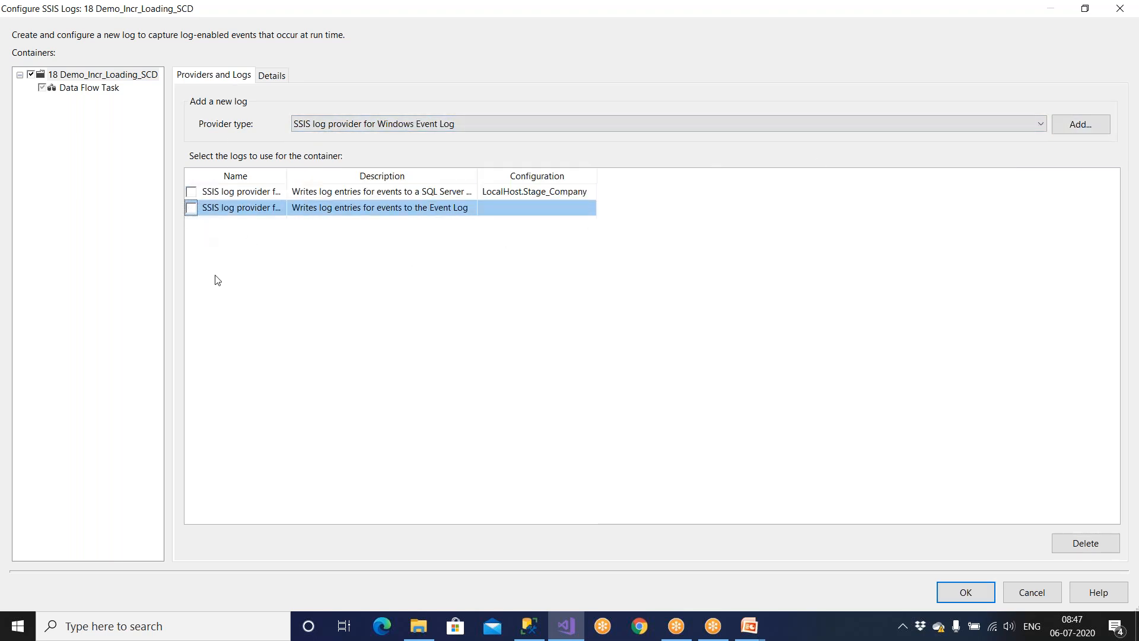
click(191, 191)
click(191, 208)
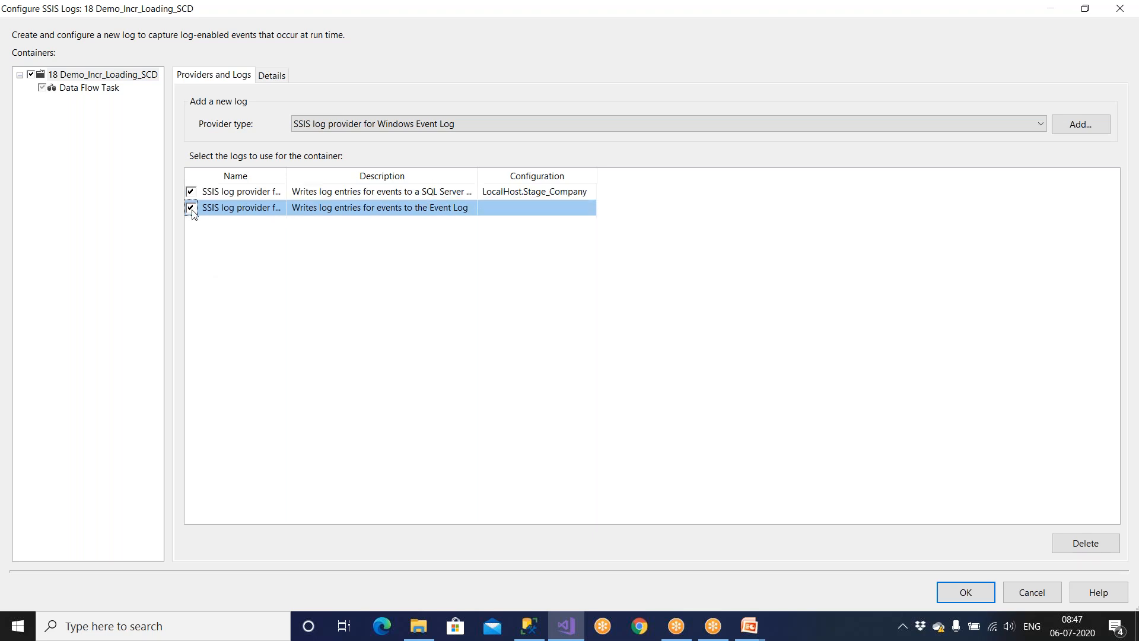
click(272, 76)
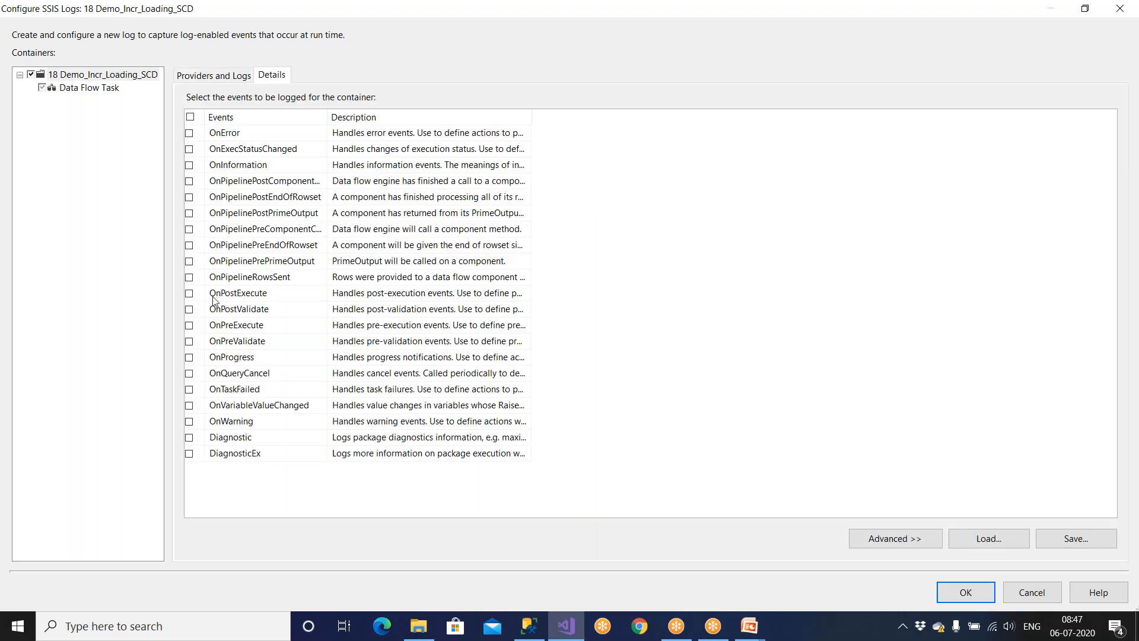
Log OnError and OnTaskFailed events, widening columns to read event and provider names.
click(189, 133)
click(190, 389)
drag(338, 117, 441, 116)
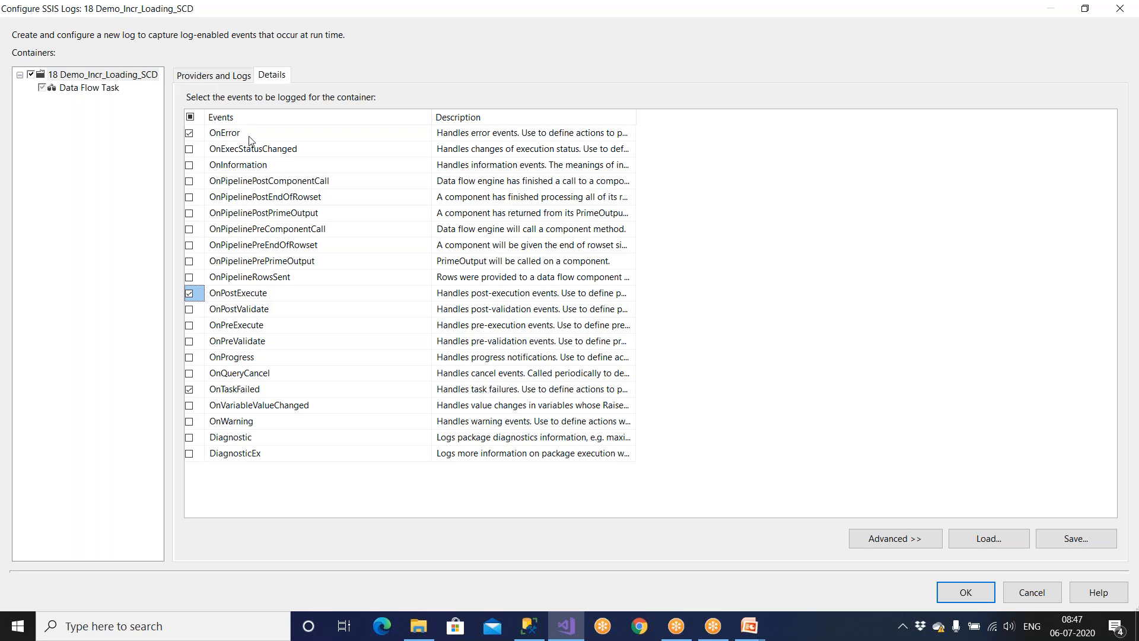
click(208, 76)
drag(285, 175, 526, 176)
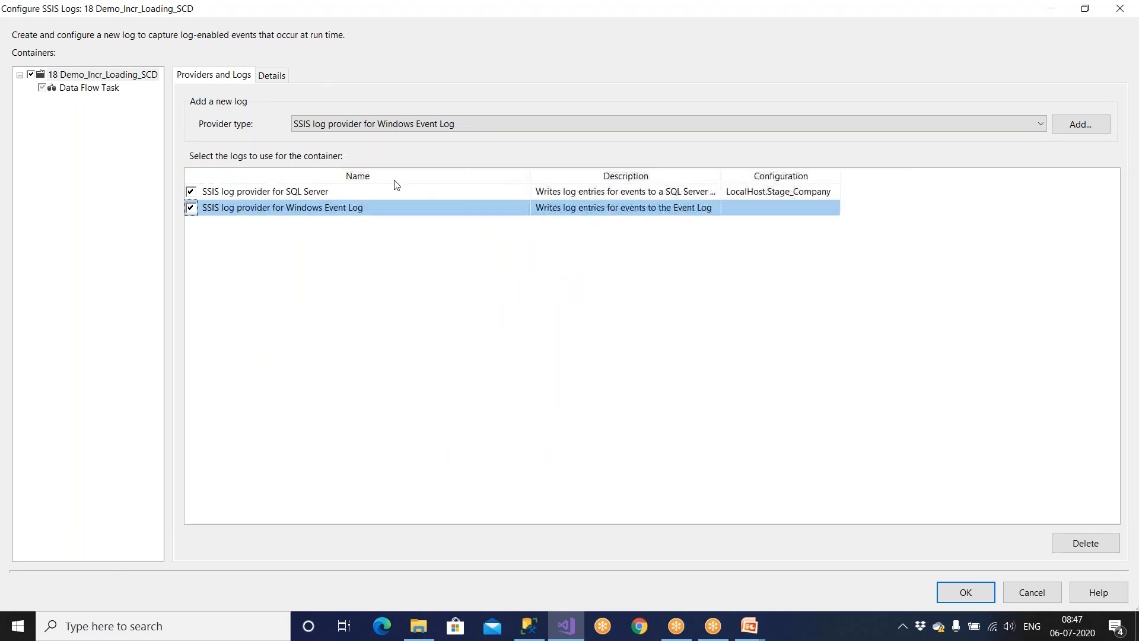
click(332, 192)
click(353, 208)
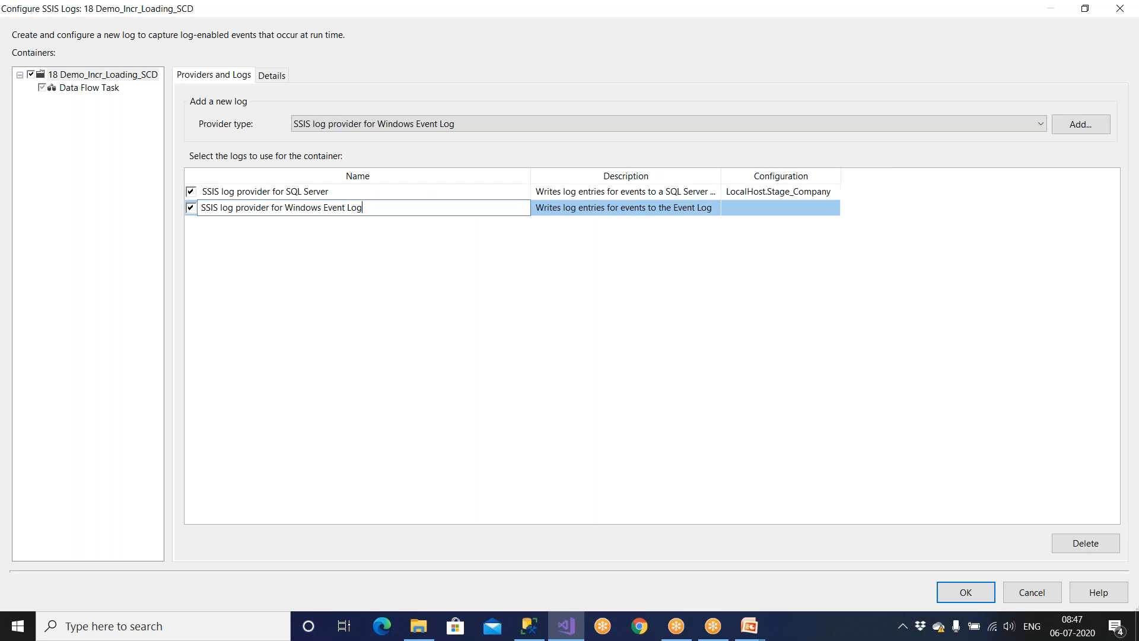
Accept the logging setup, save all packages, and open 17 Demo_Incr_Loading_Lkp.
click(974, 598)
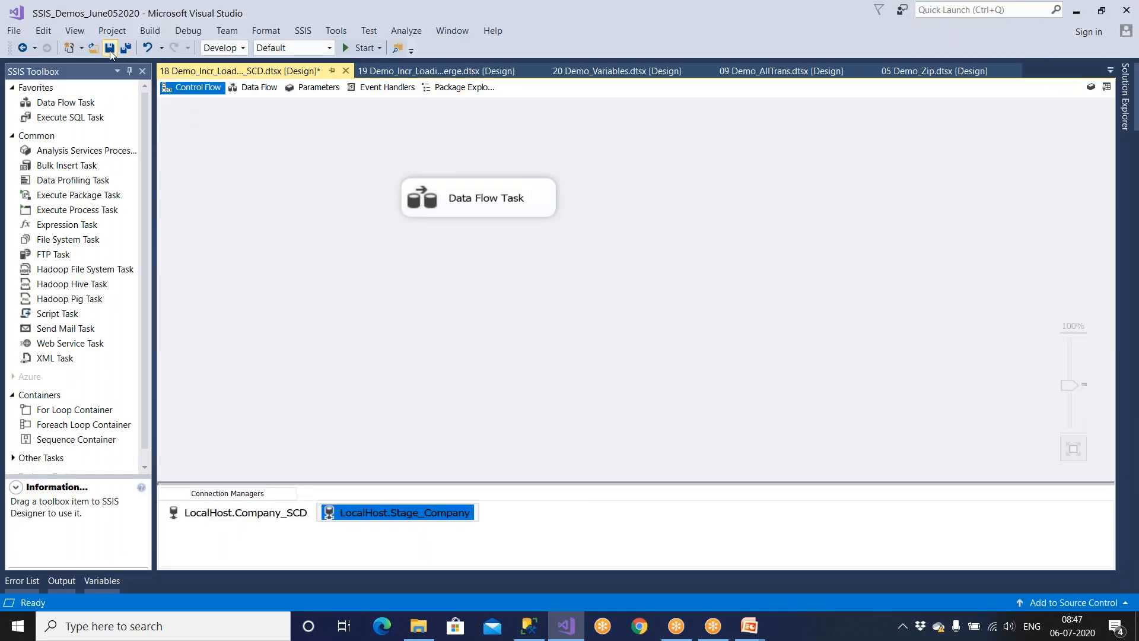
click(110, 50)
click(126, 48)
click(1126, 95)
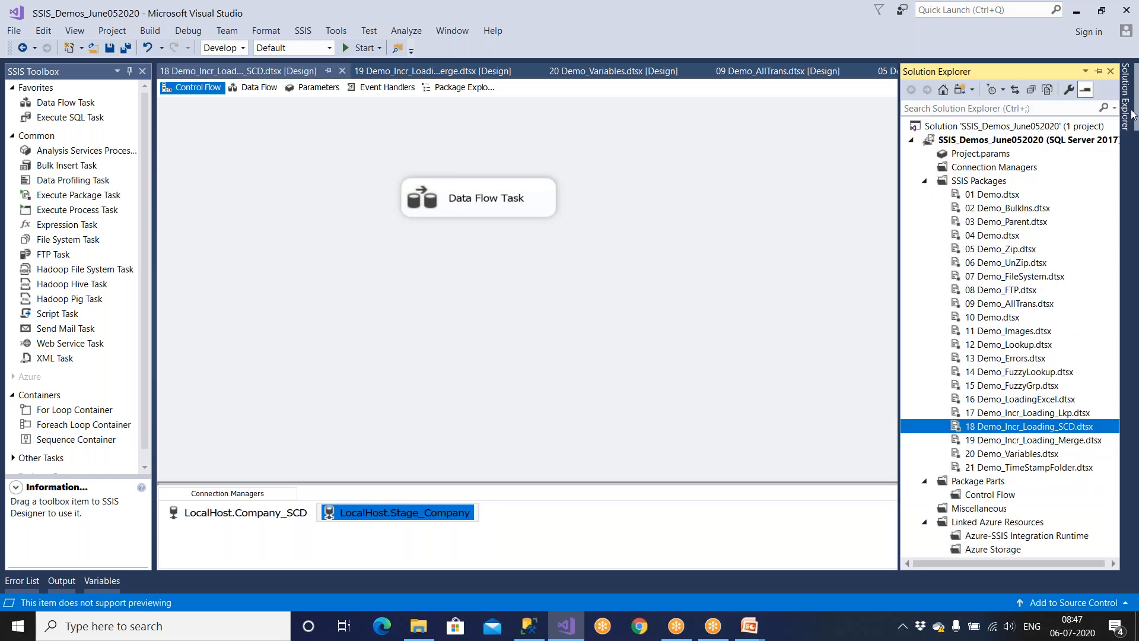
double_click(1047, 413)
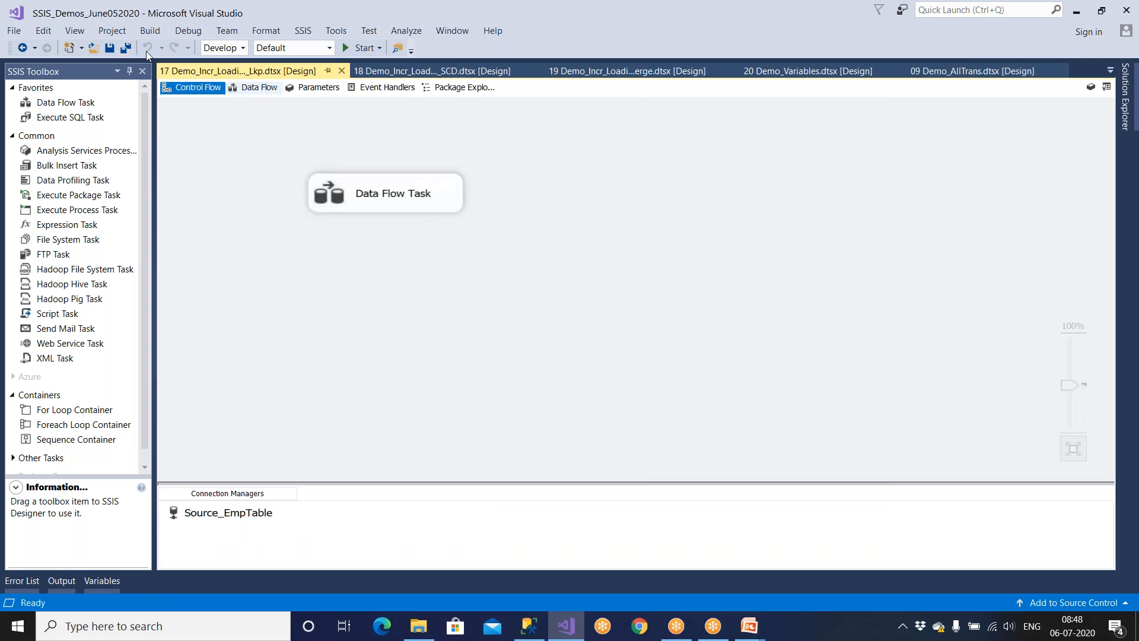
Save all and enable logging for the whole package 17 in the logging dialog.
click(125, 48)
click(303, 31)
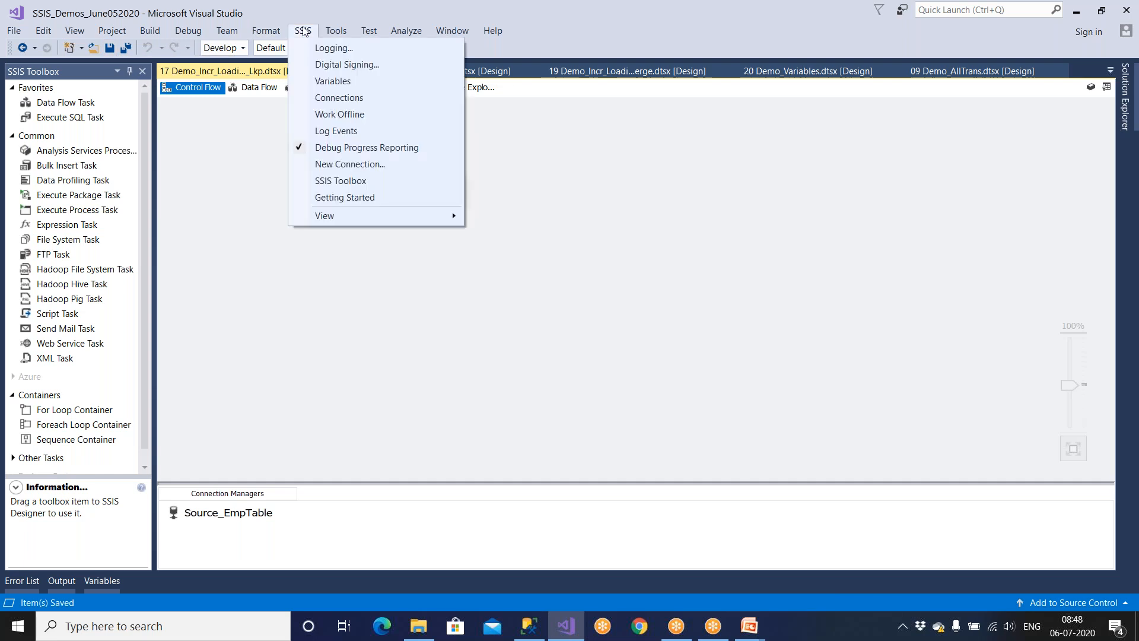
click(315, 48)
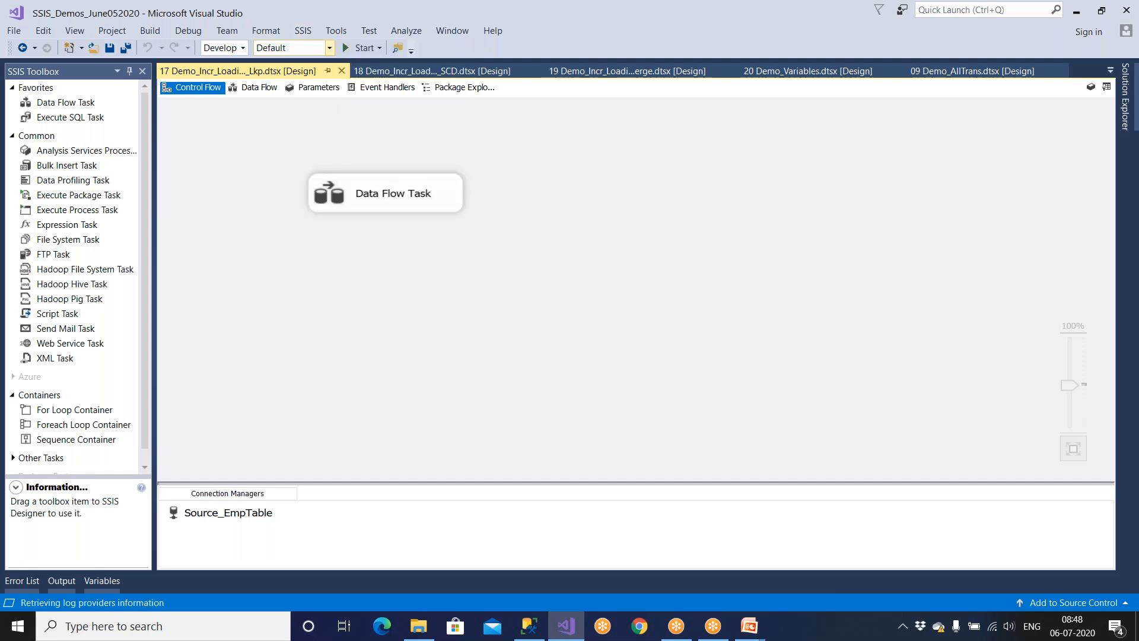
click(286, 152)
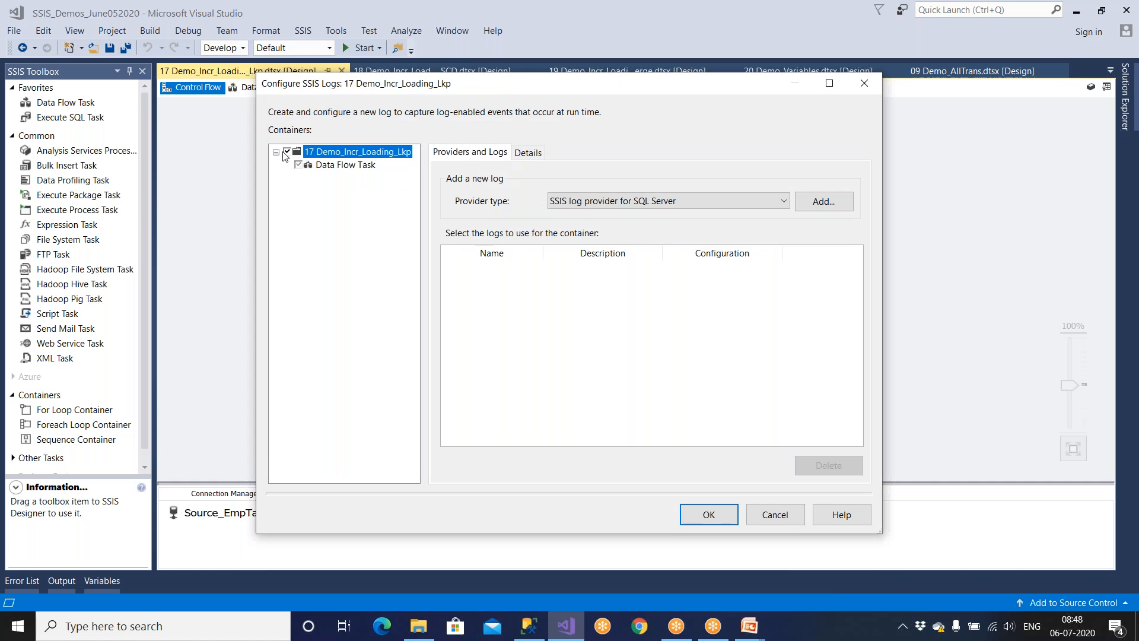
Add an enabled SQL Server log provider using LocalHost.Stage_Company.
click(613, 200)
click(623, 217)
click(831, 202)
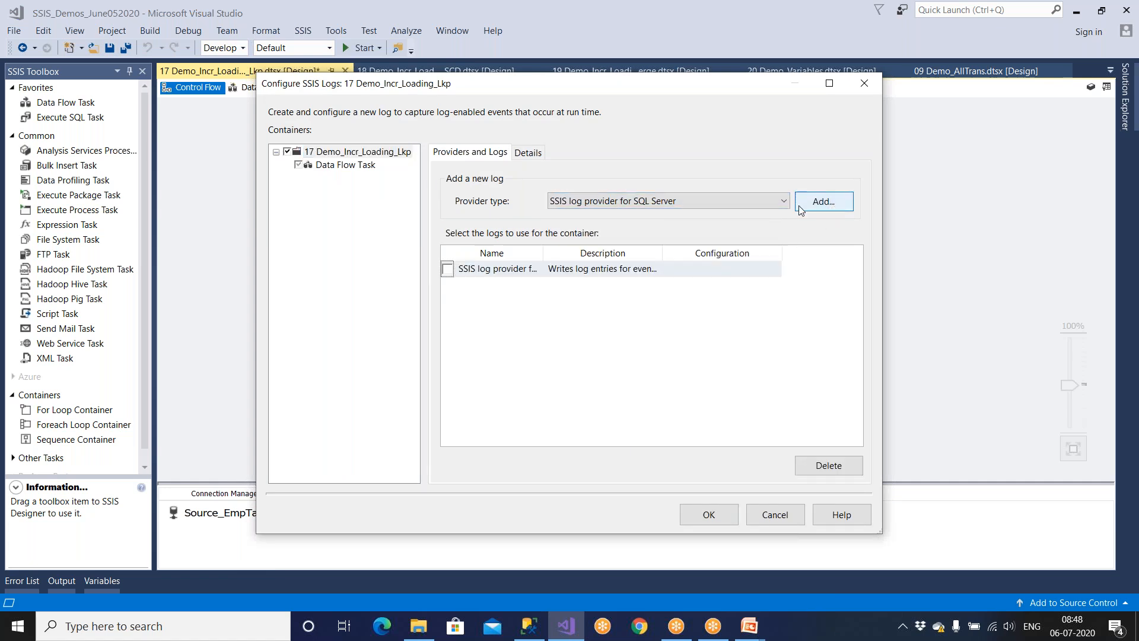
click(445, 270)
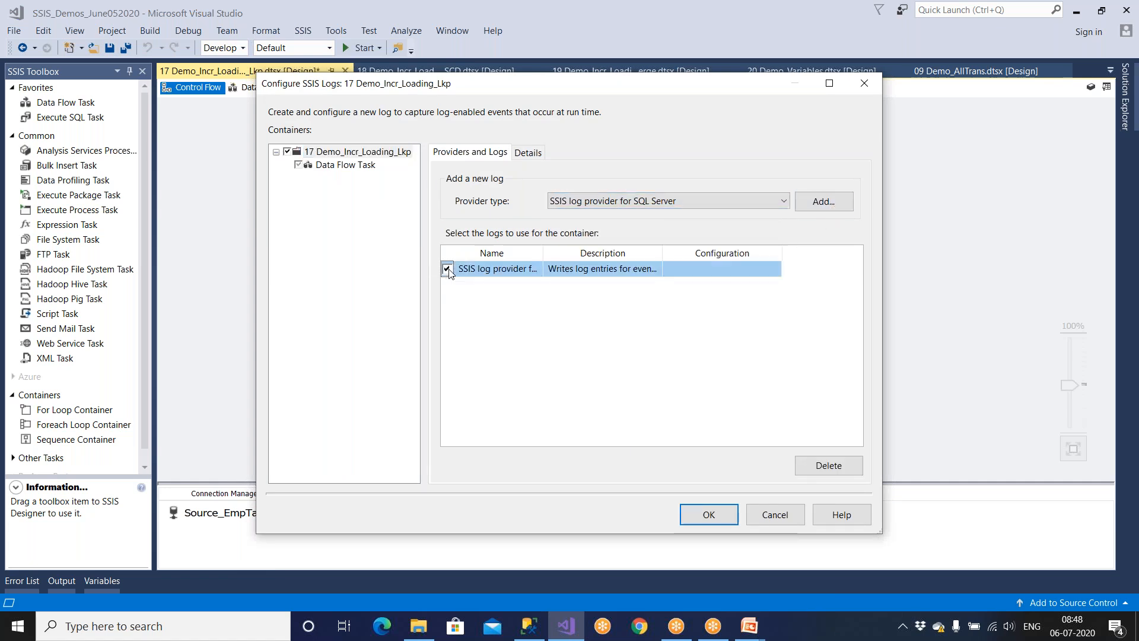
click(721, 270)
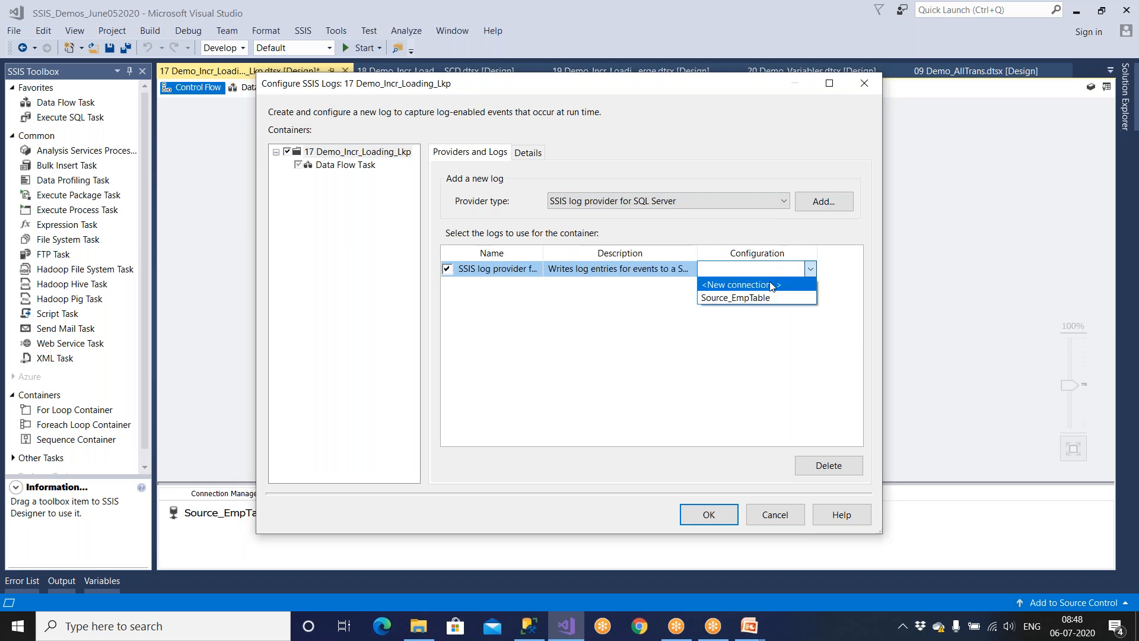
click(810, 270)
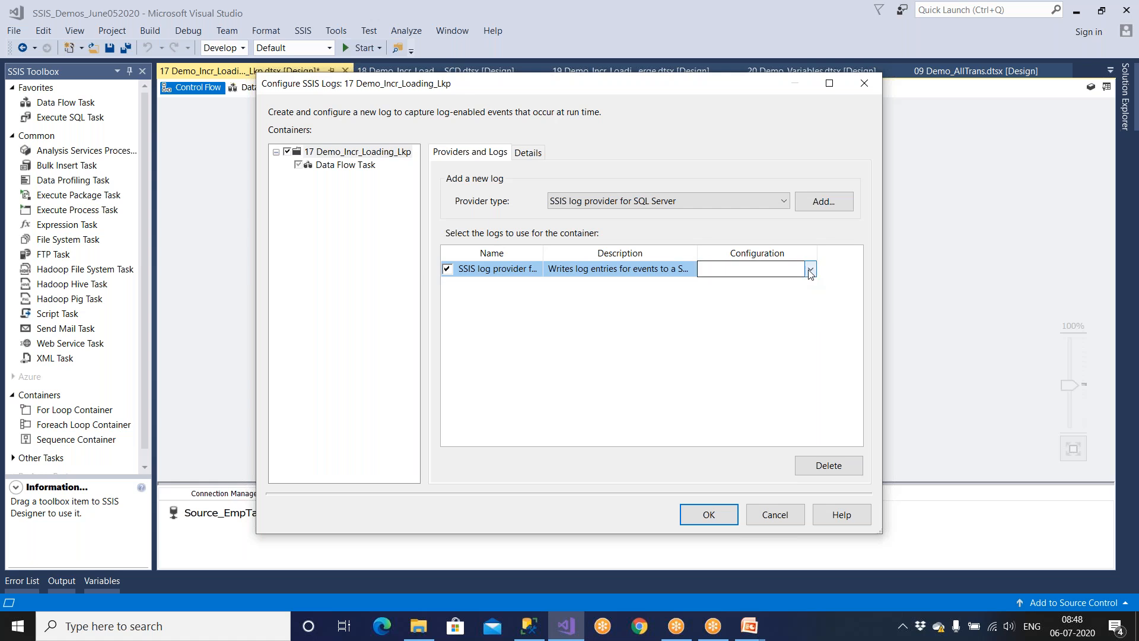
click(810, 271)
click(778, 285)
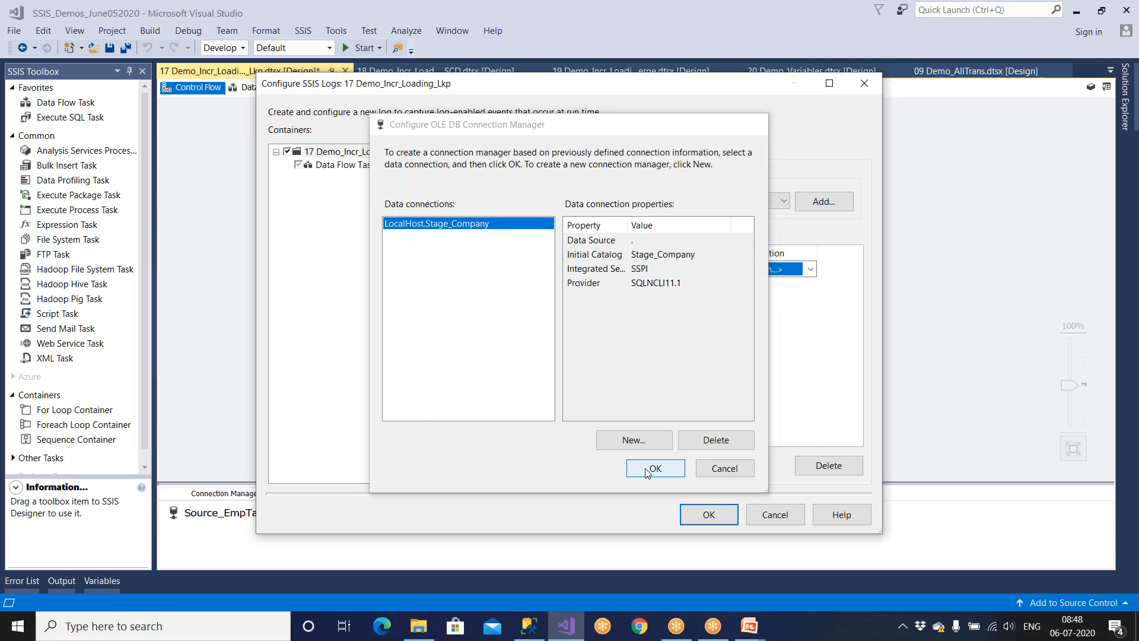
click(648, 469)
Add and enable a Windows Event Log provider.
click(617, 204)
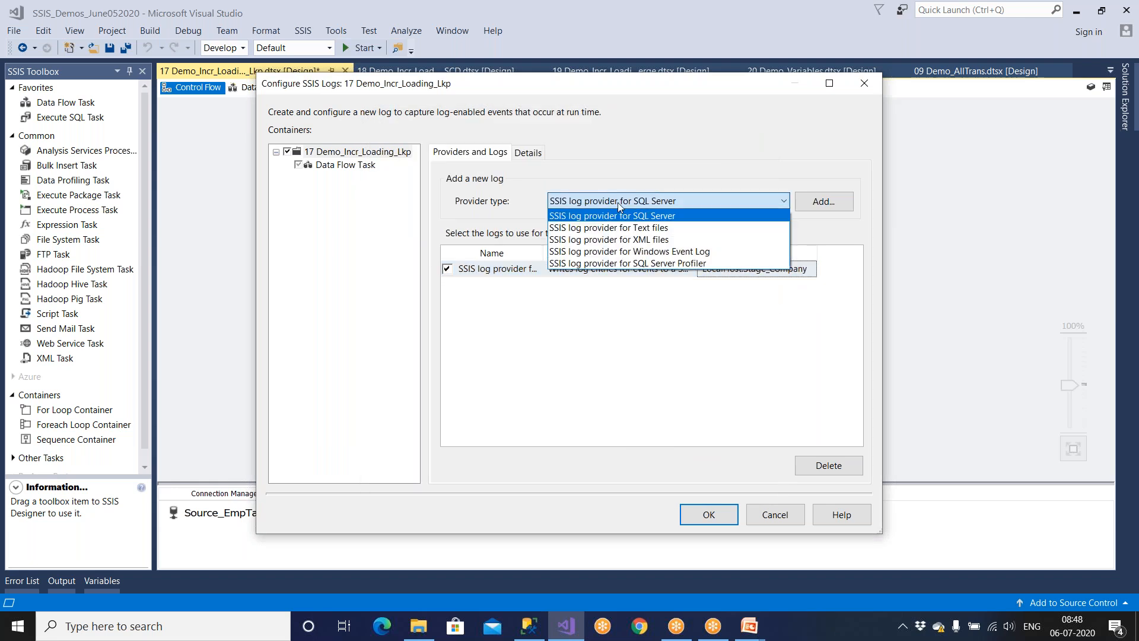
click(632, 251)
click(821, 207)
click(448, 285)
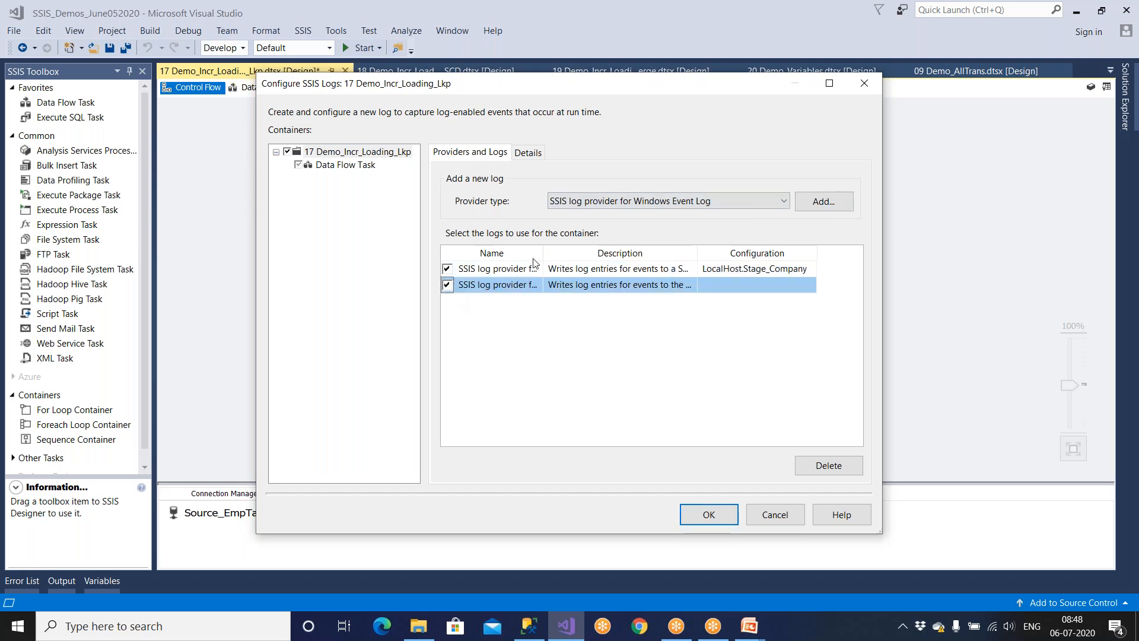
drag(545, 253, 639, 254)
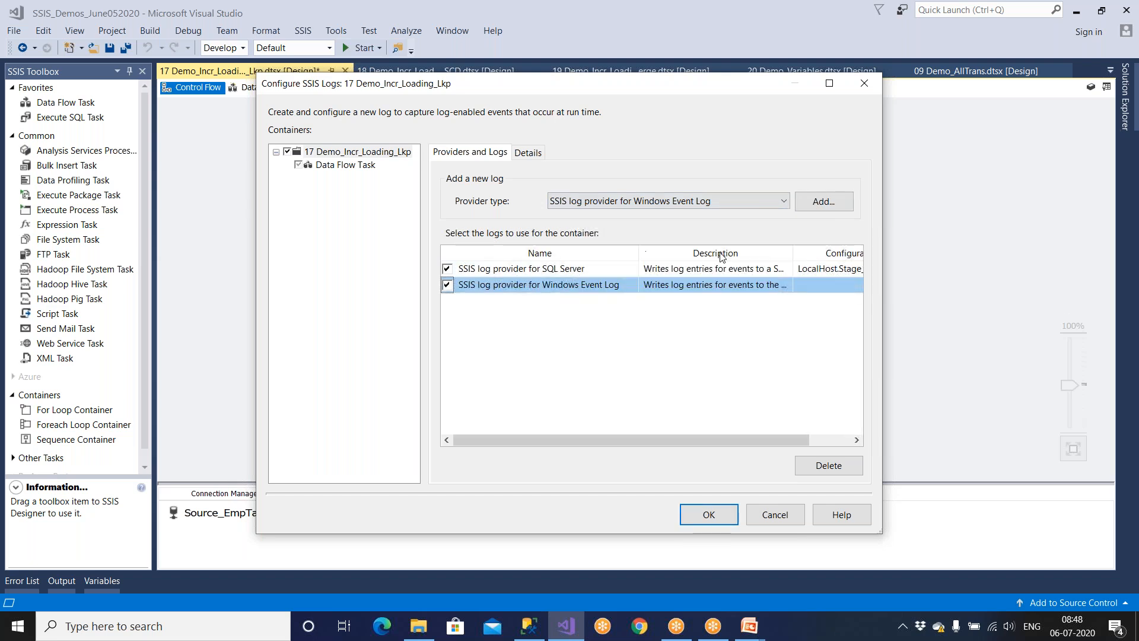
Check both providers' descriptions, then log OnError, OnTaskFailed and OnPostExecute events.
click(829, 83)
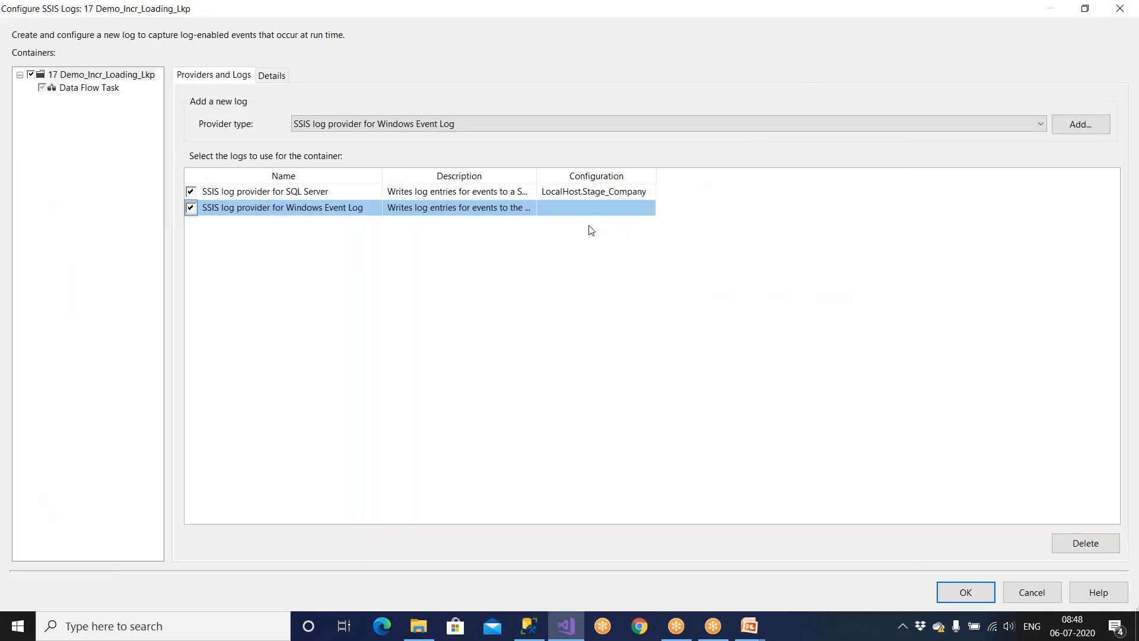
drag(537, 176, 675, 178)
click(573, 194)
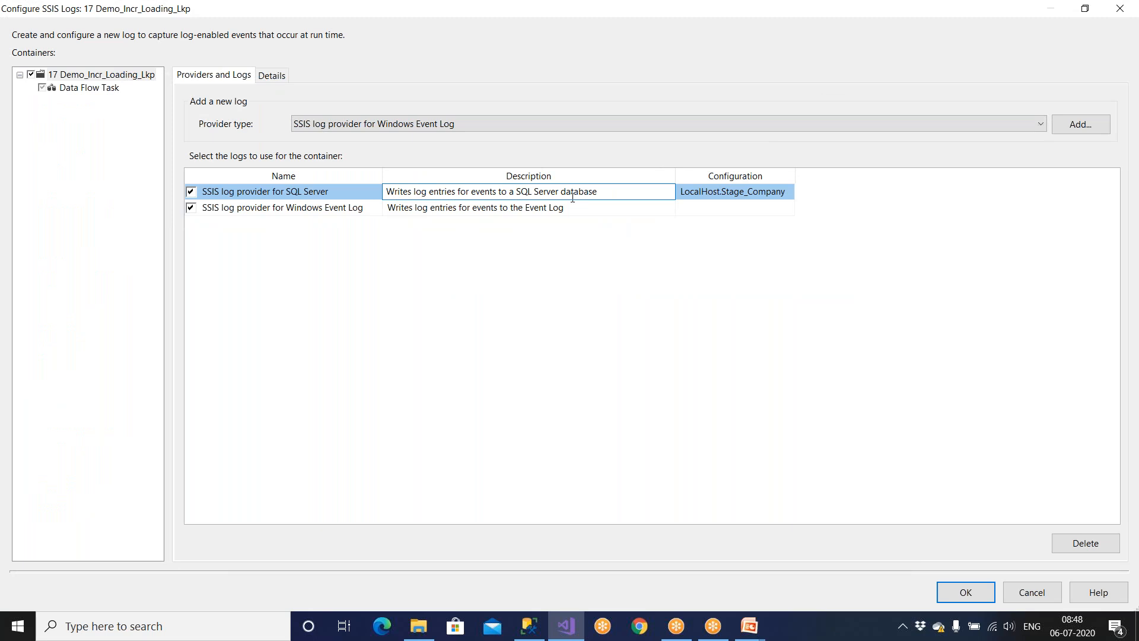
click(568, 211)
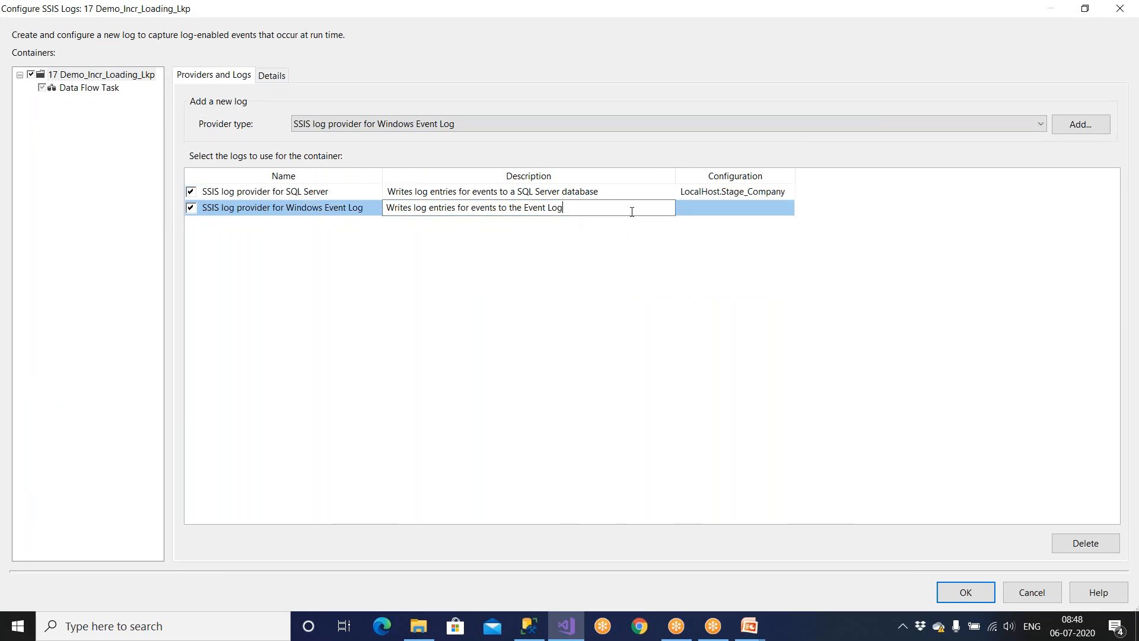
click(276, 77)
click(190, 133)
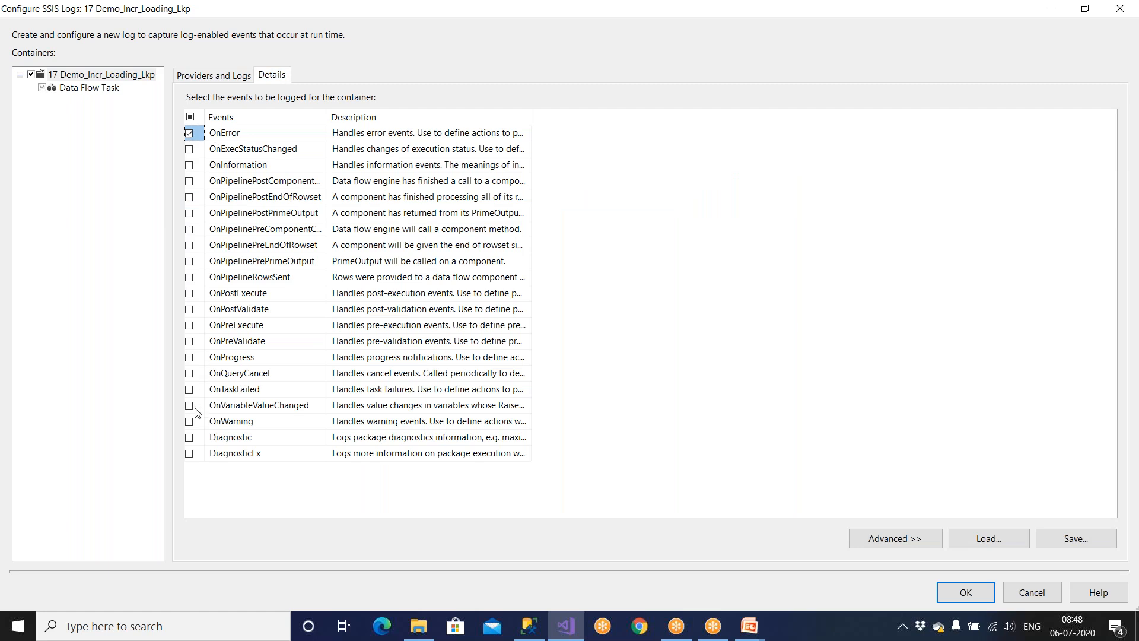
click(190, 389)
click(196, 295)
Review the provider types and chosen events again, then confirm the logging configuration.
click(232, 80)
click(475, 123)
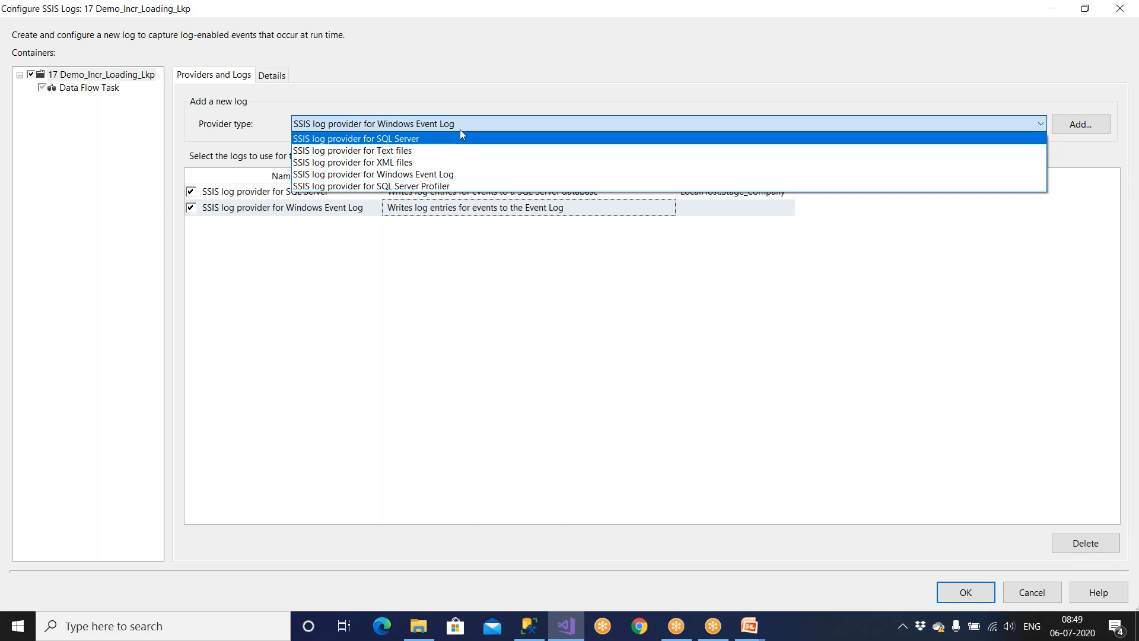
click(260, 81)
click(267, 77)
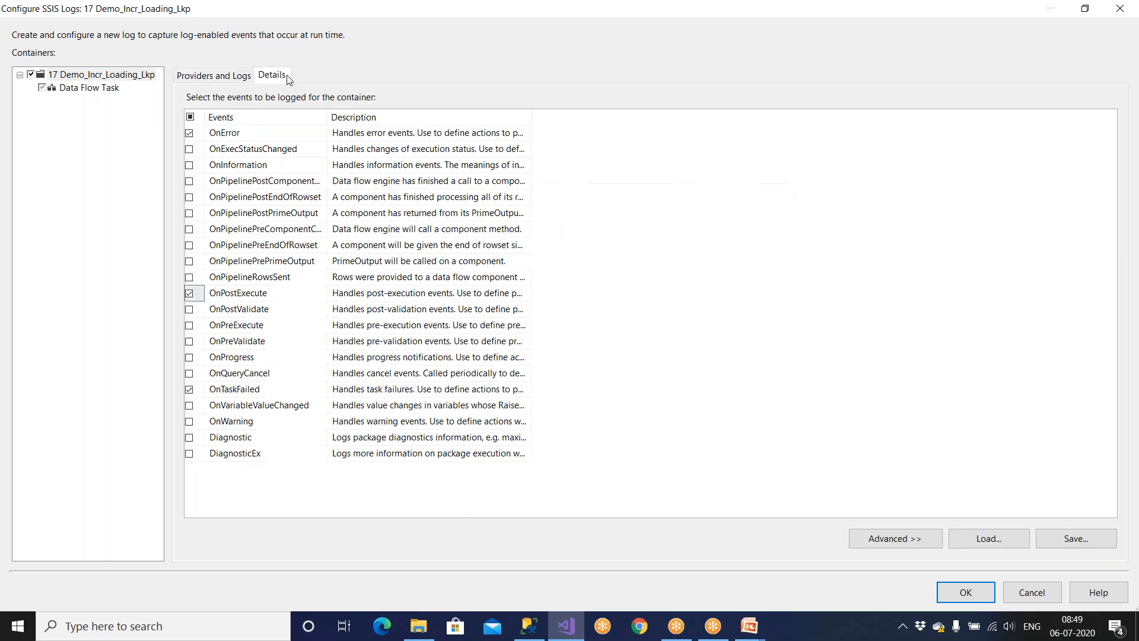
click(216, 81)
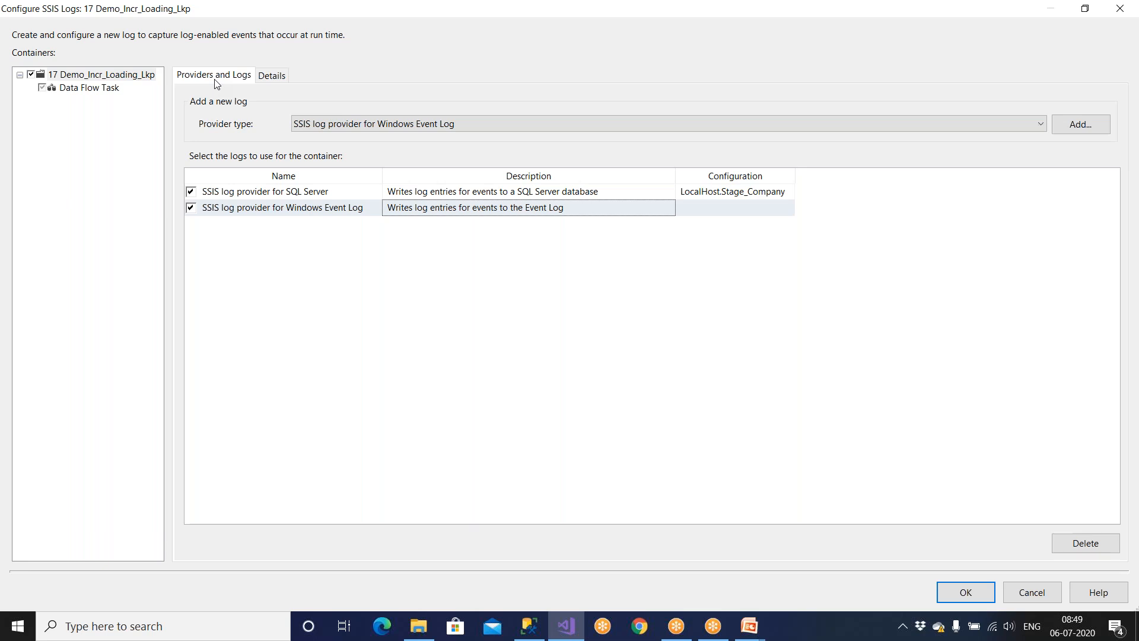
click(374, 123)
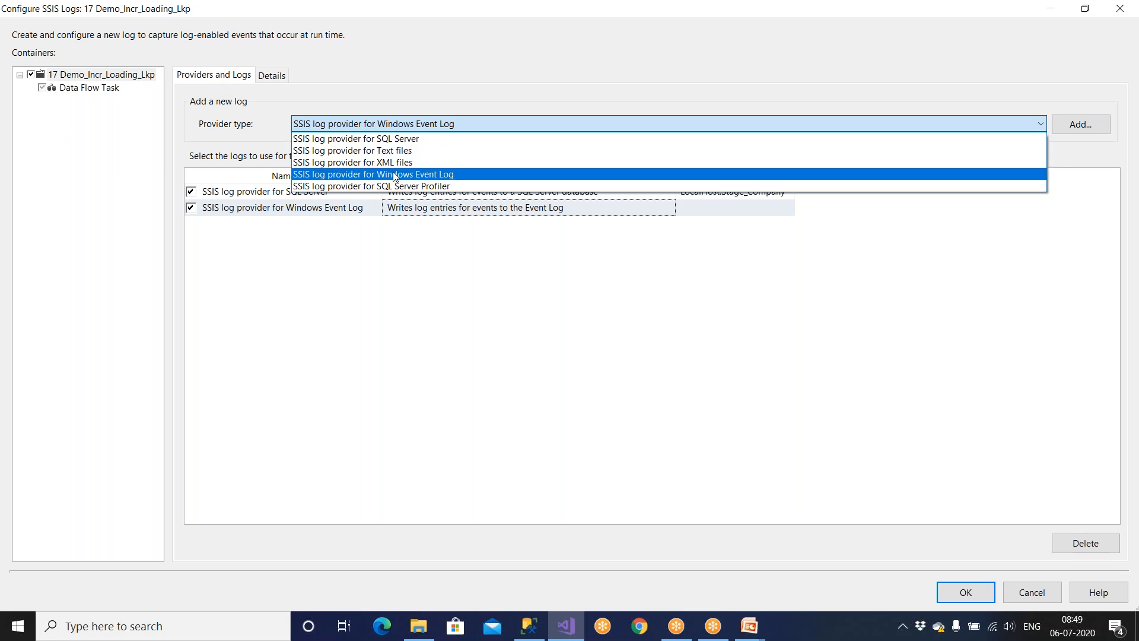
click(400, 123)
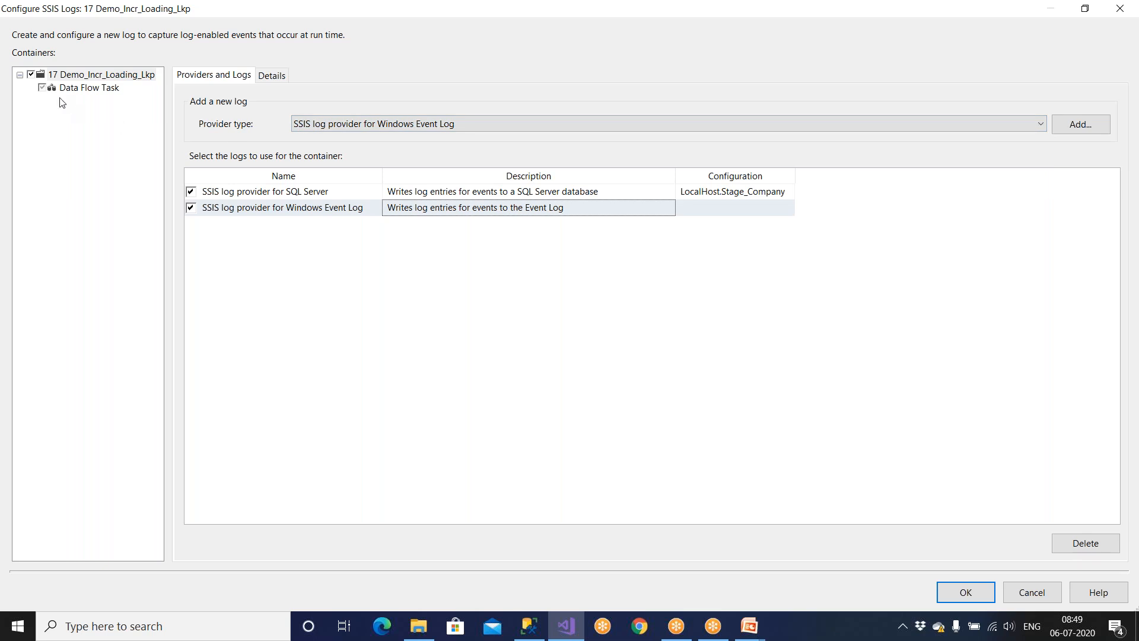
click(273, 75)
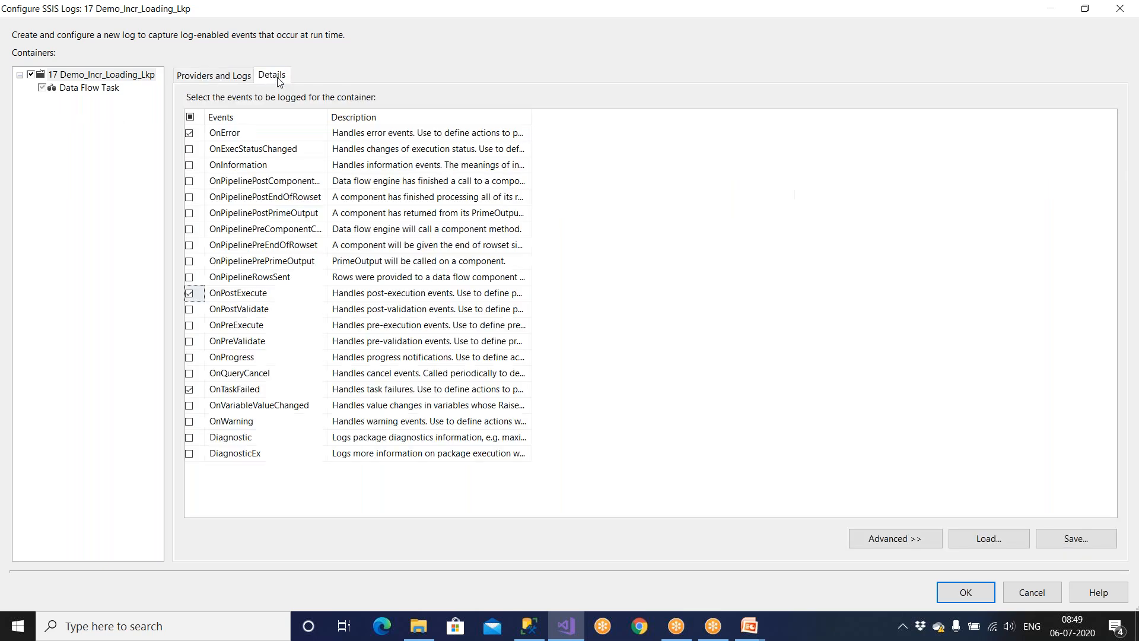
click(959, 592)
Save the package, view its event handlers, and review logged events without changes.
click(109, 49)
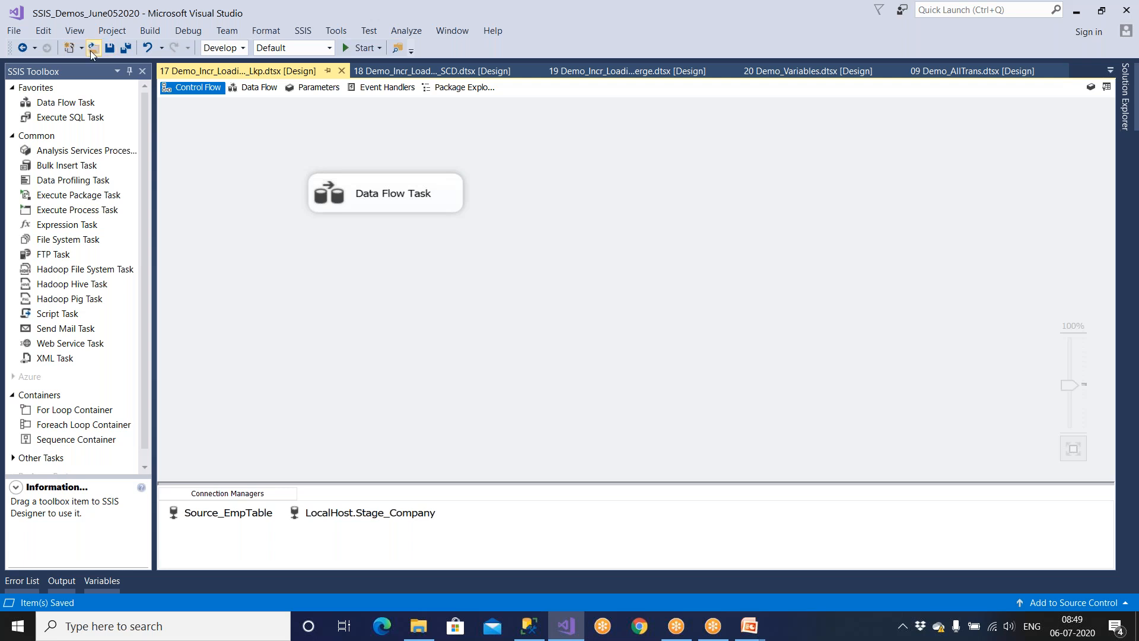
click(391, 87)
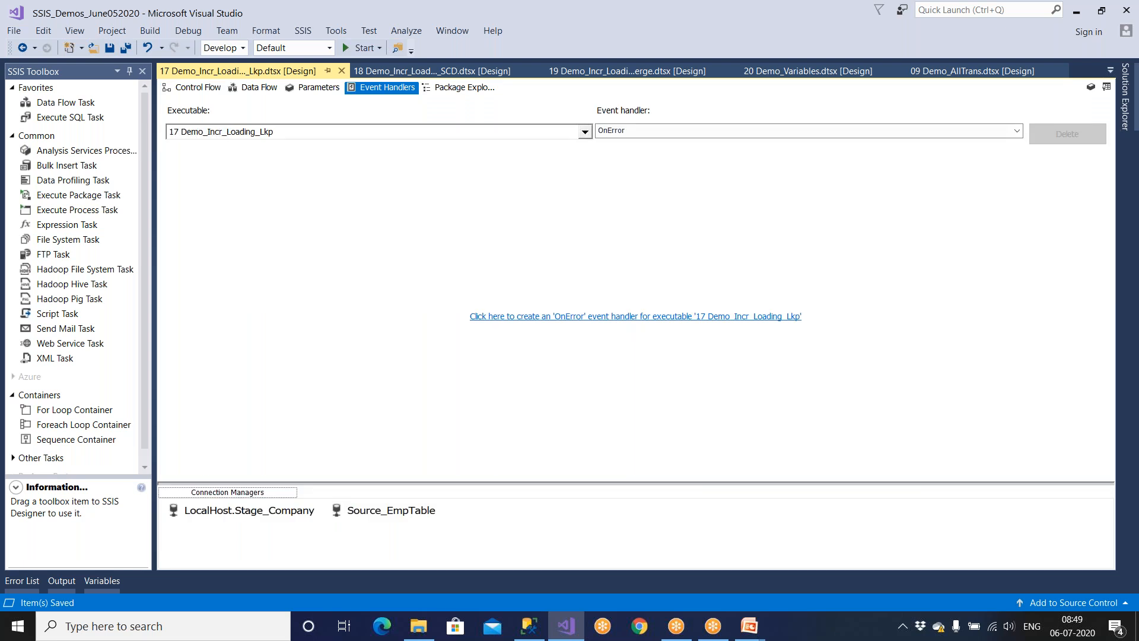
click(303, 31)
click(323, 51)
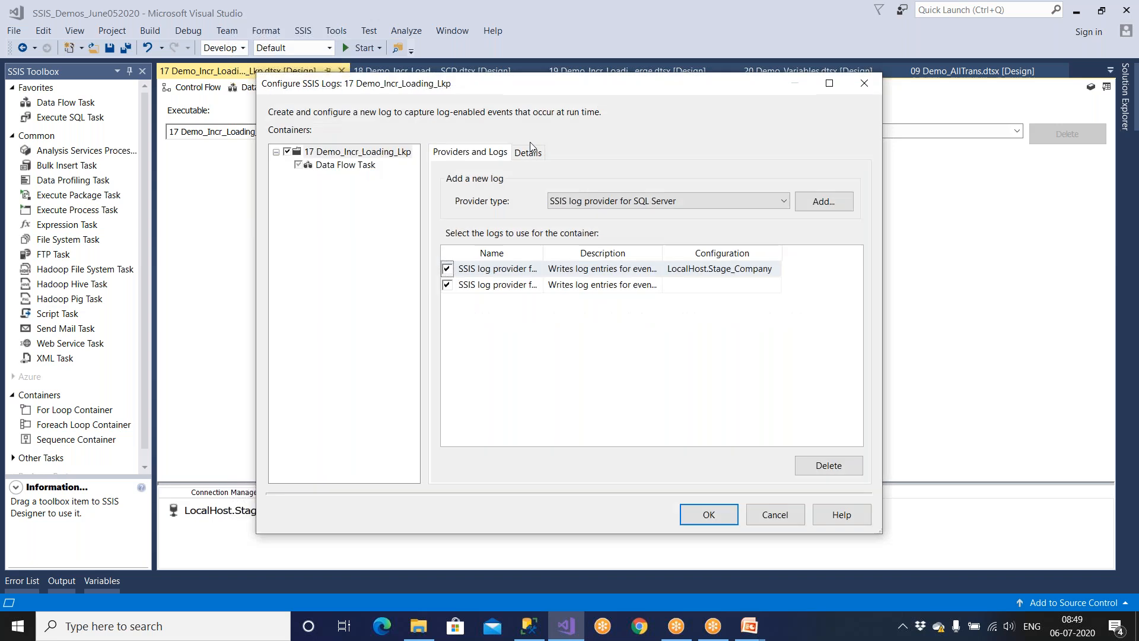
click(537, 154)
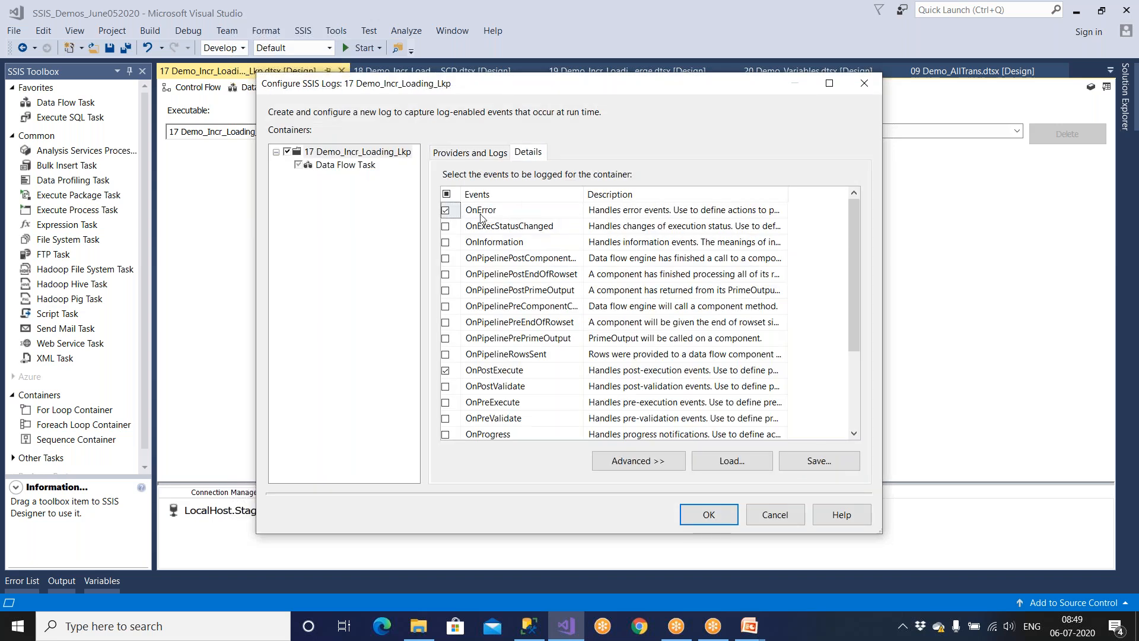
click(756, 511)
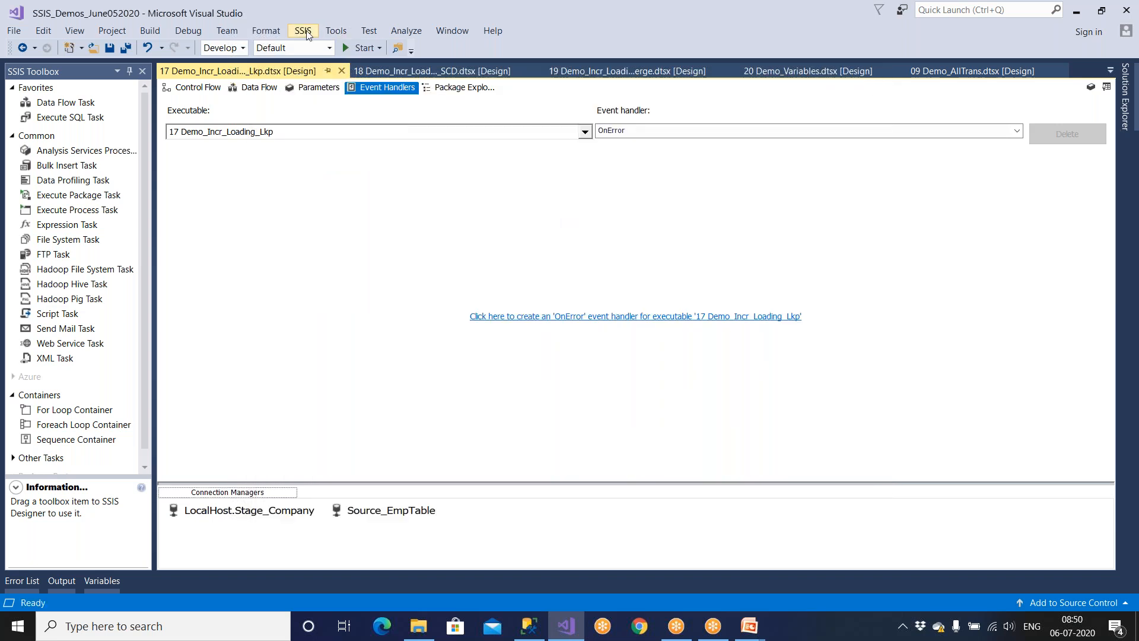
Reopen the logging settings to read provider names and events, then close unchanged.
click(305, 30)
click(321, 46)
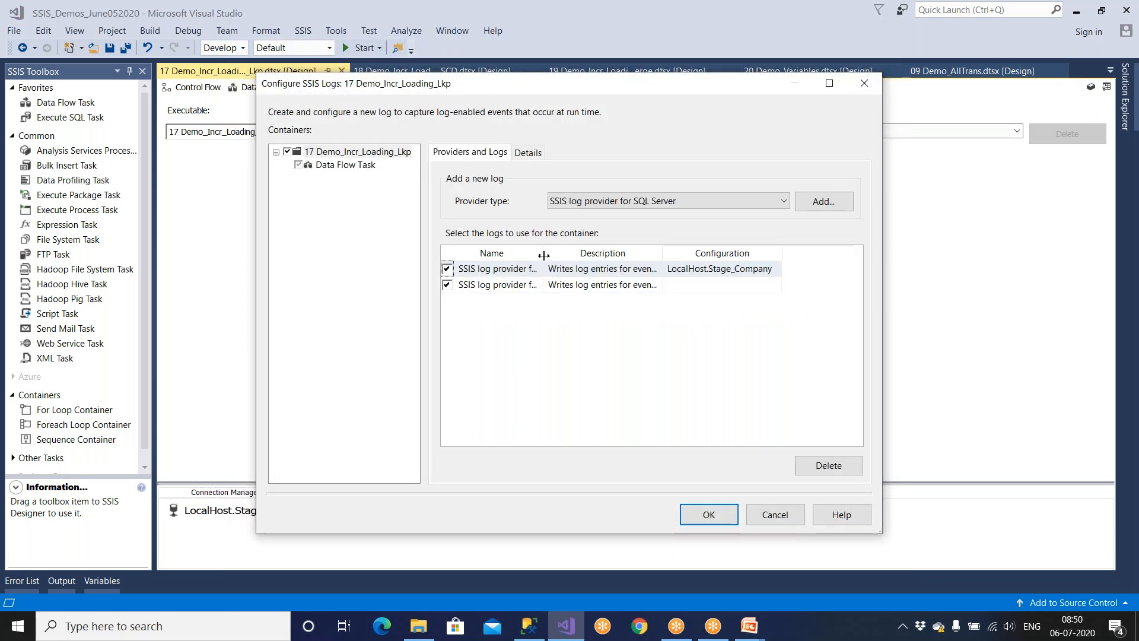
drag(544, 255, 657, 255)
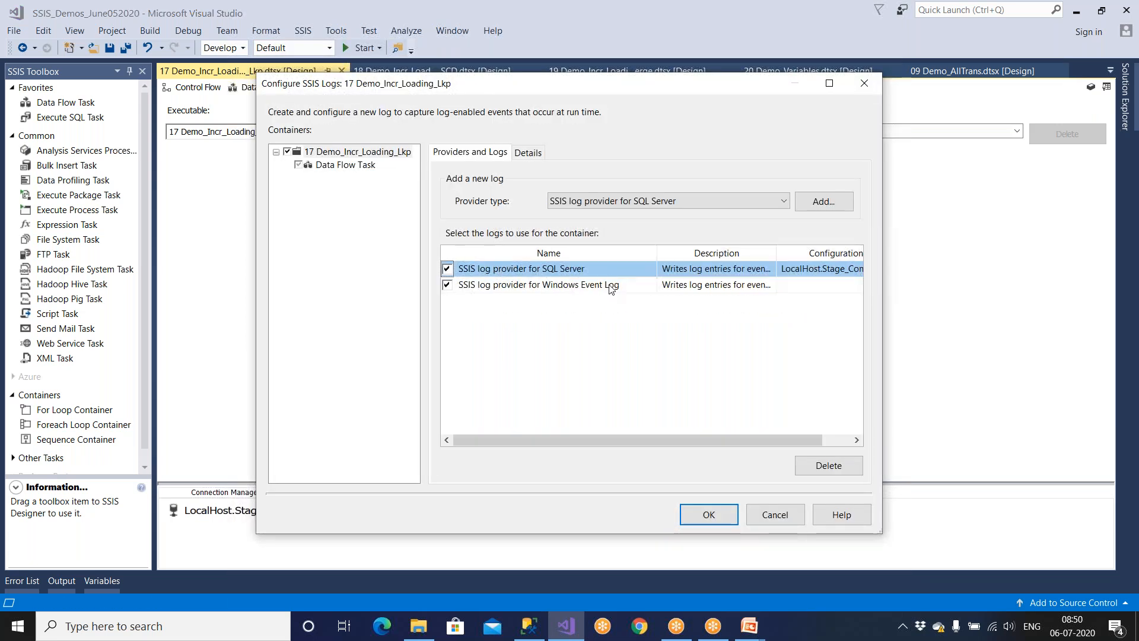
click(531, 154)
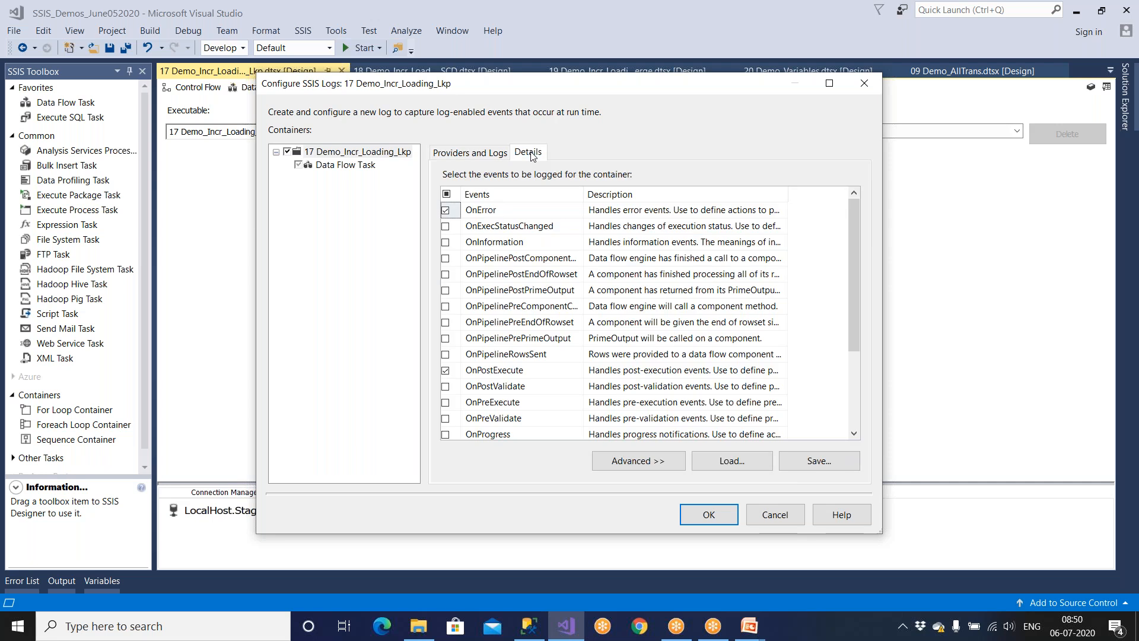
click(473, 154)
click(550, 285)
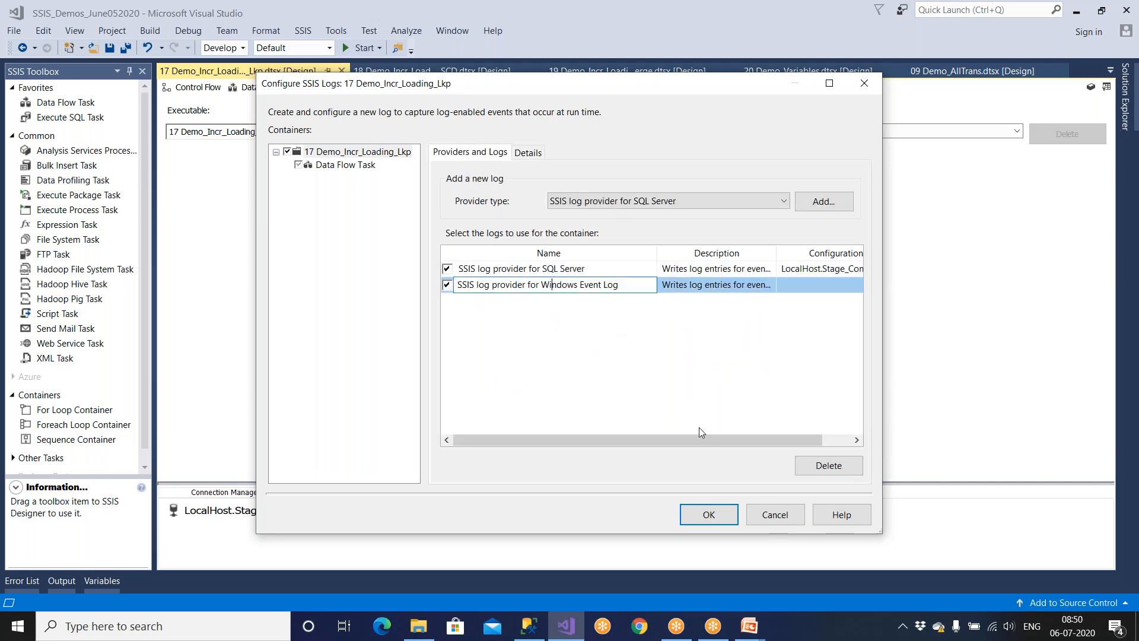
click(774, 514)
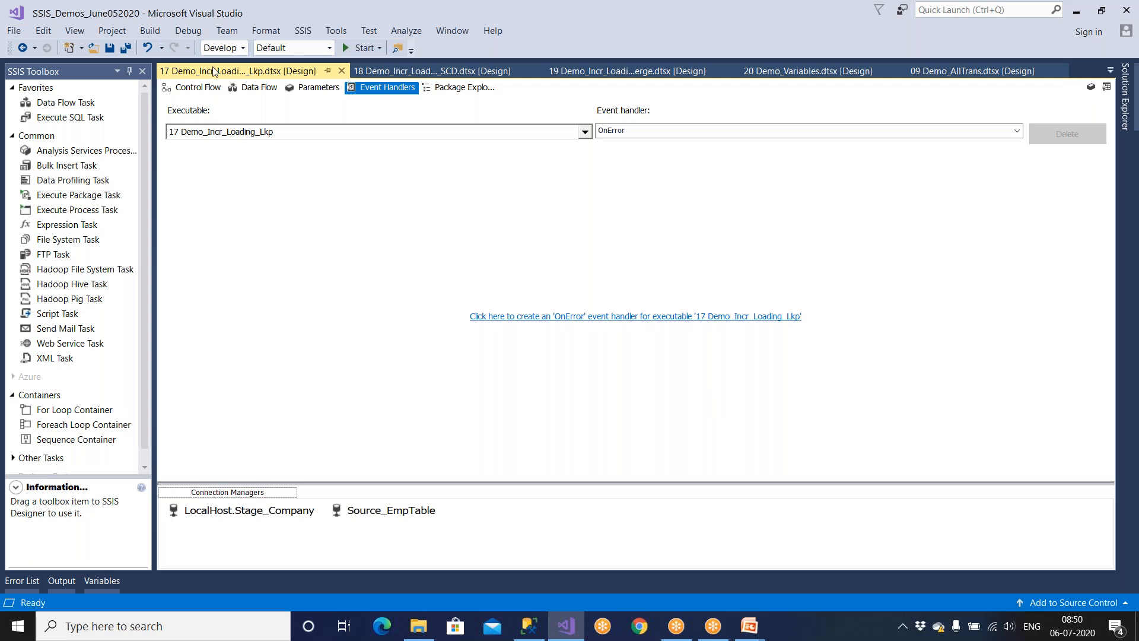
click(299, 34)
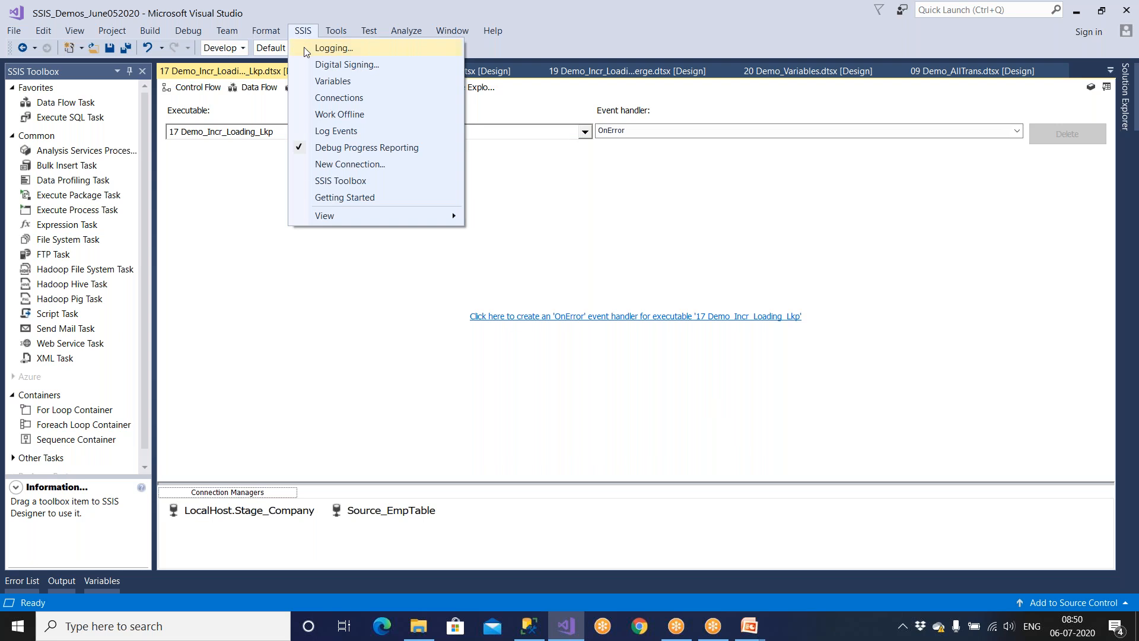
click(305, 50)
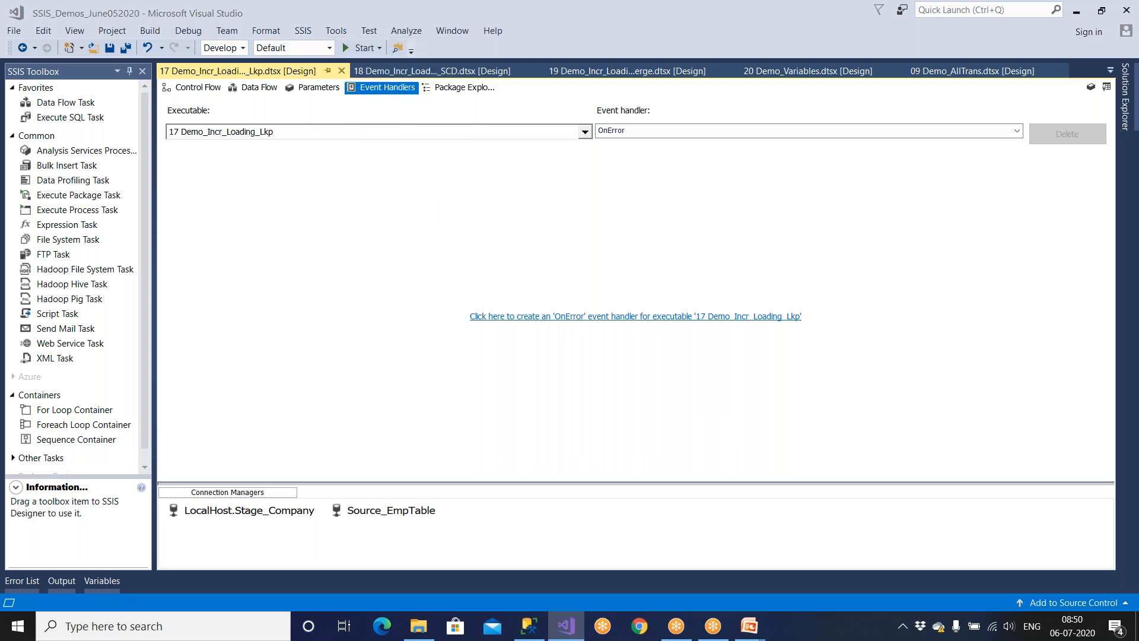
click(770, 515)
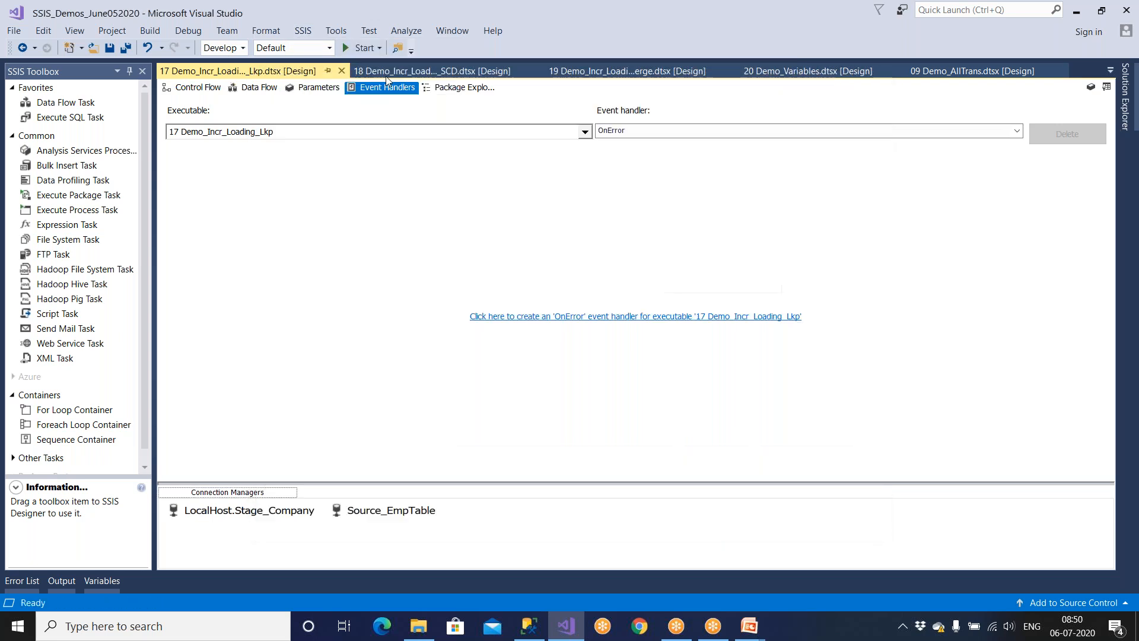
click(206, 90)
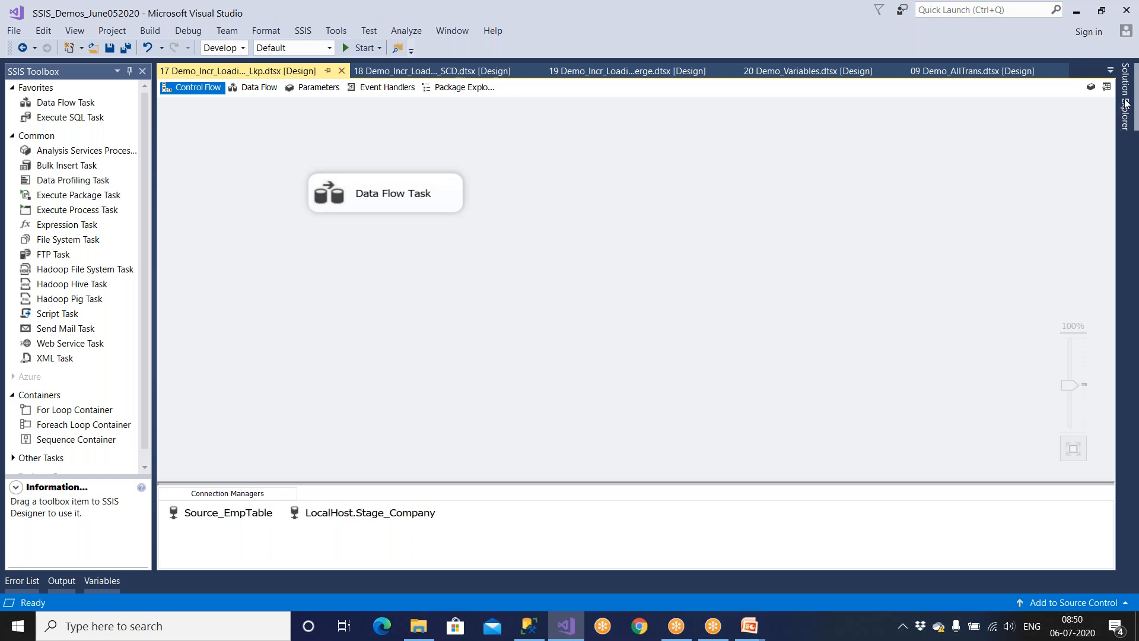
mouse_move(1124, 104)
click(1029, 414)
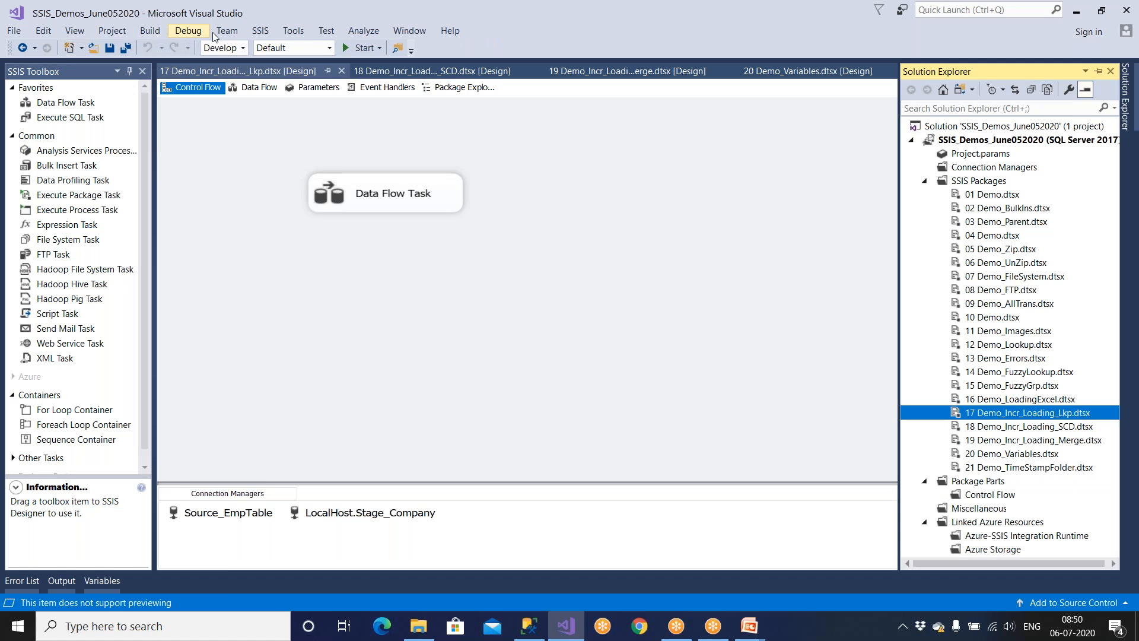
click(260, 31)
click(305, 144)
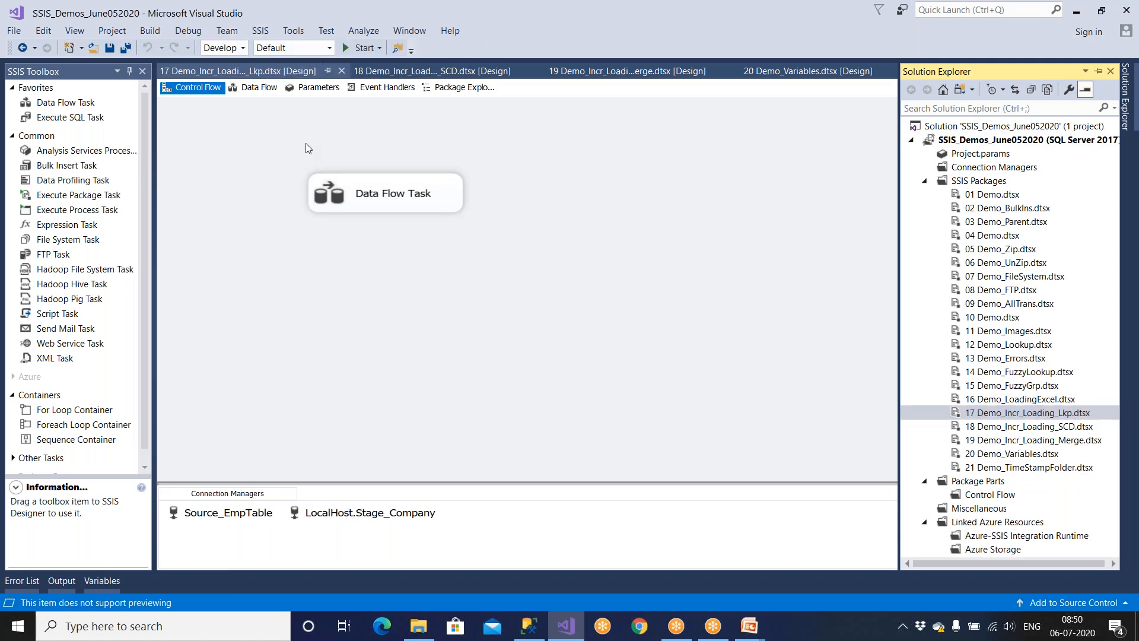
click(268, 33)
click(367, 205)
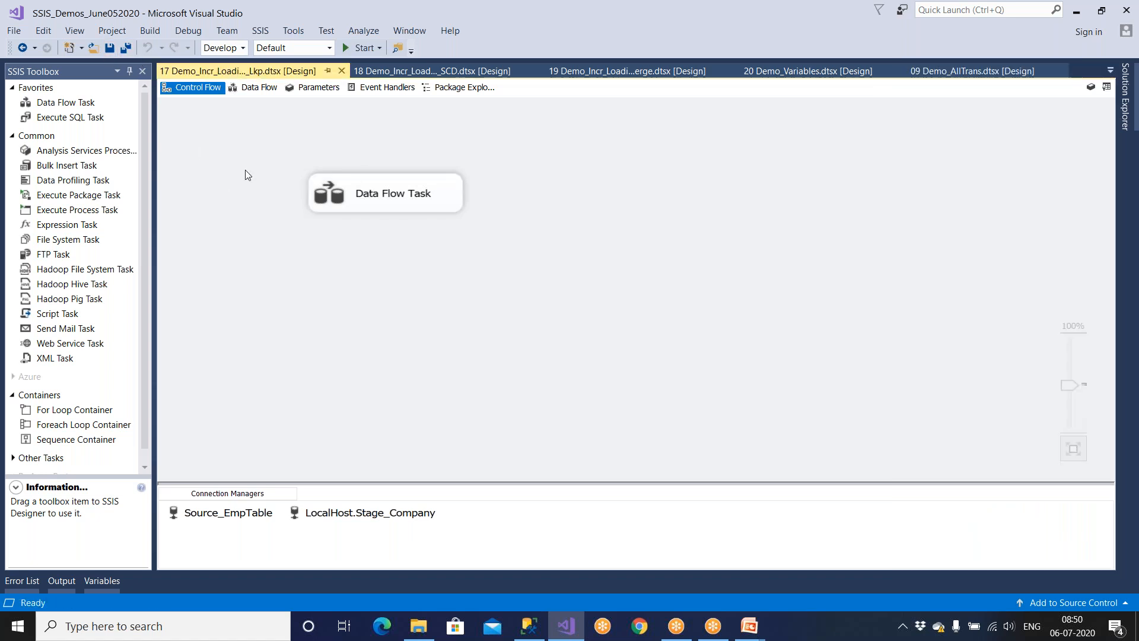
click(304, 31)
click(324, 47)
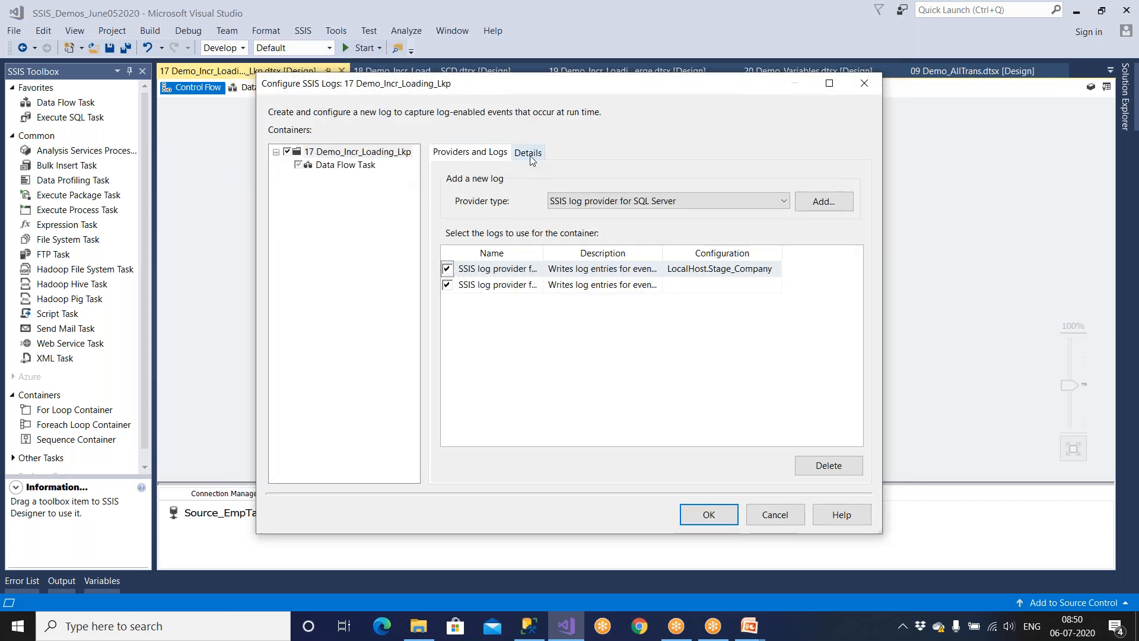
click(531, 153)
click(767, 517)
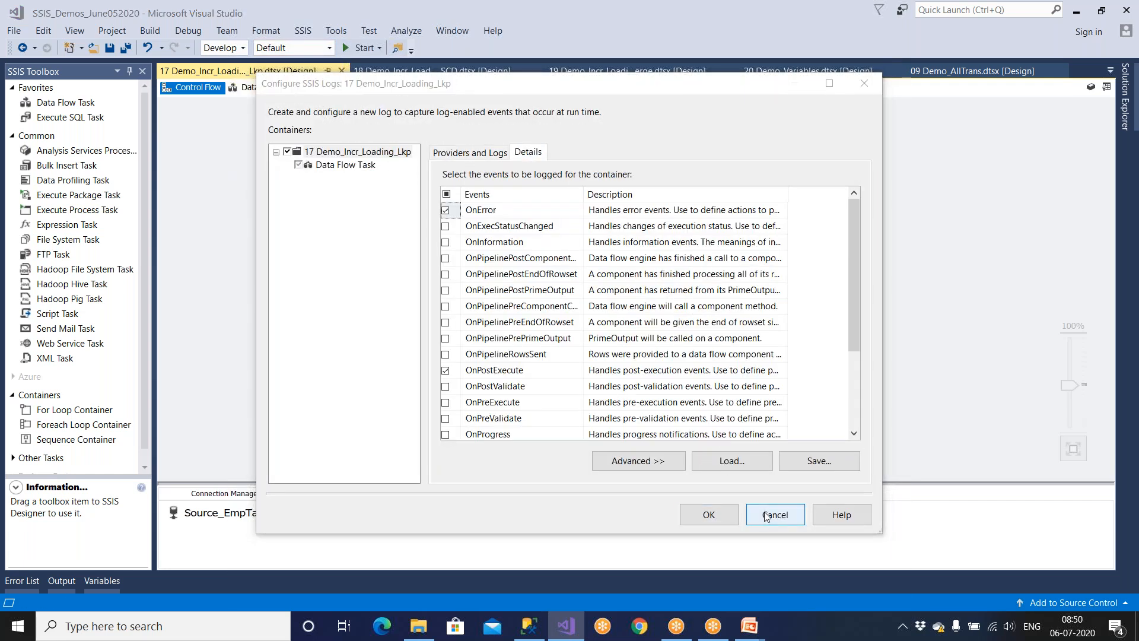
click(369, 93)
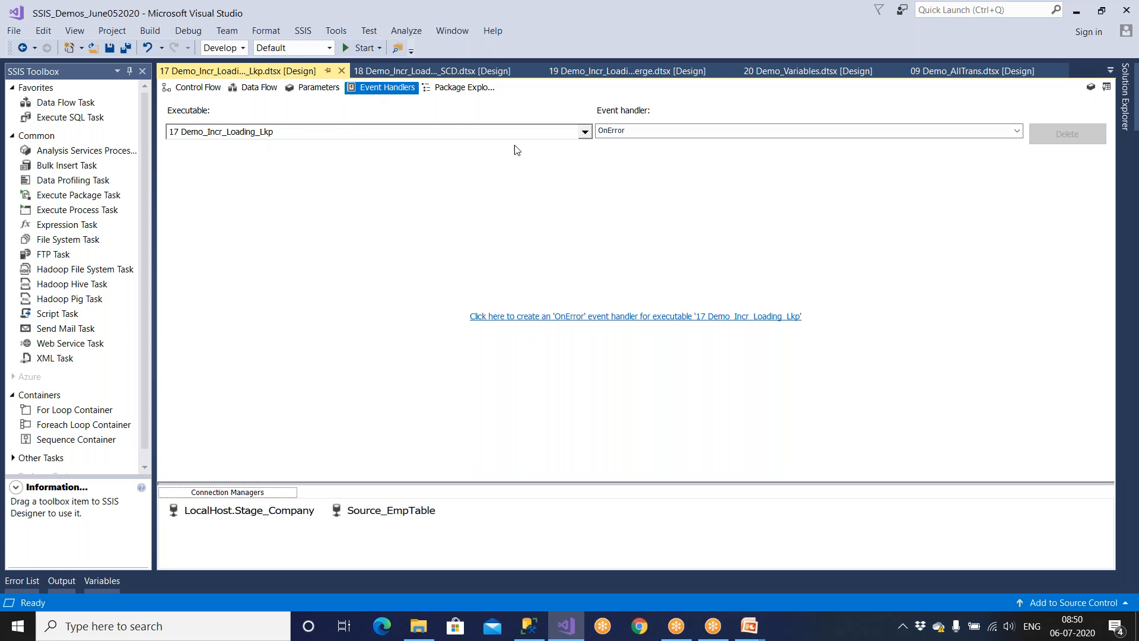
click(626, 133)
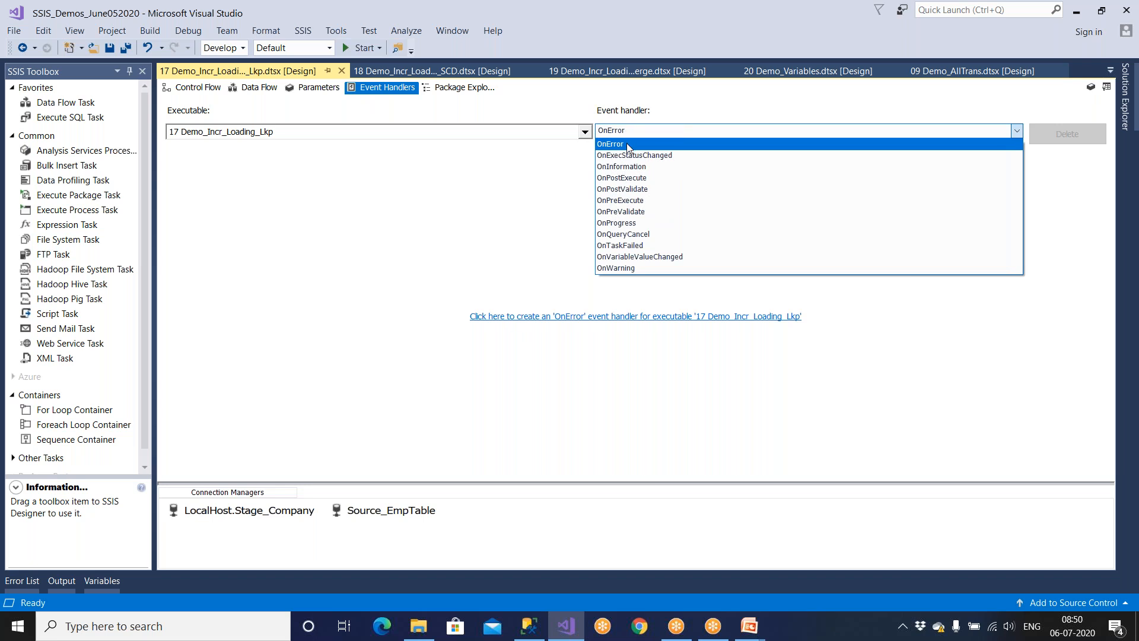
Create package 17's OnError event handler and drop a Send Mail Task onto its canvas.
click(629, 145)
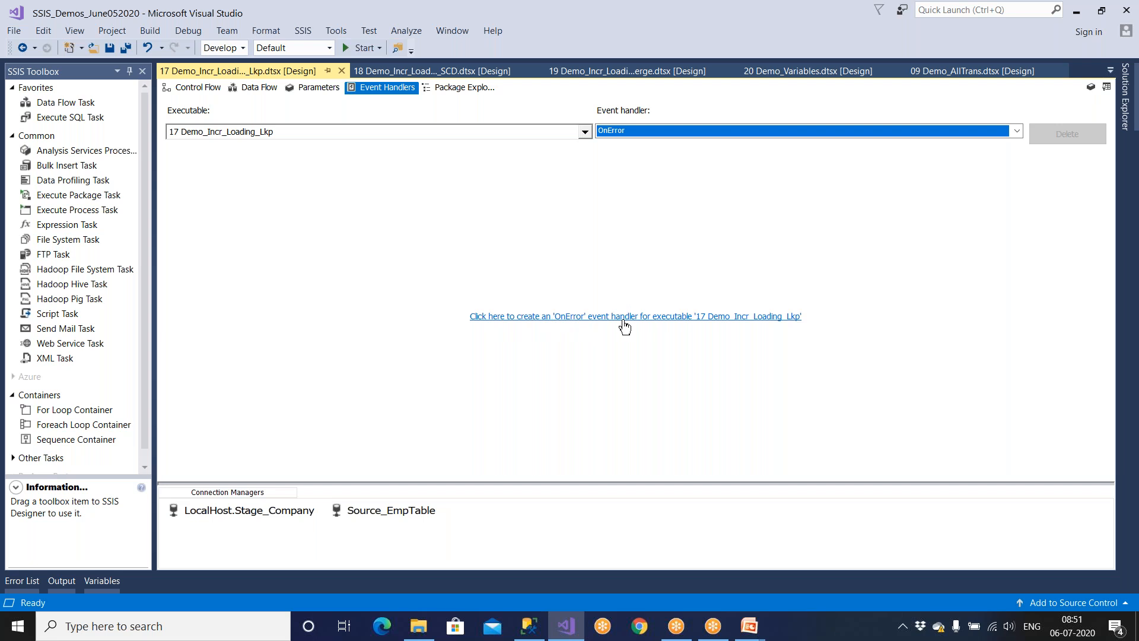
click(663, 317)
click(651, 131)
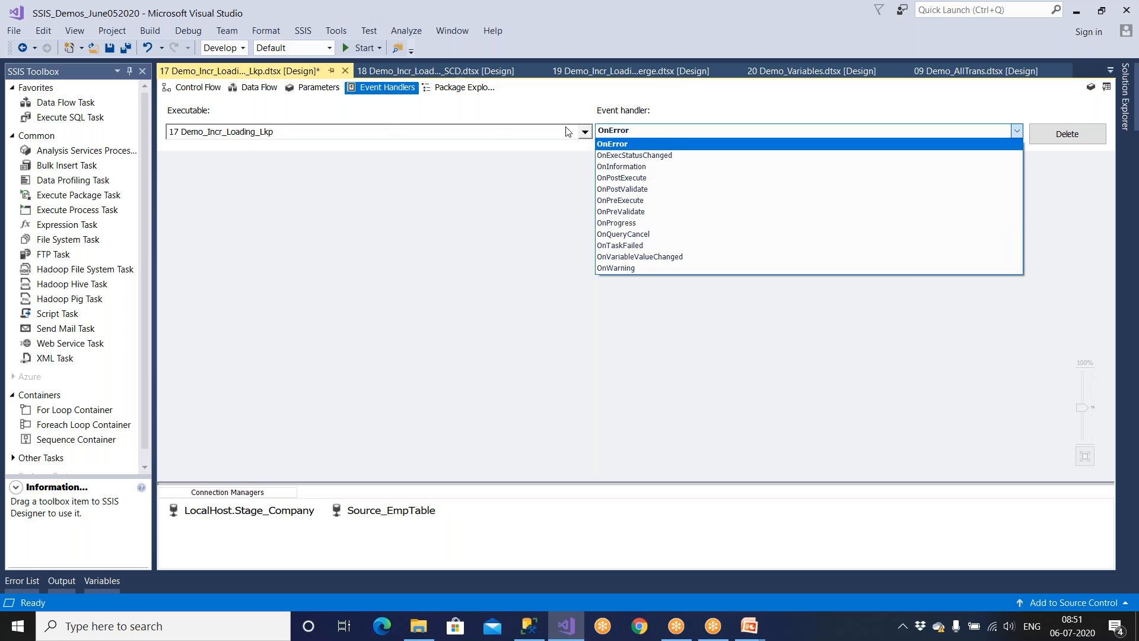
click(623, 135)
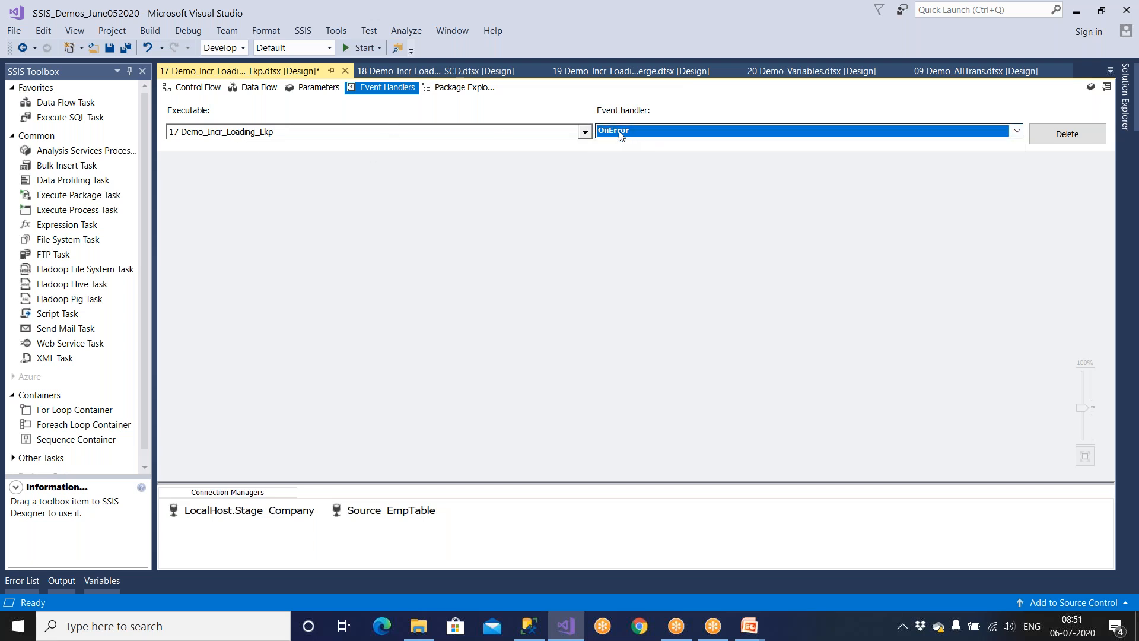
click(89, 333)
drag(65, 328, 415, 303)
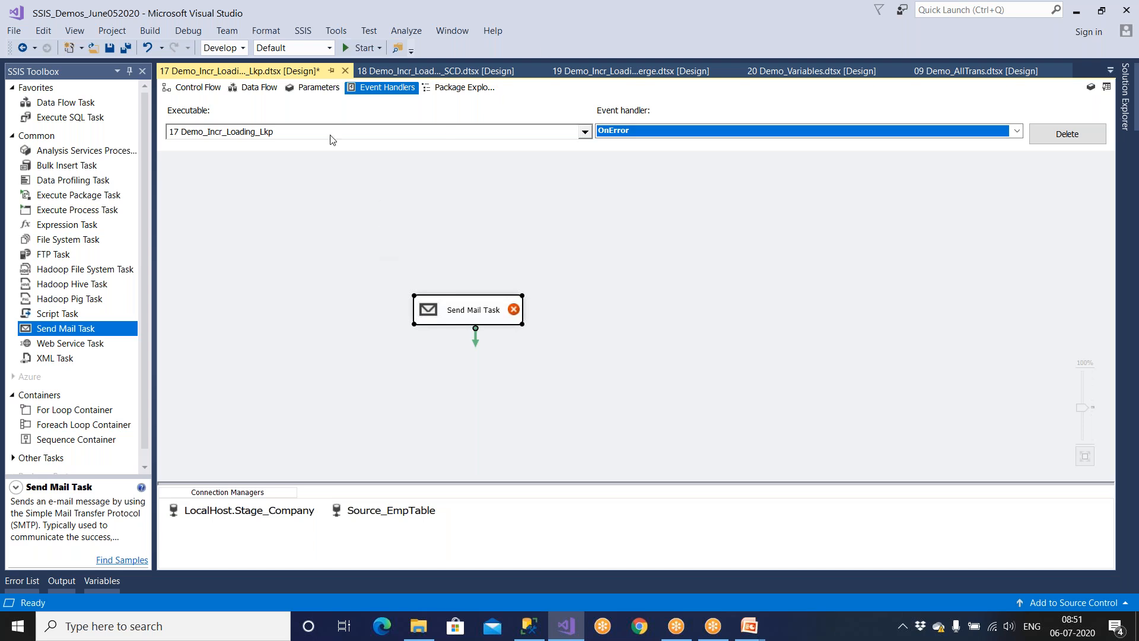
click(305, 34)
click(322, 49)
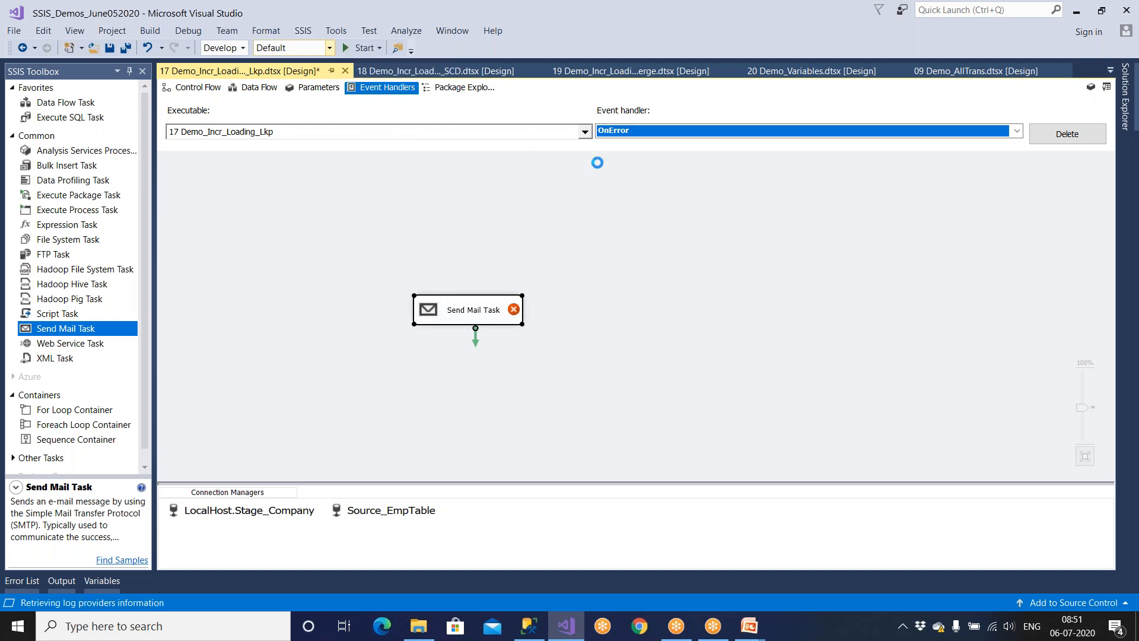
click(674, 202)
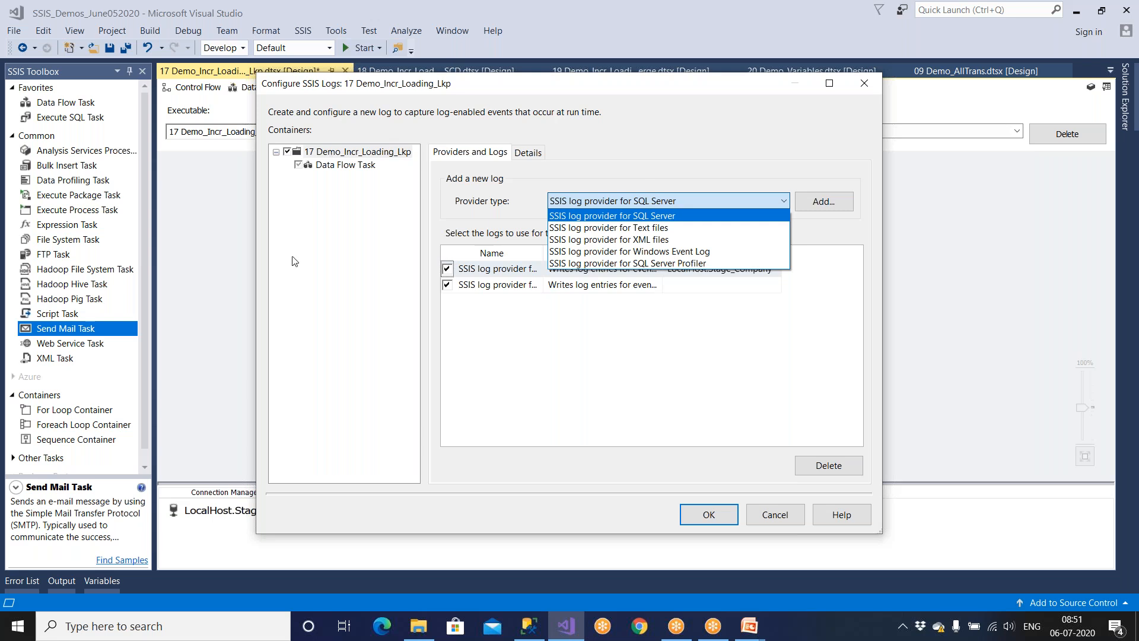
click(781, 519)
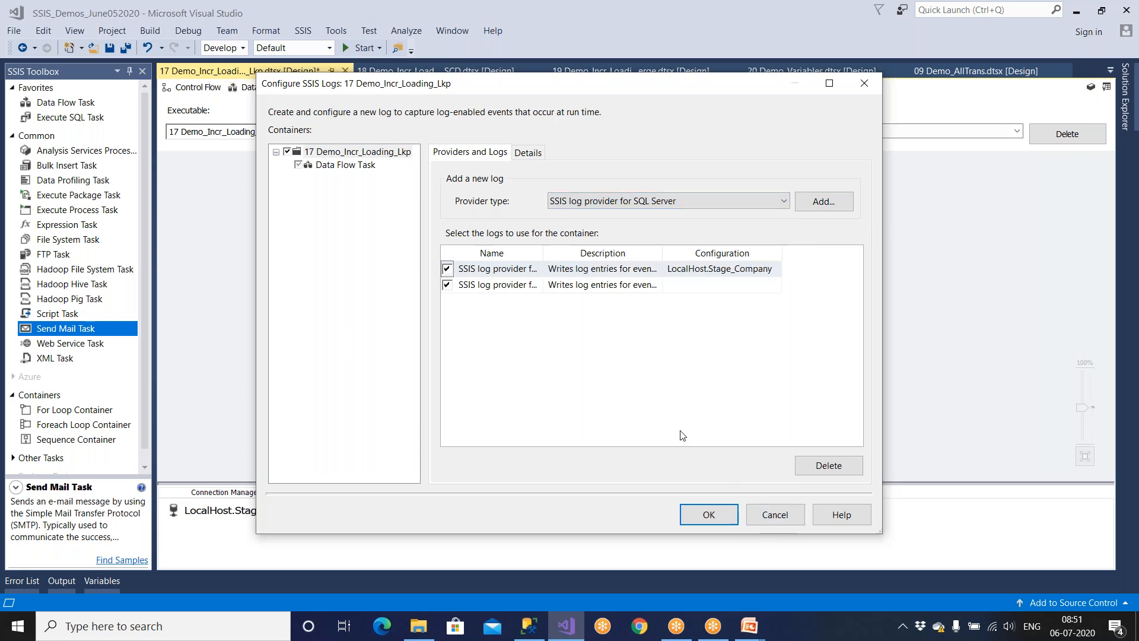
click(777, 516)
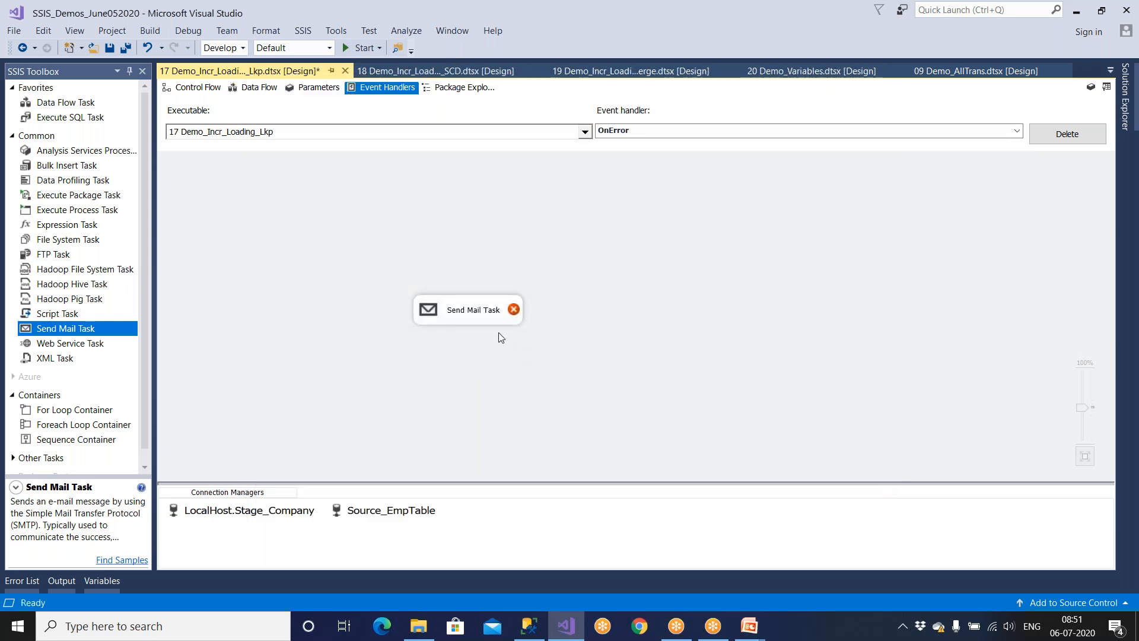
click(486, 312)
key(Delete)
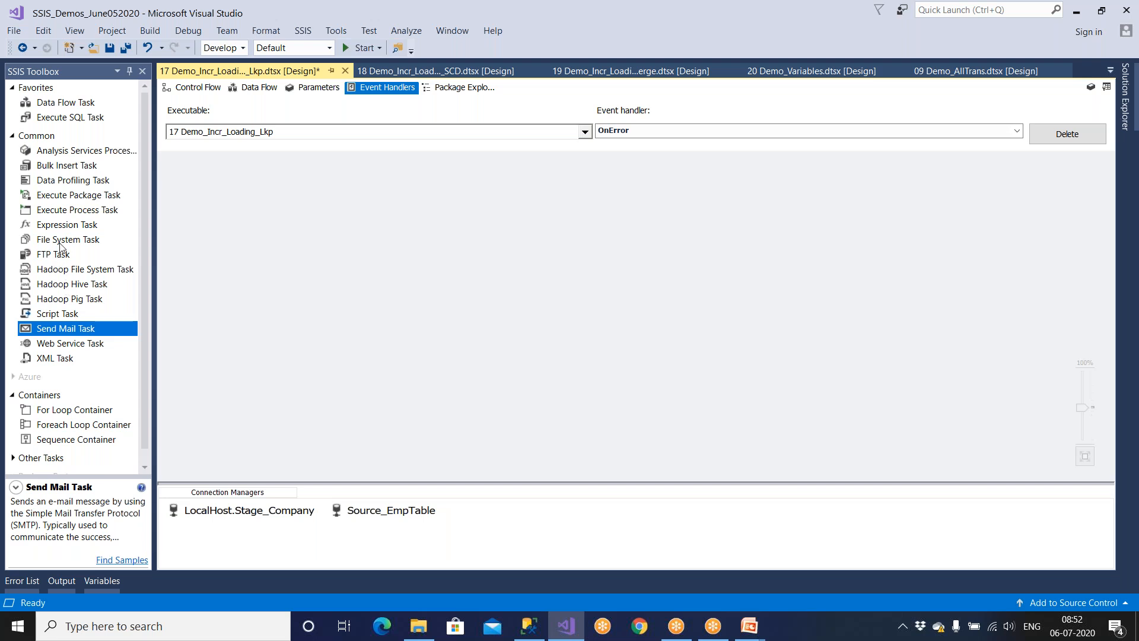
drag(82, 212, 311, 261)
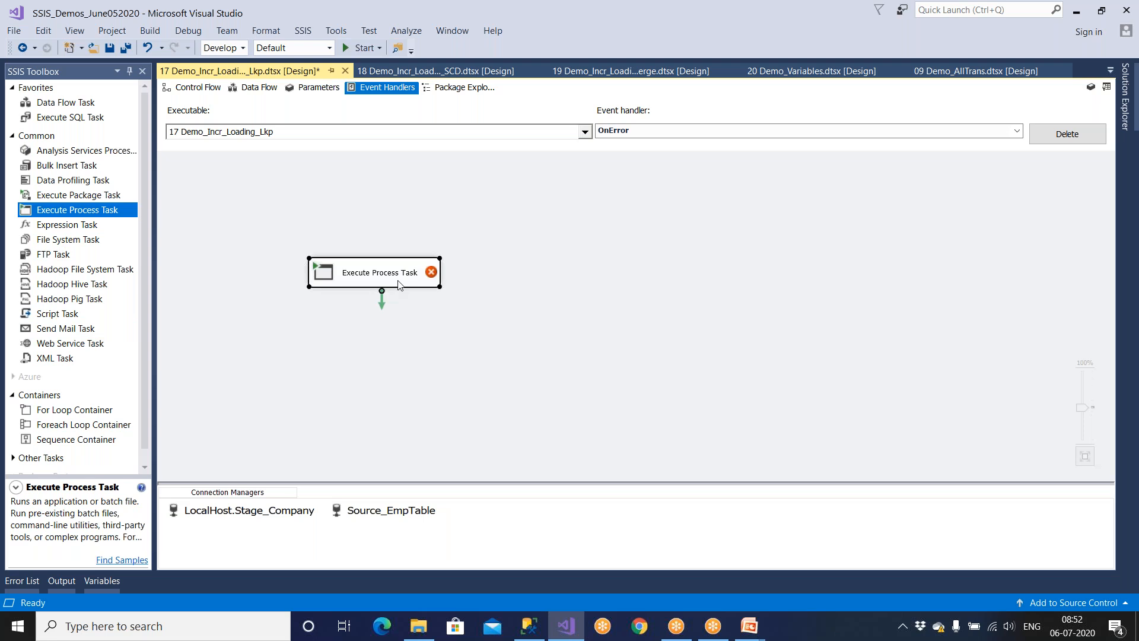
double_click(398, 285)
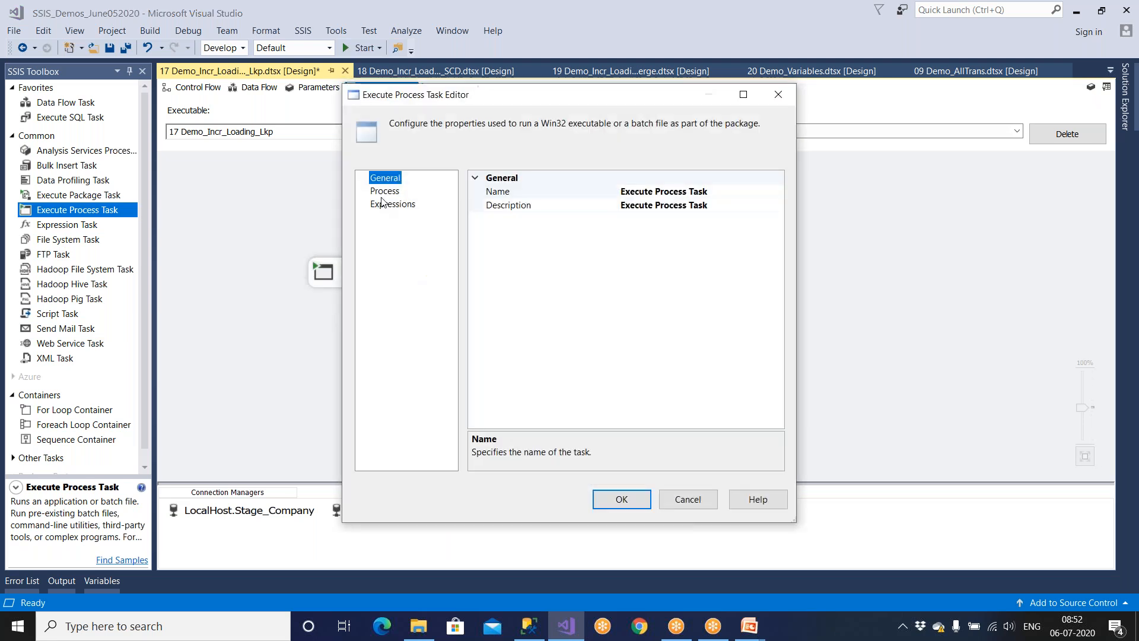
click(385, 191)
click(591, 205)
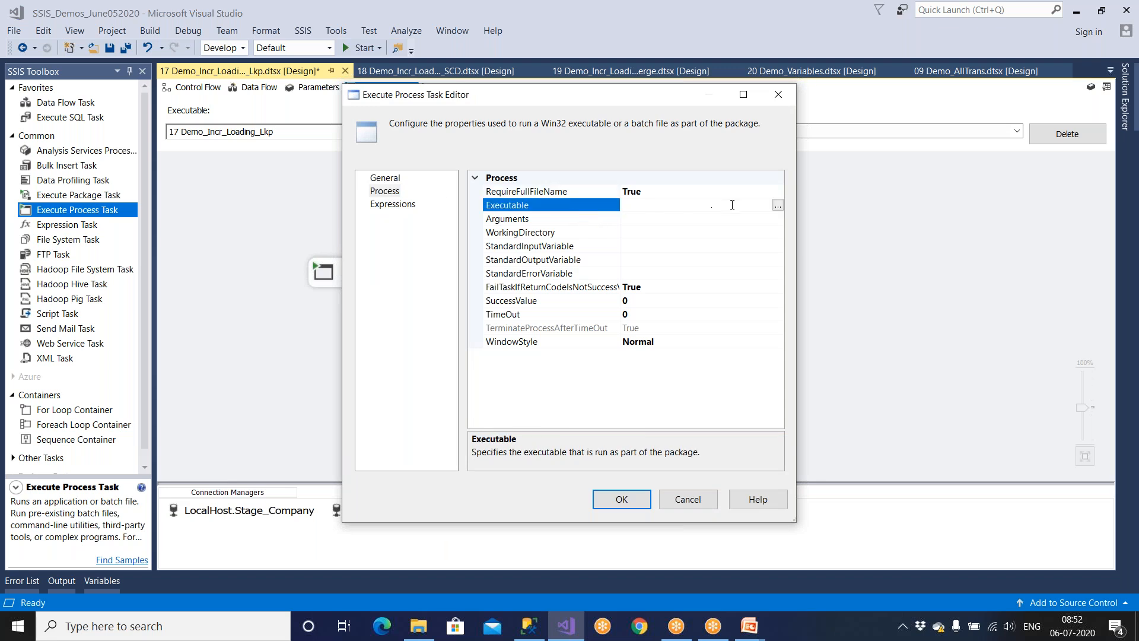
click(672, 500)
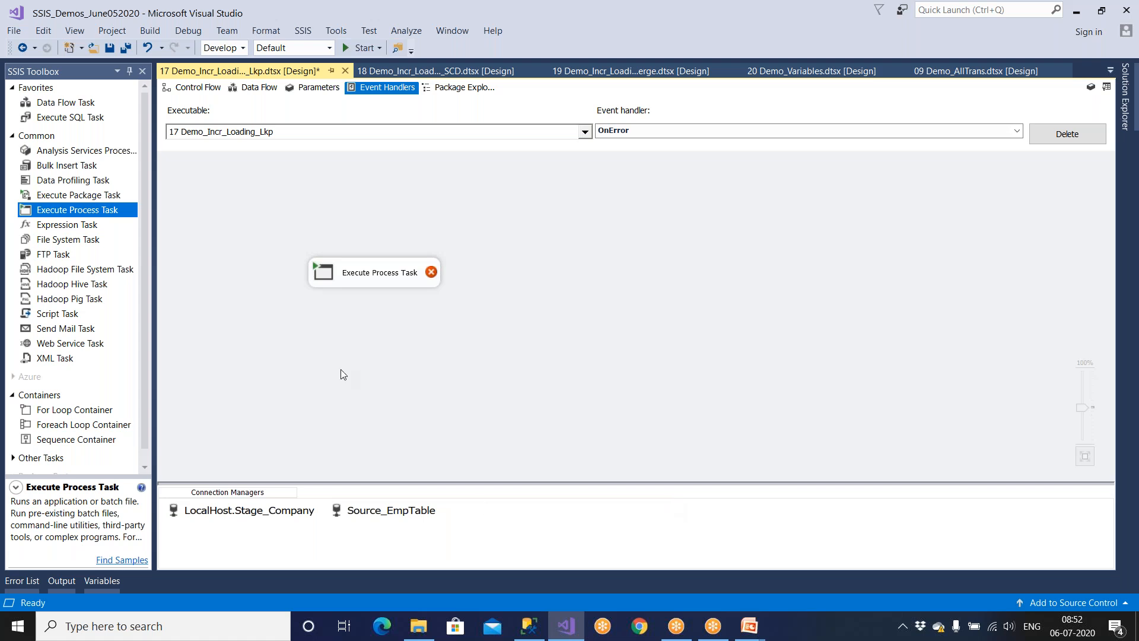
click(382, 275)
key(Delete)
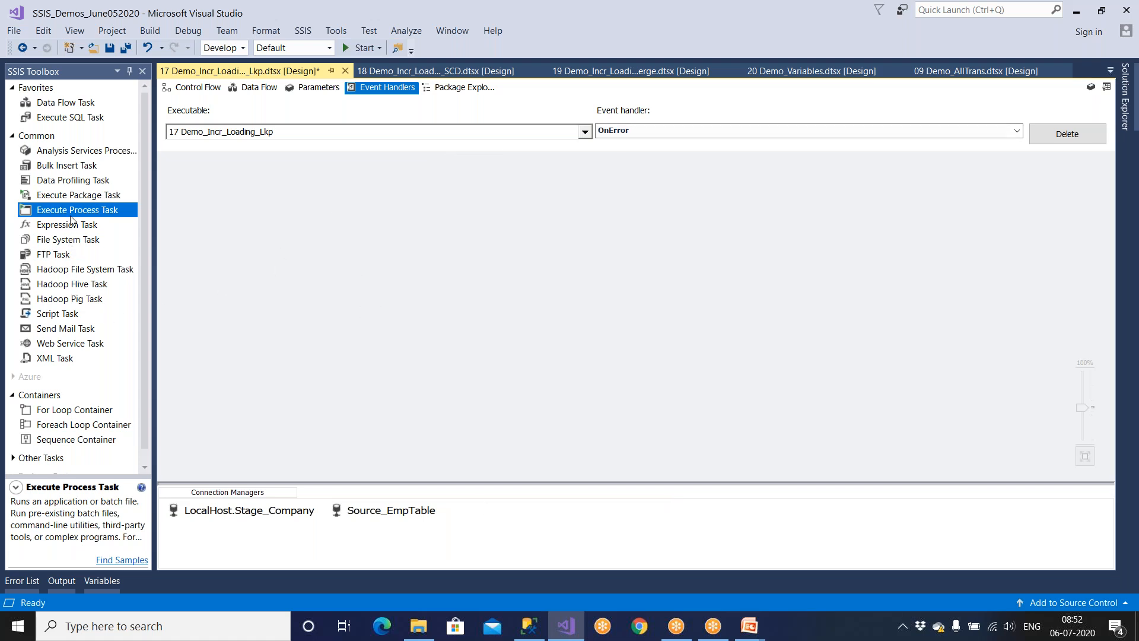
Add a Send Mail Task to the OnError handler and open its Mail settings.
drag(74, 328, 436, 276)
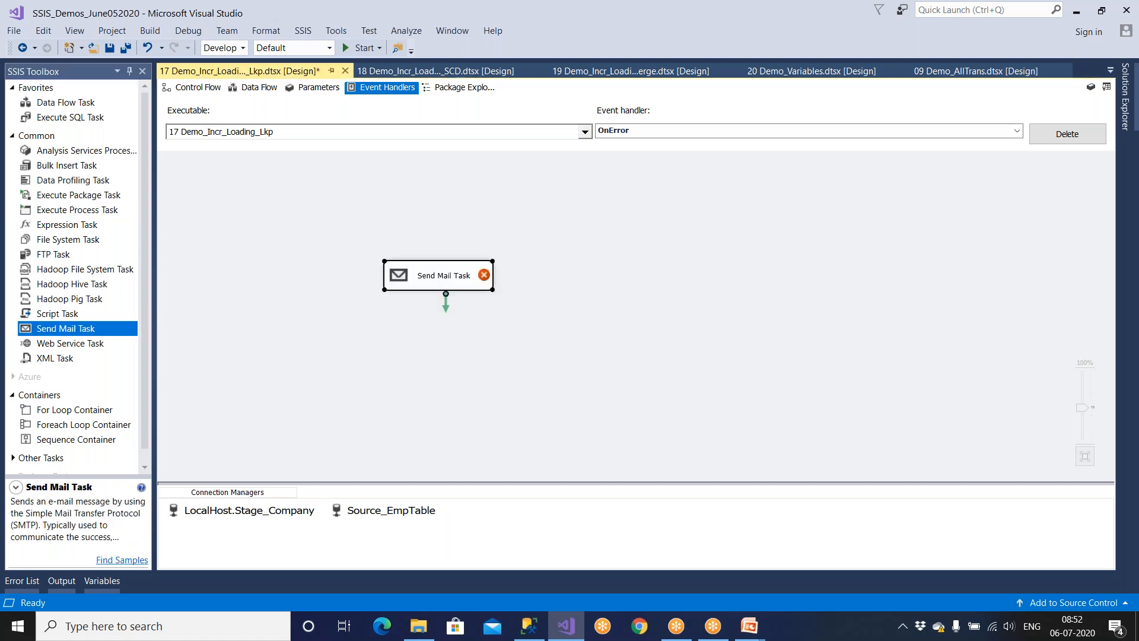
double_click(436, 278)
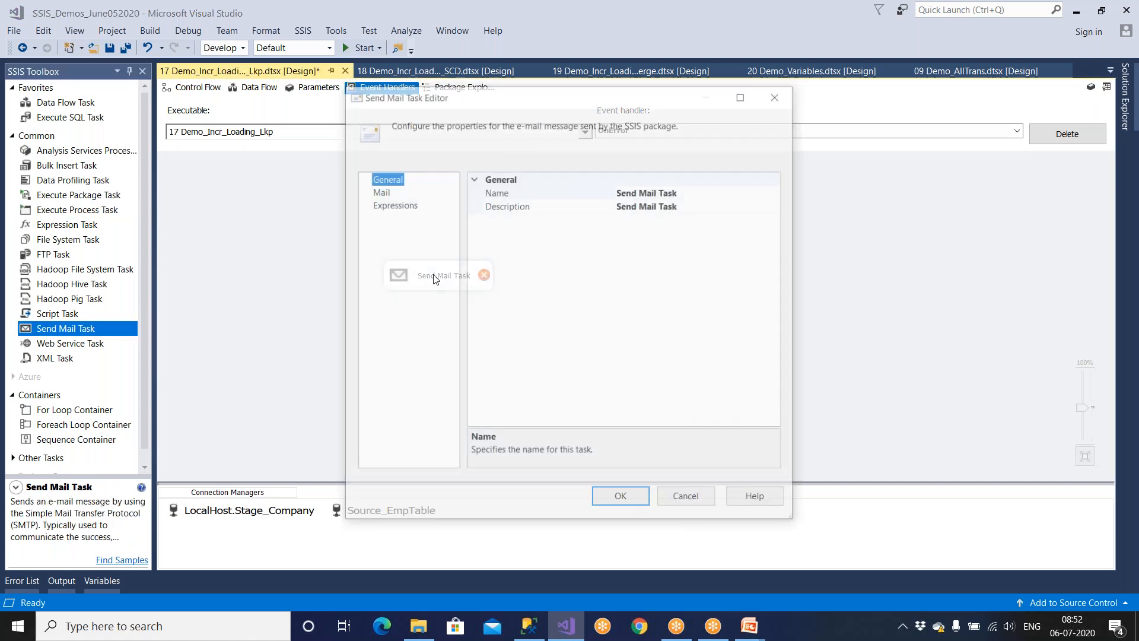
click(380, 191)
Create a new SMTP connection for the task using server 192.0.0.1.
click(551, 194)
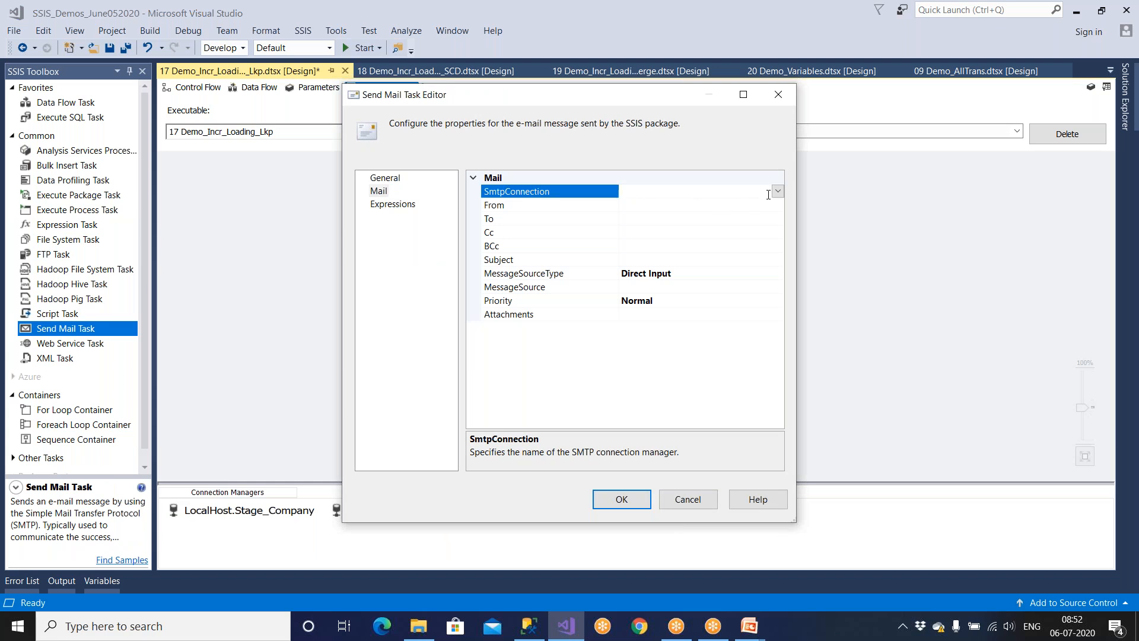
click(778, 191)
click(658, 205)
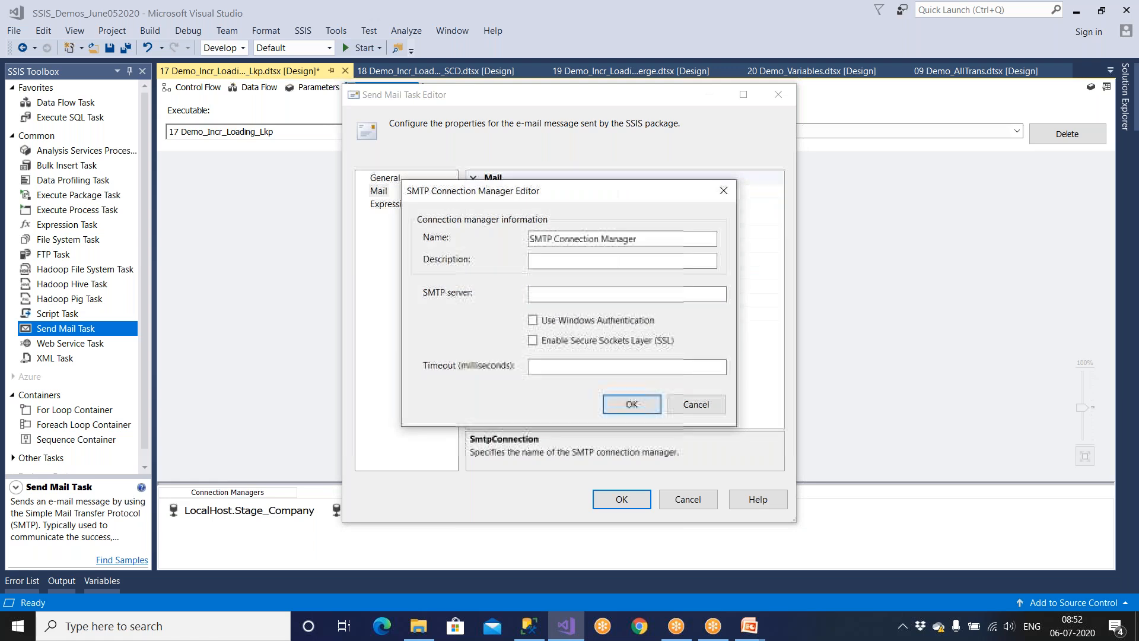
click(537, 295)
text(192.)
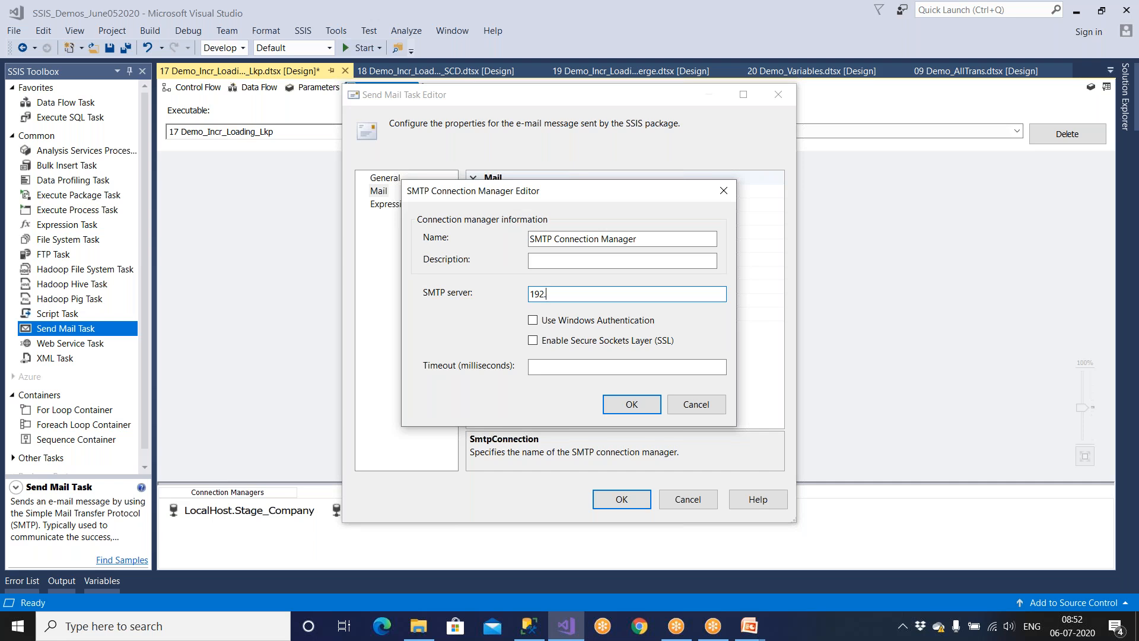
text(0.0.1)
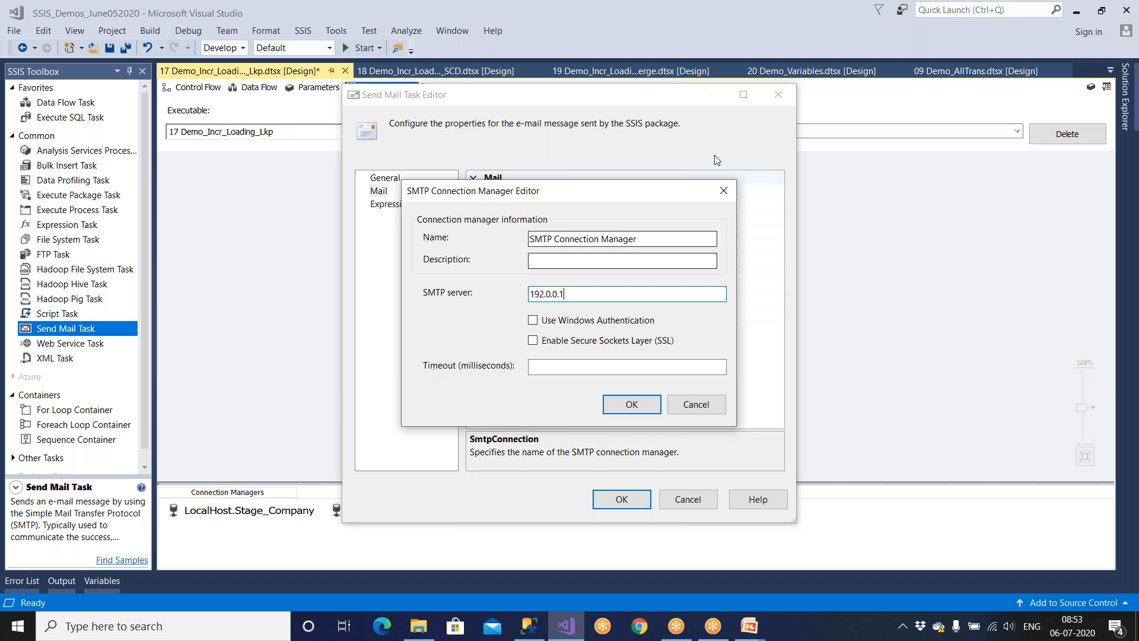
click(652, 410)
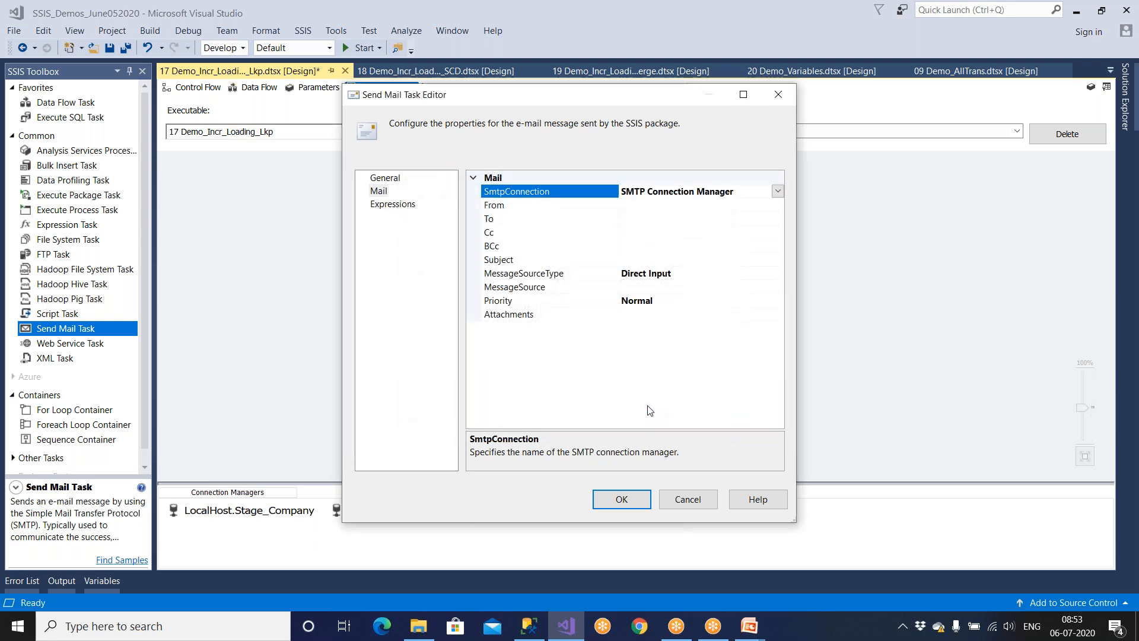
Enter the no-reply SSIS sender e-mail address in the From property.
click(527, 207)
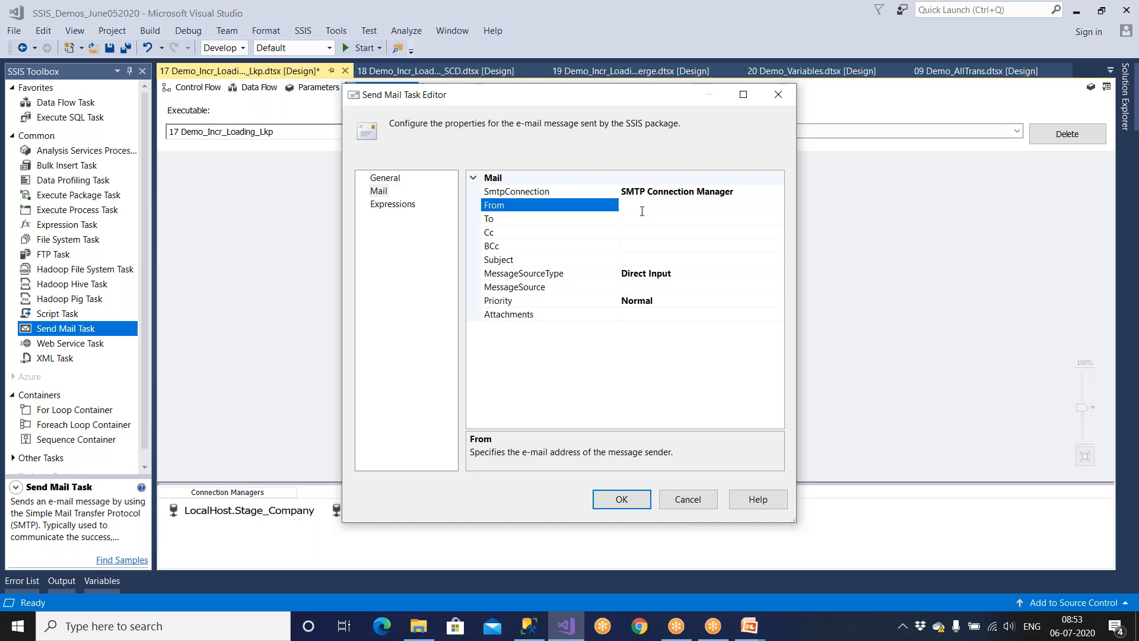
Add two recipient addresses and the subject 'Demo 12 Failed', then accept the editor.
click(639, 233)
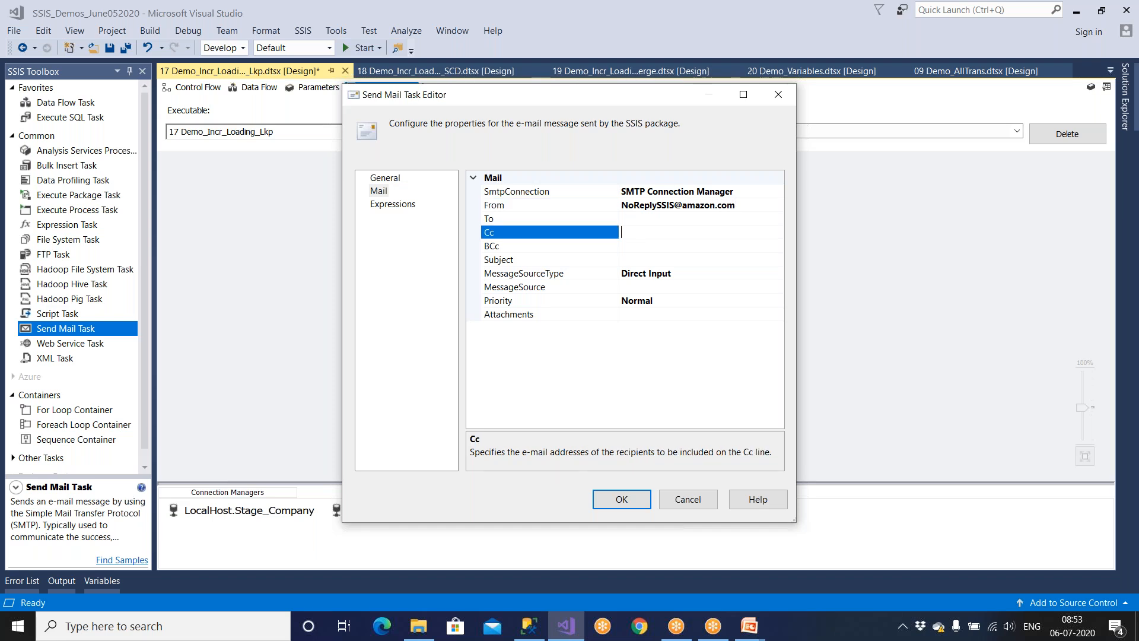
click(641, 220)
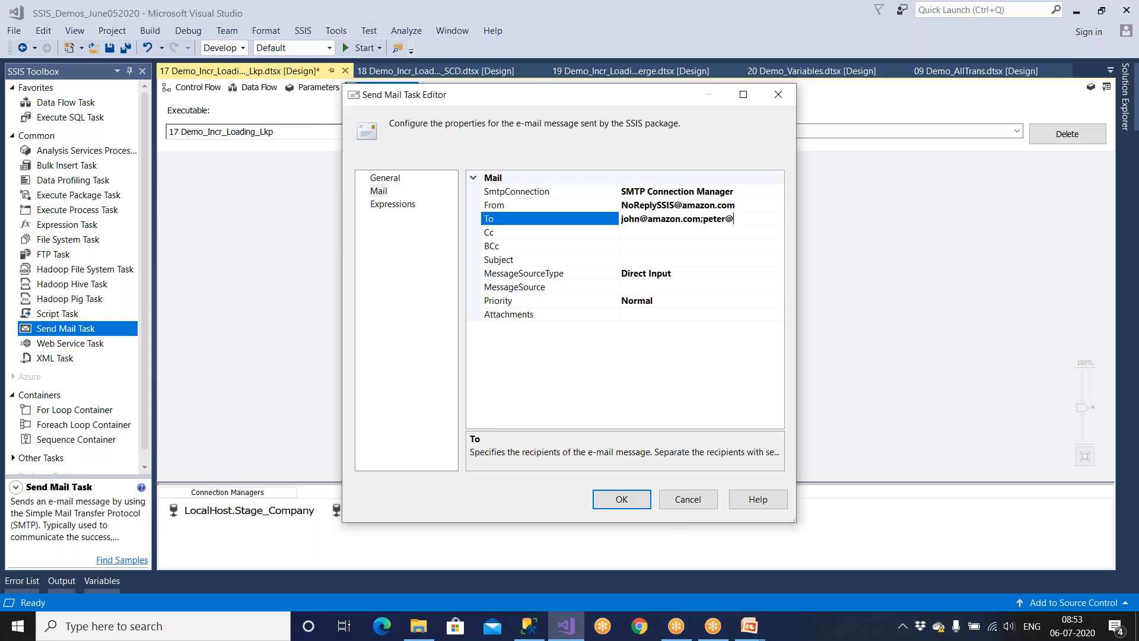
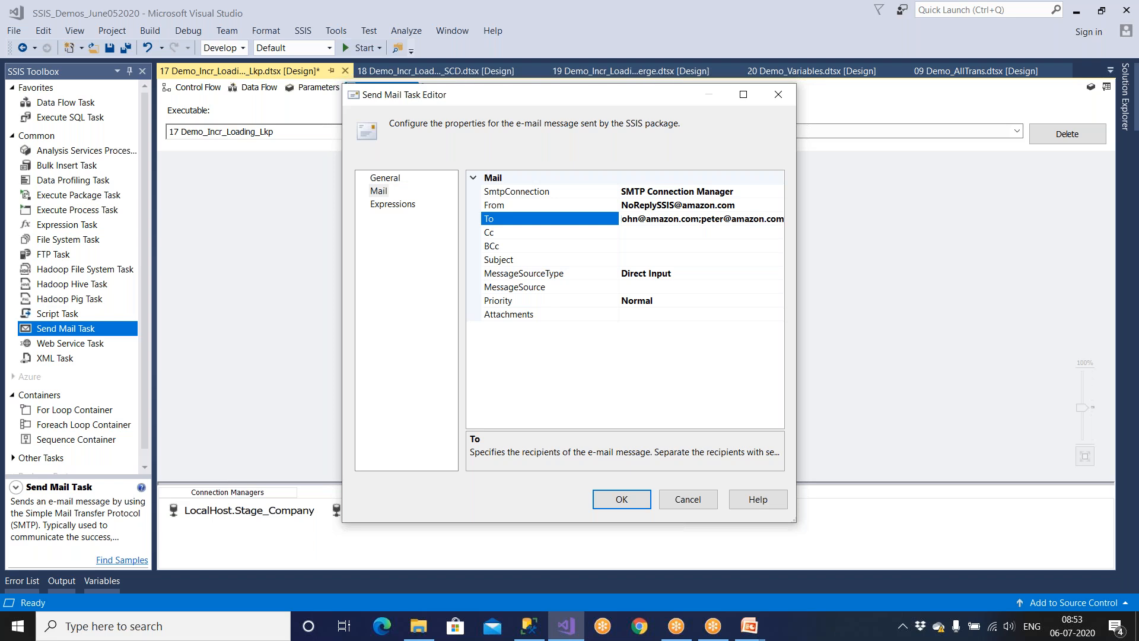
click(522, 262)
click(614, 265)
text(Demo 12 )
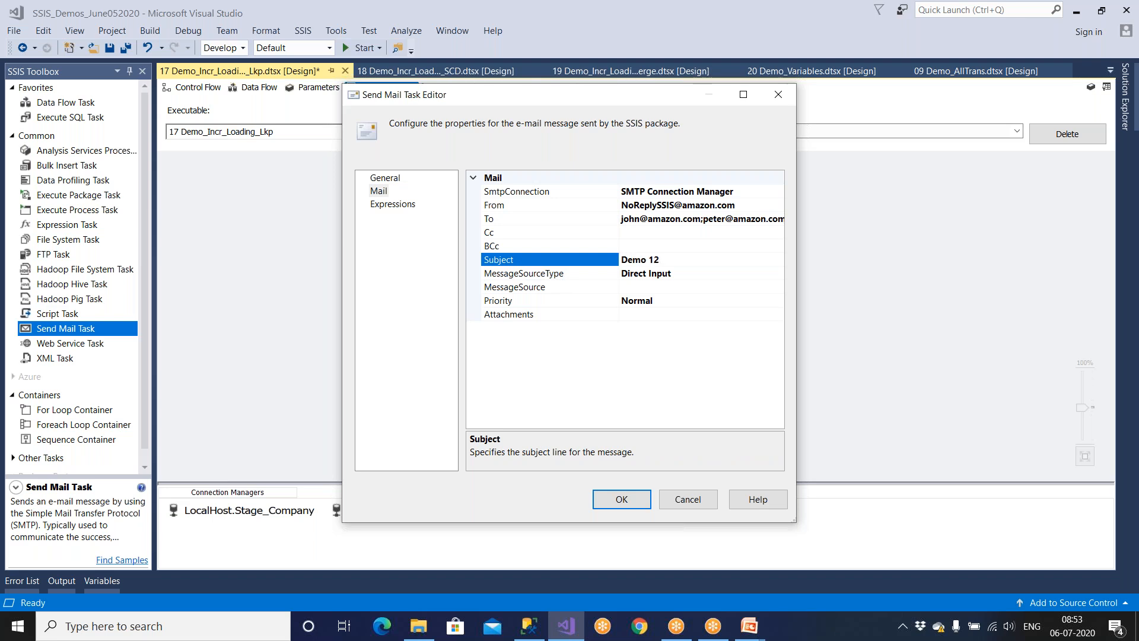
text(gailed)
key(BackSpace)
key(BackSpace)
key(BackSpace)
key(BackSpace)
key(BackSpace)
key(BackSpace)
text(Failed)
drag(647, 262, 698, 260)
click(620, 499)
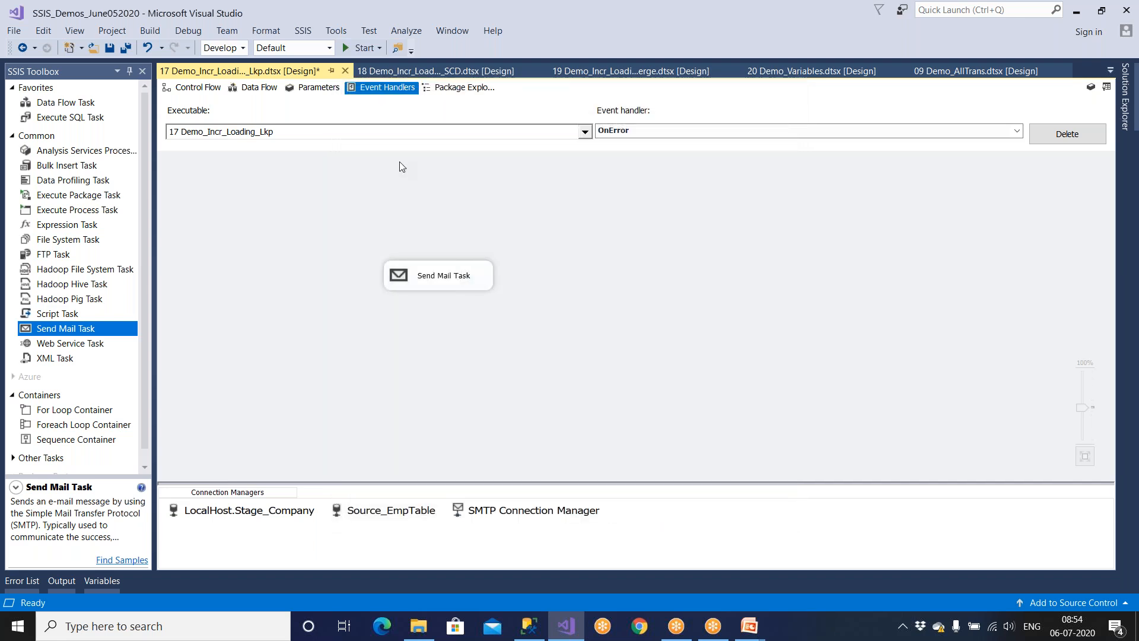
Save package 17 Demo_Incr_Loading_Lkp with Ctrl+S after glancing at the SSIS menu.
click(303, 32)
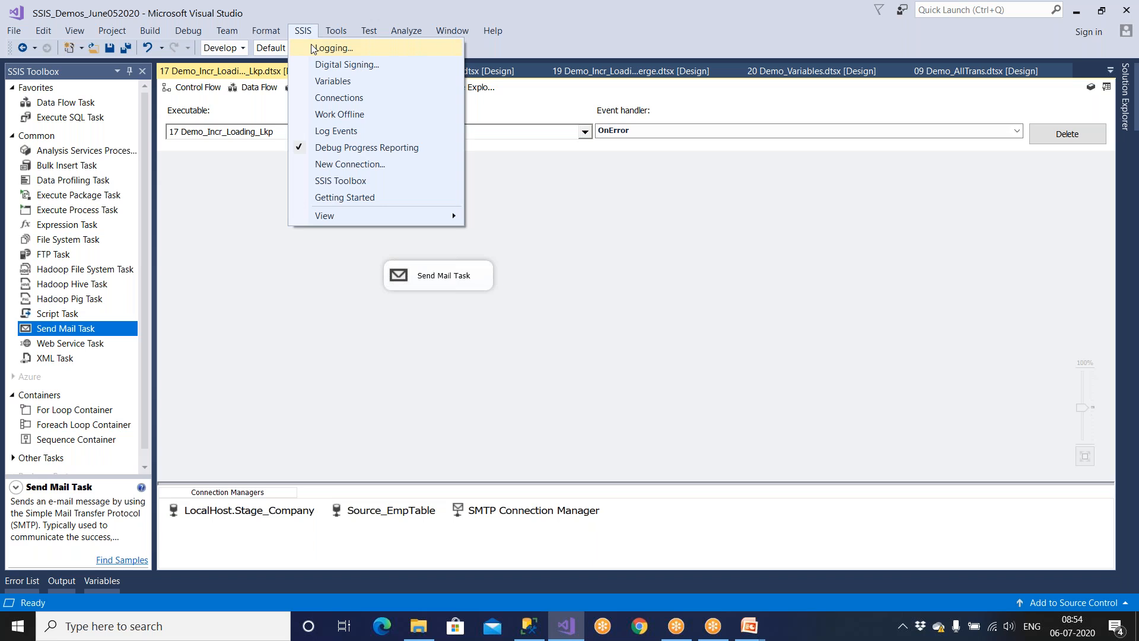
click(600, 287)
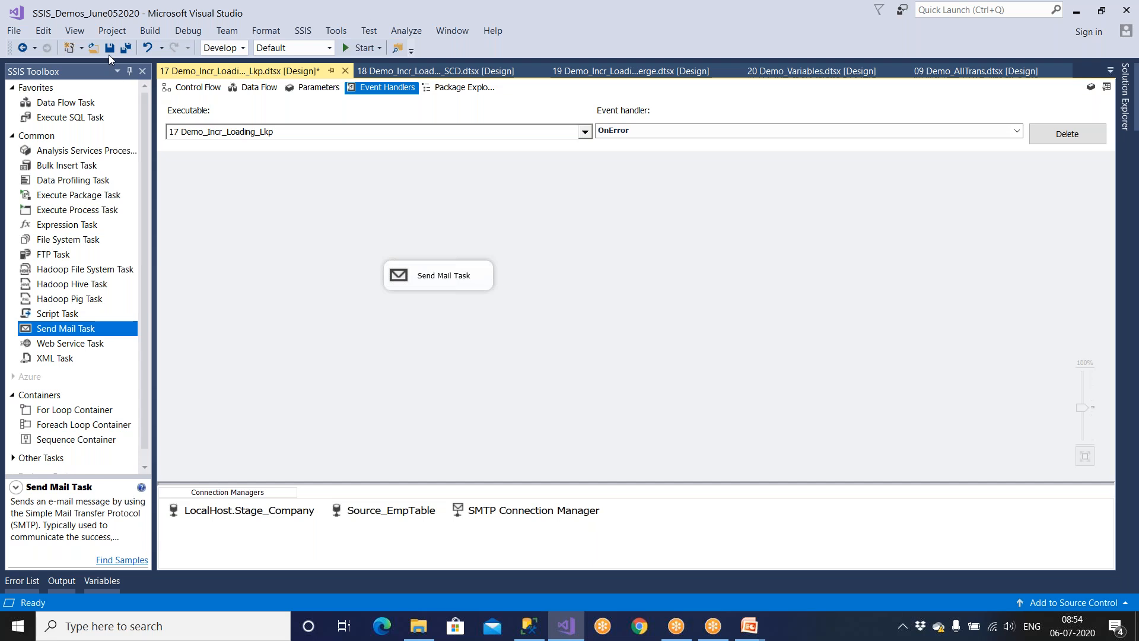
key(ctrl+s)
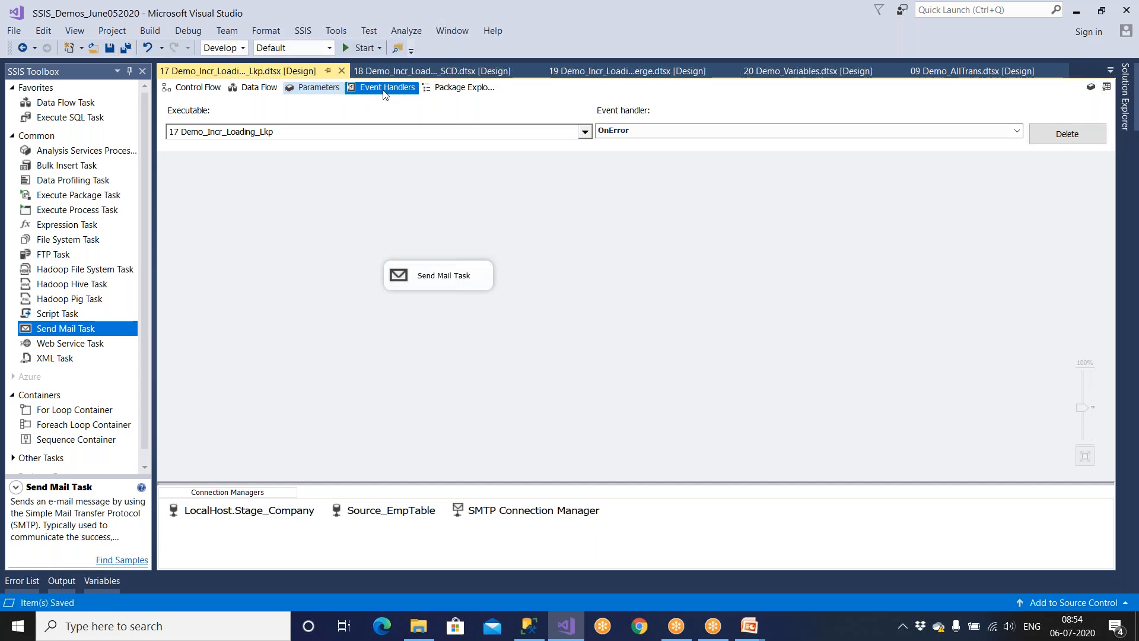
click(695, 136)
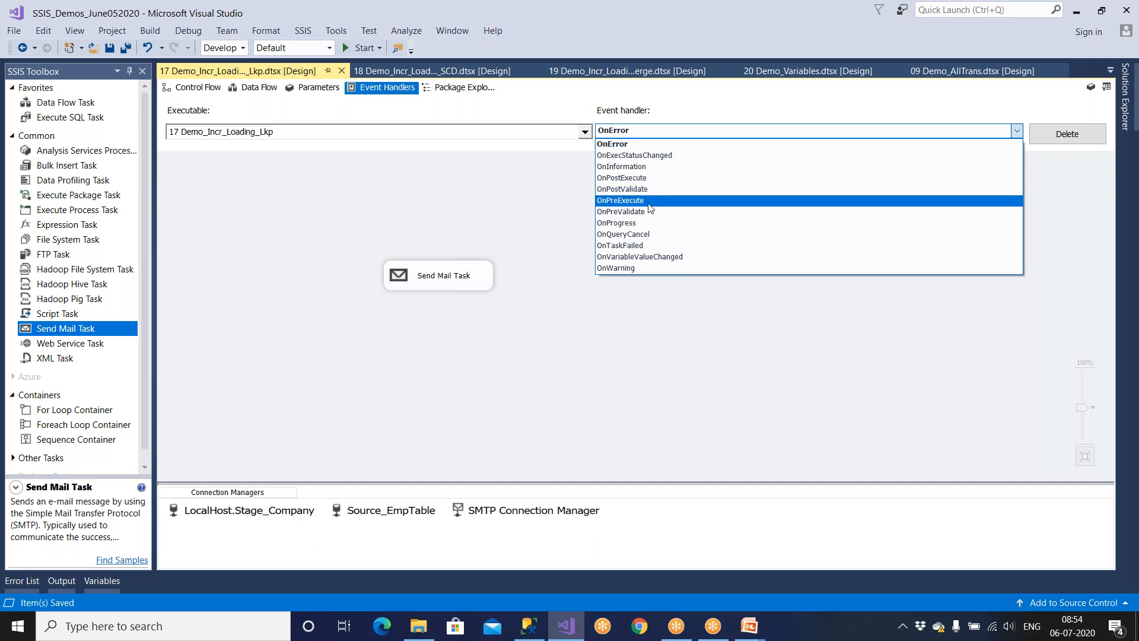
Create the OnPostExecute event handler and drop a Send Mail Task into it.
click(649, 181)
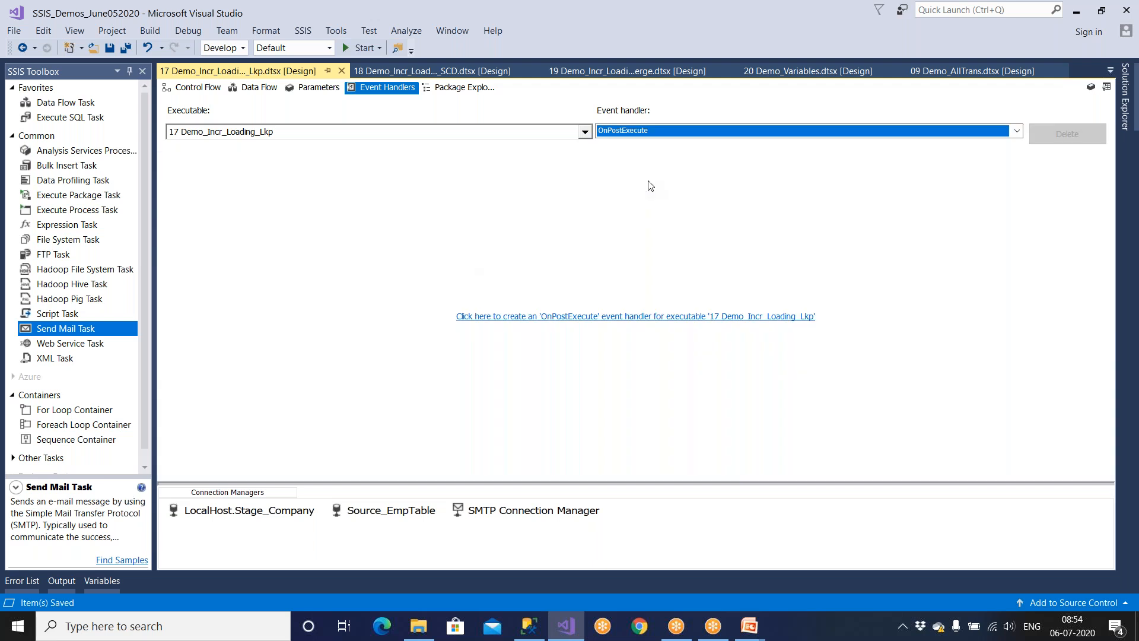
click(677, 325)
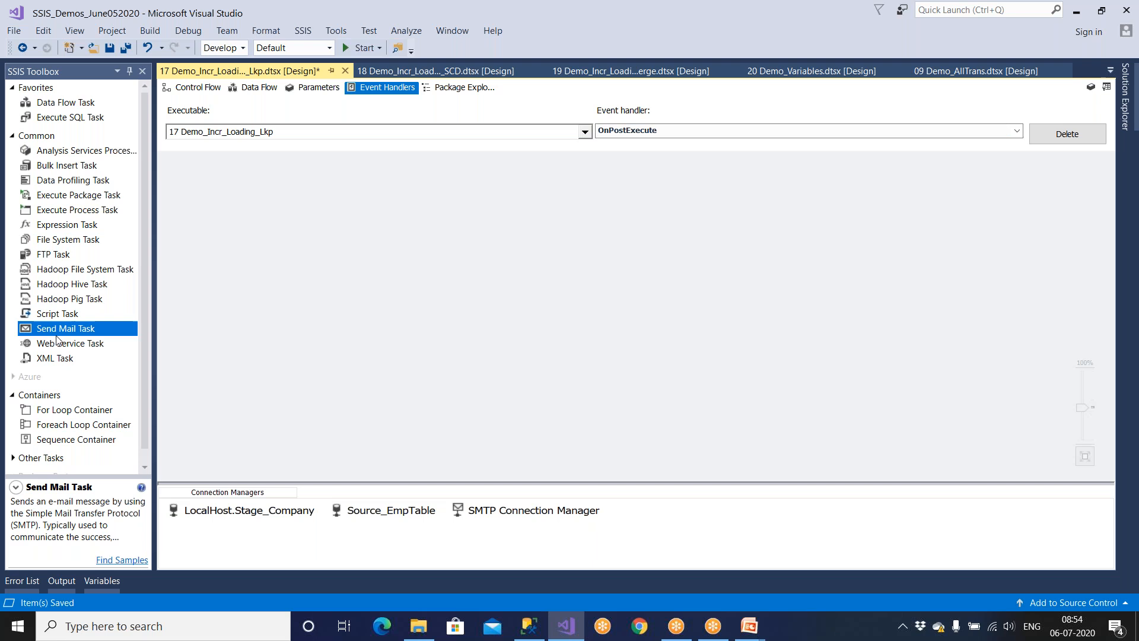
drag(62, 335, 388, 324)
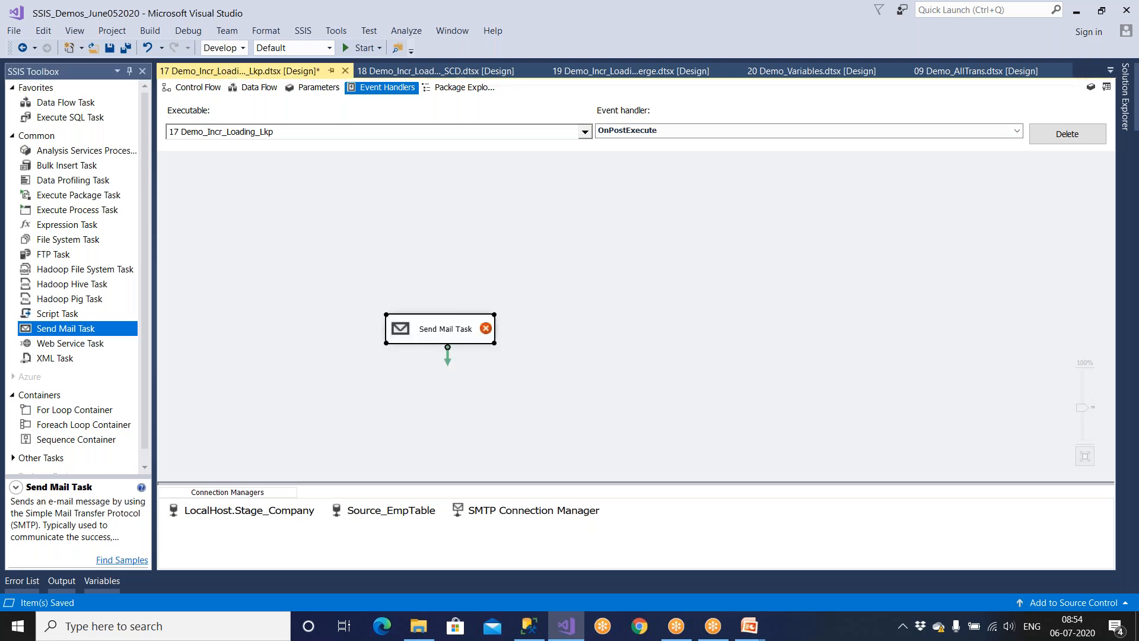
Switch to the OnError handler and back to OnPostExecute.
click(634, 130)
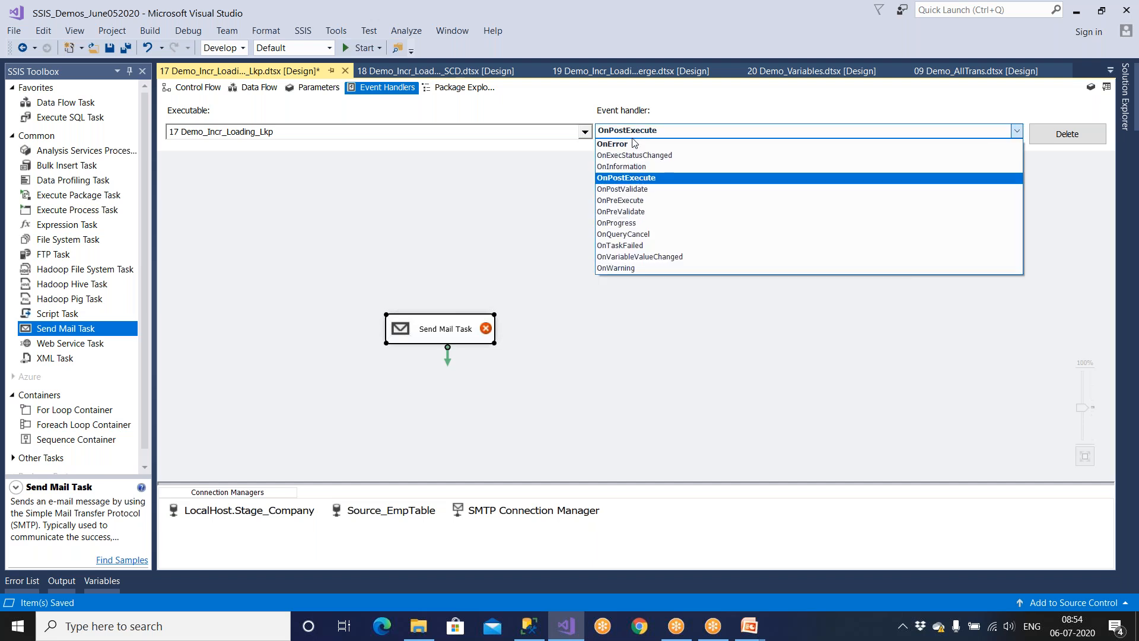
click(634, 143)
click(638, 132)
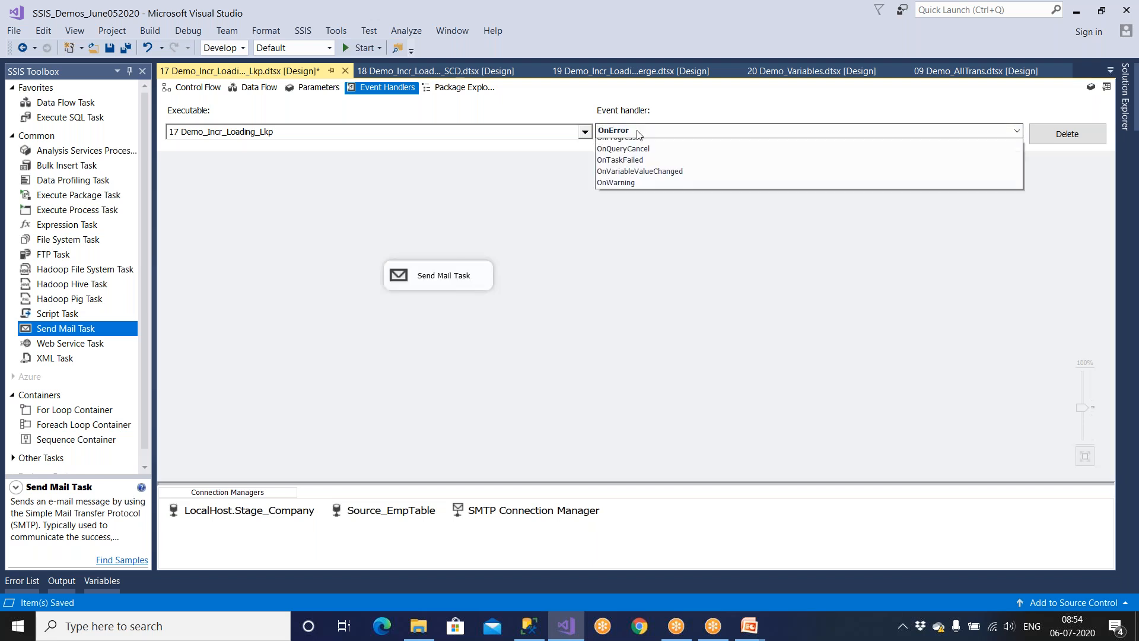
click(639, 177)
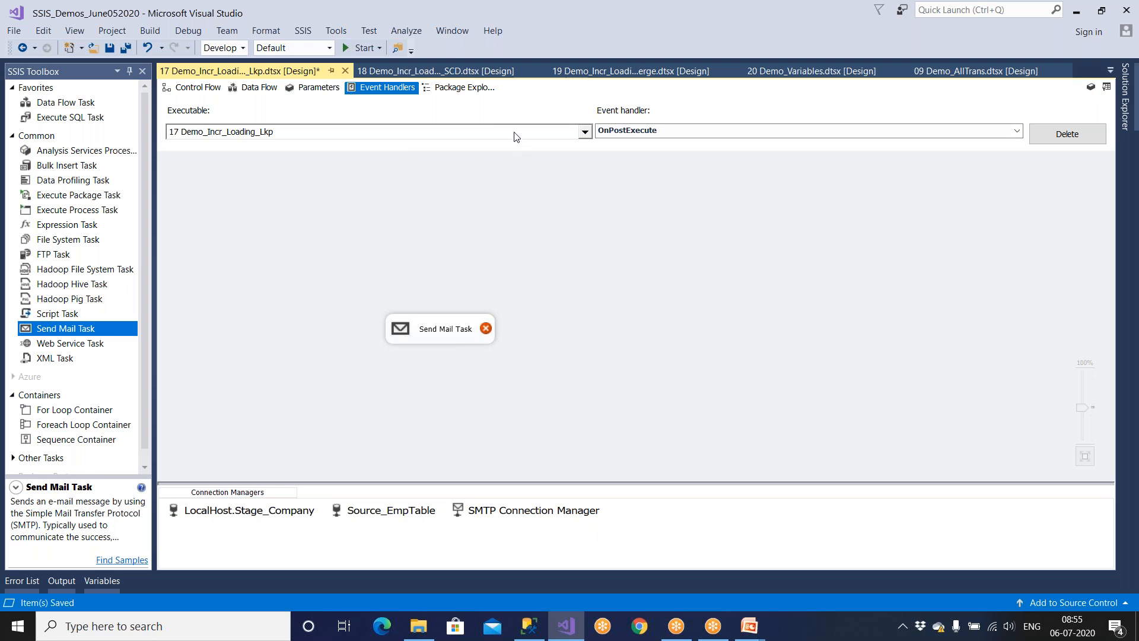
Choose the Data Flow Task as the event handler executable.
click(493, 136)
click(196, 169)
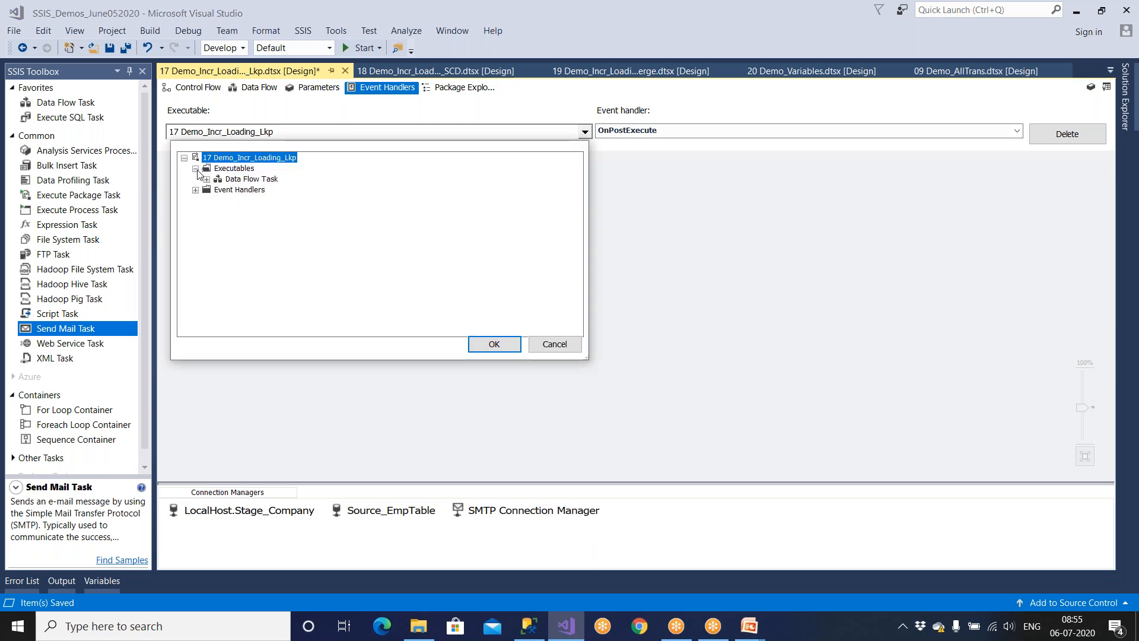
click(247, 180)
click(206, 180)
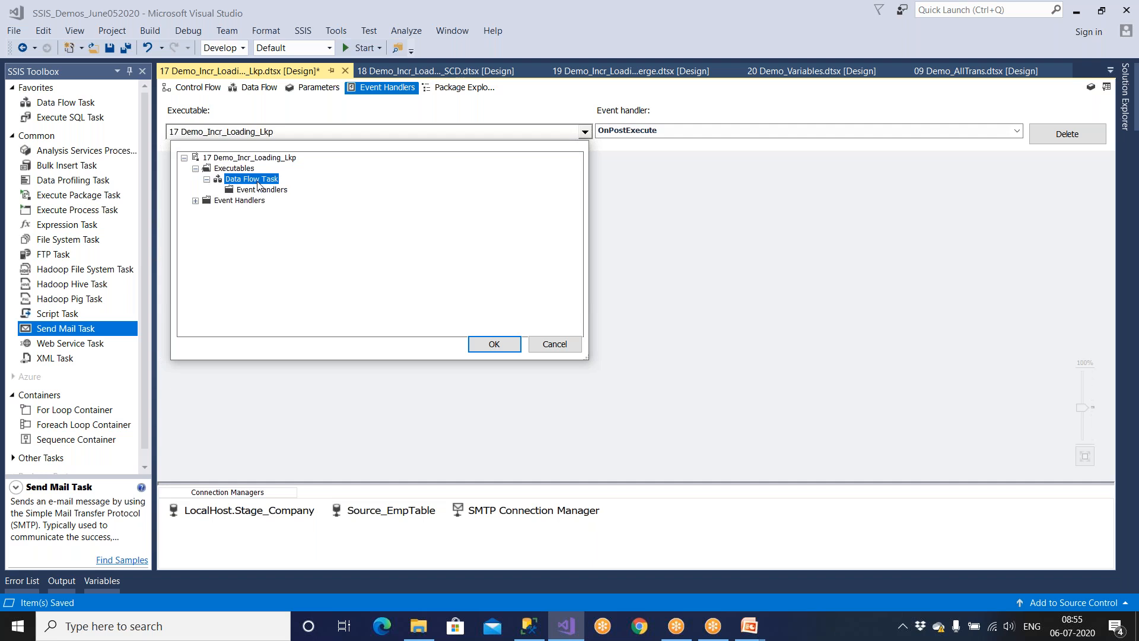
click(504, 346)
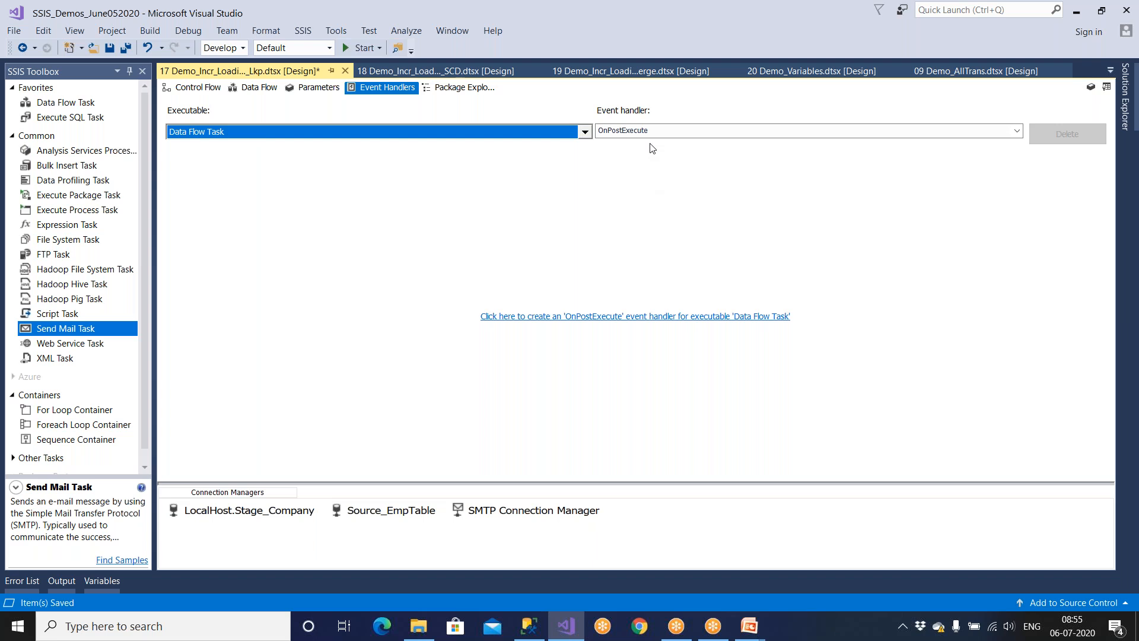
Switch the executable back to the package root 17 Demo_Incr_Loading_Lkp.
click(236, 135)
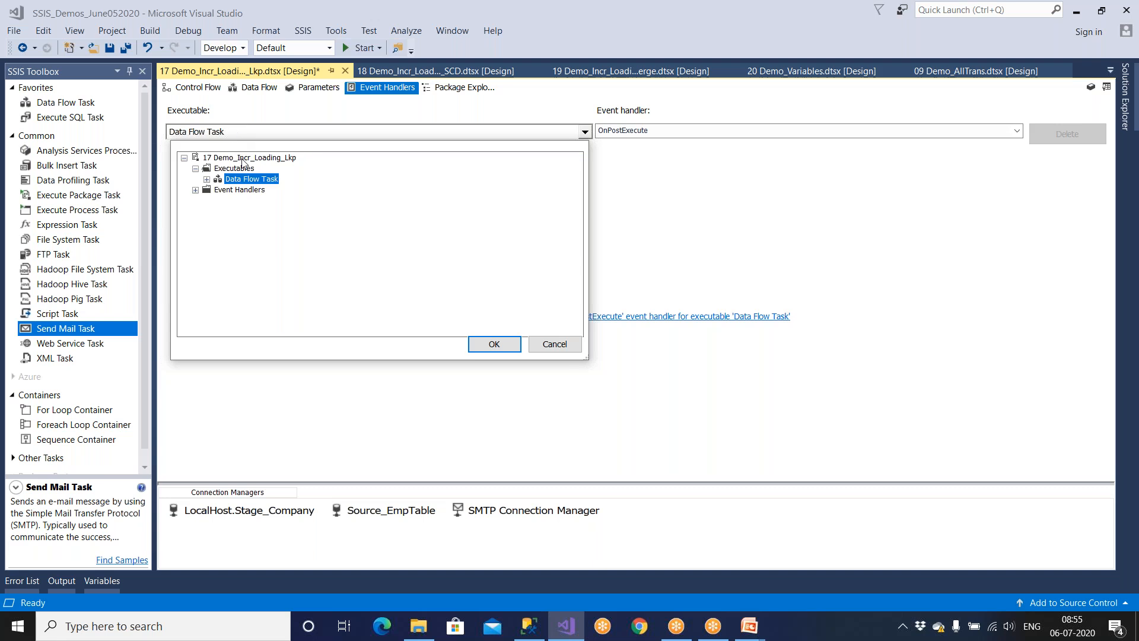
click(244, 158)
click(493, 345)
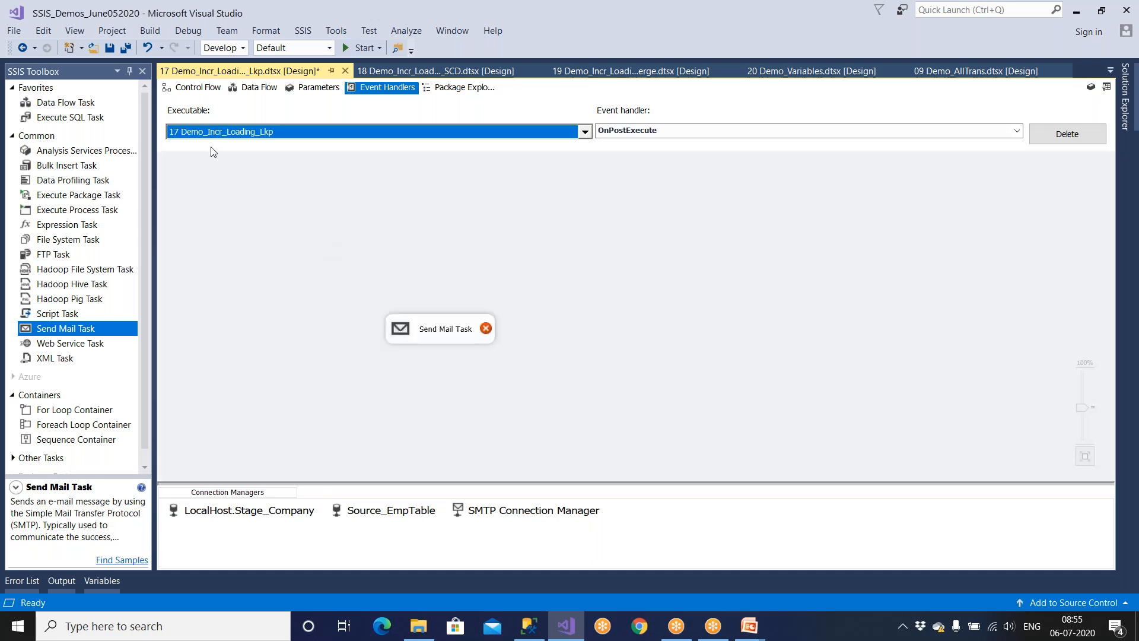
click(238, 135)
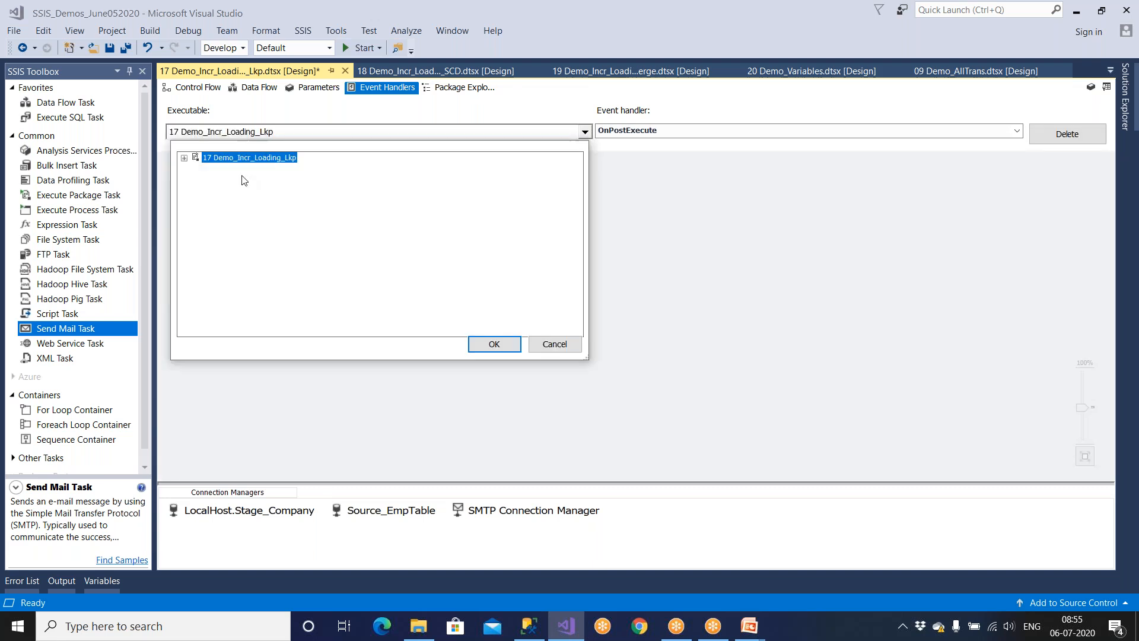
click(555, 344)
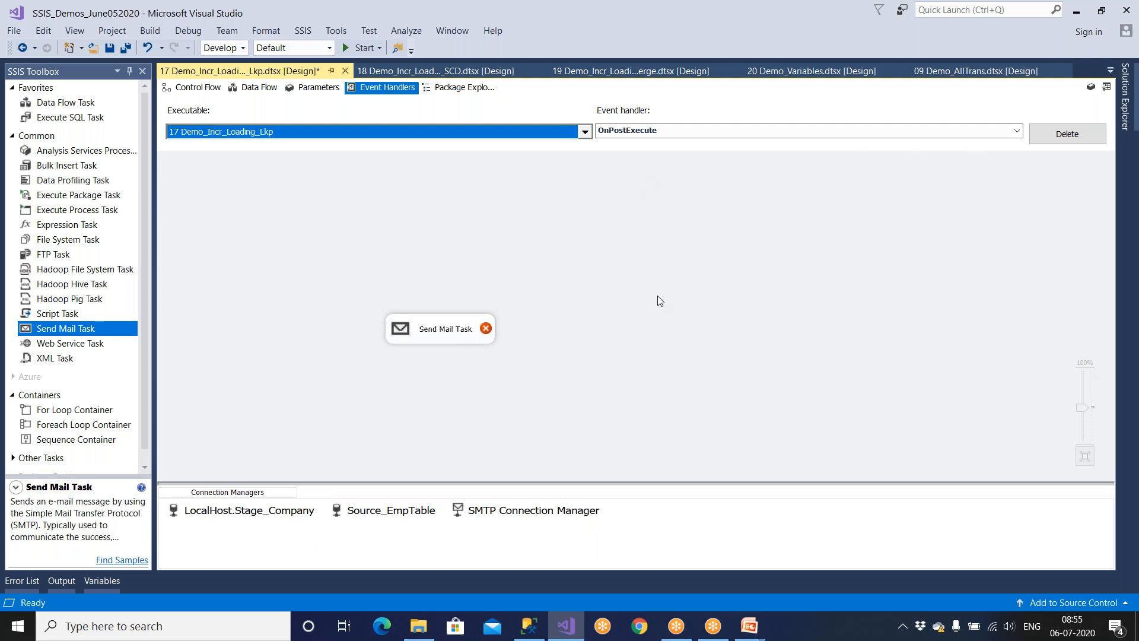
Delete the OnPostExecute handler and its Send Mail Task, then select OnError.
click(1069, 134)
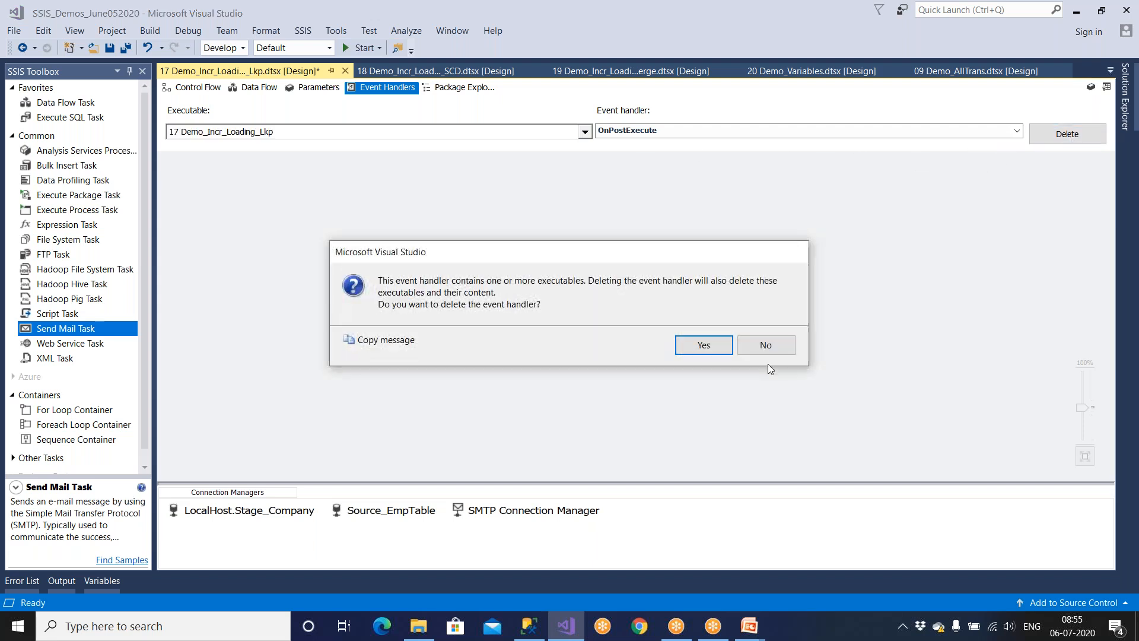
click(720, 348)
click(670, 131)
click(656, 144)
click(656, 132)
click(695, 144)
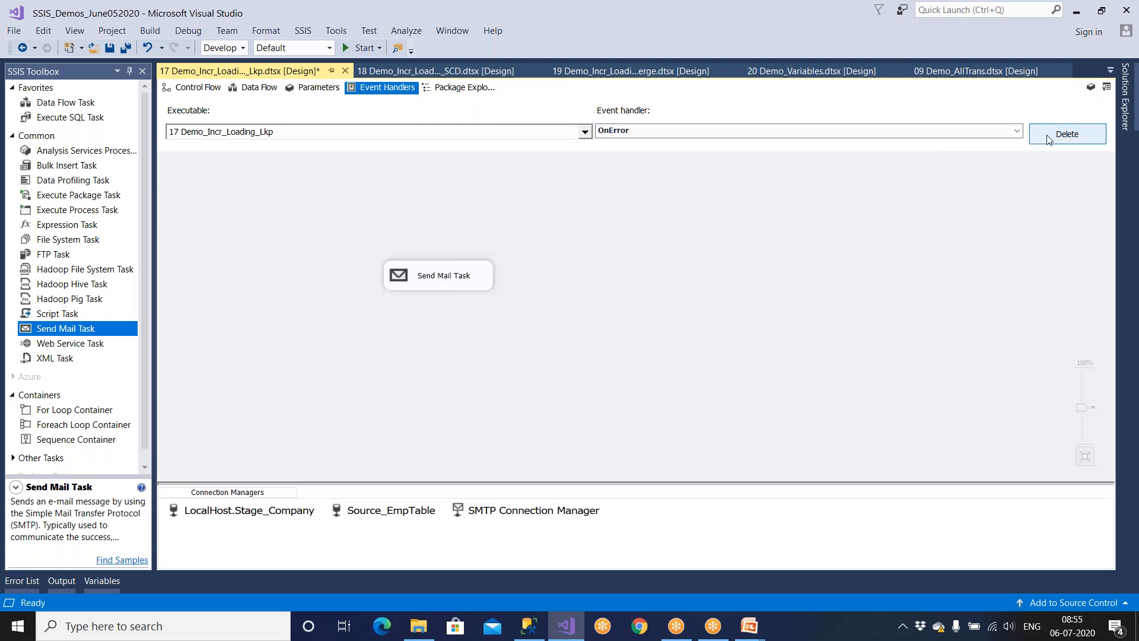
click(635, 132)
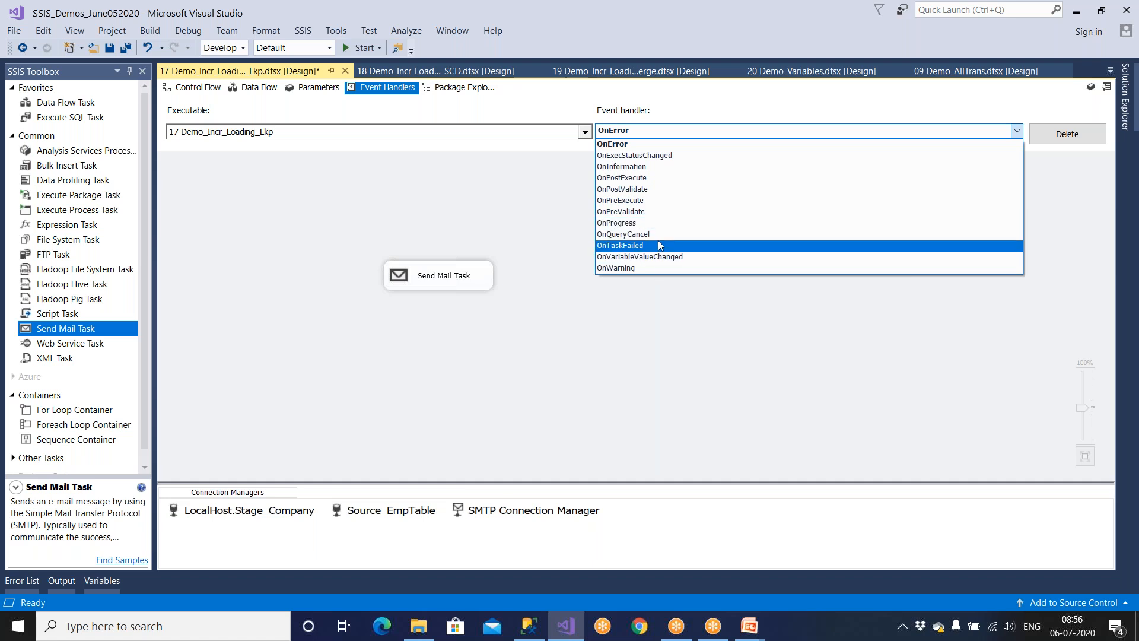
click(674, 313)
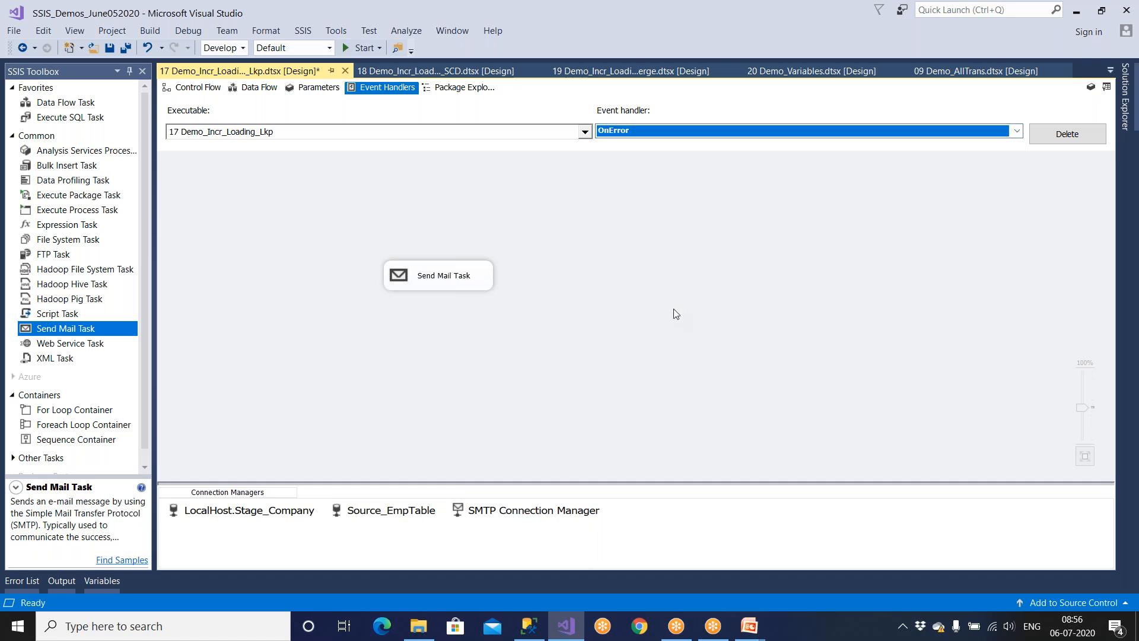
click(205, 89)
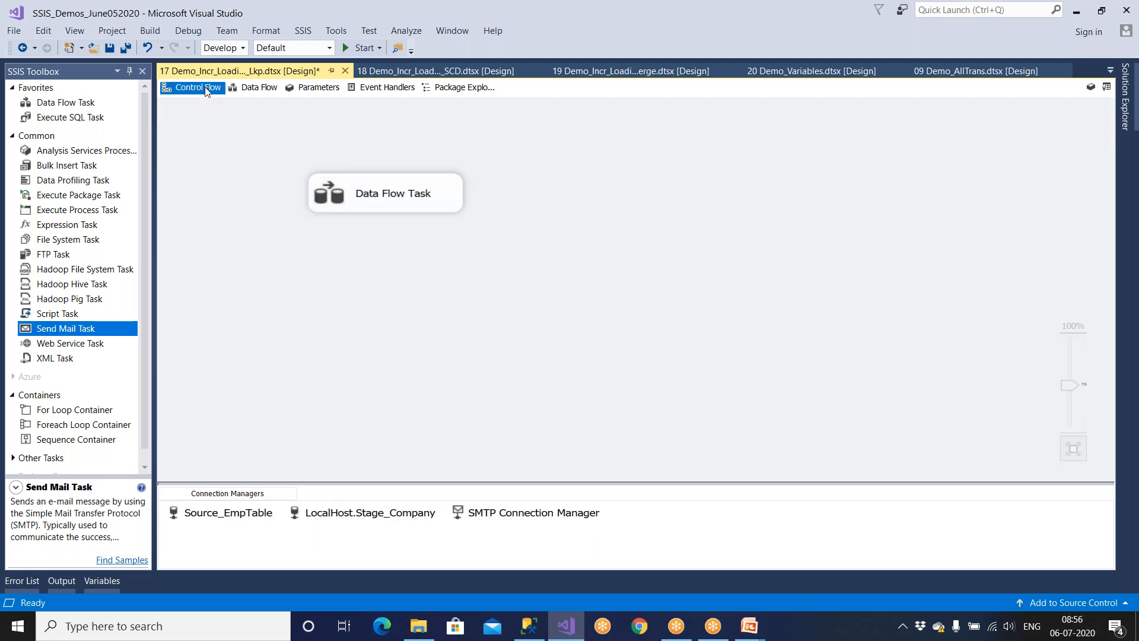
click(305, 33)
click(323, 46)
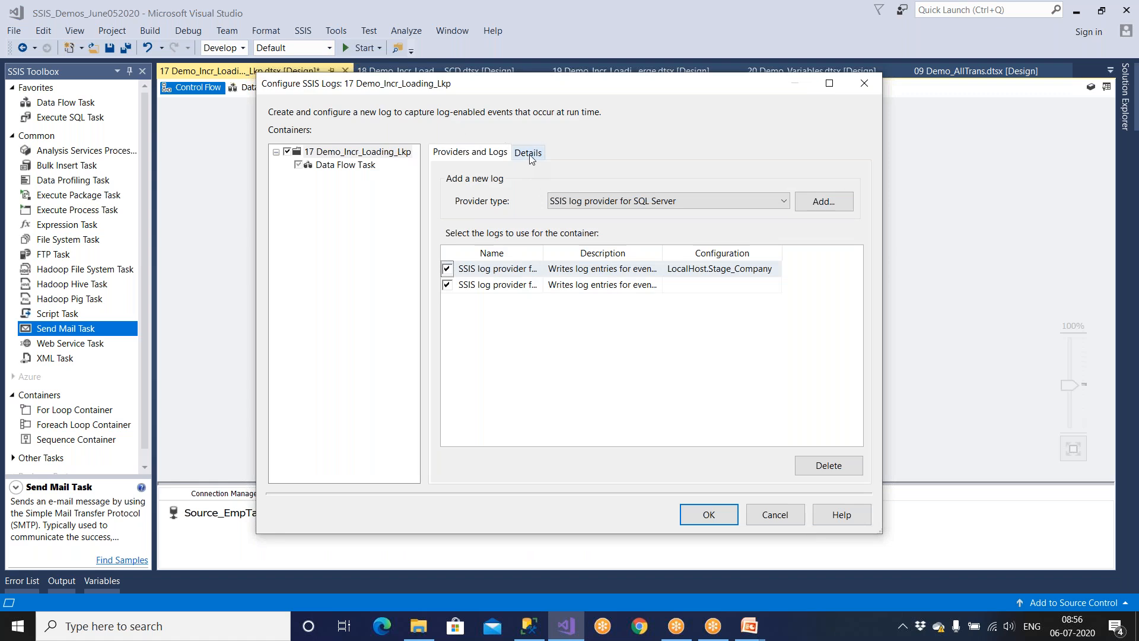
click(492, 269)
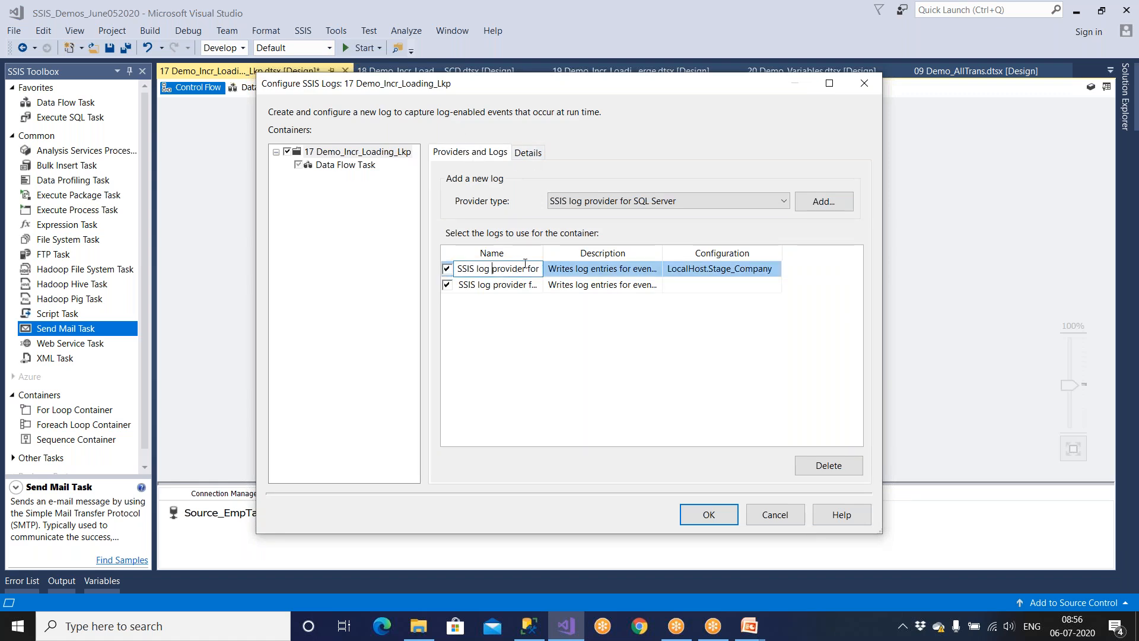
double_click(541, 253)
click(618, 285)
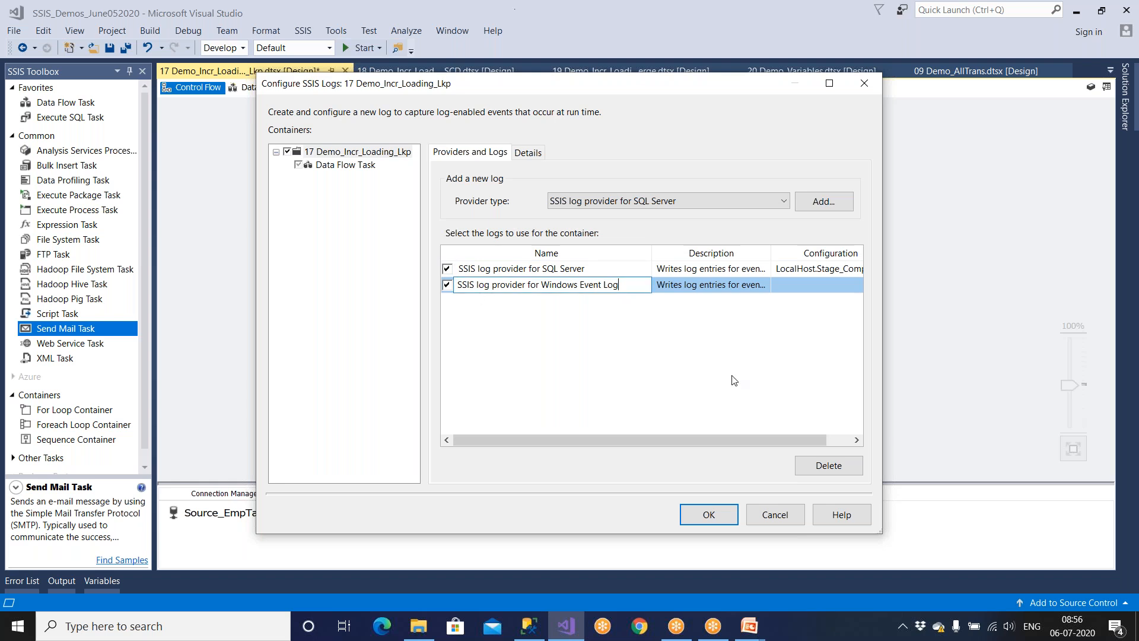
click(778, 512)
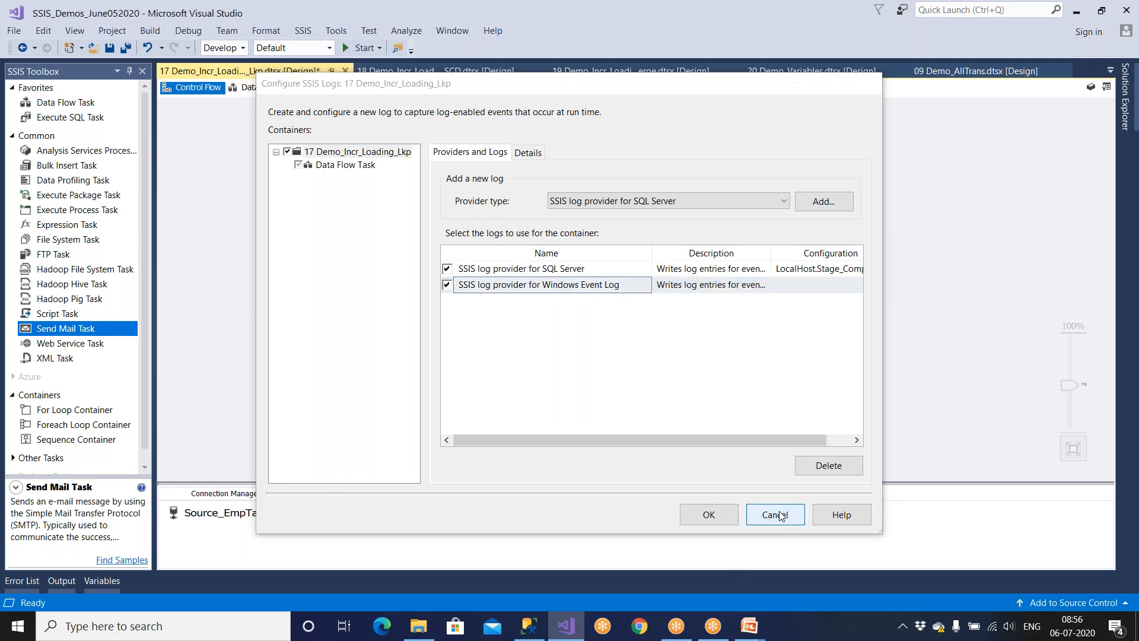
click(379, 87)
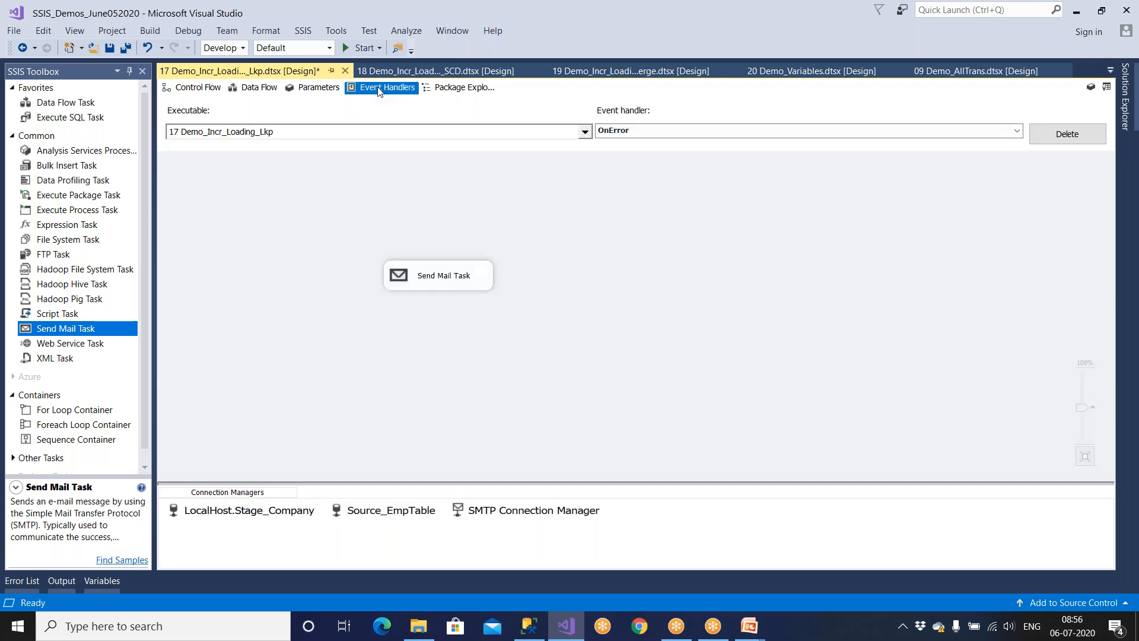
With OnError still selected, request deletion of that event handler.
click(627, 134)
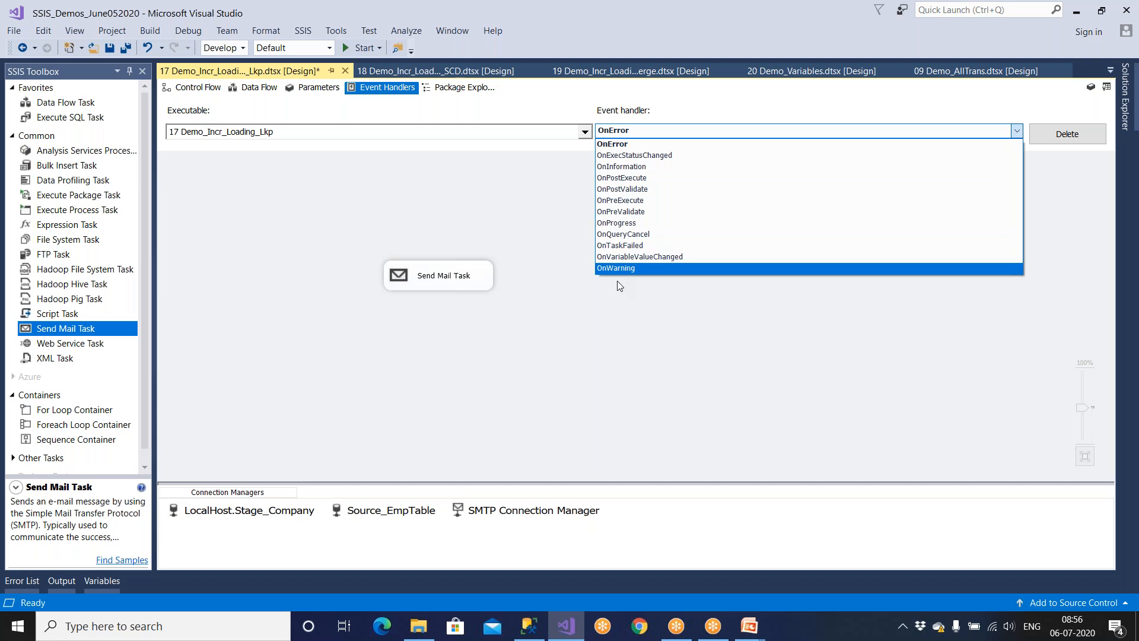
click(303, 34)
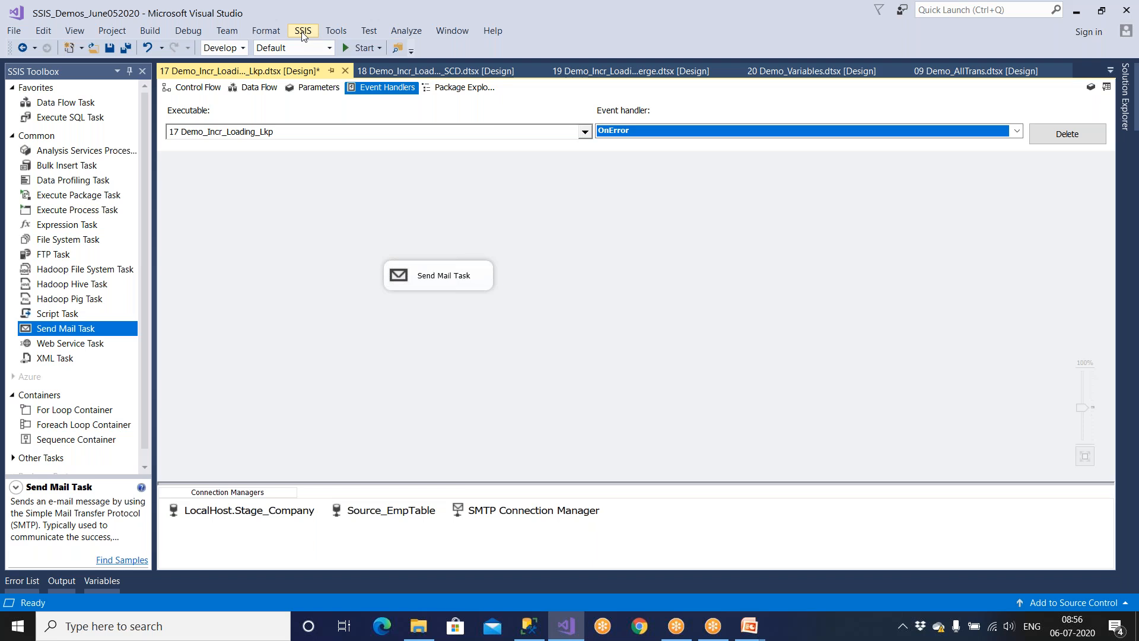
click(1067, 134)
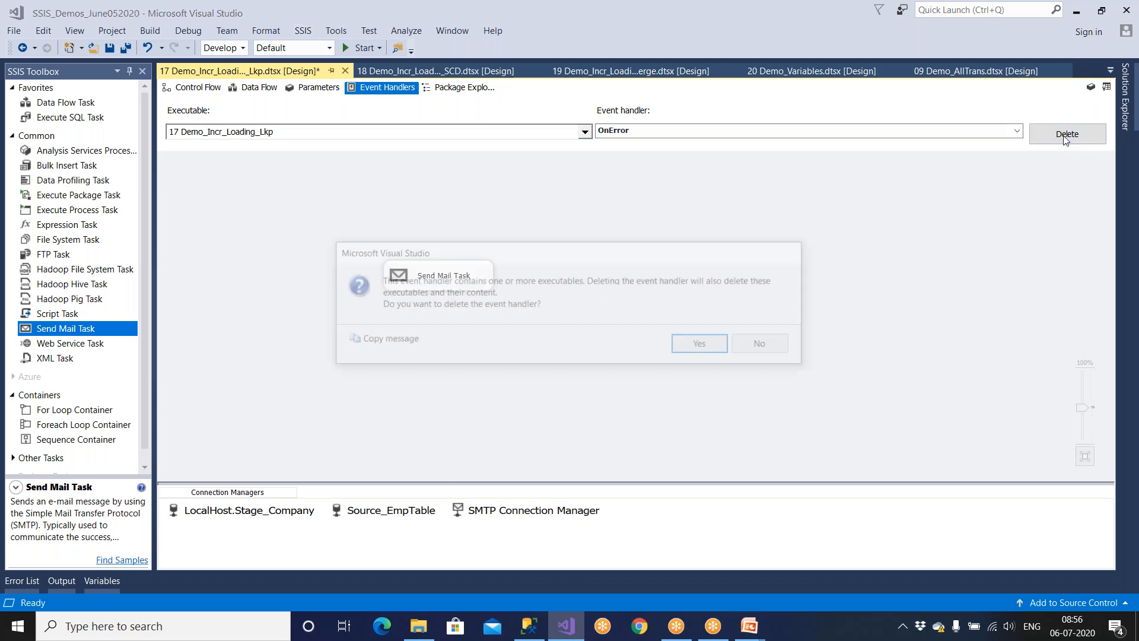
Confirm removing the OnError handler and return to the Control Flow view.
click(714, 346)
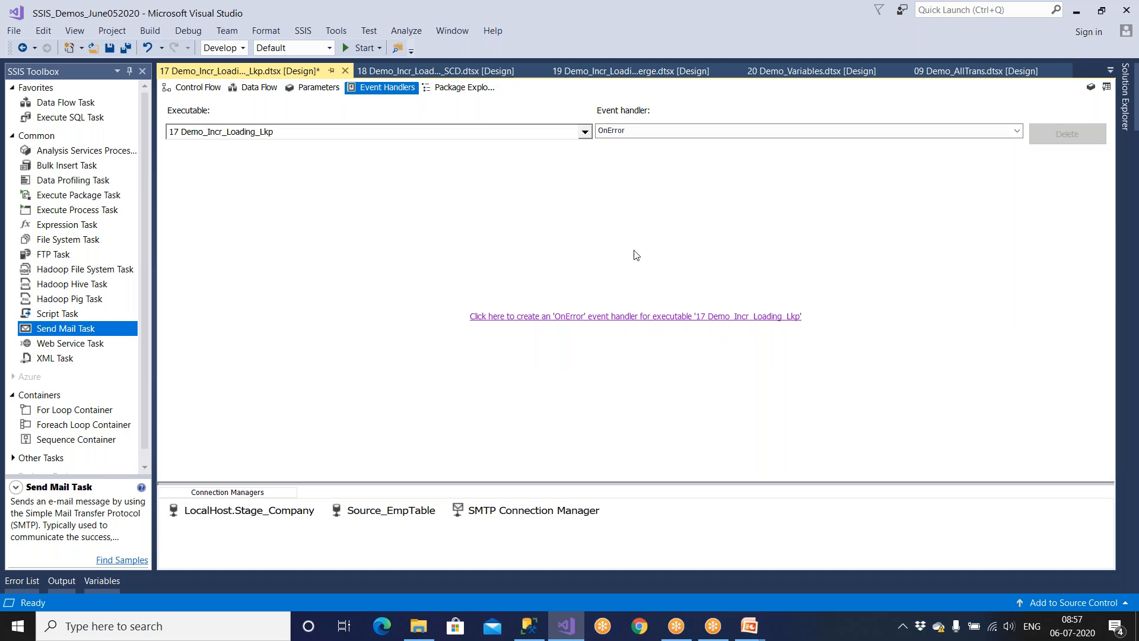
click(631, 133)
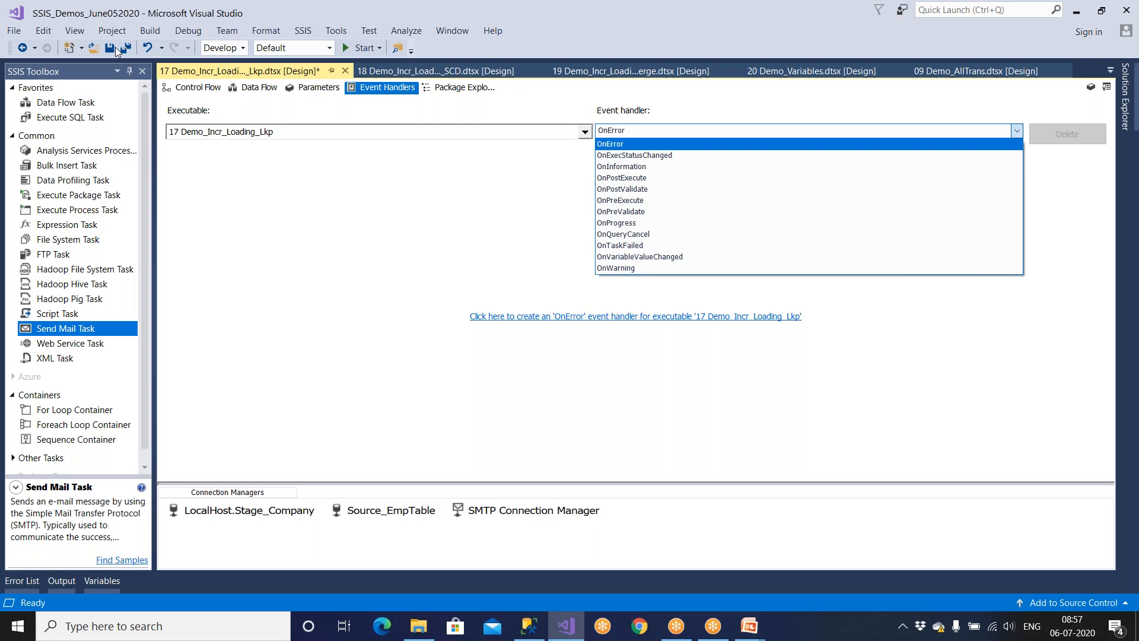
key(Escape)
click(195, 90)
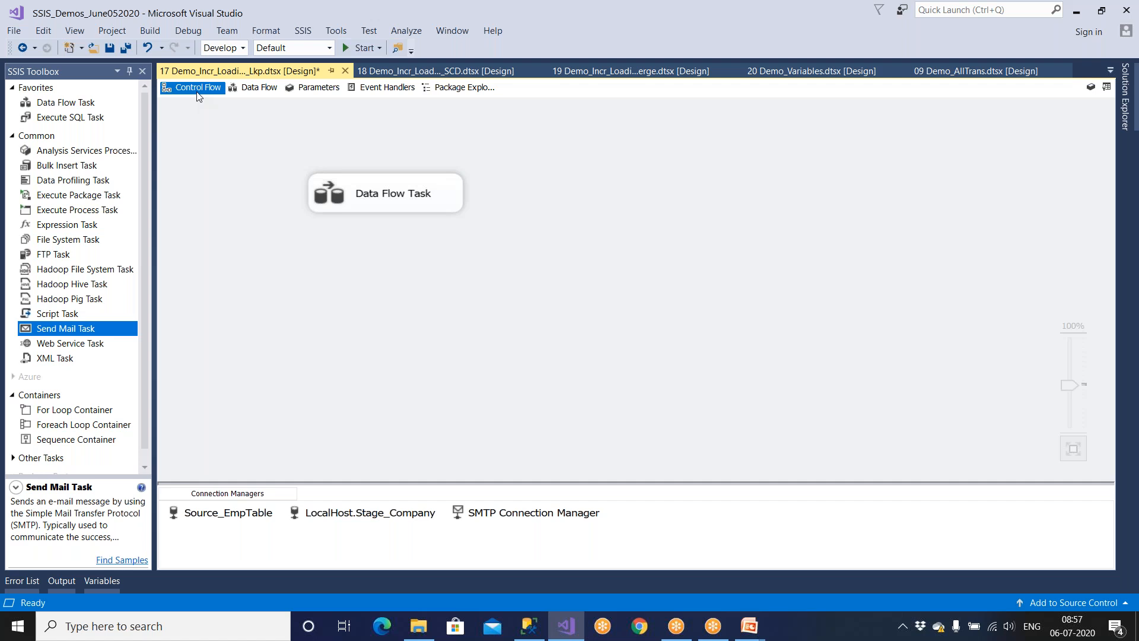
Show Solution Explorer and browse through the project's SSIS packages.
click(1129, 111)
click(992, 209)
click(990, 223)
click(994, 199)
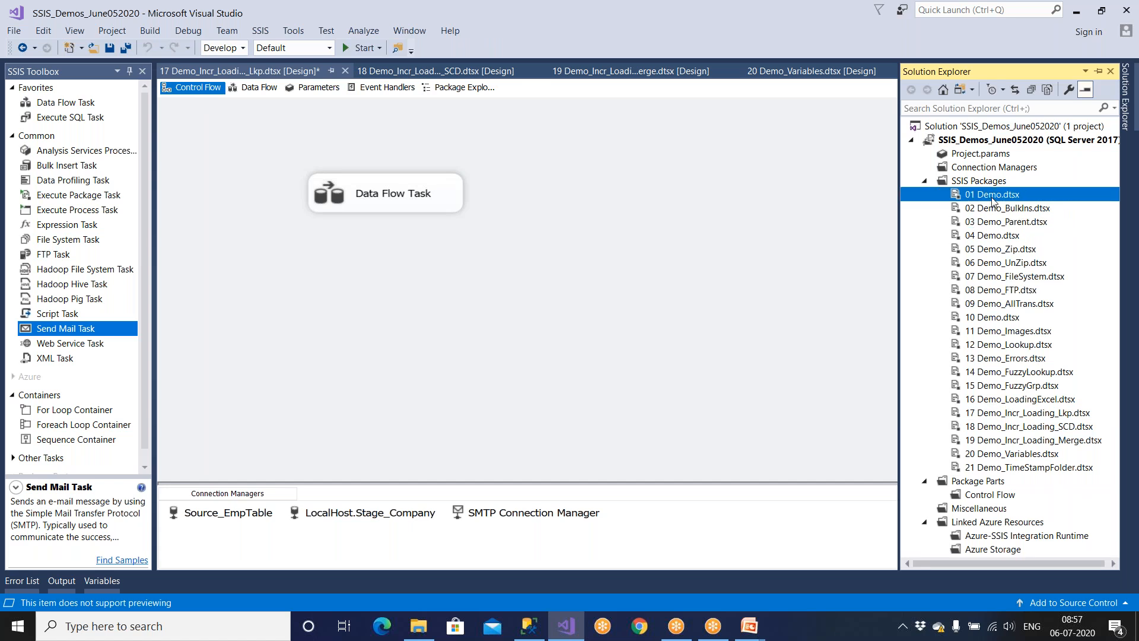
click(998, 209)
click(1001, 221)
click(1002, 236)
click(1003, 250)
click(1004, 264)
click(1002, 278)
click(1003, 291)
click(1010, 345)
click(1013, 372)
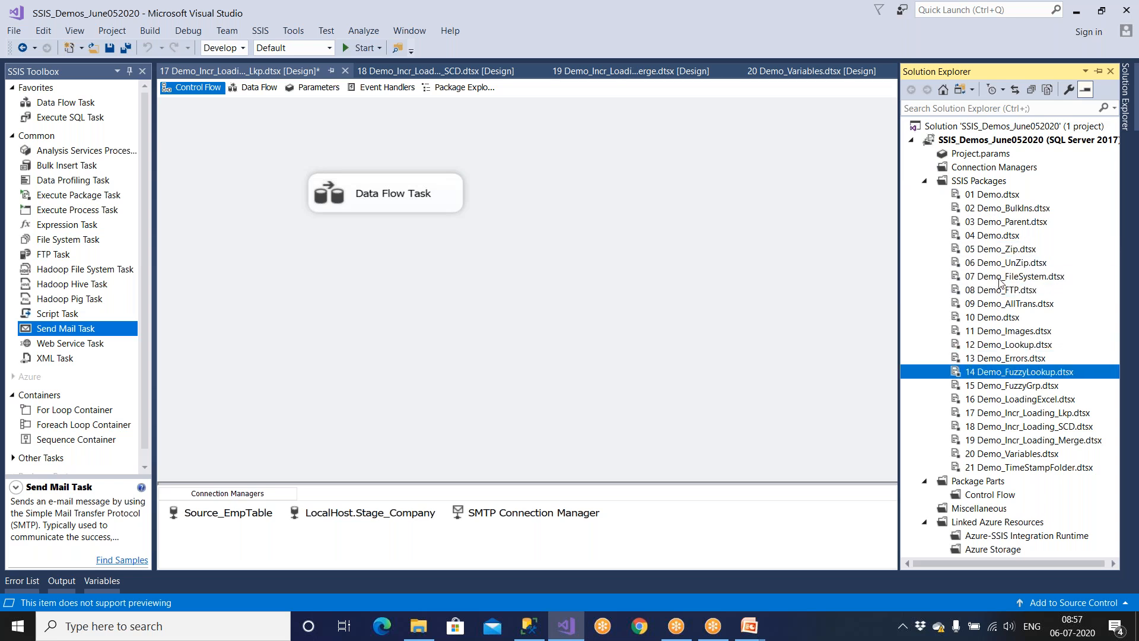
Select the project and the 08 Demo_FTP.dtsx package, then save from the toolbar.
click(1001, 143)
click(1007, 290)
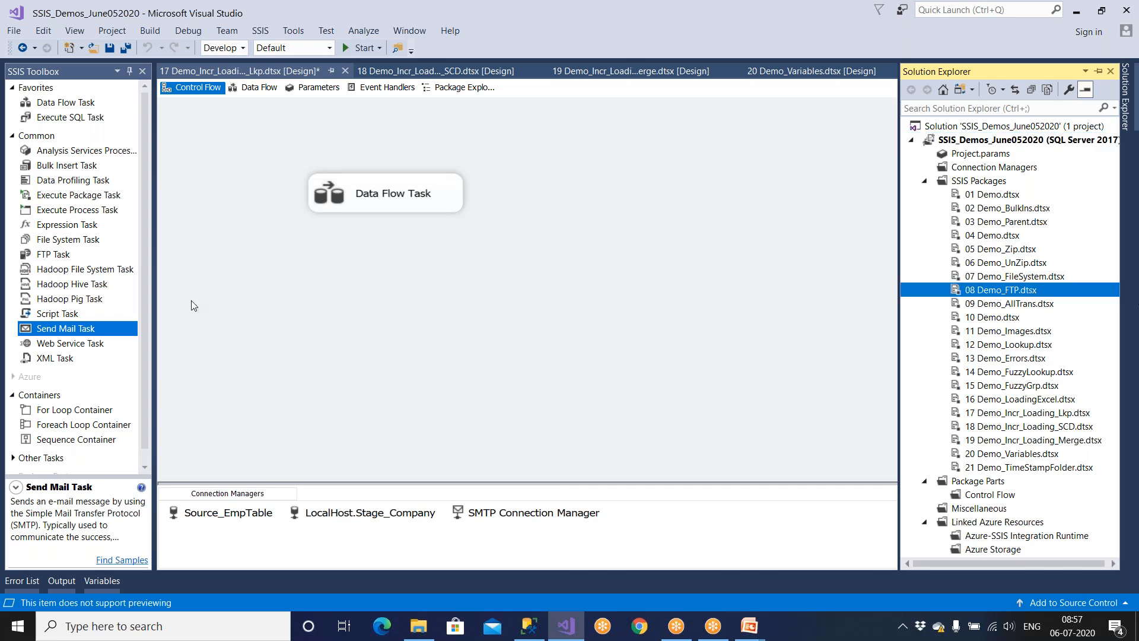
click(112, 48)
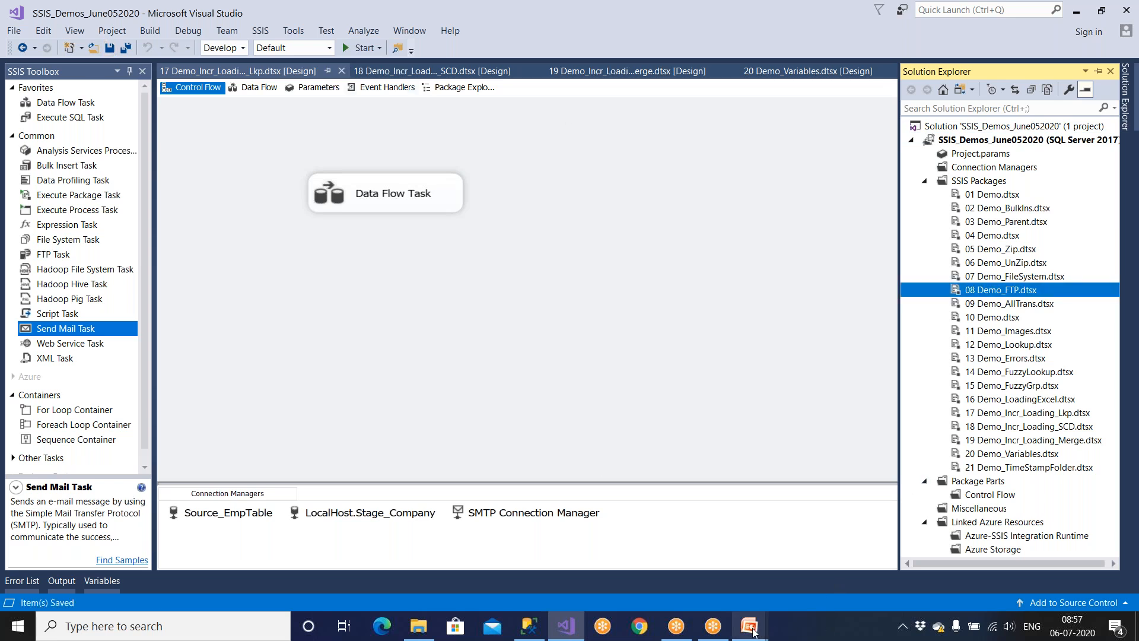
mouse_move(756, 629)
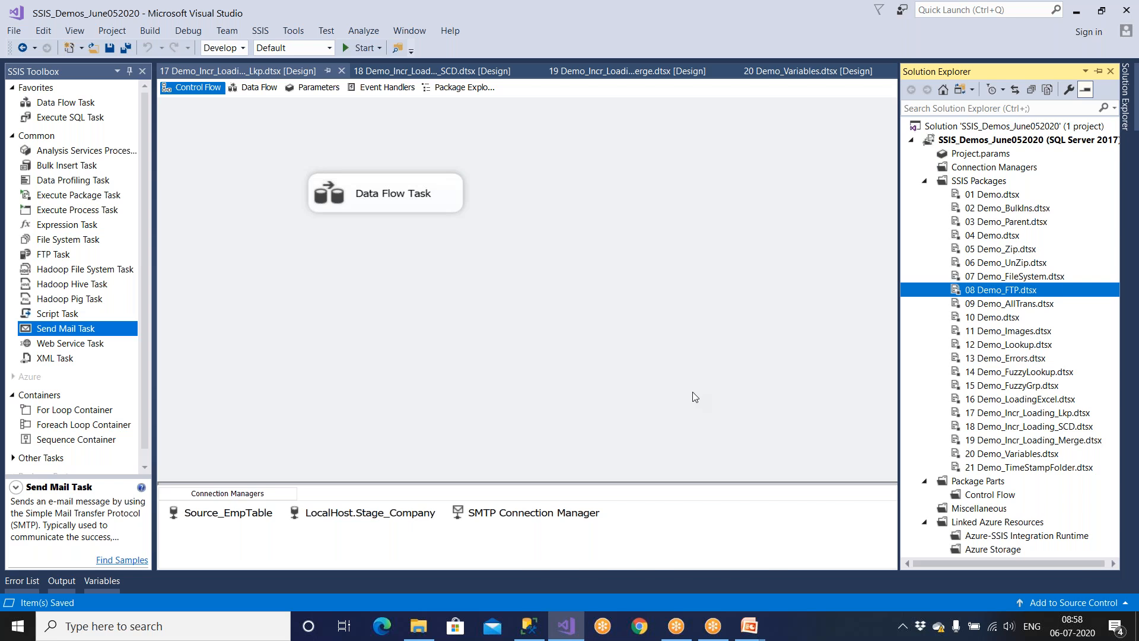
Add a Send Mail Task below the Data Flow Task and connect them.
drag(102, 334, 351, 338)
click(397, 209)
drag(400, 231, 419, 351)
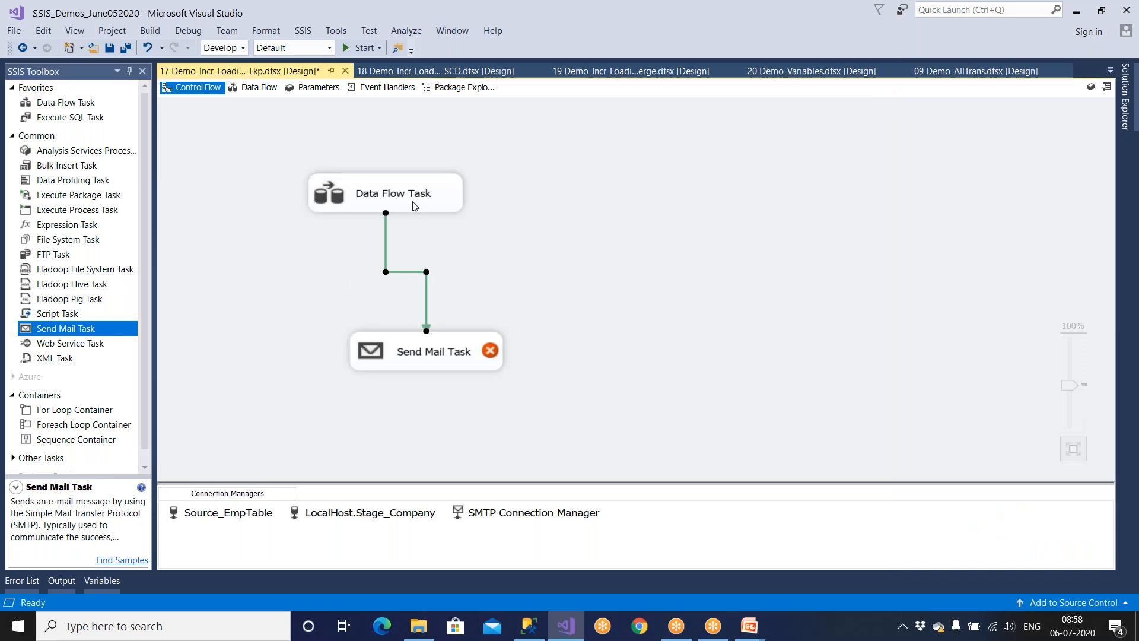
click(419, 351)
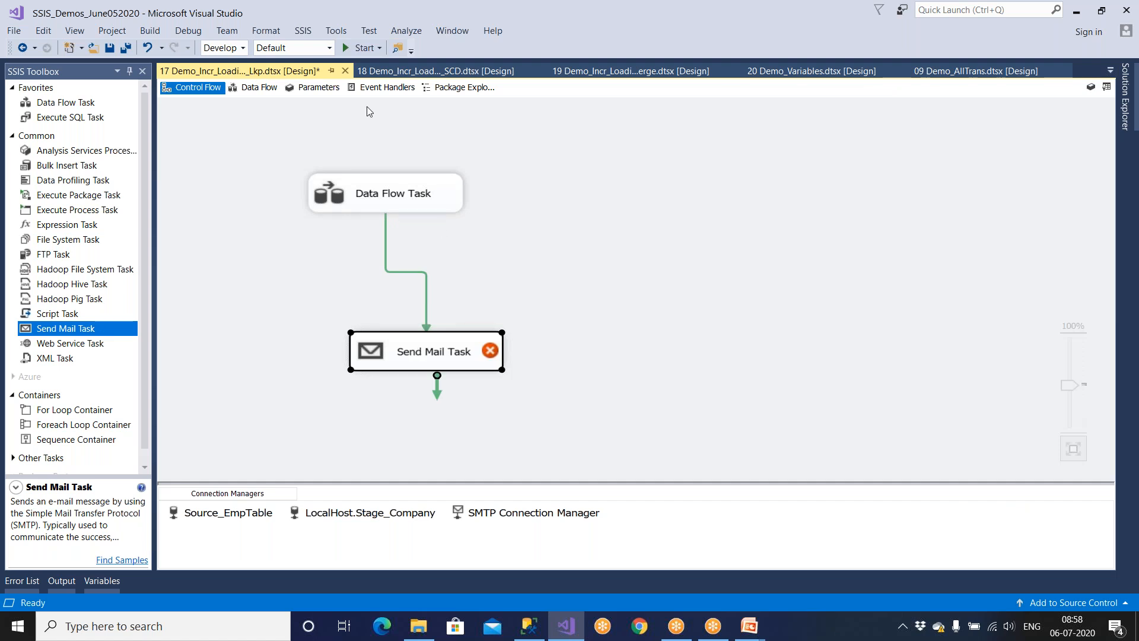
Delete the connector and the Send Mail Task, then go to the Event Handlers view.
click(486, 257)
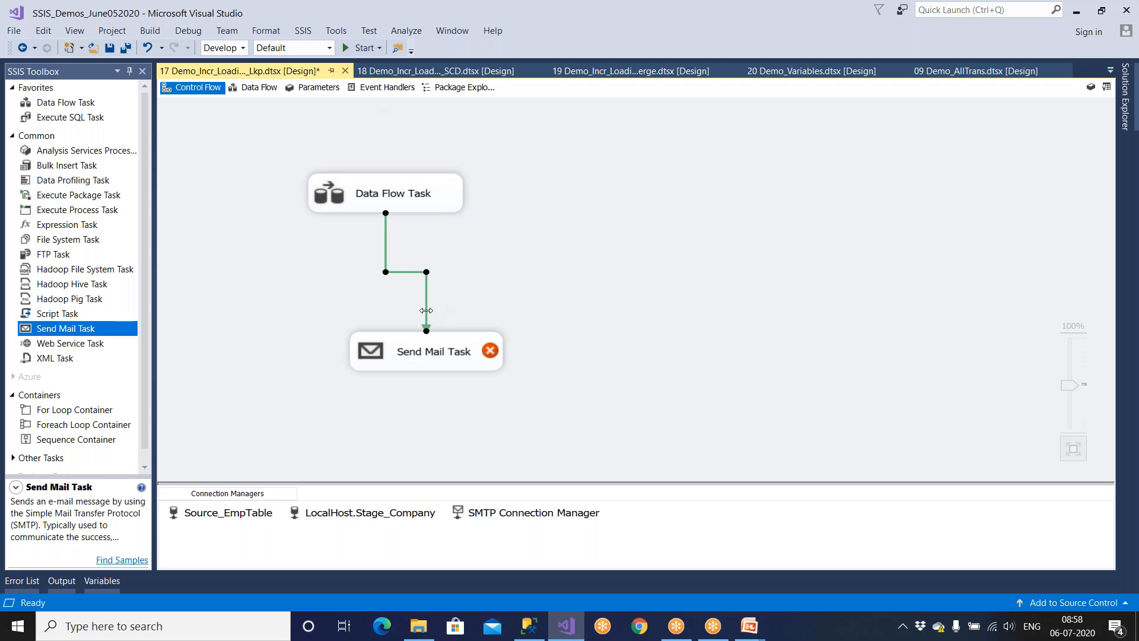
click(389, 202)
click(407, 341)
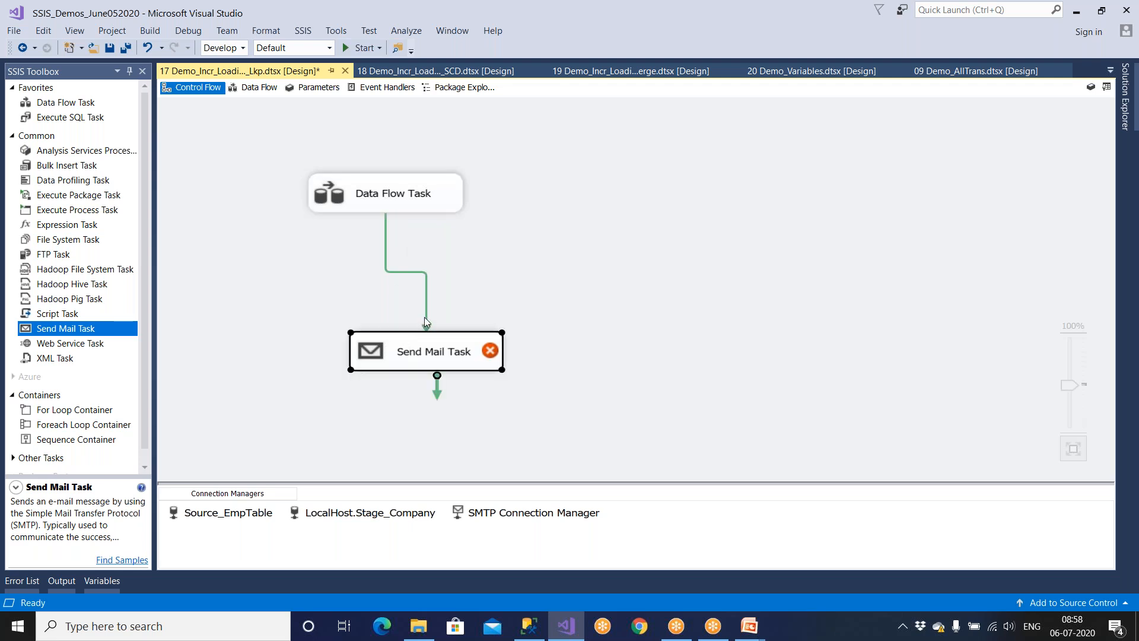
click(426, 317)
key(Delete)
click(433, 356)
key(Delete)
click(388, 87)
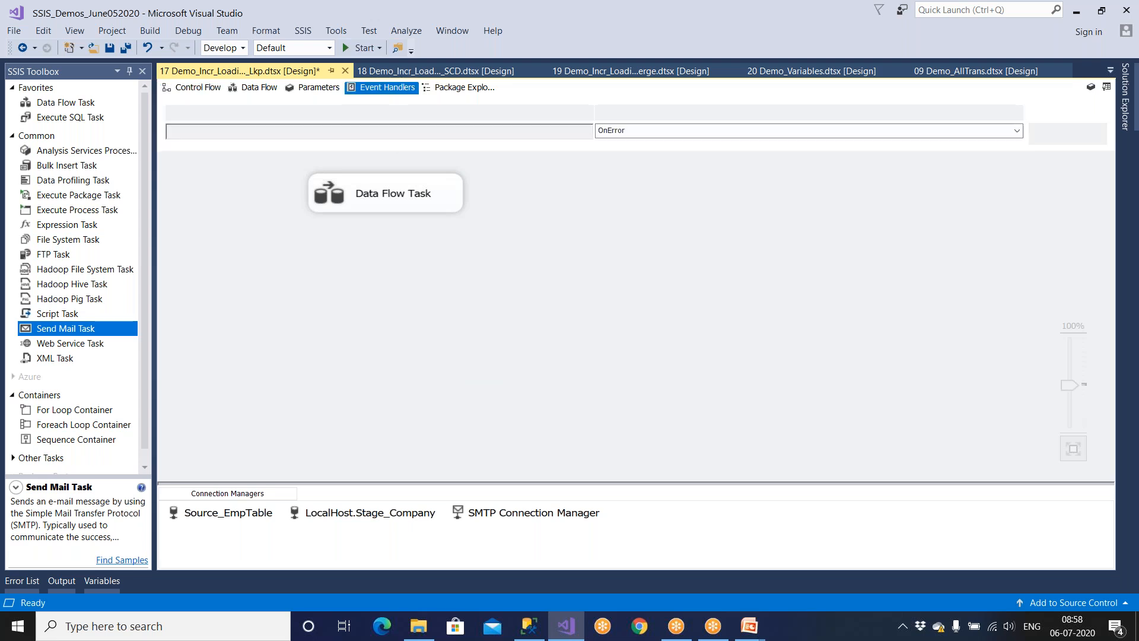
click(635, 136)
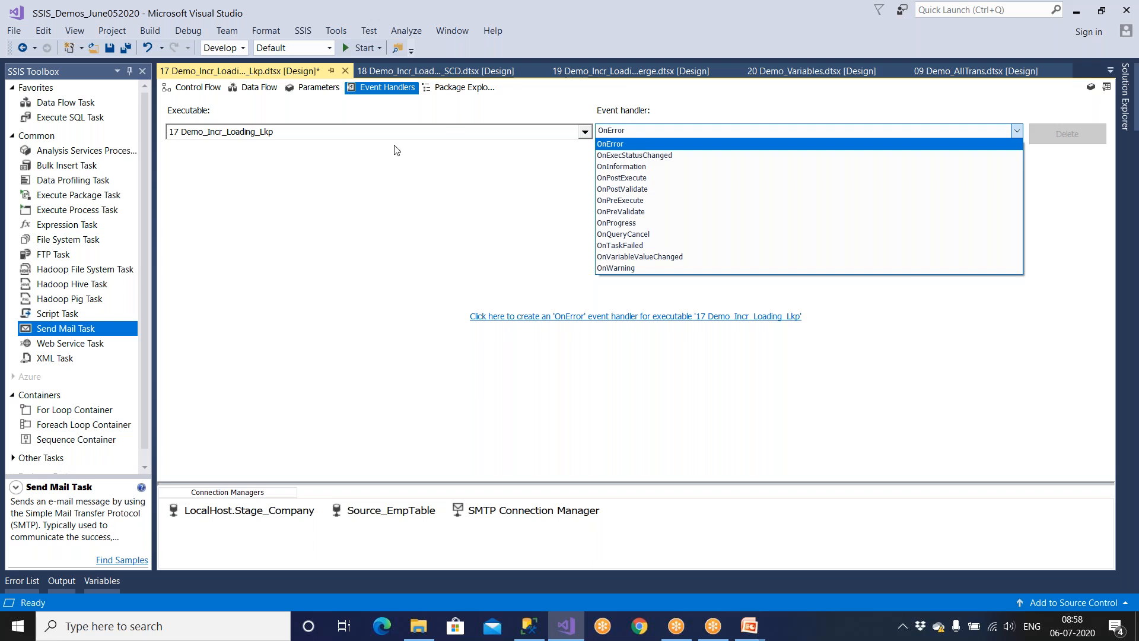
Add a Send Mail Task below the Data Flow Task and connect them with a precedence arrow.
click(204, 92)
click(204, 91)
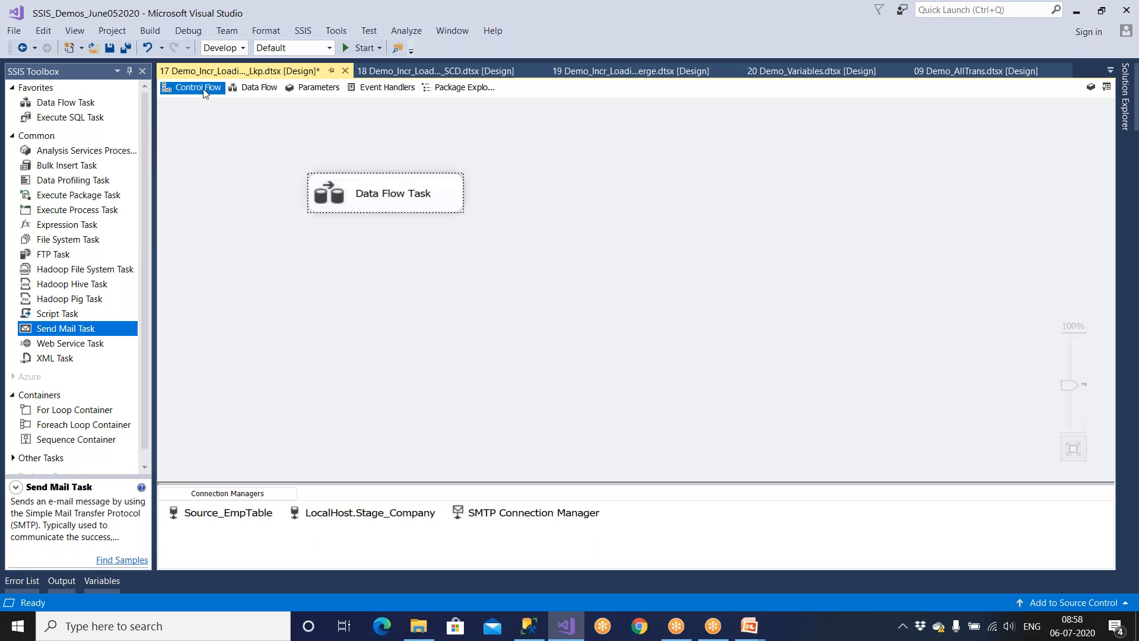
click(323, 205)
drag(92, 330, 321, 344)
click(383, 201)
drag(393, 232, 399, 355)
click(499, 330)
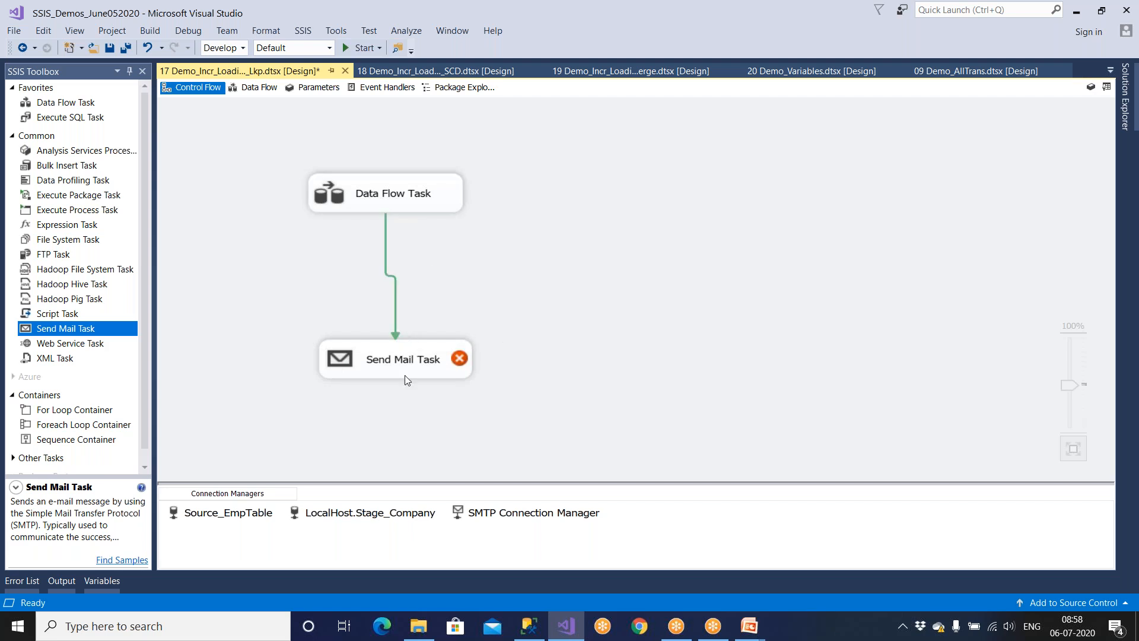
Set the precedence constraint between the Data Flow Task and Send Mail Task to Failure.
click(407, 196)
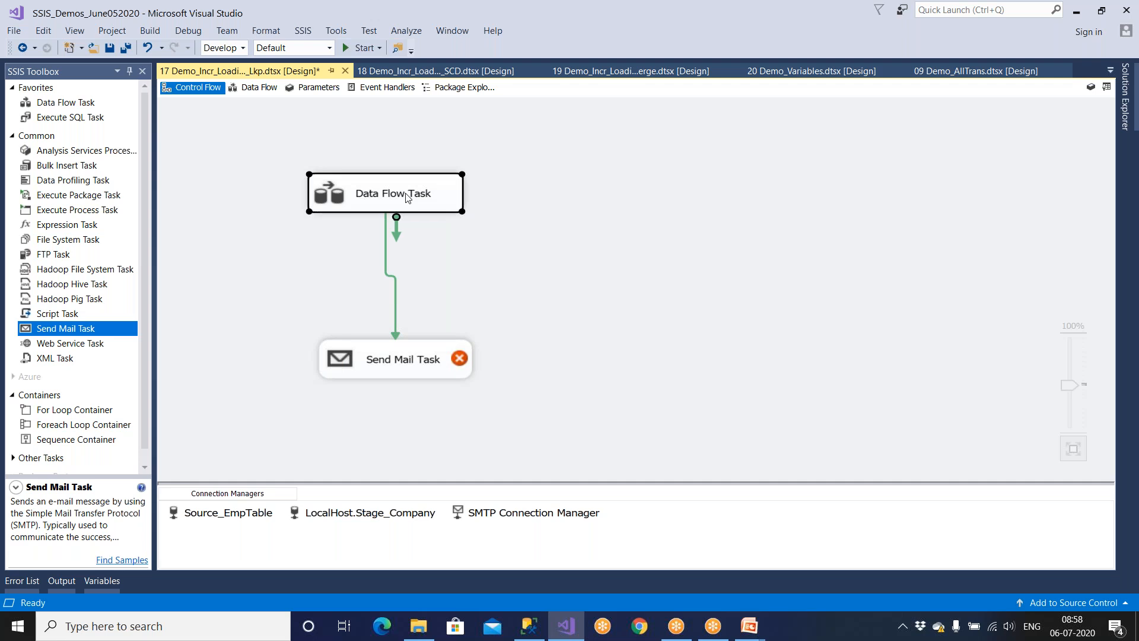
click(408, 363)
click(522, 305)
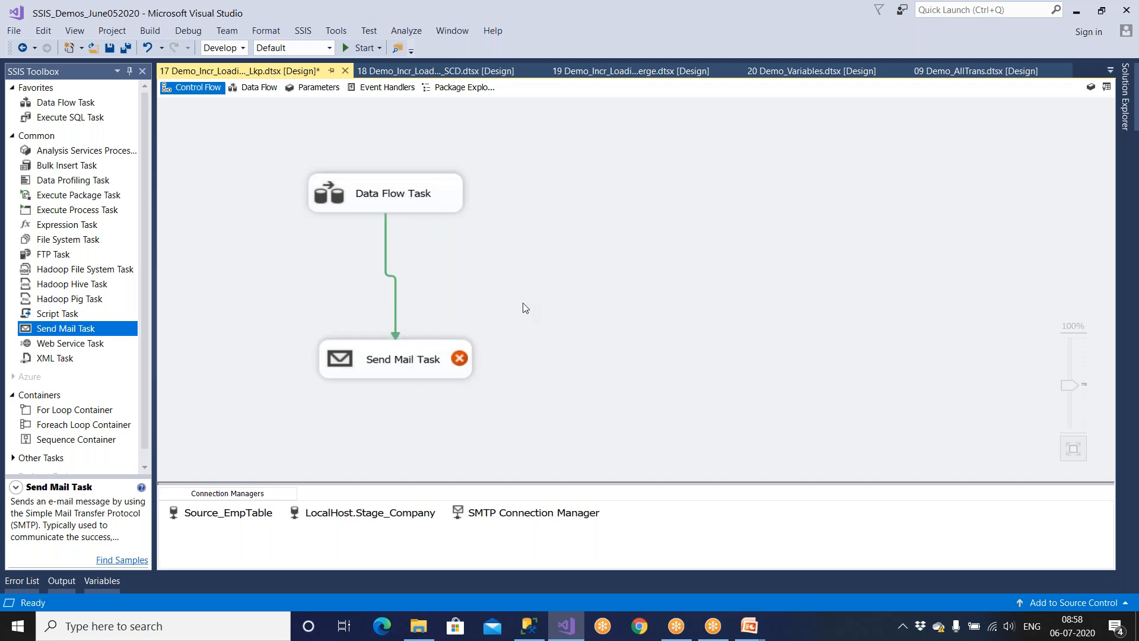
click(458, 363)
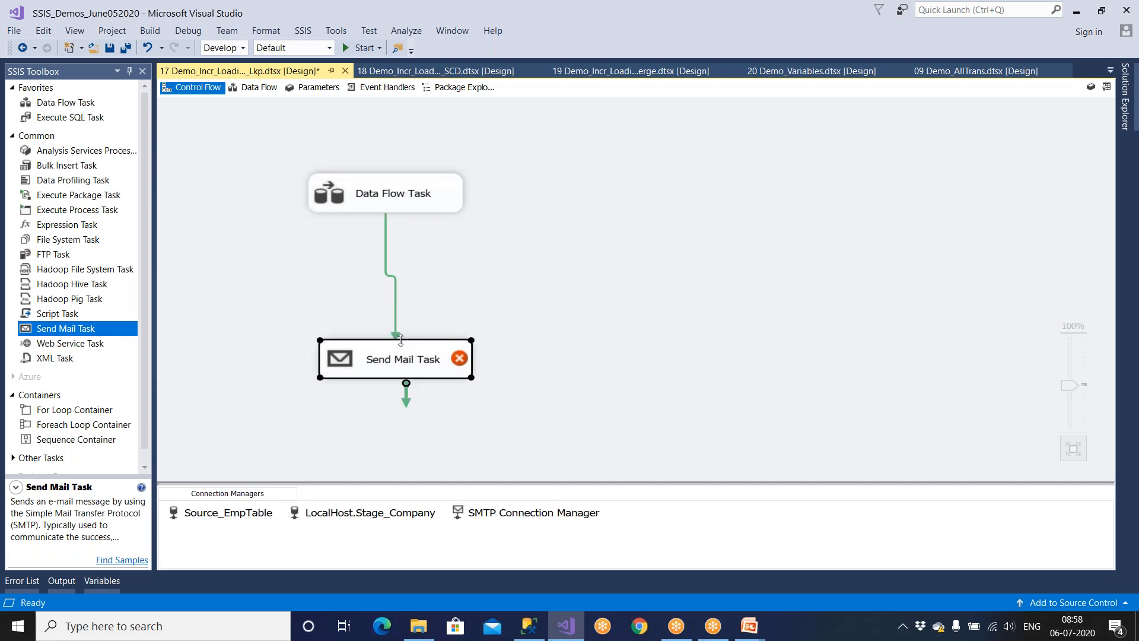
click(411, 208)
click(413, 364)
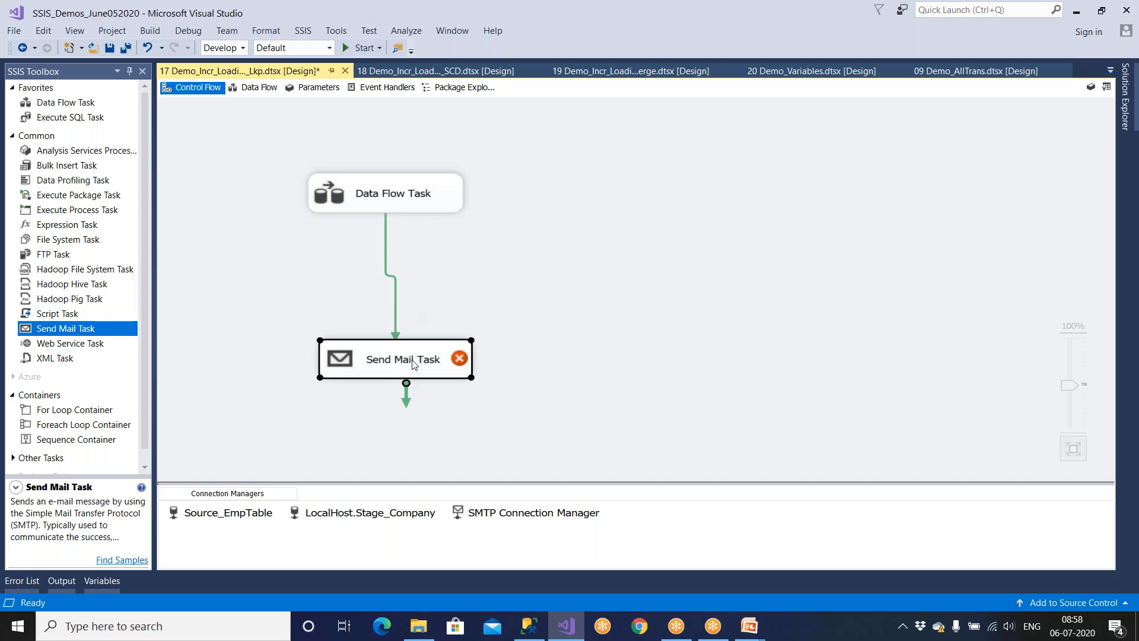
click(396, 309)
right_click(396, 309)
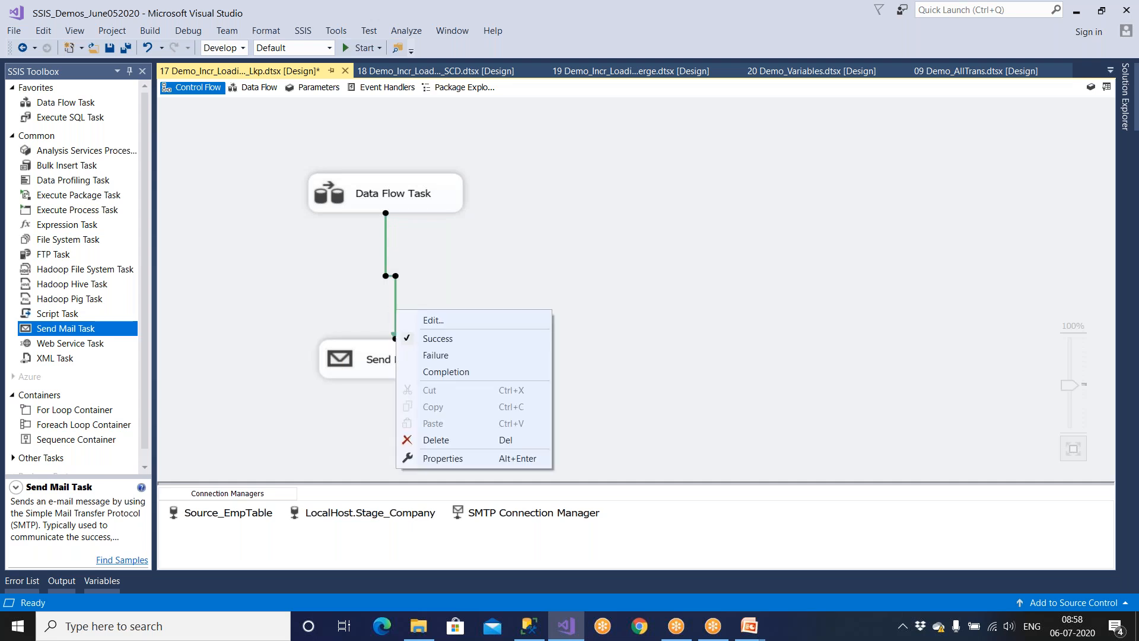
click(423, 354)
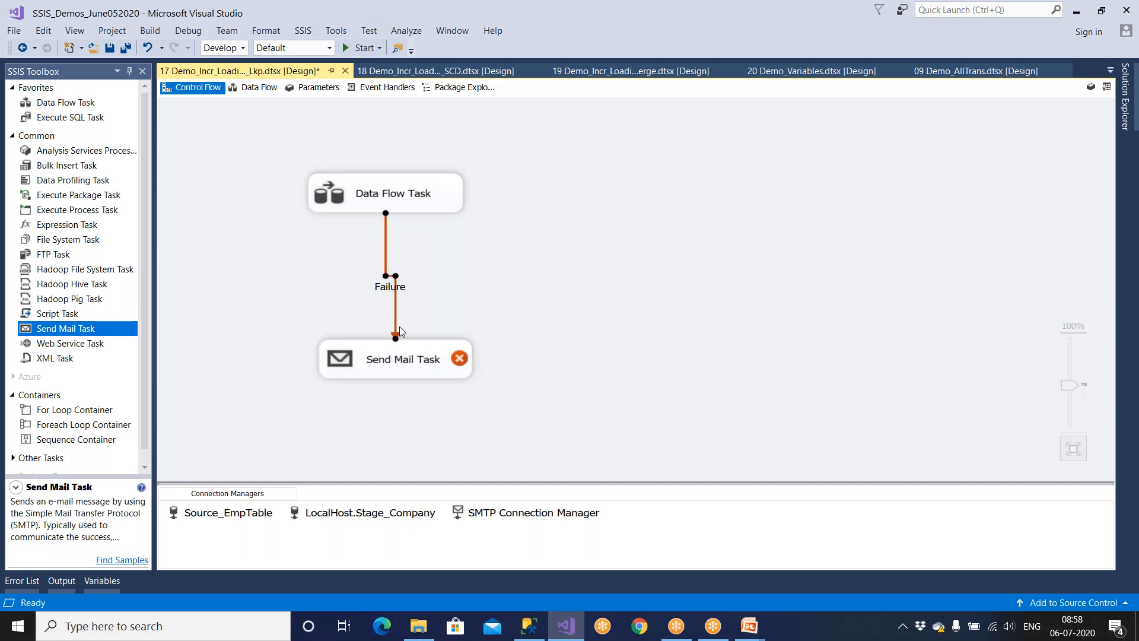
Change the Failure constraint to Completion.
click(418, 362)
click(395, 316)
right_click(397, 315)
click(430, 378)
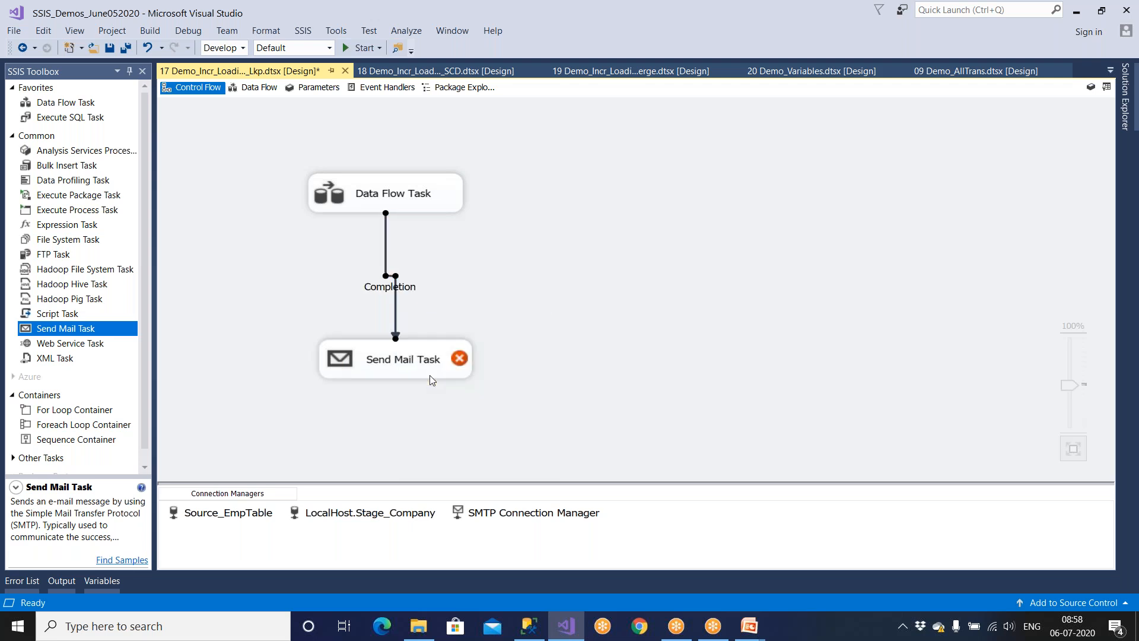
Confirm the Completion link, then list the package's available event handler types.
click(415, 207)
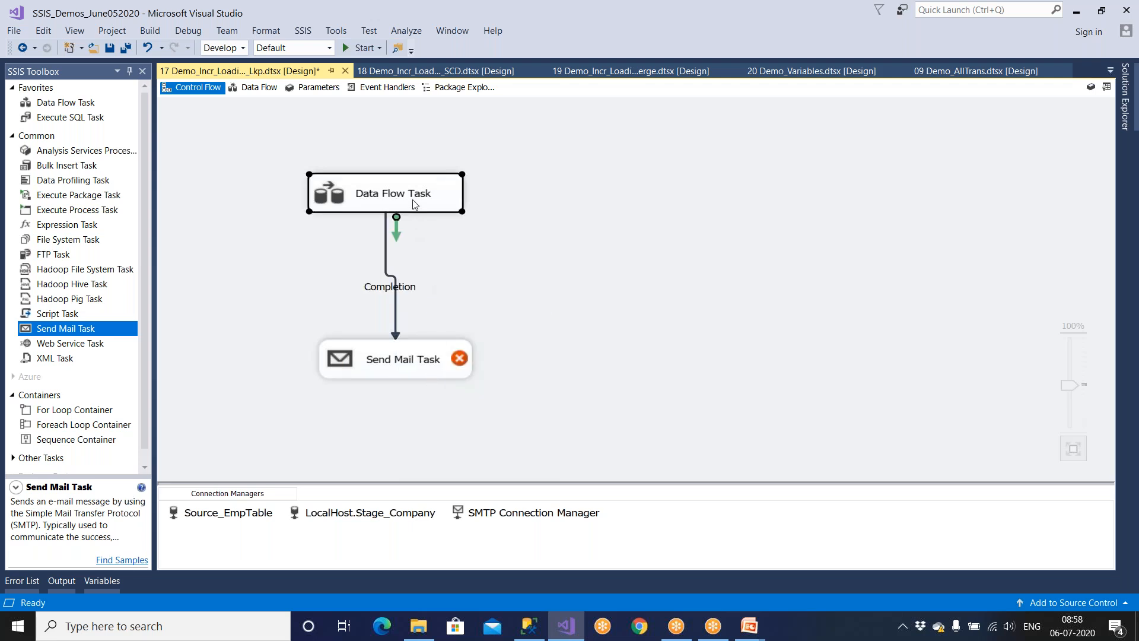
click(420, 357)
click(419, 208)
click(409, 312)
click(396, 315)
right_click(397, 316)
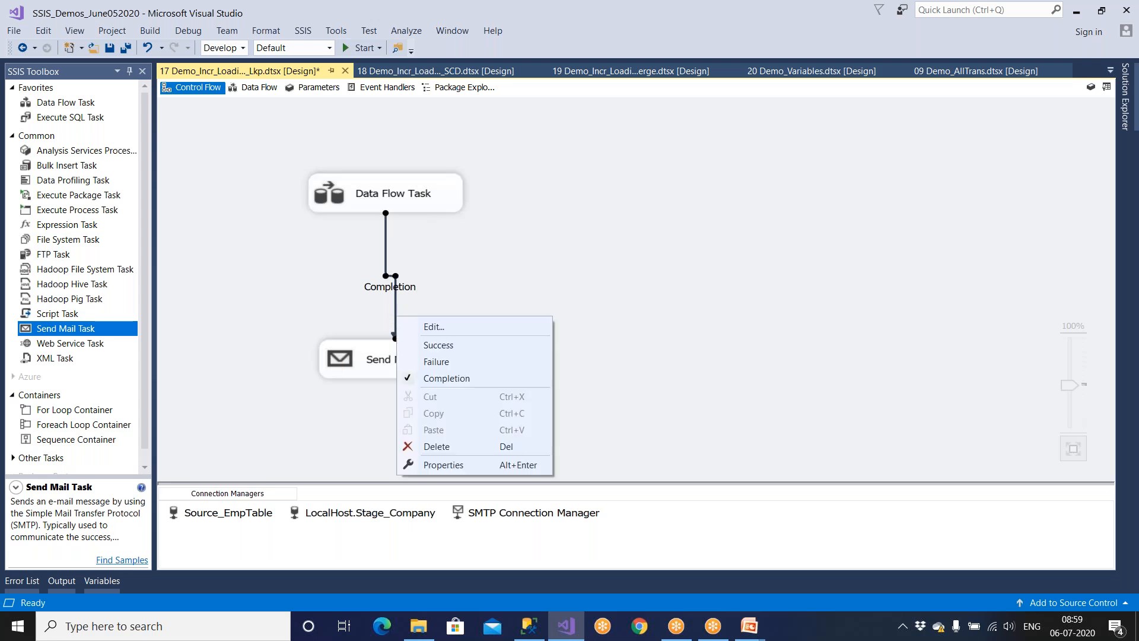
click(445, 261)
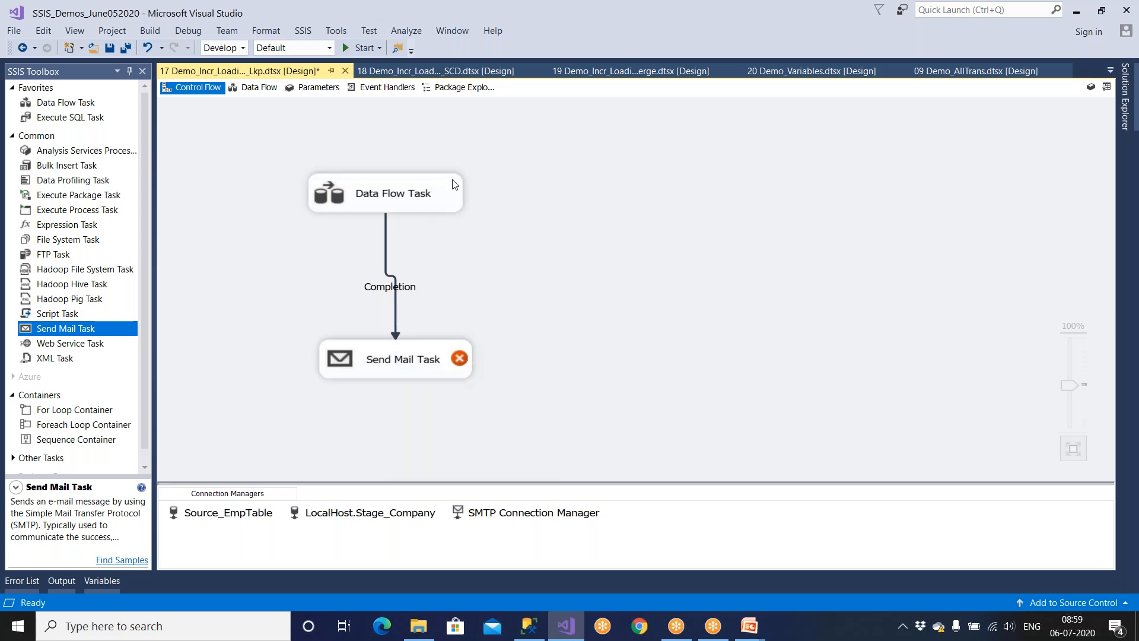
click(380, 87)
click(617, 131)
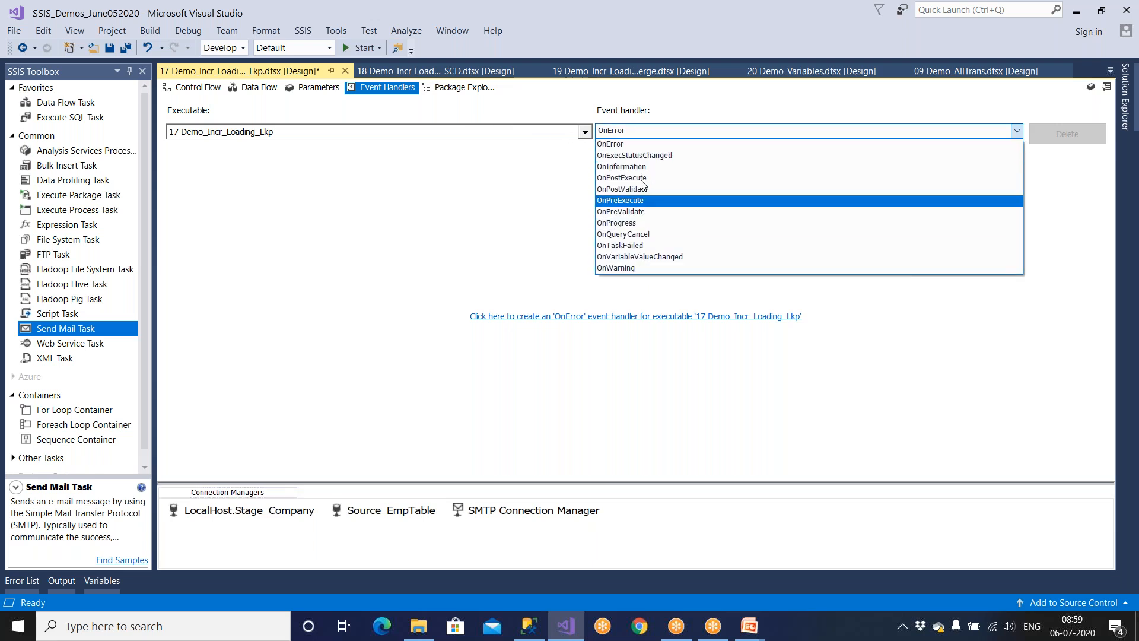
Delete the Send Mail Task and its Completion link, then save the package.
click(197, 89)
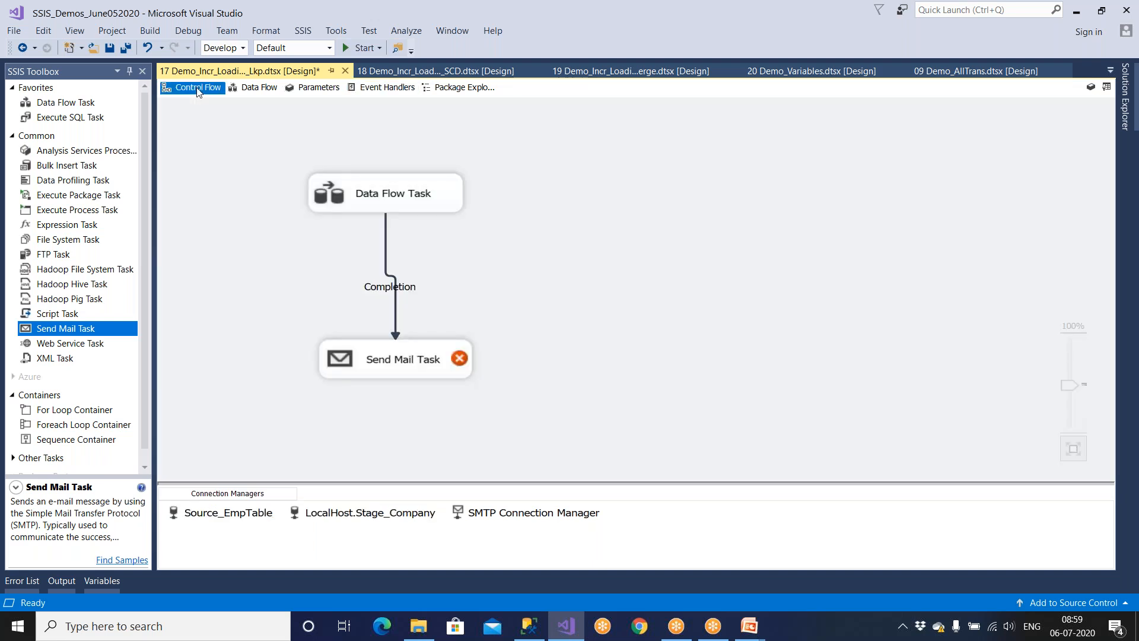
click(401, 358)
key(Delete)
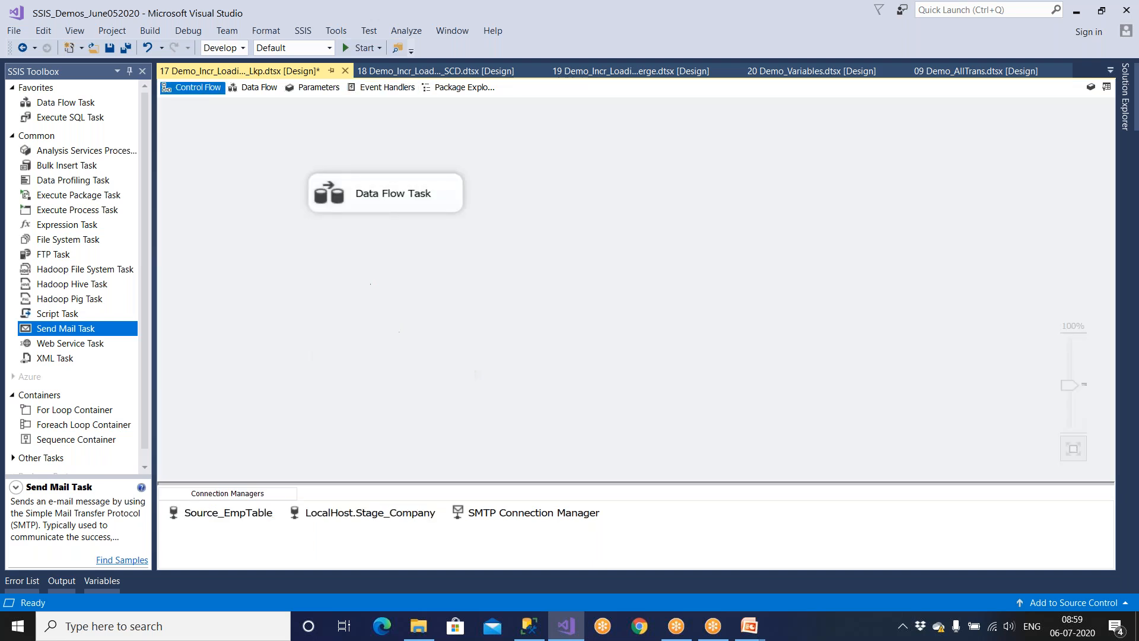
click(109, 47)
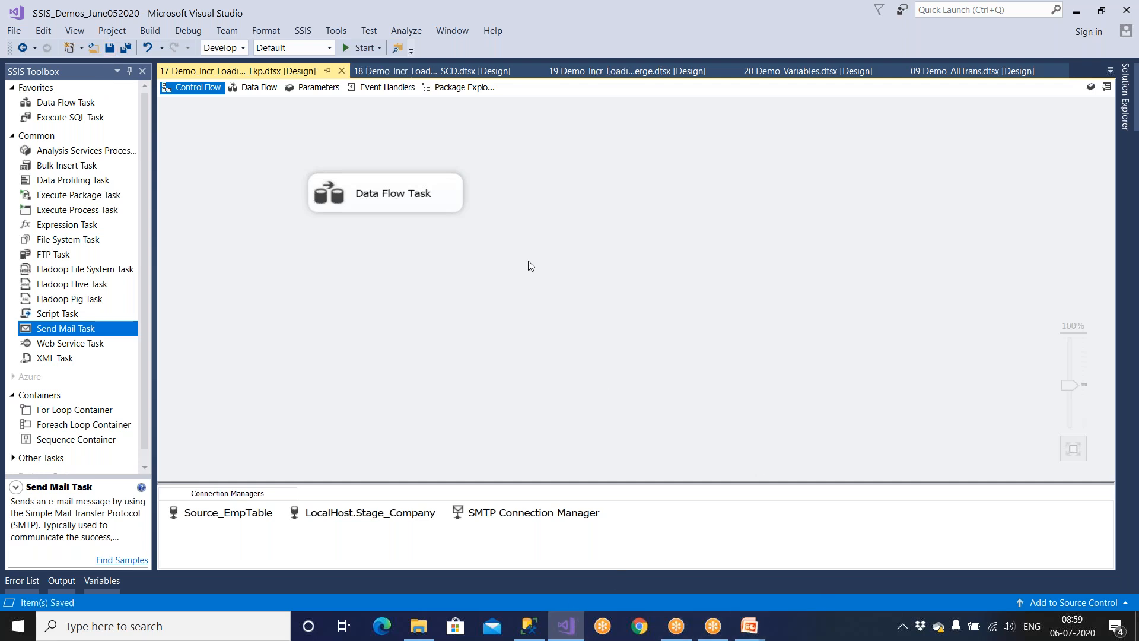
click(303, 31)
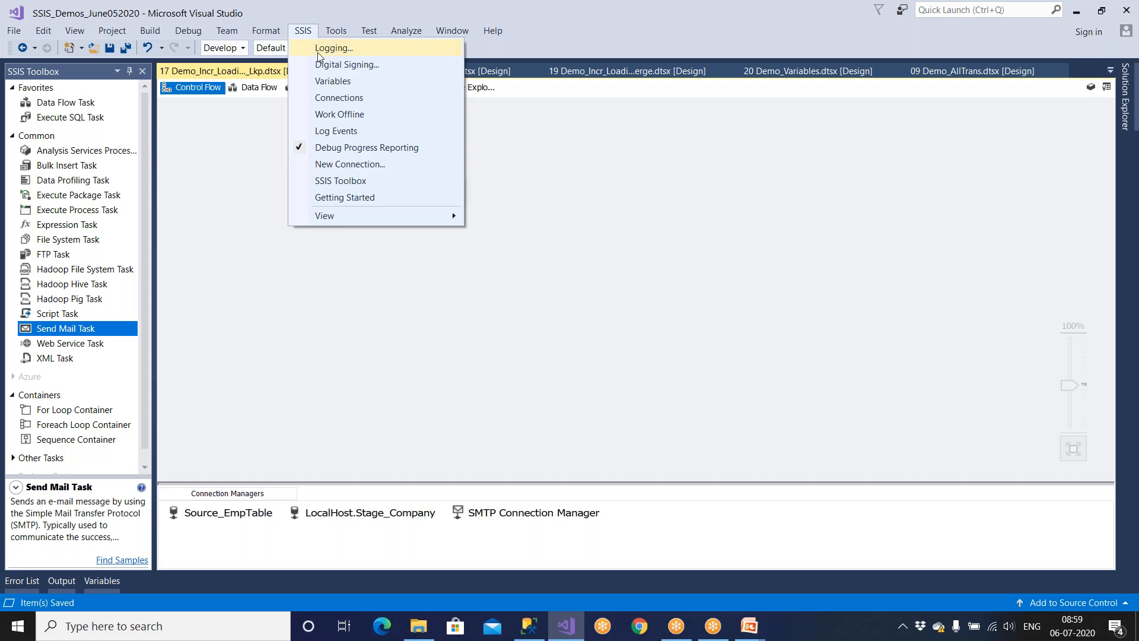
Open the Data Flow Task to show OLE DB Source feeding Lookup, Lookup 1 and Derived Column.
click(643, 236)
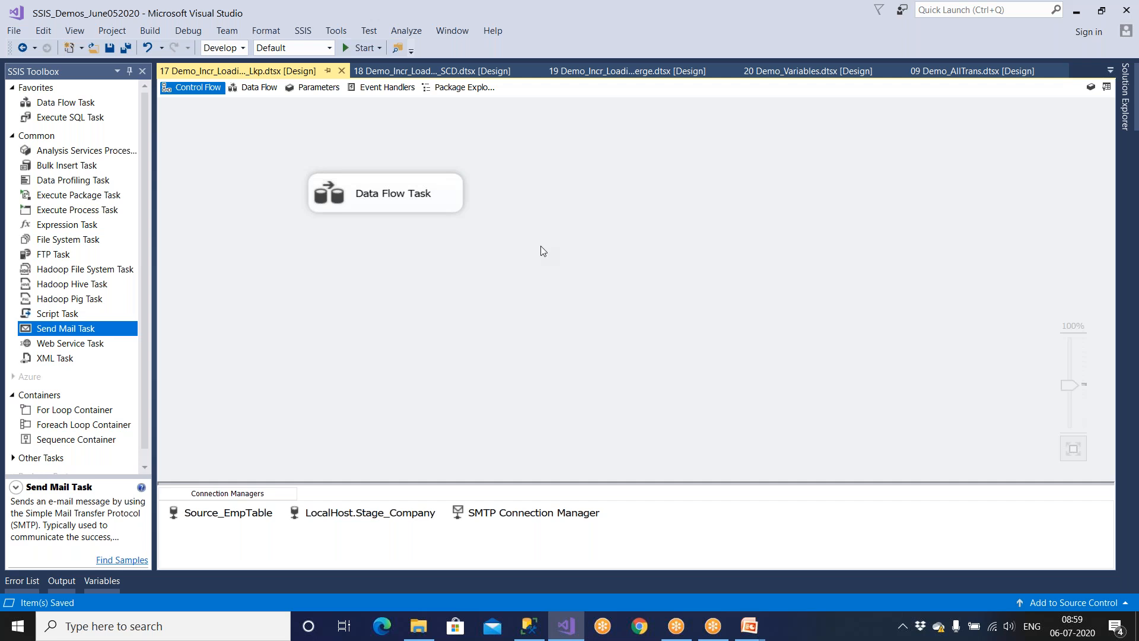
double_click(386, 193)
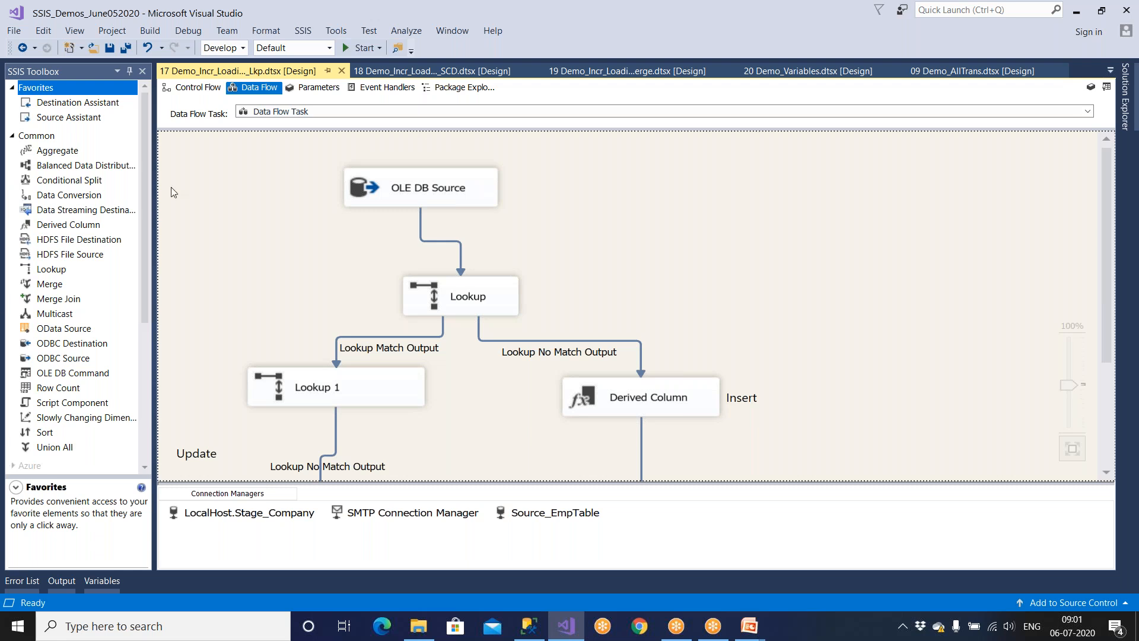
Add a Send Mail Task on the control flow, linked after the Data Flow Task.
click(208, 89)
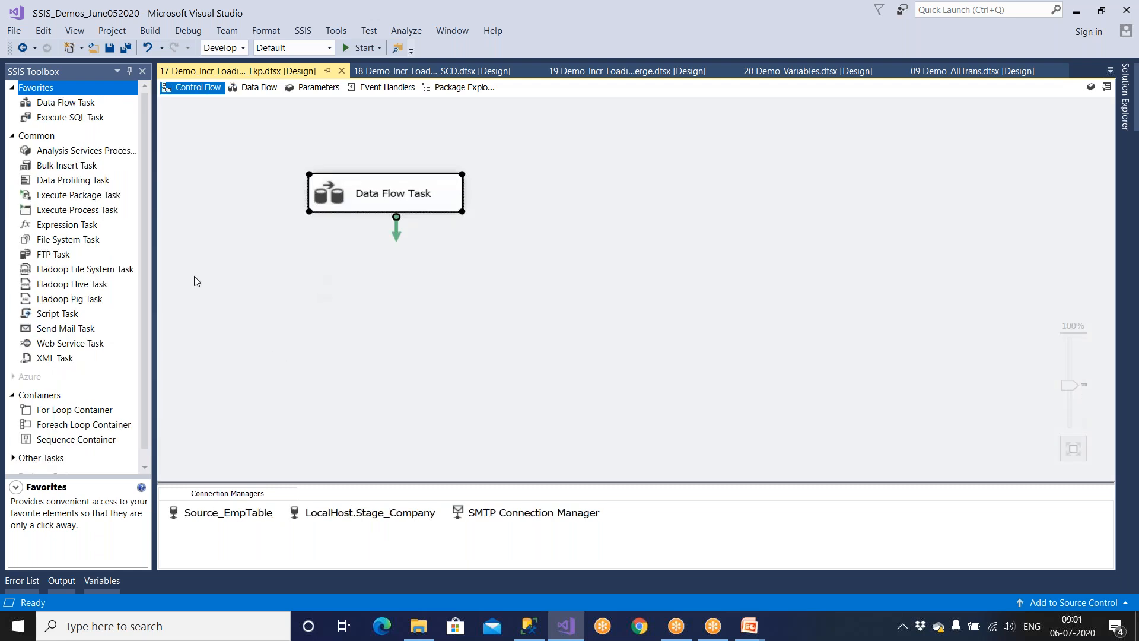
drag(63, 336, 365, 338)
drag(398, 239, 417, 354)
Look over the Event Handlers and SSIS menu, then select the SSIS_Logs table script in SSMS.
click(379, 87)
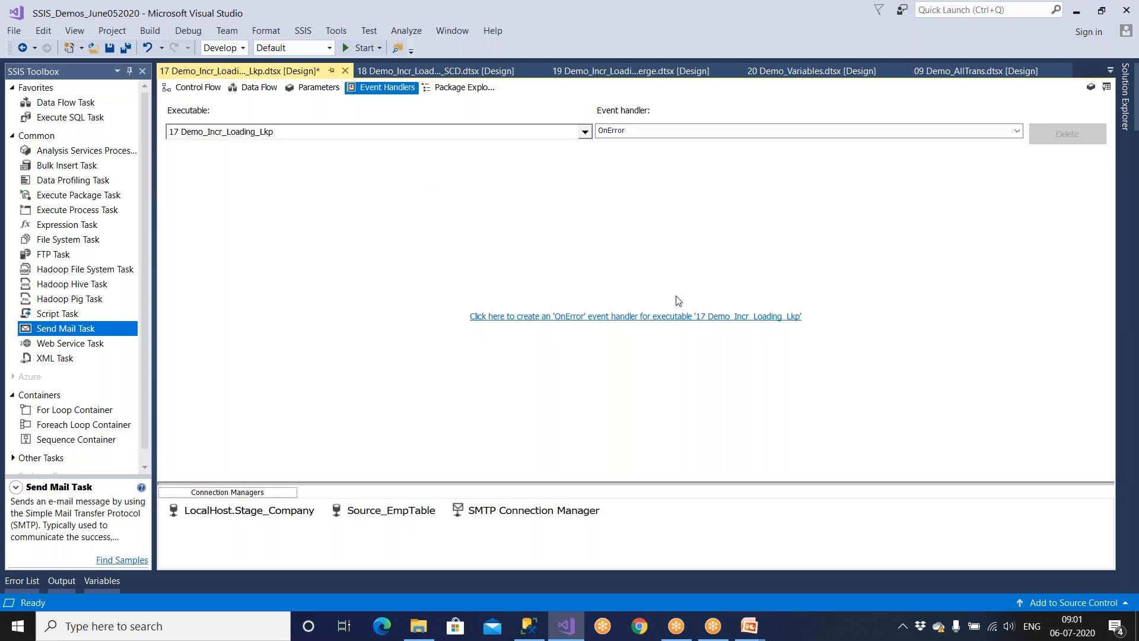
click(303, 33)
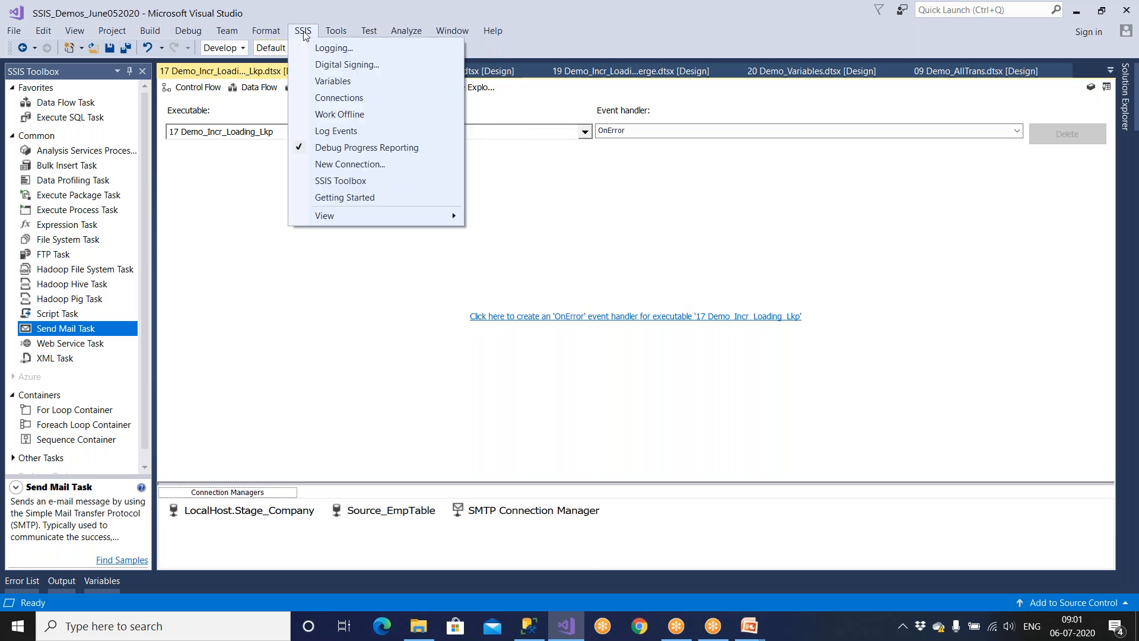
click(530, 630)
drag(916, 398, 354, 146)
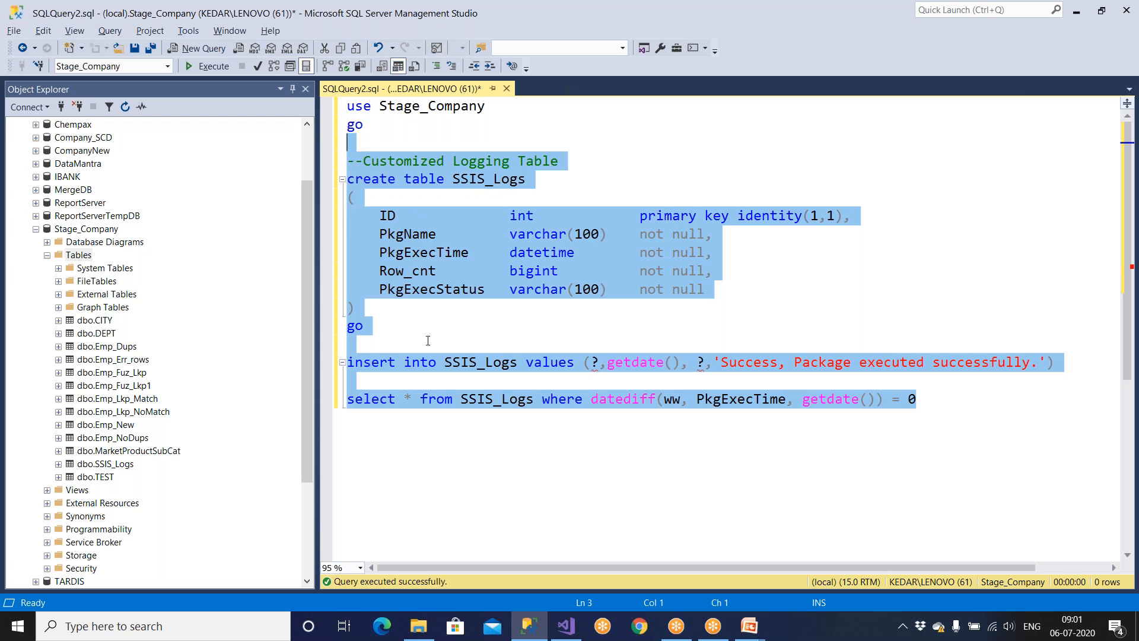
Bring up the Demo Requirements slide show in PowerPoint.
click(749, 626)
click(795, 569)
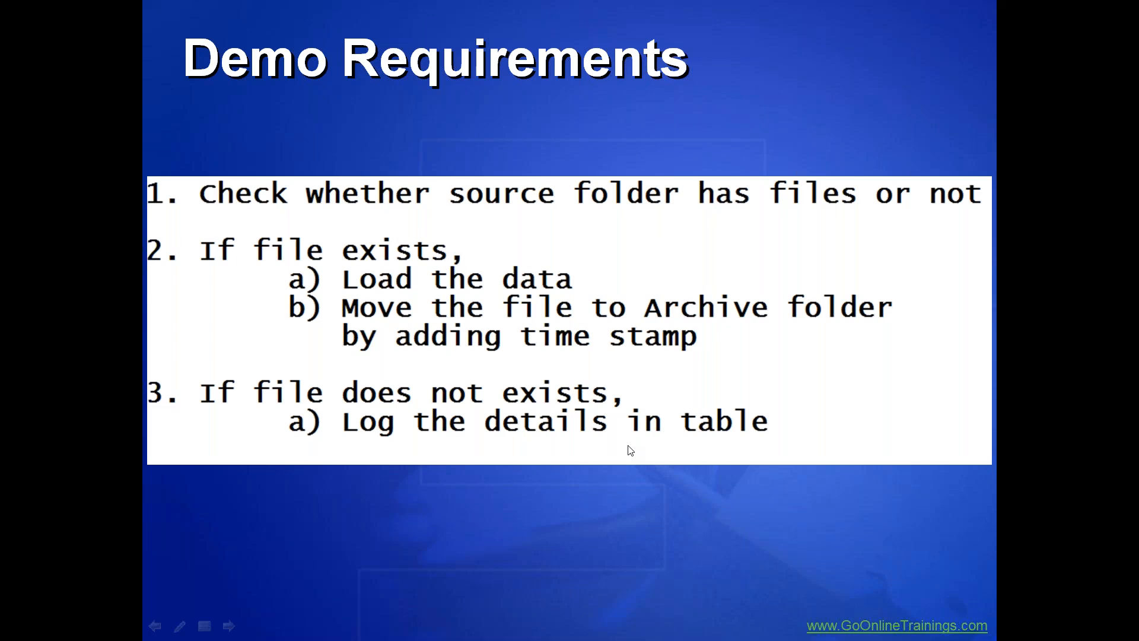
In SSMS, write a 'select * from SSIS_Logs' query followed by 'go' above the insert.
key(super)
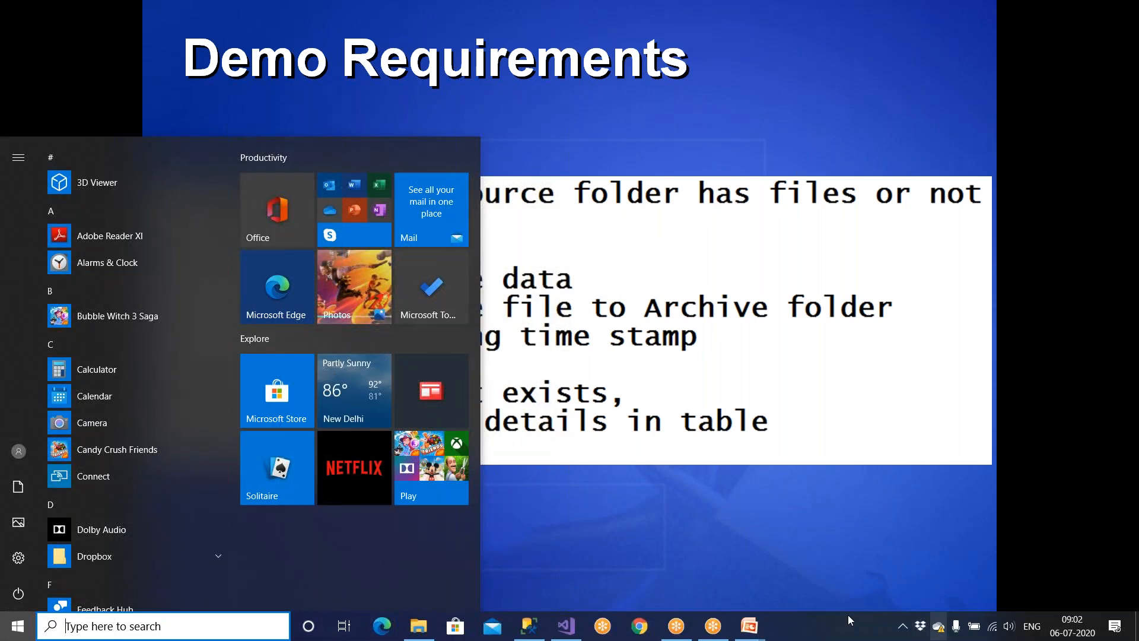
click(529, 626)
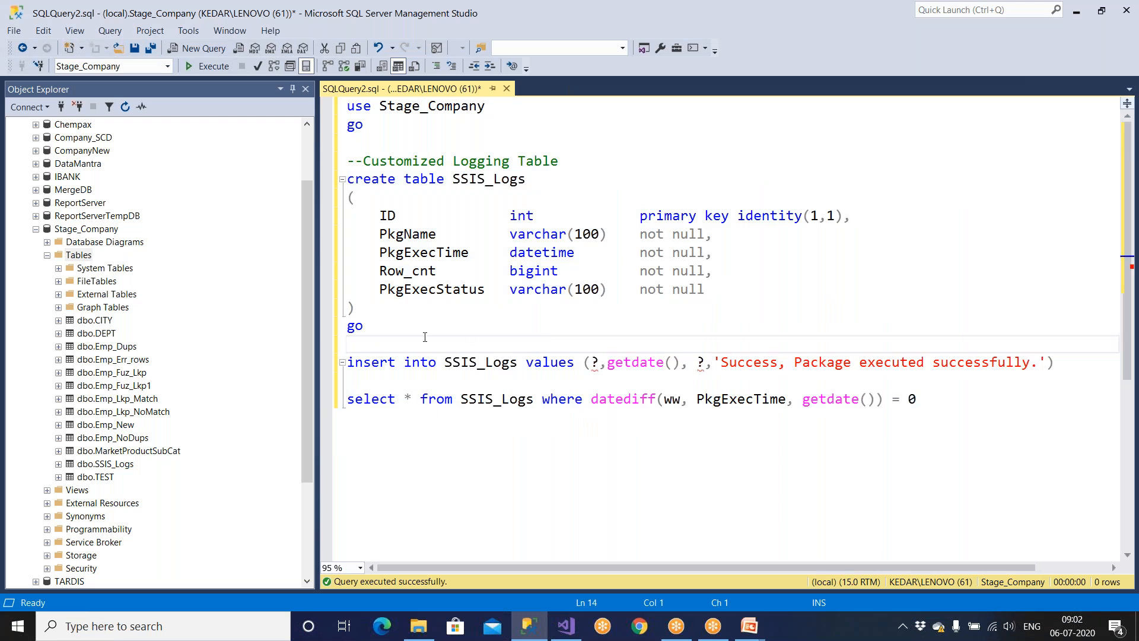
key(Return)
key(Return)
key(Up)
text(select * from)
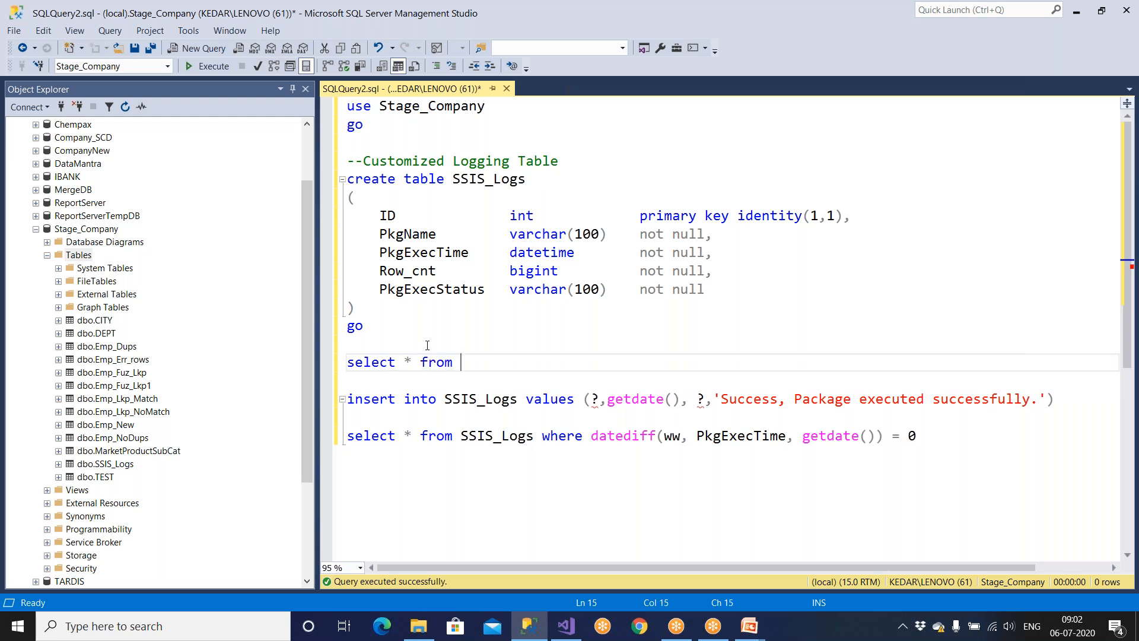
double_click(488, 179)
key(ctrl+c)
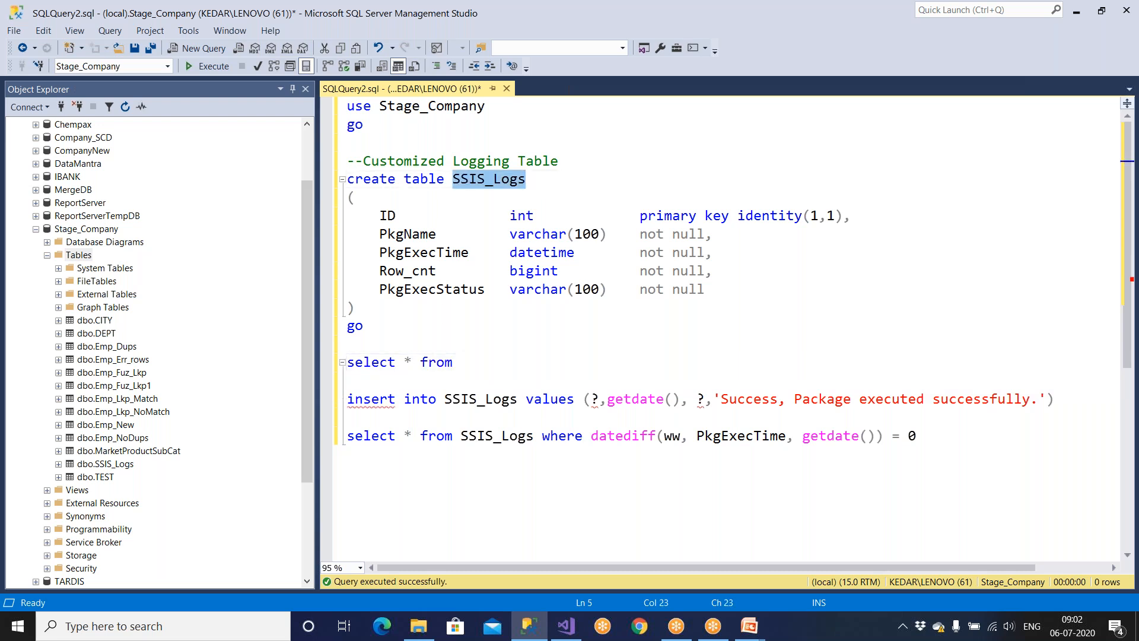
click(466, 362)
key(ctrl+v)
key(Return)
text(go)
Run the SSIS_Logs query to show the table is empty, then return to Visual Studio.
key(shift+Up)
key(shift+Up)
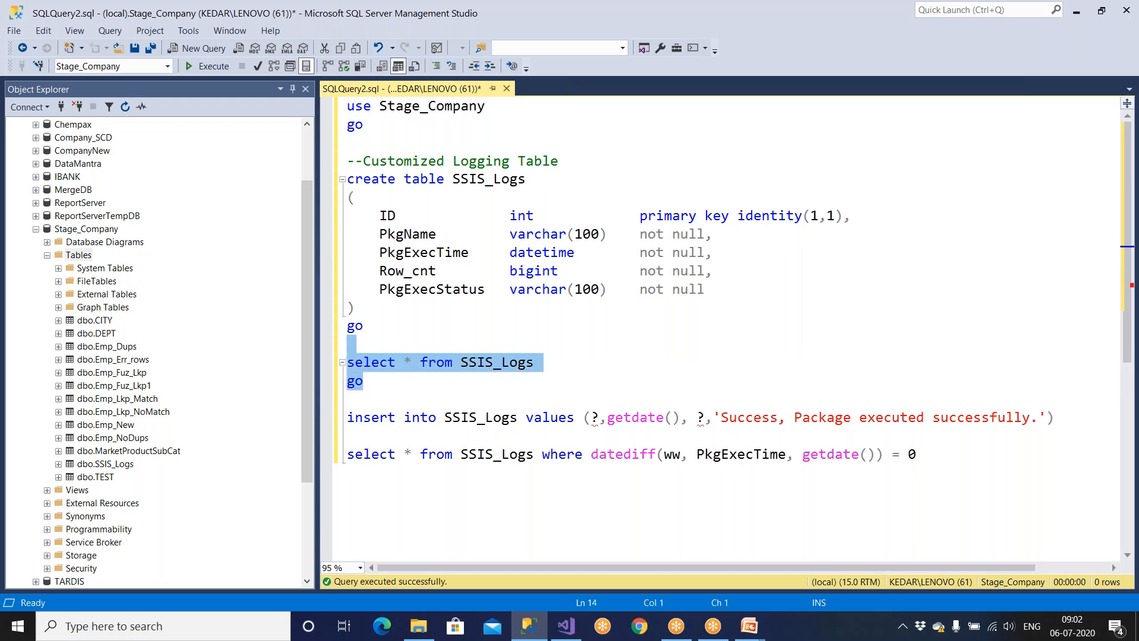
key(F5)
key(ctrl+r)
click(567, 626)
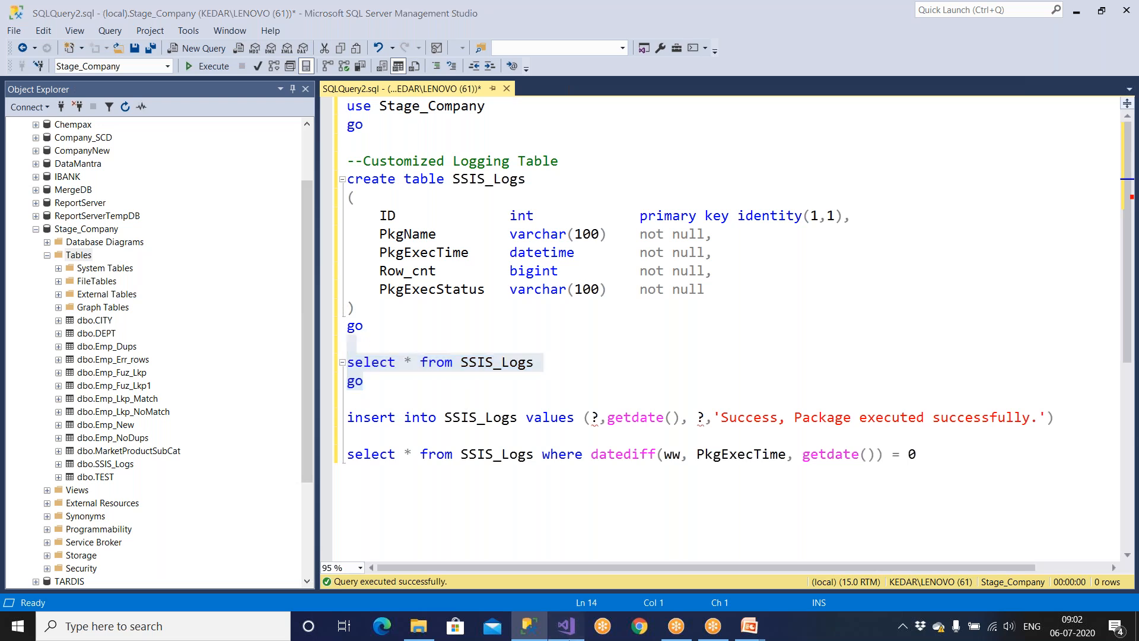
click(199, 89)
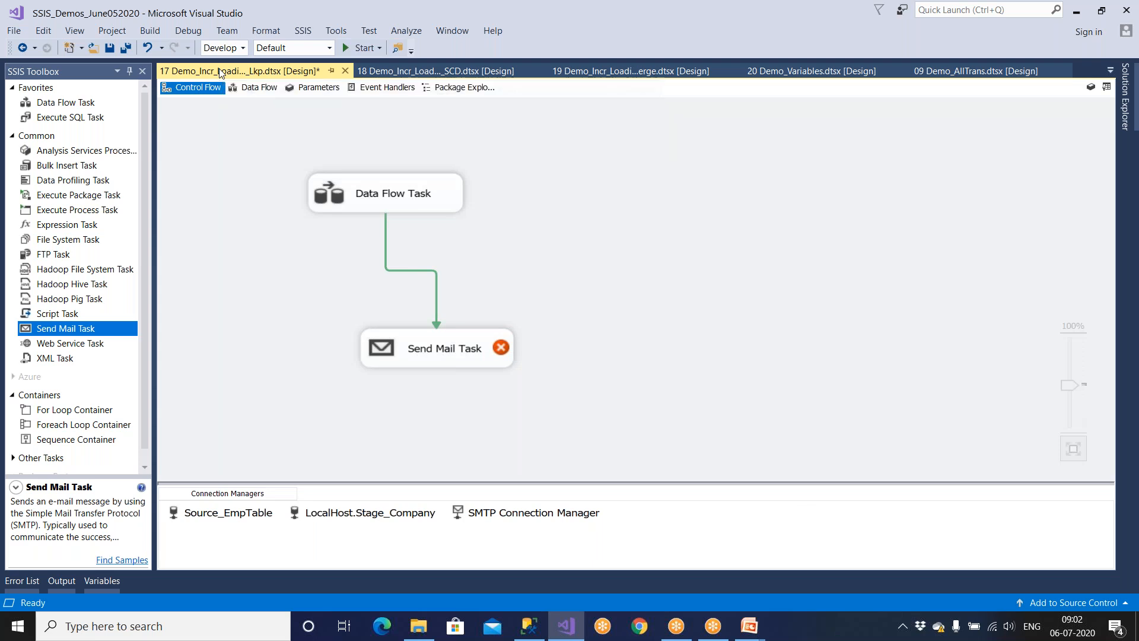
Close the other open packages, save, and add a new SSIS package to the project.
right_click(220, 70)
click(254, 146)
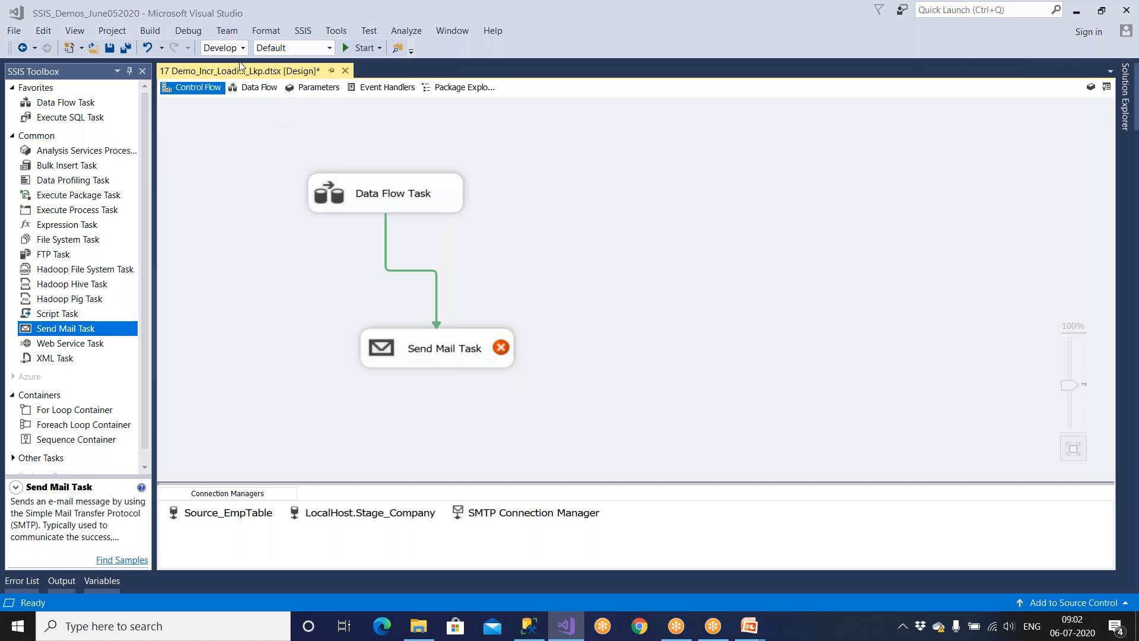
click(109, 48)
click(1130, 114)
click(1039, 467)
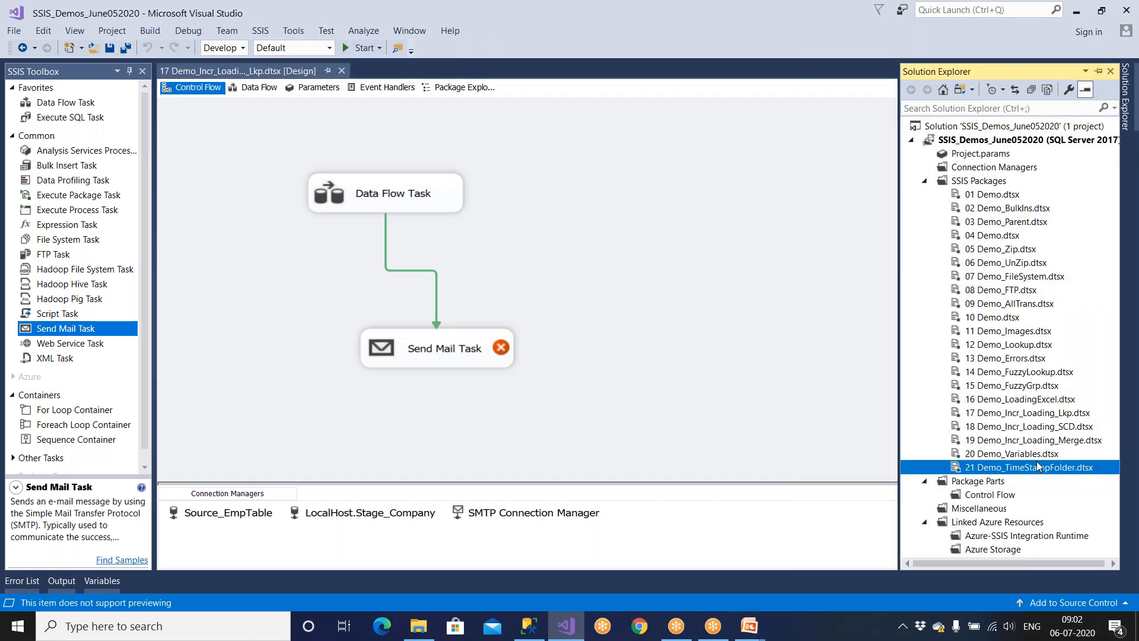
right_click(983, 179)
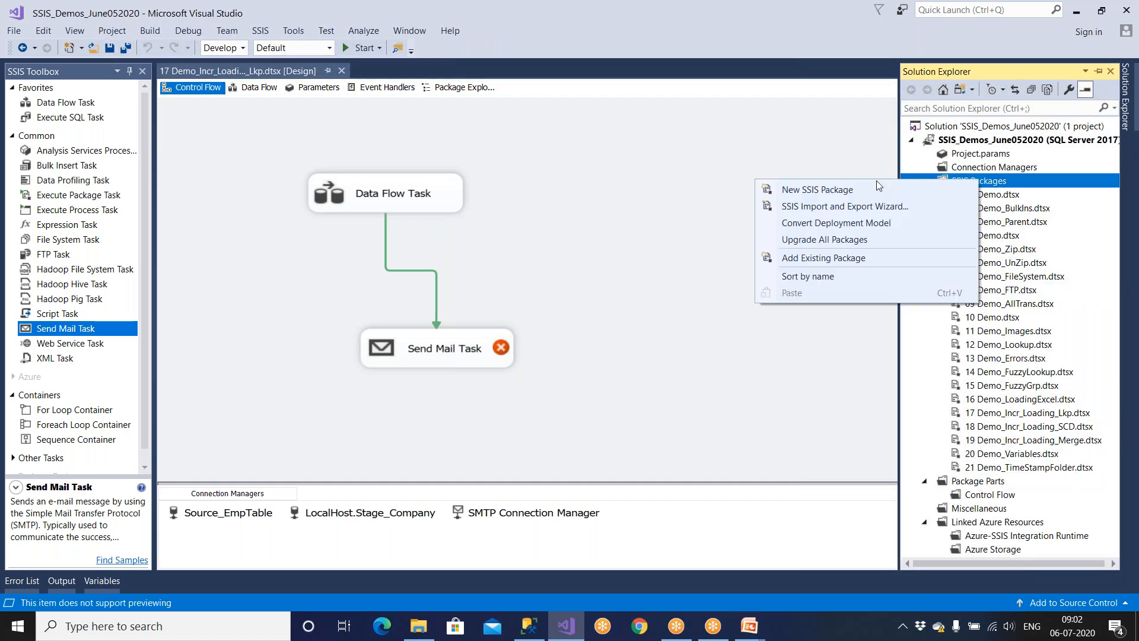
click(856, 187)
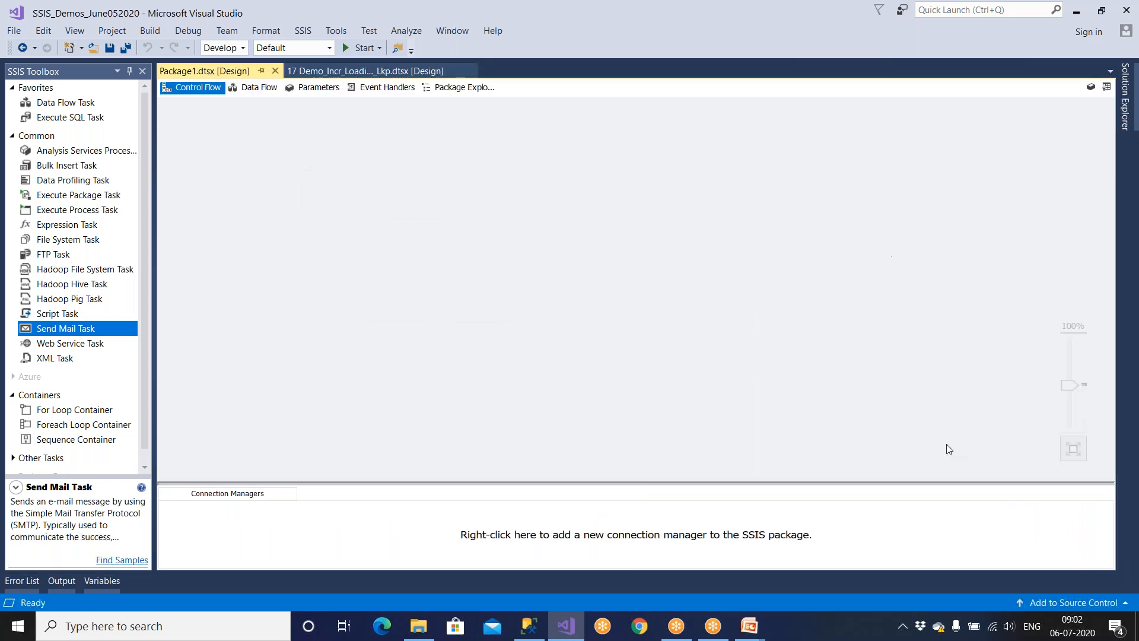
Rename the new Package1 to '22 Demo_Logging'.
click(1127, 117)
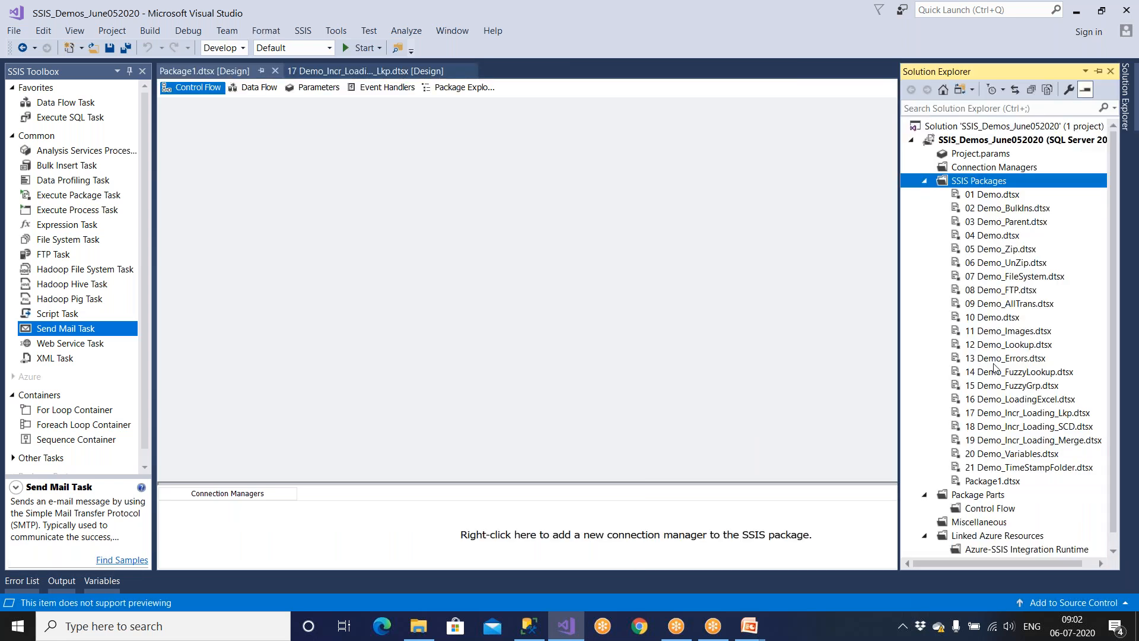
click(988, 482)
right_click(988, 484)
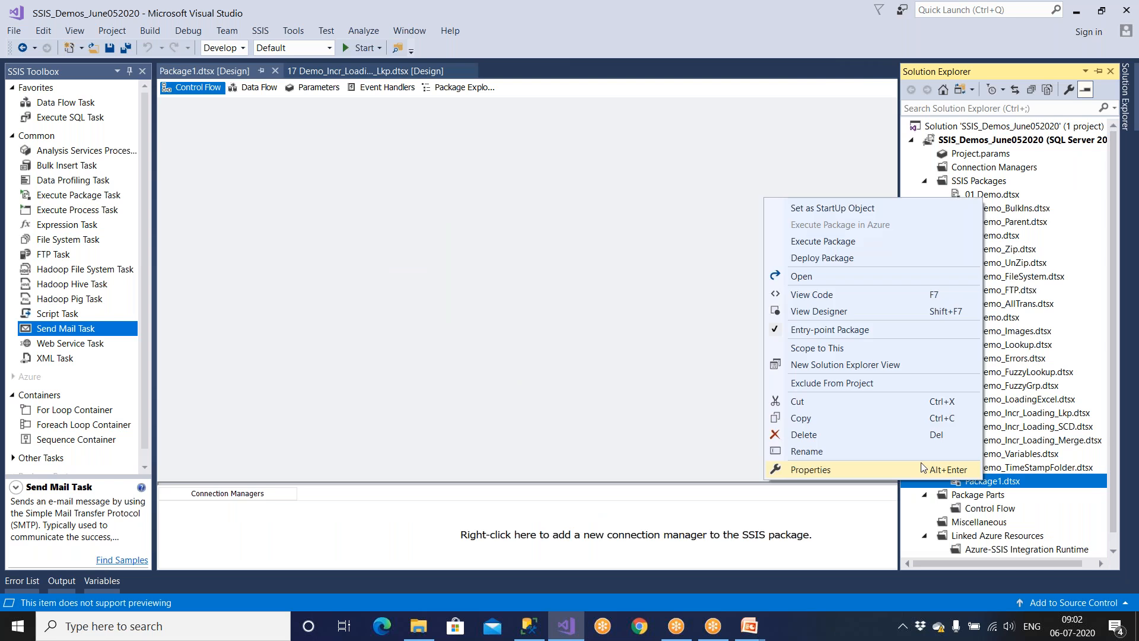
click(856, 454)
text(22 D)
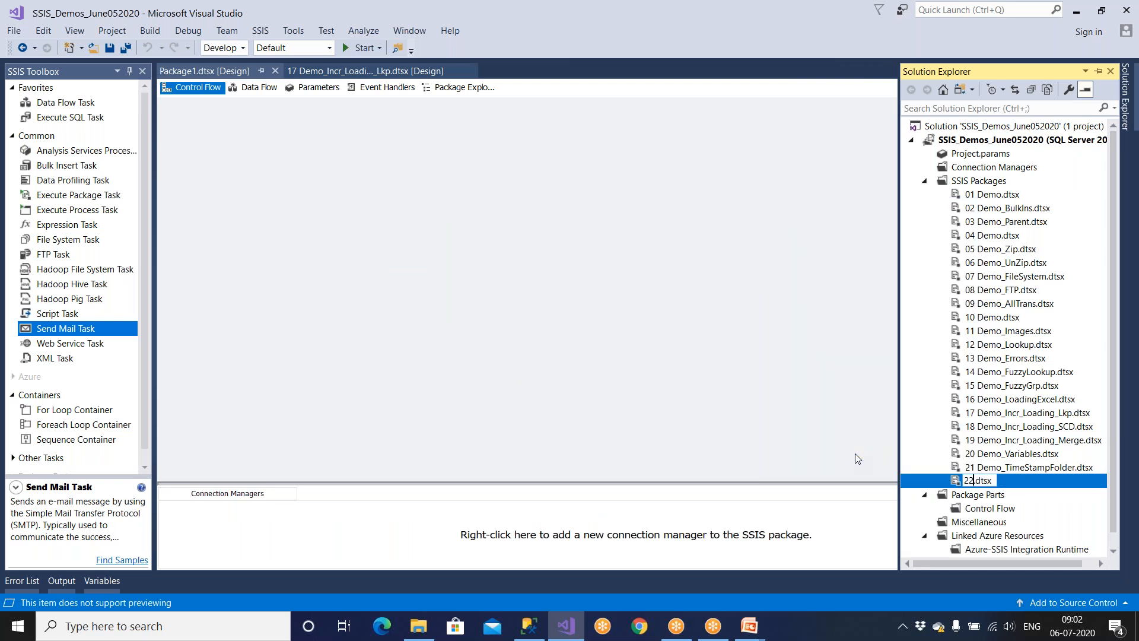
text(emo_)
text(Logginf)
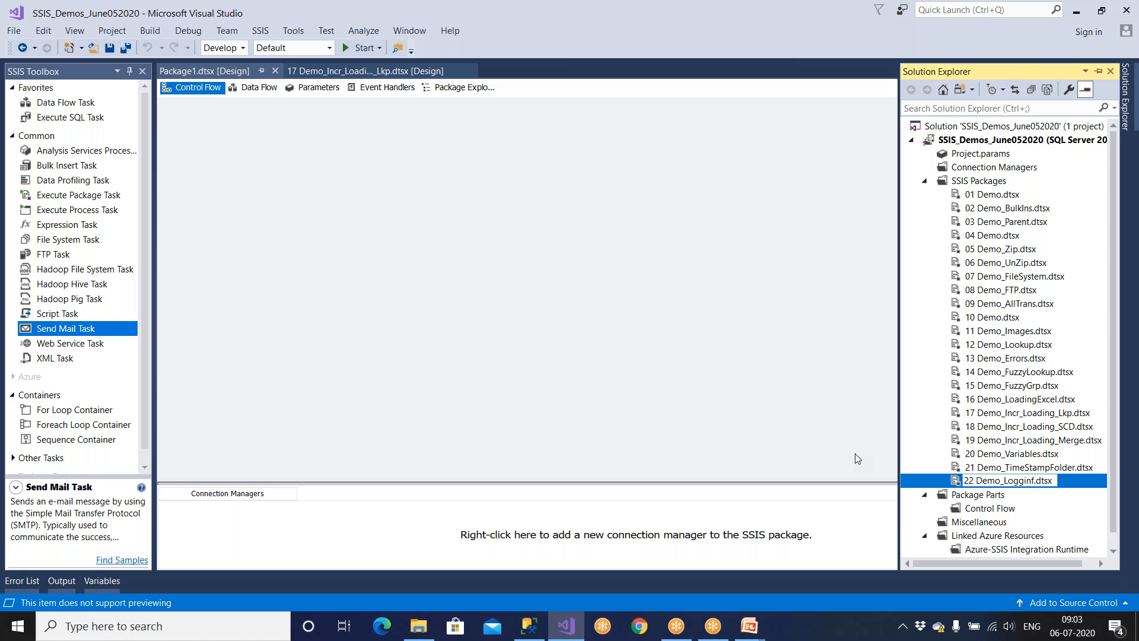
key(BackSpace)
text(gin)
key(Return)
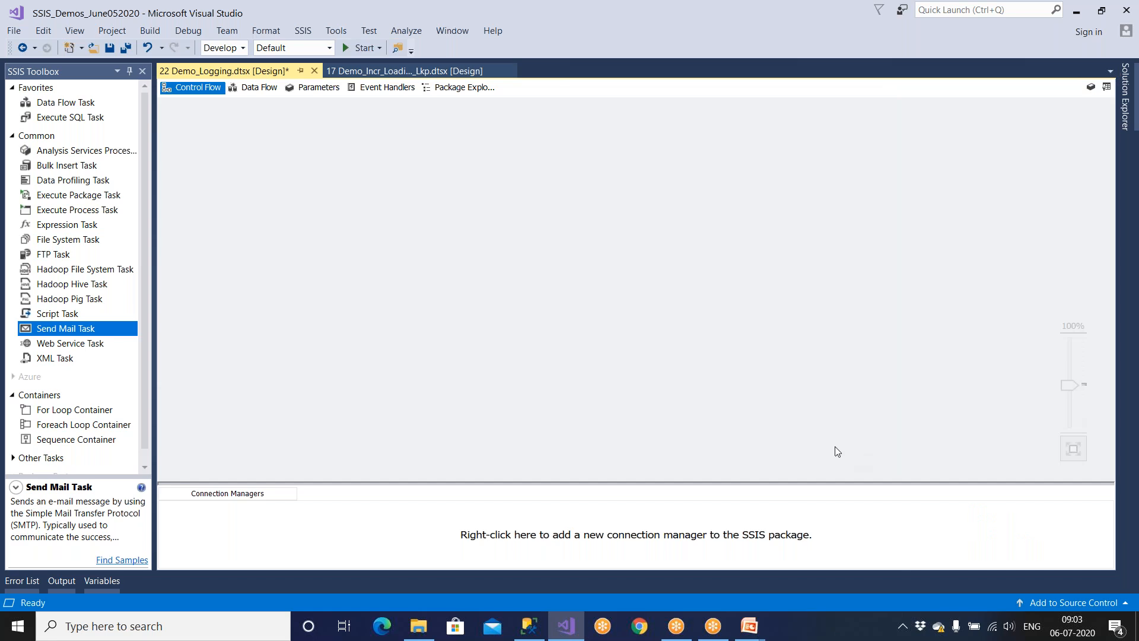
click(72, 121)
Add a Data Flow Task to 22 Demo_Logging and place a Flat File Source inside it.
drag(66, 102, 246, 178)
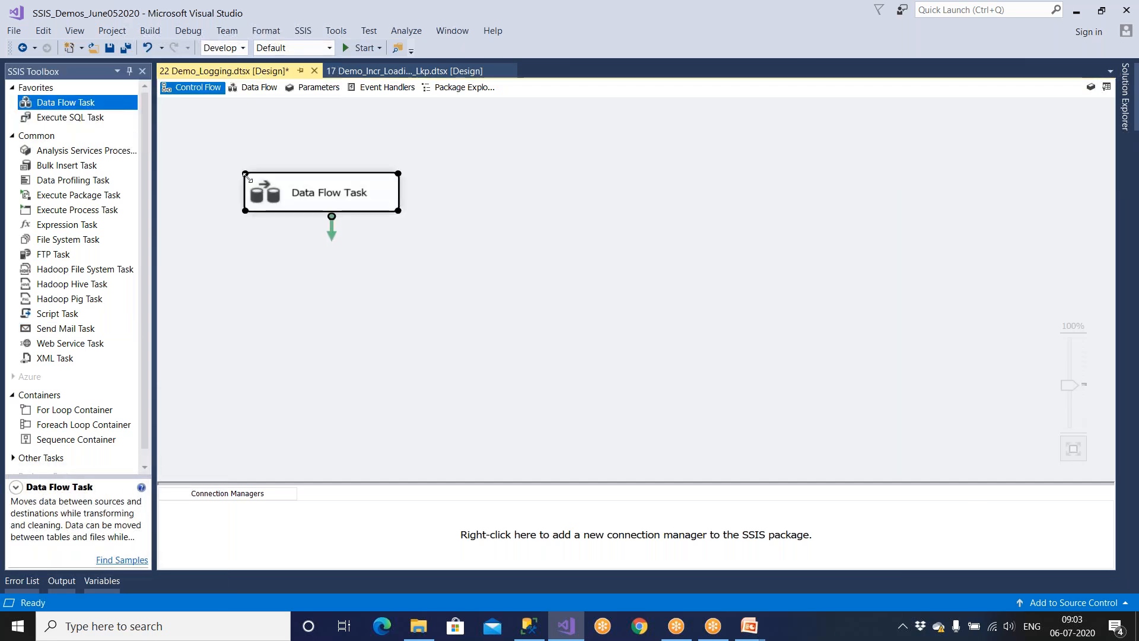
double_click(311, 208)
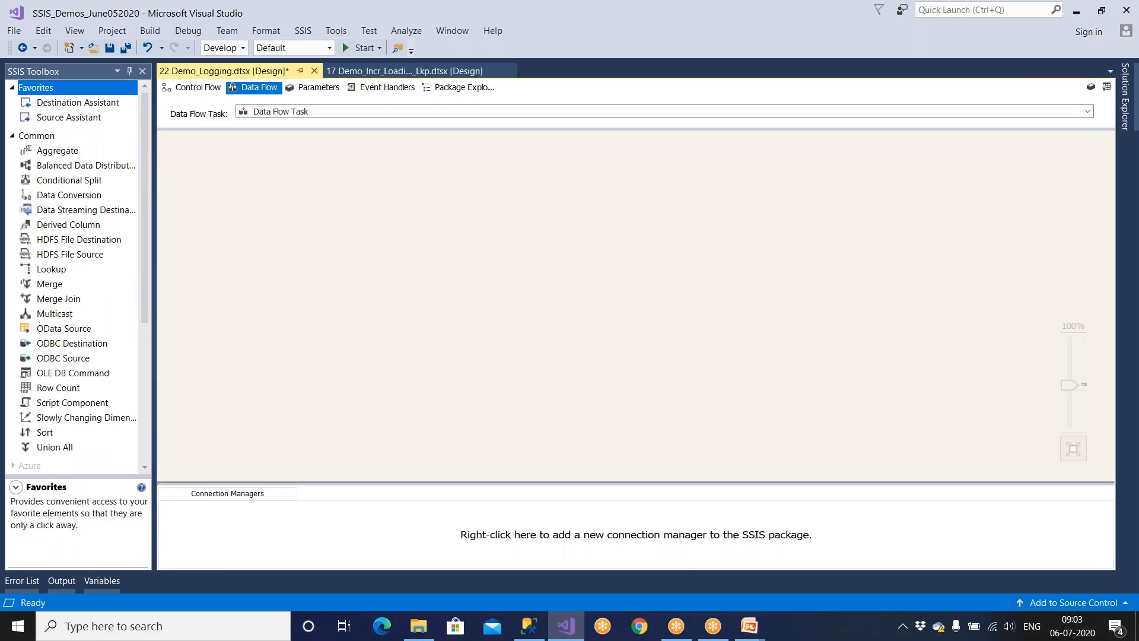
click(13, 135)
click(12, 209)
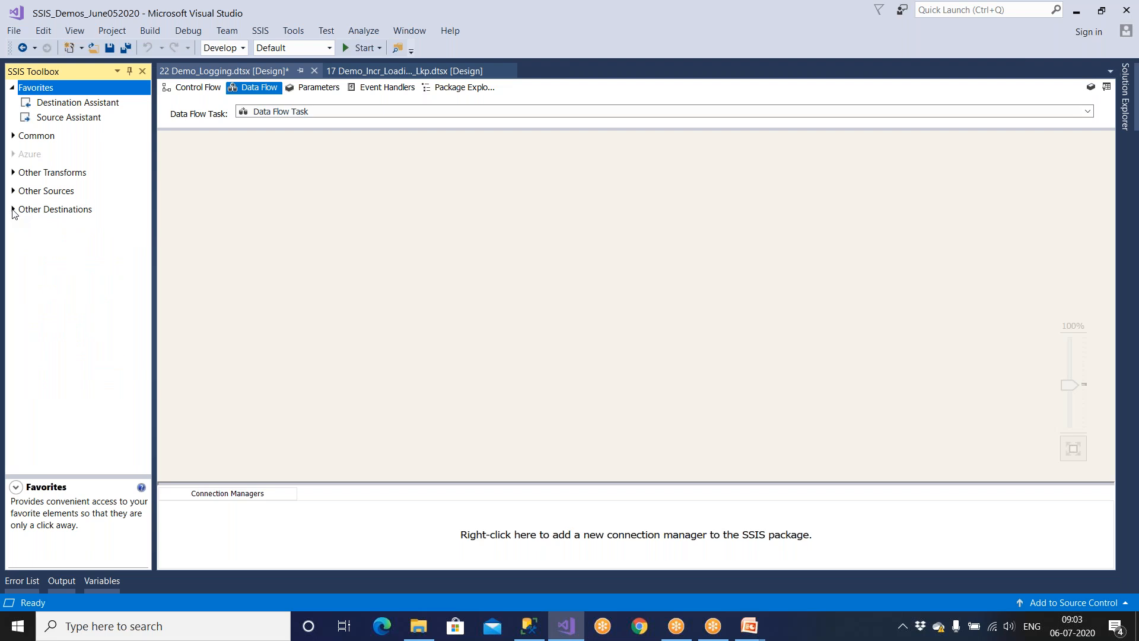
click(13, 191)
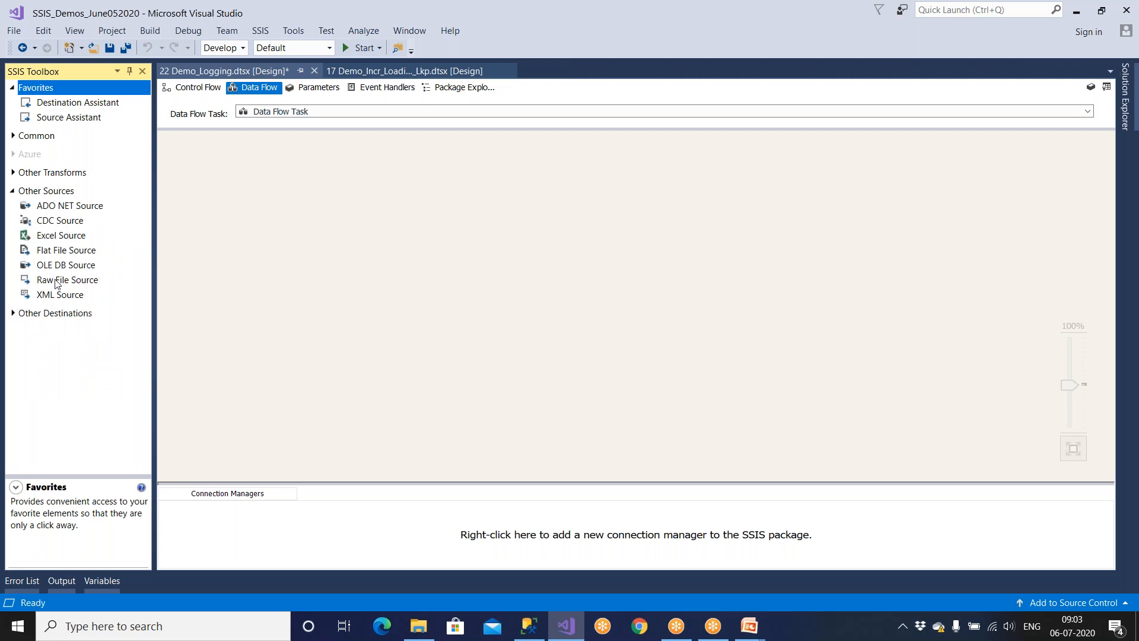
drag(67, 256, 285, 222)
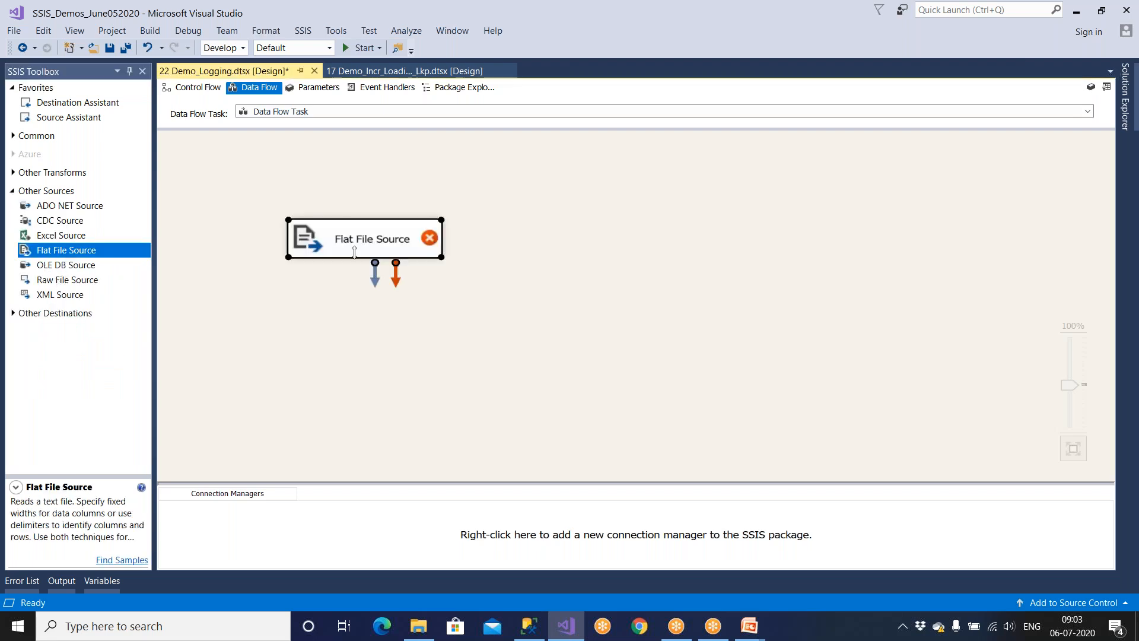
Start a new flat file connection from the Flat File Source editor.
double_click(369, 252)
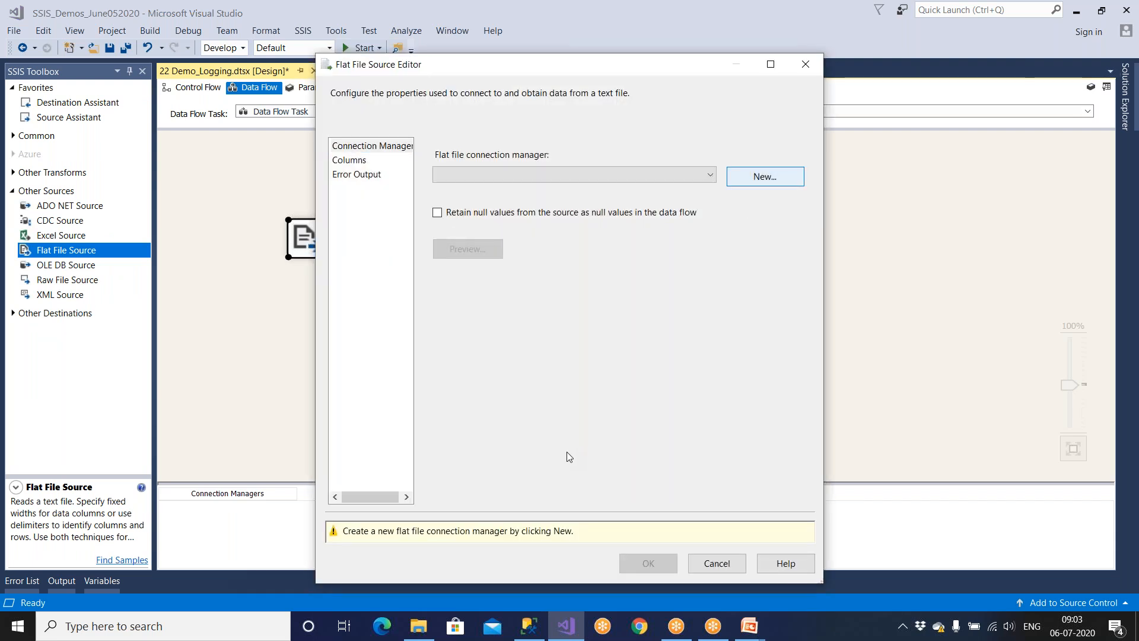
click(765, 176)
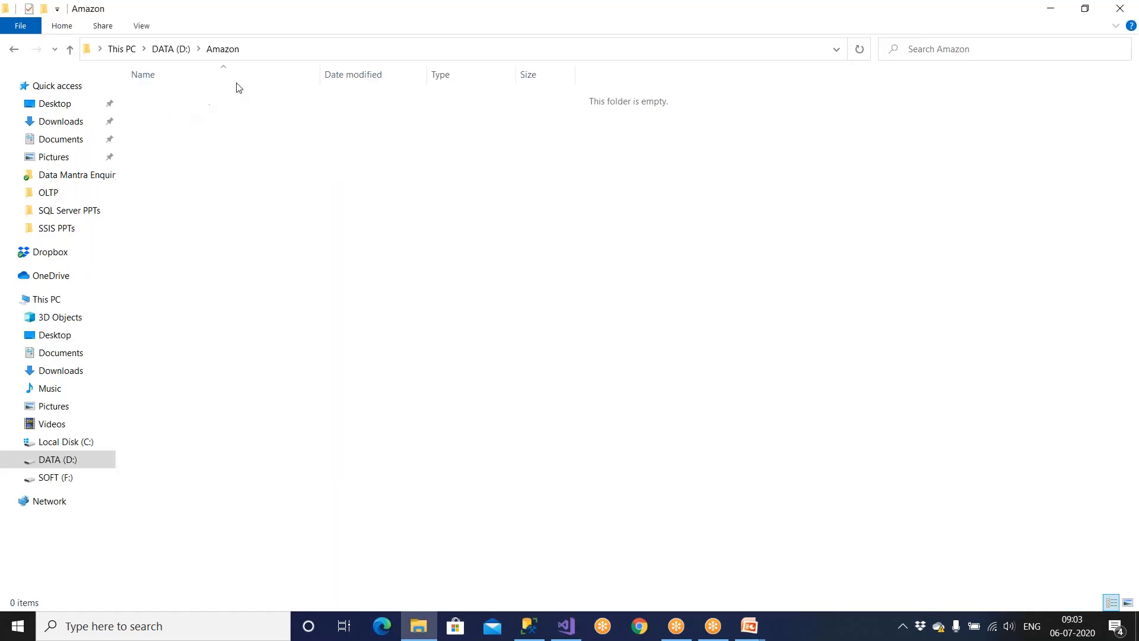
click(259, 53)
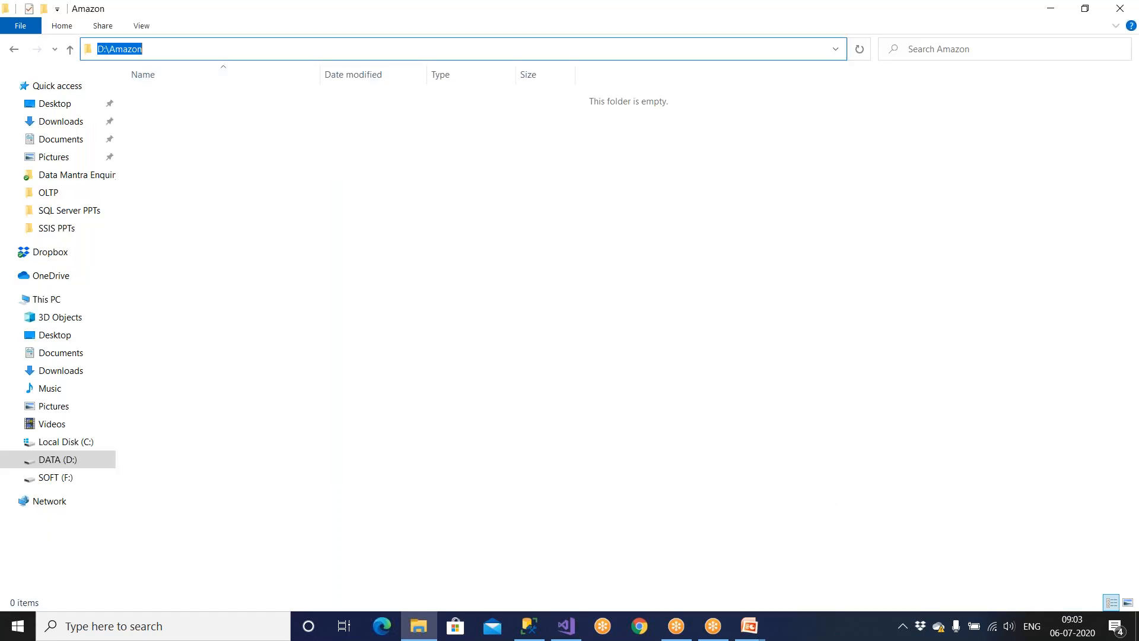
Permanently delete both items in the Recycle Bin.
click(1137, 626)
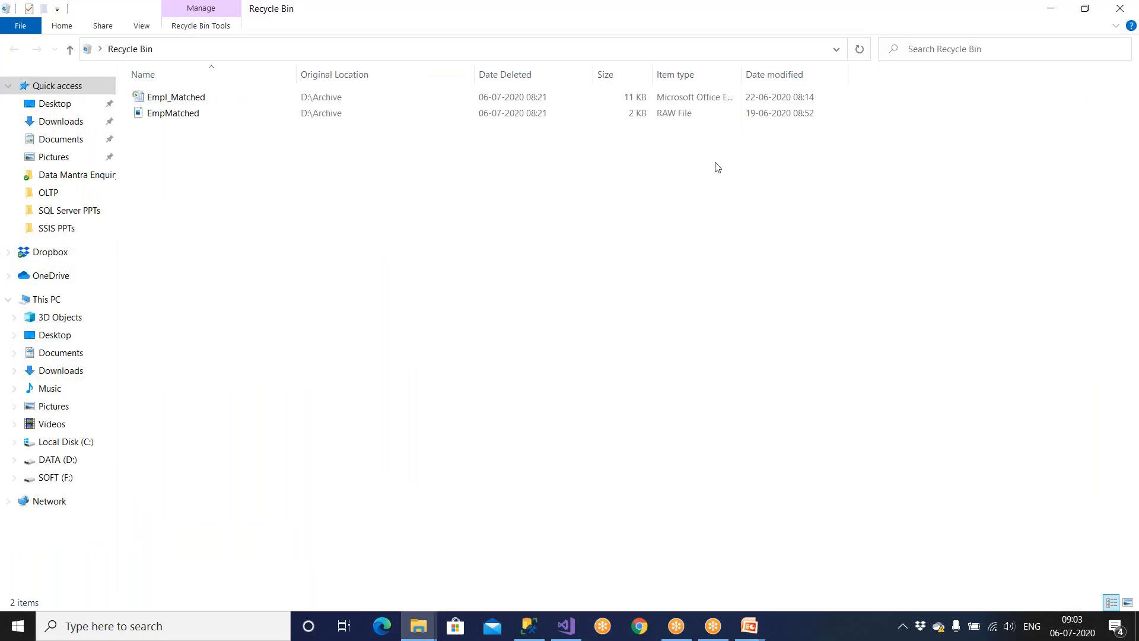
key(ctrl+a)
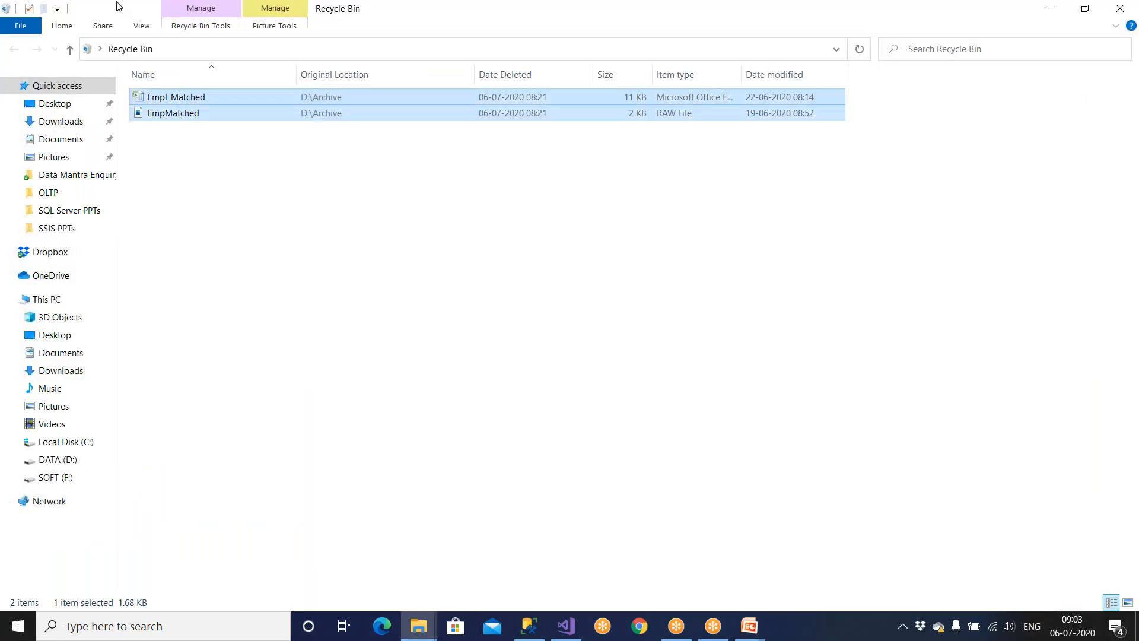
key(Delete)
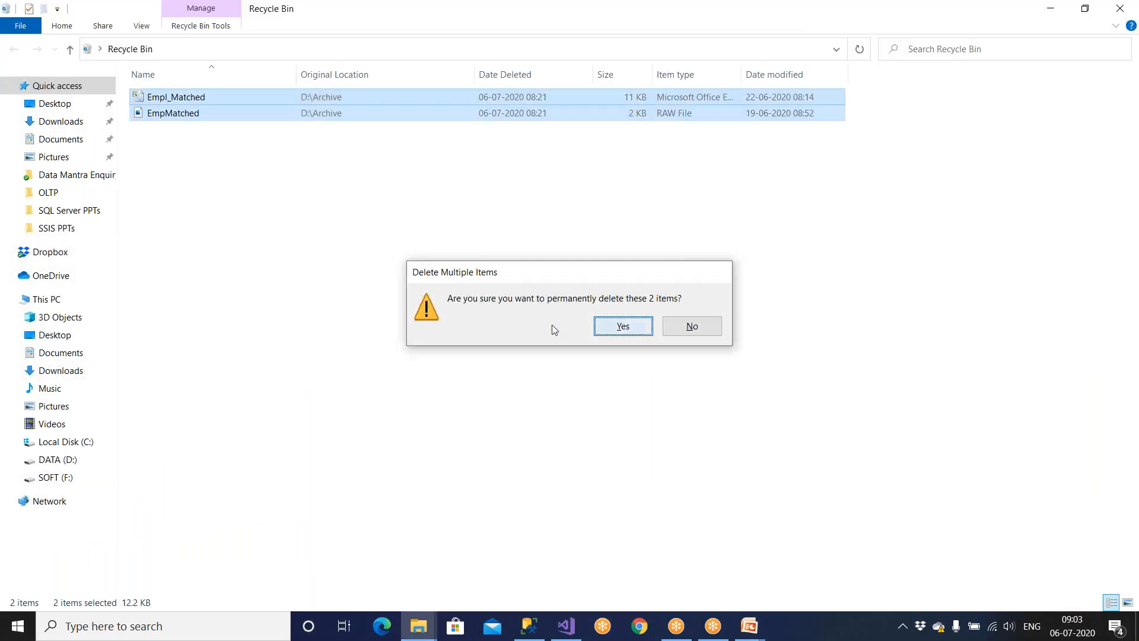
key(Return)
Copy the Emp text file from D:\SSISSourceData into the D:\Amazon folder.
click(83, 459)
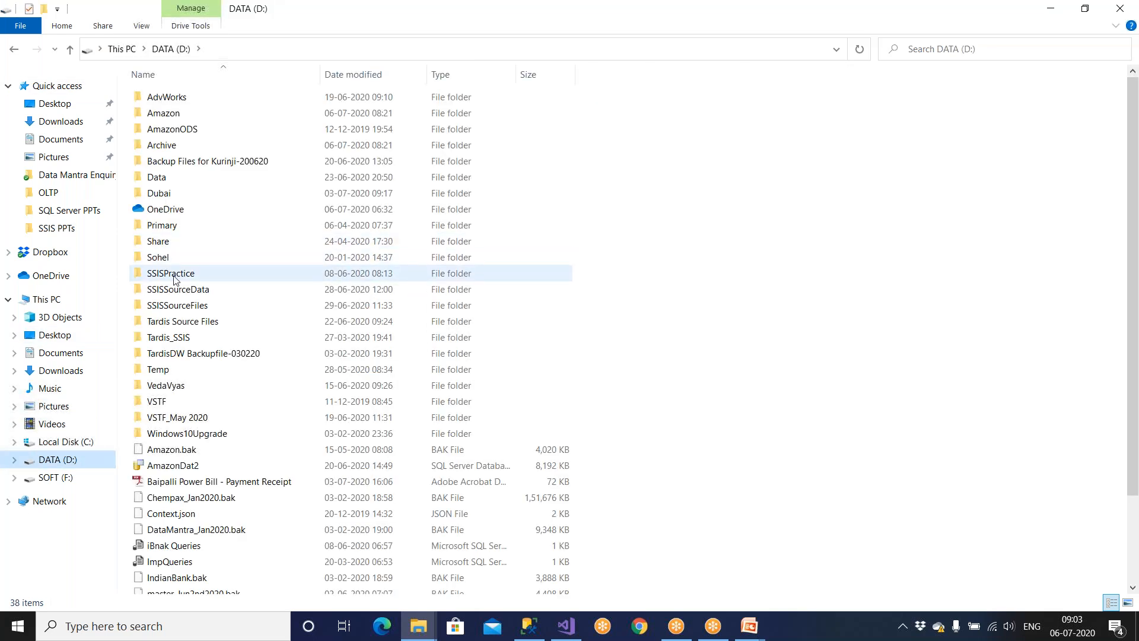
double_click(178, 290)
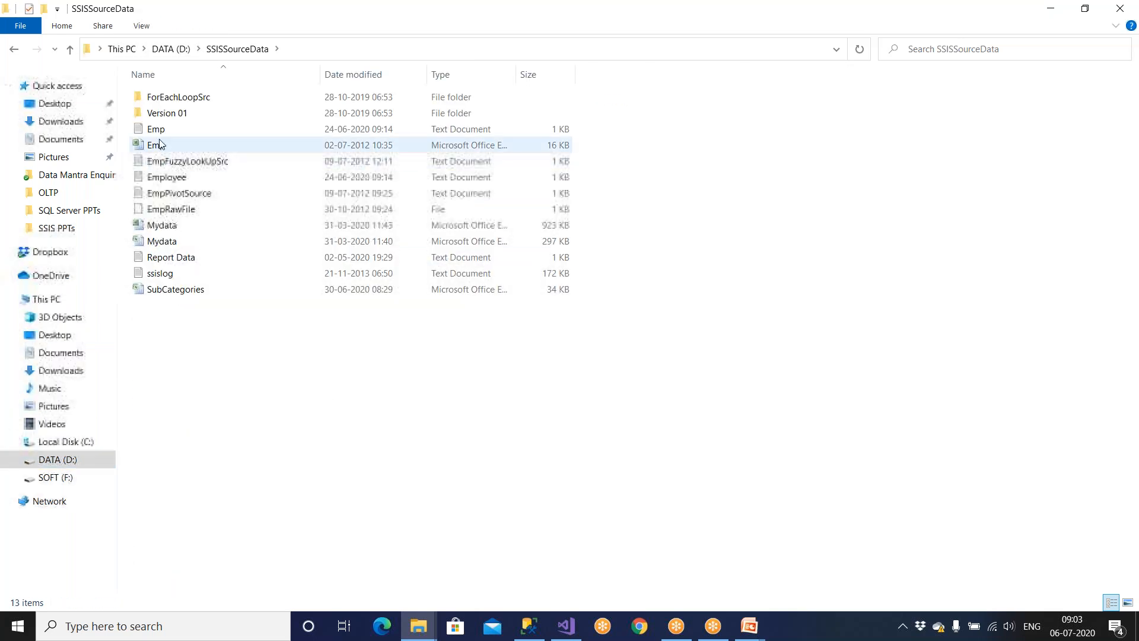
click(160, 136)
right_click(160, 135)
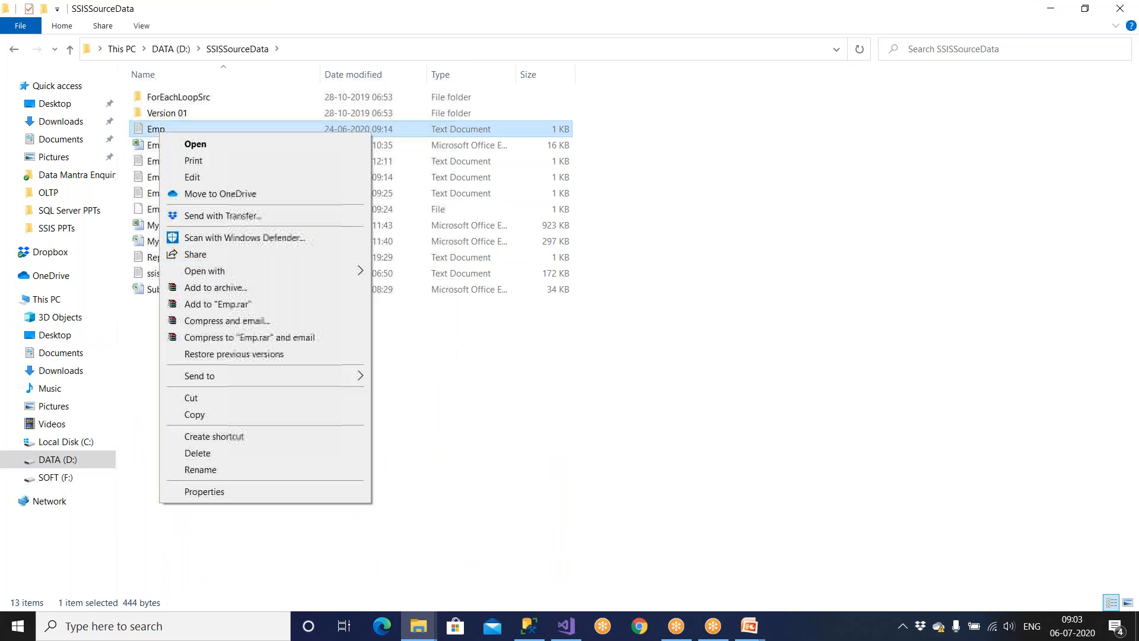
click(194, 415)
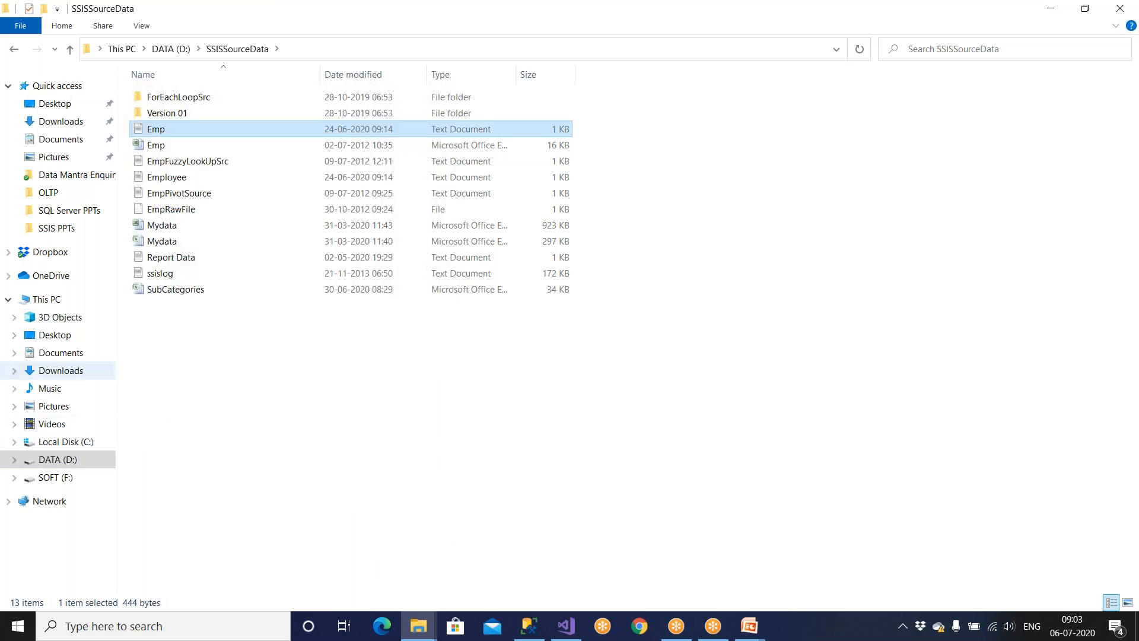
click(64, 463)
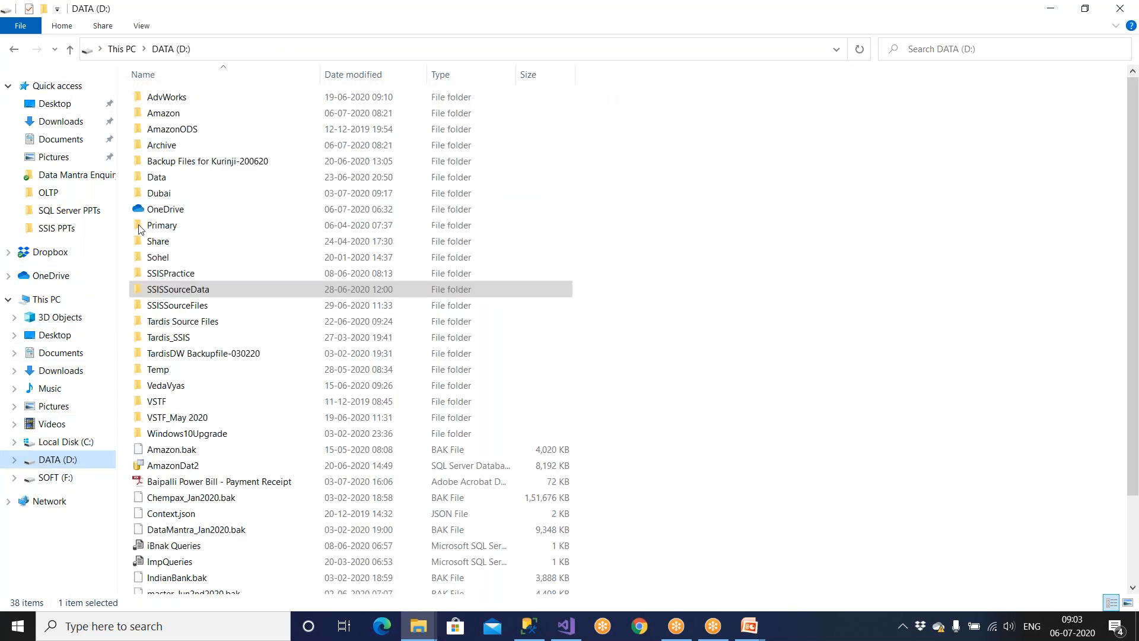
double_click(177, 118)
key(ctrl+v)
click(176, 119)
Open Emp in Notepad and highlight its EID, NAME, SALARY, GENDER, DEPTID header and employee rows.
double_click(175, 100)
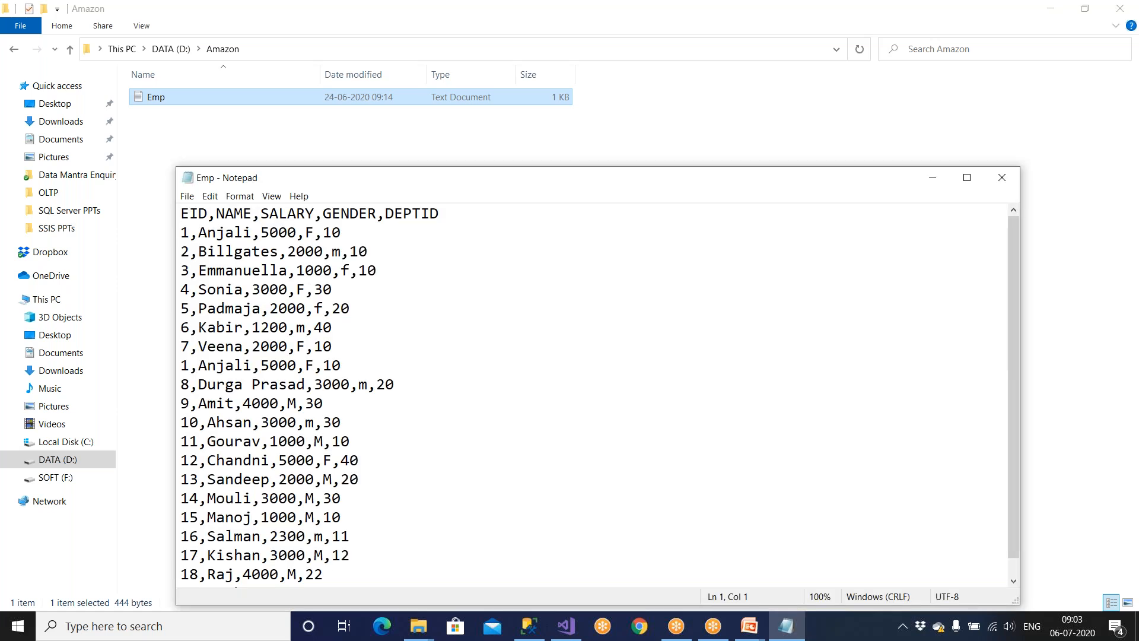
drag(181, 213, 462, 206)
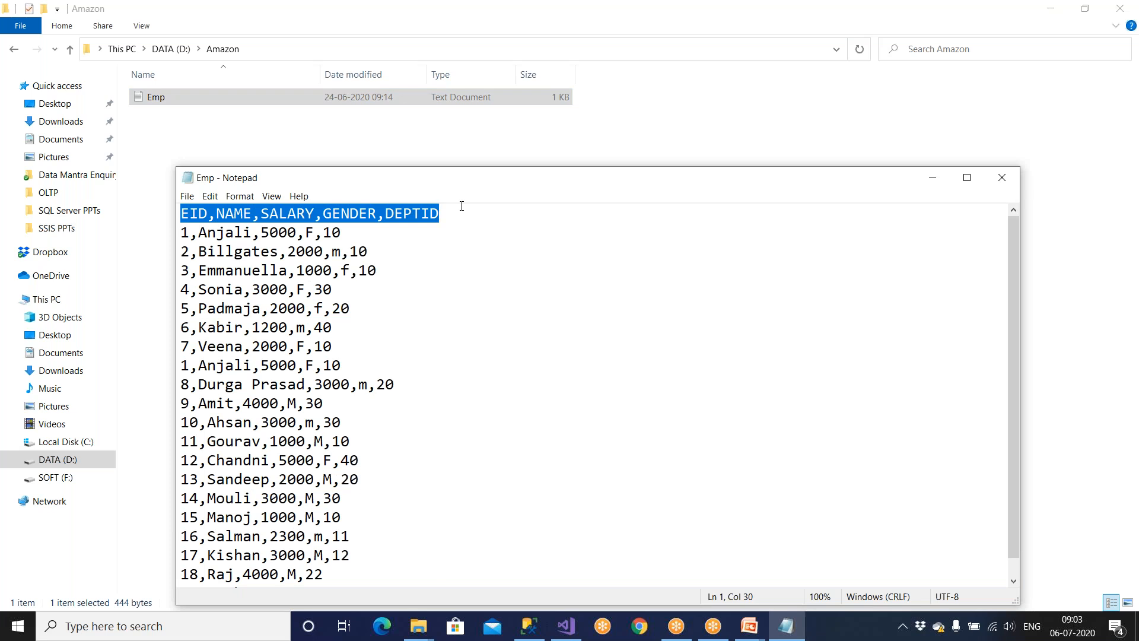
click(544, 214)
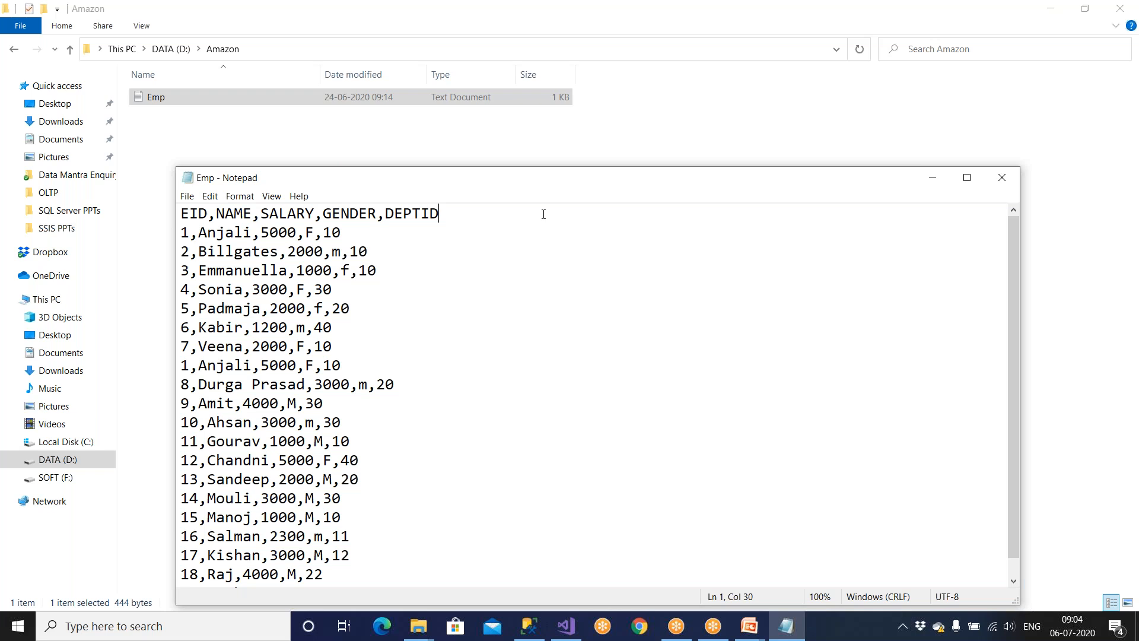
drag(450, 217, 179, 214)
drag(221, 304, 315, 498)
shift+click(354, 570)
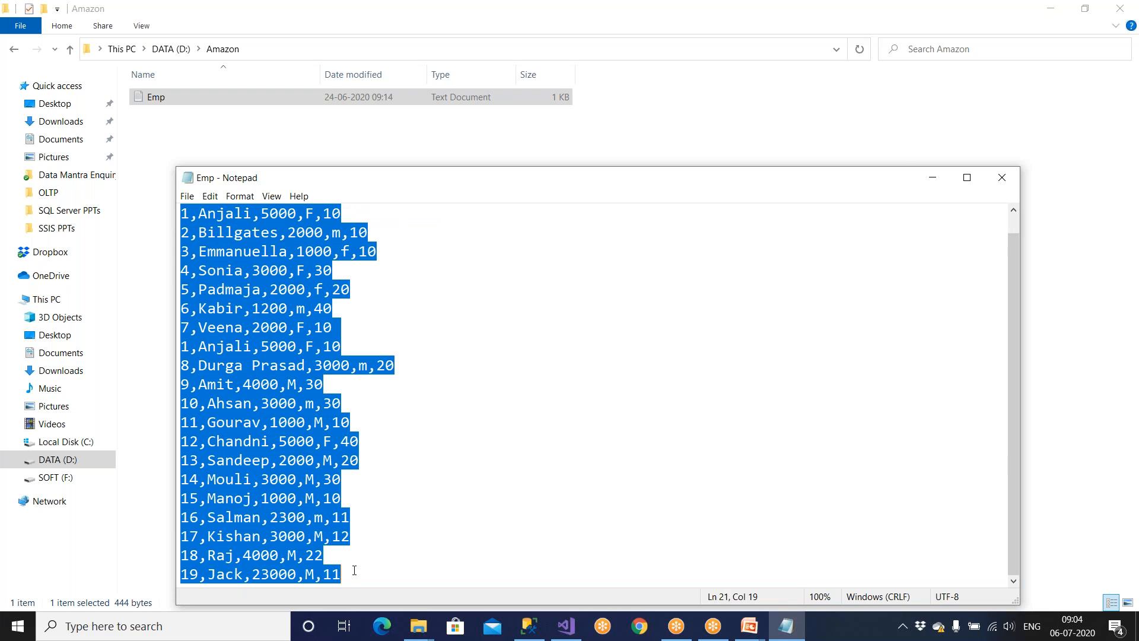
click(395, 462)
scroll(389, 447, up, 1)
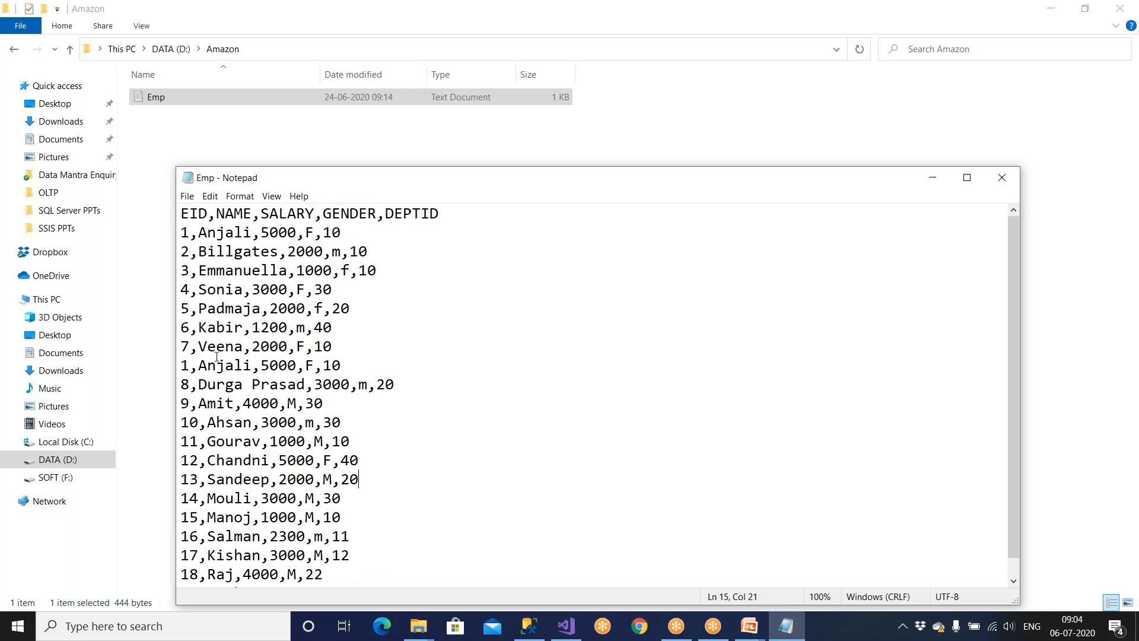
drag(181, 232, 296, 441)
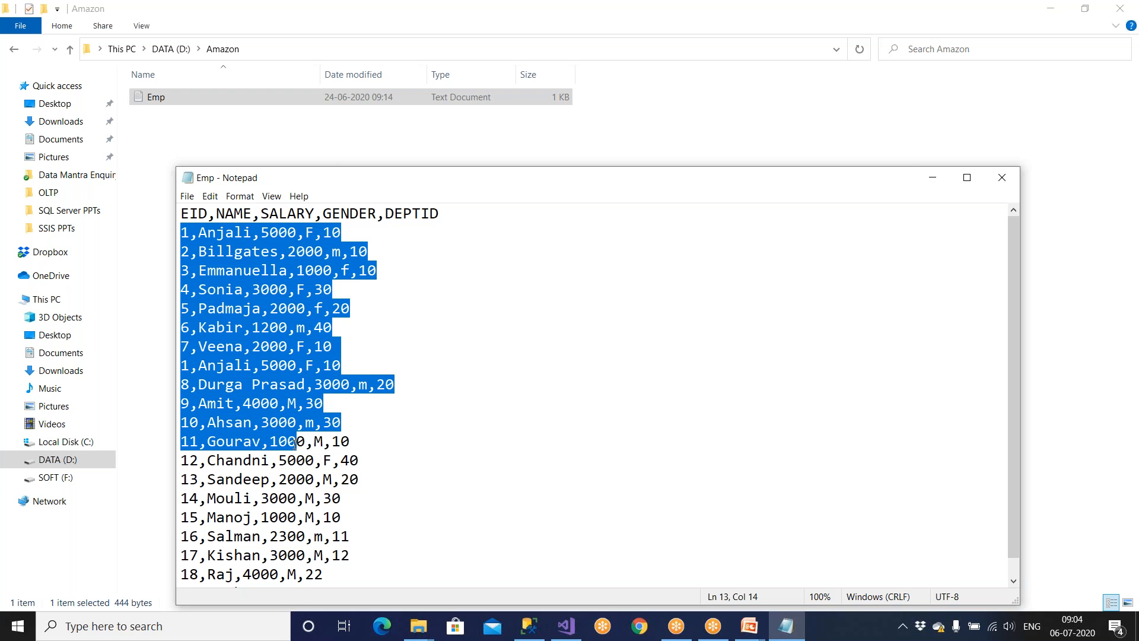
drag(442, 212, 175, 211)
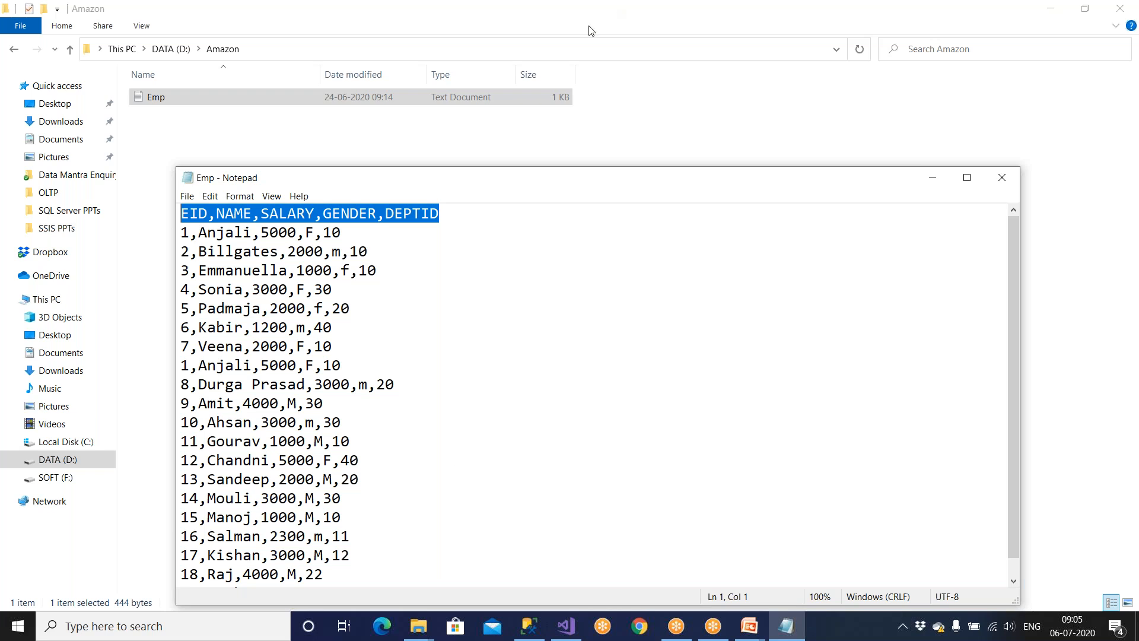
Close the Emp Notepad window, leaving the Amazon folder in File Explorer visible.
click(1001, 181)
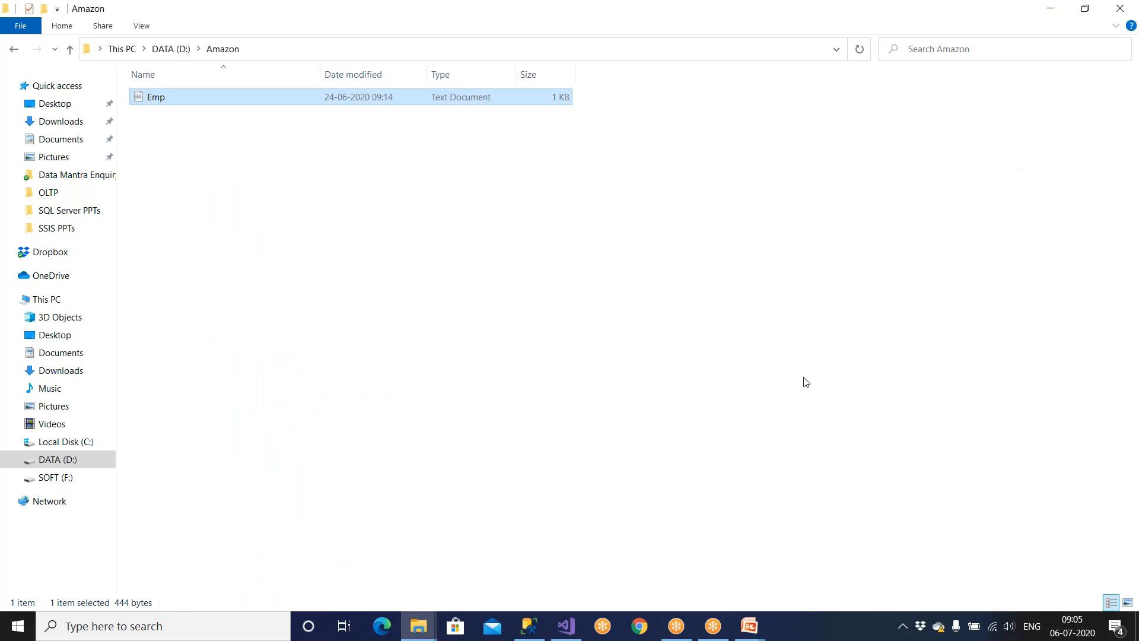
Launch Notepad and write the 'CR 17228 Add 2 cols' request line.
key(super)
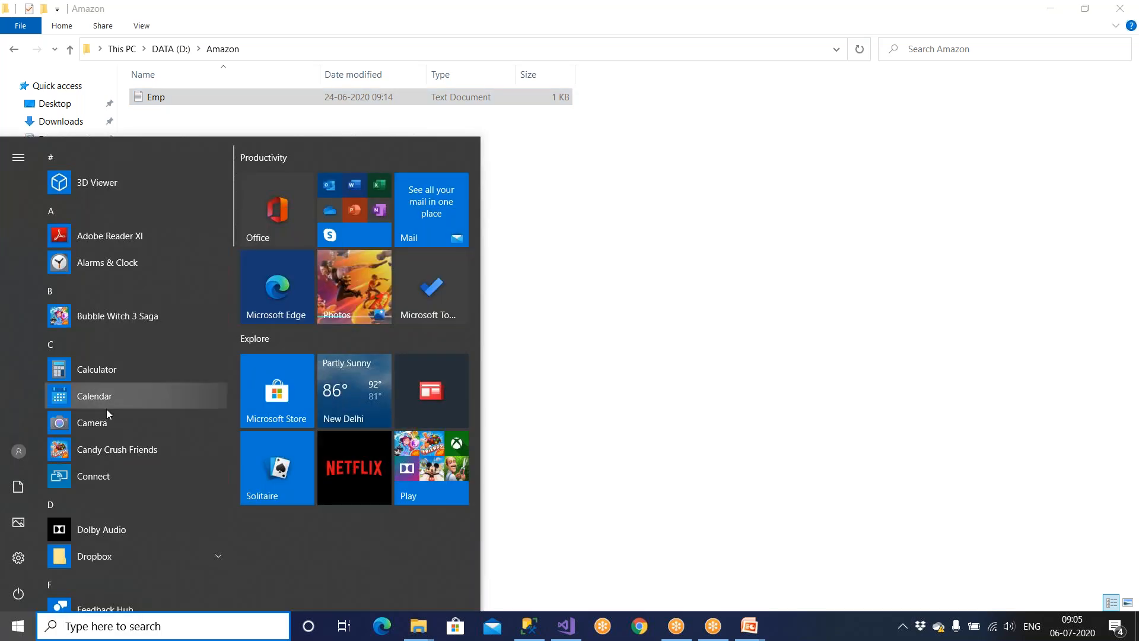
text(note)
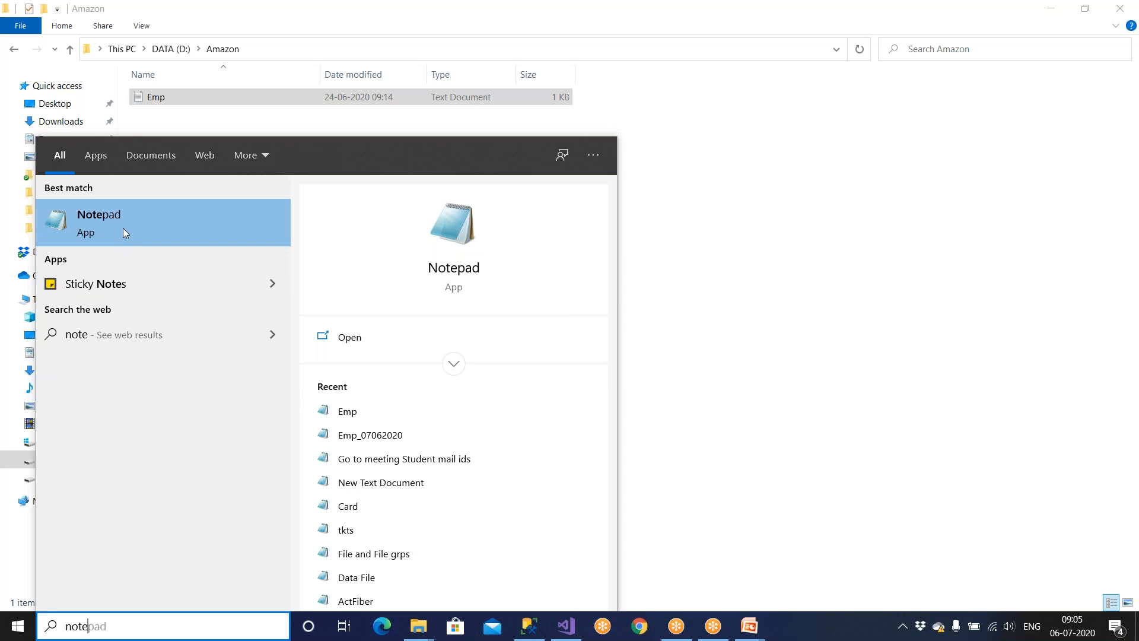
click(123, 227)
text(CR 1)
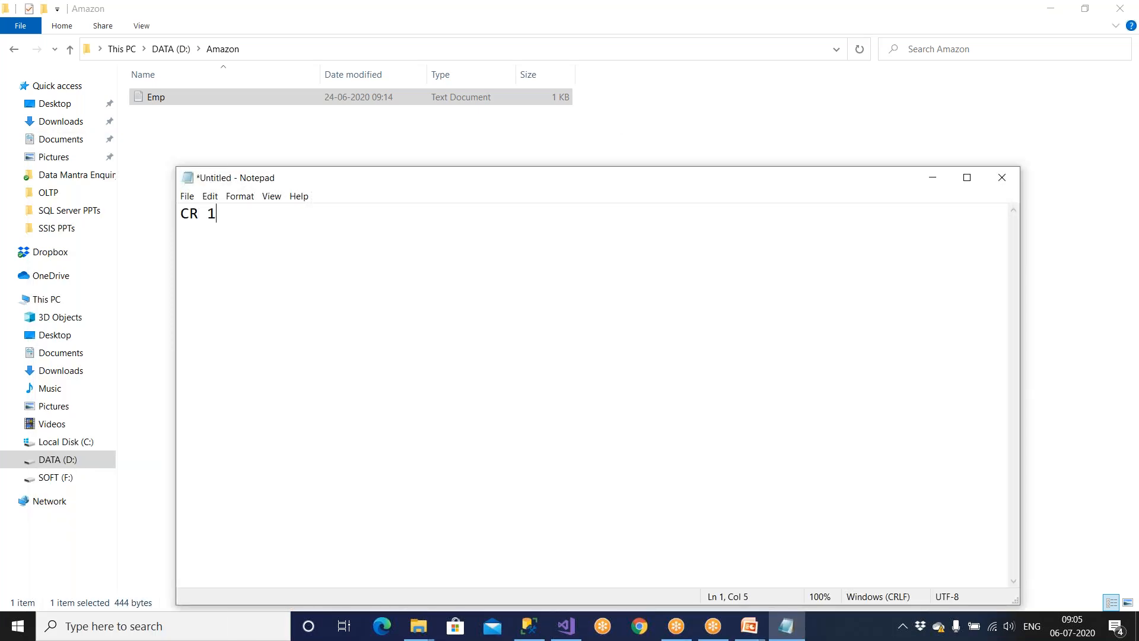
text(7228  Add 2 cols)
key(Return)
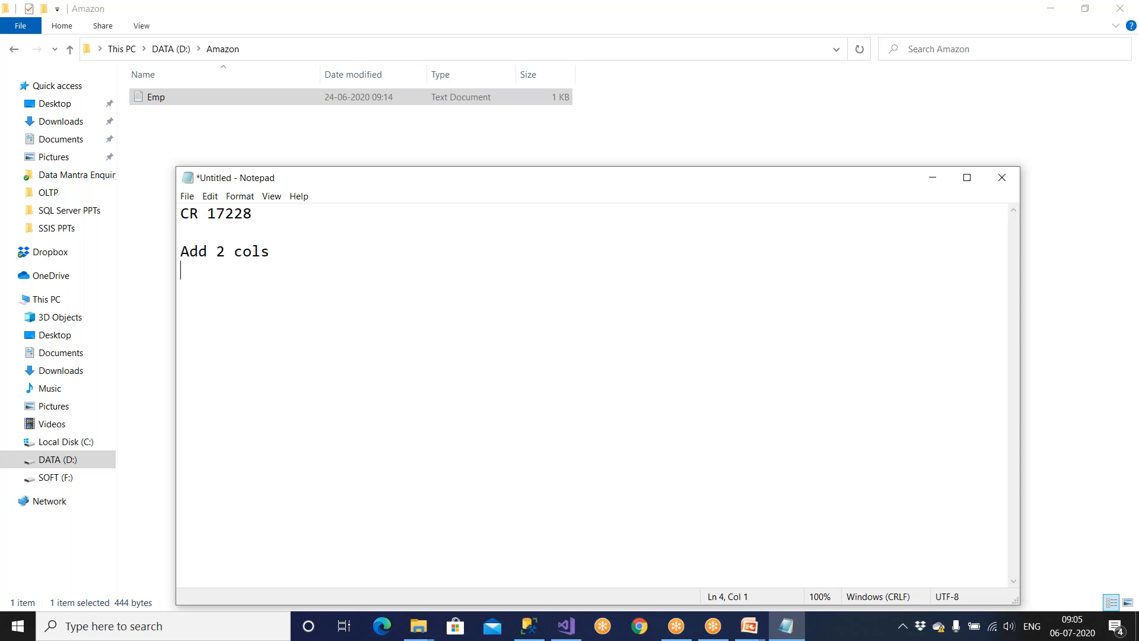
key(shift+Down)
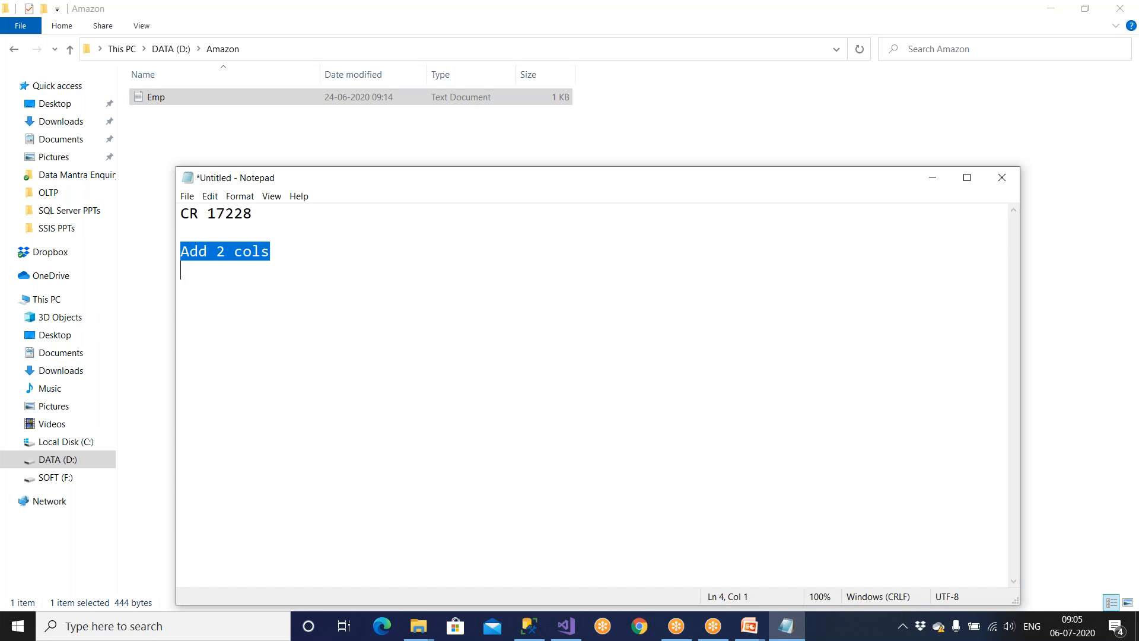
key(Down)
Add the '25000 USD' cost, a 45 hrs duration line, and the eid,name,sal,doj,dor column header.
text(2)
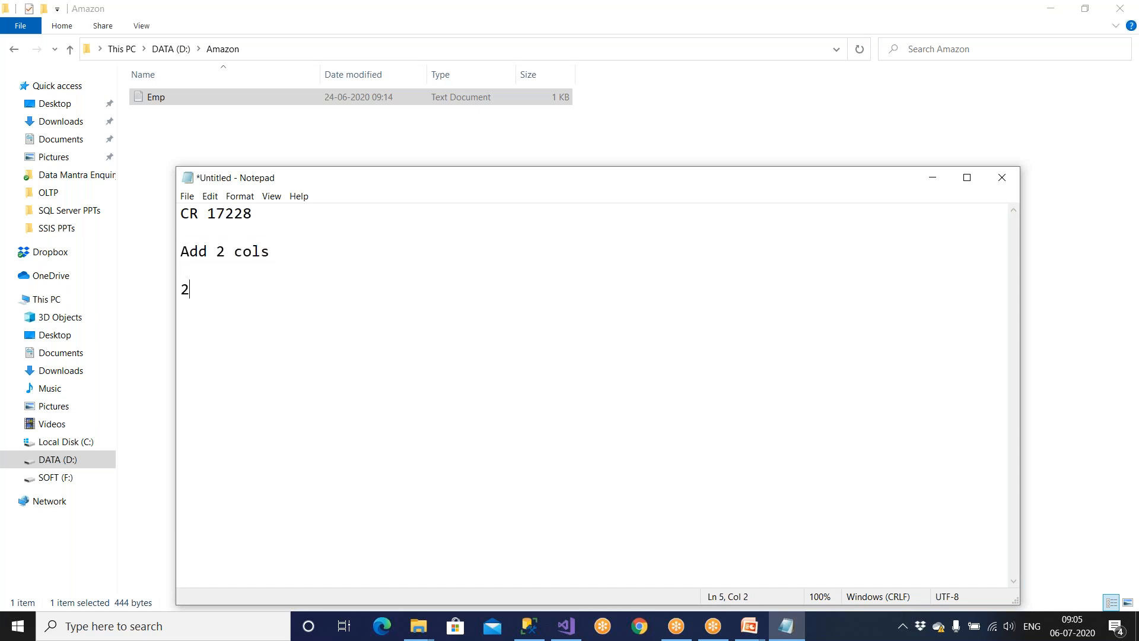
text(5000 USD)
key(Return)
text(Dudrai)
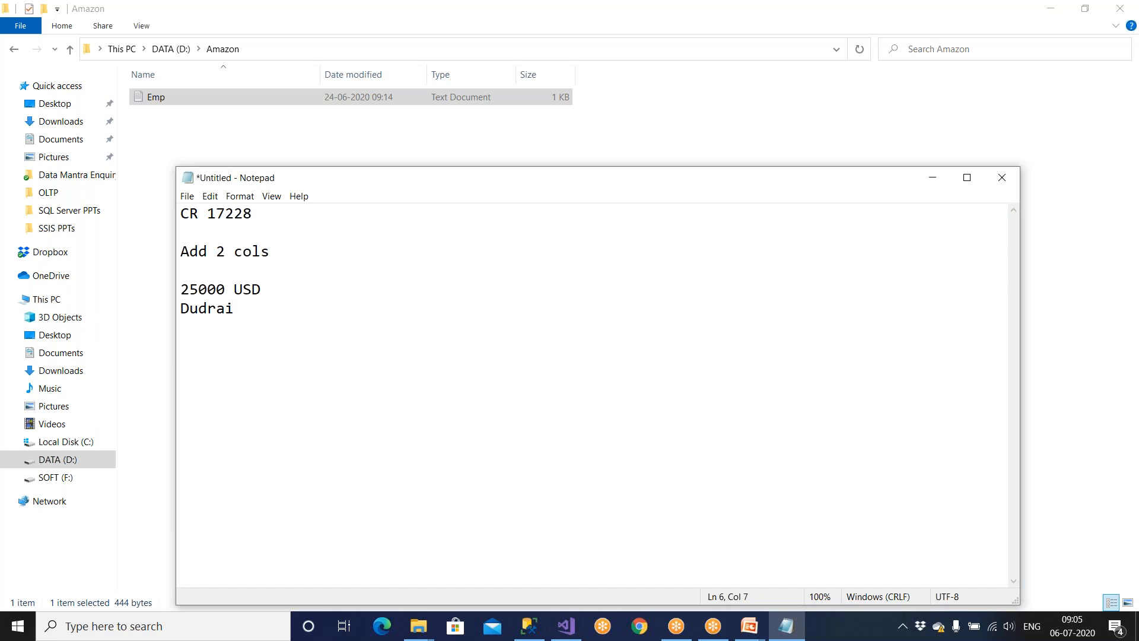
text(: 45 hrs)
drag(208, 253, 301, 253)
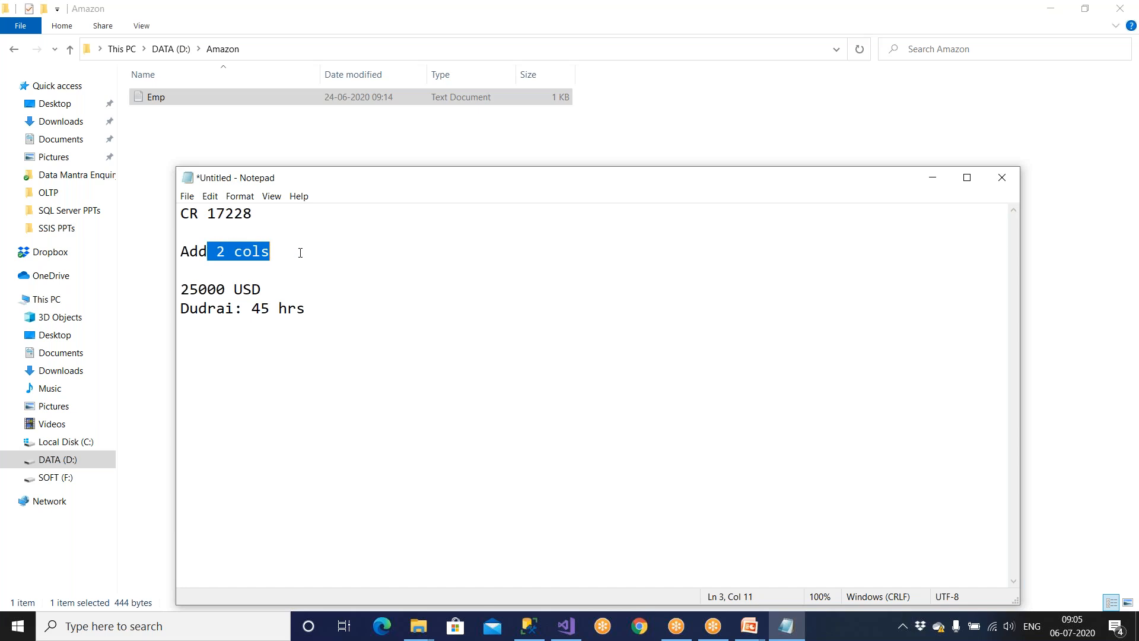
click(332, 317)
drag(268, 289, 165, 292)
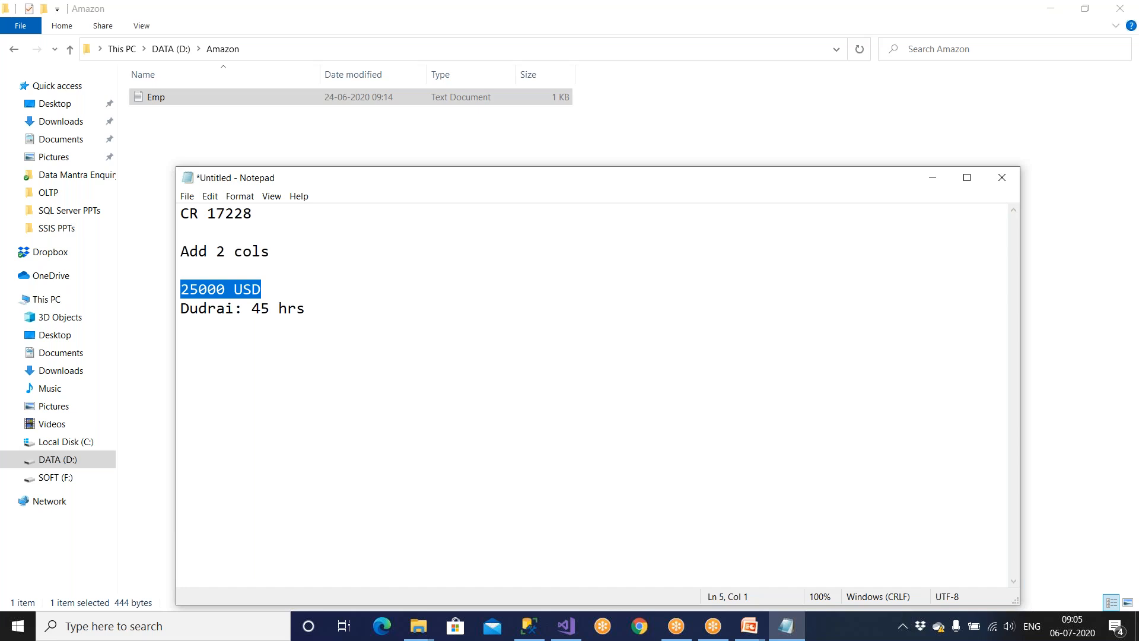
click(325, 312)
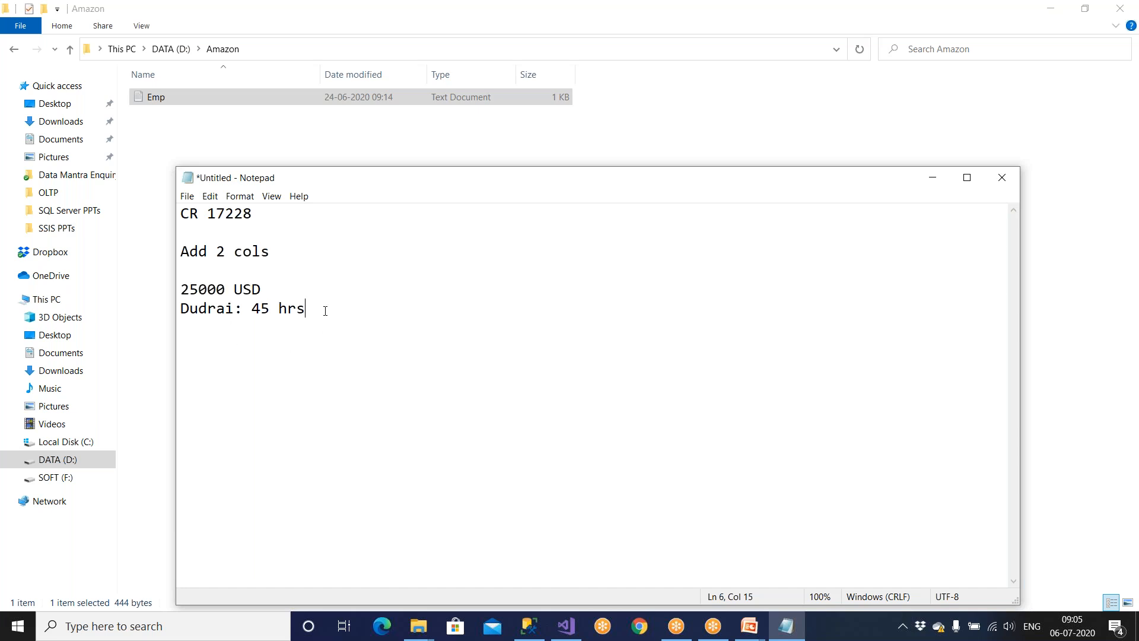
key(Return)
text(eid,name,sal,d)
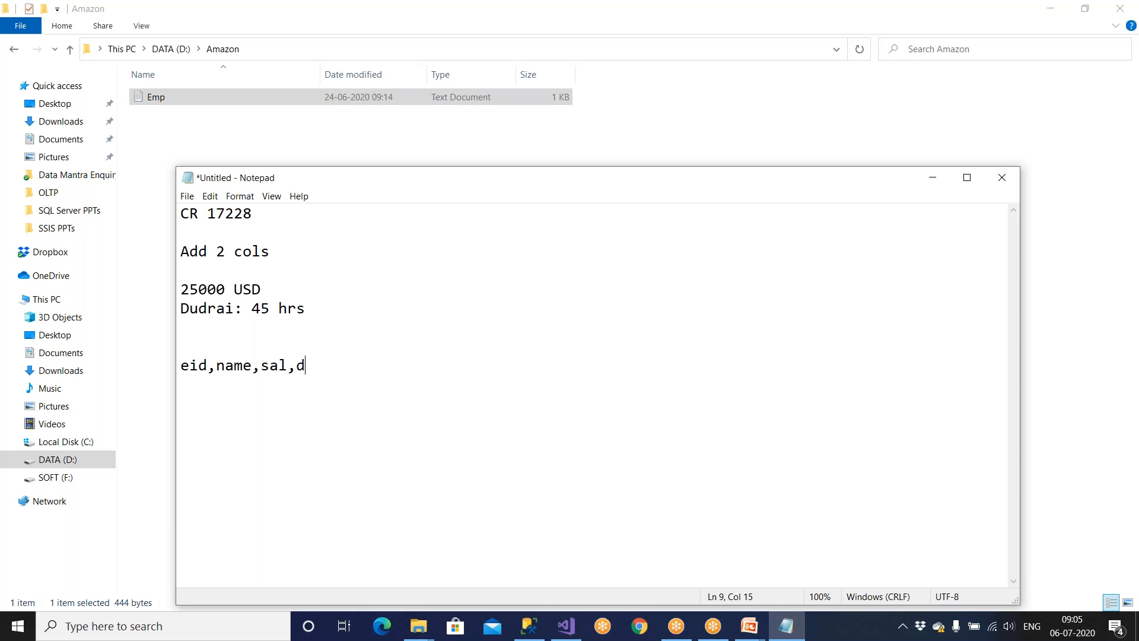
text(oj,dor)
Highlight the existing eid,name,sal and new doj,dor columns on the header line.
click(211, 344)
drag(297, 365, 406, 368)
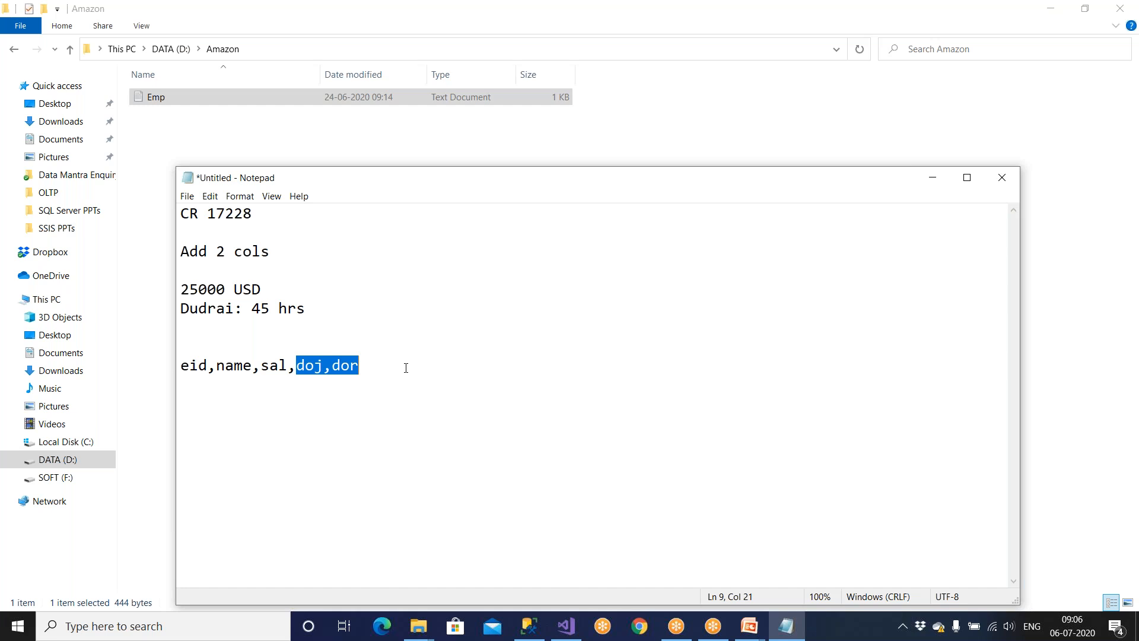
click(401, 364)
key(shift+Home)
click(242, 407)
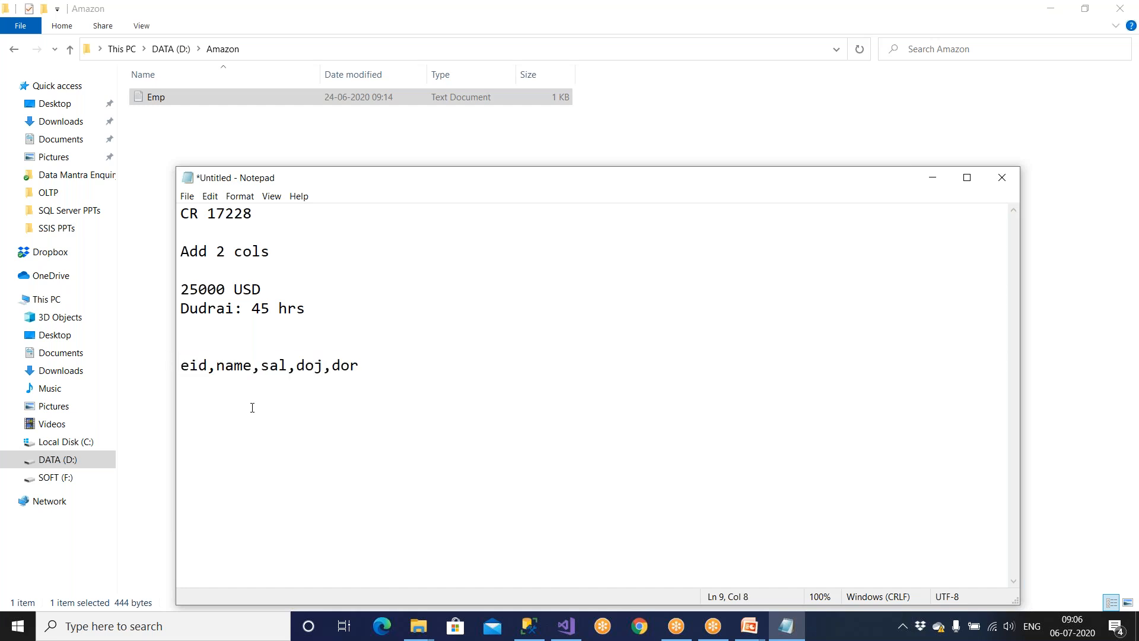
drag(283, 366, 176, 371)
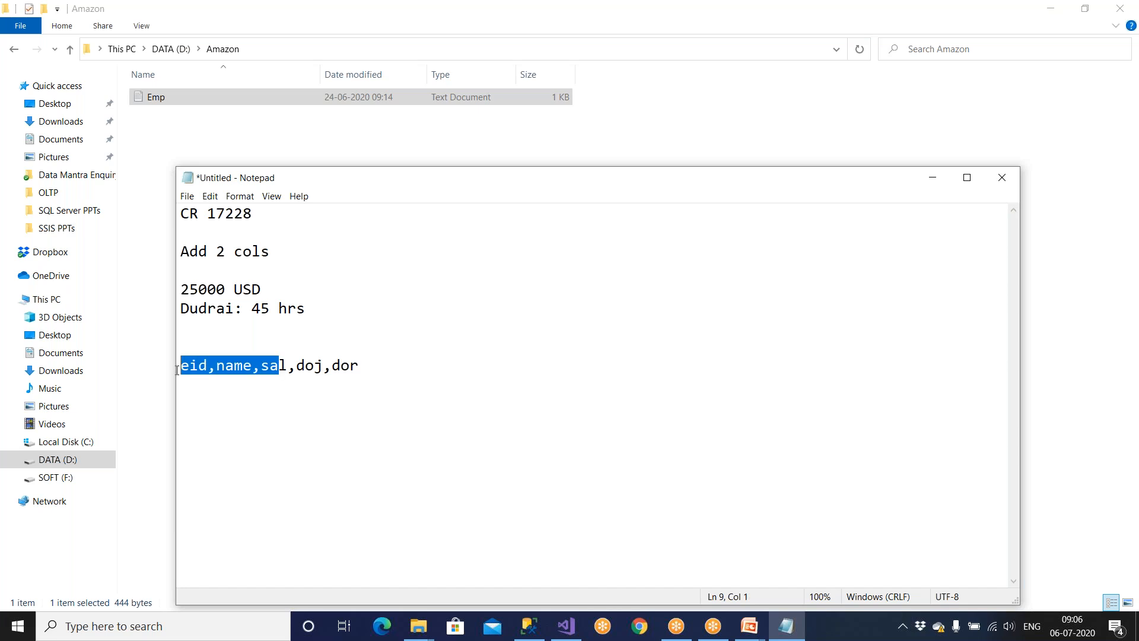
click(290, 367)
drag(290, 367, 179, 341)
click(296, 366)
drag(295, 367, 418, 369)
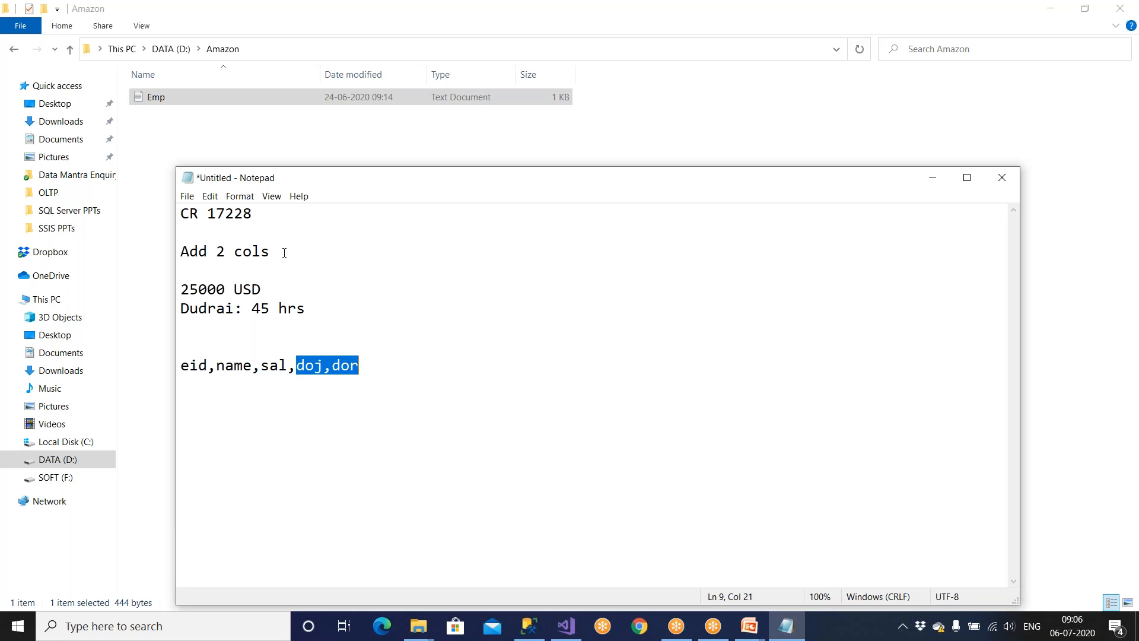
Trim the request number to CR 1 and correct the hours label to 'Duration'.
drag(217, 213, 259, 214)
key(BackSpace)
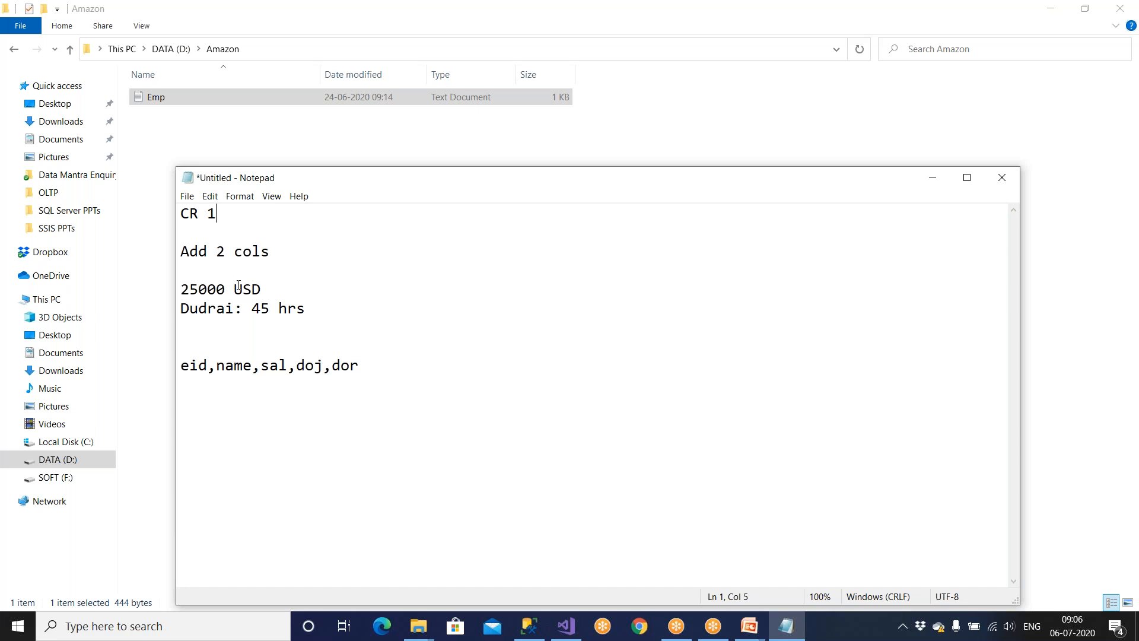
drag(270, 289, 177, 292)
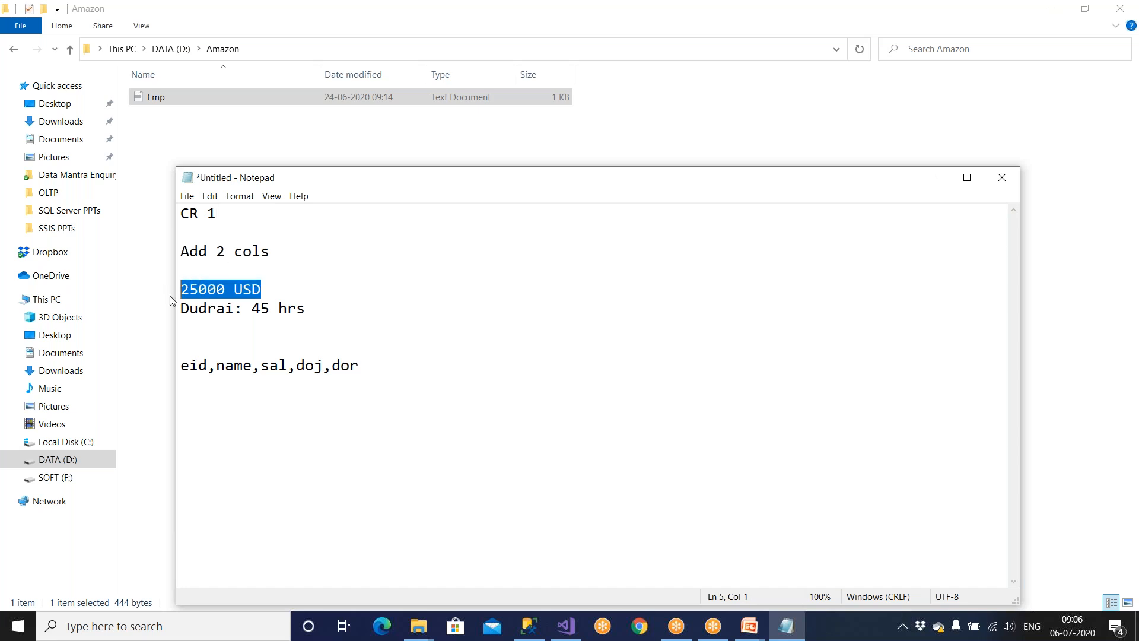
drag(235, 309, 193, 311)
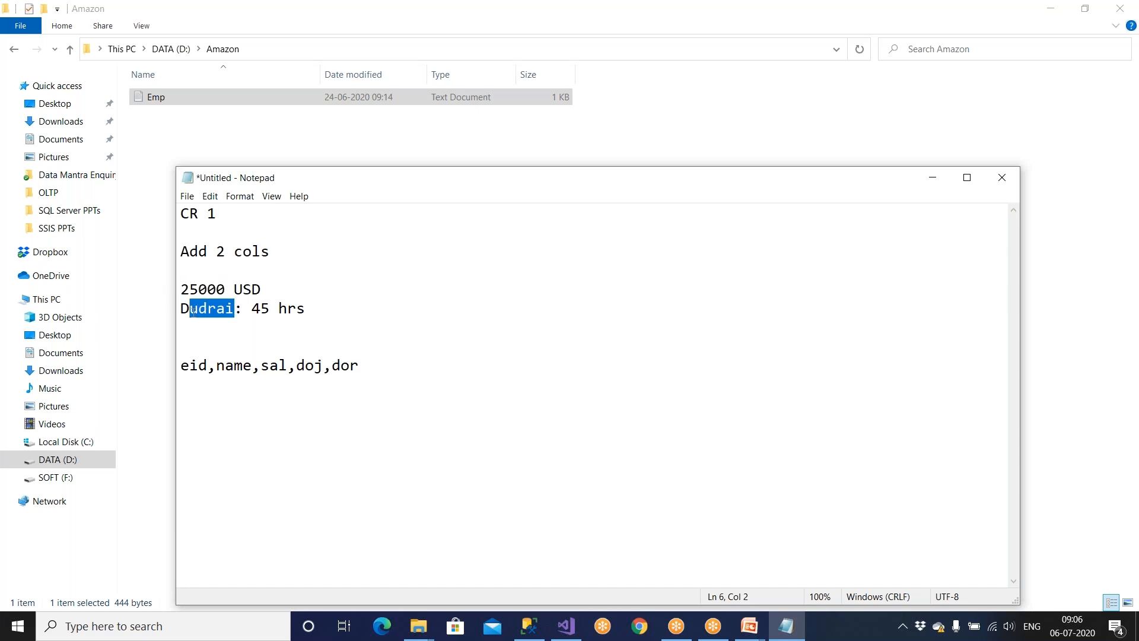
text(uraion)
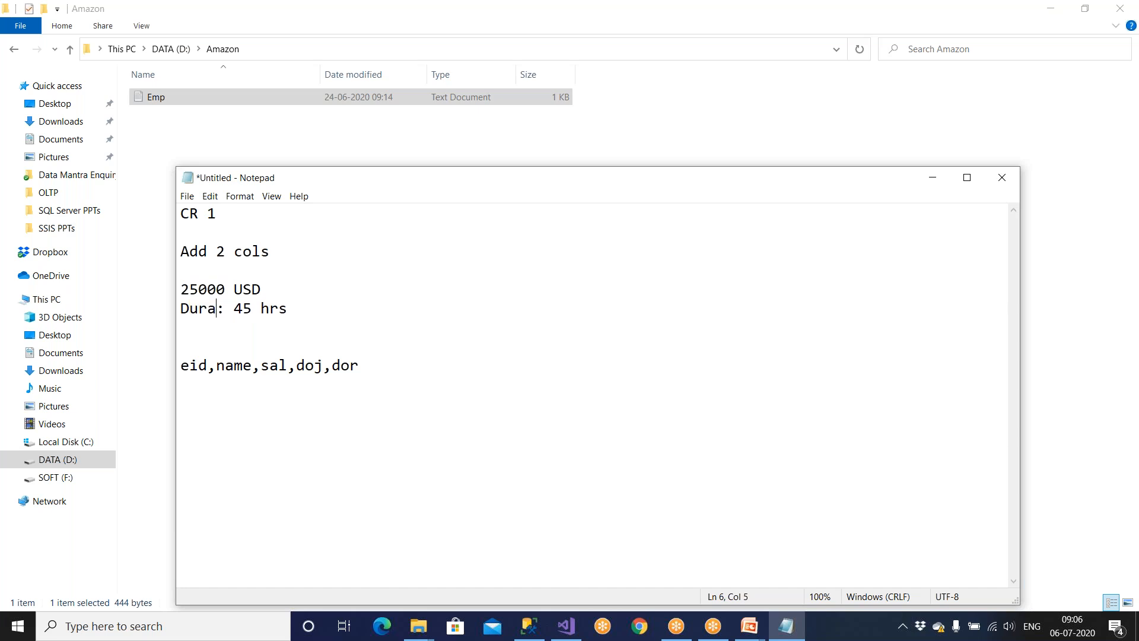
key(Left)
key(Left)
key(Left)
Add a team member name line and a 'Dev:' line below the Duration line.
text(t)
click(327, 319)
key(Return)
key(Return)
text(Sonia)
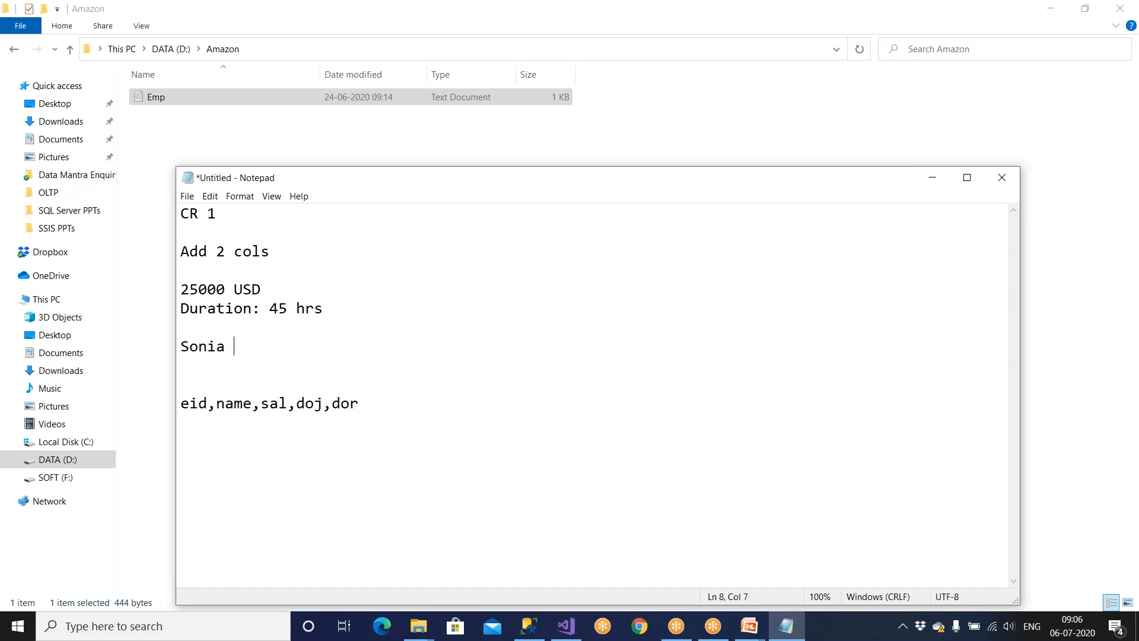
key(Return)
text(De)
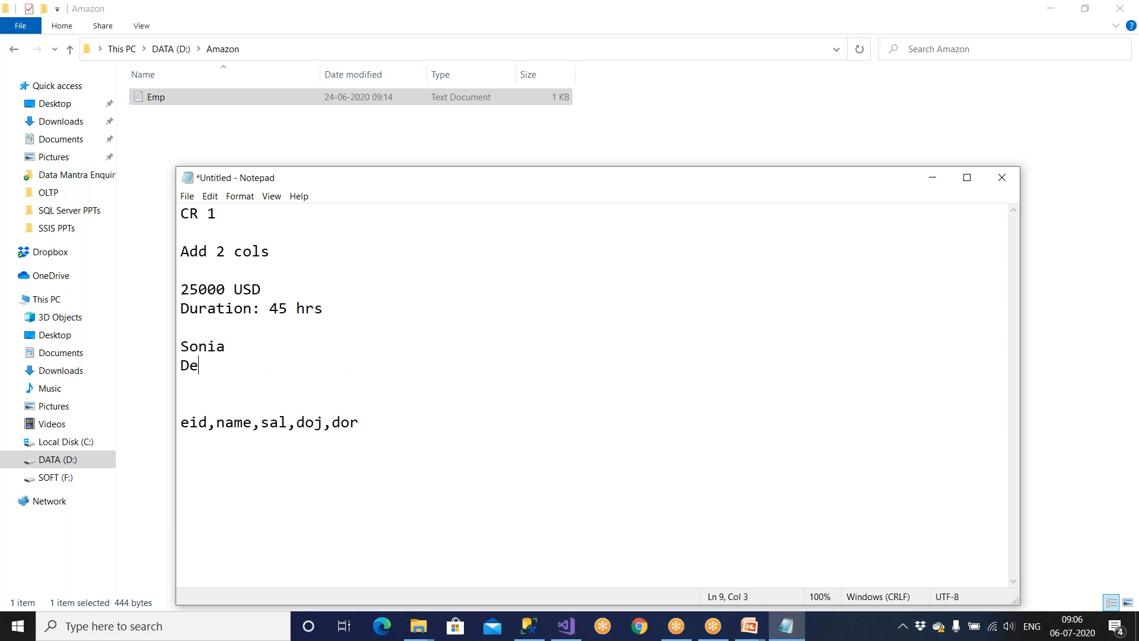
text(v:)
drag(296, 423, 391, 423)
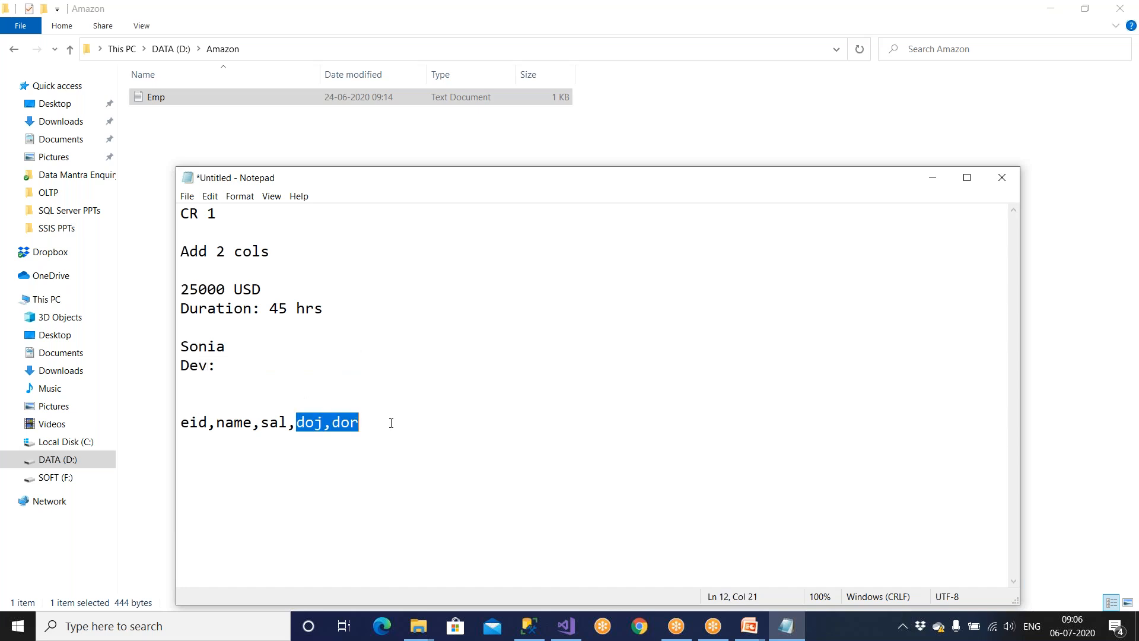
click(278, 375)
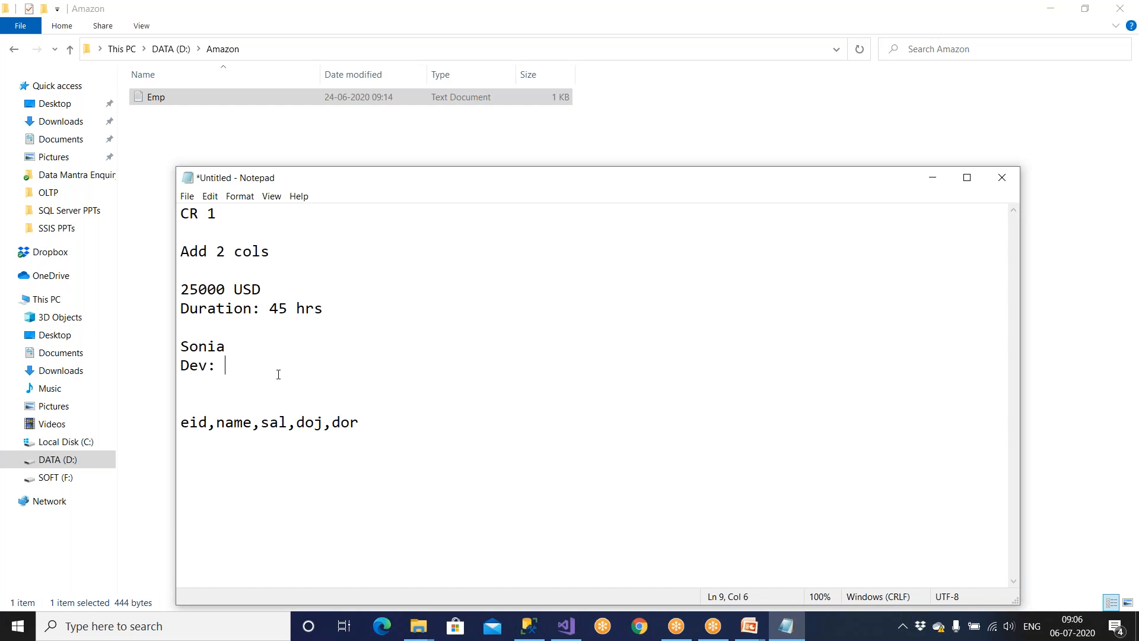
Duplicate the CR 1 block below the original.
double_click(221, 215)
drag(324, 309, 172, 214)
key(ctrl+c)
click(329, 306)
key(Return)
key(Return)
key(ctrl+v)
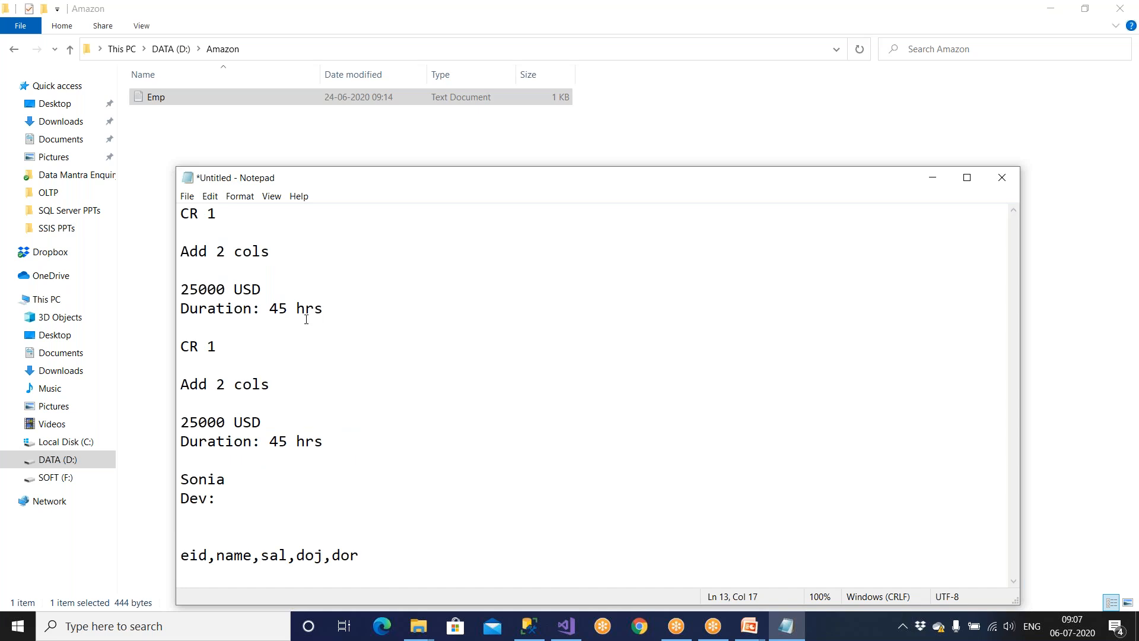
Edit the copy into CR 2: Delete 1 cols, 5600 USD, 55000 hrs.
drag(218, 342, 211, 344)
text(2)
drag(219, 378, 178, 392)
text(Delete)
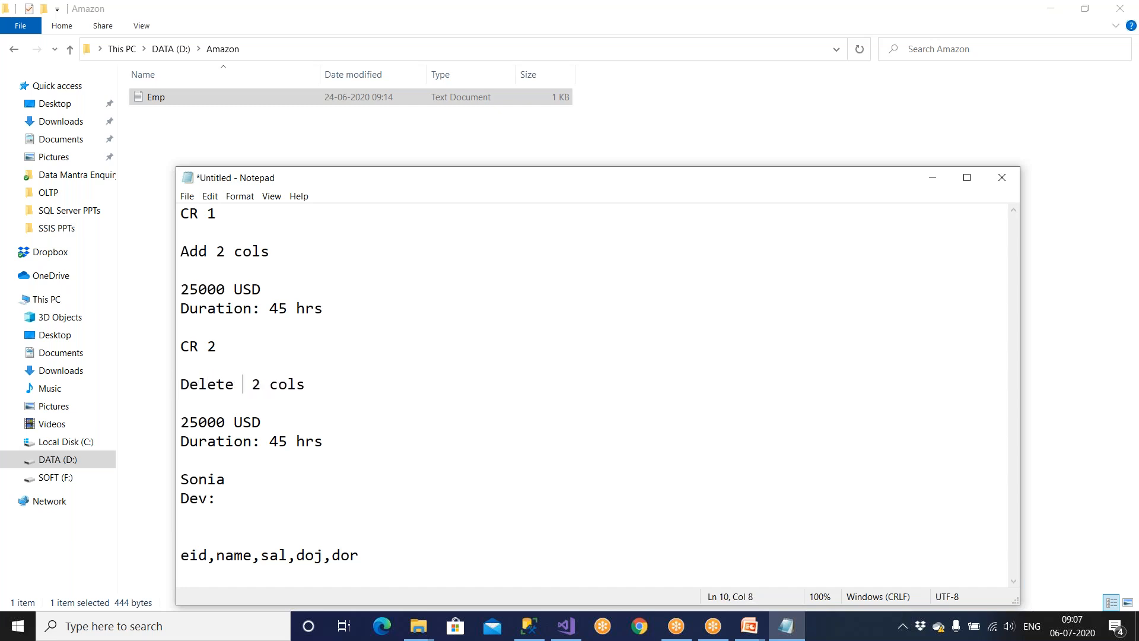
double_click(256, 385)
text(1)
drag(226, 421, 149, 426)
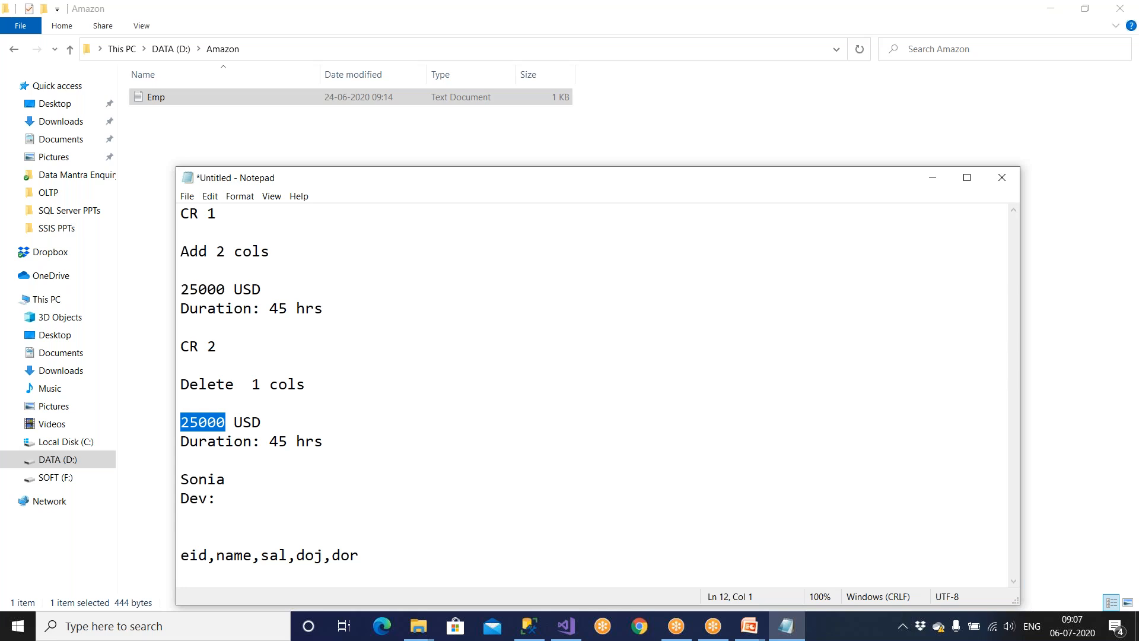
text(56000)
key(BackSpace)
drag(273, 444, 289, 444)
text(55000)
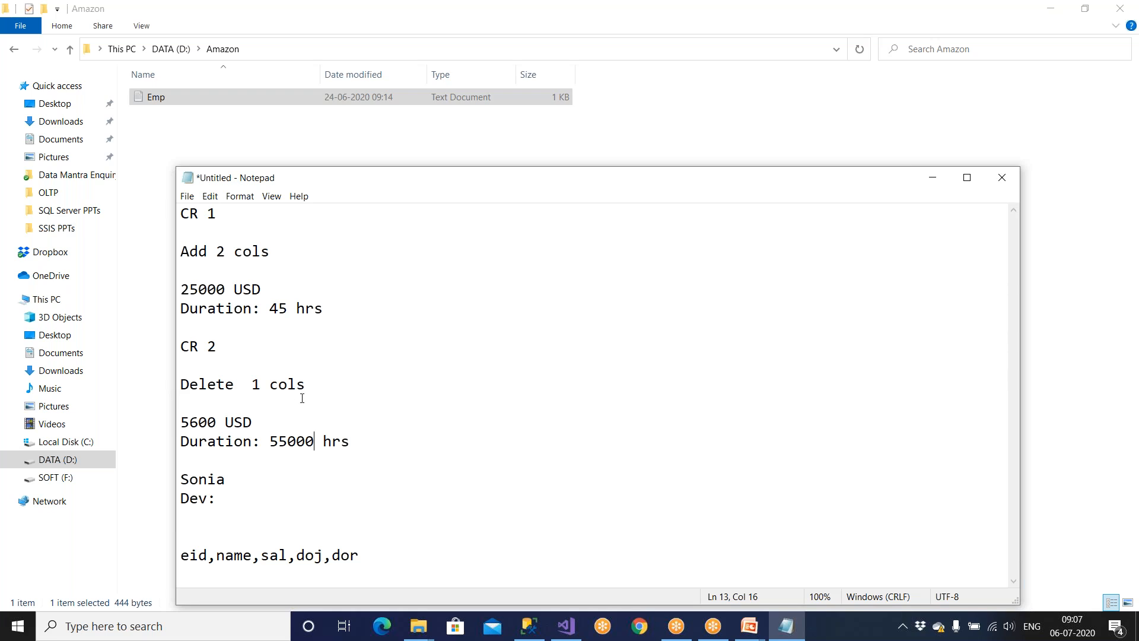
Correct CR 2's duration to 50 hrs and add a Dev line with another member's name.
key(BackSpace)
key(BackSpace)
key(BackSpace)
key(BackSpace)
text(0)
drag(229, 493, 161, 472)
text(Dev)
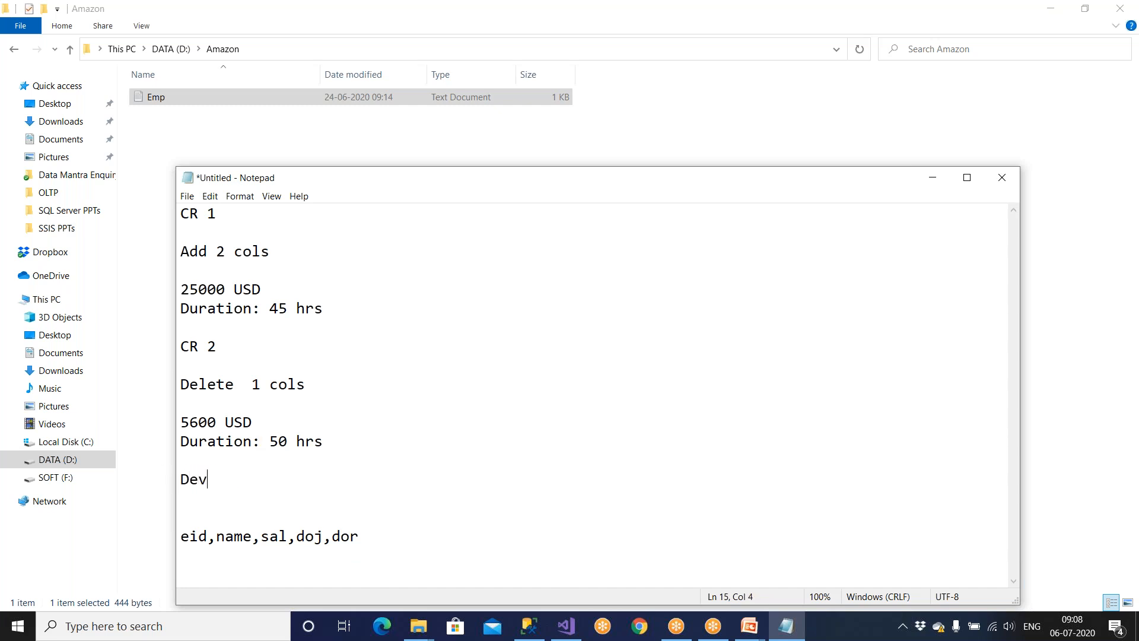
key(Return)
text(Kabir)
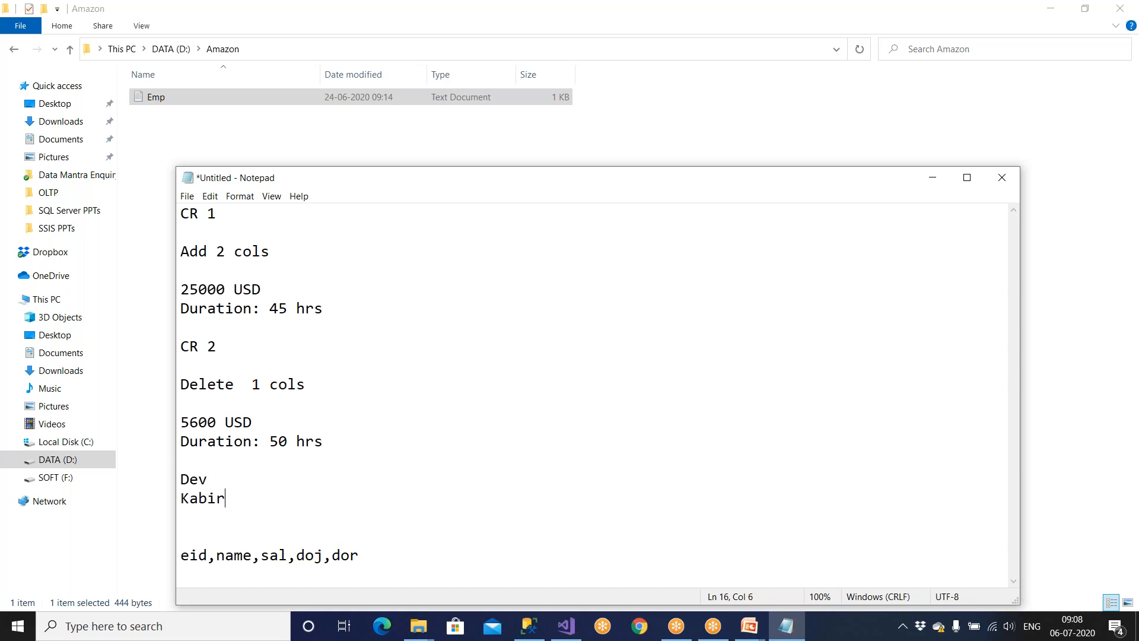
Highlight the CR headings, the duration and the cost figures, then maximize Notepad.
drag(223, 346, 156, 340)
drag(219, 213, 169, 212)
drag(333, 308, 137, 310)
drag(273, 282, 190, 288)
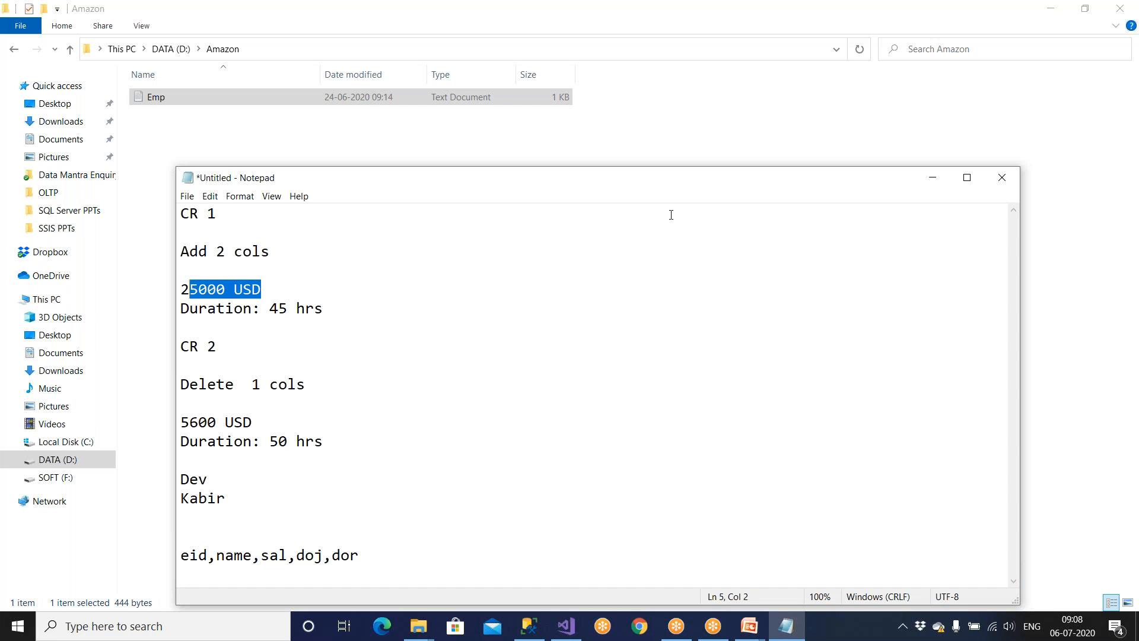
click(968, 178)
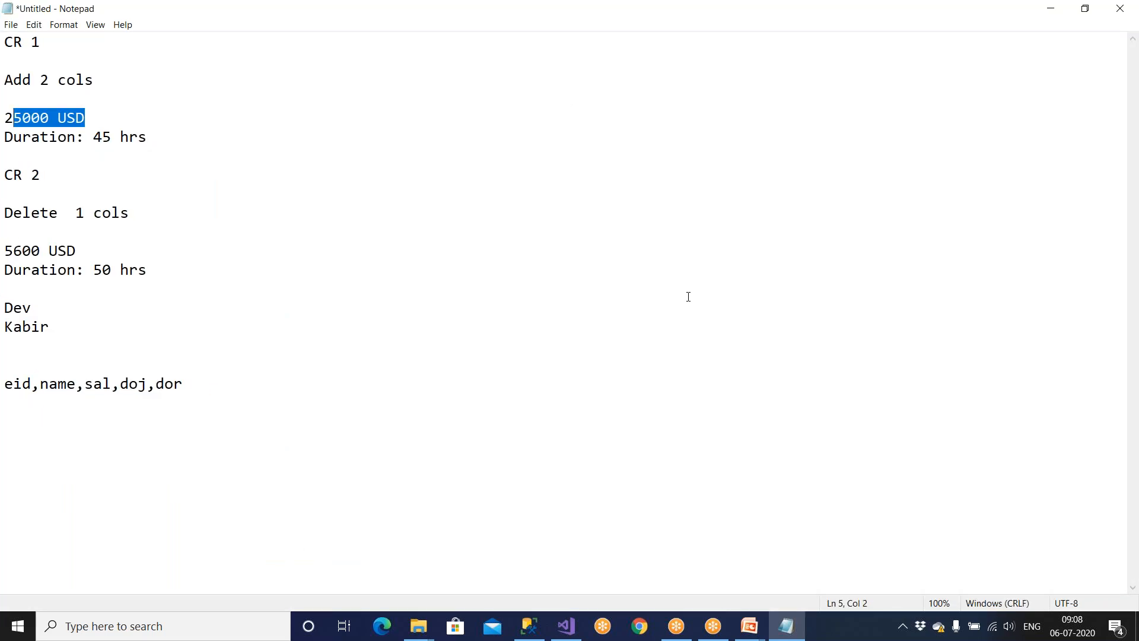
Add 'Yearly 120000 USD' and '3 DEV' lines, followed by Cr1, Cr2 and Cr3 lines.
click(345, 389)
key(Return)
key(Return)
key(Return)
text(Yearly )
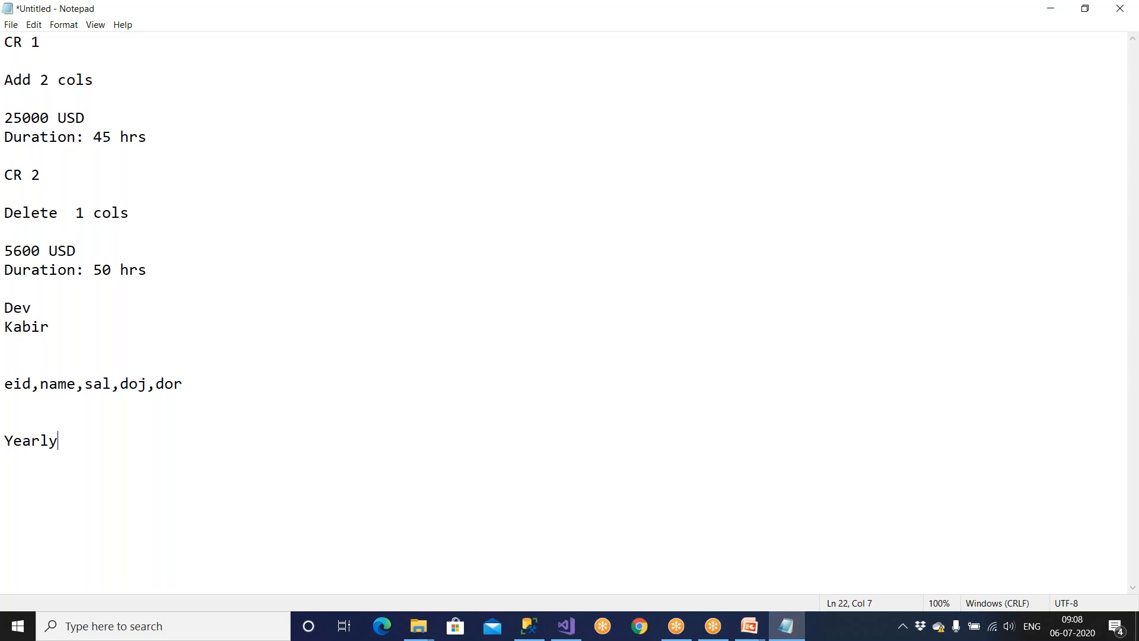
text(120000 USD)
key(Return)
text(3 DEV)
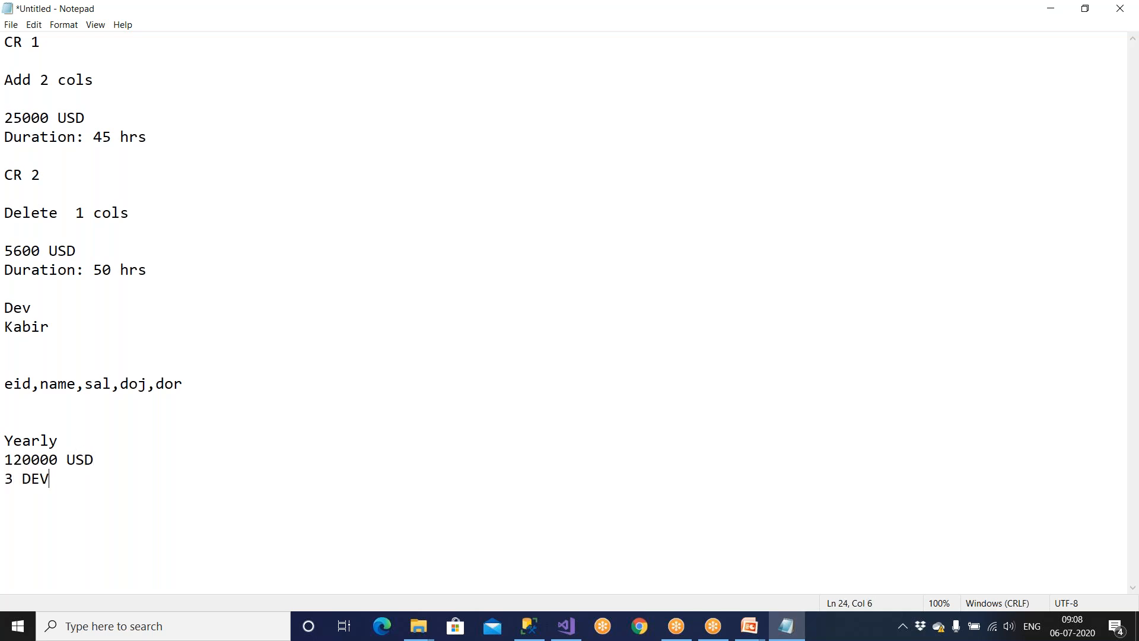
key(Return)
key(Return)
text(Cr1 )
text(Cr2)
key(Return)
text(Cr2)
key(BackSpace)
text(3)
Append '-- Duration : 20 hrs' to the Cr1 line and highlight the yearly figures.
key(shift+Up)
key(shift+Home)
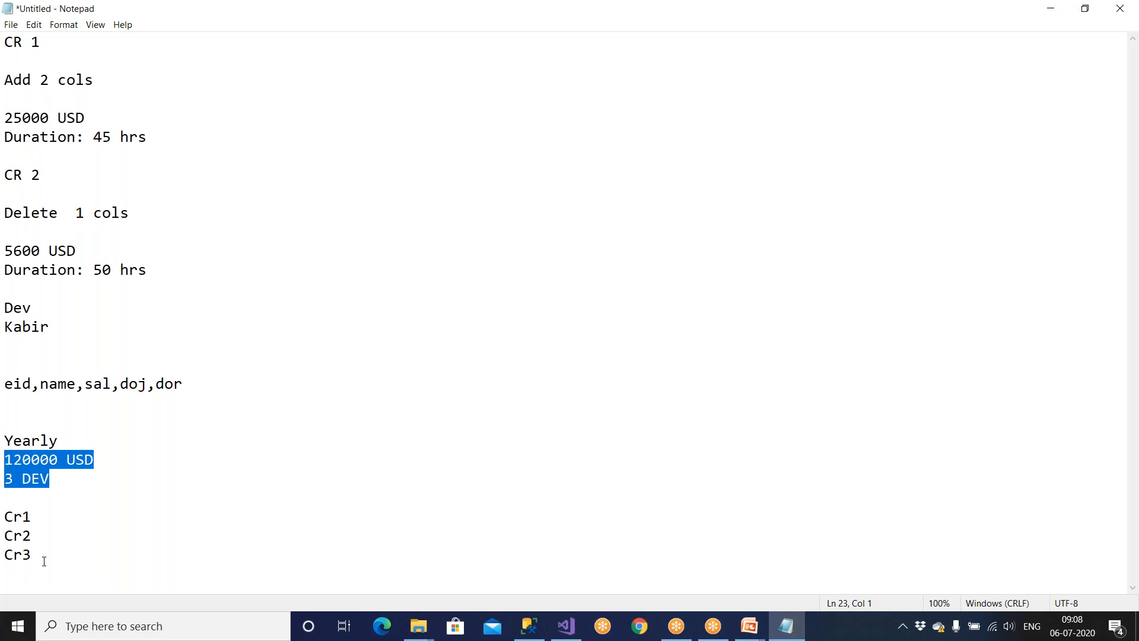
click(46, 518)
text(--)
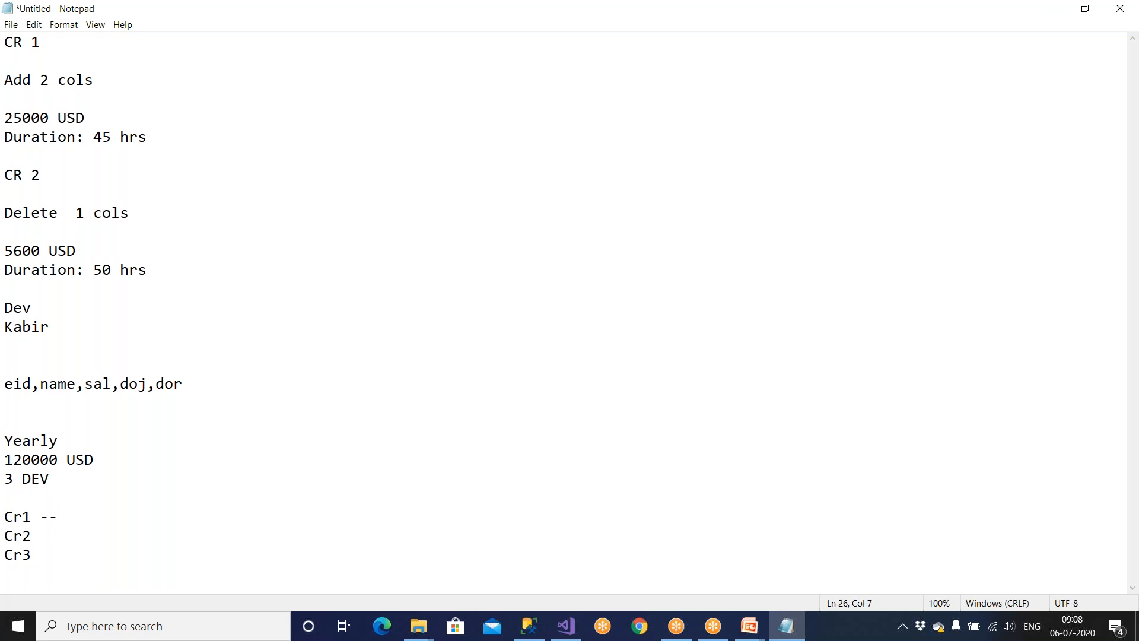
text( Duration : 20 hrs)
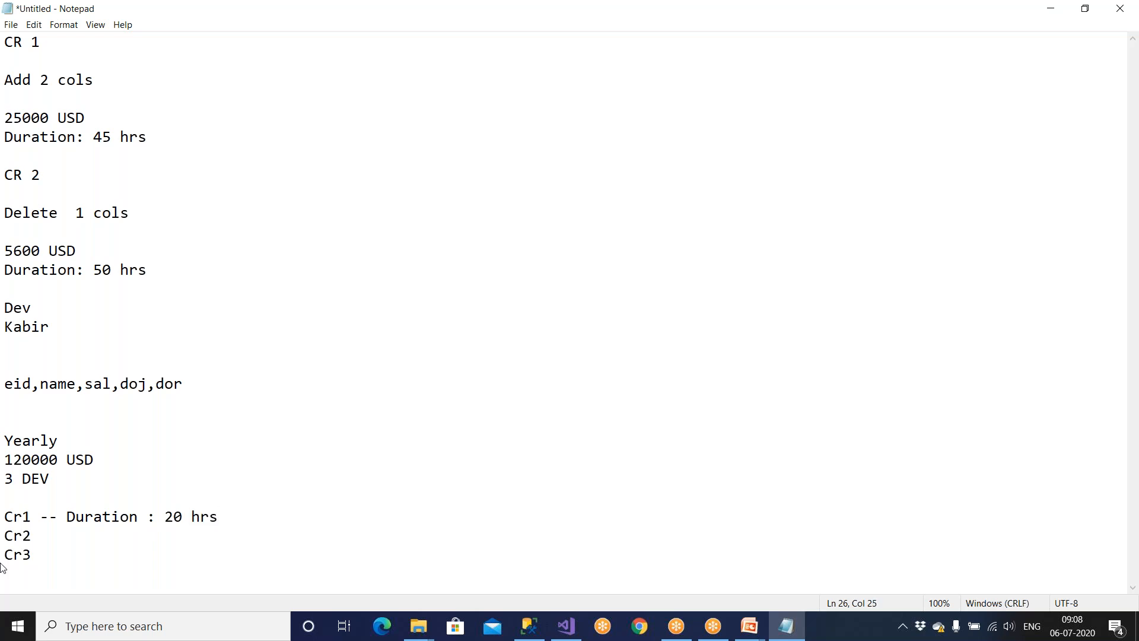
click(51, 536)
drag(66, 517, 232, 516)
drag(110, 467, 6, 447)
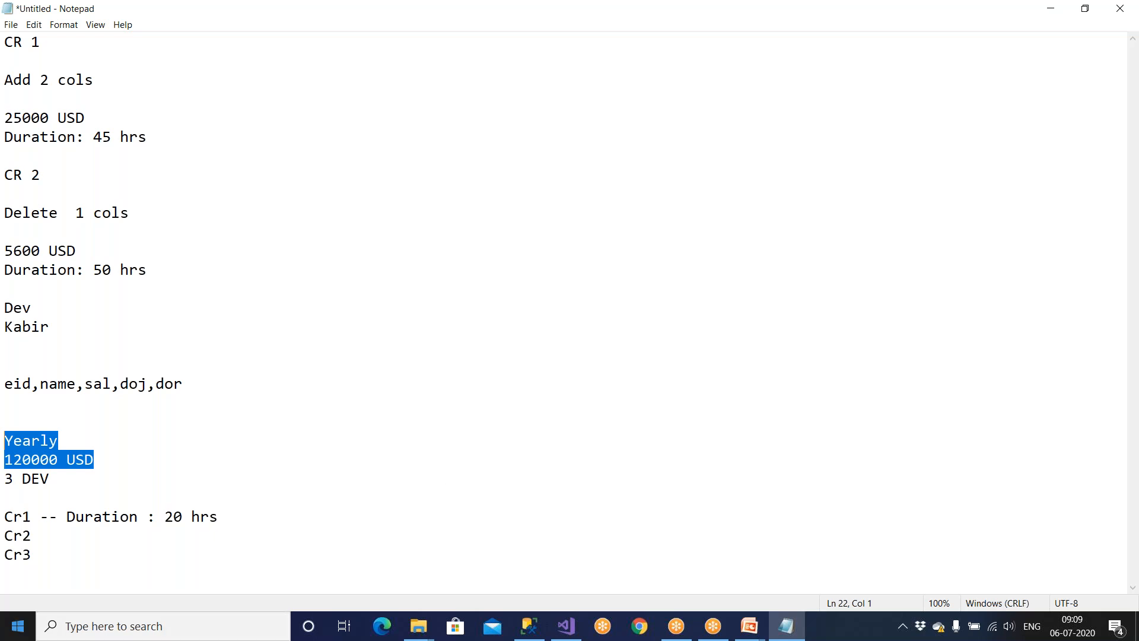
click(568, 630)
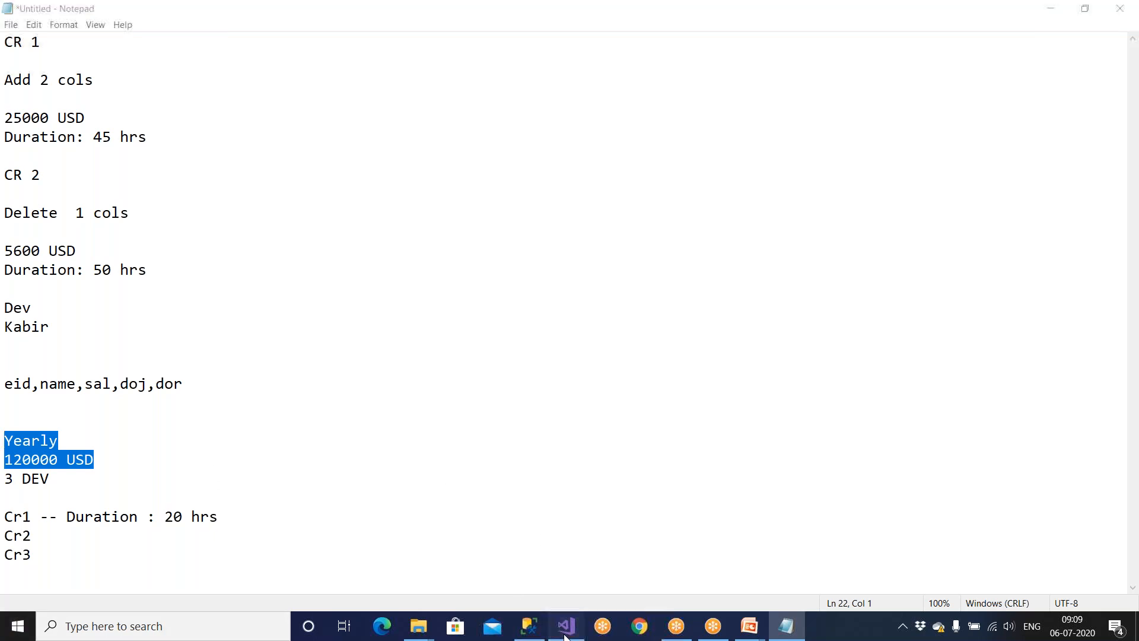
Discard the unfinished setup and start a new flat file connection named Source_EMP.
click(676, 546)
click(719, 567)
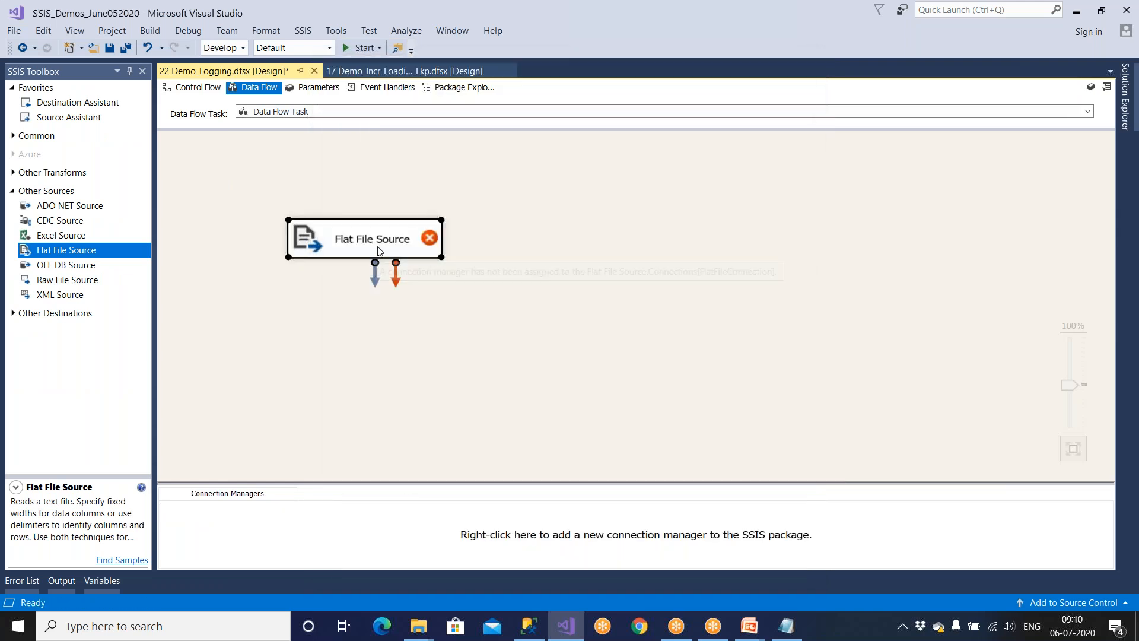
double_click(378, 246)
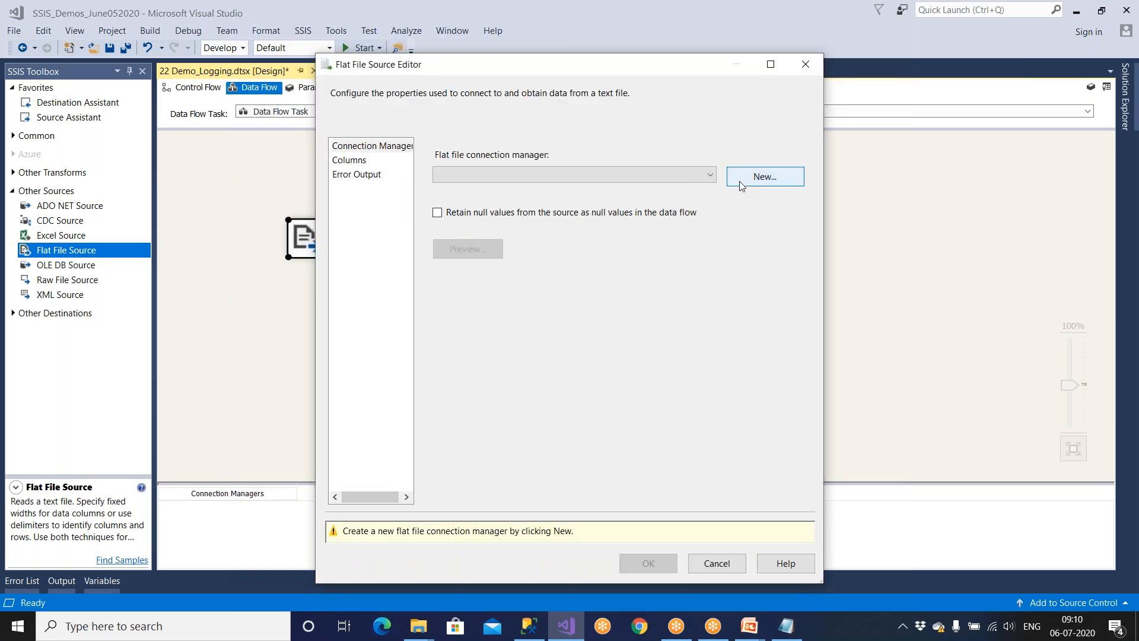
click(741, 186)
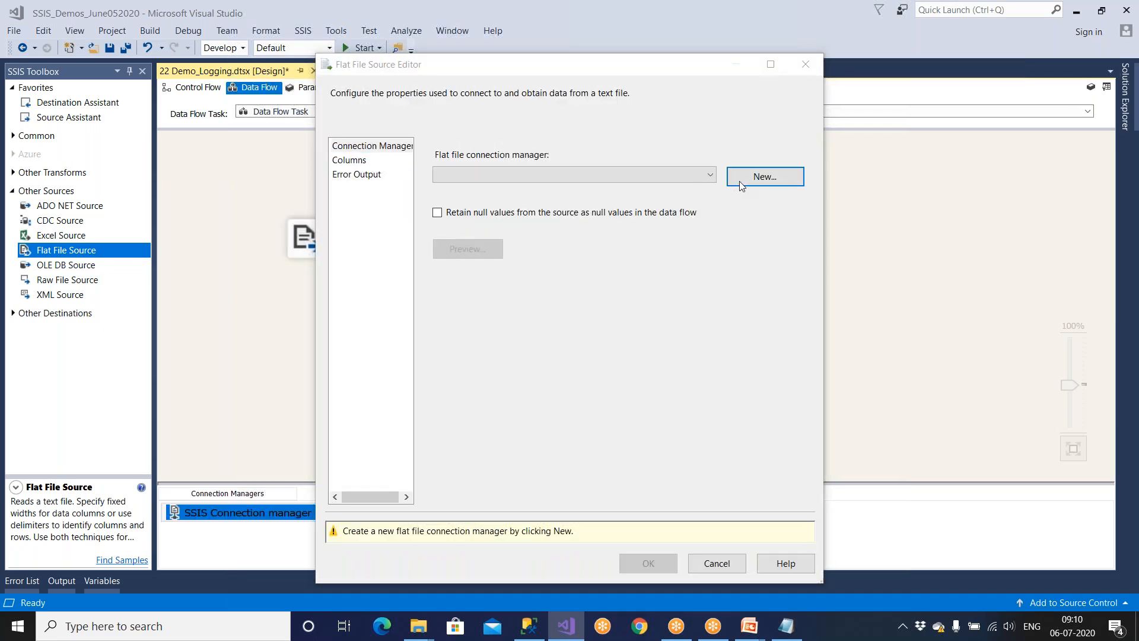
text(Sou)
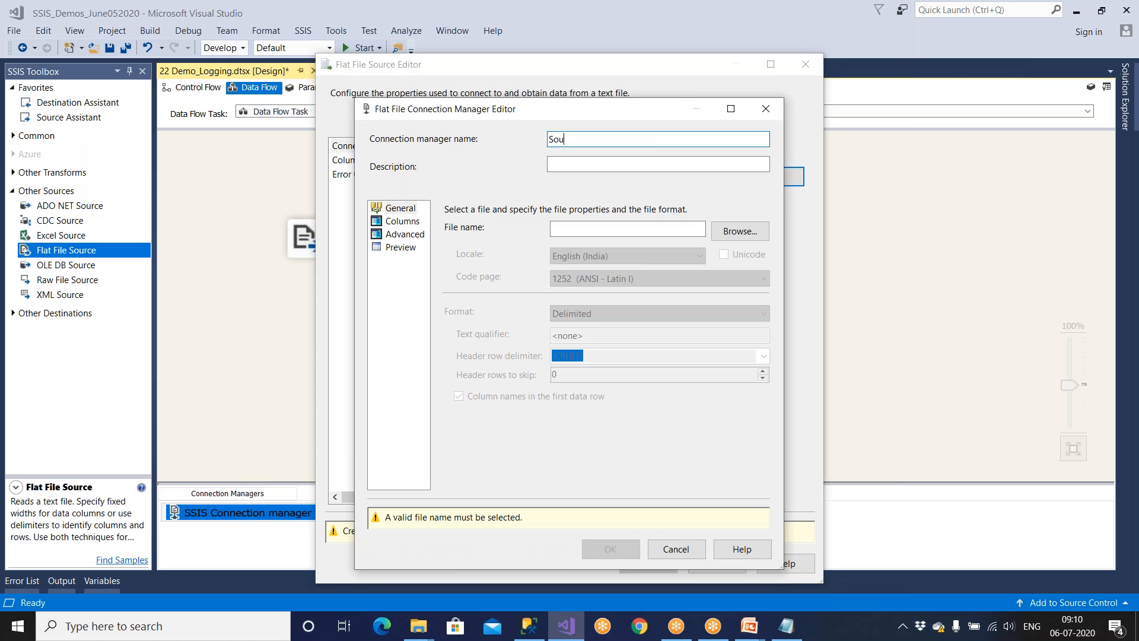
text(rce_EMP)
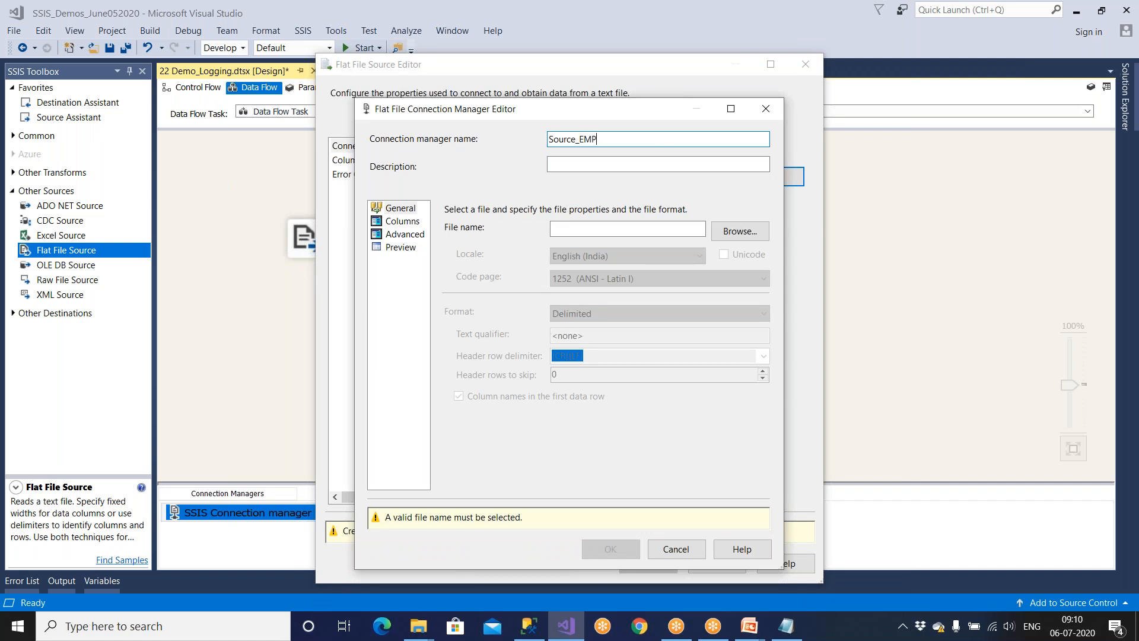
Point the Source_EMP connection at D:\Amazon\Emp.txt.
click(750, 237)
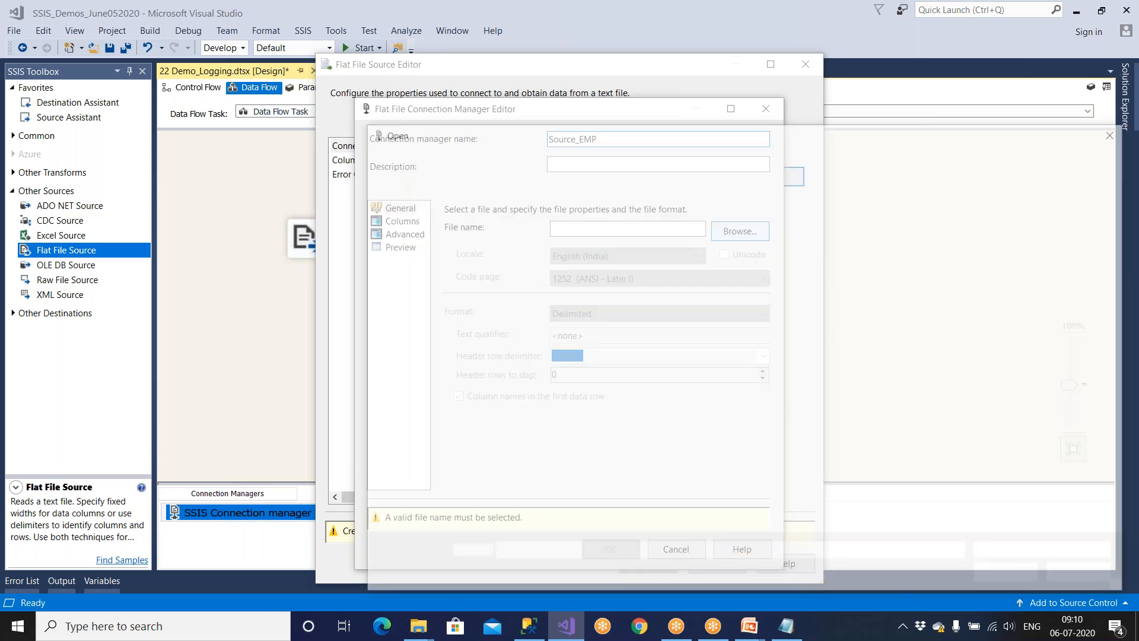
click(541, 158)
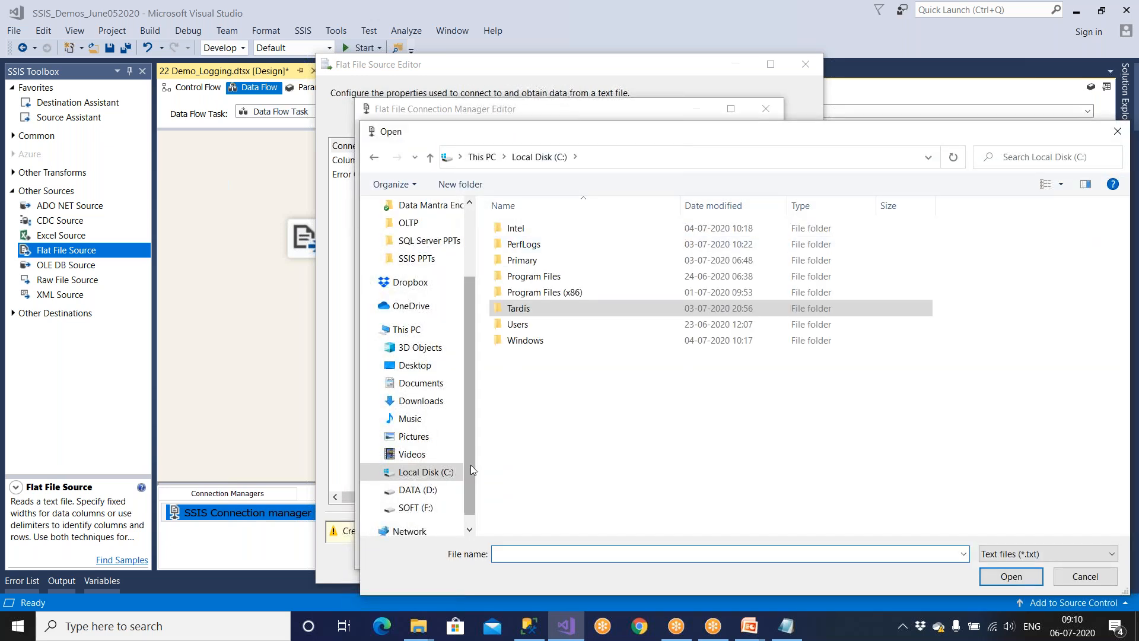
click(418, 489)
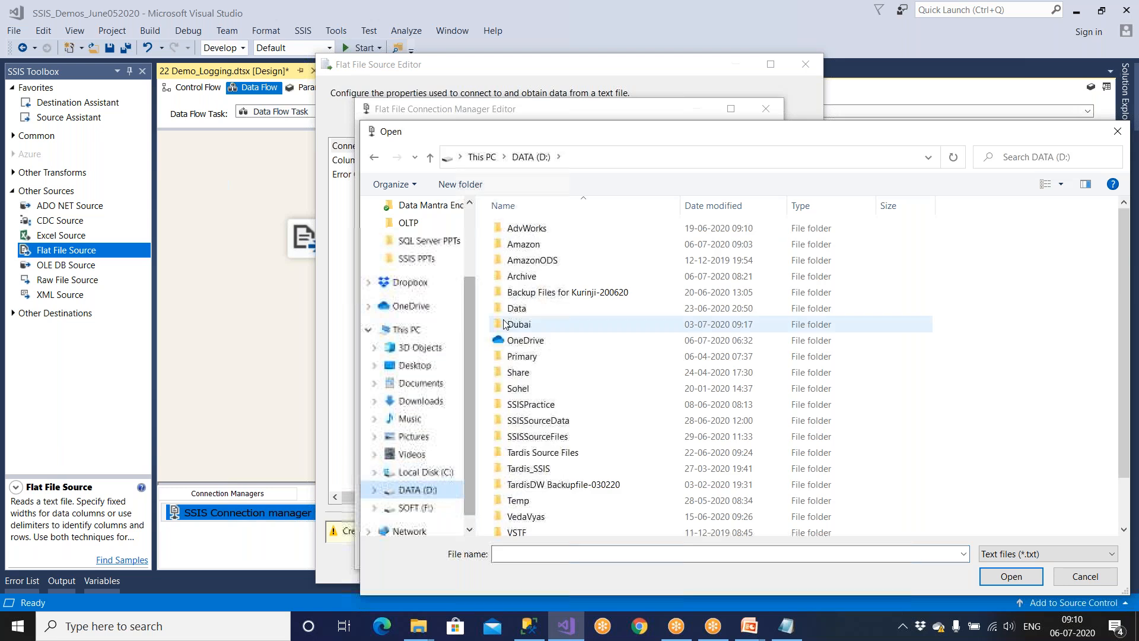
double_click(528, 244)
click(530, 232)
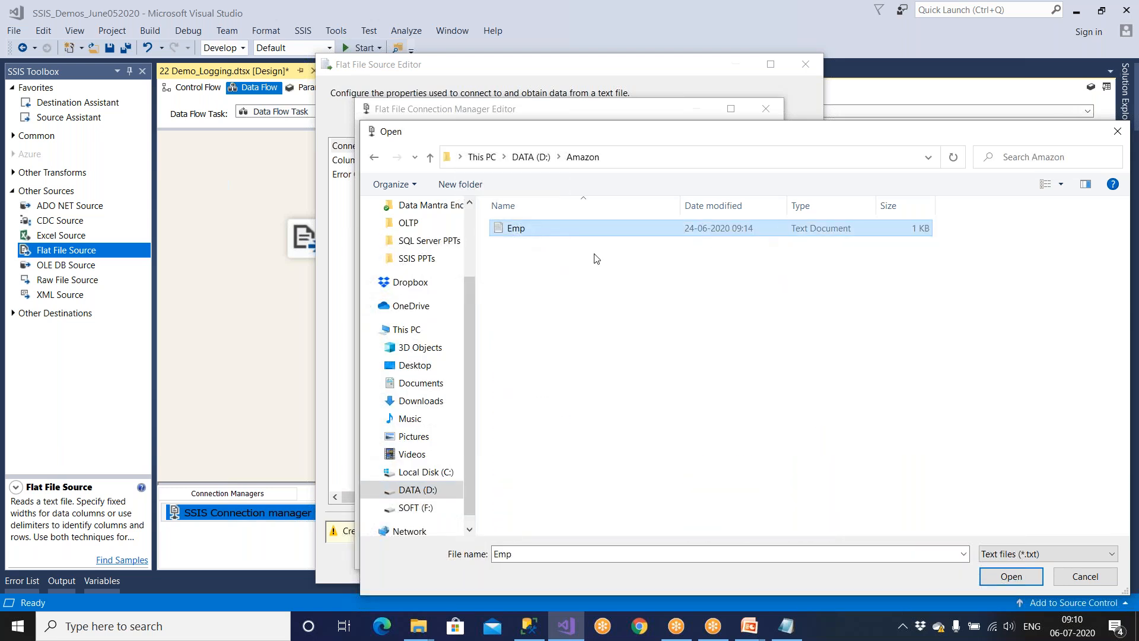
click(1009, 575)
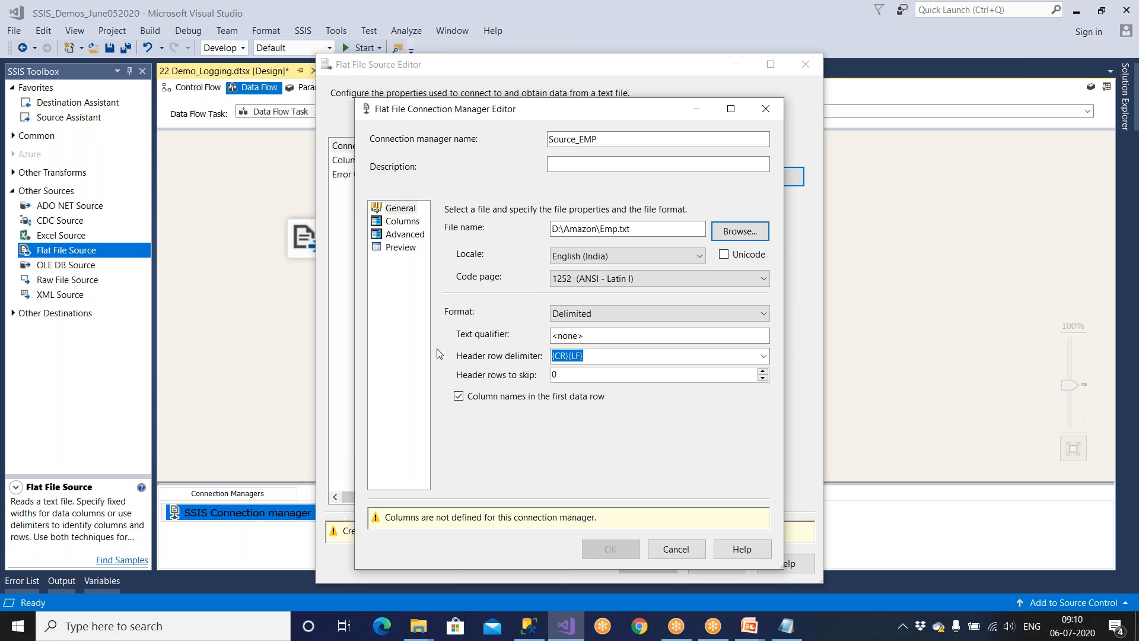
Preview Emp.txt's rows and accept the Source_EMP connection and Flat File Source settings.
click(409, 250)
click(409, 250)
click(636, 523)
click(470, 250)
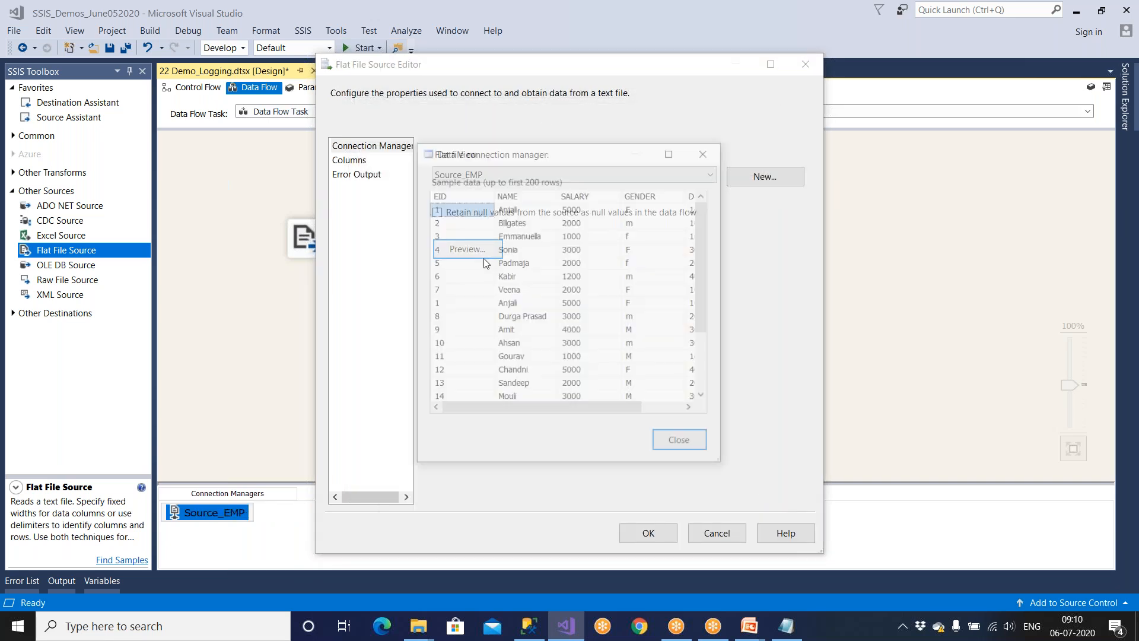
click(679, 445)
click(648, 531)
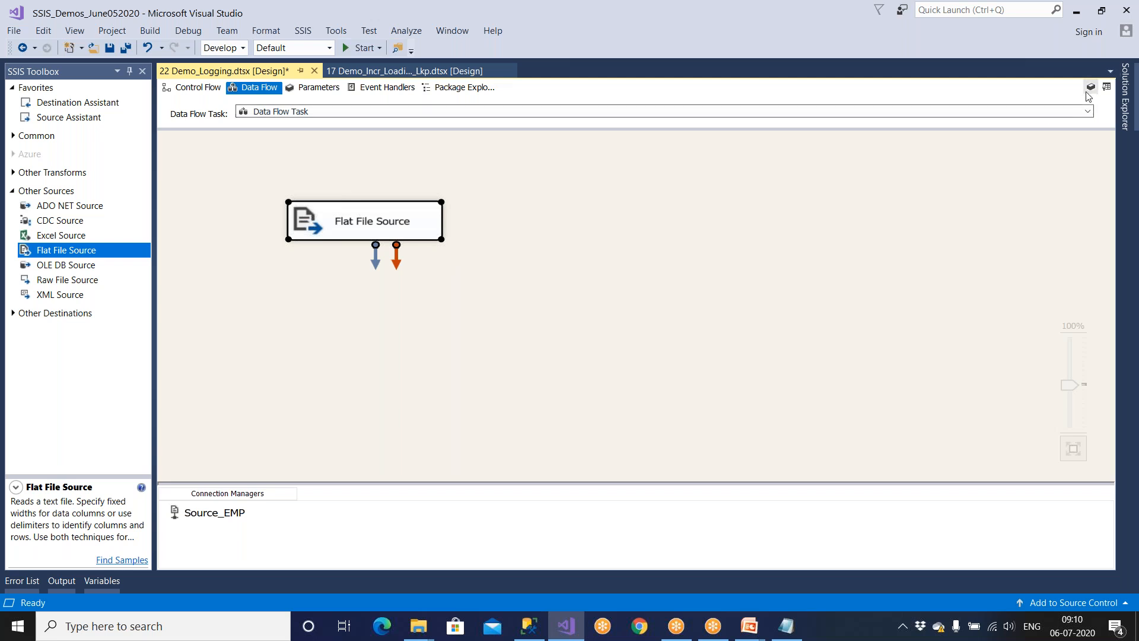
click(1107, 88)
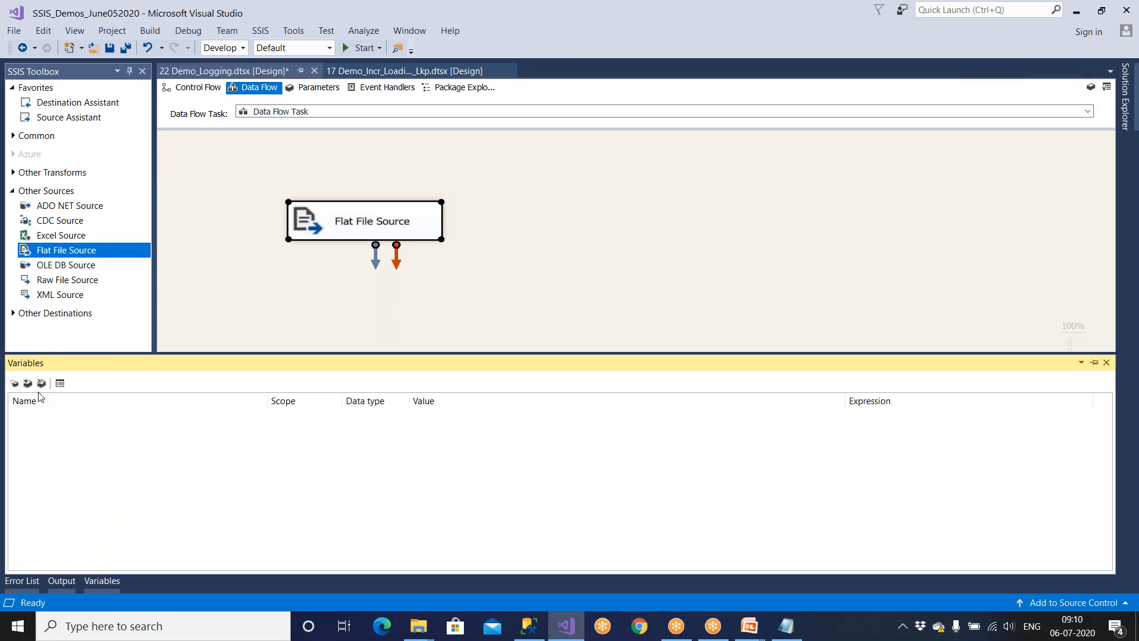
Create the RowCnt variable, fixing the misspelled name, and give it data type Int64.
click(14, 383)
drag(84, 416, 6, 417)
text(Rw0)
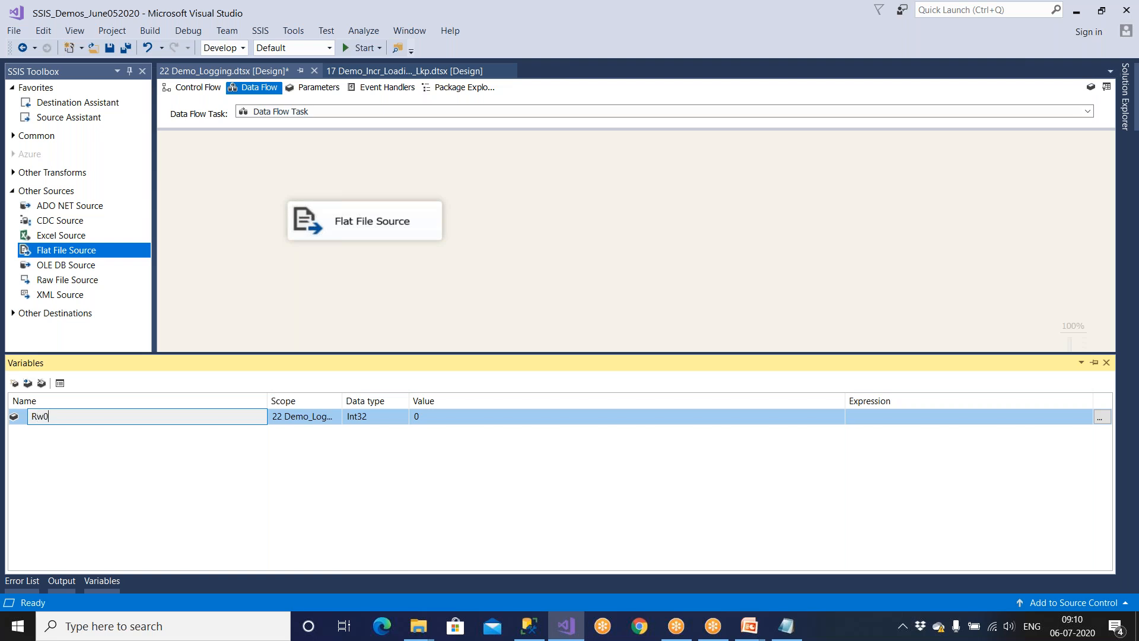
text(ow)
key(BackSpace)
key(BackSpace)
key(BackSpace)
key(BackSpace)
text(RowC)
key(Return)
click(364, 418)
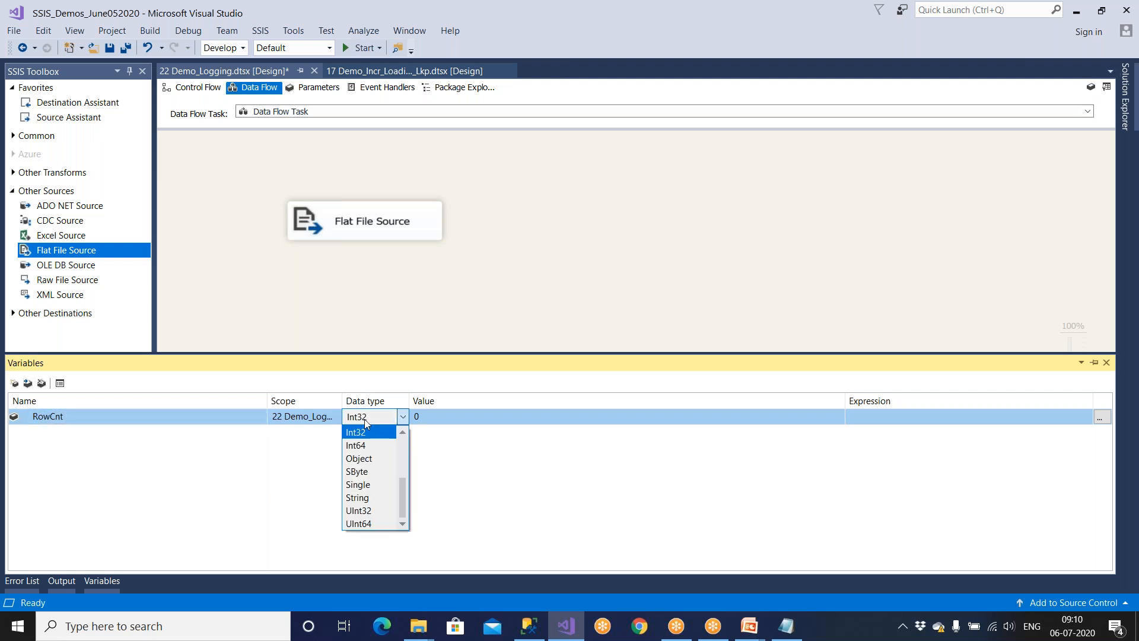
click(364, 445)
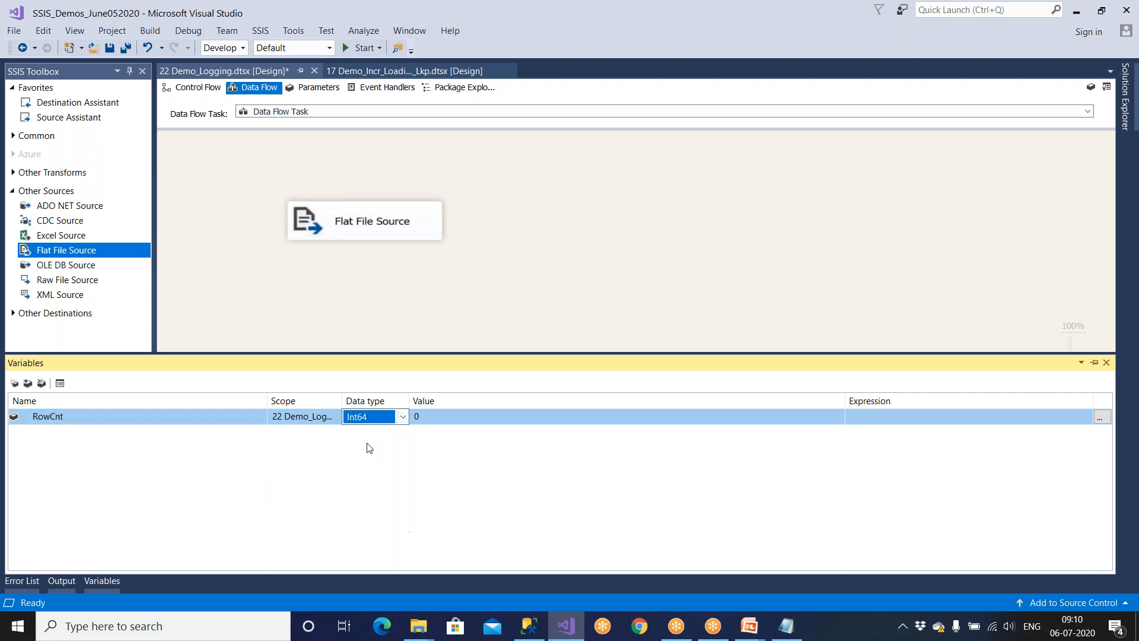
click(529, 626)
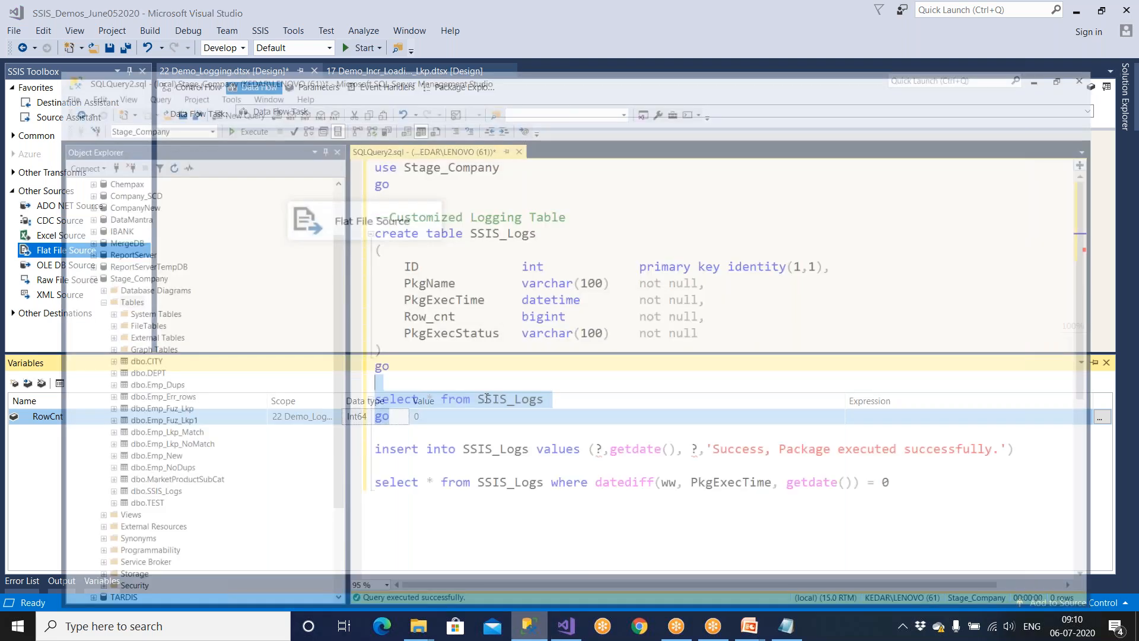
drag(509, 270, 589, 269)
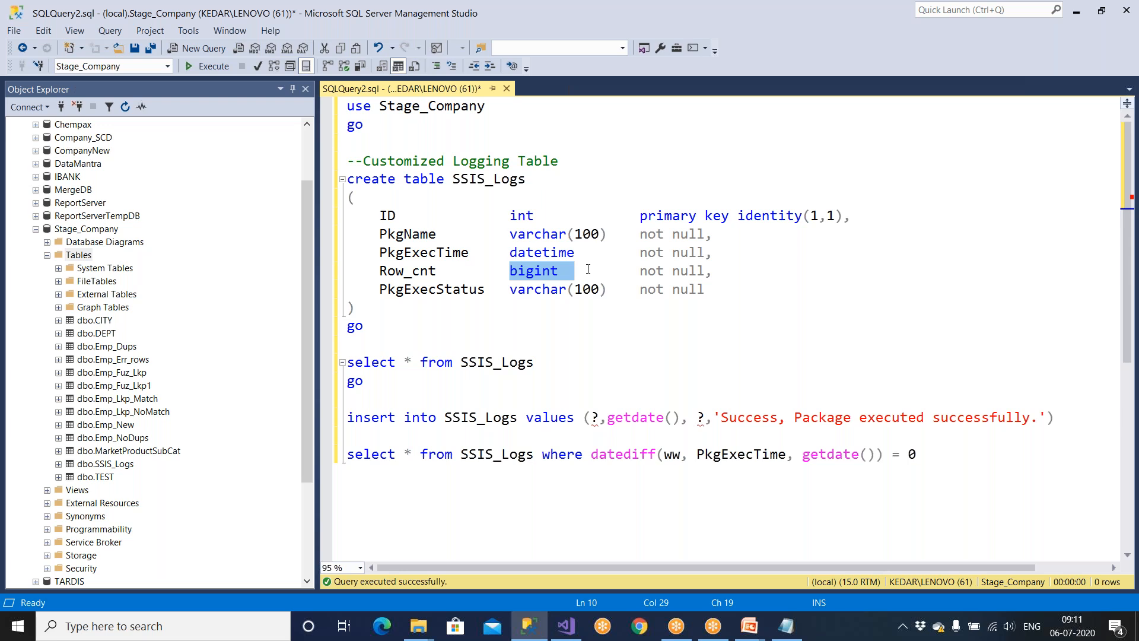
drag(509, 215, 549, 213)
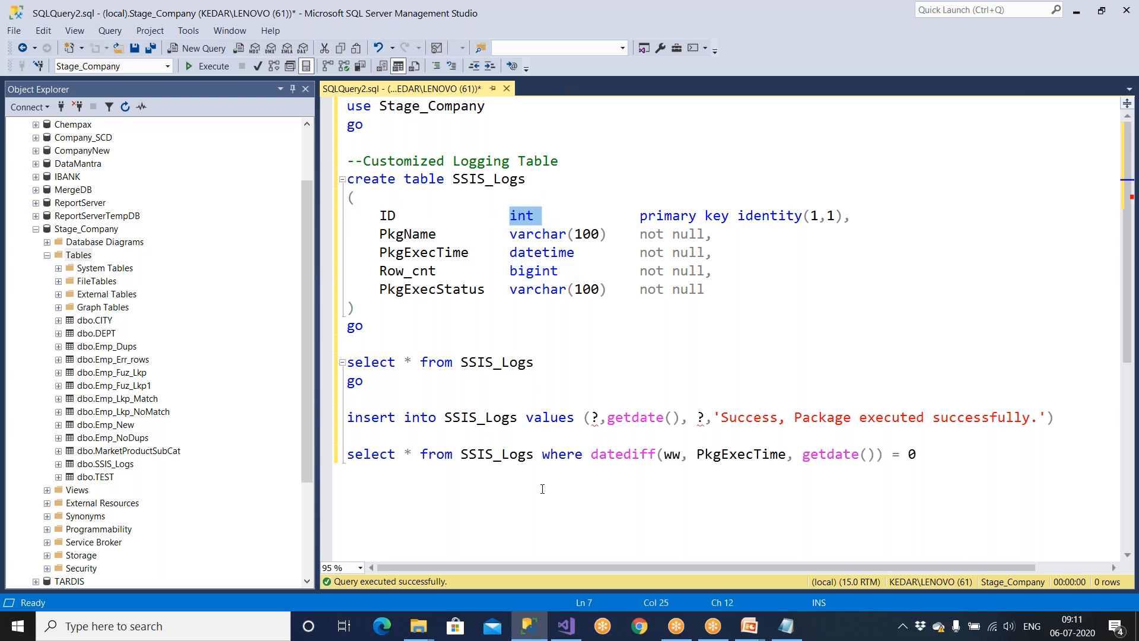
click(569, 634)
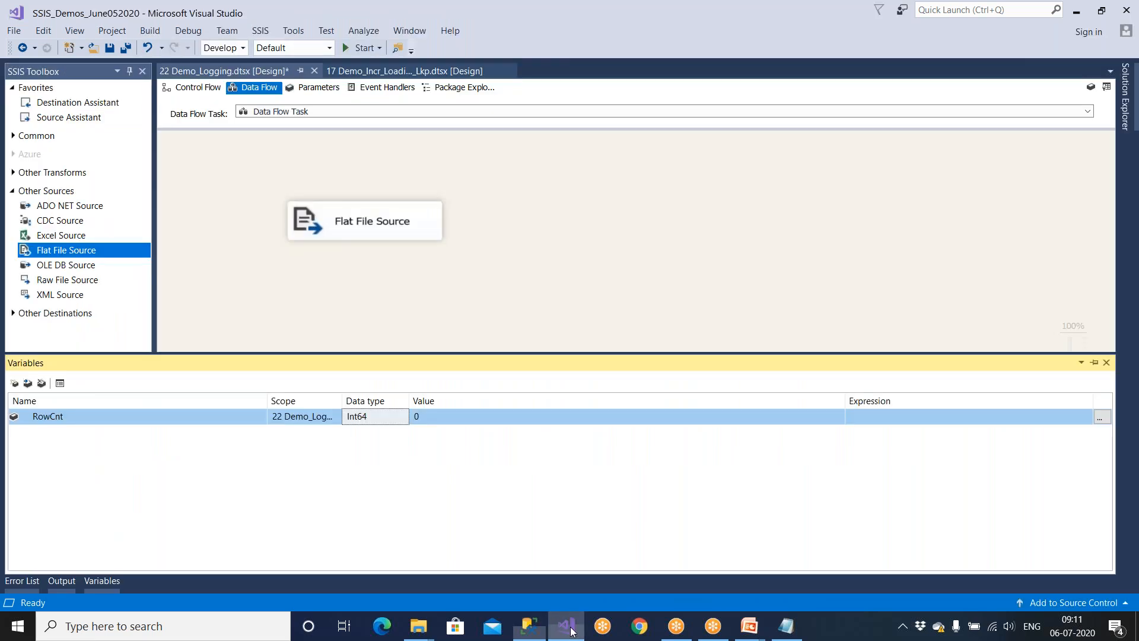
Confirm Row_cnt is bigint in SSMS, then set RowCnt's data type to Int64 to match.
click(387, 421)
click(385, 433)
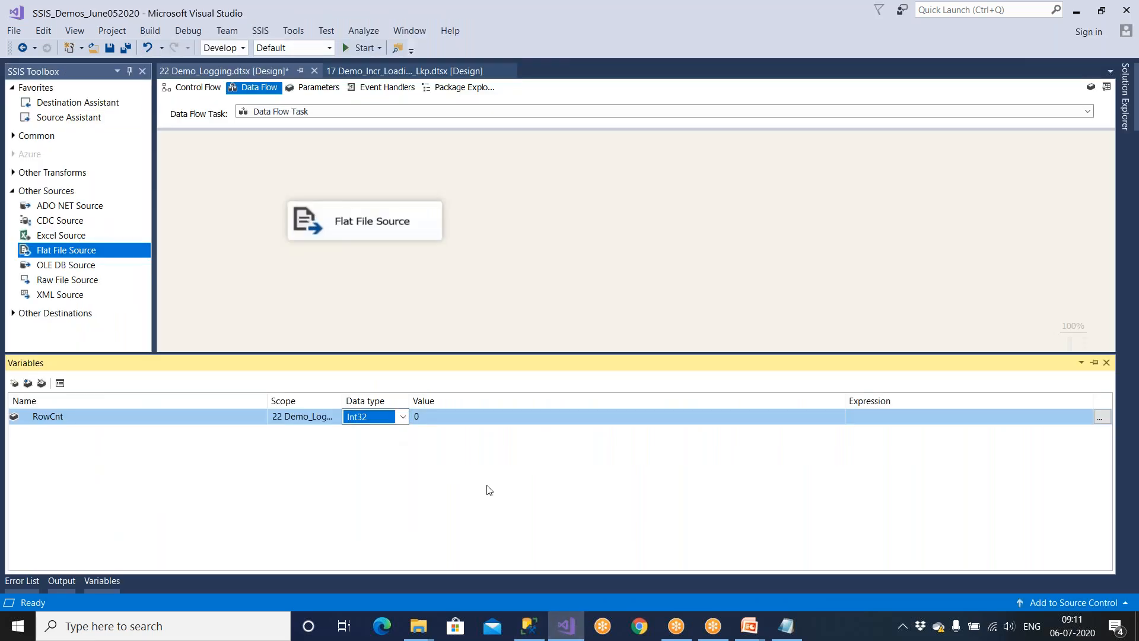
click(519, 620)
drag(509, 271, 573, 271)
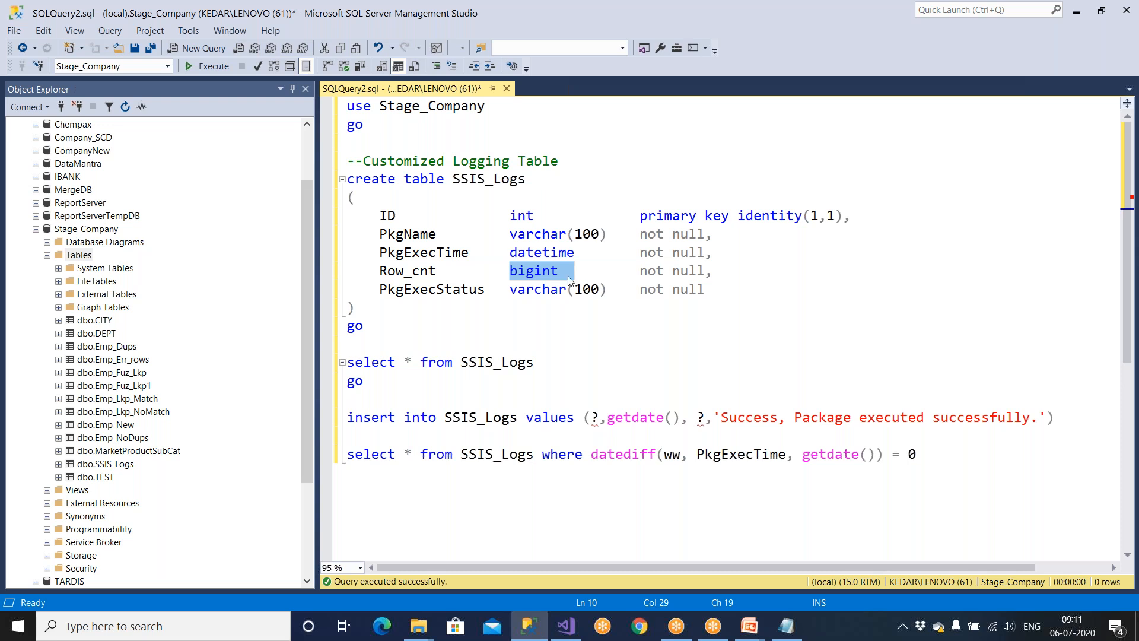
click(566, 626)
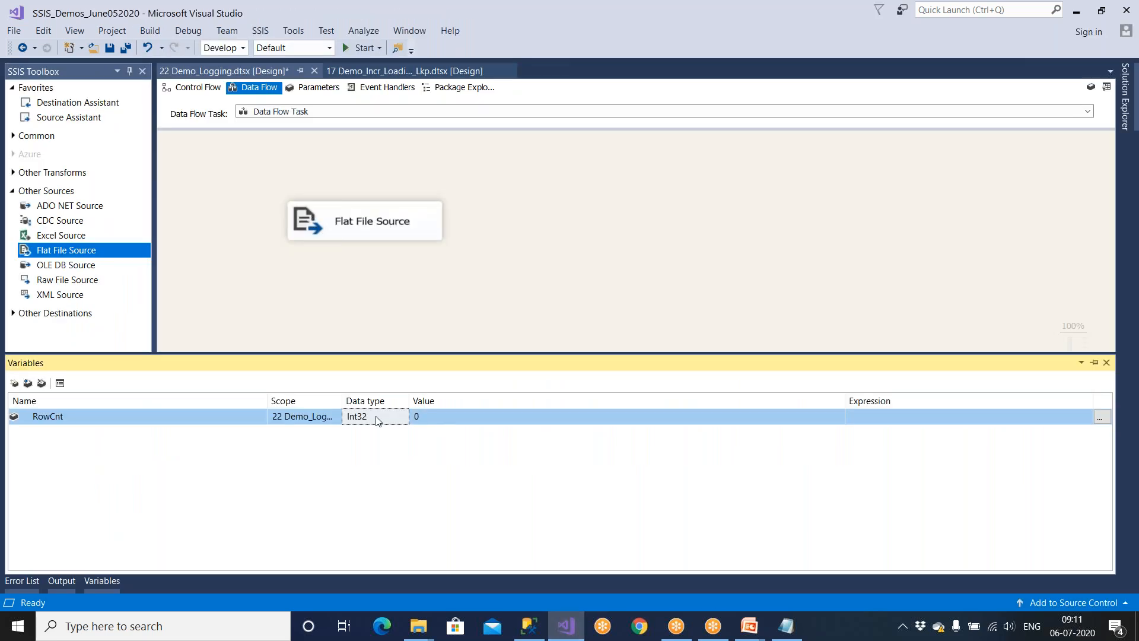
click(375, 441)
click(437, 419)
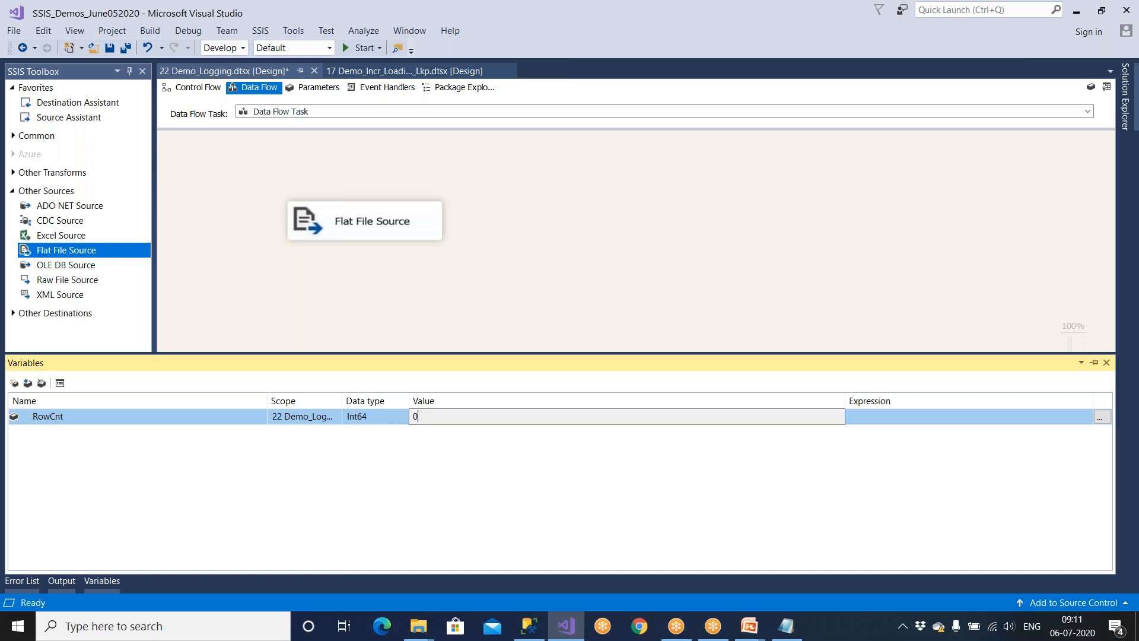
click(440, 281)
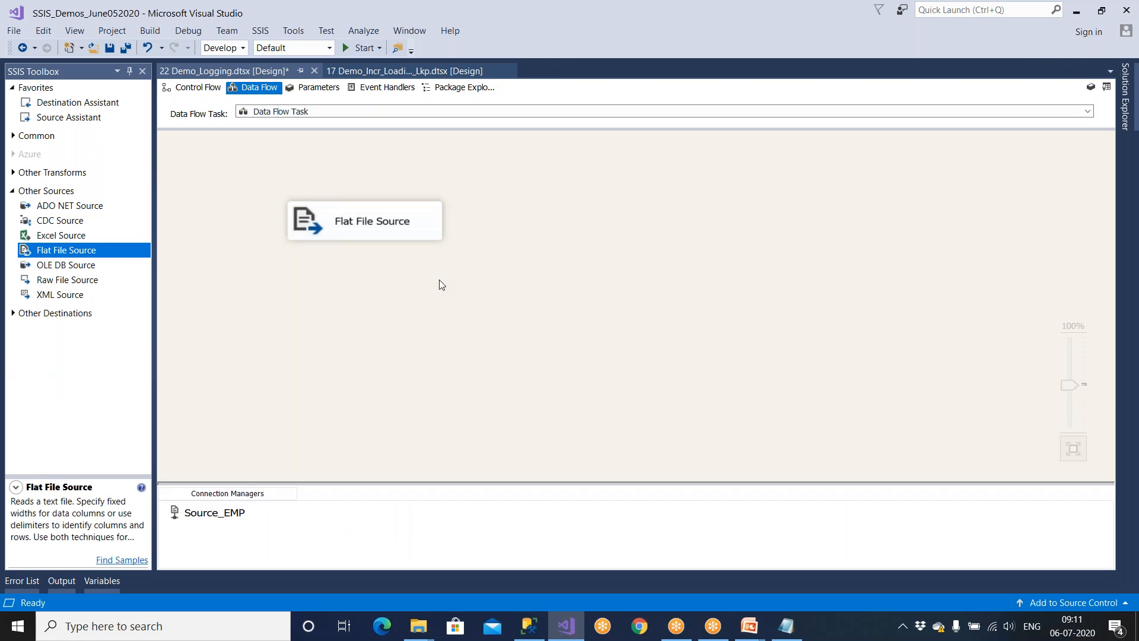
Add a Row Count transformation and connect the Flat File Source output to it.
click(13, 192)
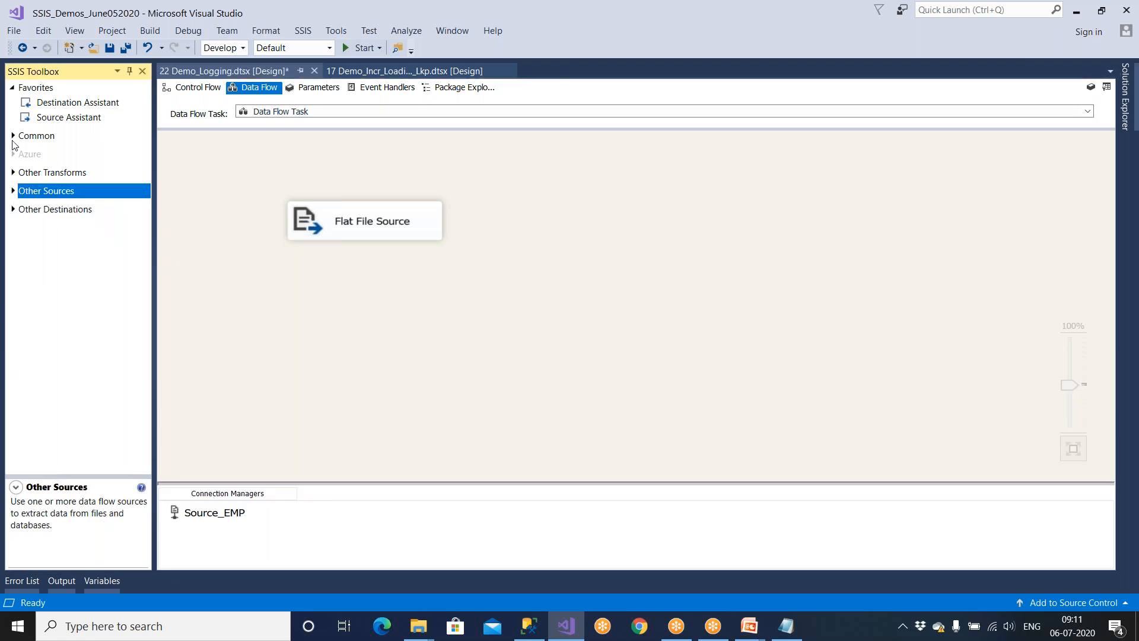
click(13, 136)
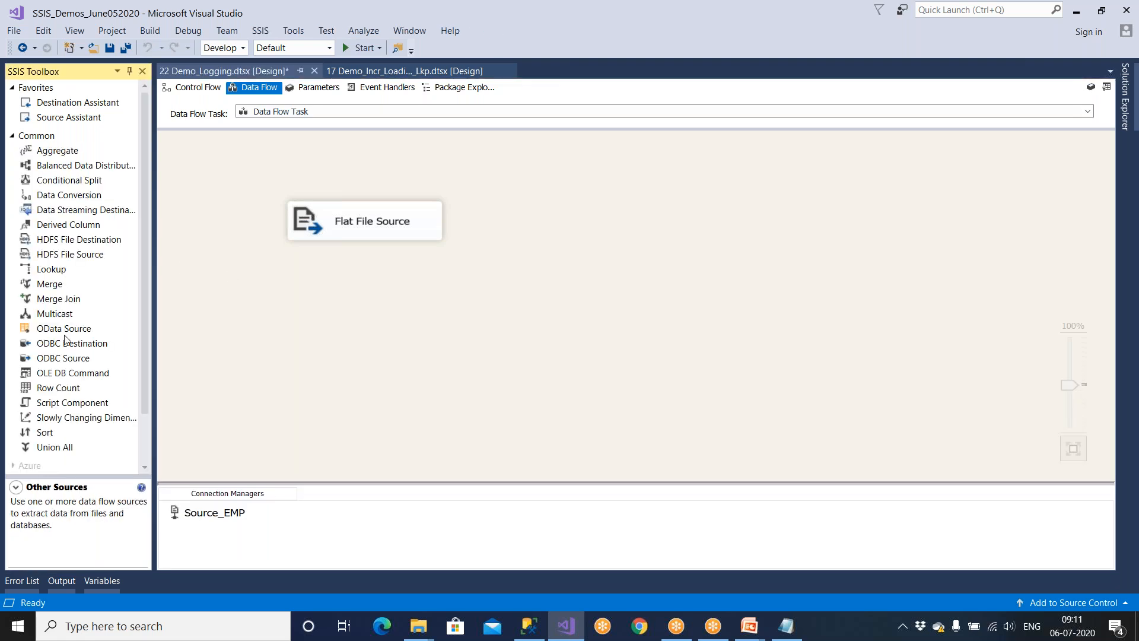
drag(55, 391, 419, 311)
click(408, 236)
drag(375, 263, 445, 326)
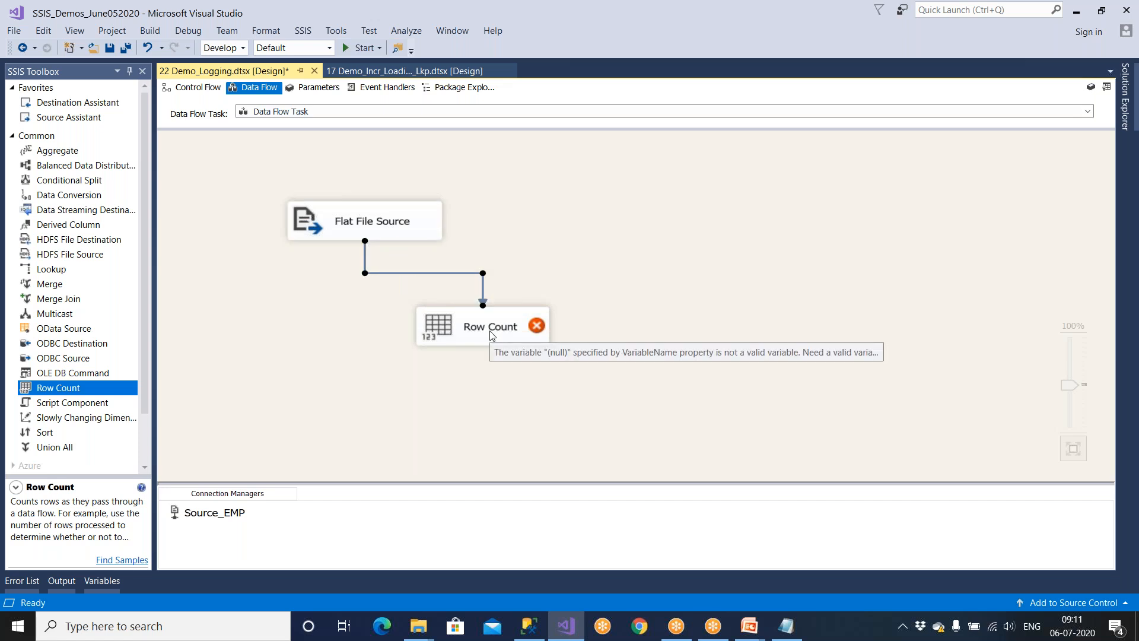
Set Row Count to store its count in User::RowCnt.
double_click(492, 336)
click(556, 294)
click(558, 307)
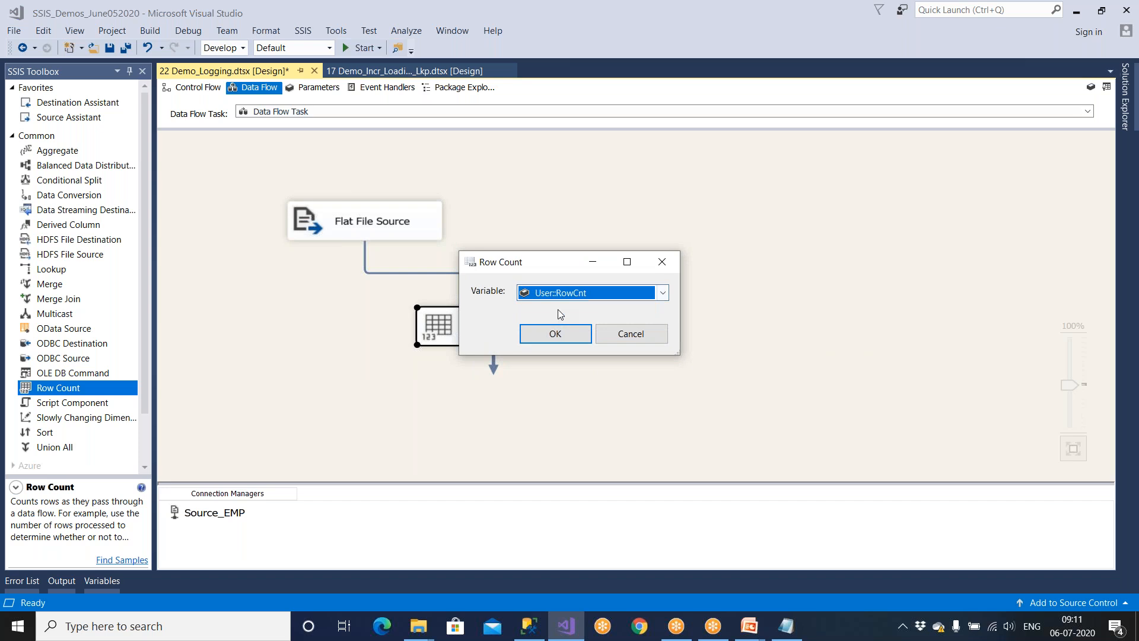
click(557, 336)
double_click(540, 341)
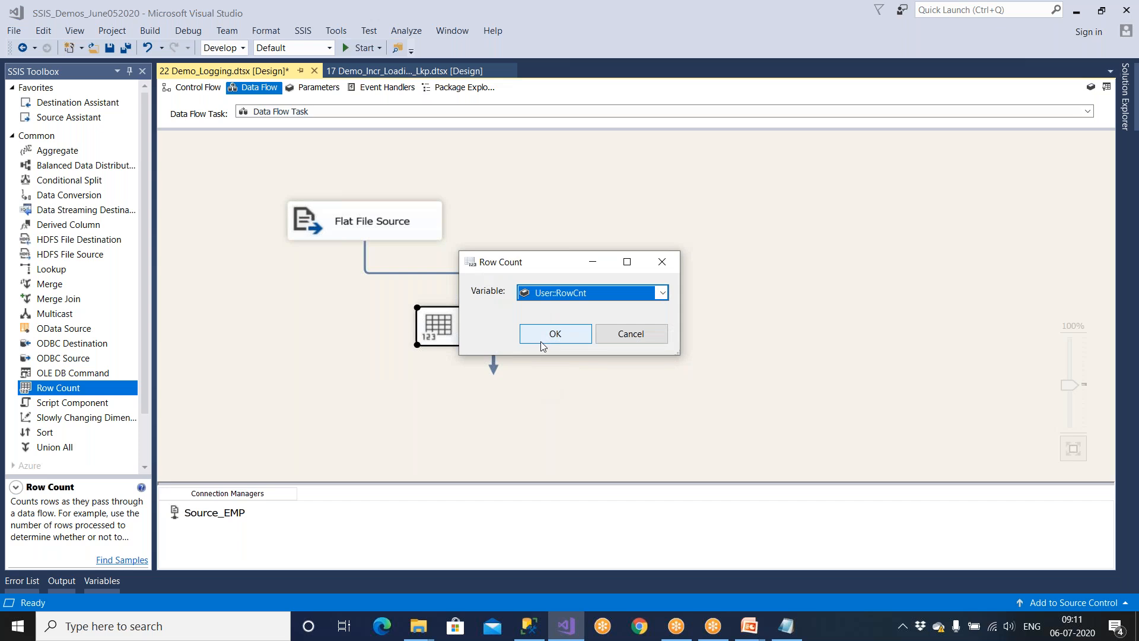
click(541, 345)
click(417, 369)
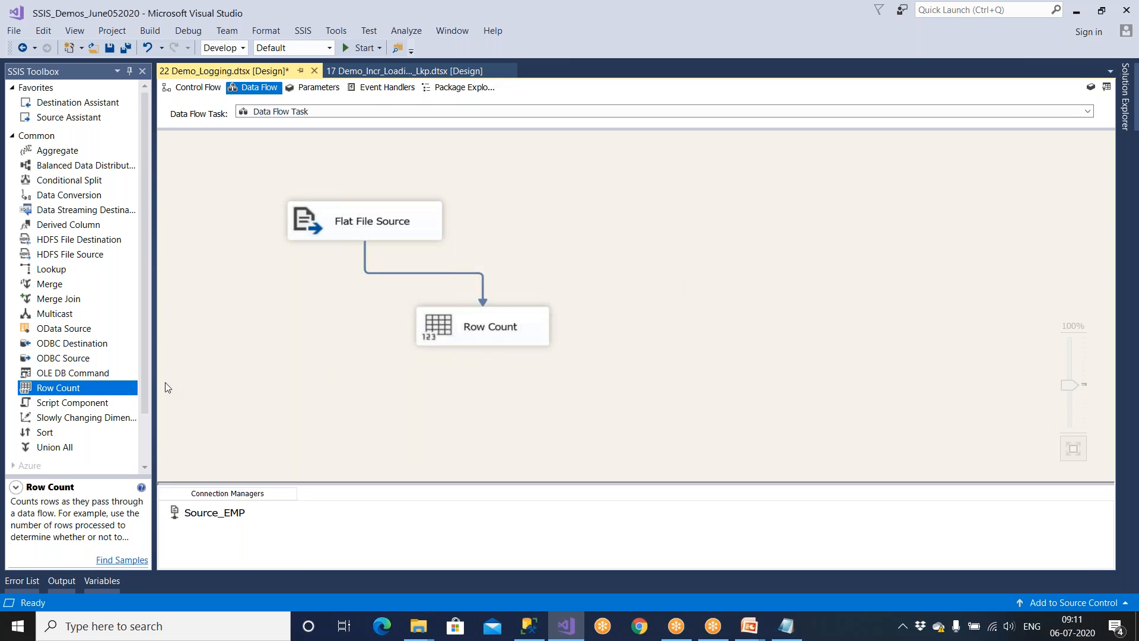
Add an OLE DB Destination below Row Count and connect Row Count's output to it.
click(13, 136)
click(12, 209)
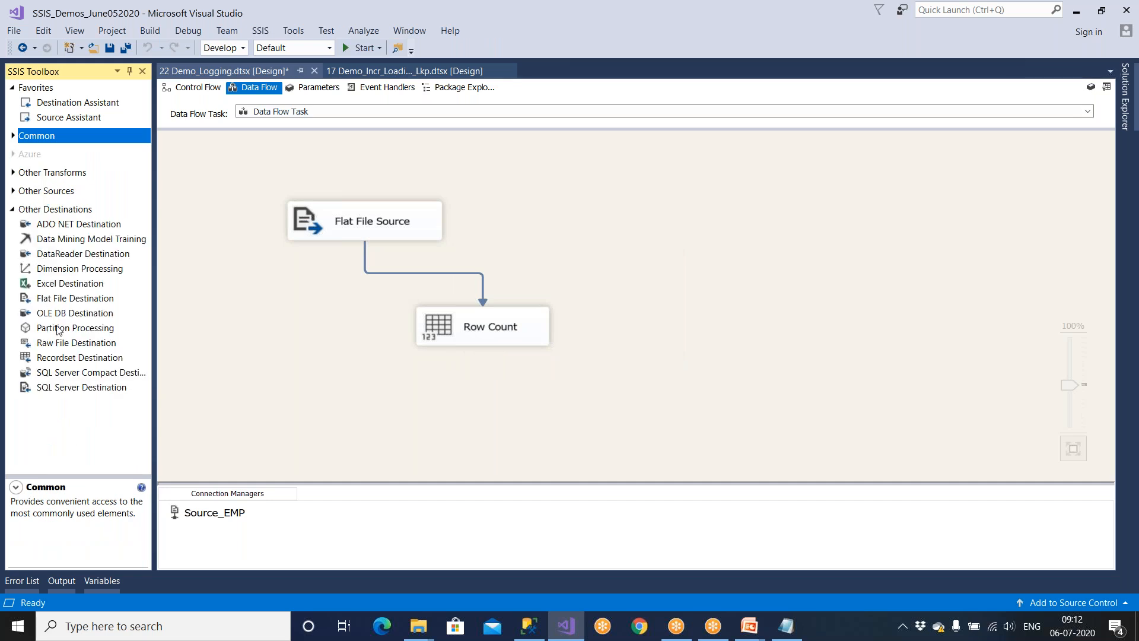
drag(70, 313, 484, 415)
click(508, 313)
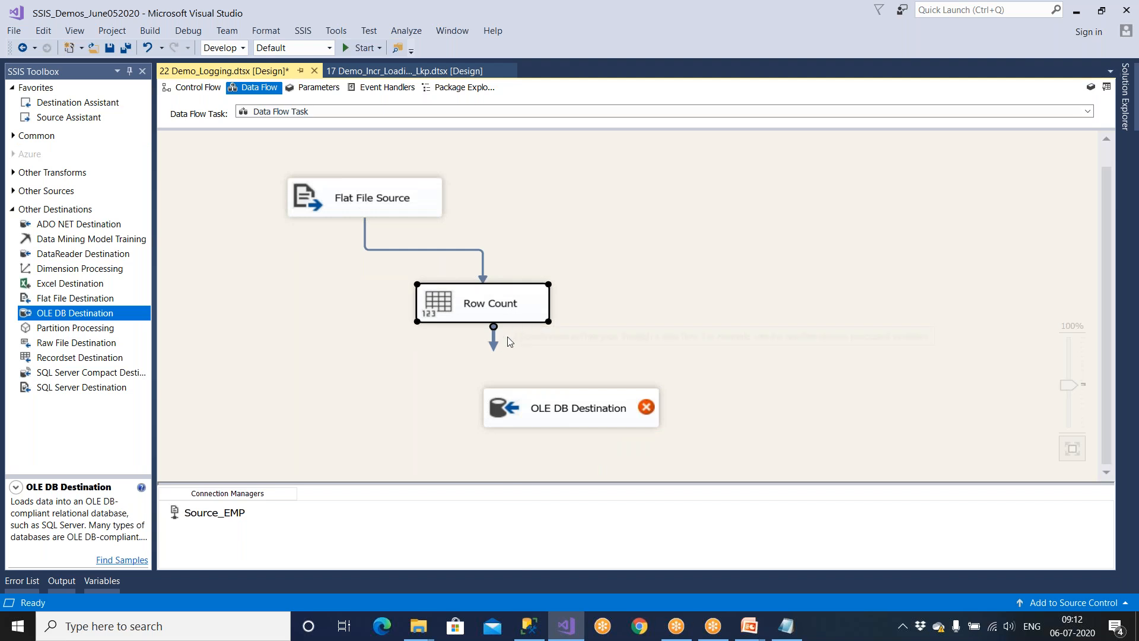
drag(496, 343, 570, 415)
Point the destination at LocalHost.Stage_Company using Table or view - fast load mode.
double_click(579, 418)
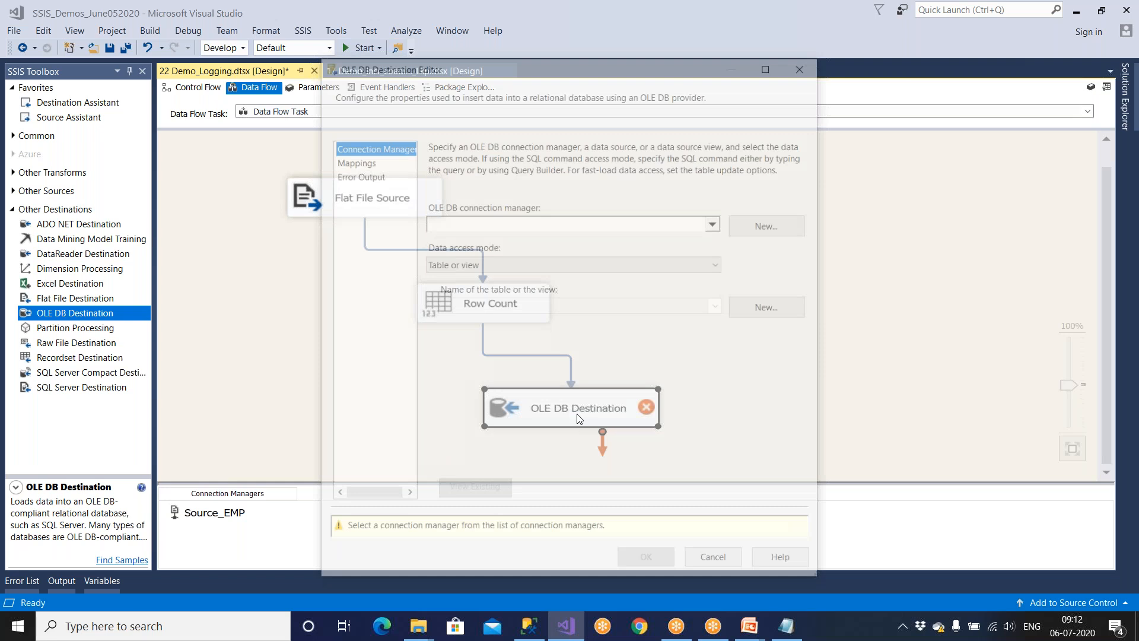
click(769, 231)
click(651, 481)
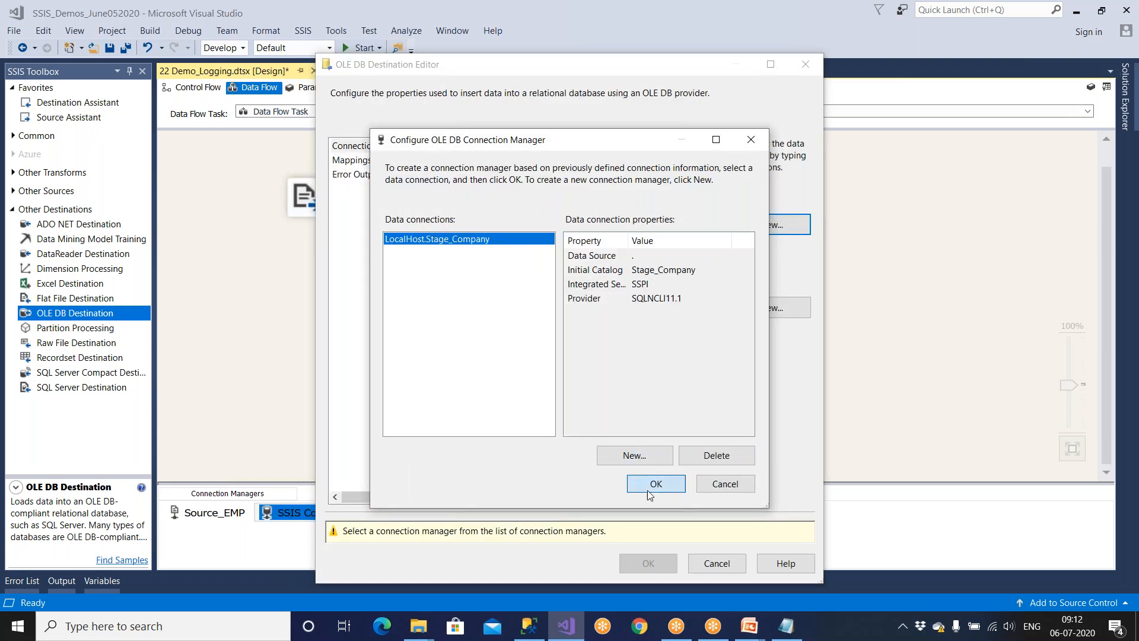
click(552, 268)
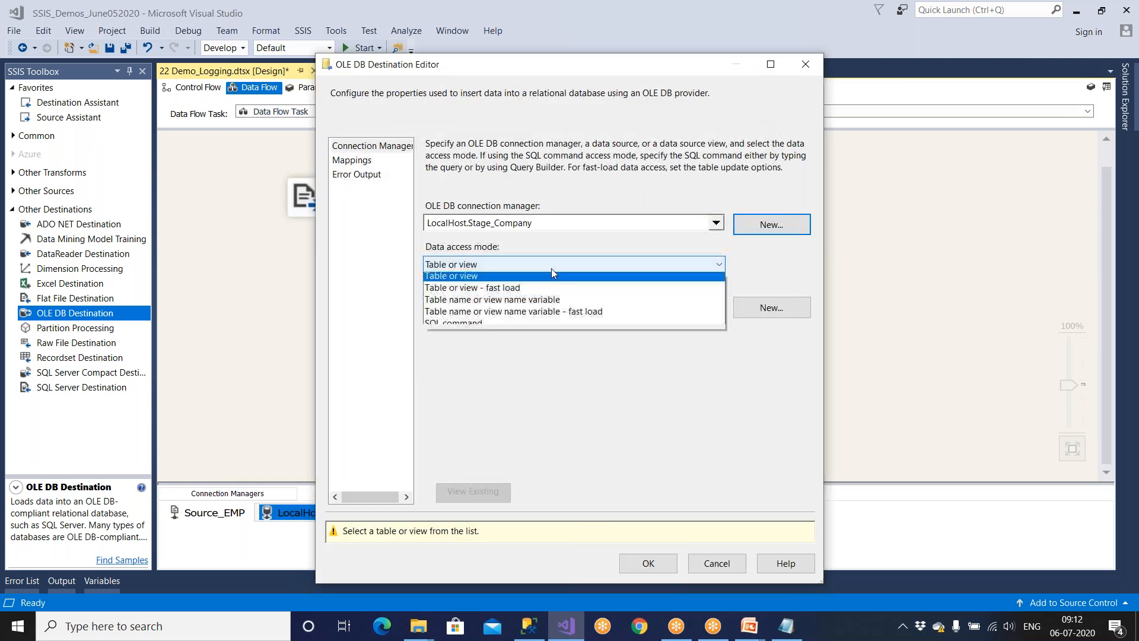
click(523, 292)
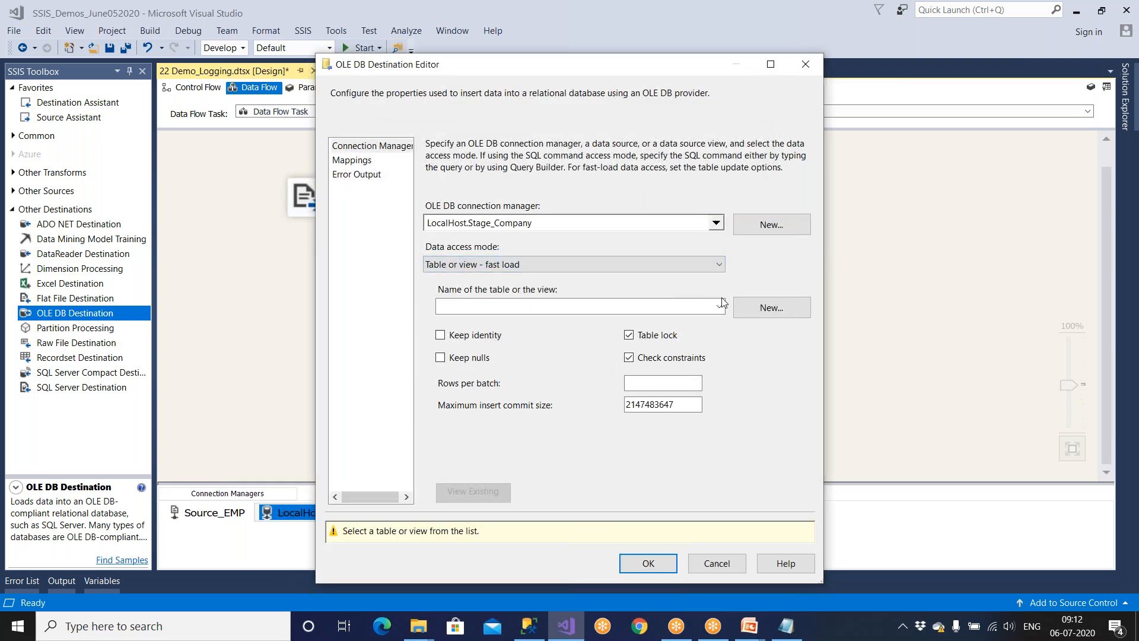
Create the new destination table Emp_New_Dest, review the column mappings, and confirm the destination.
click(757, 307)
click(499, 265)
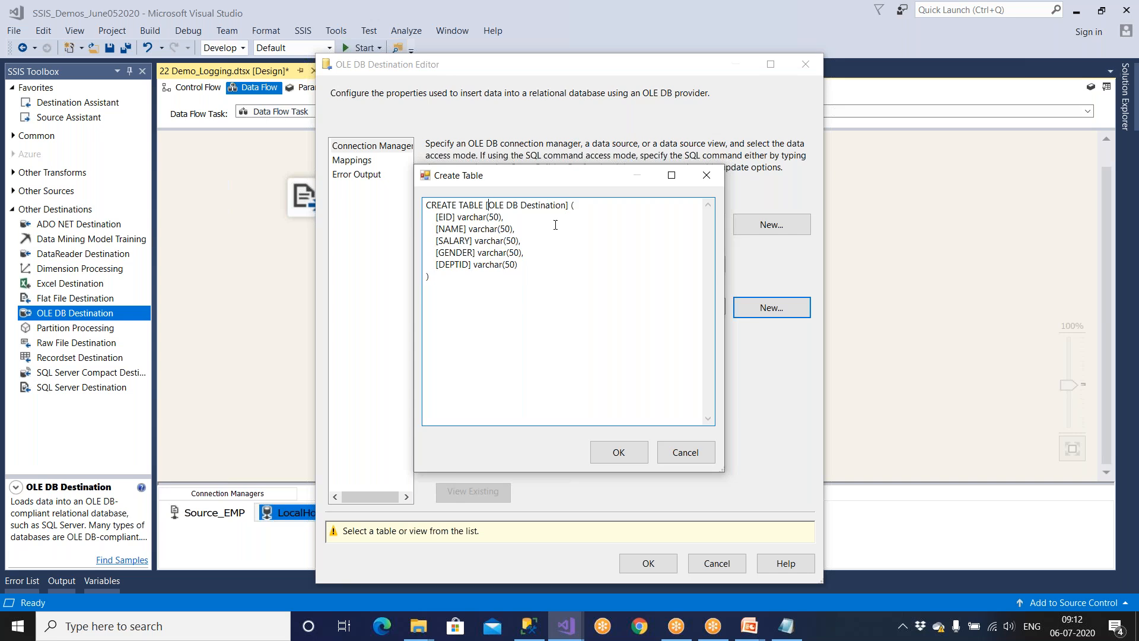
key(Delete)
key(Delete)
key(Delete)
key(Delete)
key(Delete)
key(Delete)
key(Delete)
key(Delete)
key(Delete)
key(Delete)
key(Delete)
key(Delete)
key(Delete)
key(Delete)
key(Delete)
key(Delete)
key(Delete)
text(Emp_New_Dest)
drag(548, 205, 489, 205)
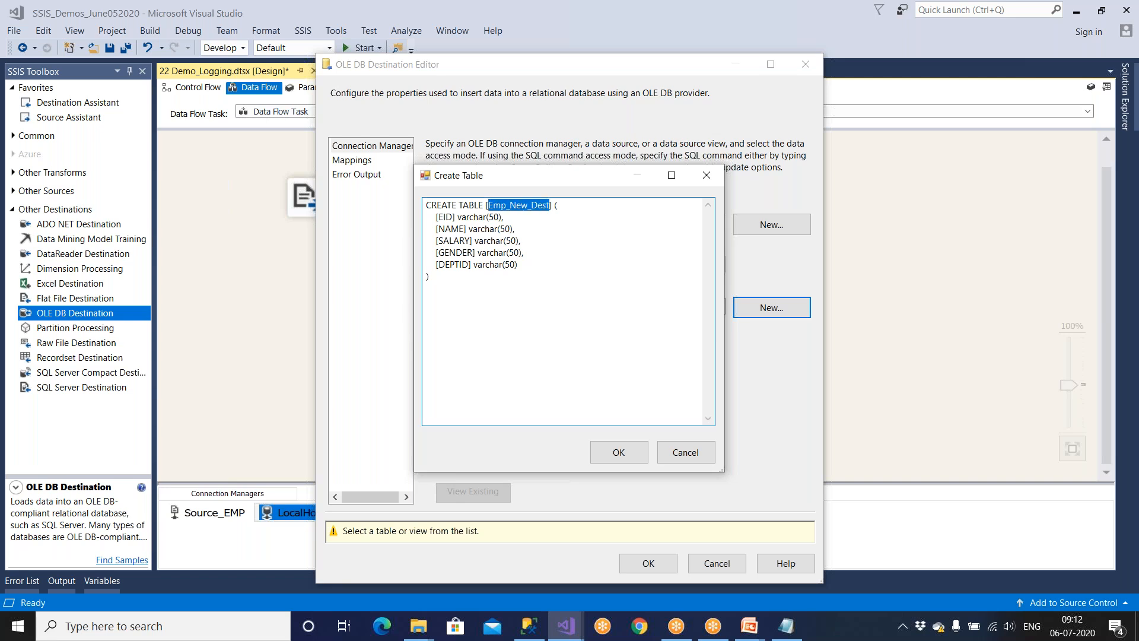
click(617, 454)
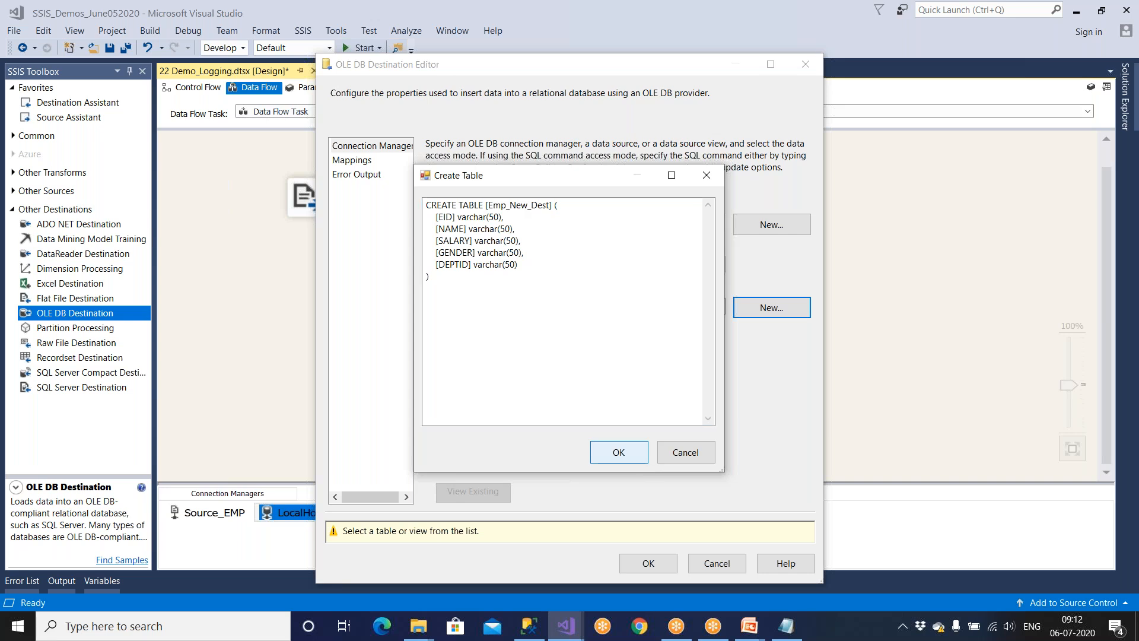
click(363, 162)
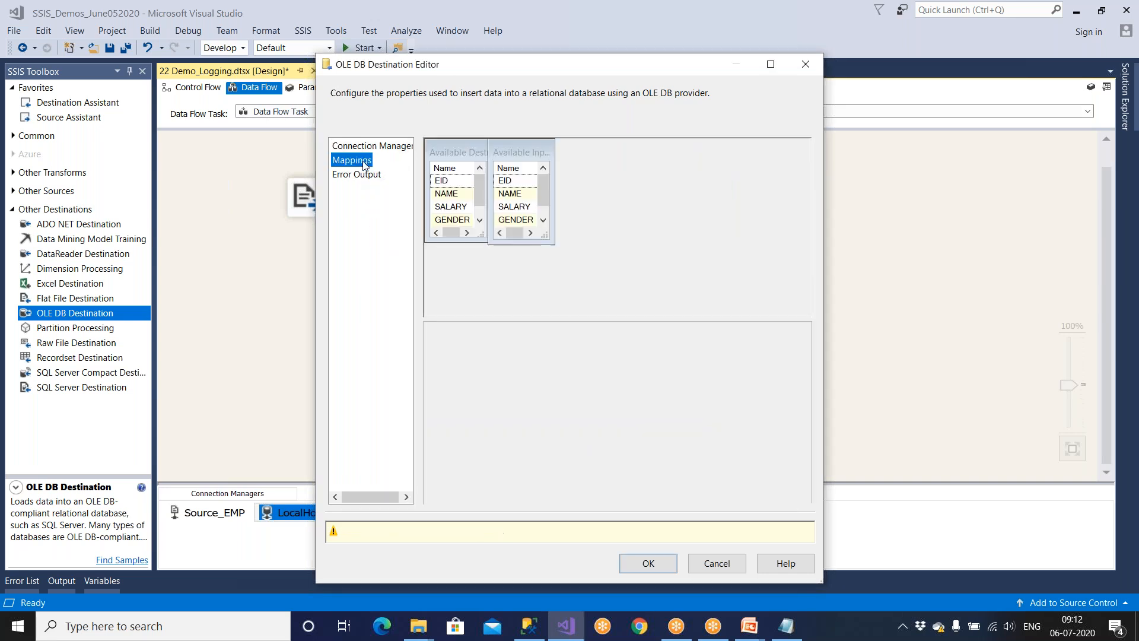
click(636, 530)
click(197, 87)
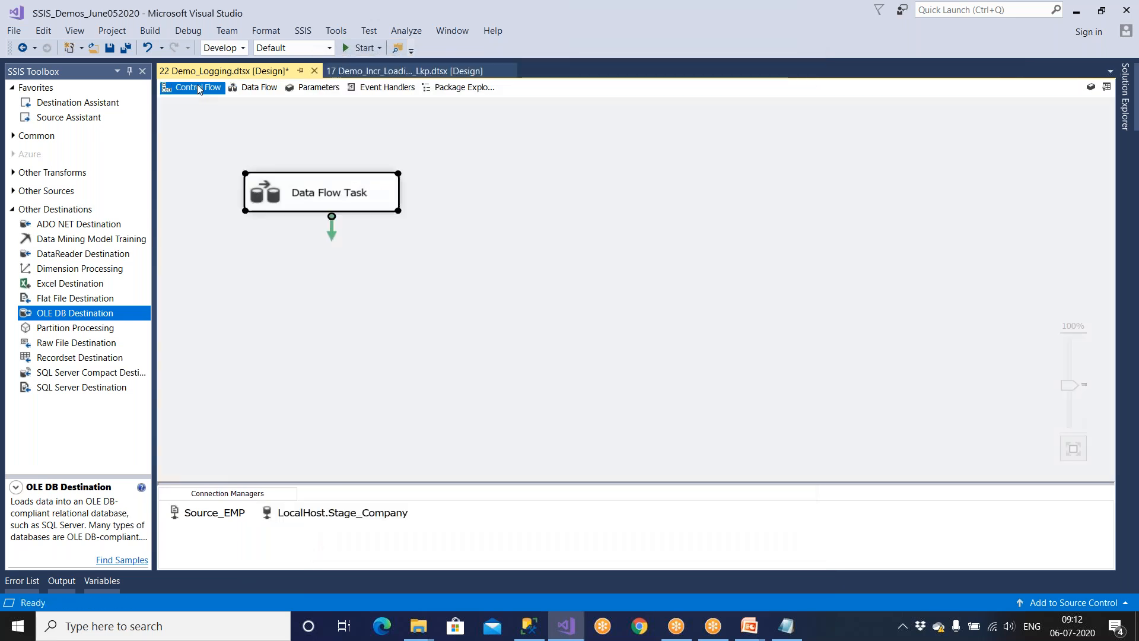
Save the package and add an Execute SQL Task that runs after the Data Flow Task succeeds.
double_click(386, 209)
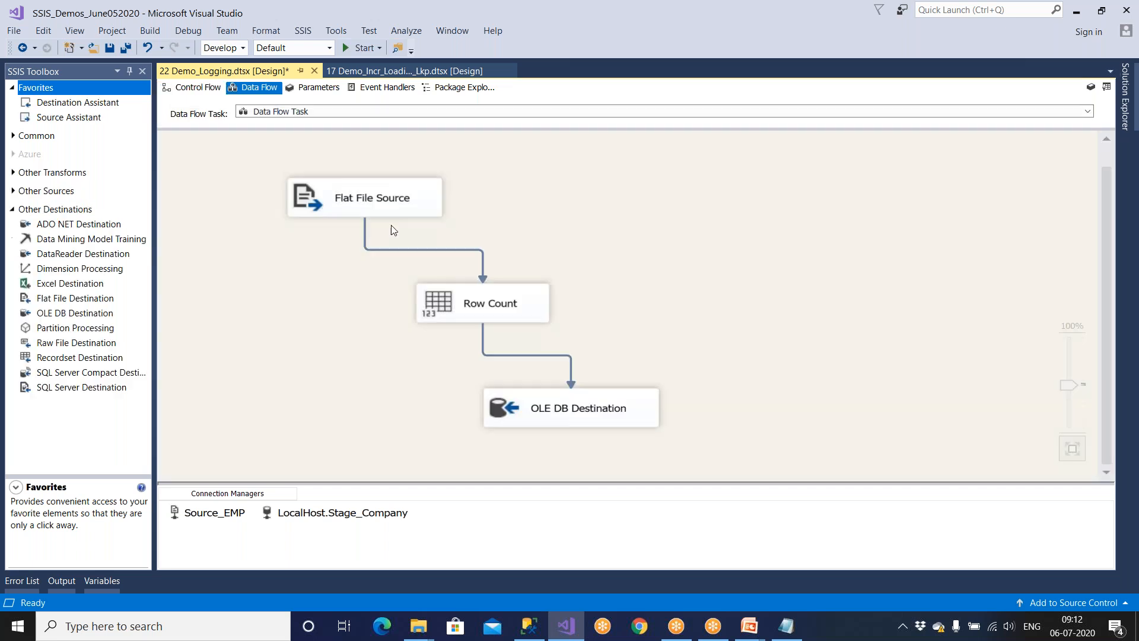
click(111, 49)
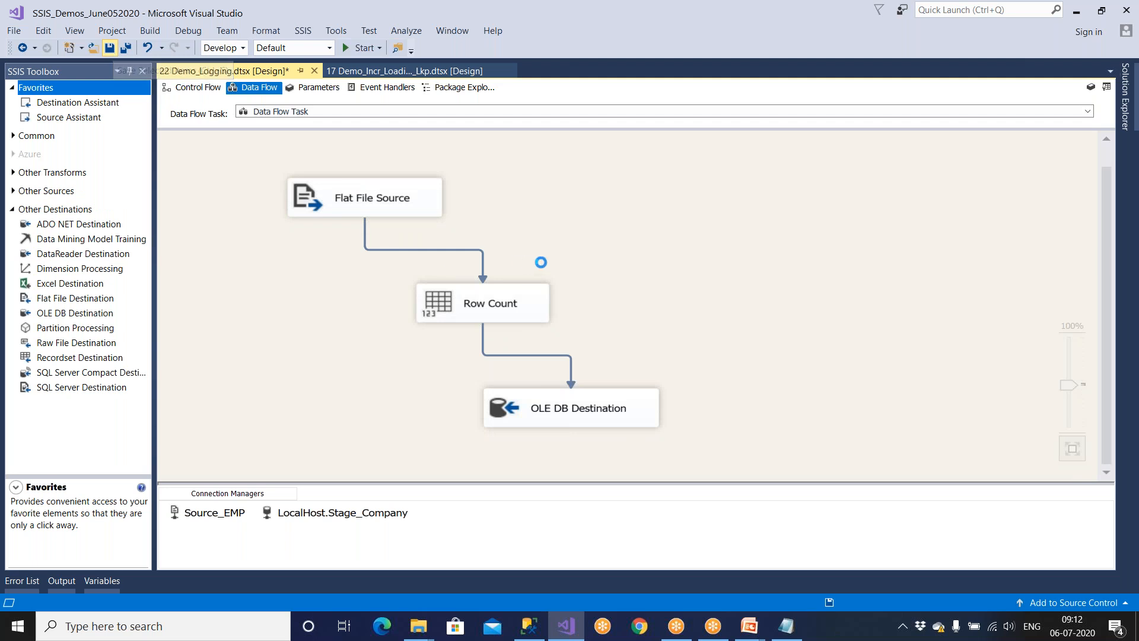
click(199, 88)
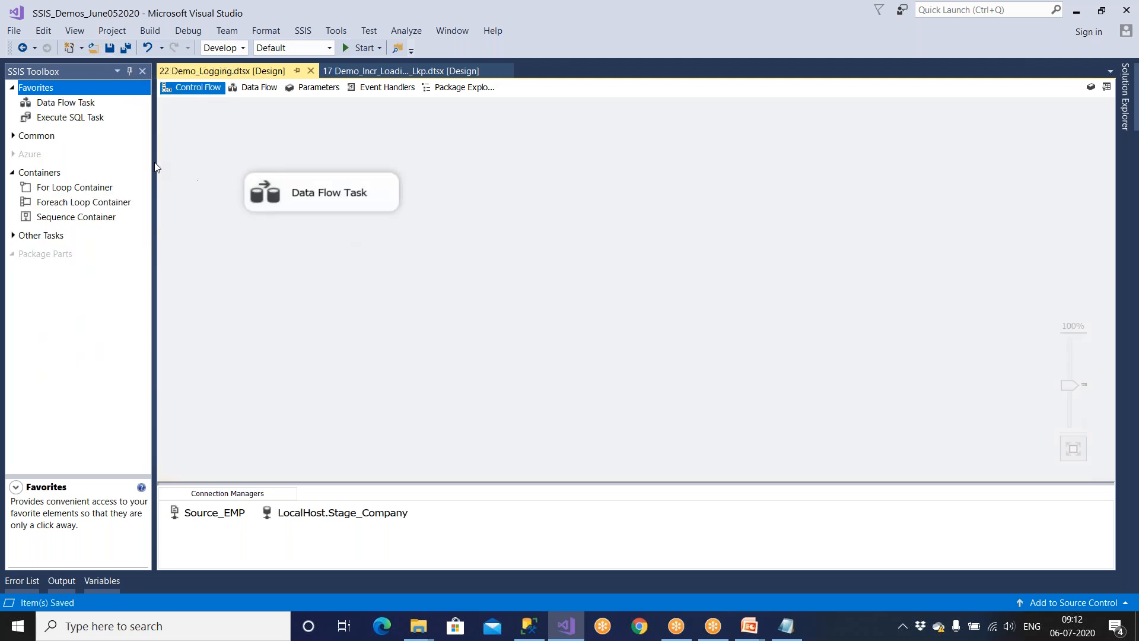
drag(92, 119, 295, 319)
click(325, 200)
drag(332, 232, 369, 332)
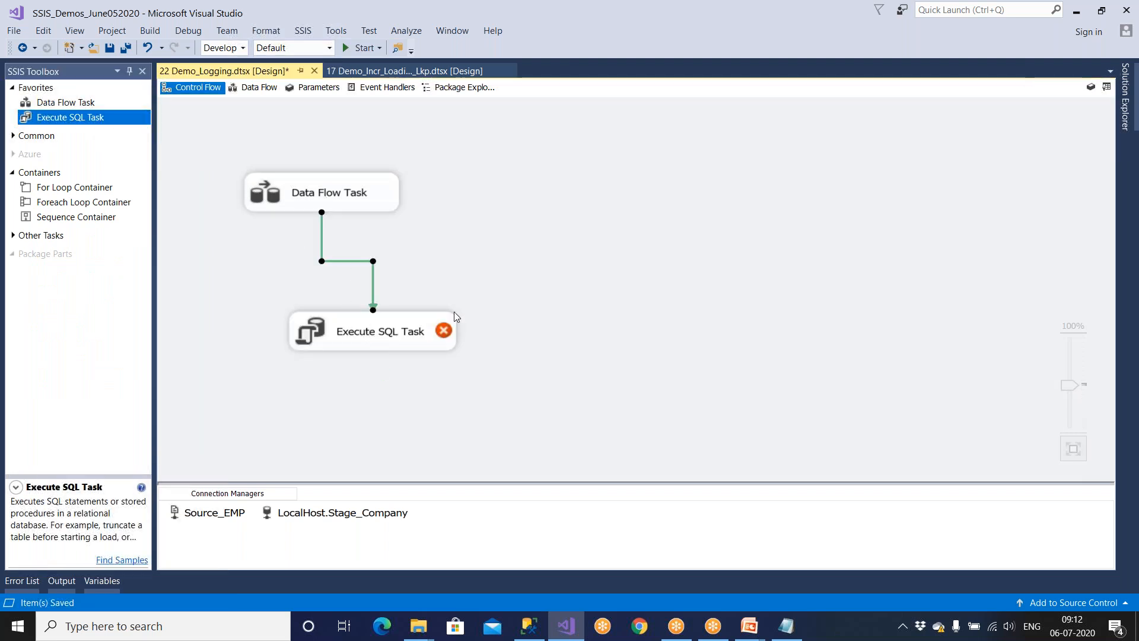
click(338, 200)
click(360, 287)
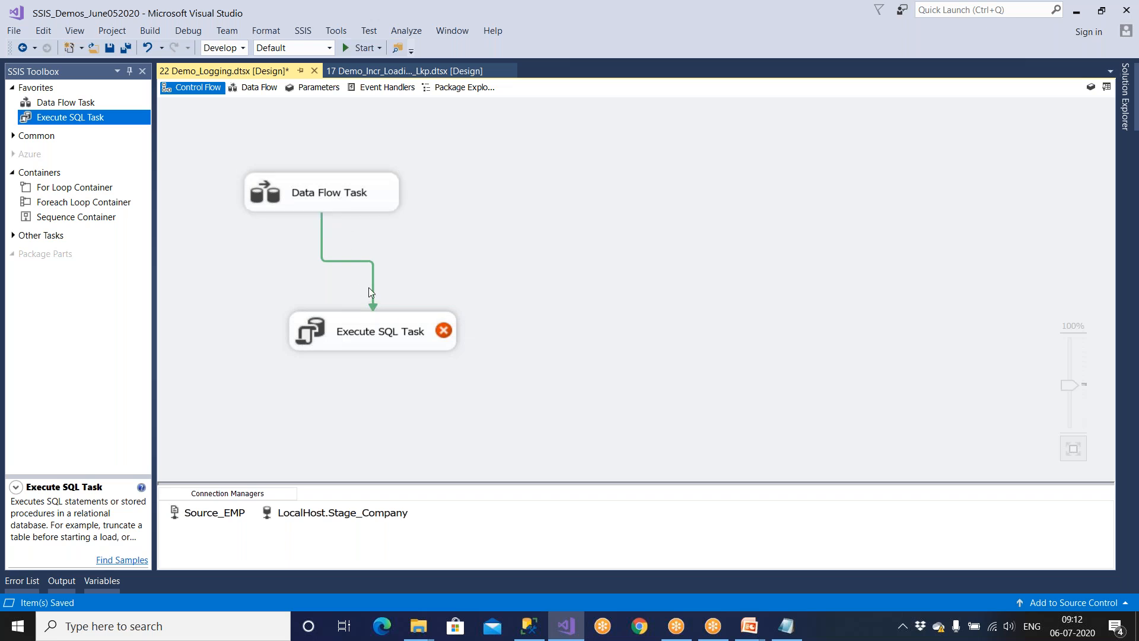
click(388, 340)
click(410, 370)
Set the Execute SQL Task's connection to LocalHost.Stage_Company and move on to its SQLStatement.
double_click(414, 338)
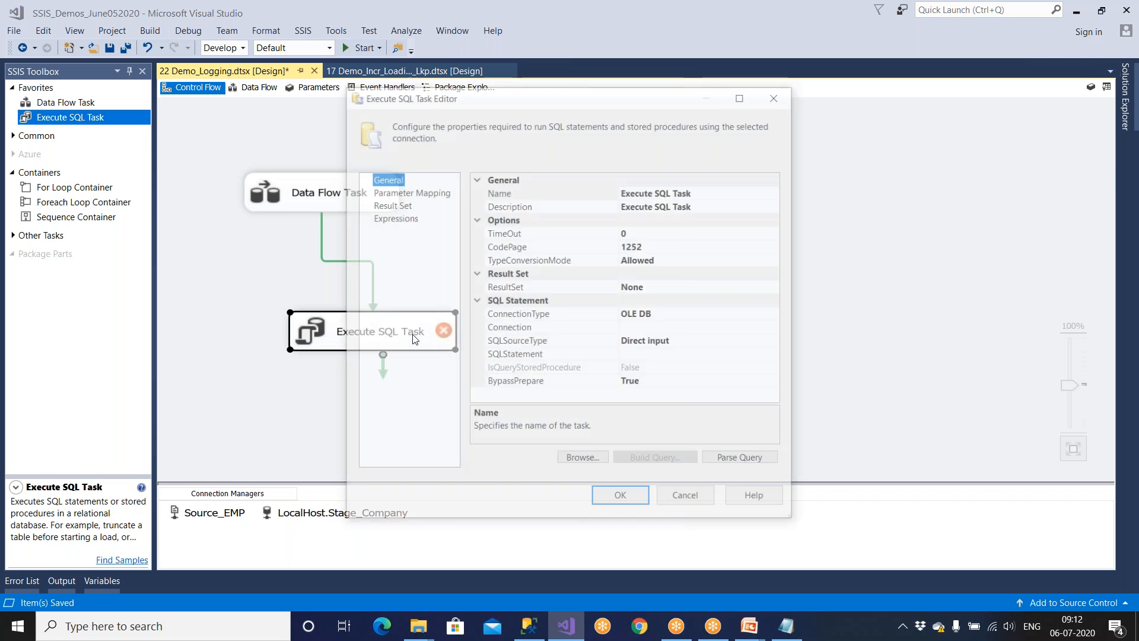
click(745, 96)
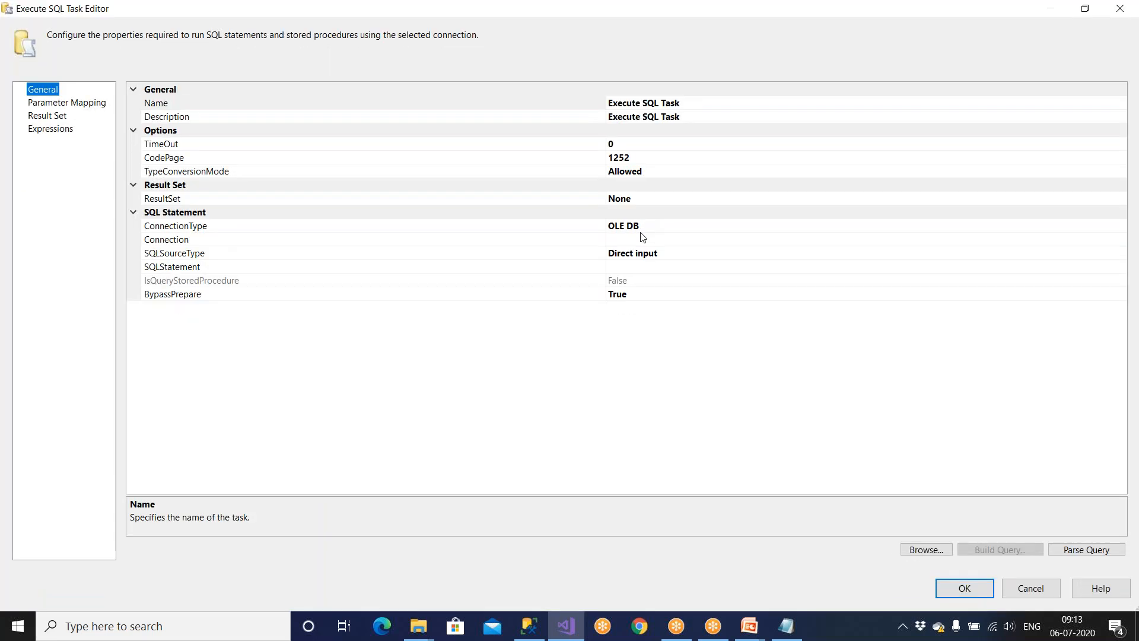
click(647, 241)
click(1120, 239)
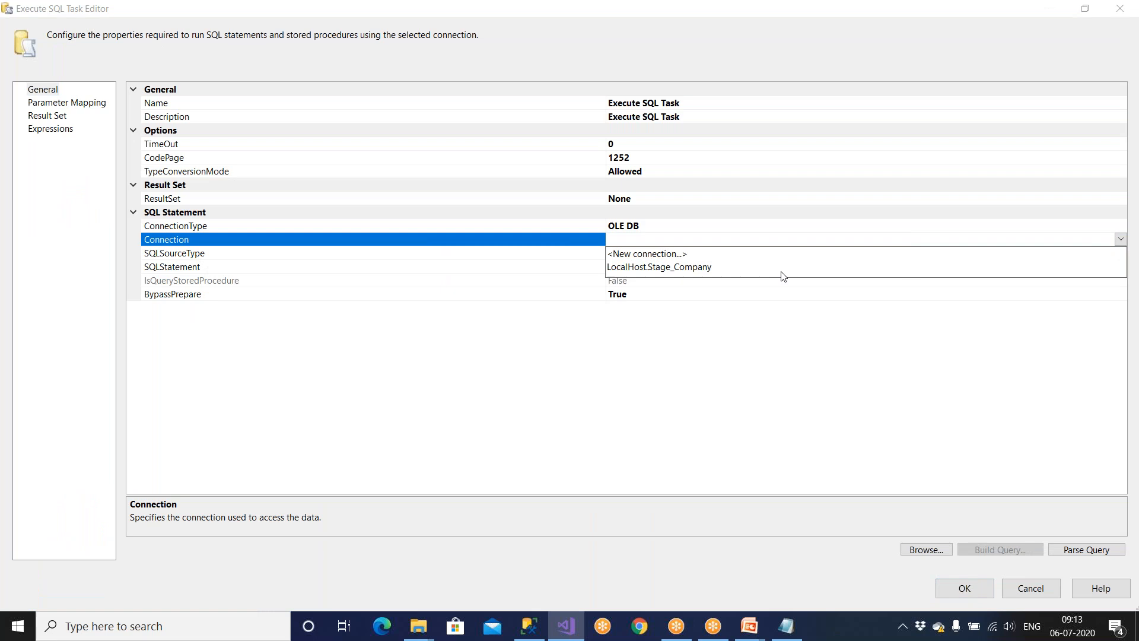
click(686, 267)
click(665, 267)
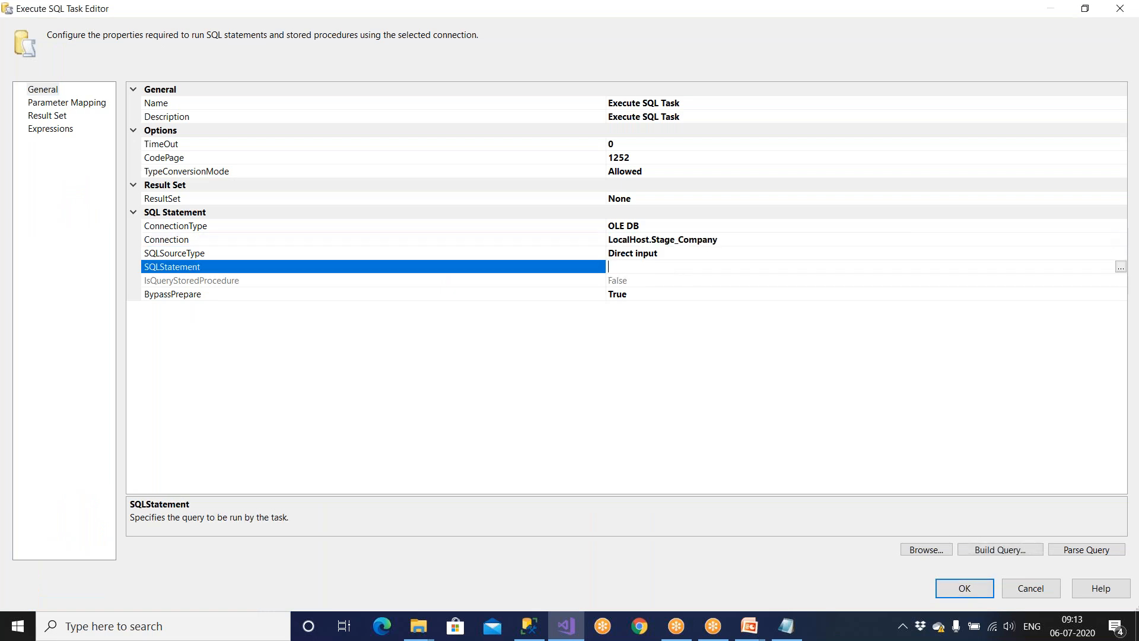
click(544, 626)
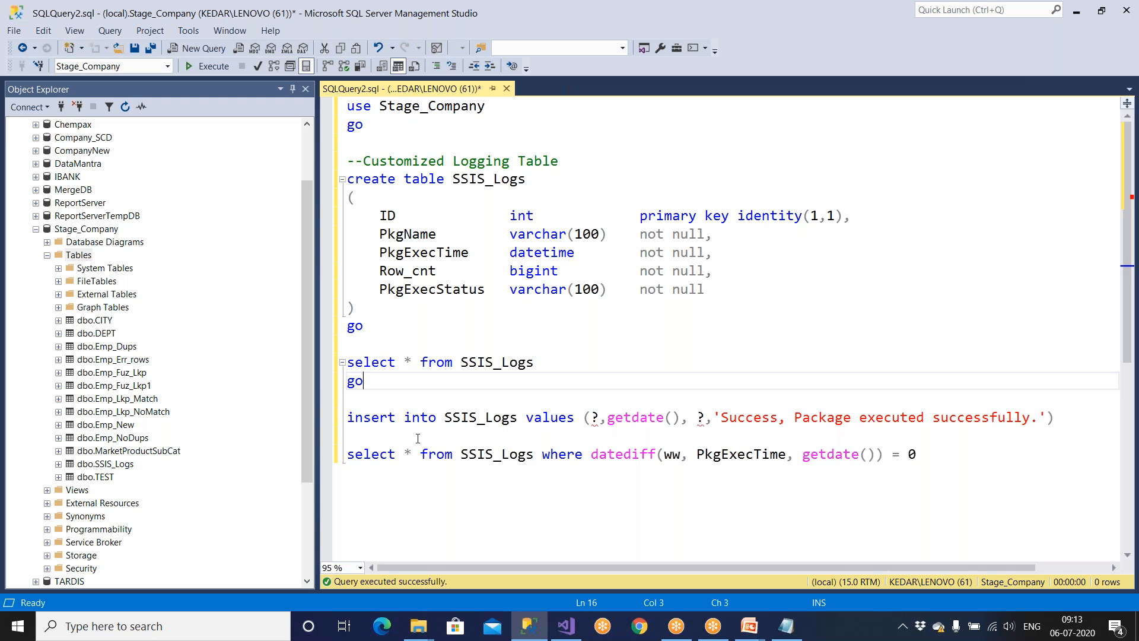
Copy the insert statement and label its ? placeholders 0 and 1 on the line above.
drag(352, 416, 1064, 419)
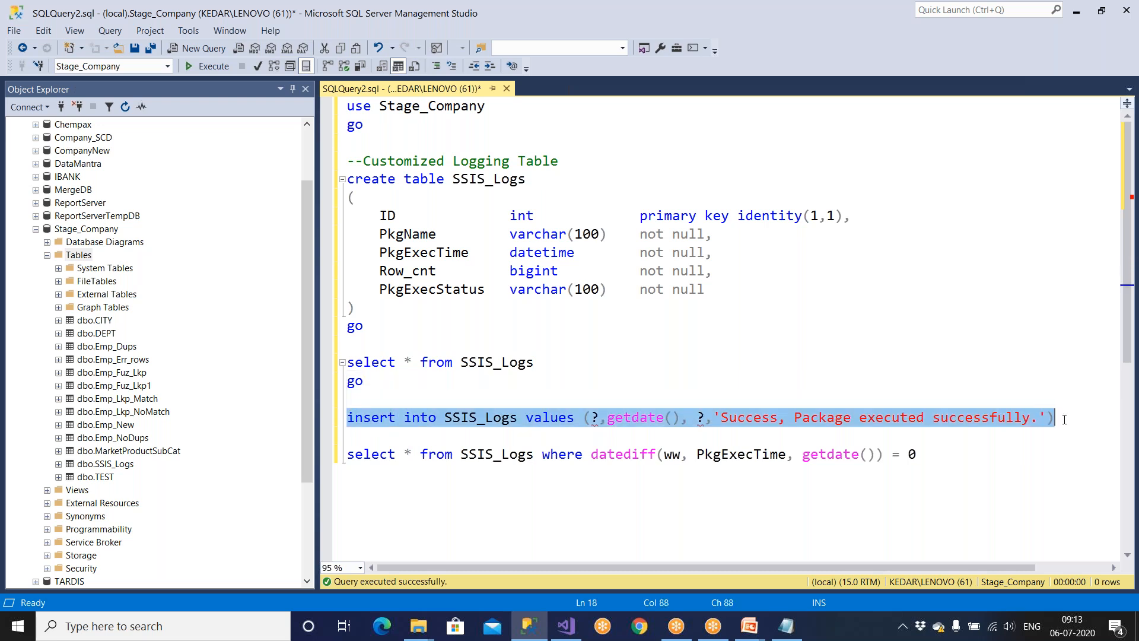
right_click(1029, 424)
click(773, 109)
click(438, 402)
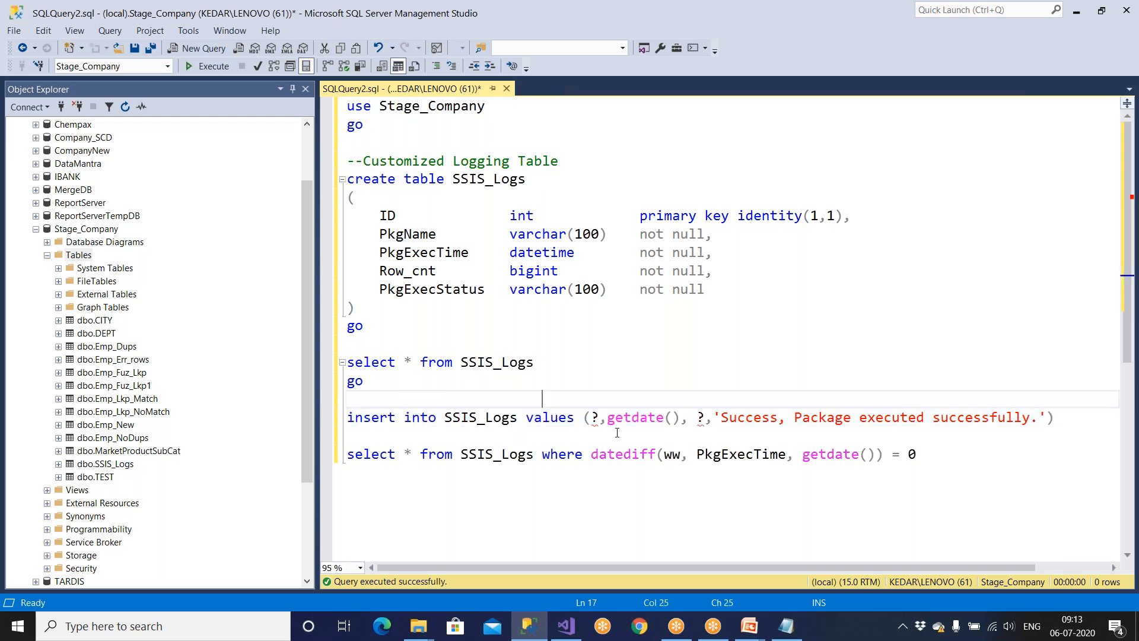
text(0            1)
Try adding a third ? placeholder labelled 2, then remove both again.
click(1048, 419)
text(, ?)
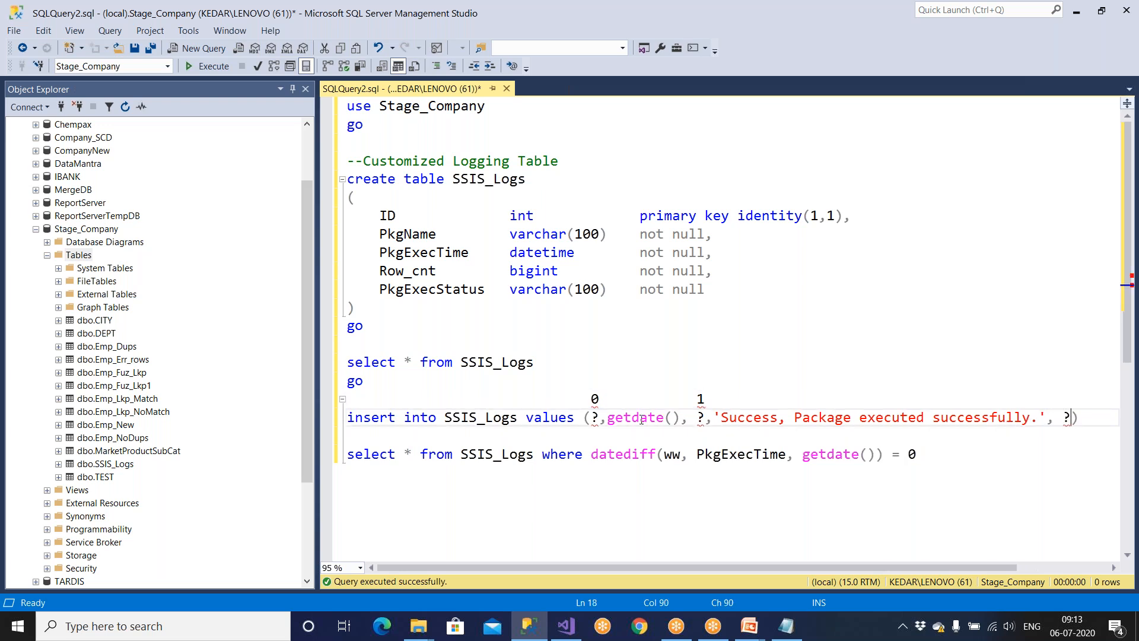
drag(593, 399, 775, 403)
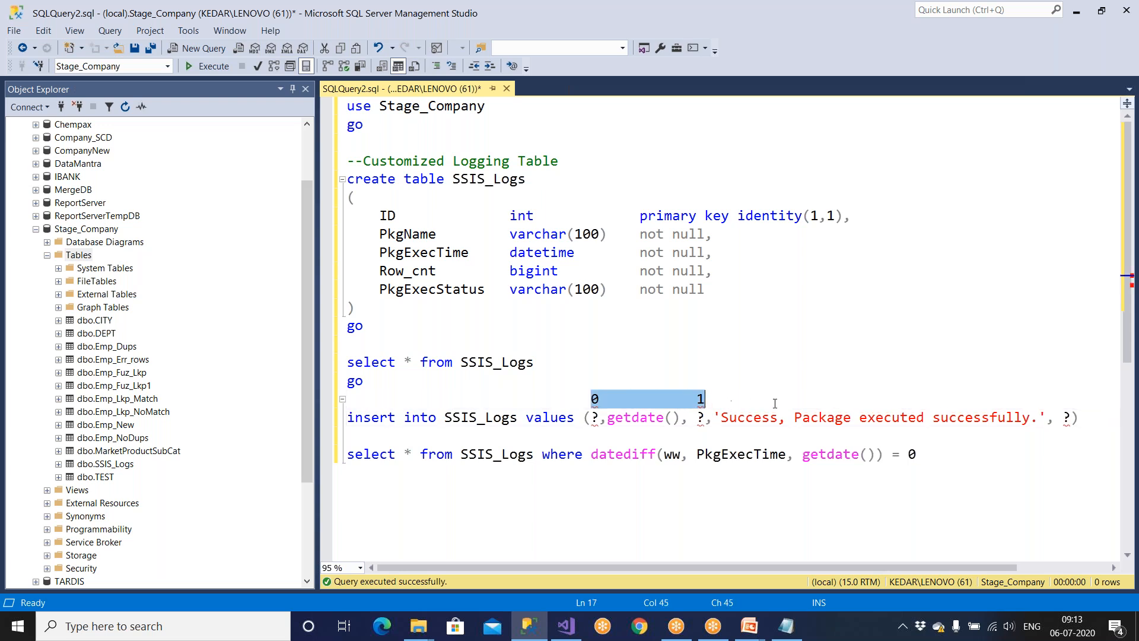
click(804, 408)
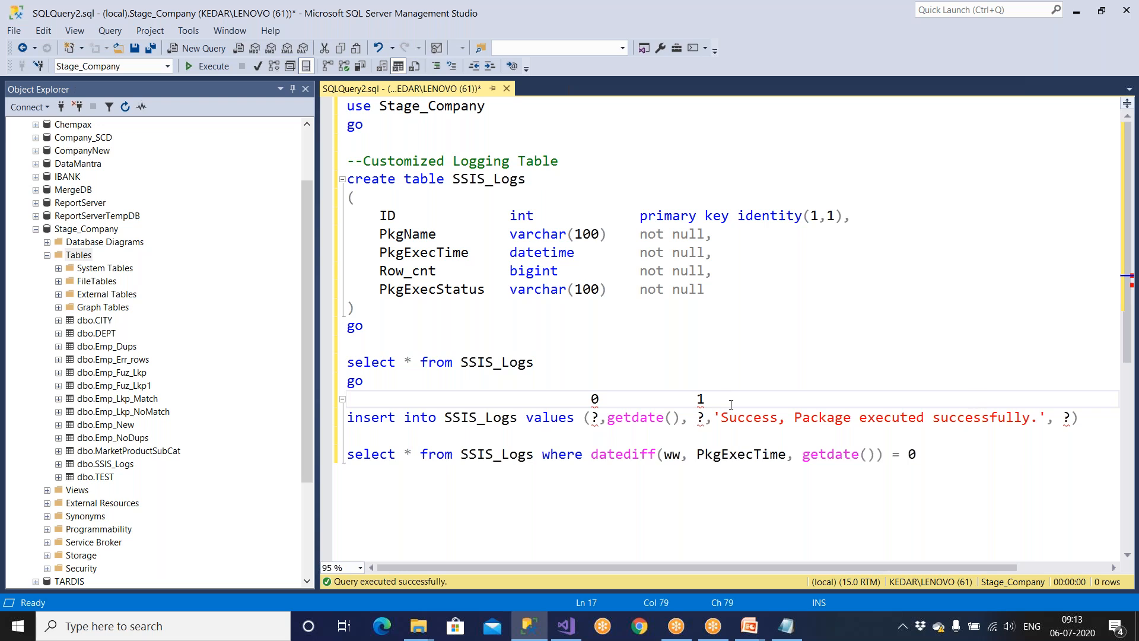
text(2)
double_click(595, 418)
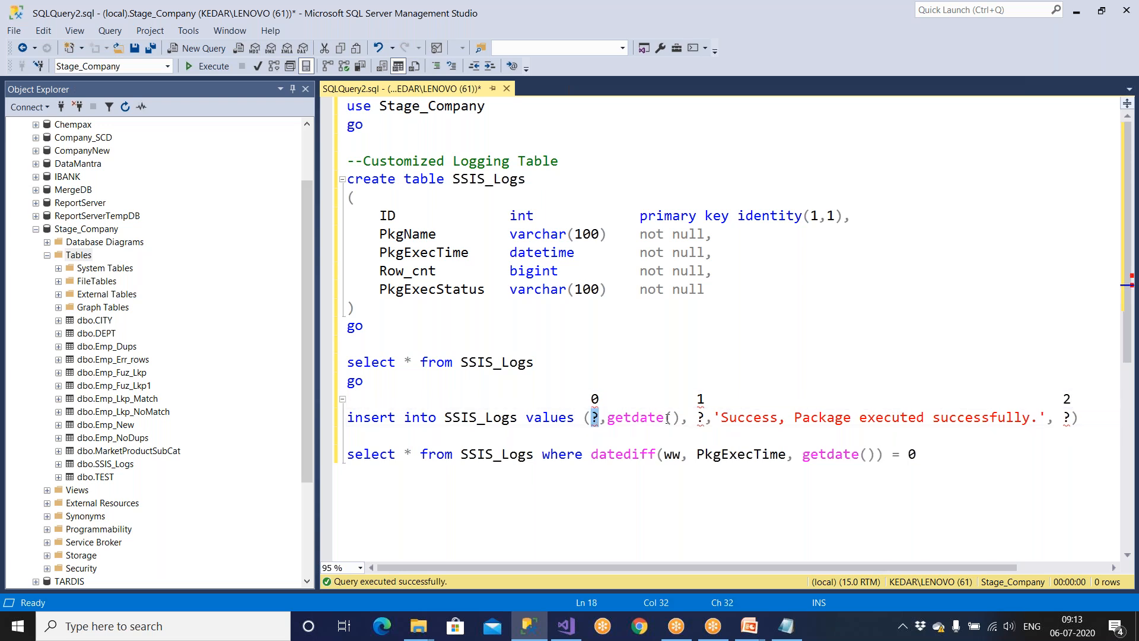
drag(687, 419, 706, 418)
drag(1055, 418, 1071, 419)
click(1072, 419)
key(BackSpace)
key(BackSpace)
key(BackSpace)
click(1078, 403)
key(BackSpace)
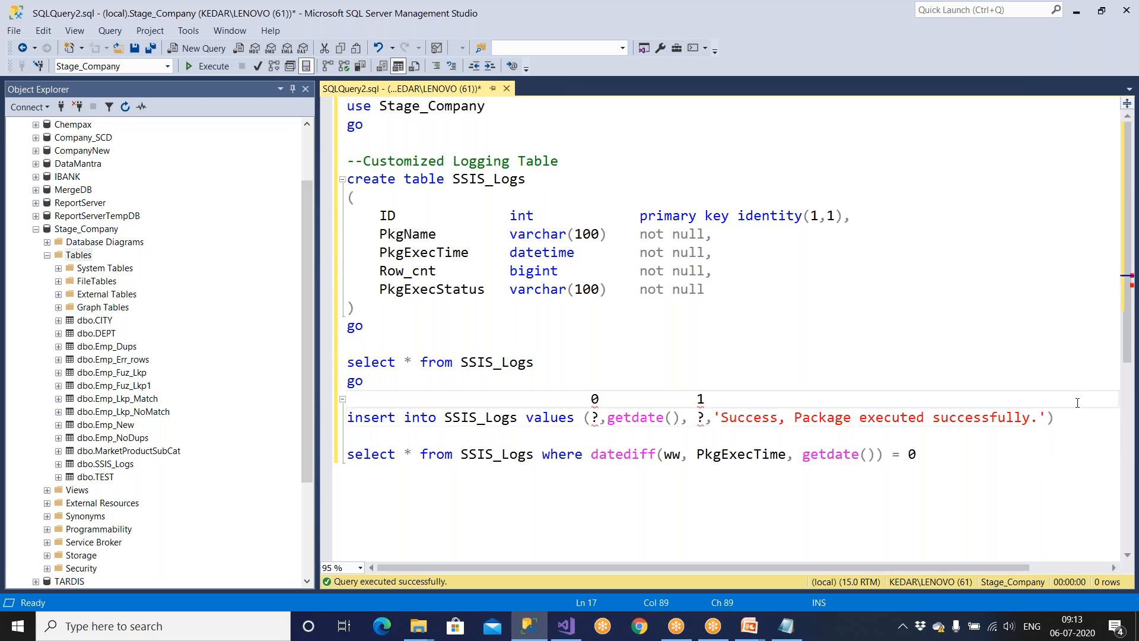
Match placeholders 0 and 1 against the PkgName and Row_cnt column definitions.
drag(582, 403, 628, 403)
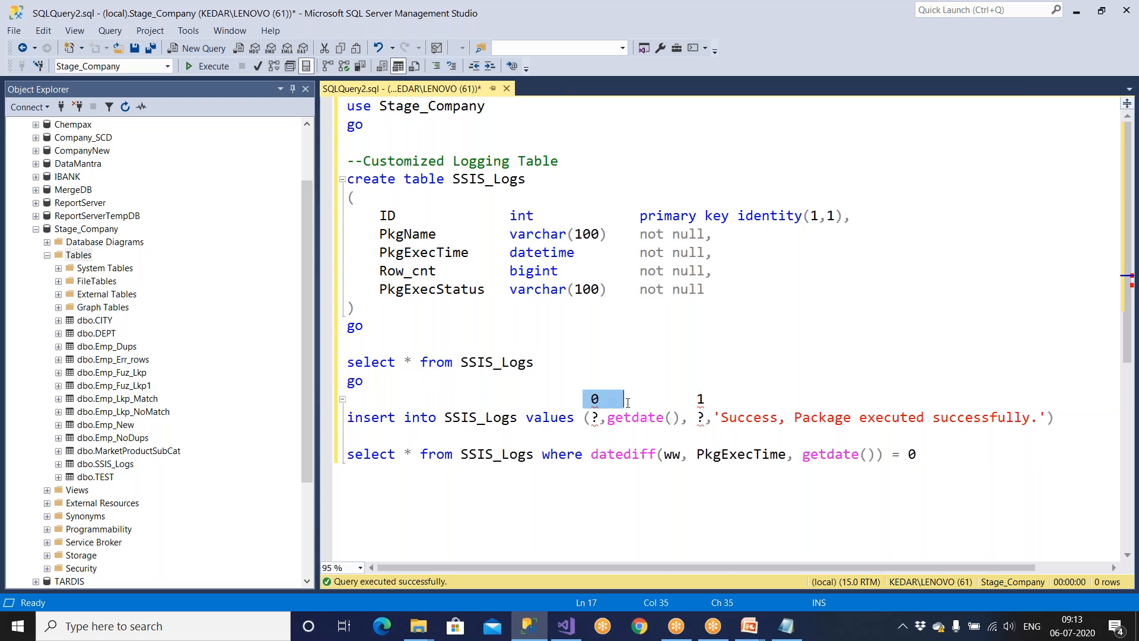
double_click(593, 417)
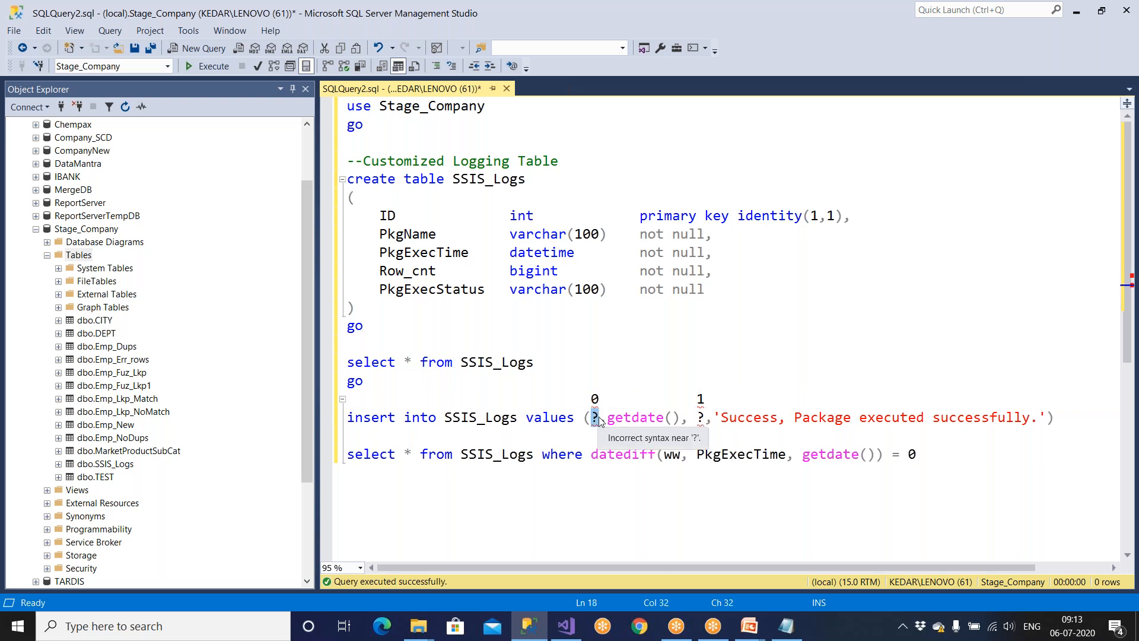
drag(698, 406, 718, 402)
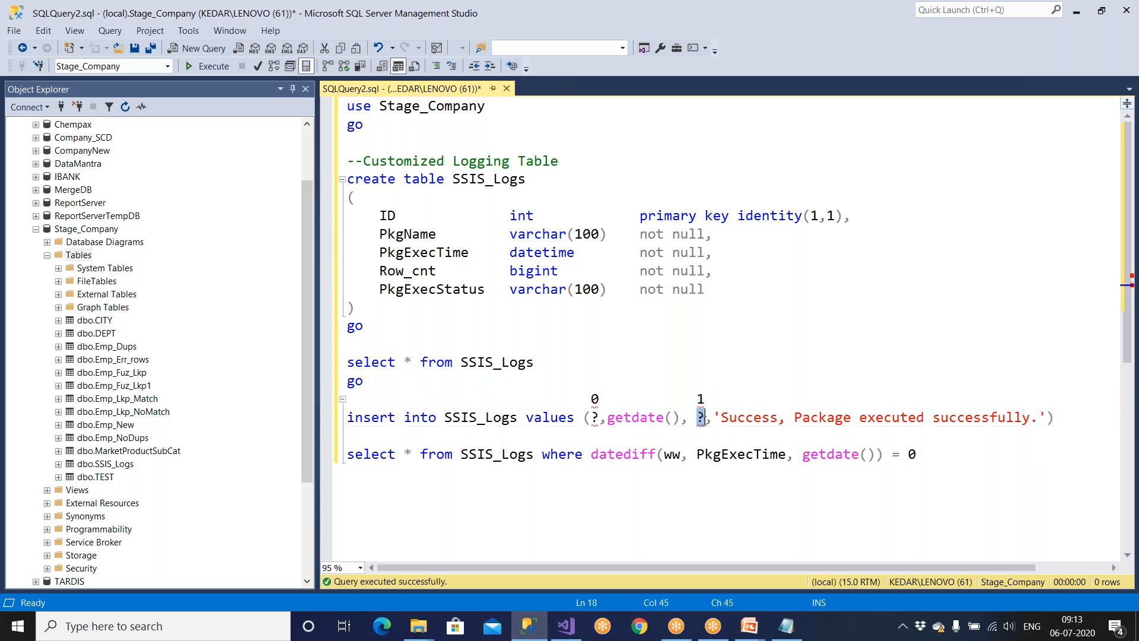
drag(1059, 419, 347, 417)
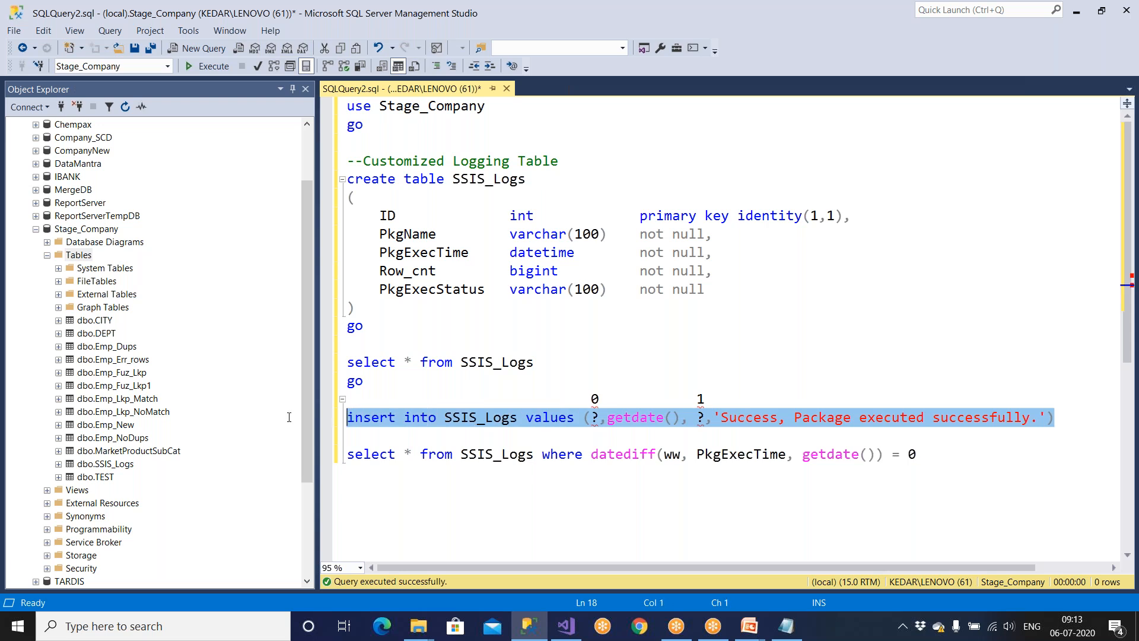
drag(385, 235, 436, 235)
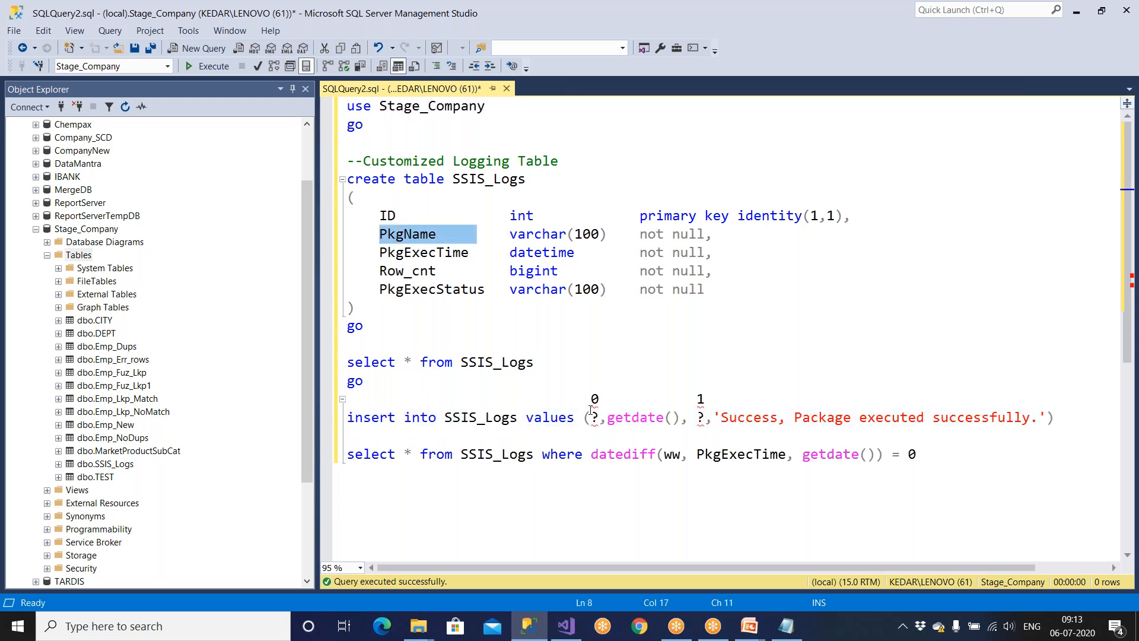
drag(591, 418, 600, 418)
drag(387, 270, 714, 271)
Copy the final insert into SSIS_Logs statement for the SSIS task.
drag(347, 417, 1103, 426)
right_click(1025, 417)
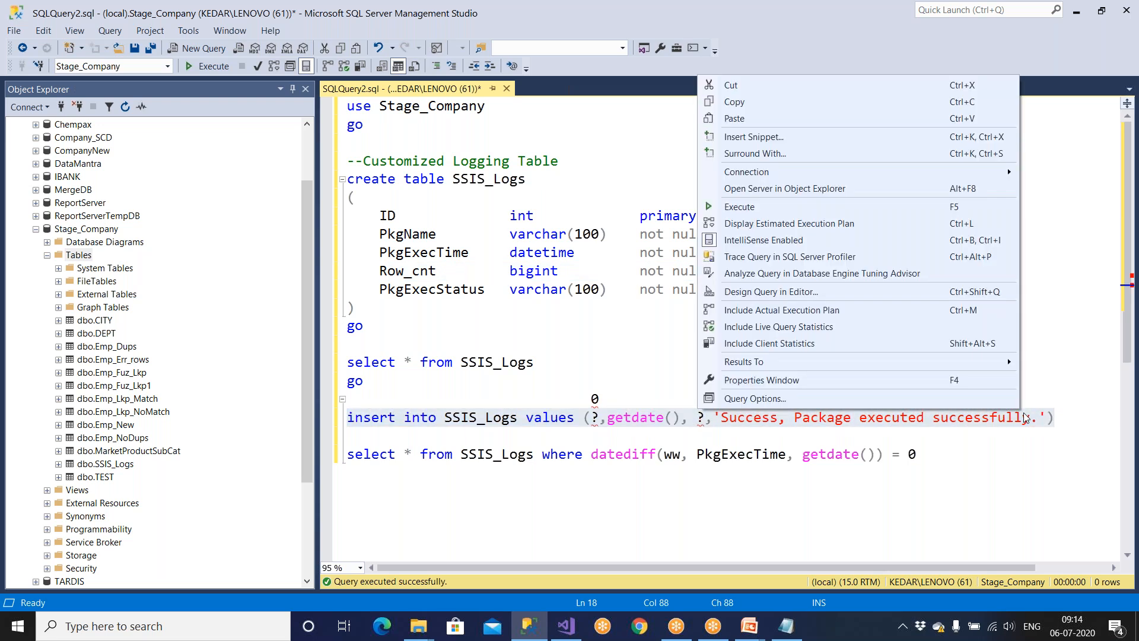
click(739, 106)
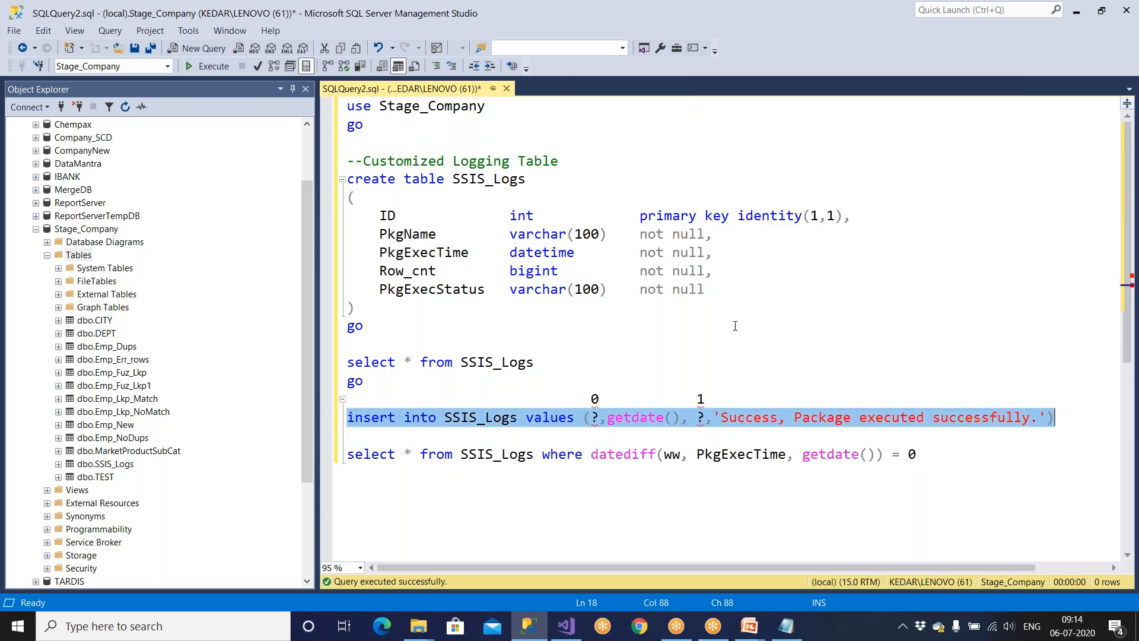
click(535, 634)
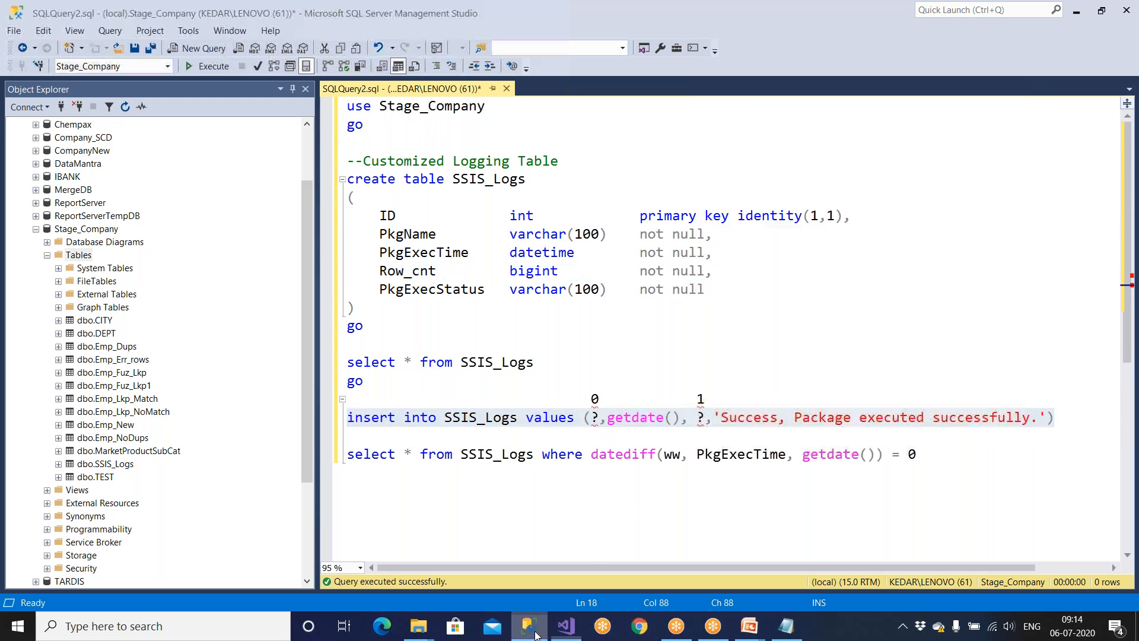
Paste the SSIS_Logs insert as the task's SQLStatement, verify it, and show Parameter Mapping.
right_click(635, 268)
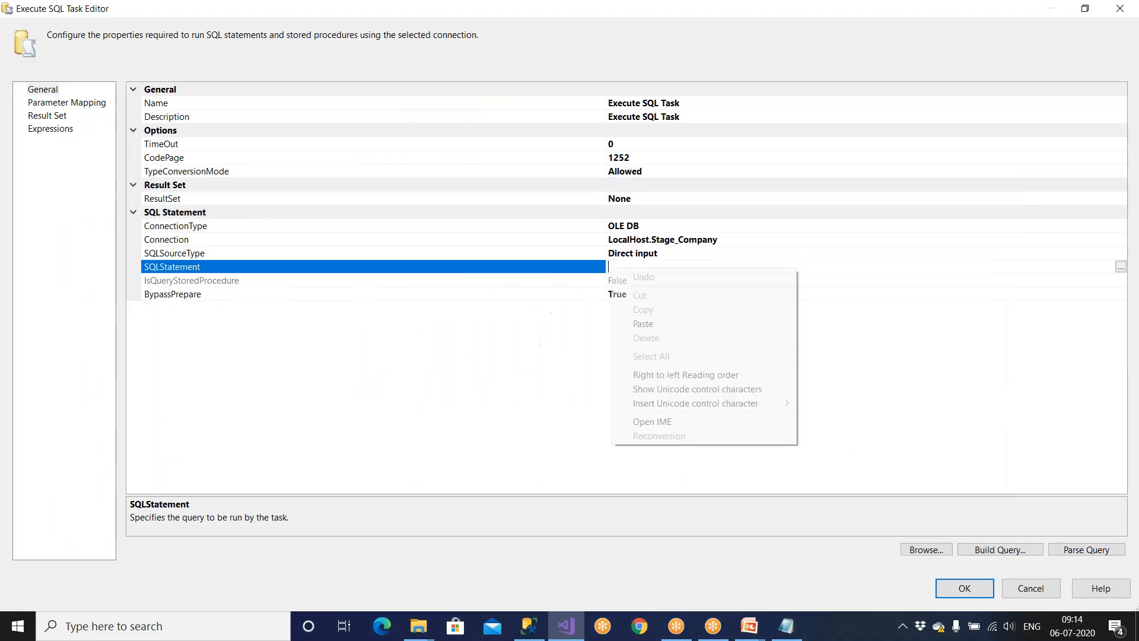
click(637, 325)
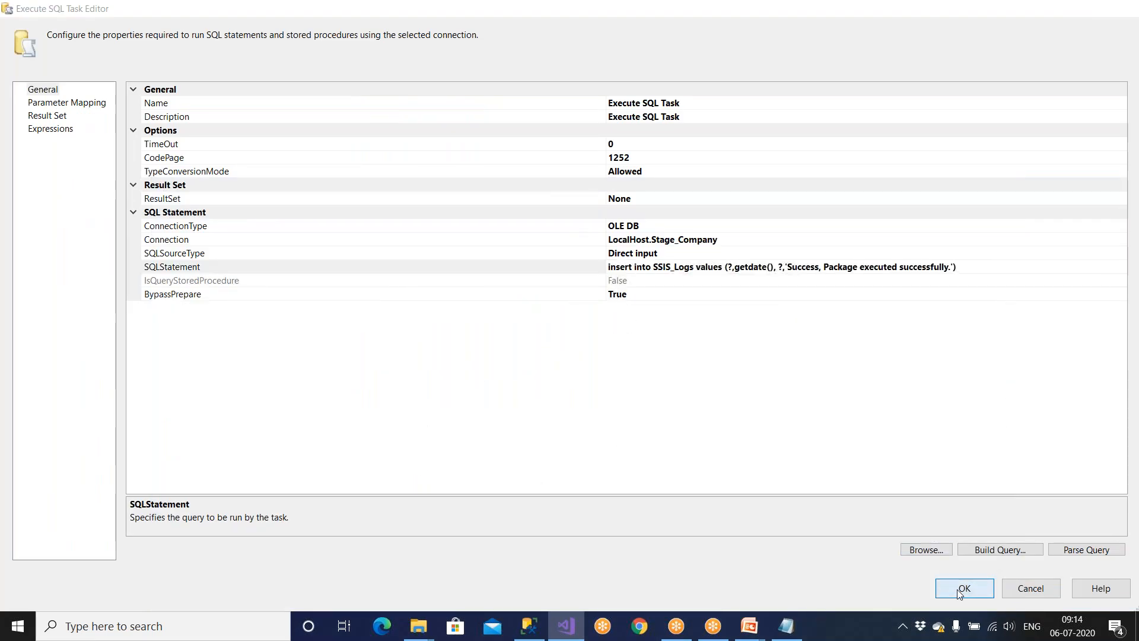
click(964, 589)
double_click(416, 348)
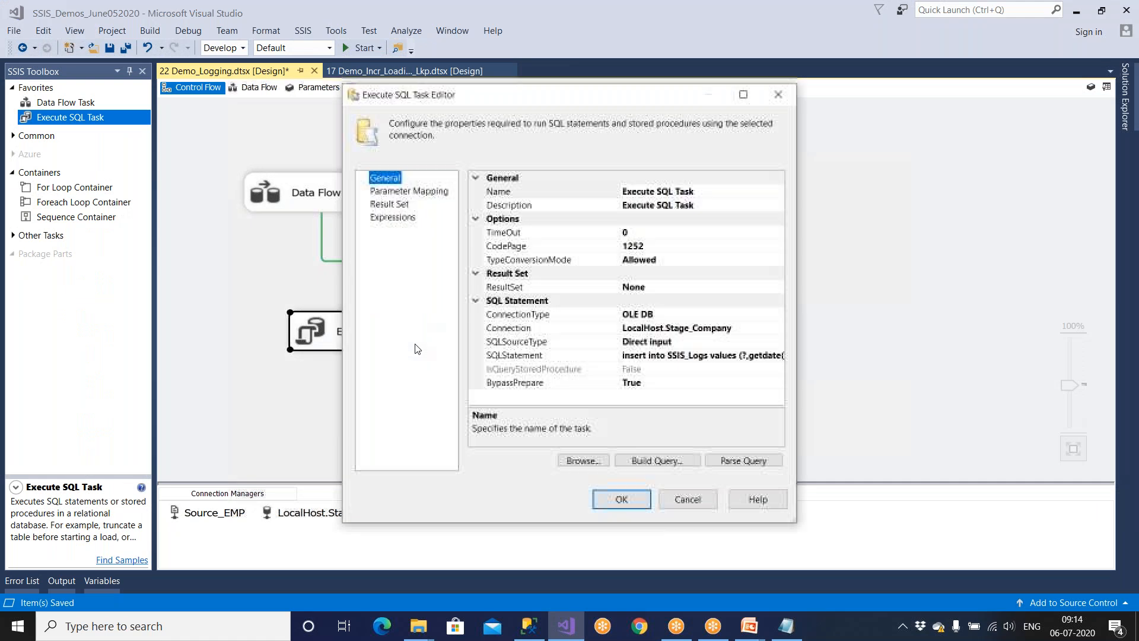
click(656, 327)
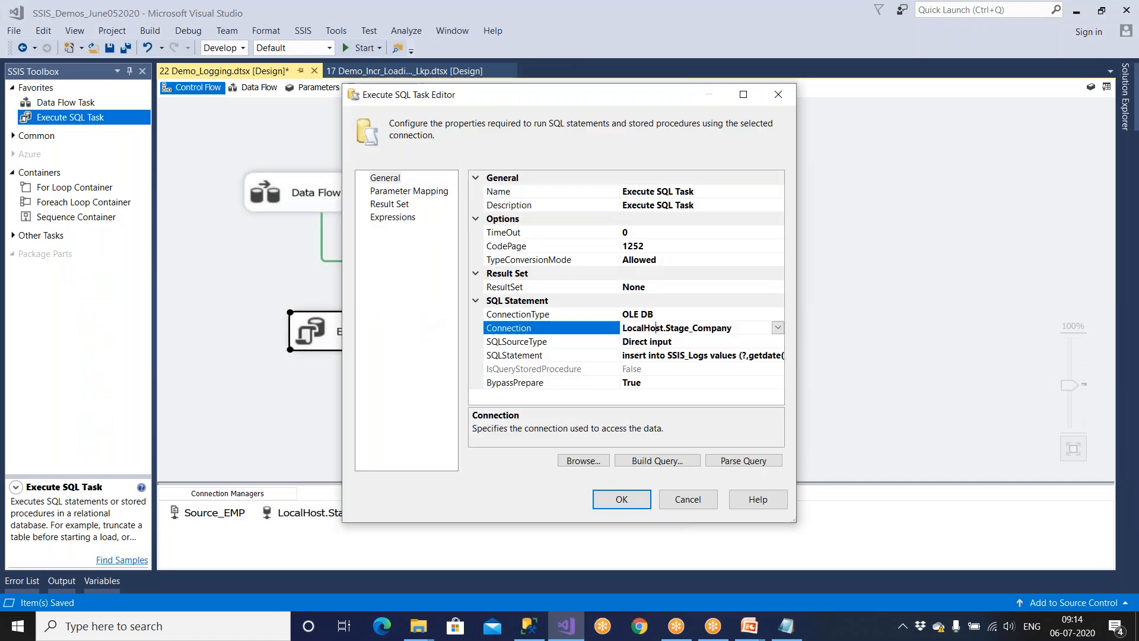
click(746, 356)
click(779, 356)
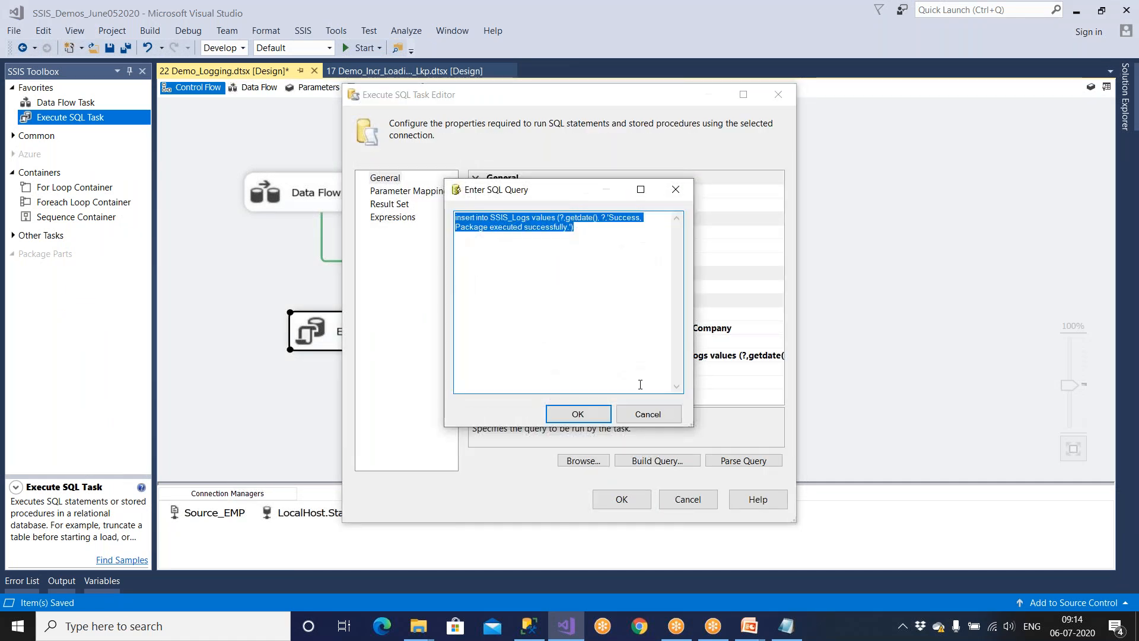
click(593, 415)
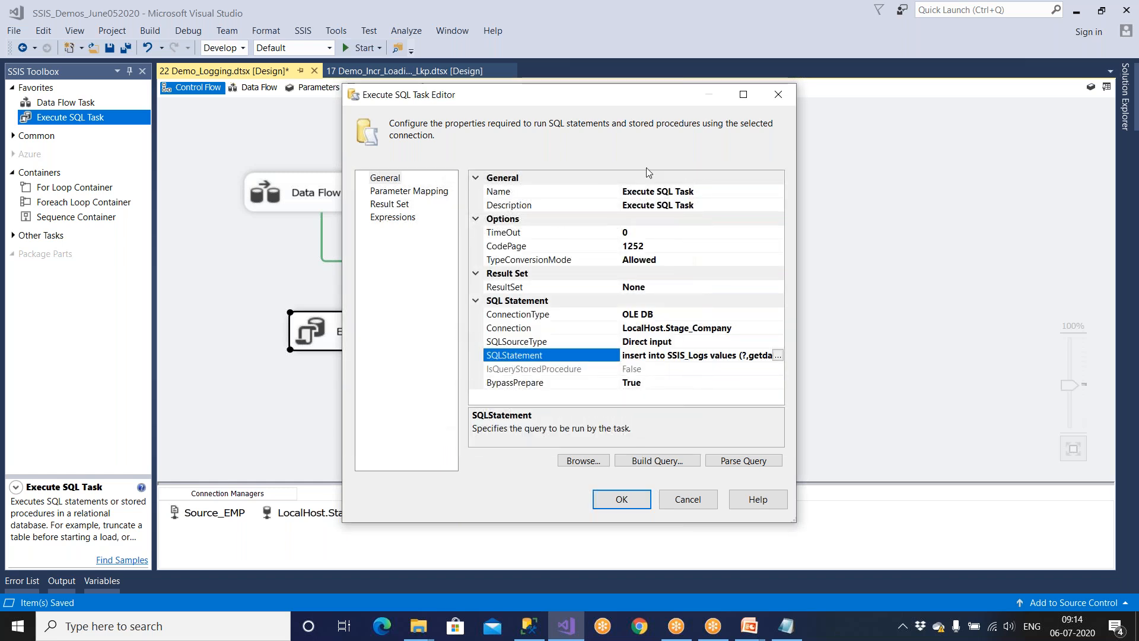
click(438, 192)
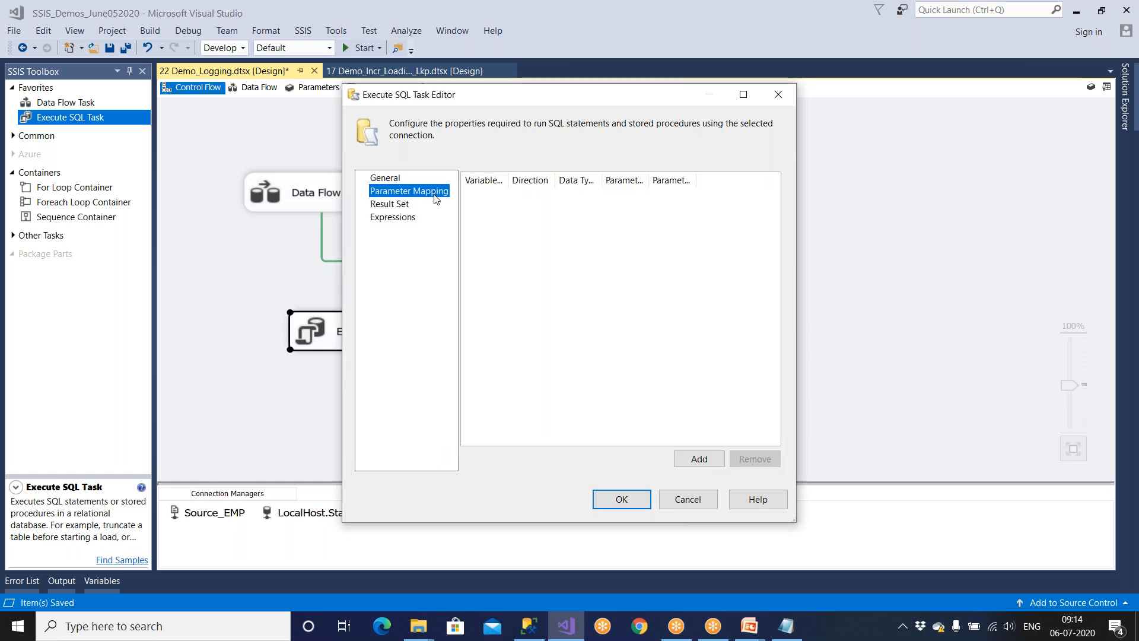
Add a parameter mapping row using the System::PackageName variable.
click(742, 95)
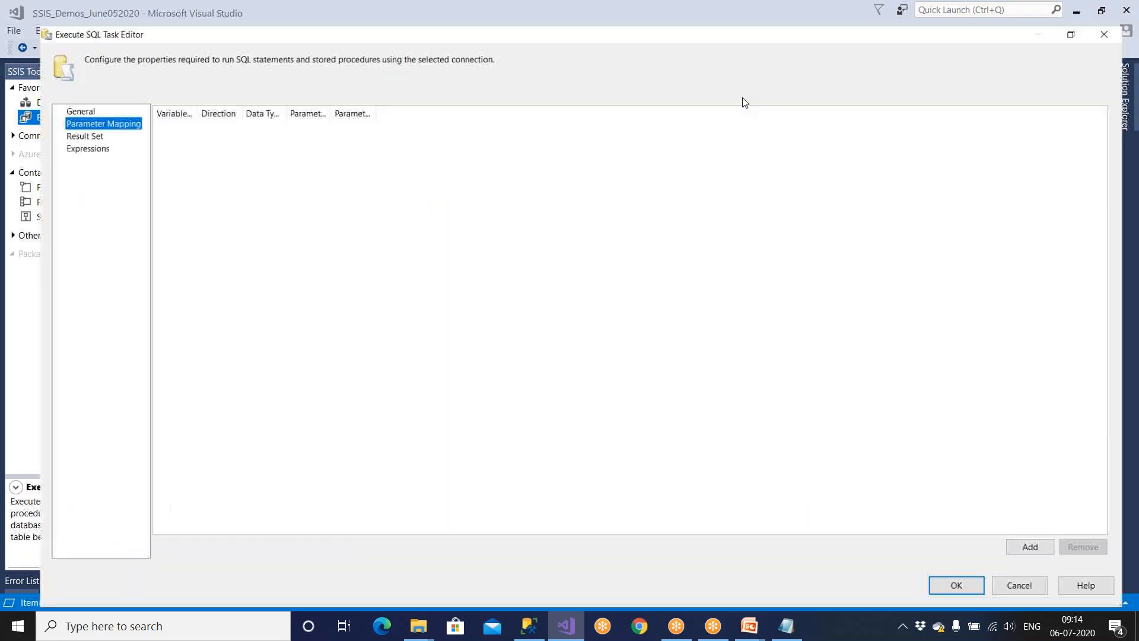
click(62, 117)
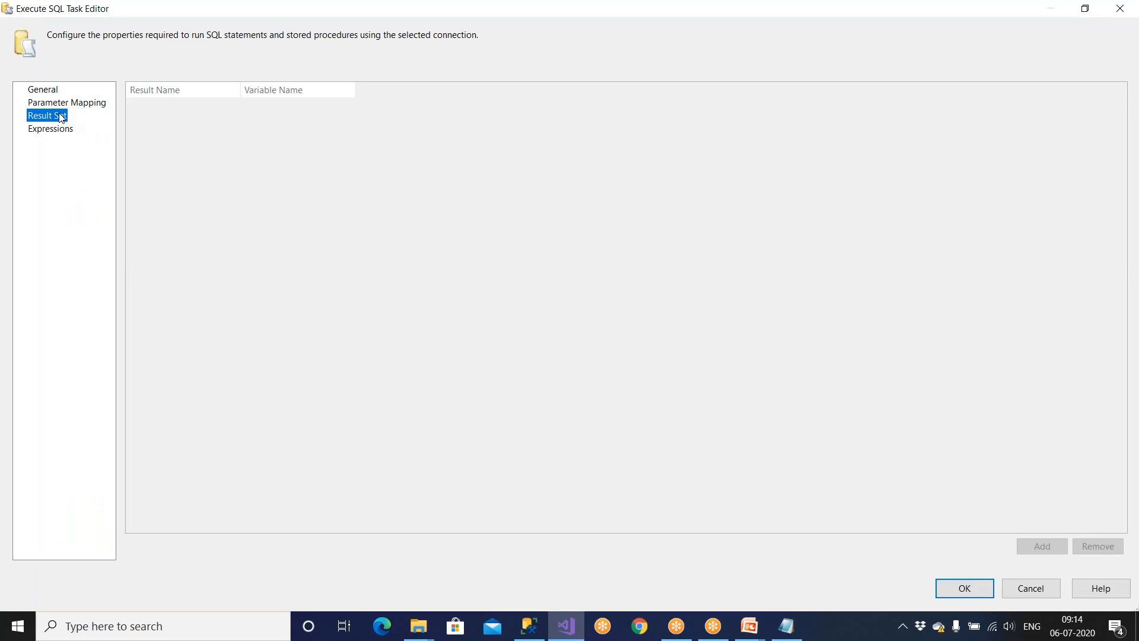
click(69, 103)
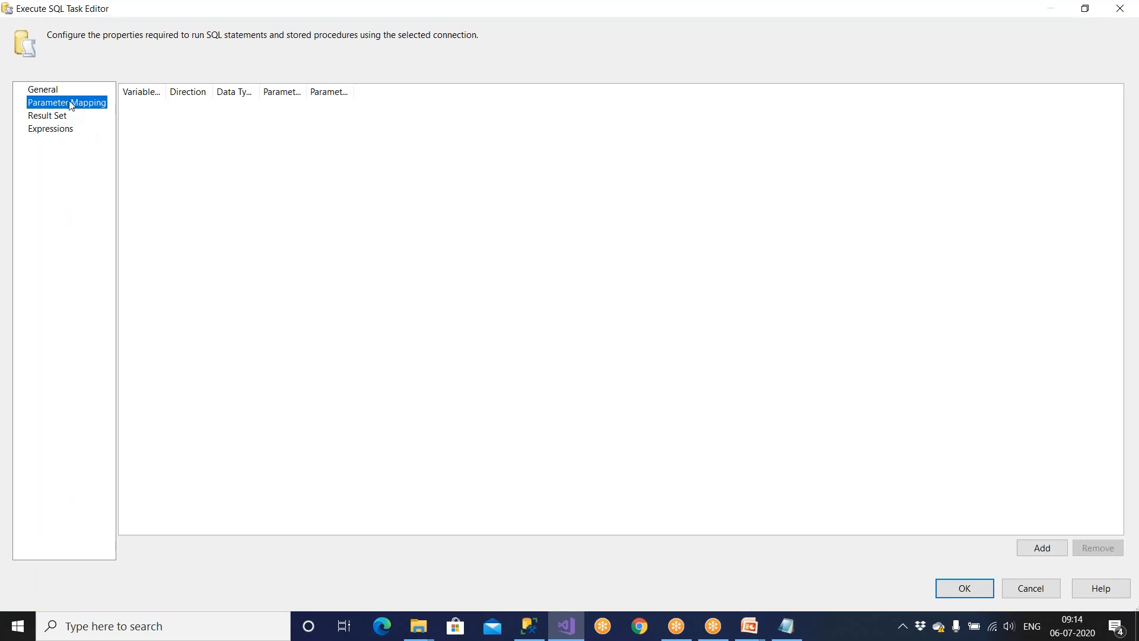
click(1026, 551)
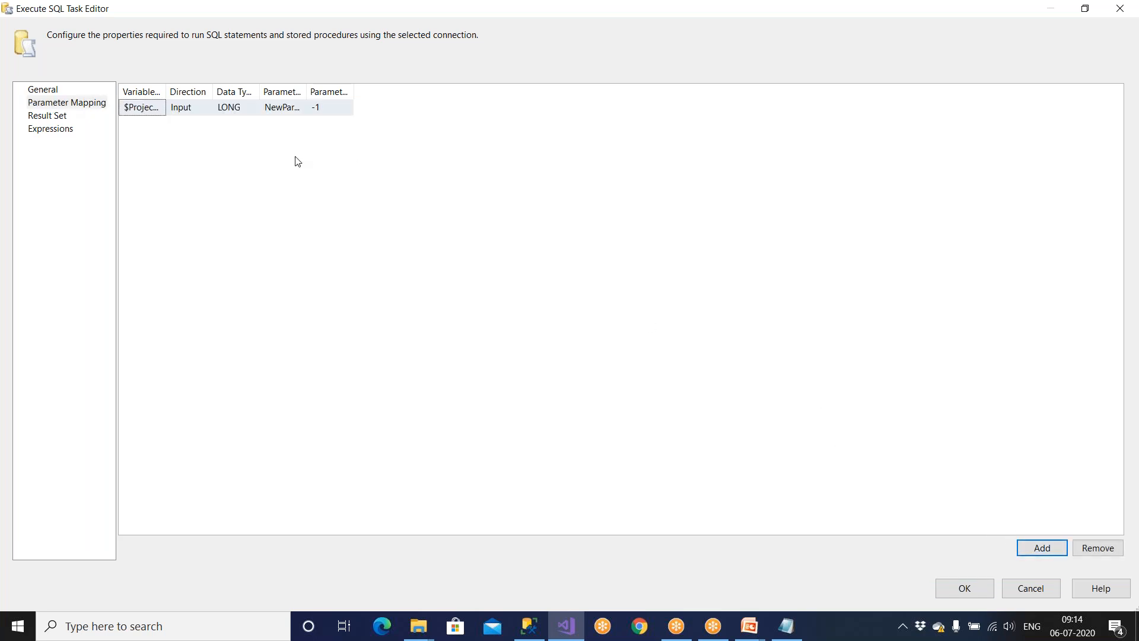
drag(164, 92, 334, 92)
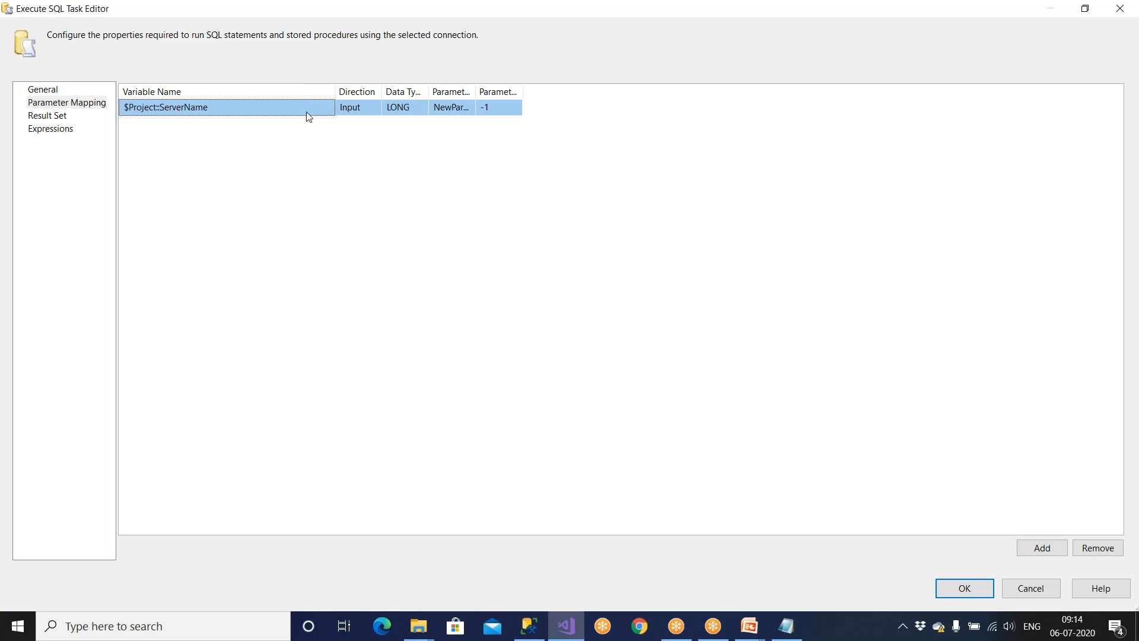
click(307, 112)
click(328, 107)
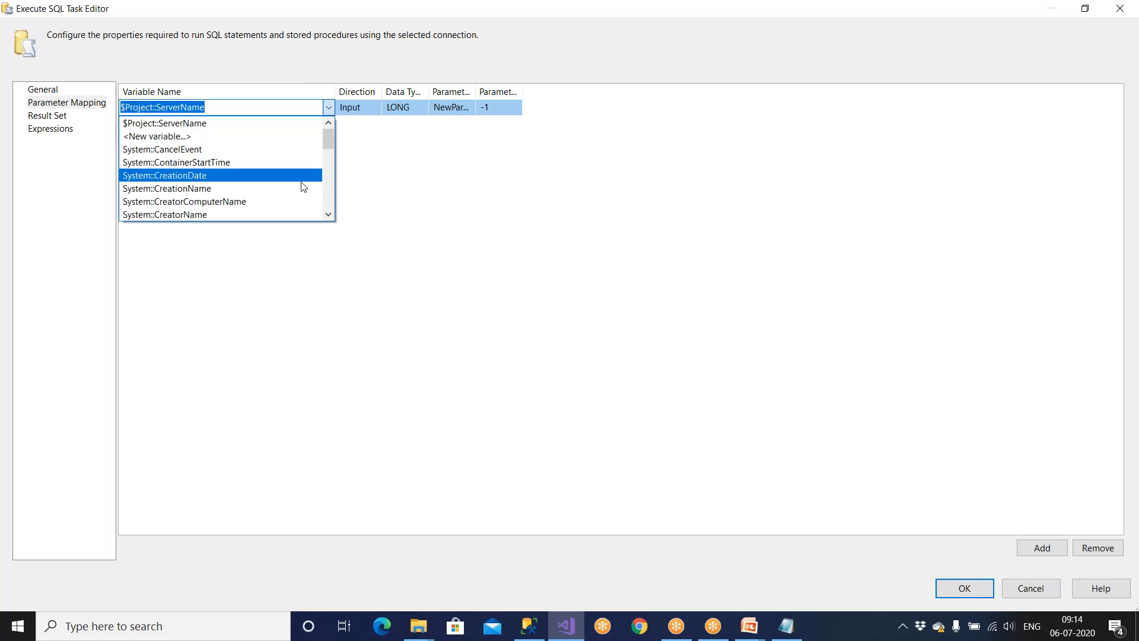
click(327, 213)
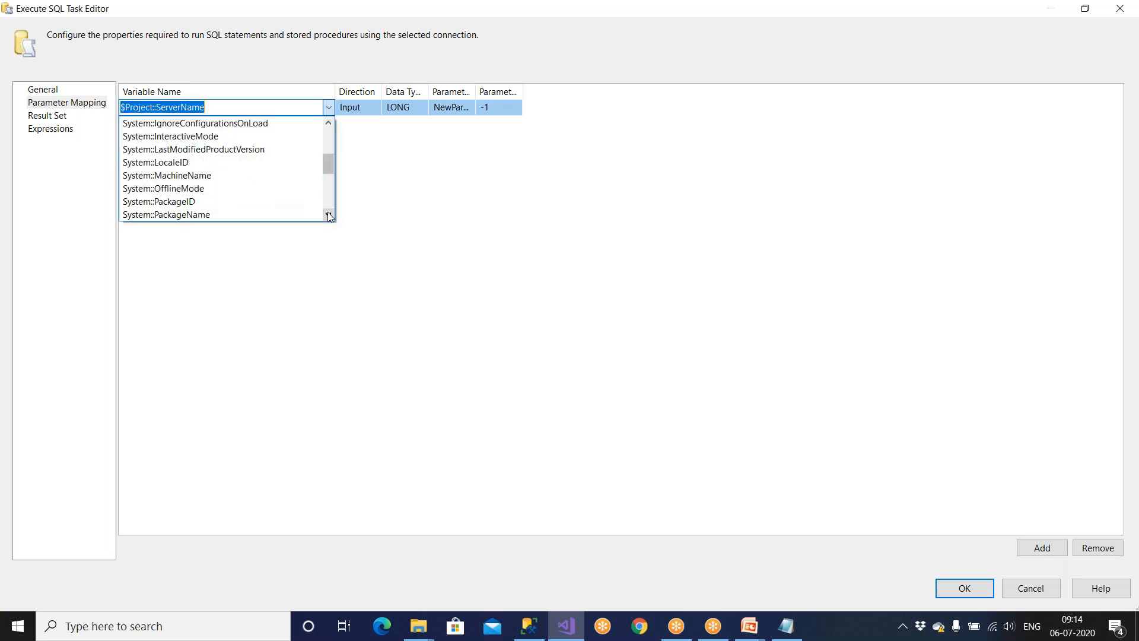
click(229, 202)
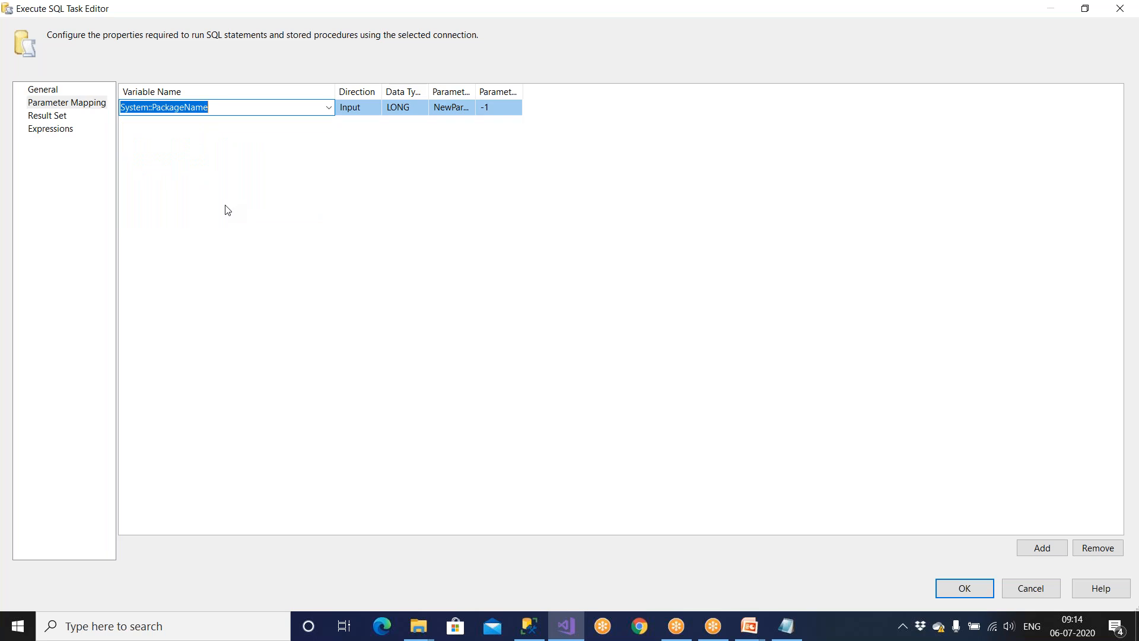
Set that parameter's data type to VARCHAR and its name to 0.
drag(382, 87, 839, 101)
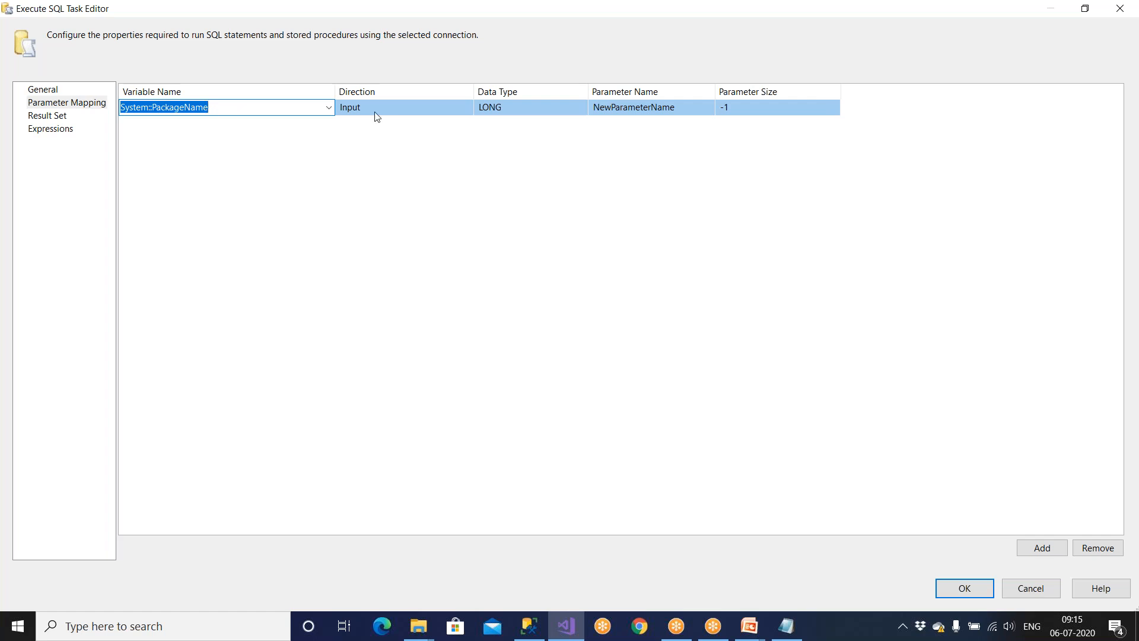
click(570, 110)
click(582, 108)
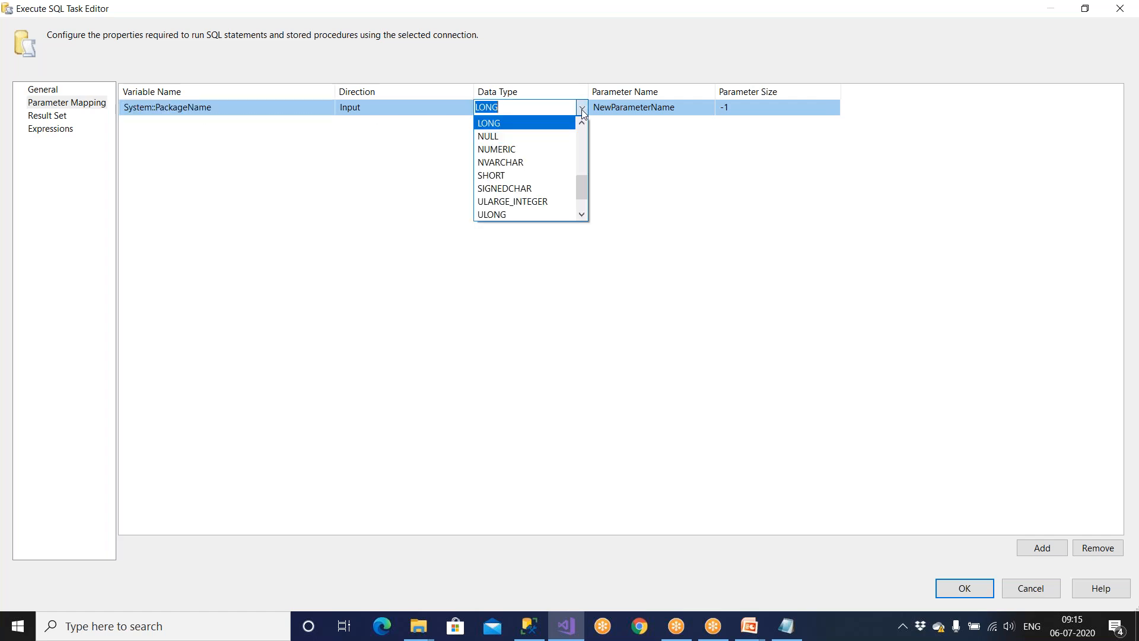
text(var)
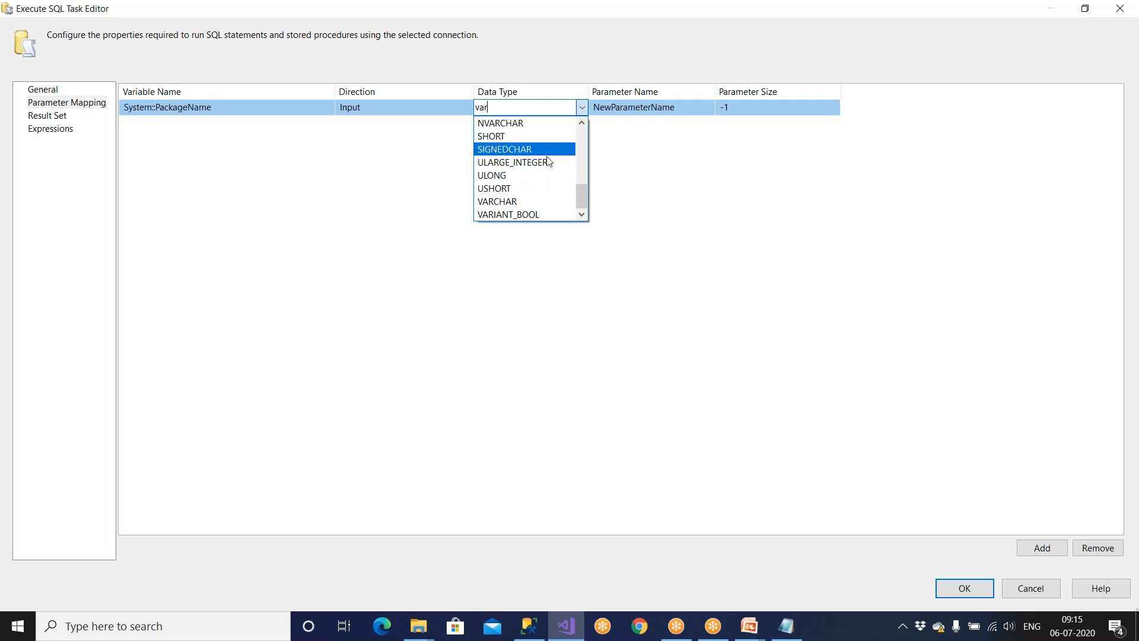
click(544, 202)
click(670, 108)
drag(671, 108, 570, 101)
text(0)
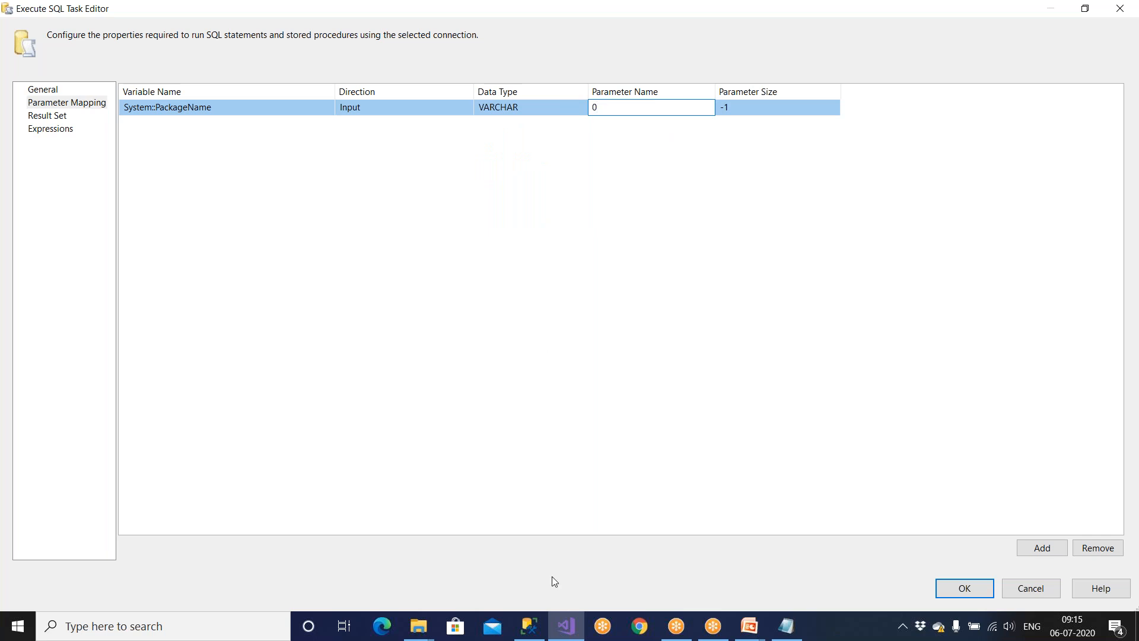
click(531, 629)
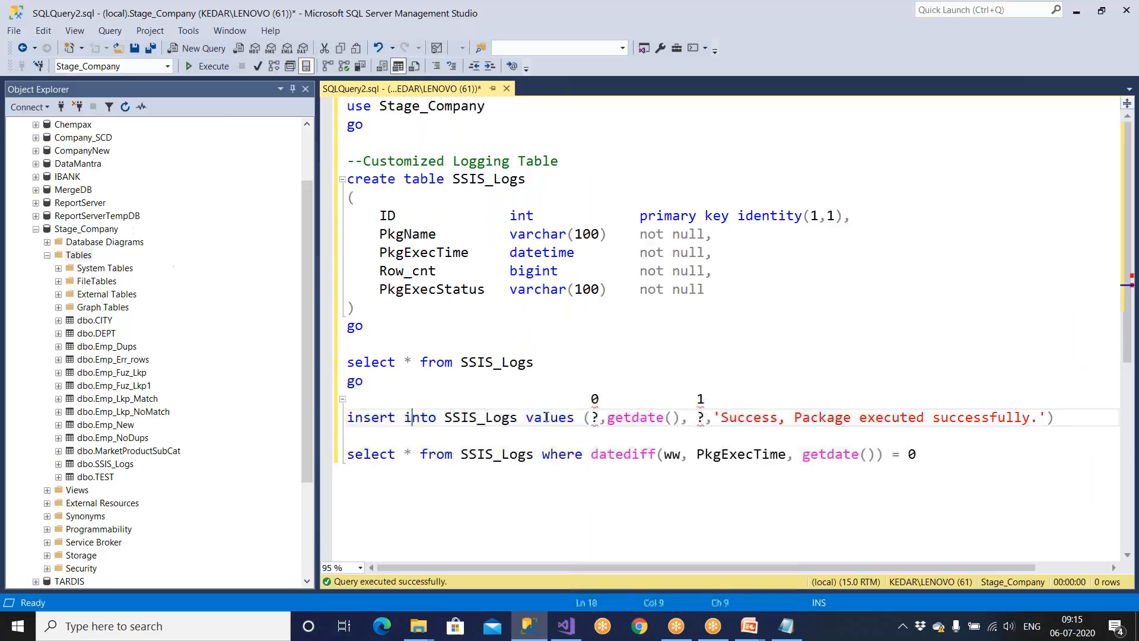
Check in the script that placeholder 0 fills PkgName, defined as varchar(100).
double_click(594, 399)
double_click(594, 417)
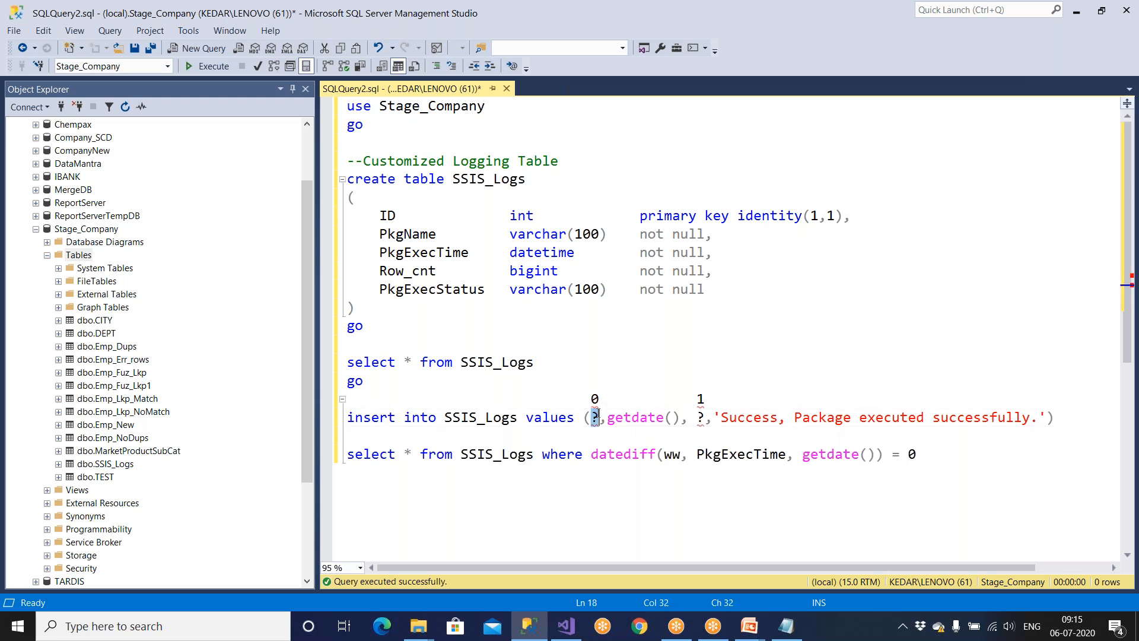
double_click(514, 236)
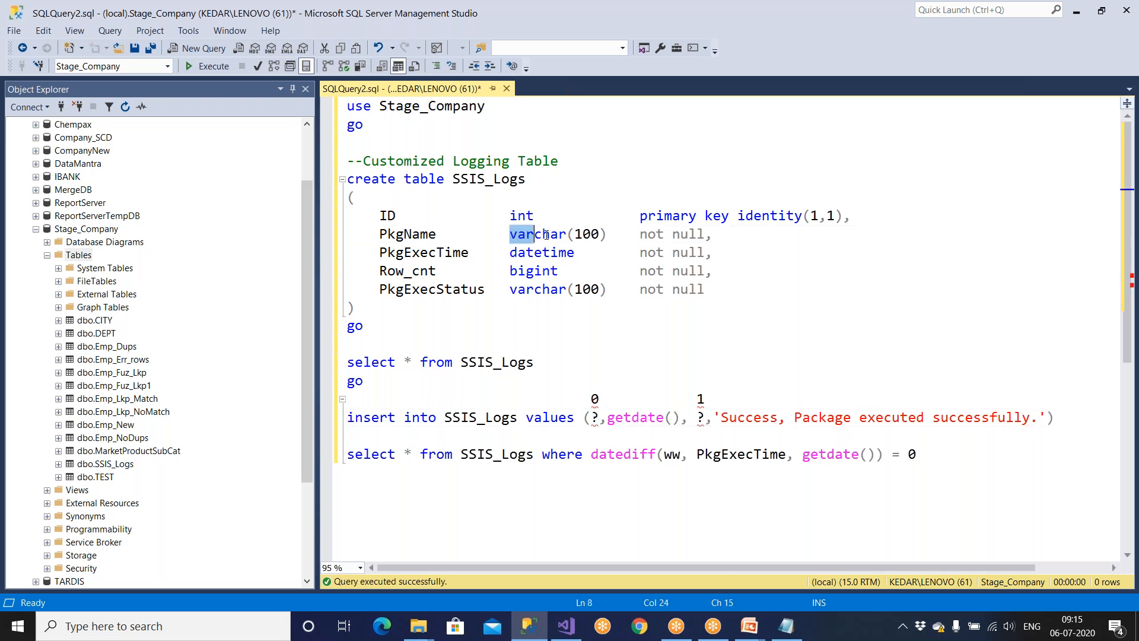
drag(568, 234, 609, 233)
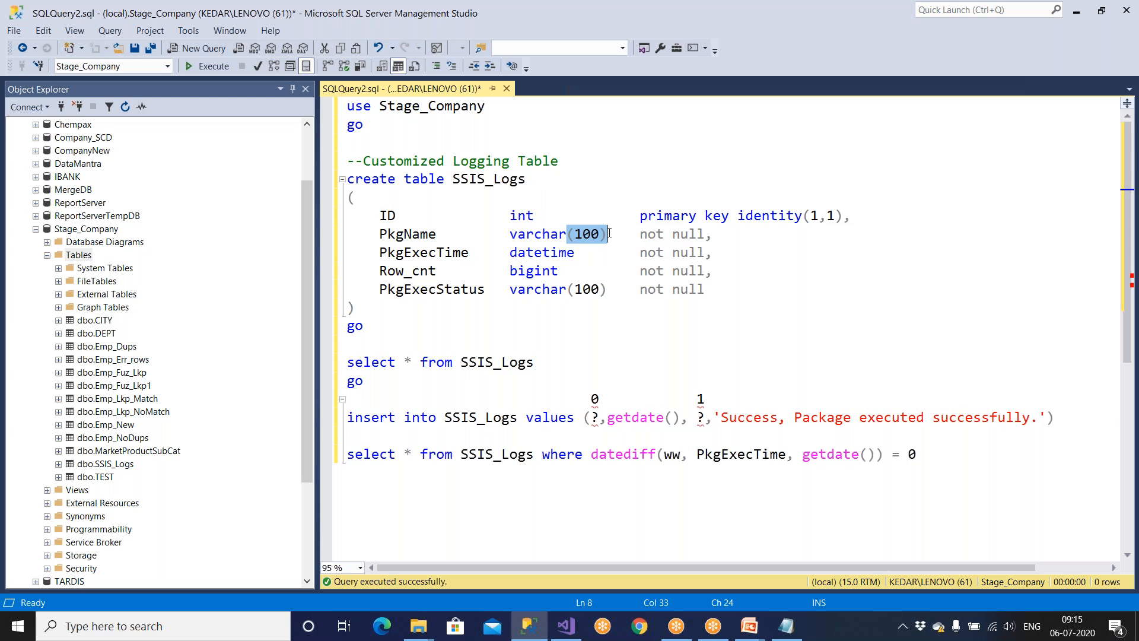
key(alt+Tab)
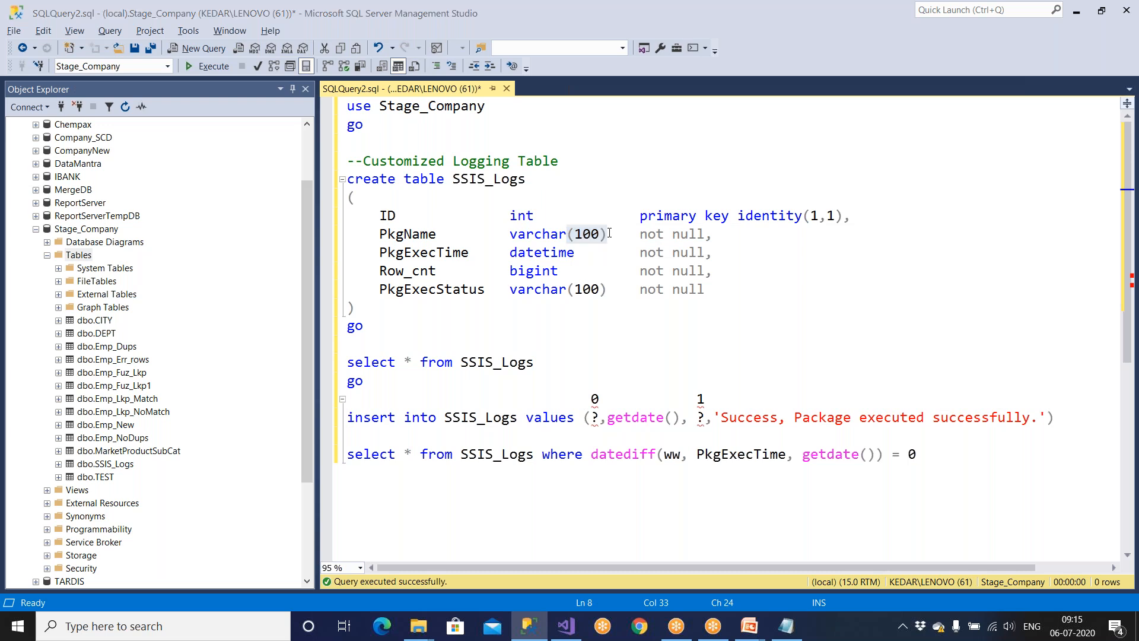
Set the PackageName parameter size to -1 after trying 100.
drag(745, 109, 707, 107)
text(100)
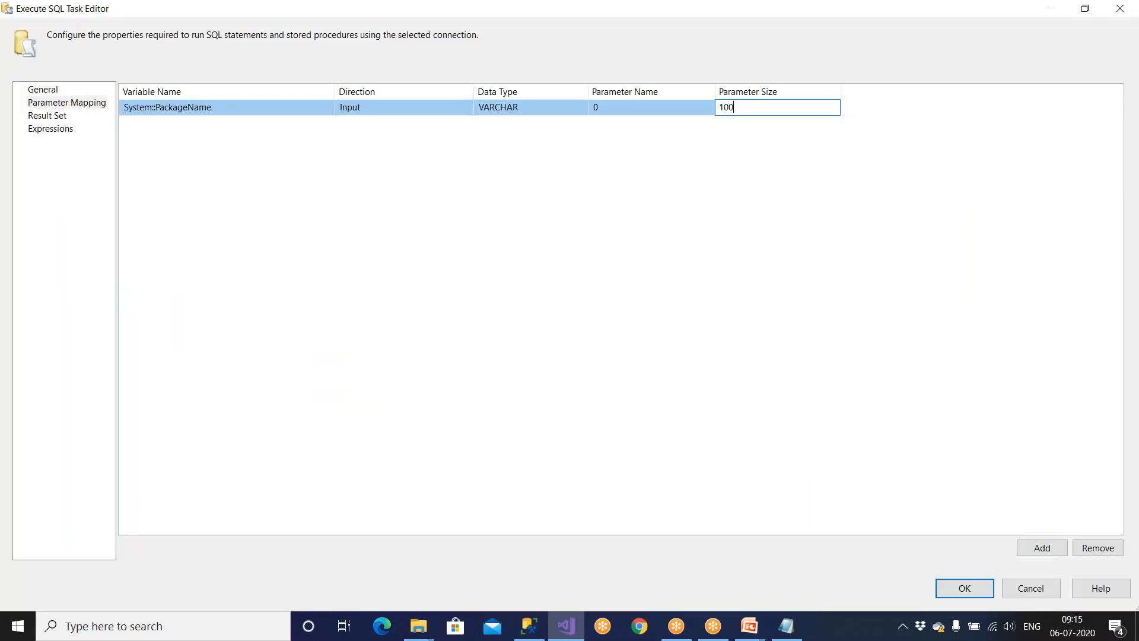
click(752, 163)
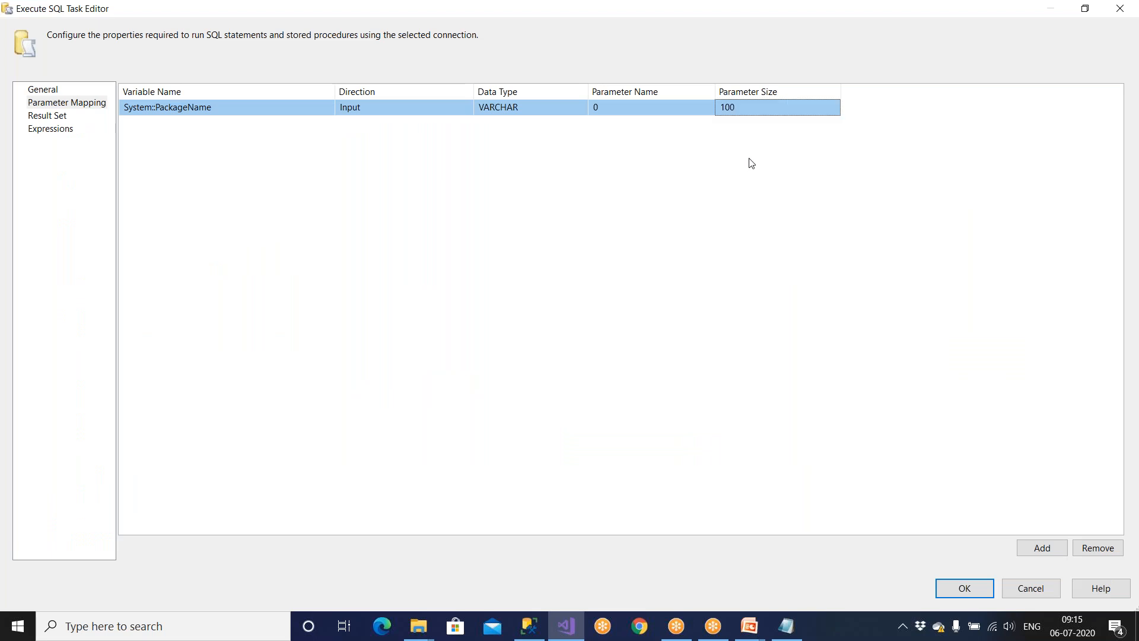
click(750, 109)
key(BackSpace)
key(BackSpace)
key(BackSpace)
text(-1)
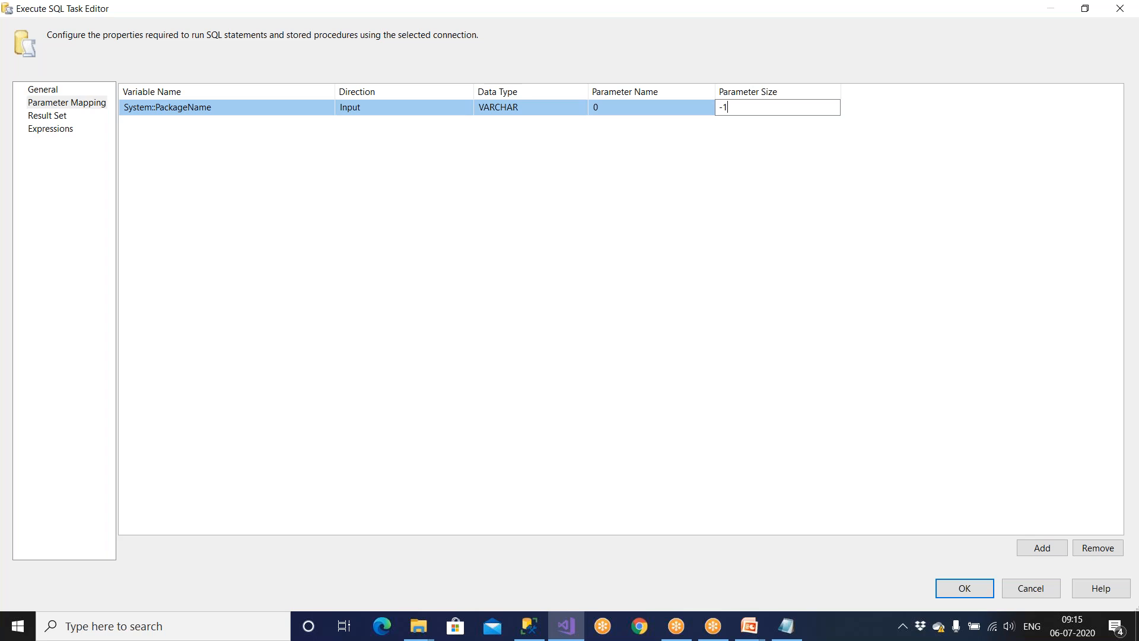
key(BackSpace)
key(BackSpace)
text(100)
key(BackSpace)
key(BackSpace)
key(BackSpace)
text(-1)
Add a second parameter row and check the PkgExecTime column and second ? in the script.
click(1043, 548)
click(529, 626)
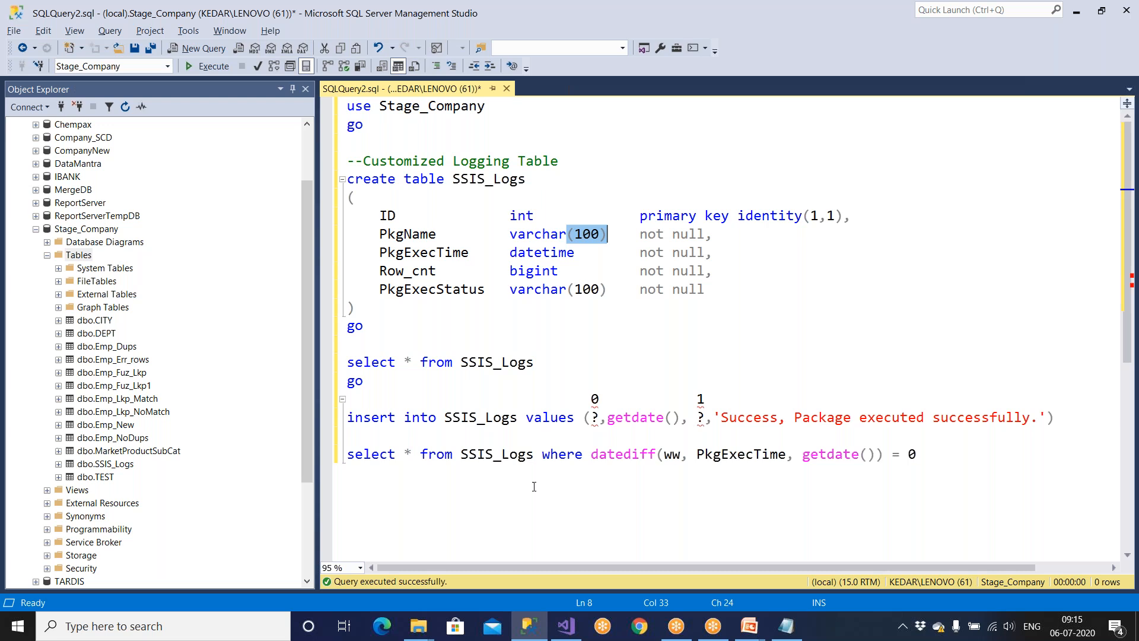
drag(380, 252, 477, 272)
drag(694, 417, 705, 417)
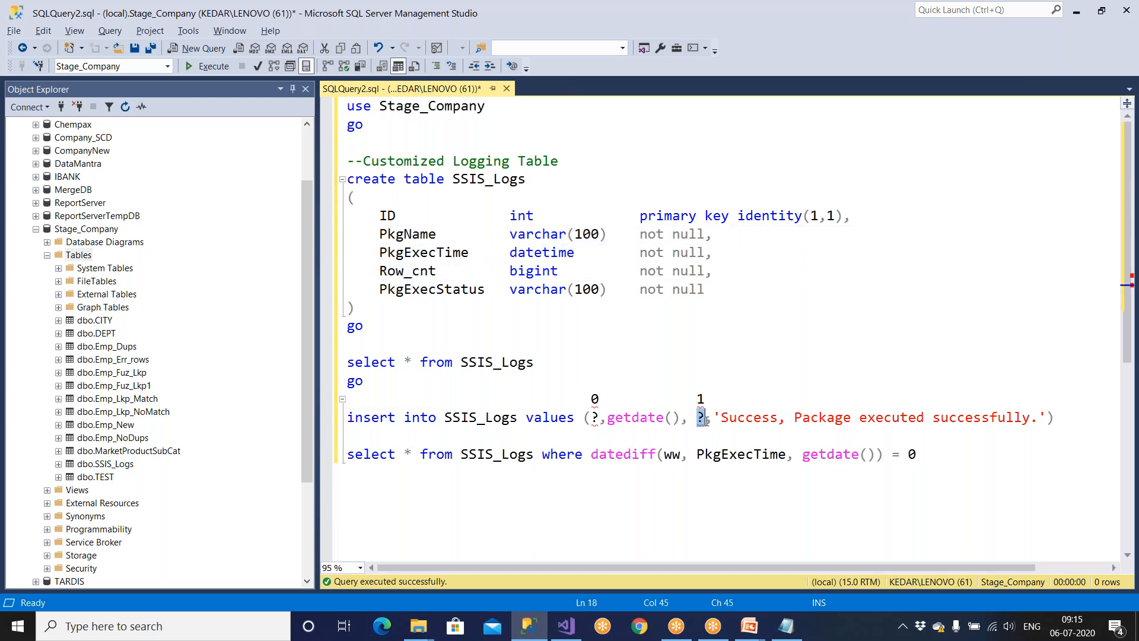
click(566, 626)
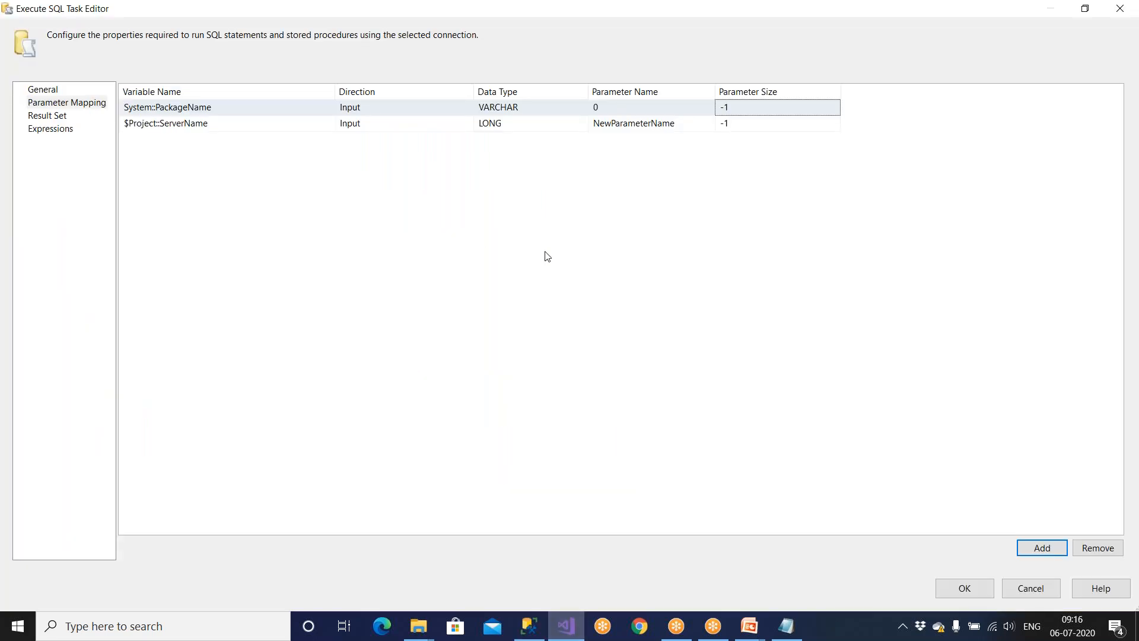
Replace the extra ServerName row with a new row mapped to User::RowCnt.
click(222, 126)
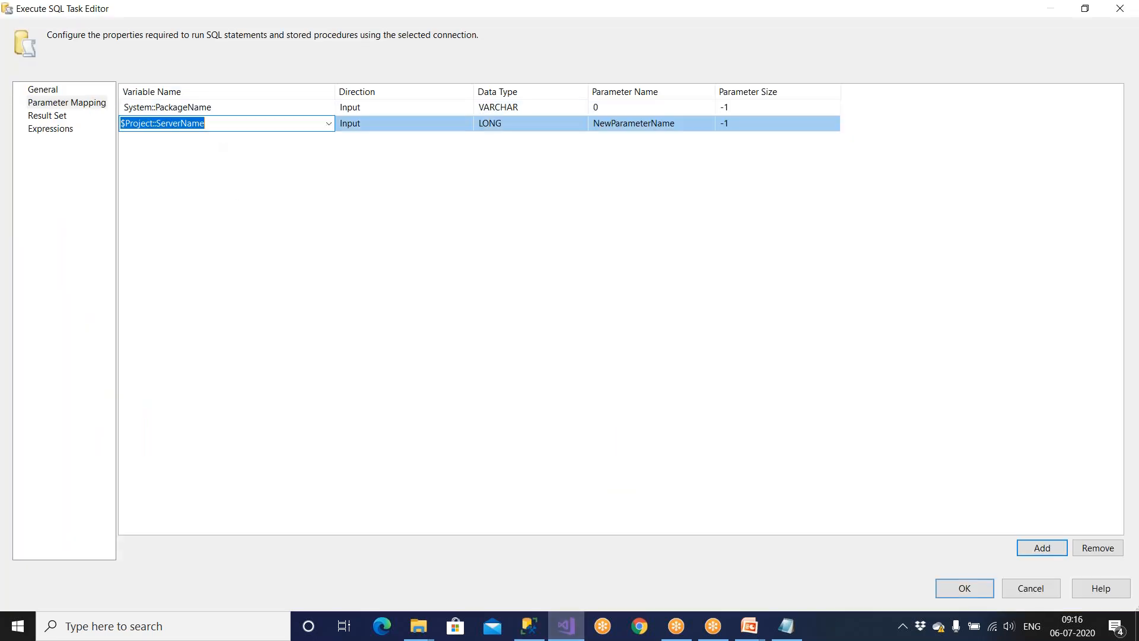
click(1098, 547)
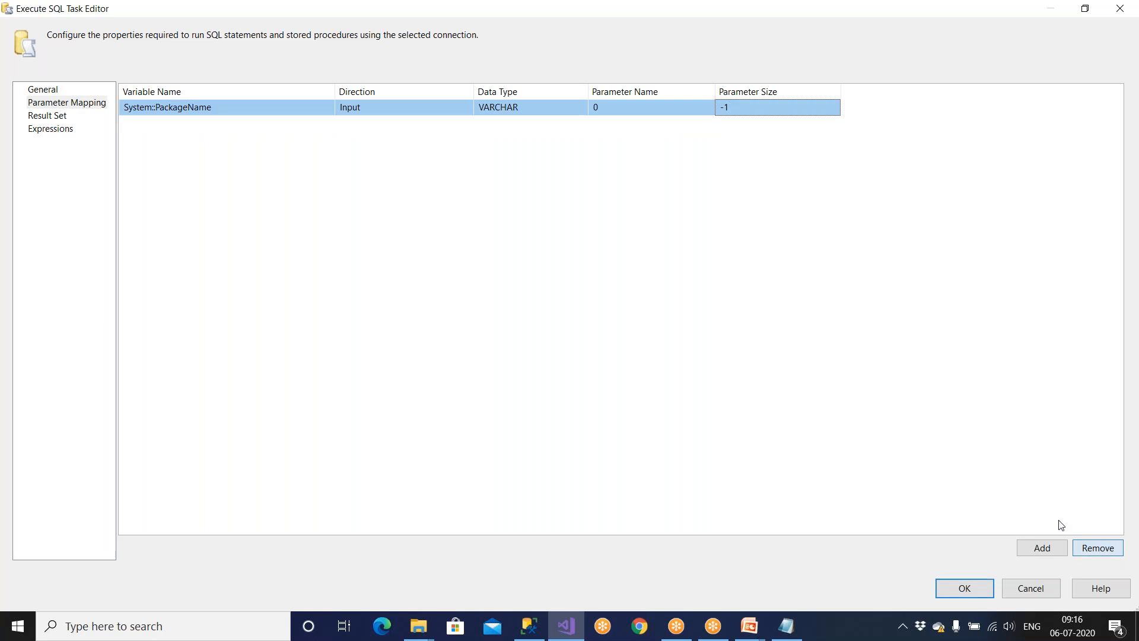
click(1039, 546)
click(264, 125)
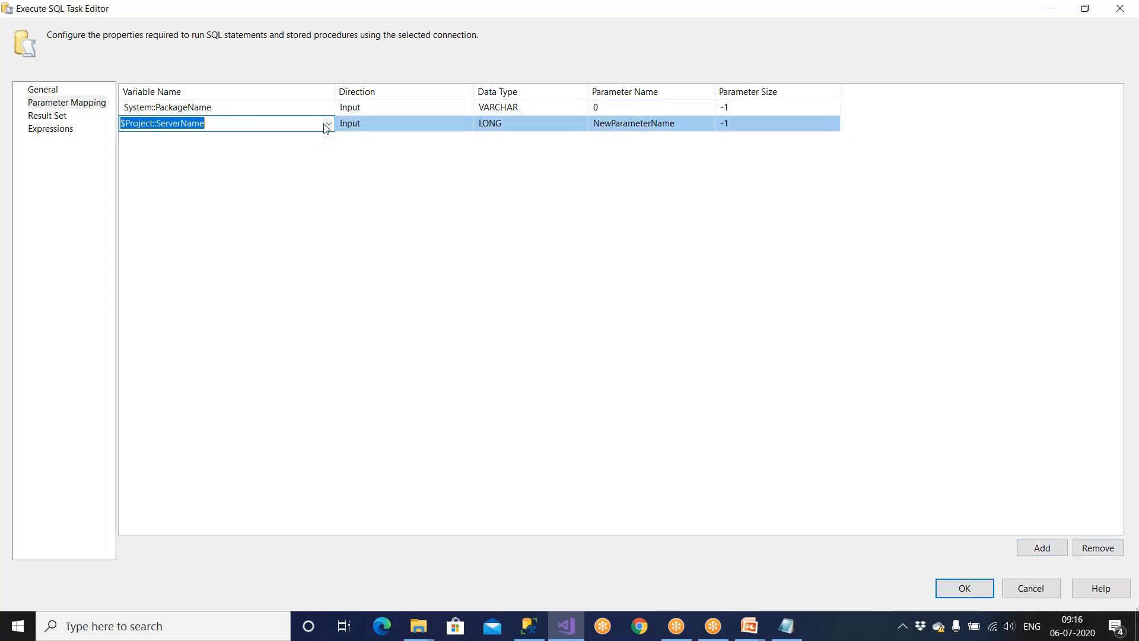
click(328, 122)
drag(327, 158, 331, 234)
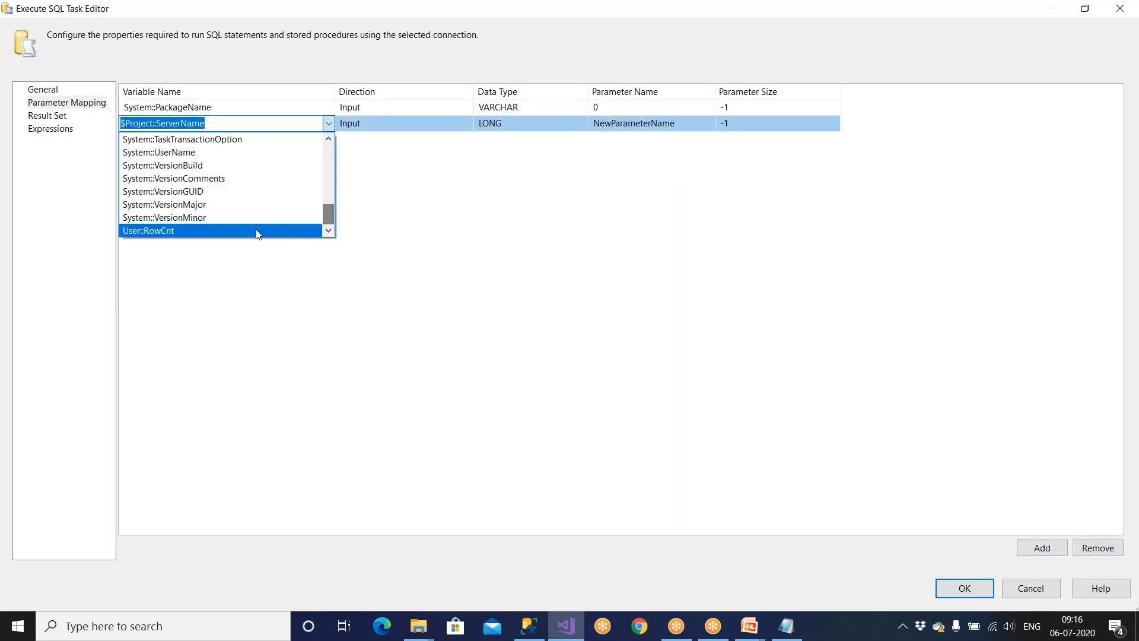
click(235, 230)
Give the RowCnt parameter type LONG, name 1 and size -1, then save the mappings.
click(516, 123)
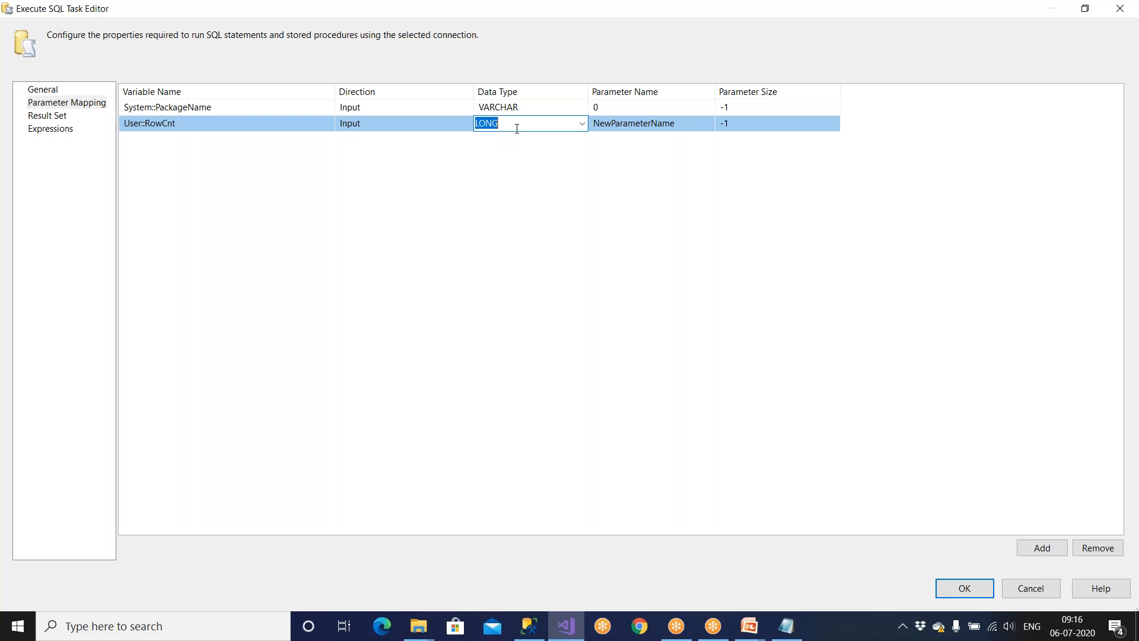
click(582, 124)
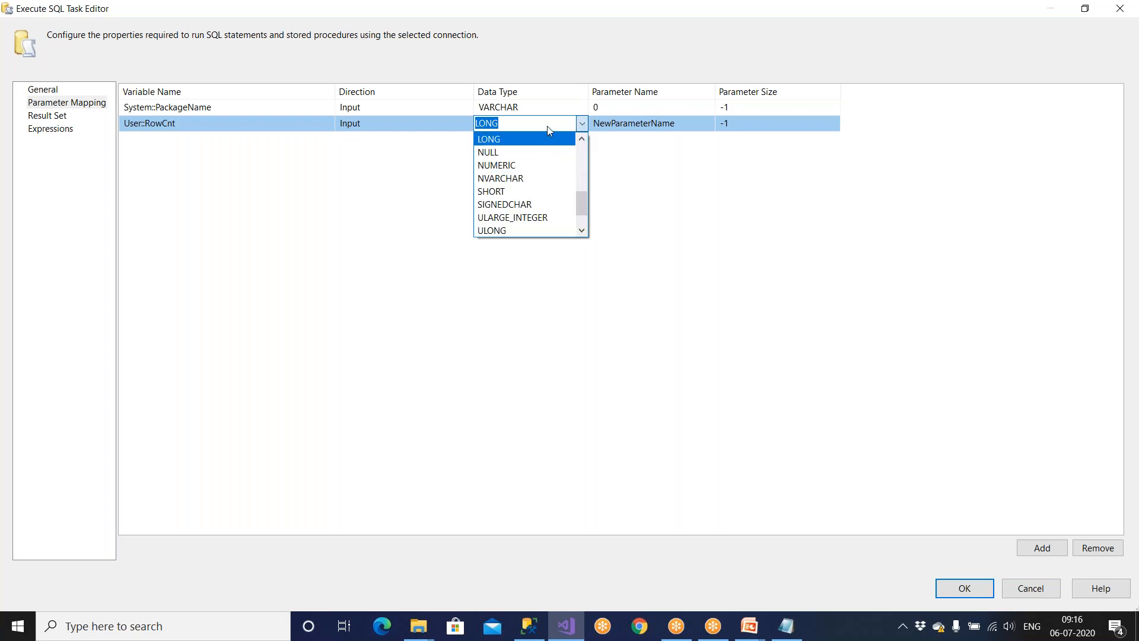
click(615, 126)
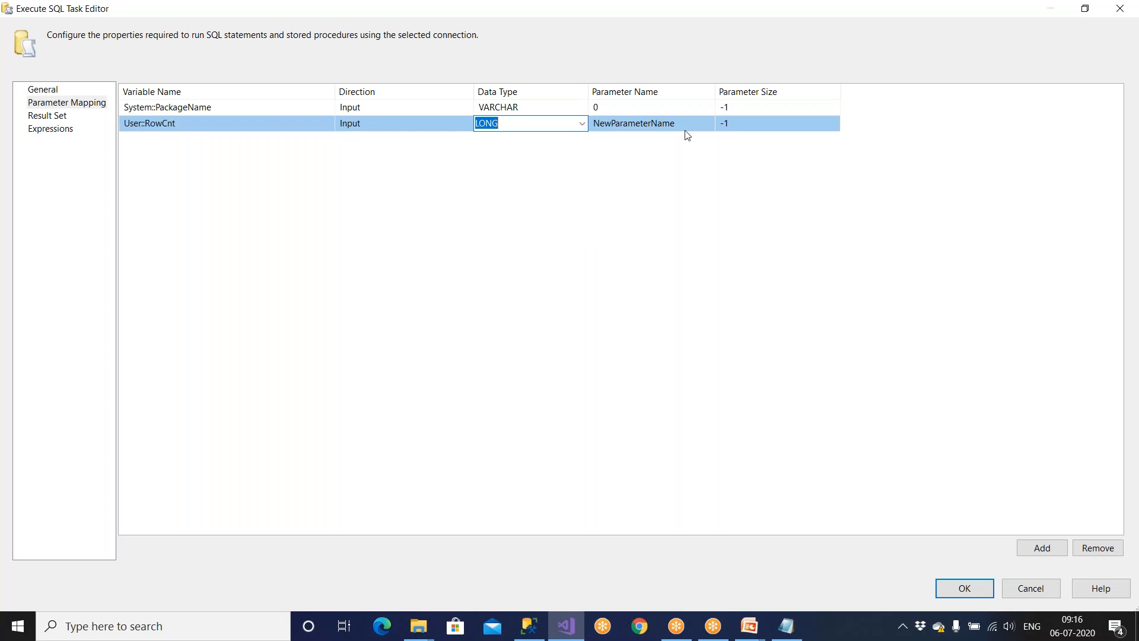
click(621, 126)
text(1)
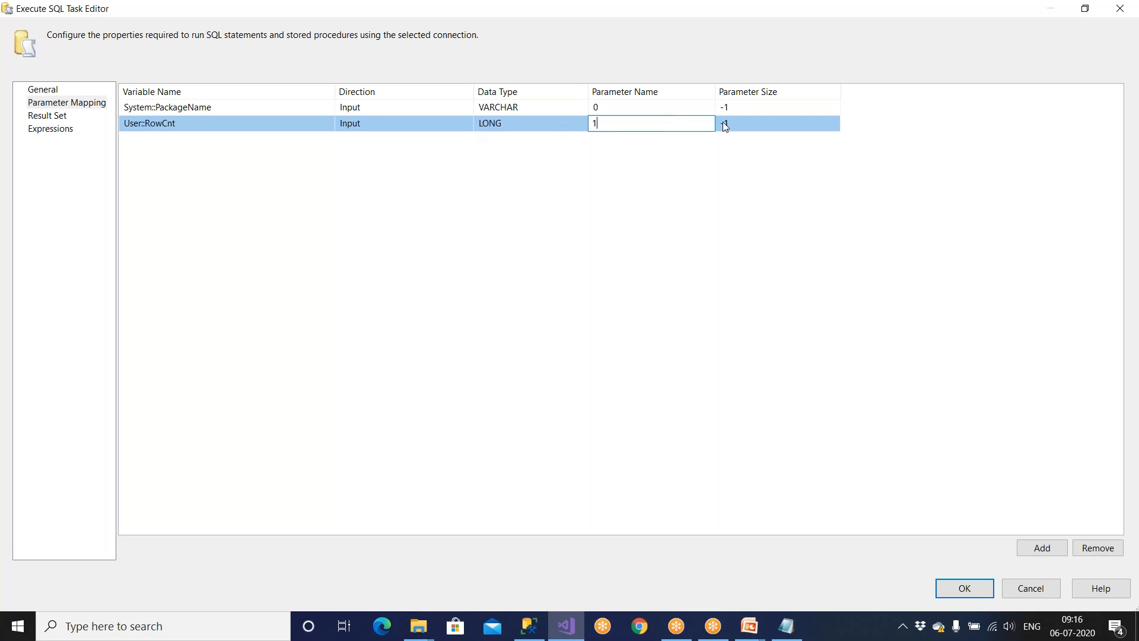
click(754, 128)
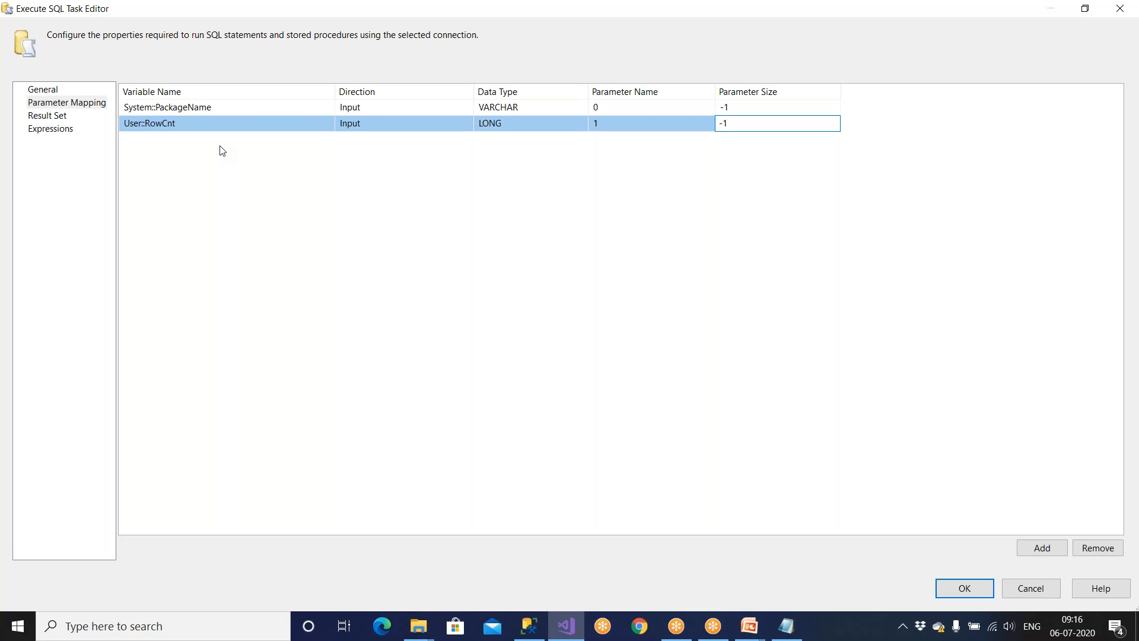
drag(732, 122, 696, 122)
click(754, 125)
drag(748, 126, 717, 124)
click(700, 213)
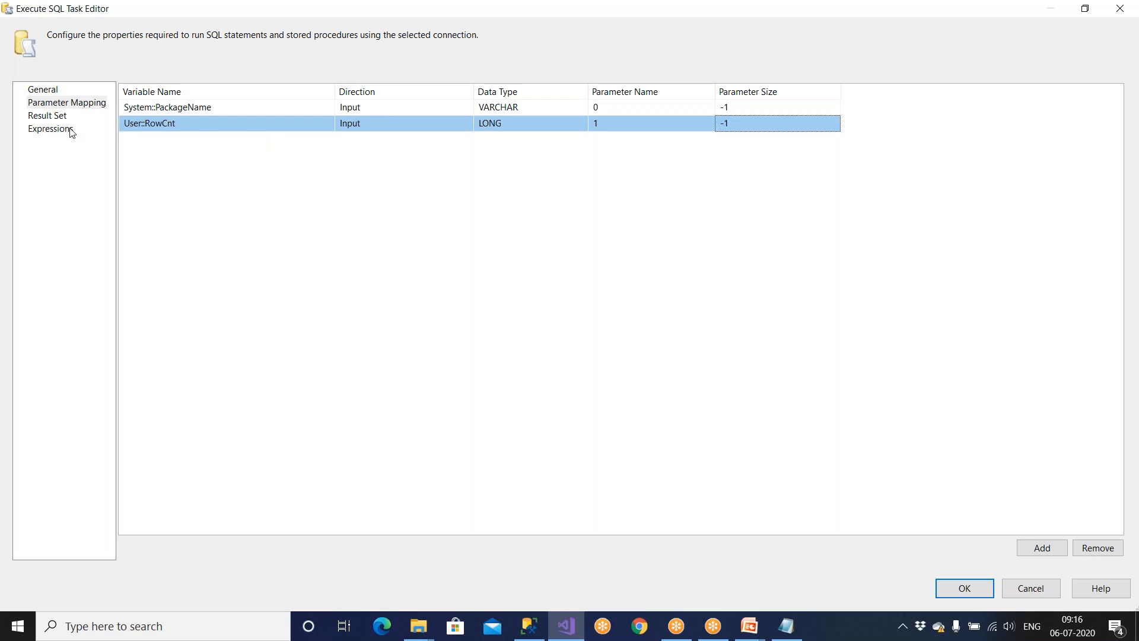
click(950, 587)
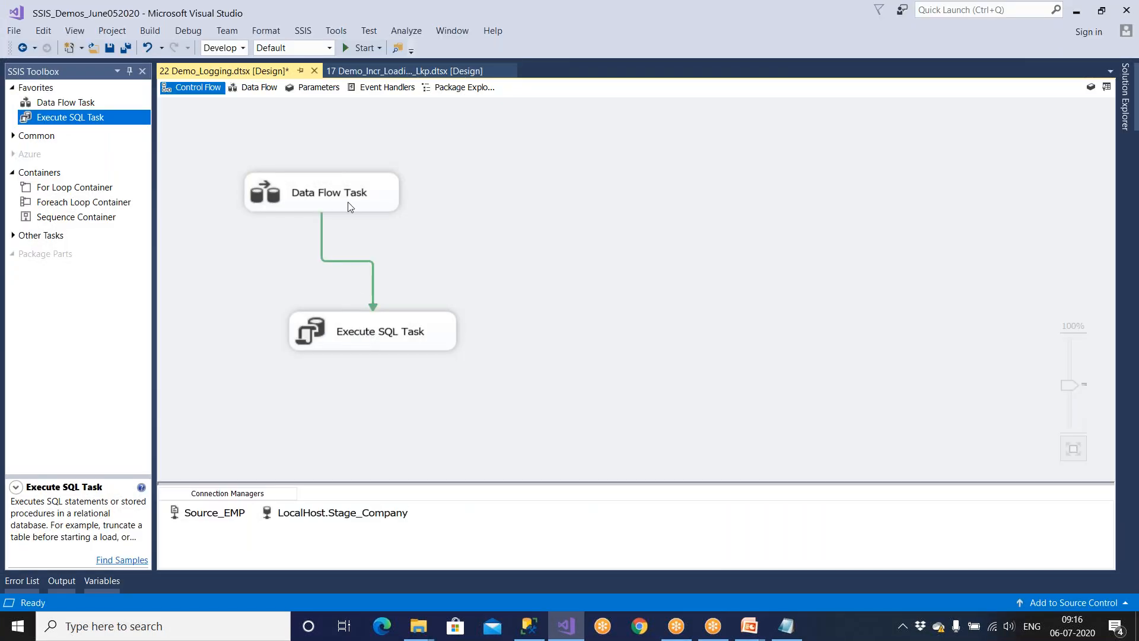
double_click(348, 204)
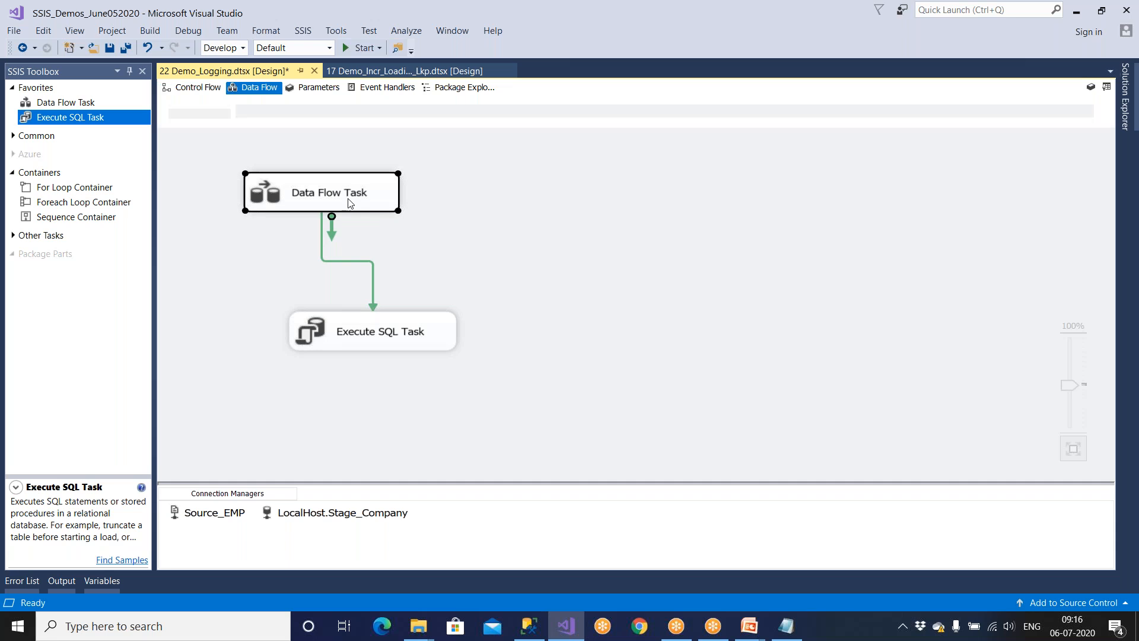
In SSMS, add blank lines below the SSIS_Logs query, undoing an accidental paste.
click(579, 420)
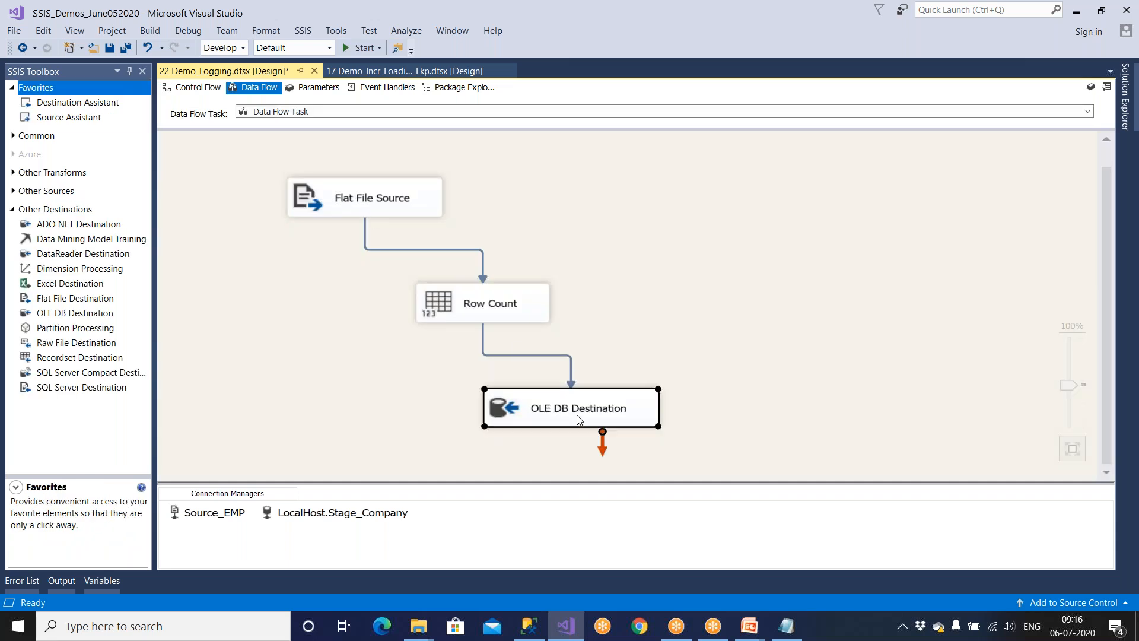
click(529, 626)
click(560, 365)
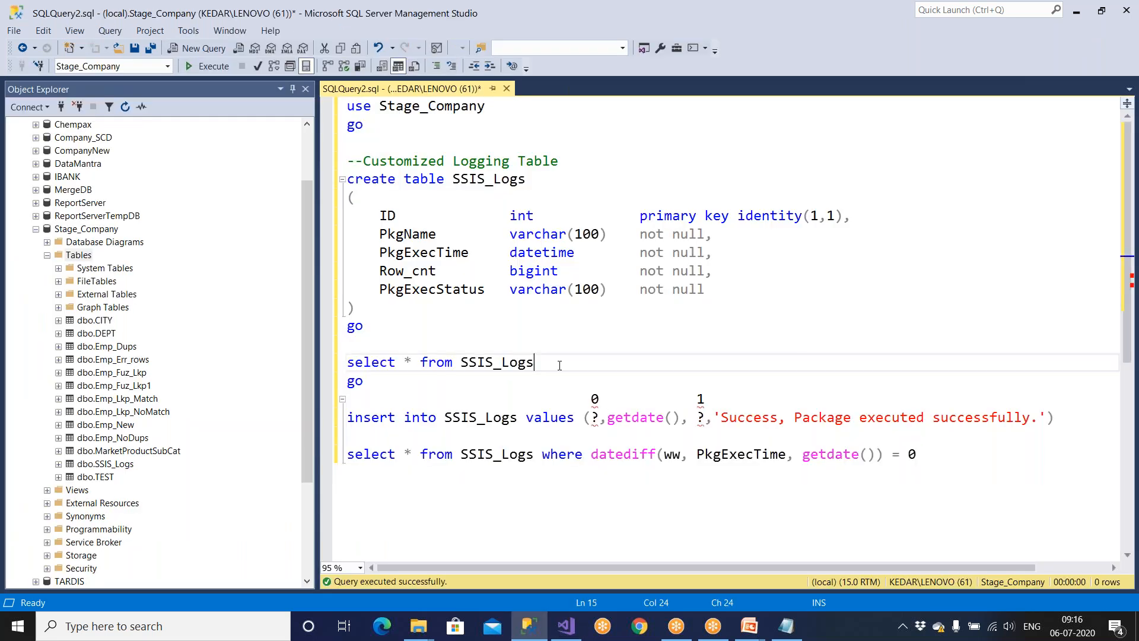
key(Down)
key(Down)
key(Return)
key(Return)
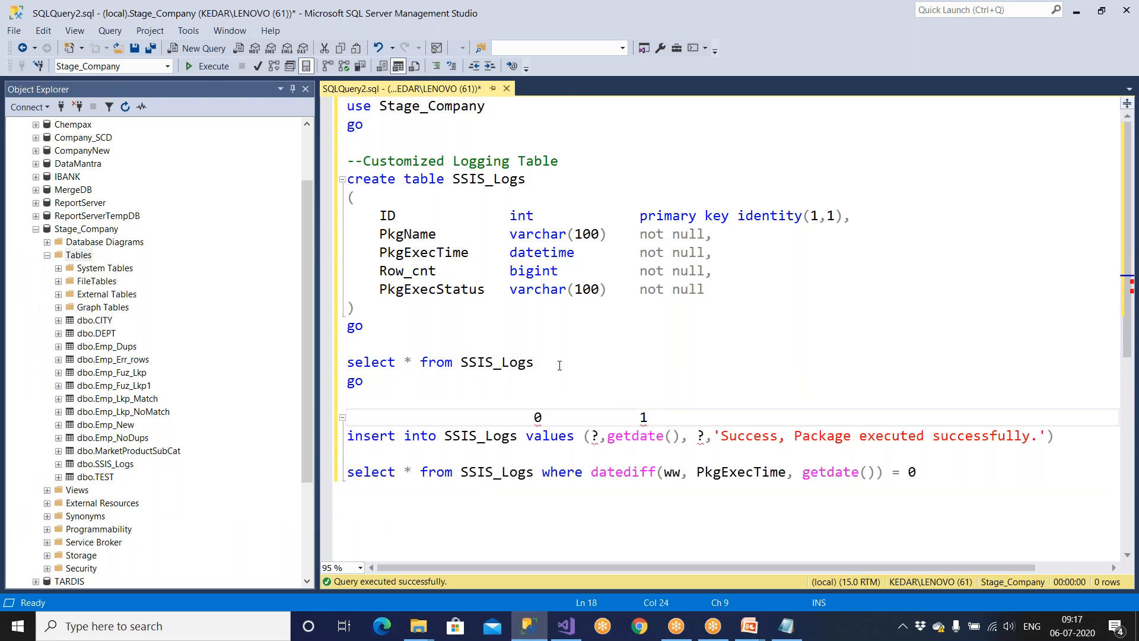
text(insert into SSIS_Logs values (?,getdate(), ?,'Success, Package executed successfully.'))
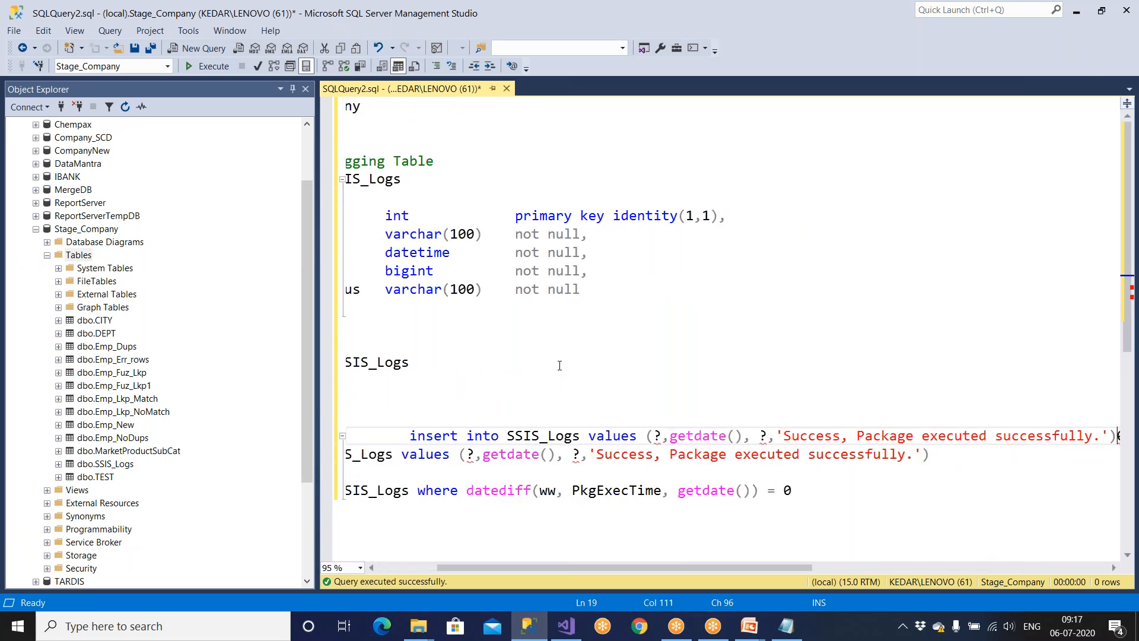
key(ctrl+z)
key(ctrl+z)
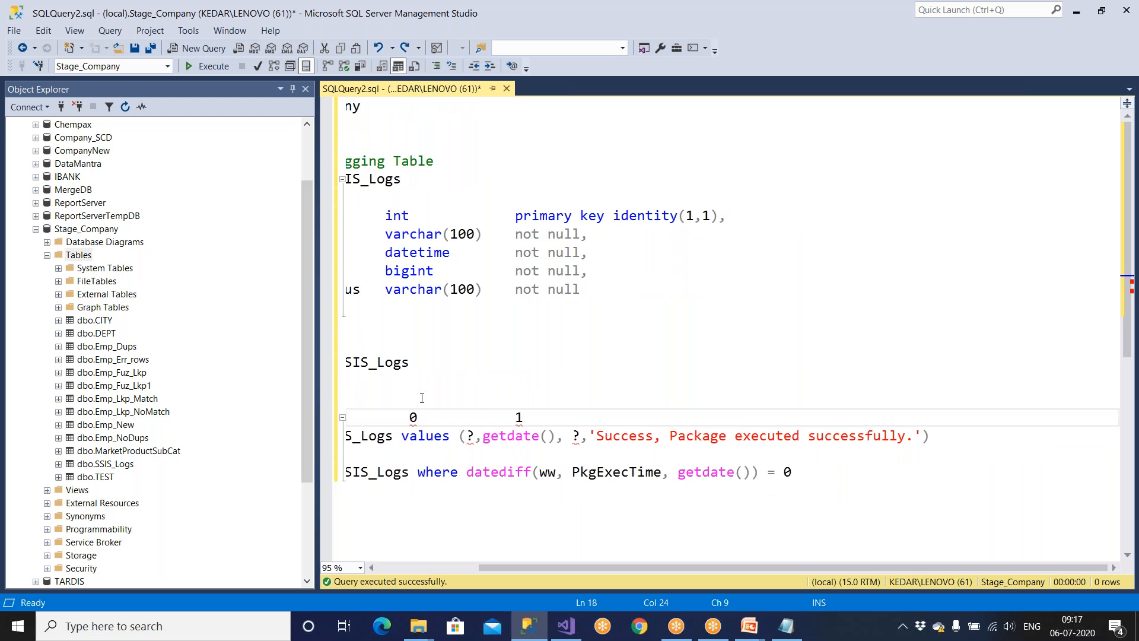
Tidy the blank lines and start a 'select * from' statement at the script's end.
click(391, 568)
click(394, 394)
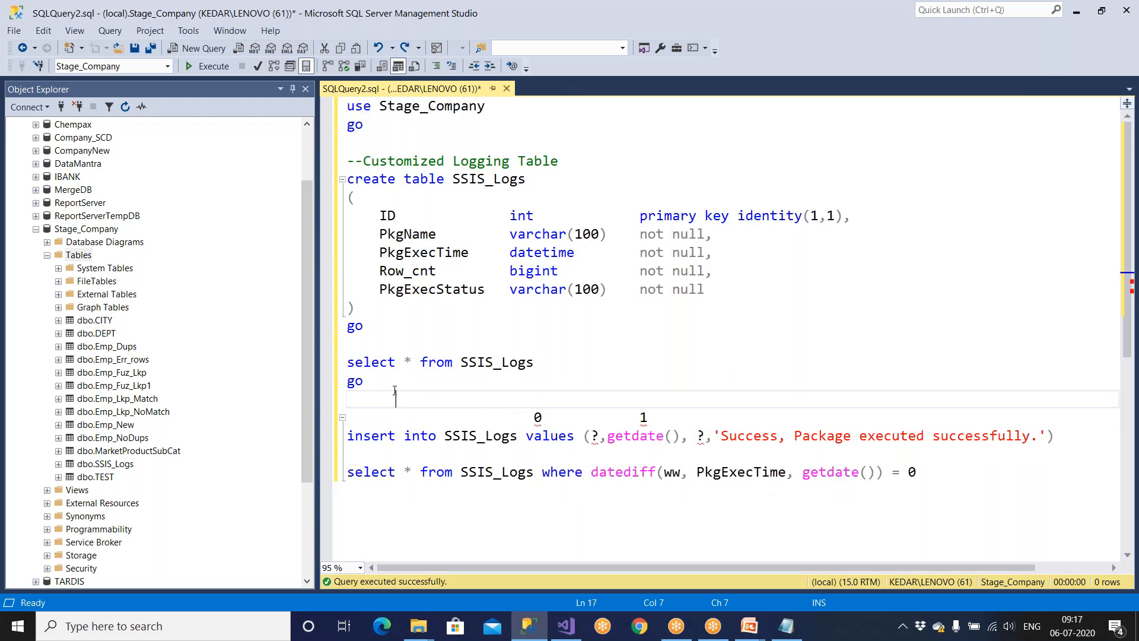
key(Return)
key(BackSpace)
key(BackSpace)
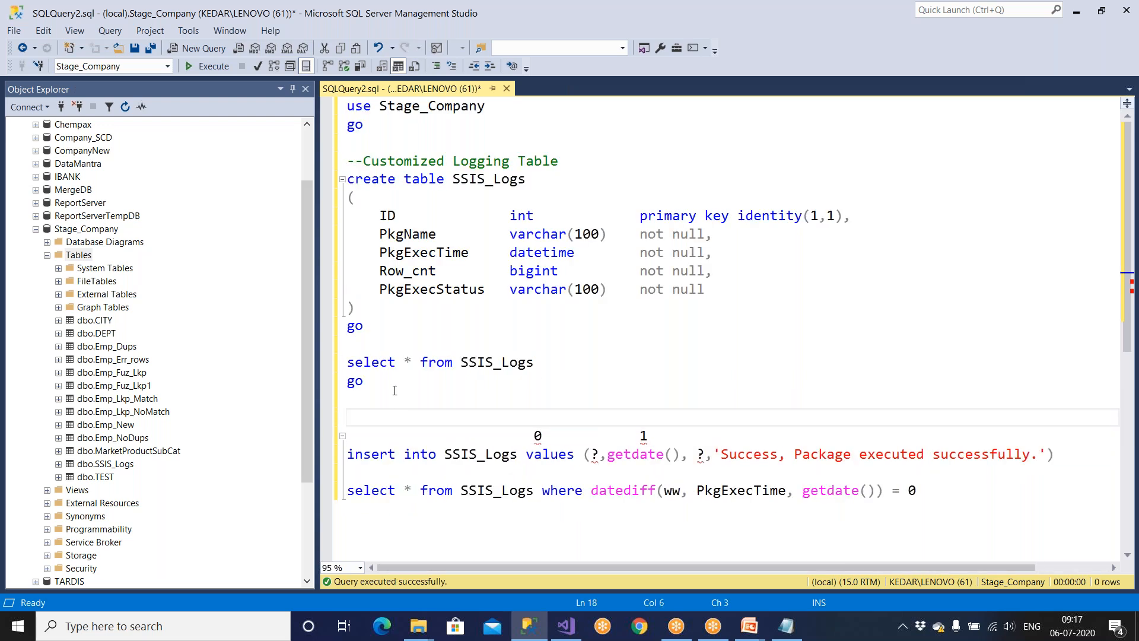
key(BackSpace)
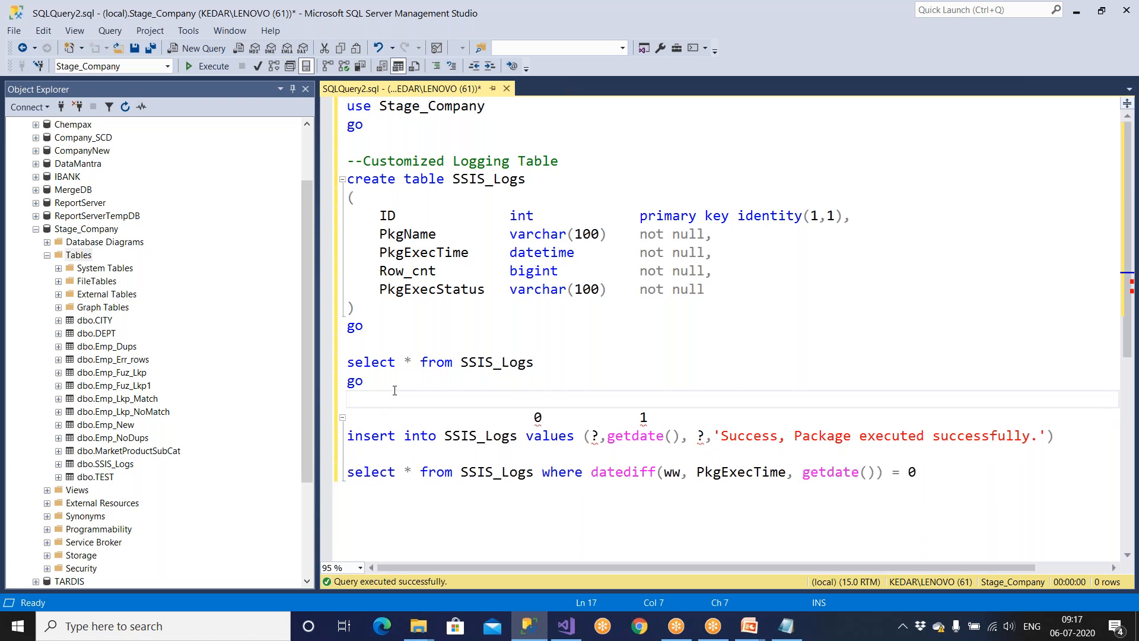
drag(395, 392, 364, 381)
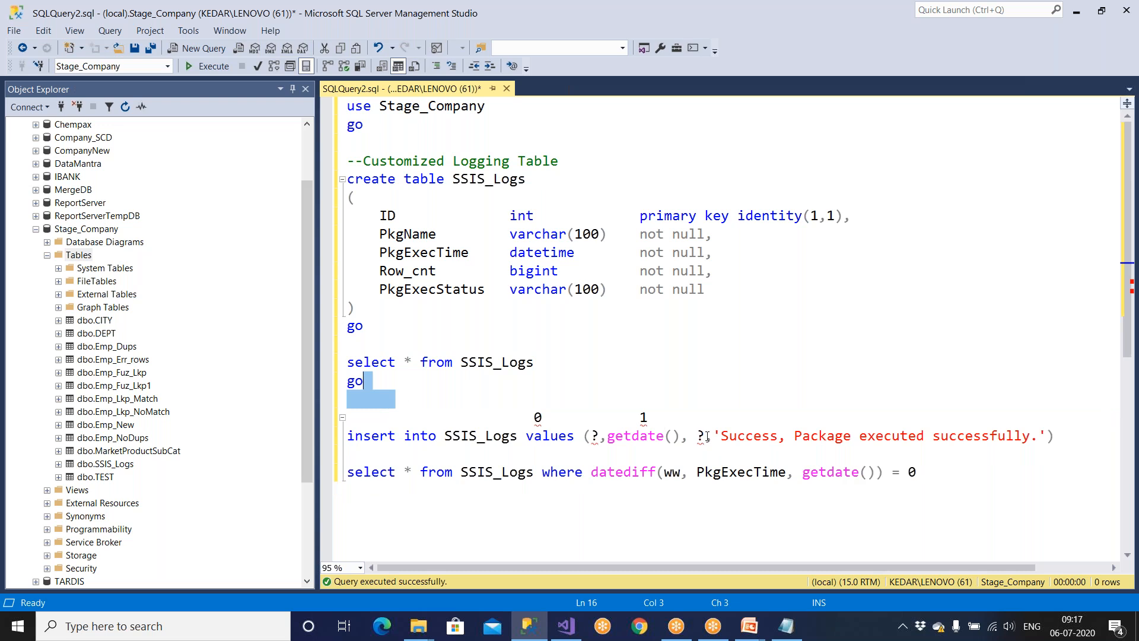
click(938, 486)
key(Return)
key(Return)
key(Return)
text(s)
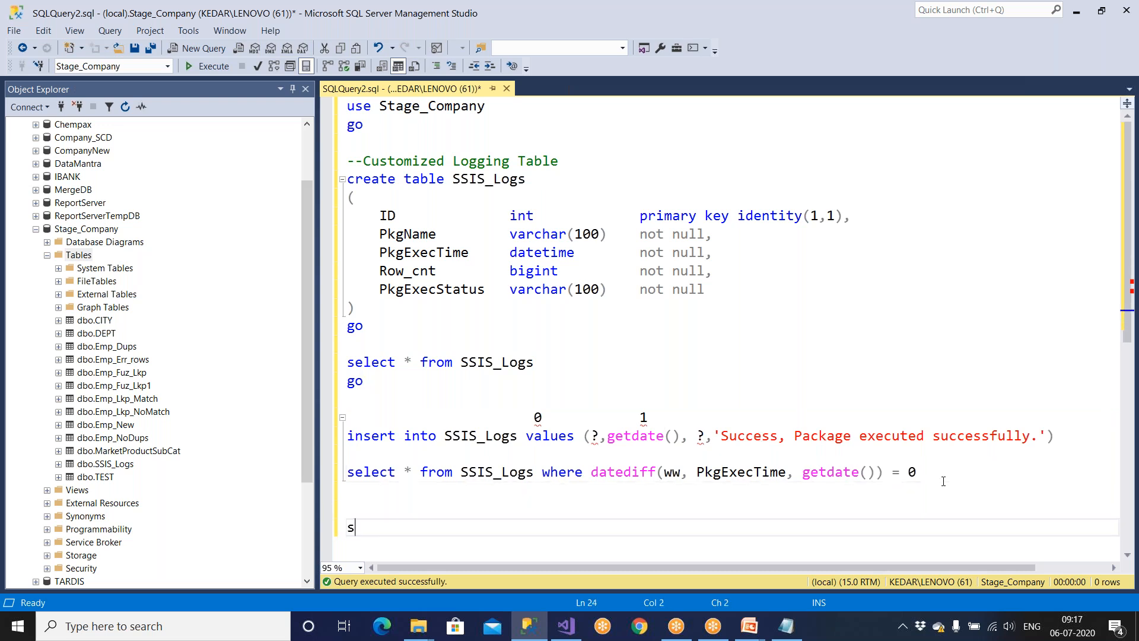
text(elect * from)
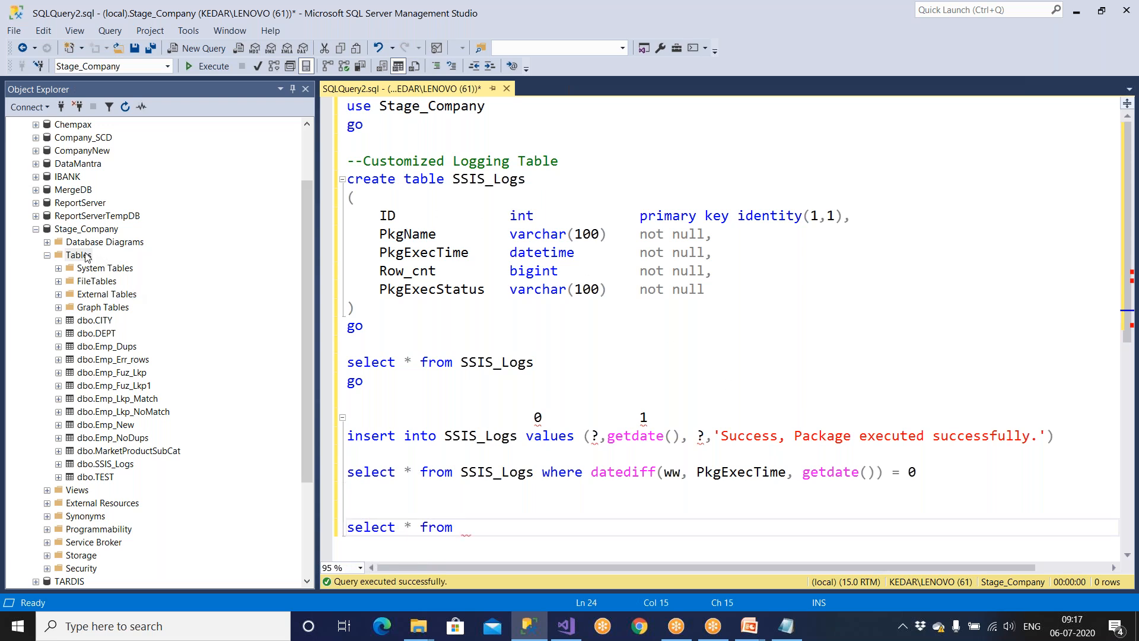
Refresh the Tables list and drag Emp_New_Dest in to complete the query.
click(83, 255)
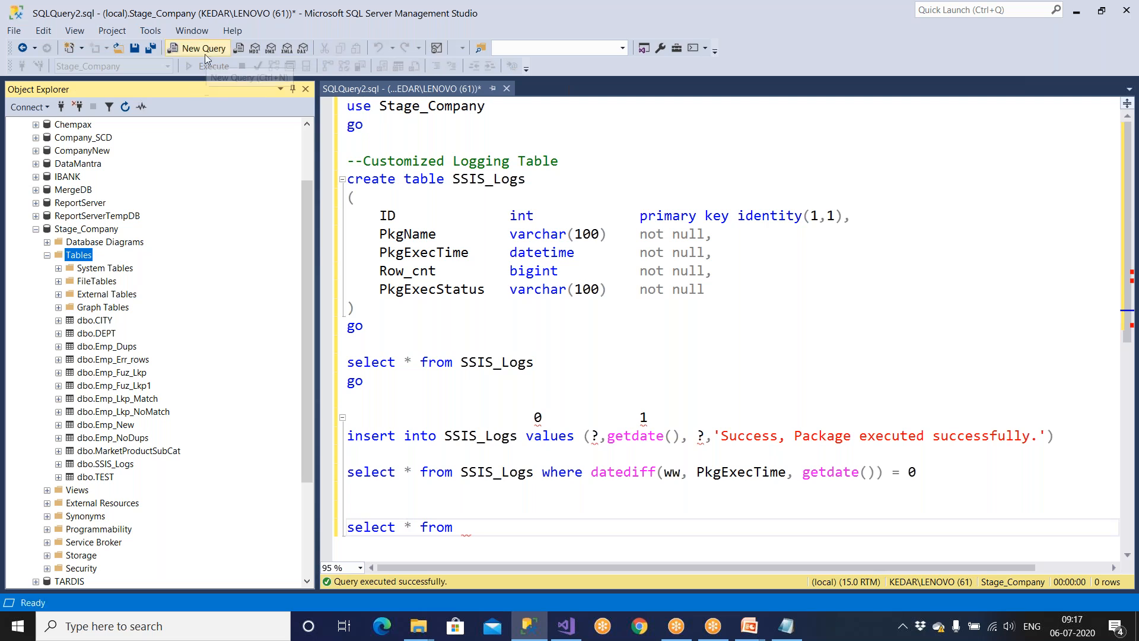
click(125, 106)
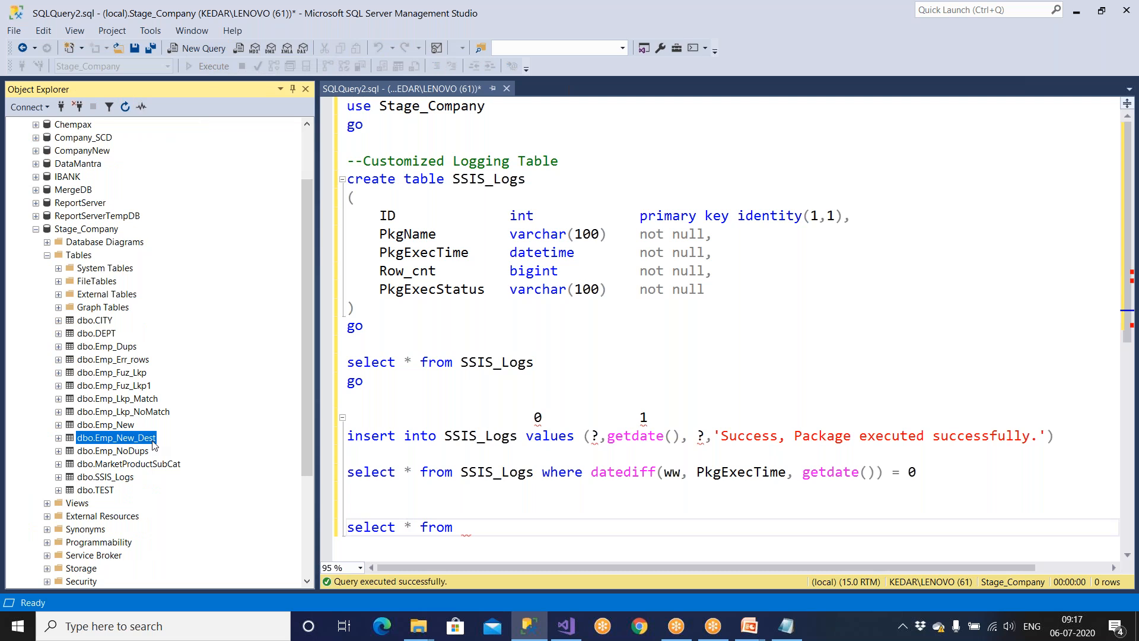
click(488, 533)
drag(116, 438, 469, 527)
drag(623, 527, 300, 523)
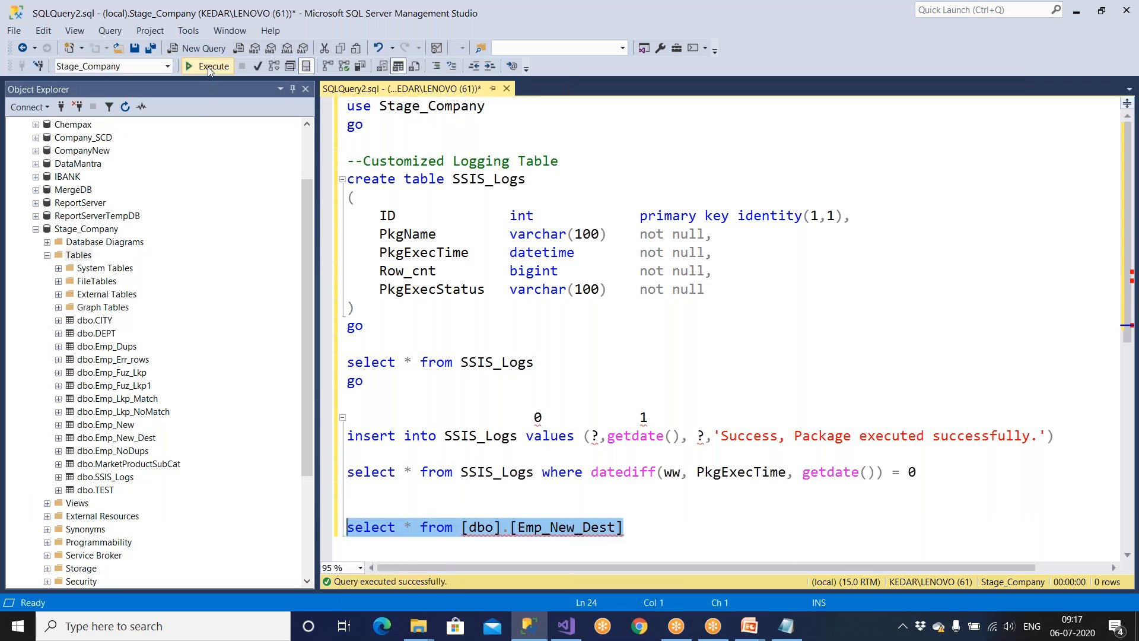
Run the Emp_New_Dest and SSIS_Logs queries, then save the package in Visual Studio.
click(208, 66)
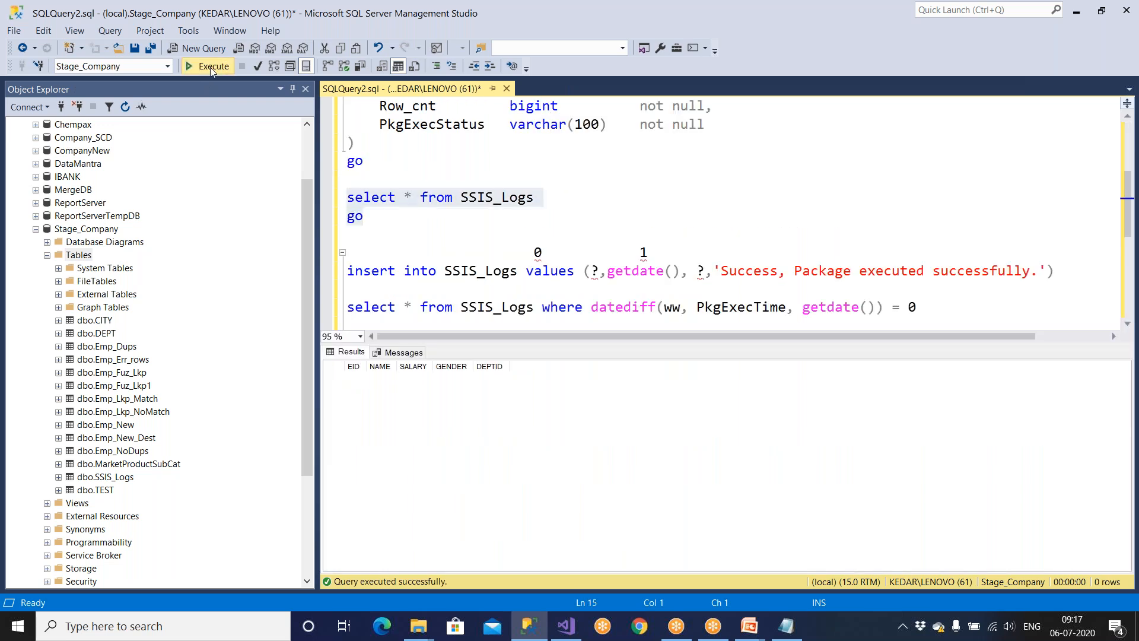
click(210, 66)
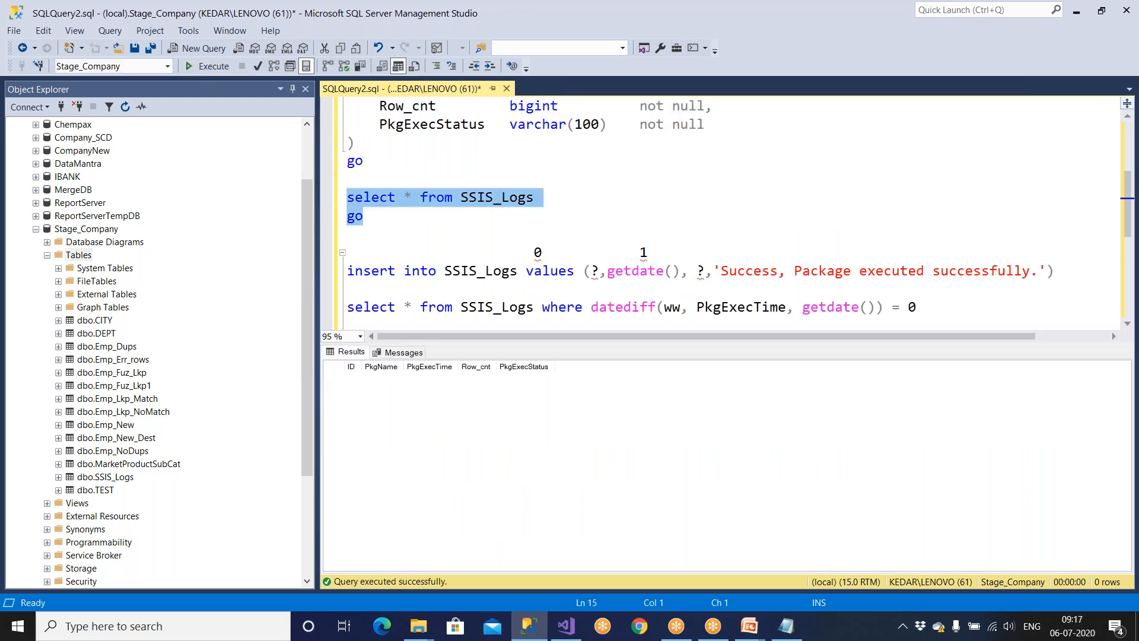
click(566, 627)
click(110, 48)
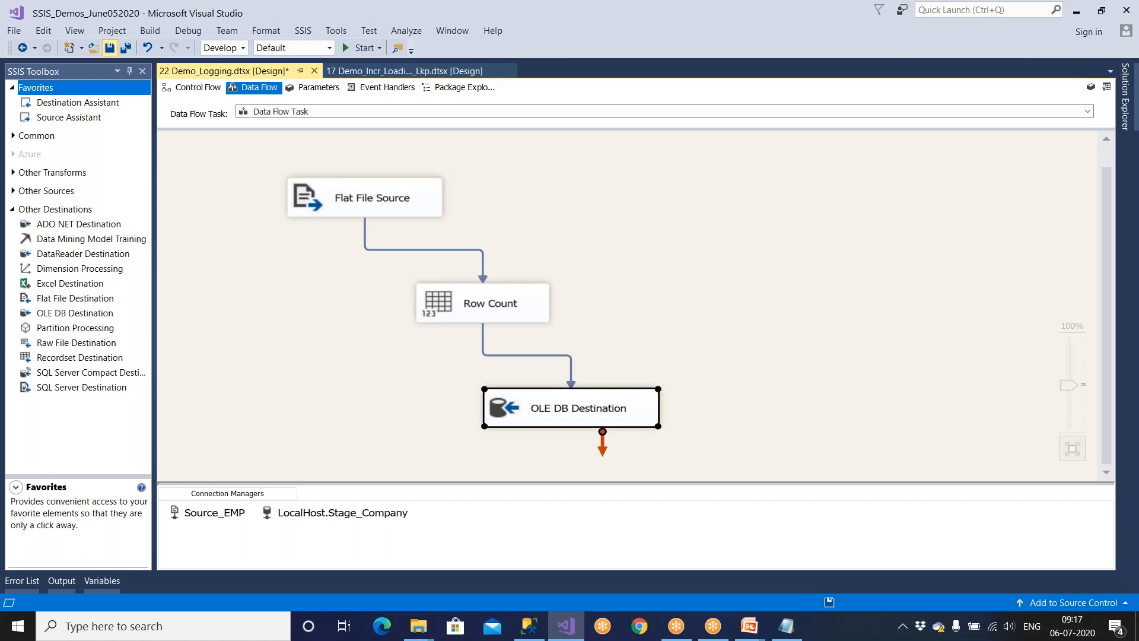
Close all other package tabs, save, and run 22 Demo_Logging.
right_click(255, 70)
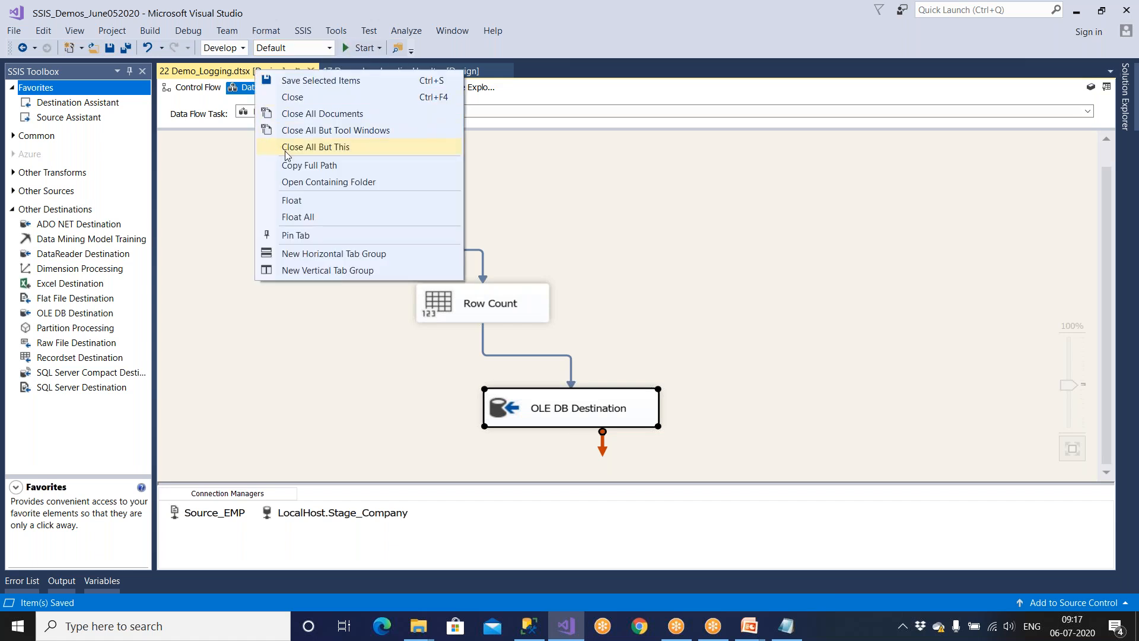
click(285, 147)
click(109, 48)
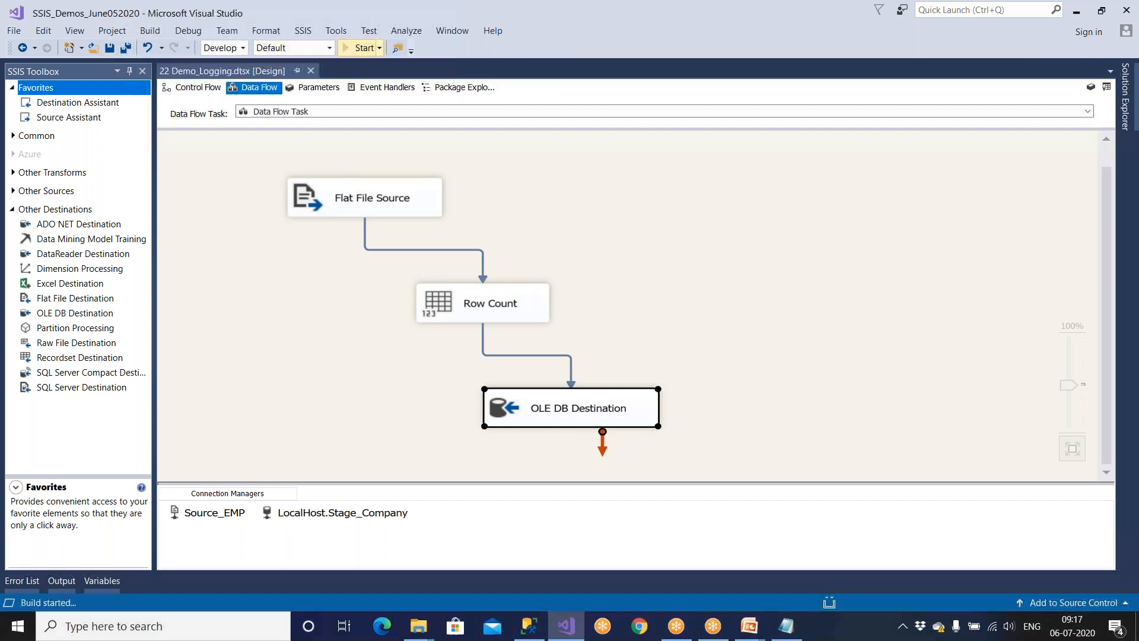
click(359, 48)
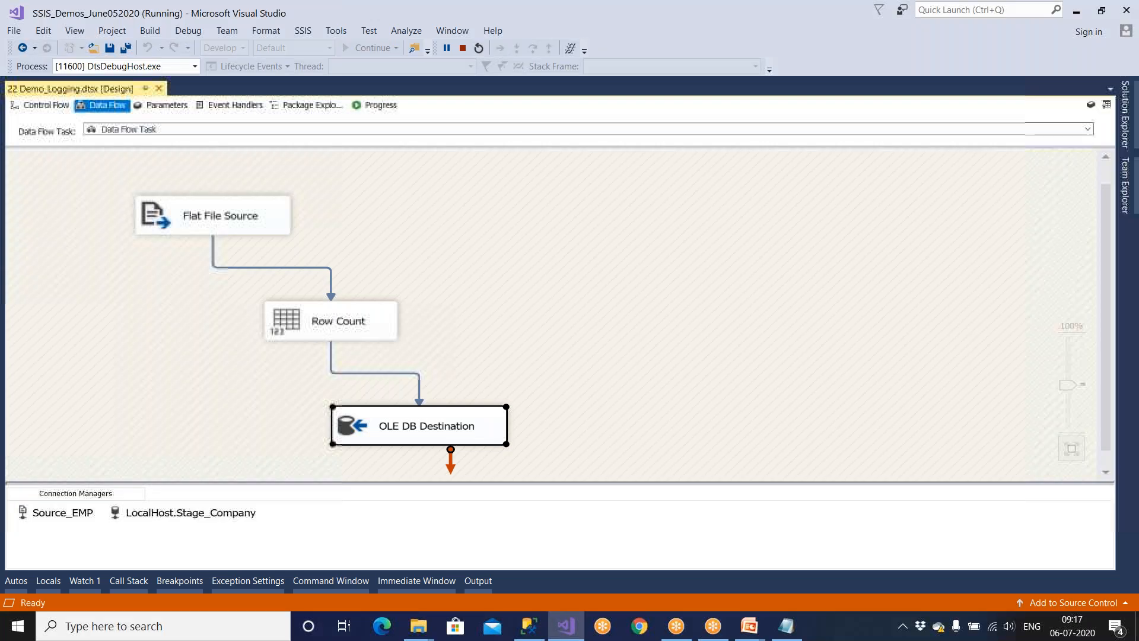
Stop debugging and return to the Control Flow with the Execute SQL Task selected.
click(27, 111)
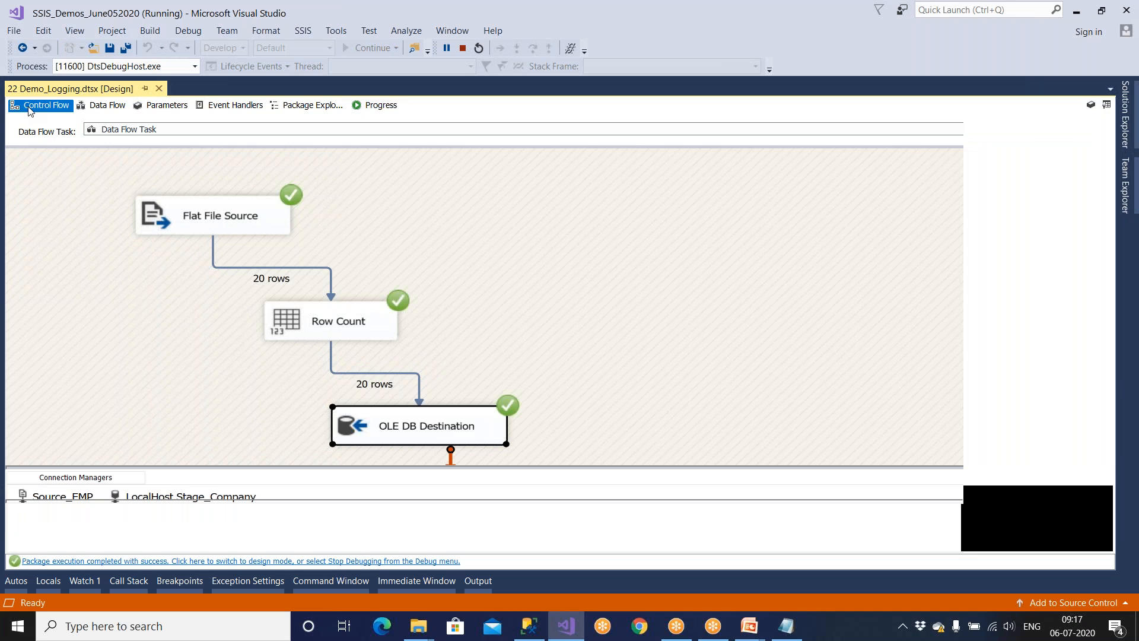
click(222, 350)
key(shift+F5)
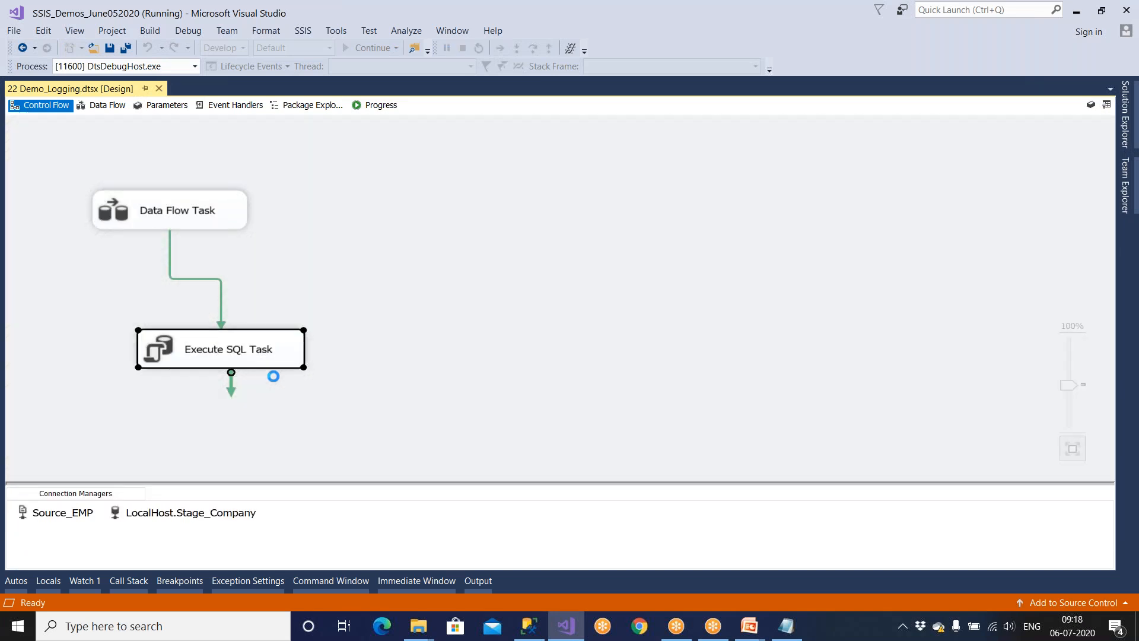
click(379, 331)
right_click(387, 340)
click(419, 405)
click(388, 340)
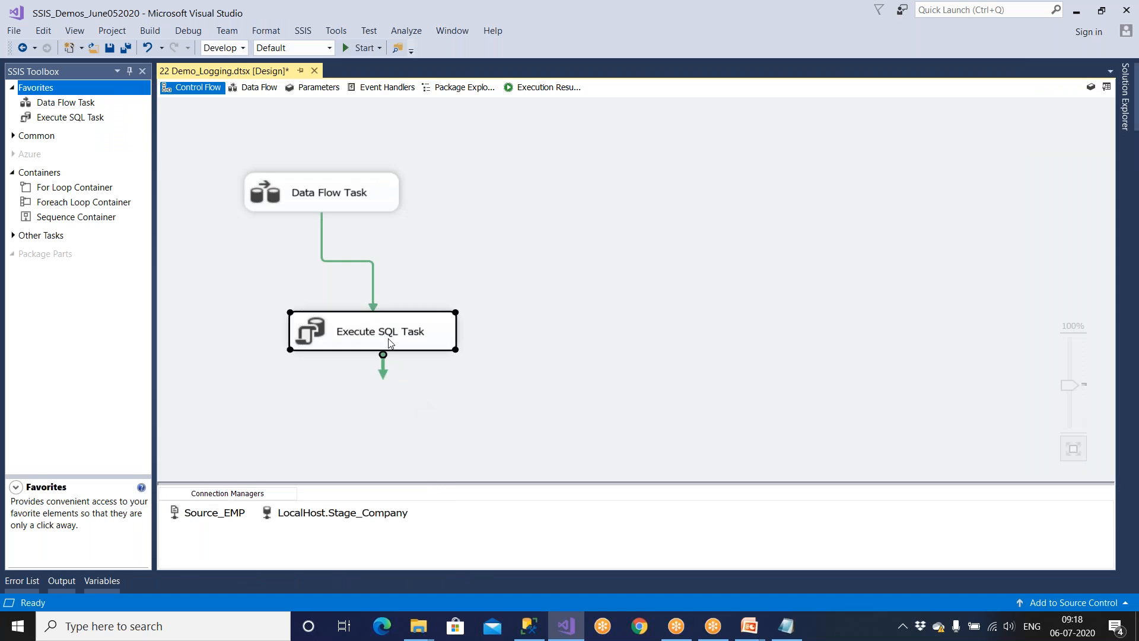
Rename the Execute SQL Task to 'Logging'.
click(388, 343)
text(Logging)
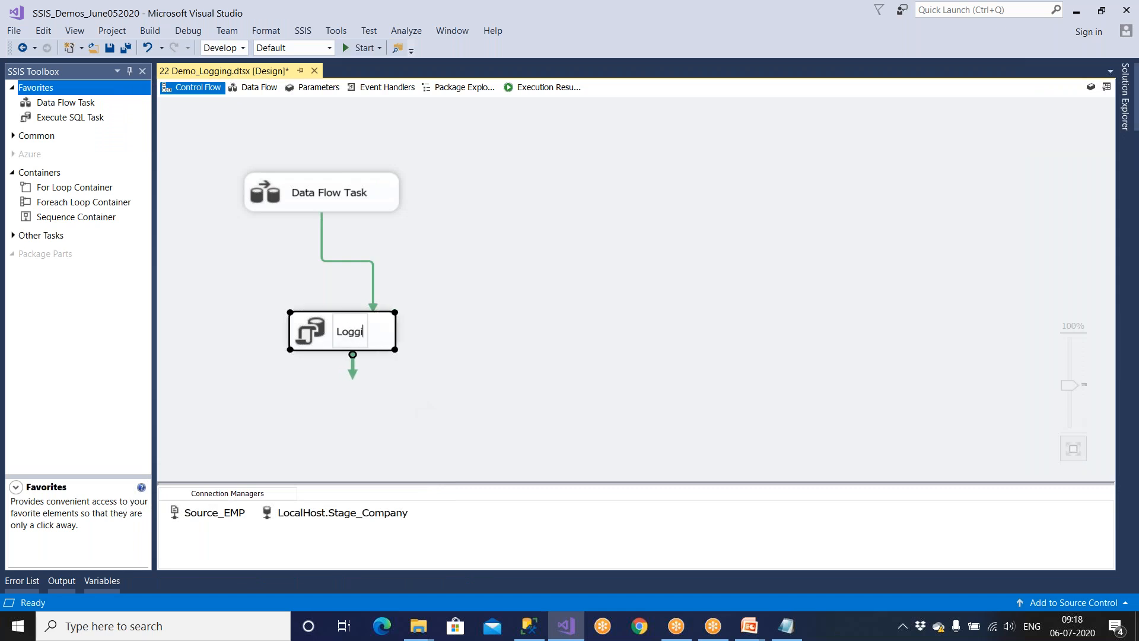
click(481, 318)
Rename the Data Flow Task to 'DF - Loading' and rerun the SSIS_Logs query in SSMS.
click(374, 204)
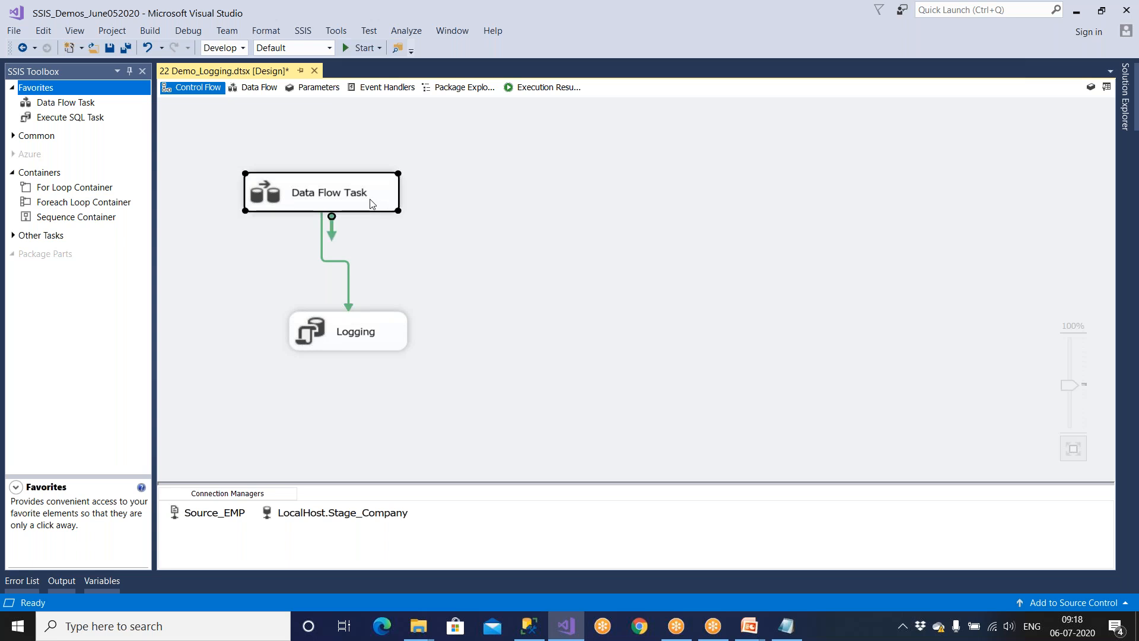
click(335, 200)
text(DF -  Loading)
click(433, 229)
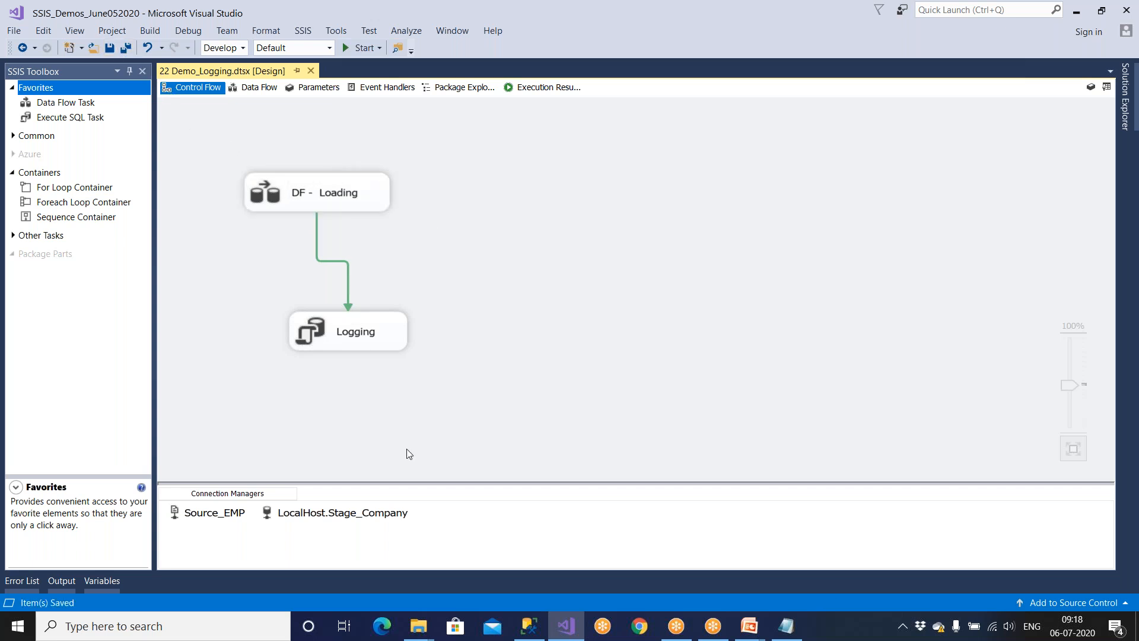
click(529, 626)
click(205, 66)
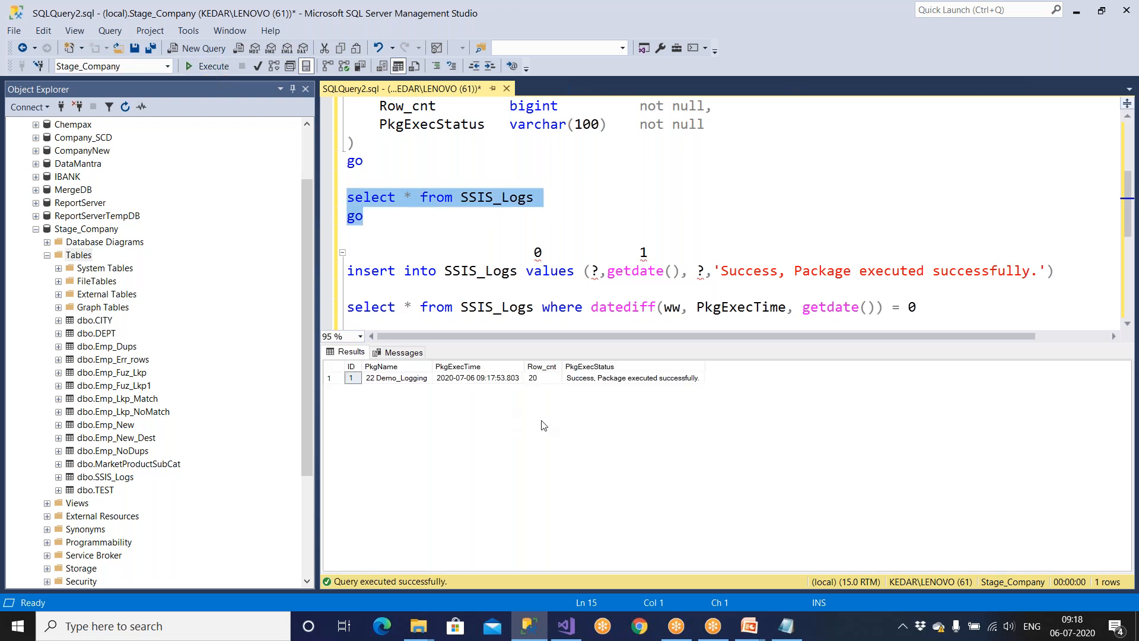
Inspect the logged status, Row_cnt 20 and execution time, and copy the package name 22 Demo_Logging.
click(600, 381)
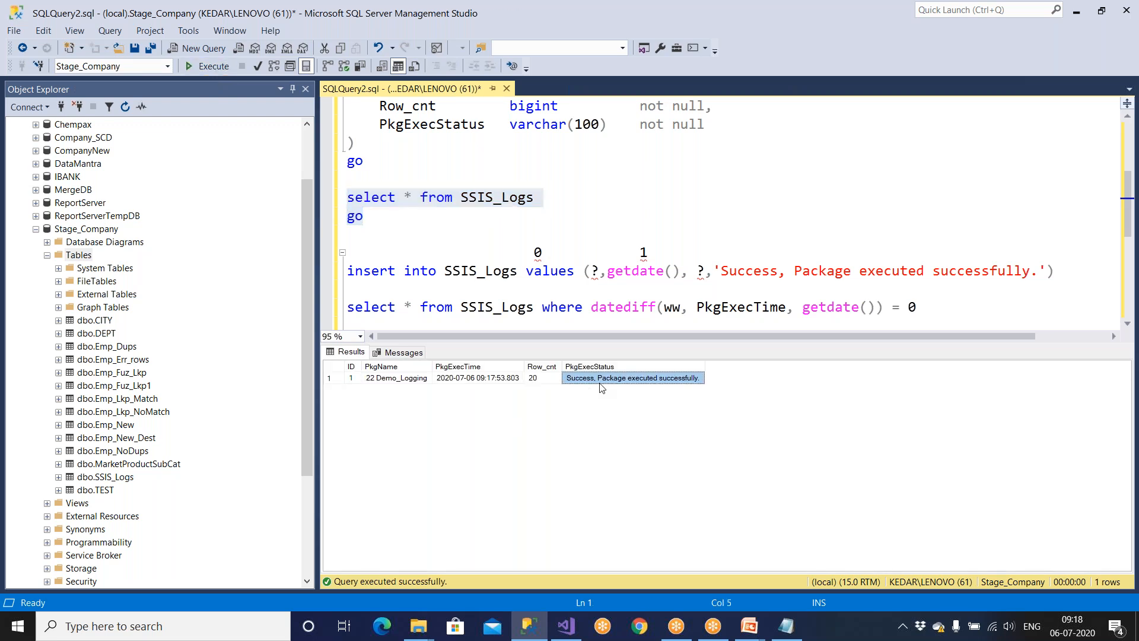
click(544, 385)
click(506, 386)
click(414, 386)
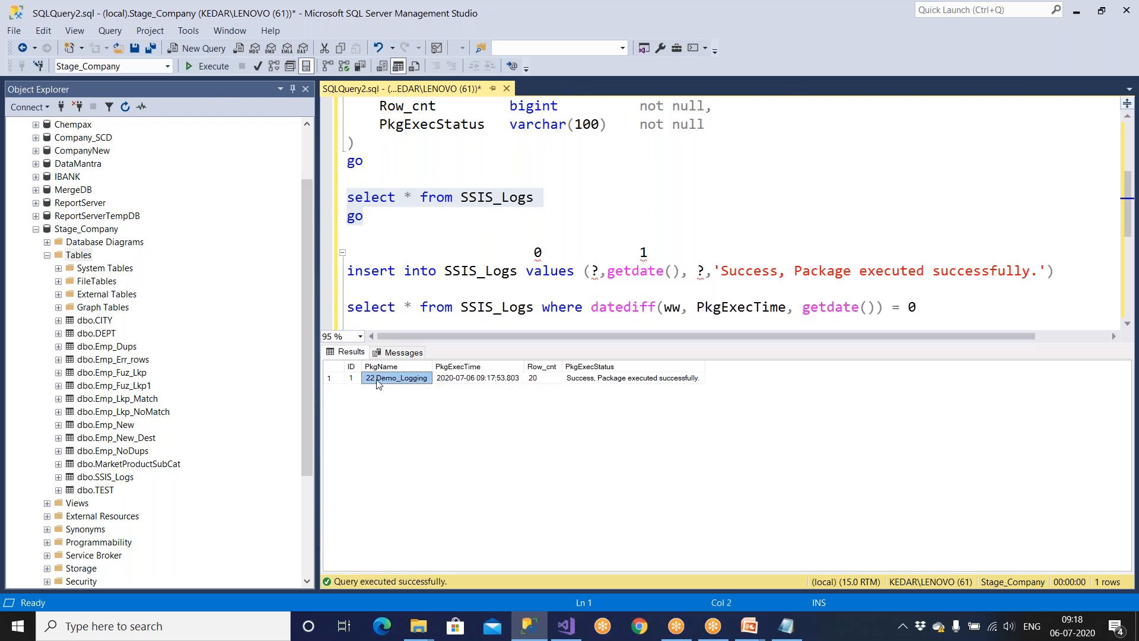
right_click(378, 385)
click(391, 390)
Paste the package name into the query script and select the pasted line.
click(381, 233)
key(Return)
key(Return)
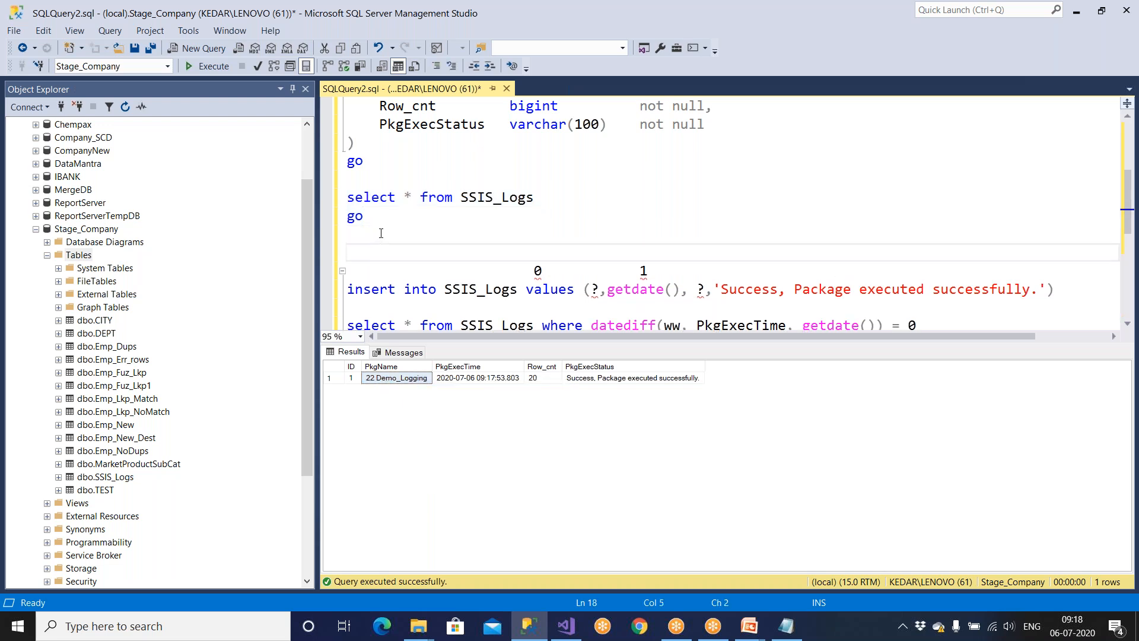
key(ctrl+v)
double_click(382, 271)
drag(381, 271, 502, 271)
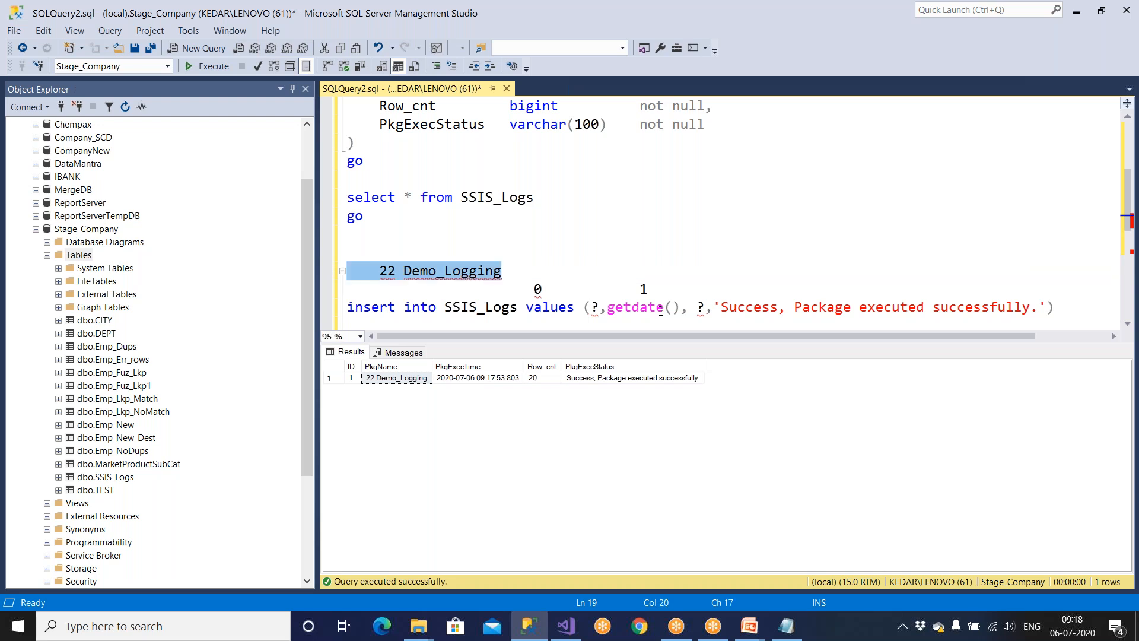
Glance at the solution files, then review execution time, row count 20 and status in SSMS.
click(567, 626)
click(1122, 92)
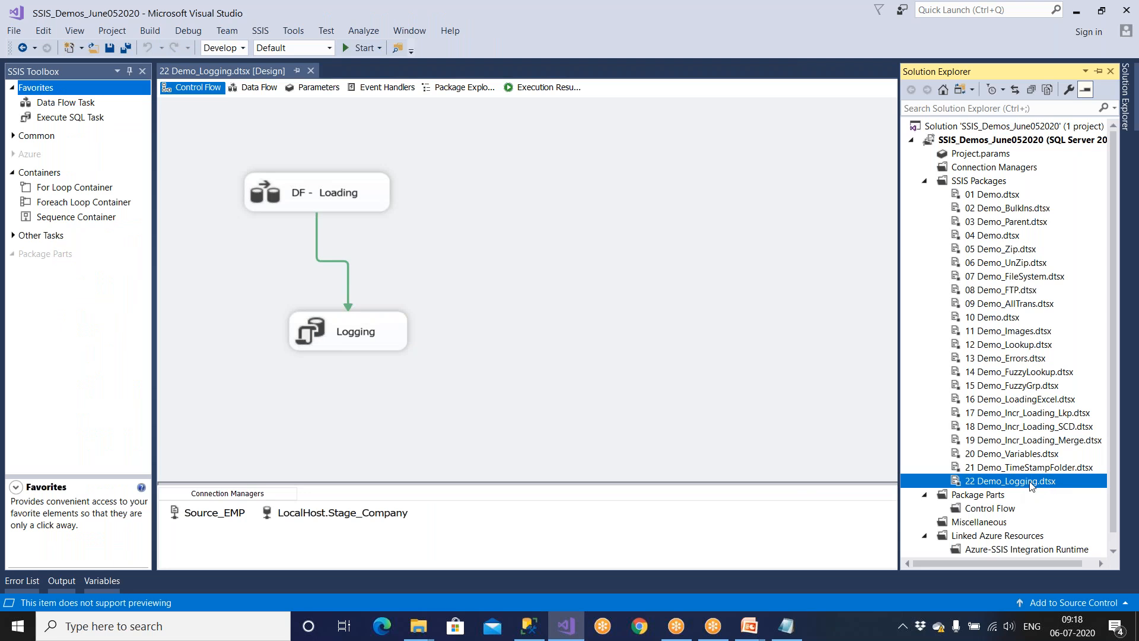
key(alt+Tab)
click(497, 382)
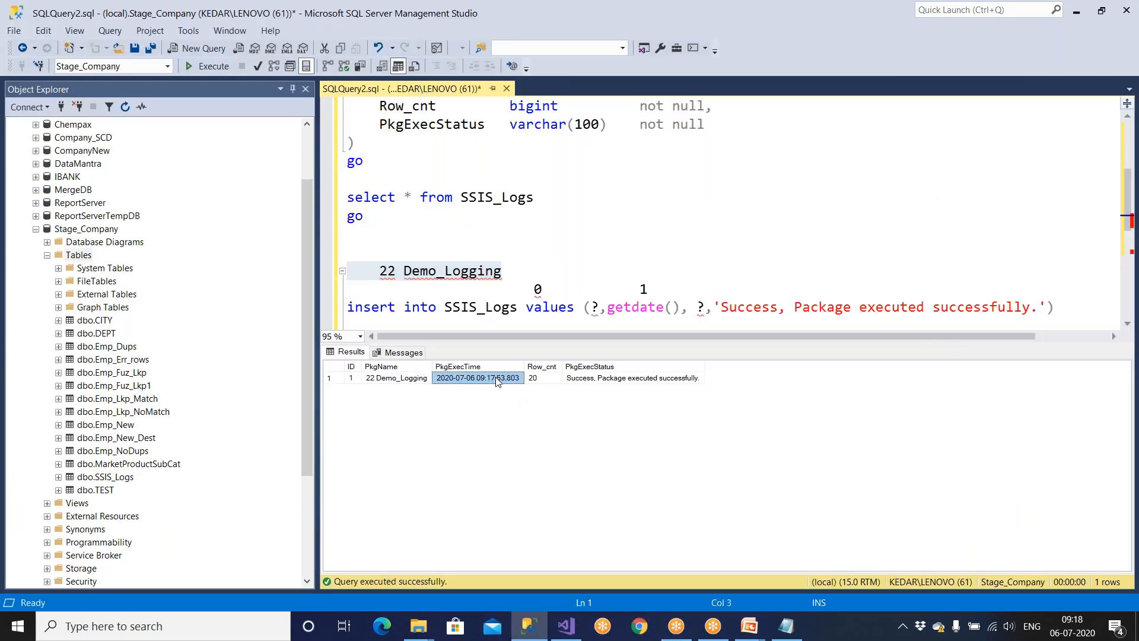
click(551, 384)
click(612, 385)
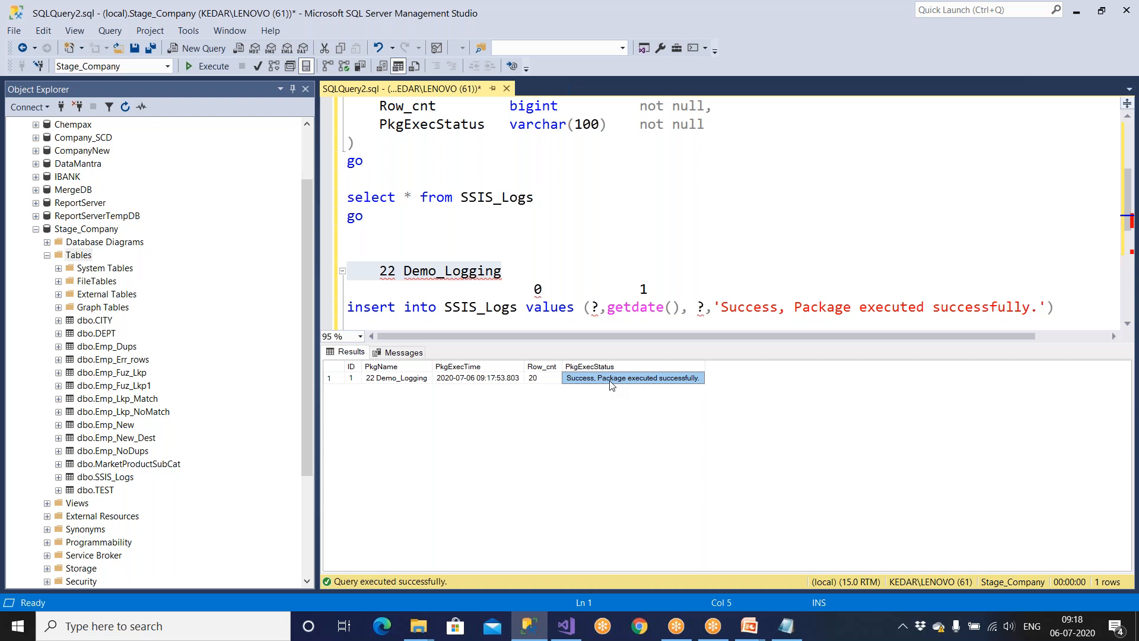
key(ctrl+r)
scroll(620, 332, down, 3)
Run the Emp_New_Dest query and inspect the loaded rows, from Padmaja down to Jack.
drag(631, 237, 258, 234)
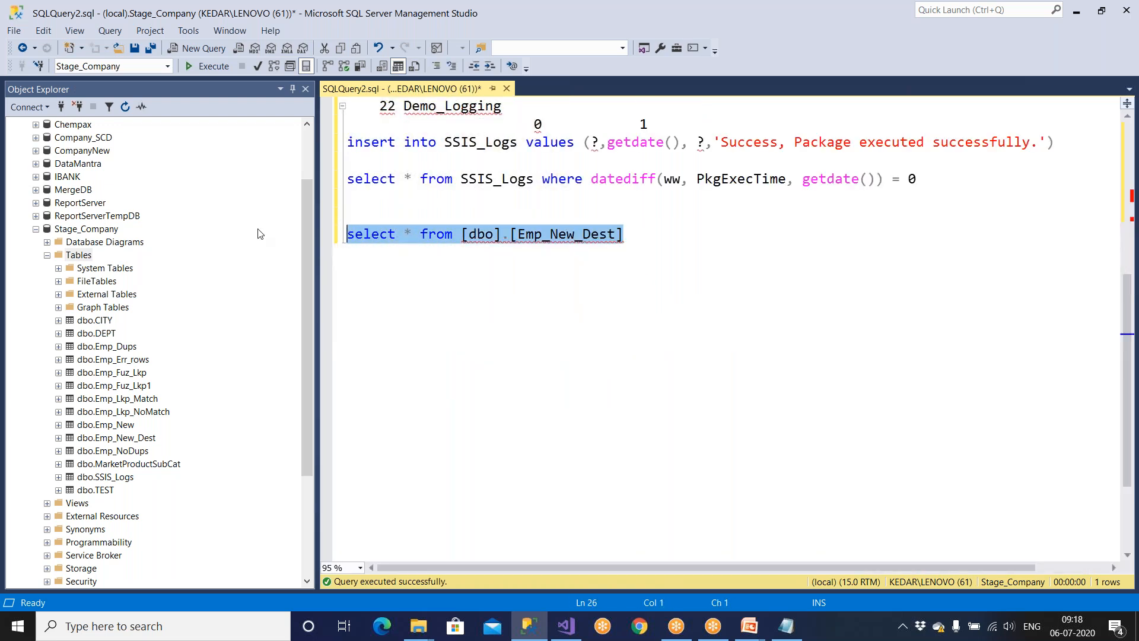
click(211, 66)
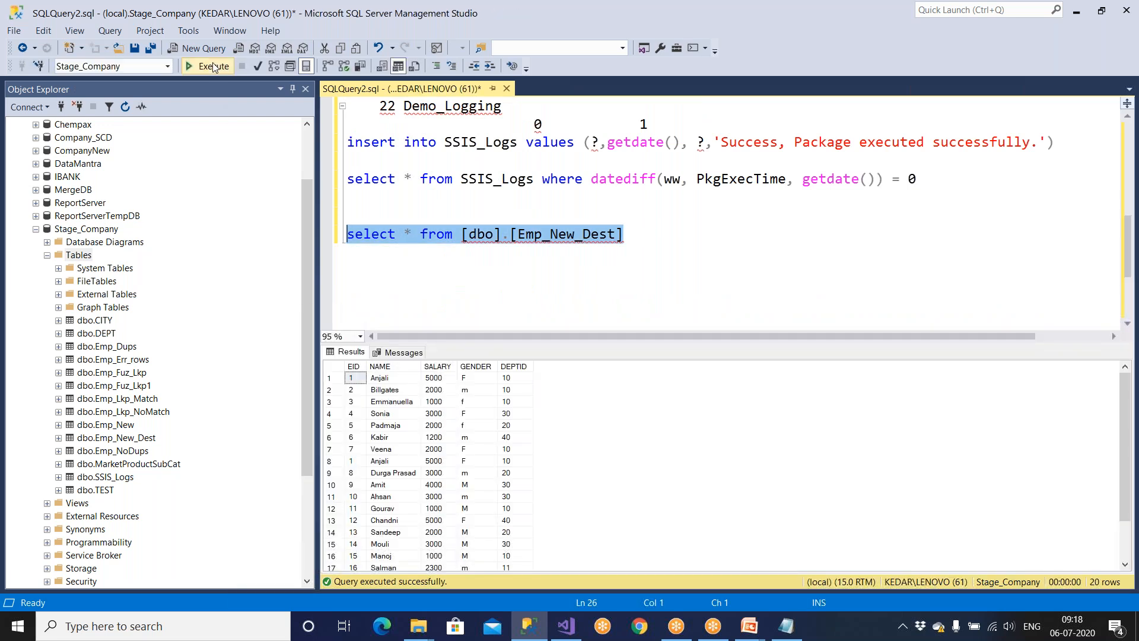
click(413, 426)
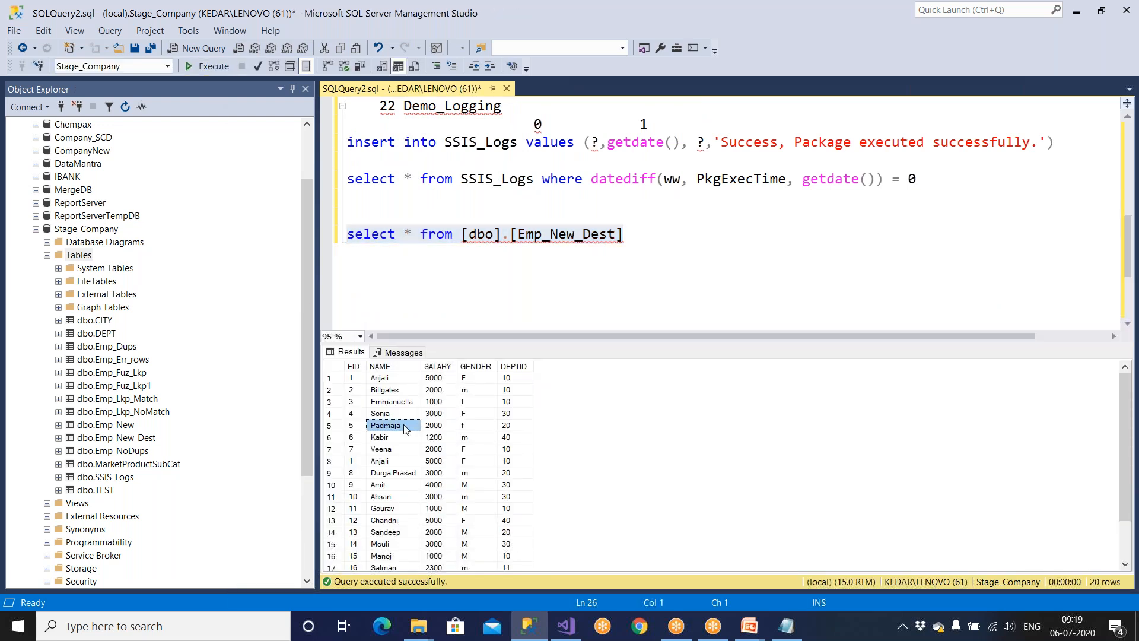
scroll(410, 433, down, 2)
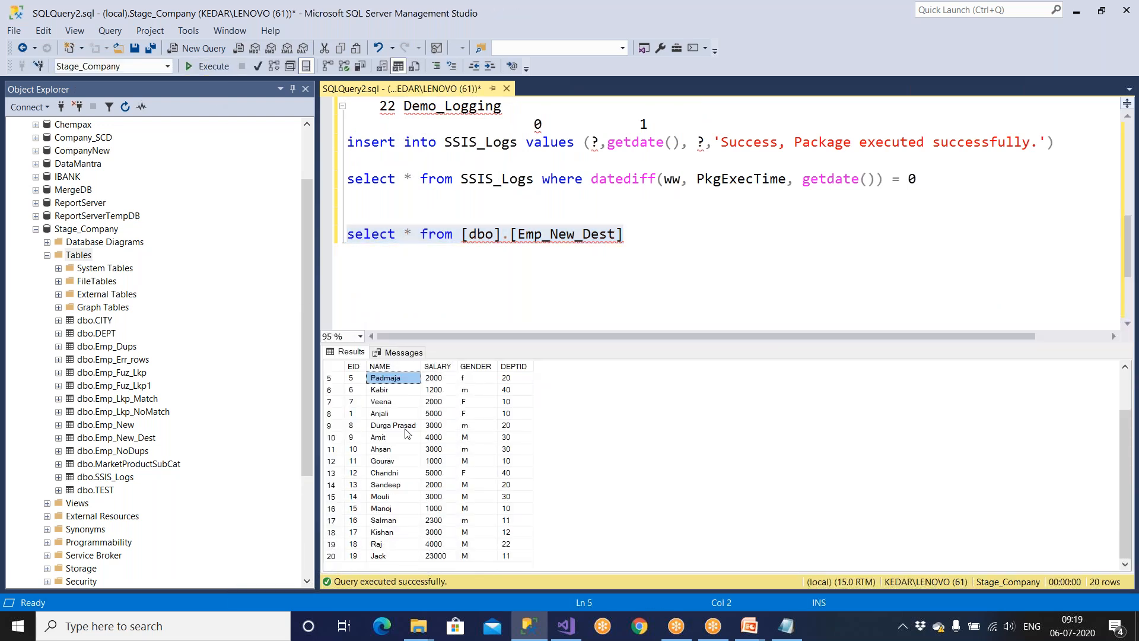
click(332, 556)
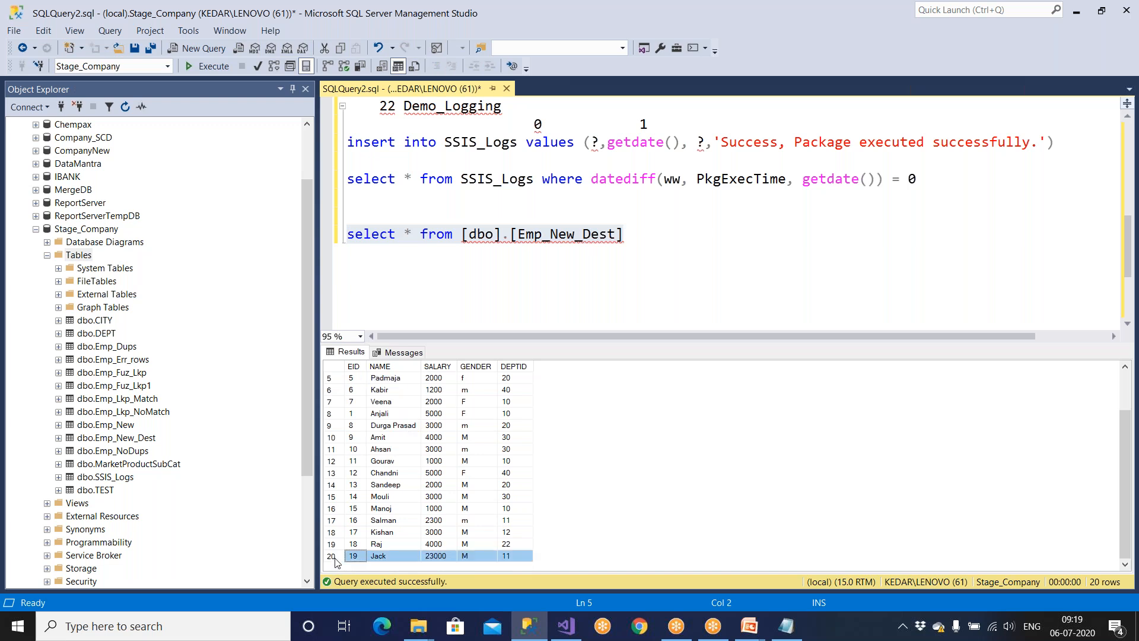
click(356, 414)
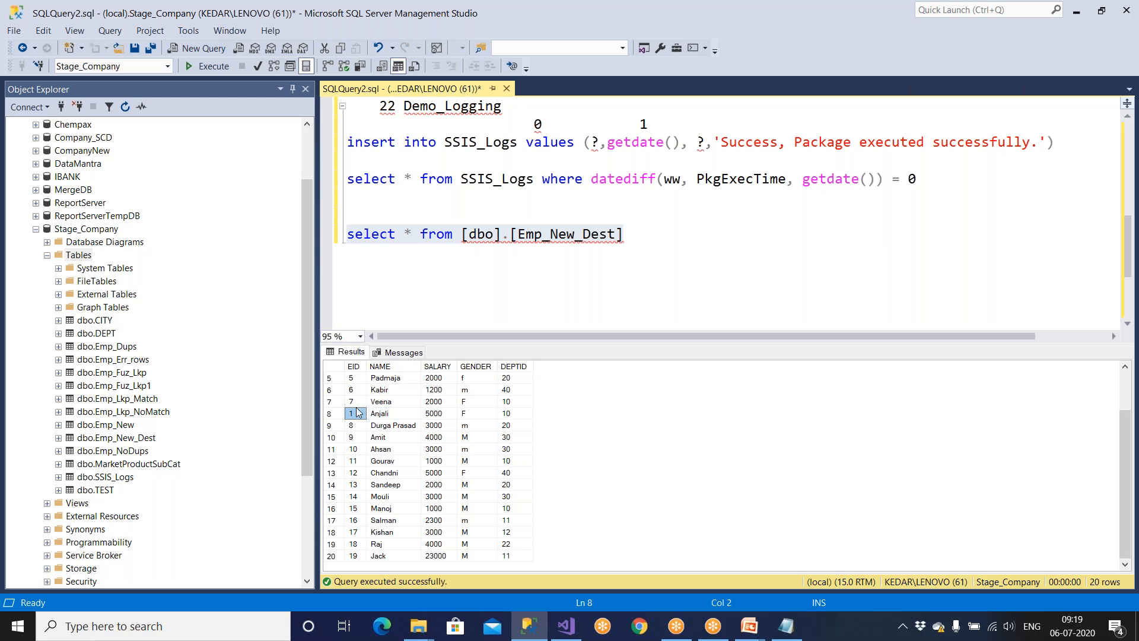
click(344, 556)
click(378, 556)
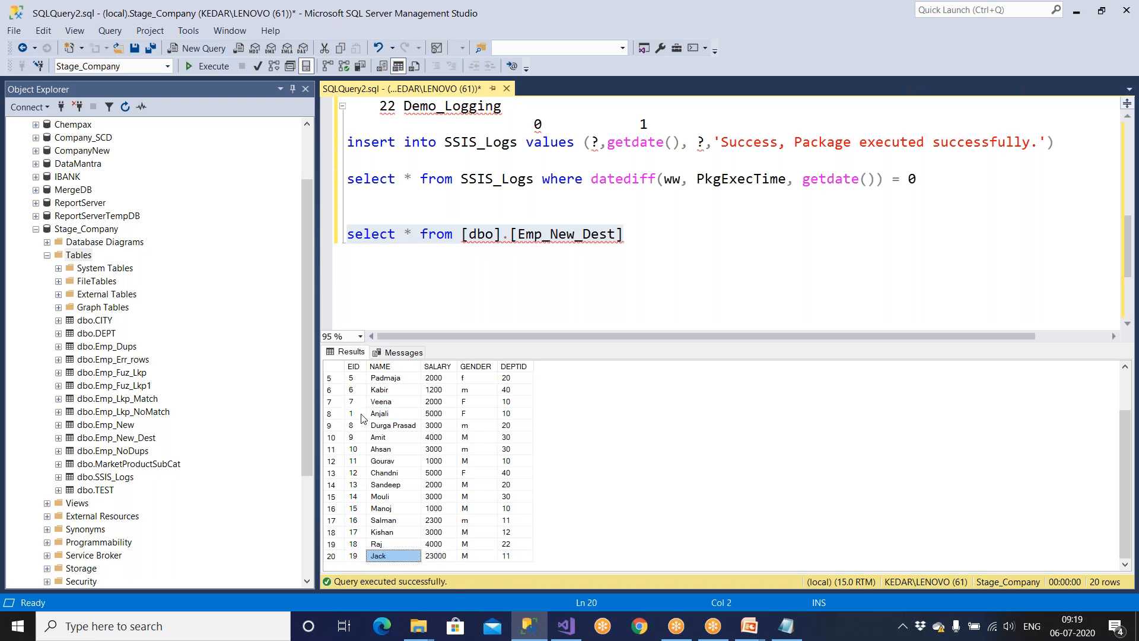
Delete the stray 22 Demo_Logging line from the script and return to Visual Studio.
click(468, 234)
scroll(473, 298, up, 2)
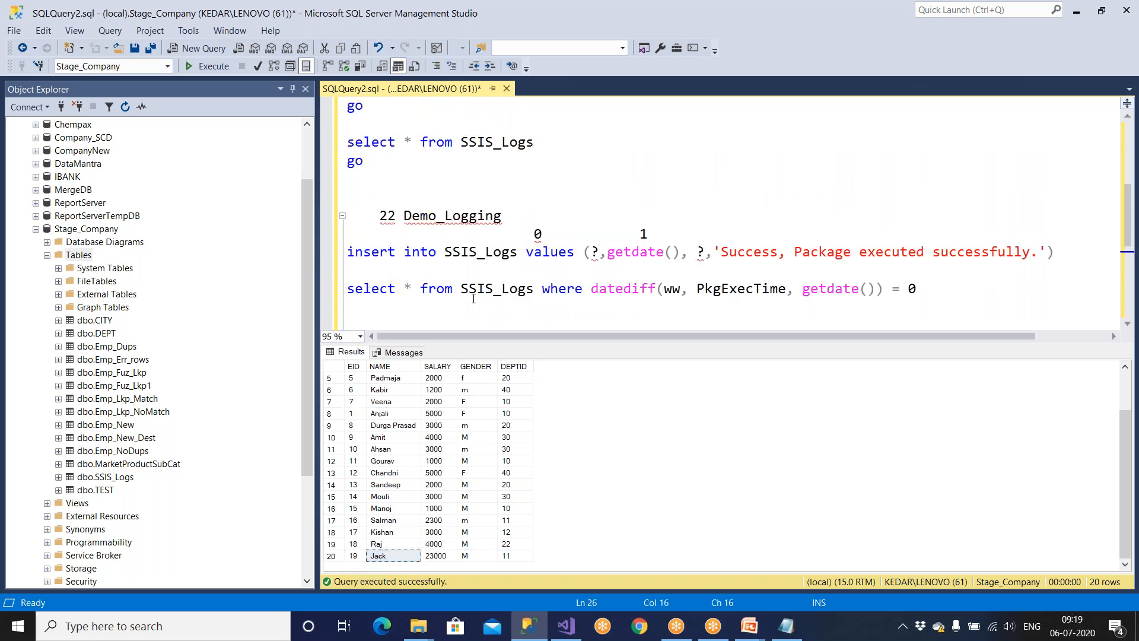
drag(509, 218, 326, 222)
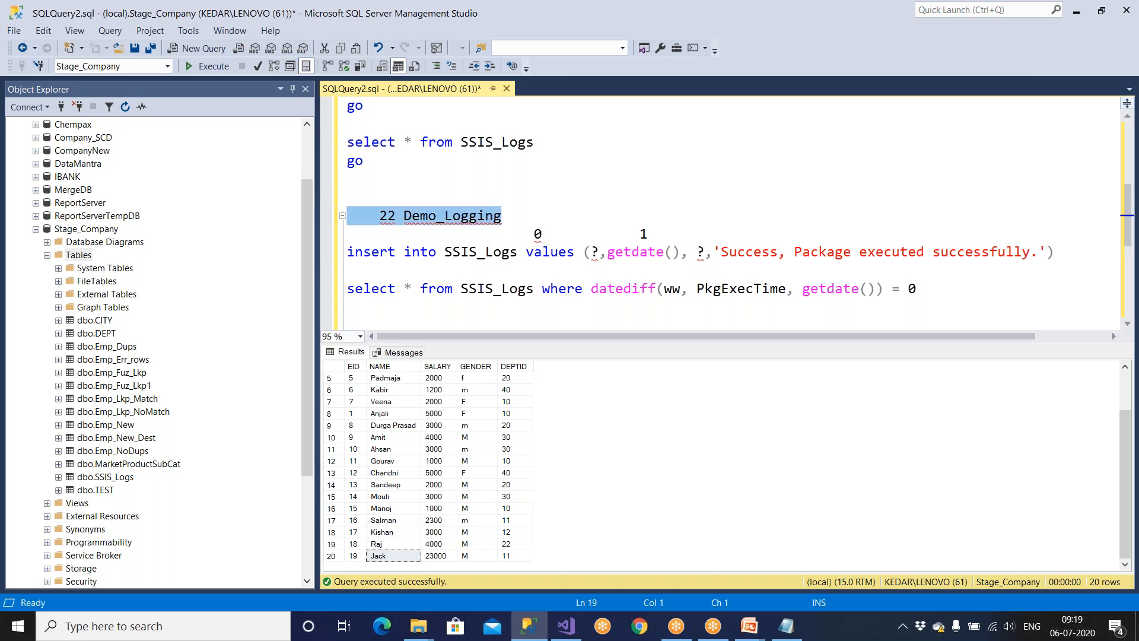
key(Delete)
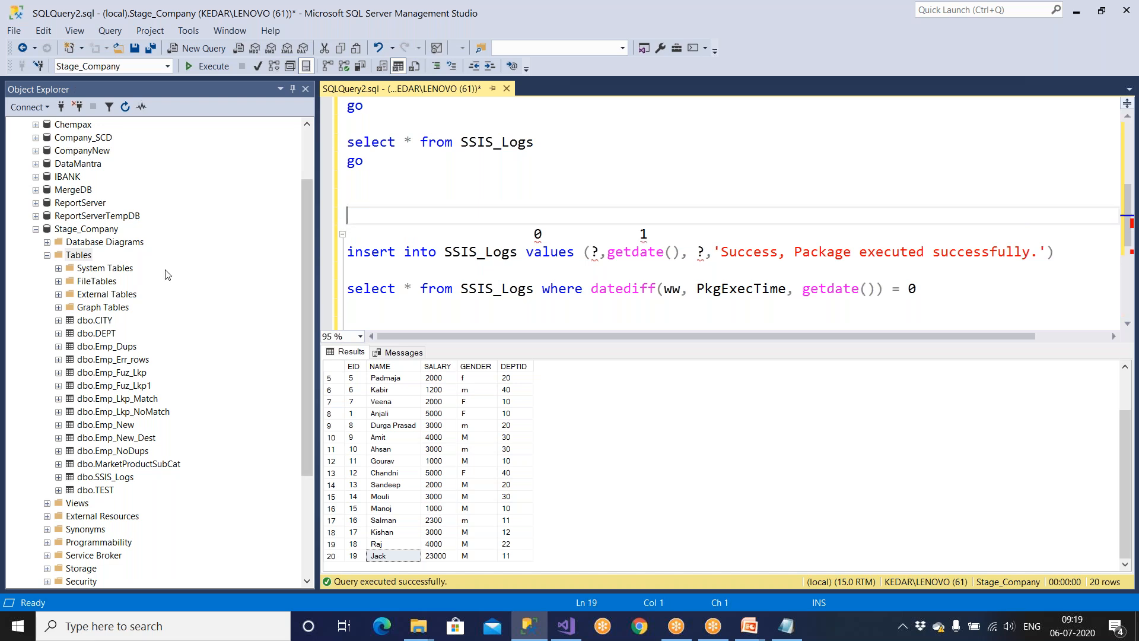
click(584, 626)
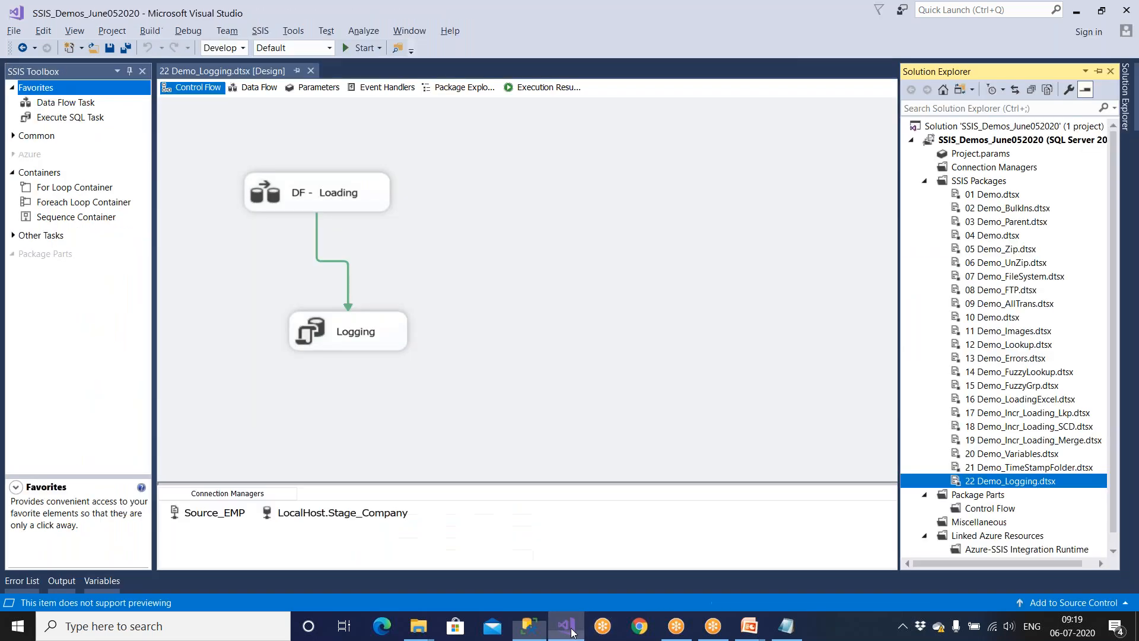
Save the package and enable logging for the 22 Demo_Logging container in SSIS Logging.
click(465, 222)
click(112, 51)
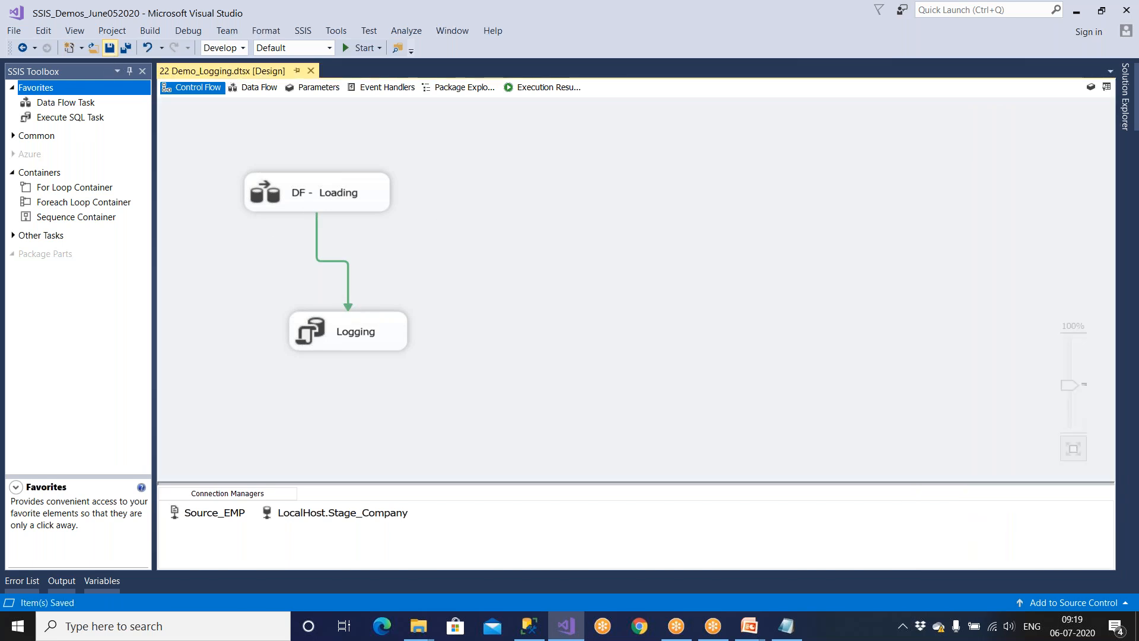
click(304, 31)
click(325, 45)
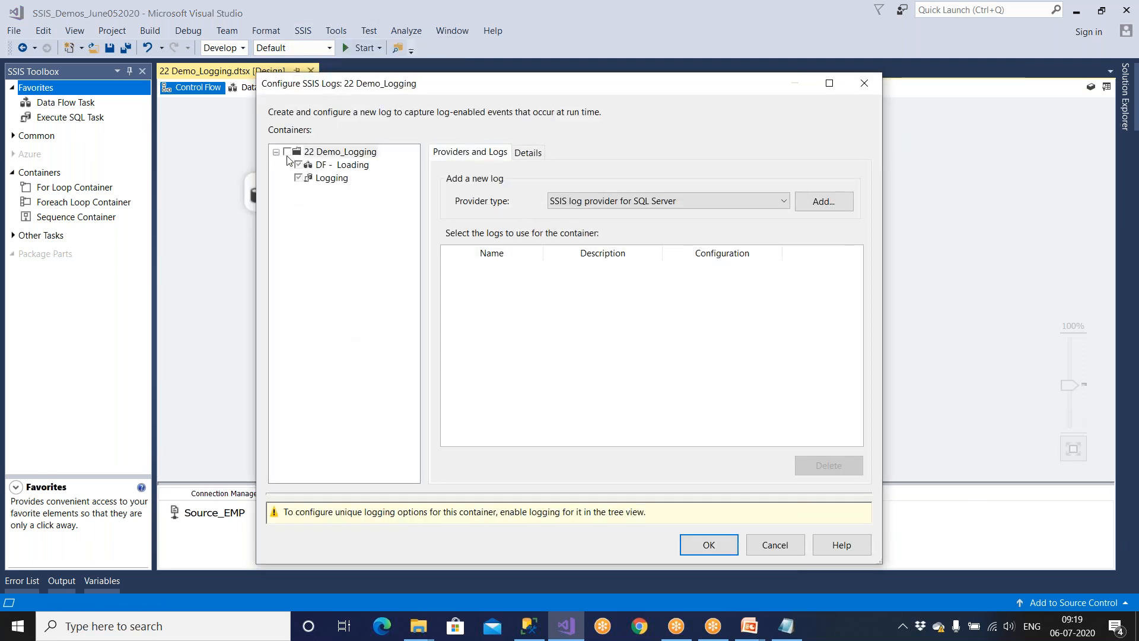
click(289, 155)
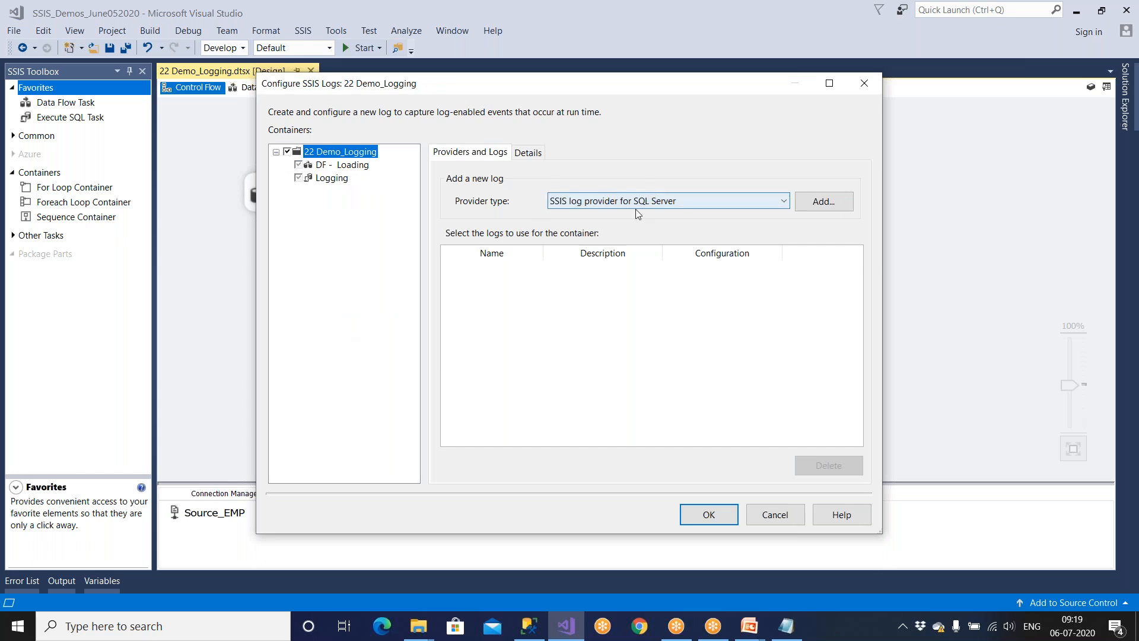
Add an enabled SQL Server log provider using the LocalHost.Stage_Company connection.
click(820, 204)
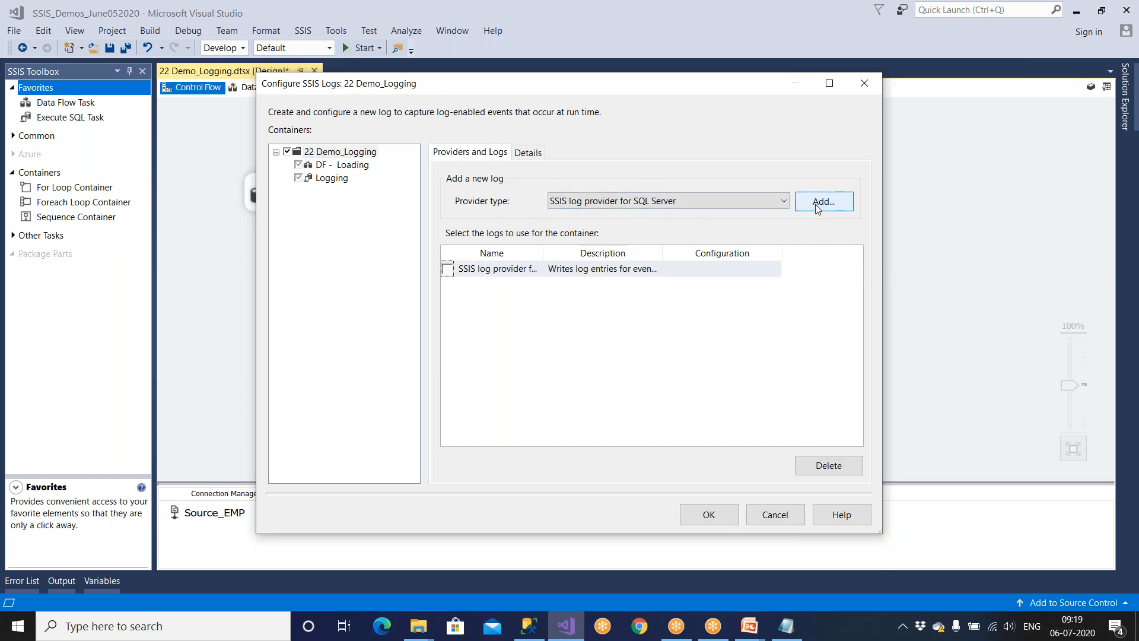
click(831, 82)
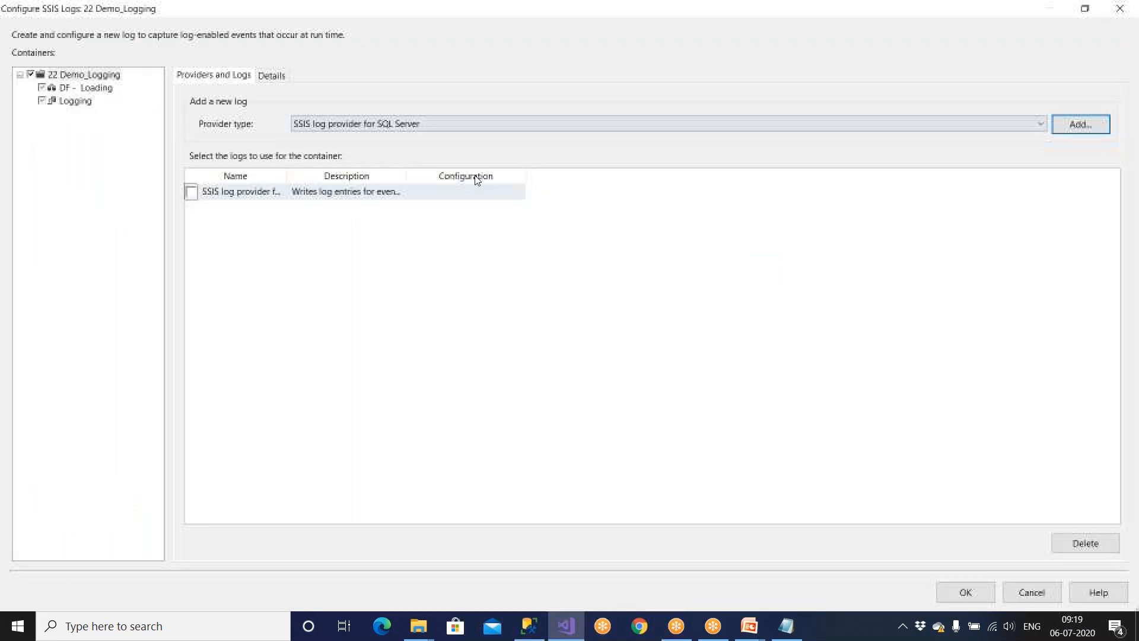
click(191, 192)
drag(410, 180, 547, 178)
click(579, 196)
click(581, 199)
click(586, 222)
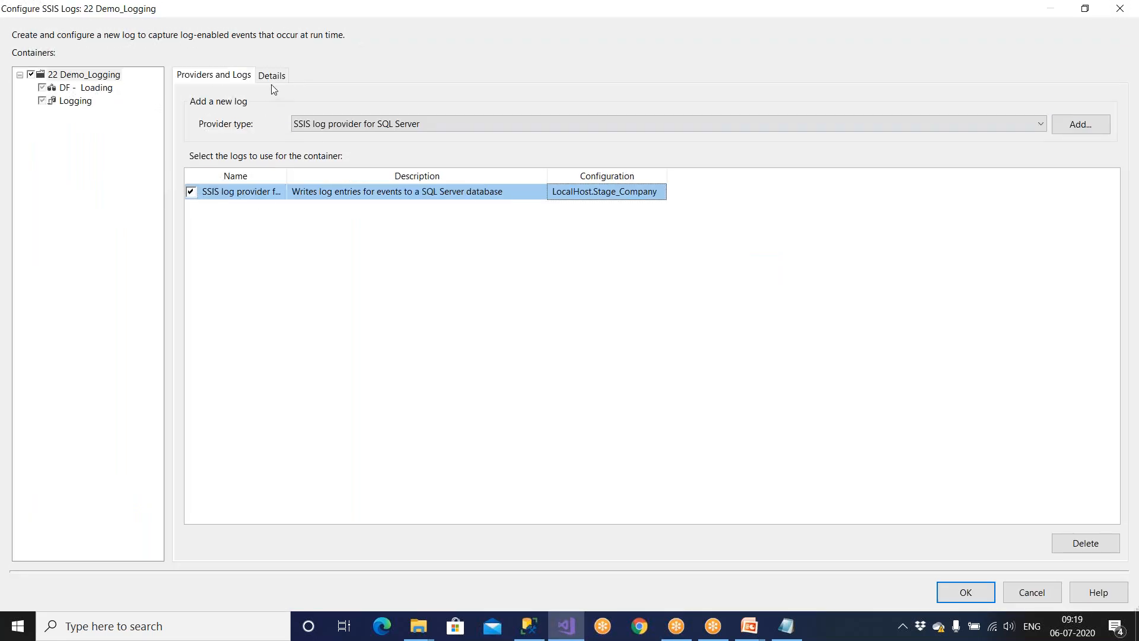
Add and enable a Windows Event Log provider.
click(356, 123)
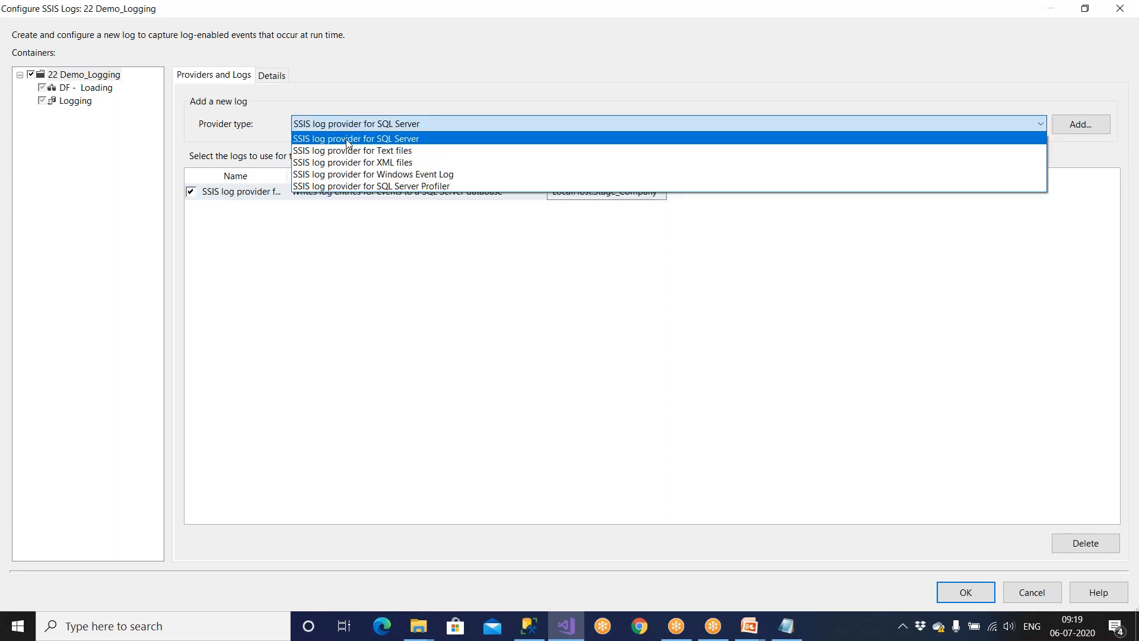
click(360, 174)
click(1081, 124)
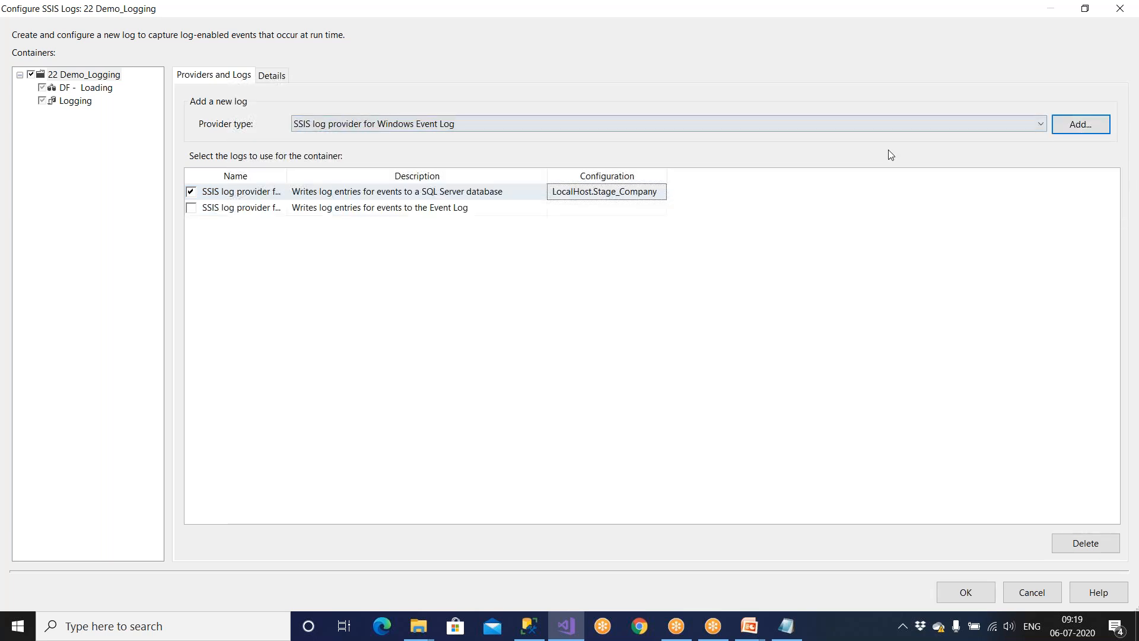
click(190, 208)
click(466, 211)
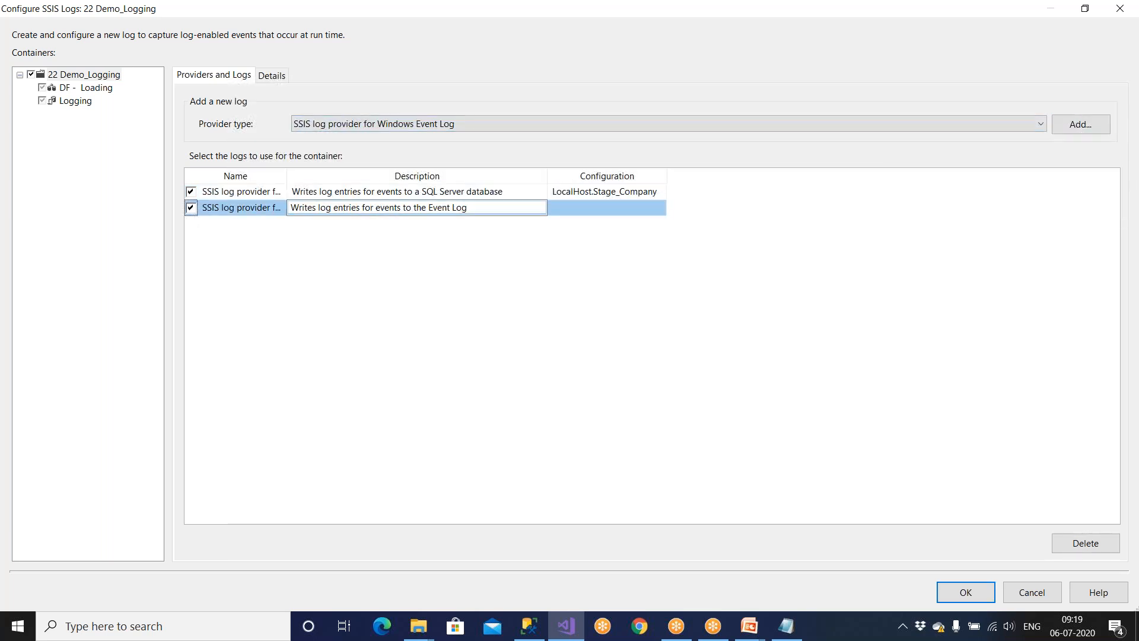
click(588, 213)
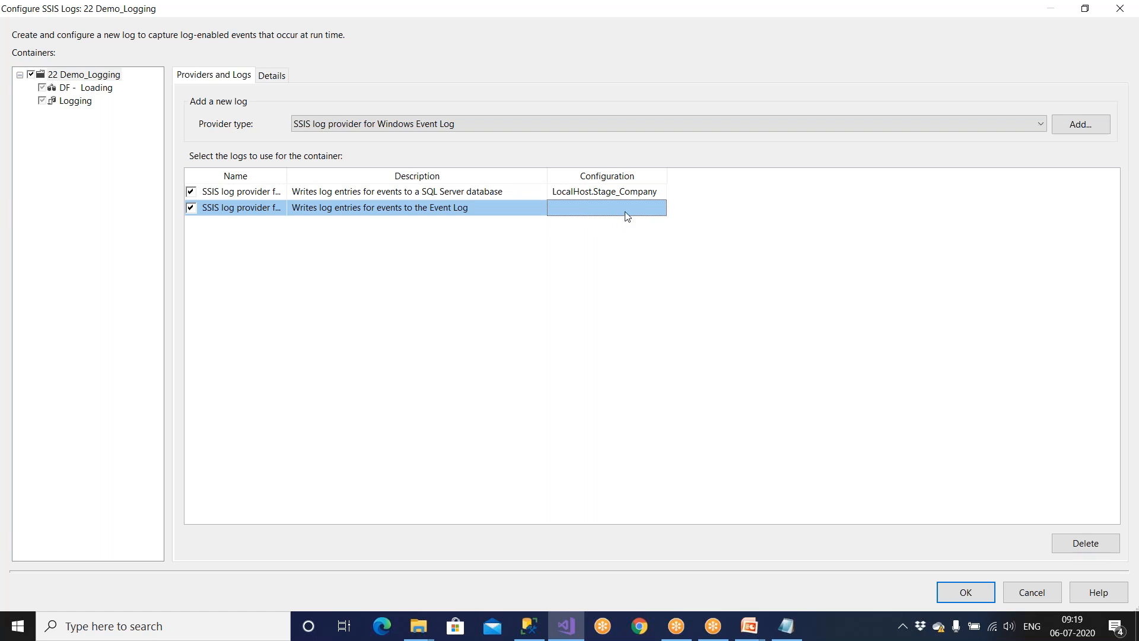
Log OnError, OnTaskFailed and OnPostExecute events, apply, and save the package.
click(274, 76)
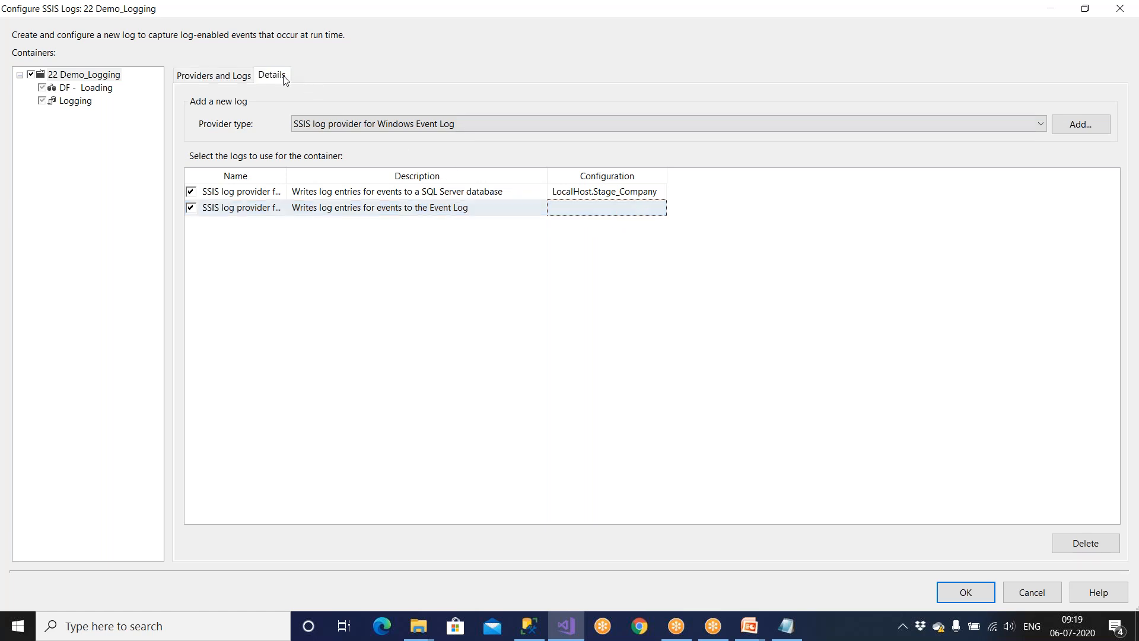
click(190, 133)
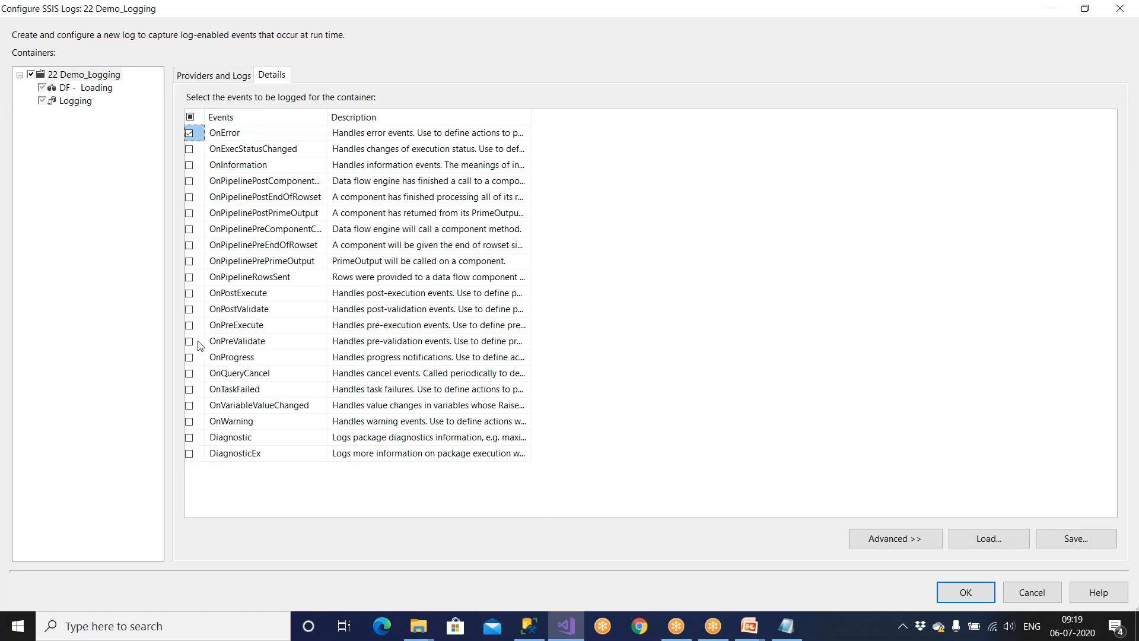
click(189, 390)
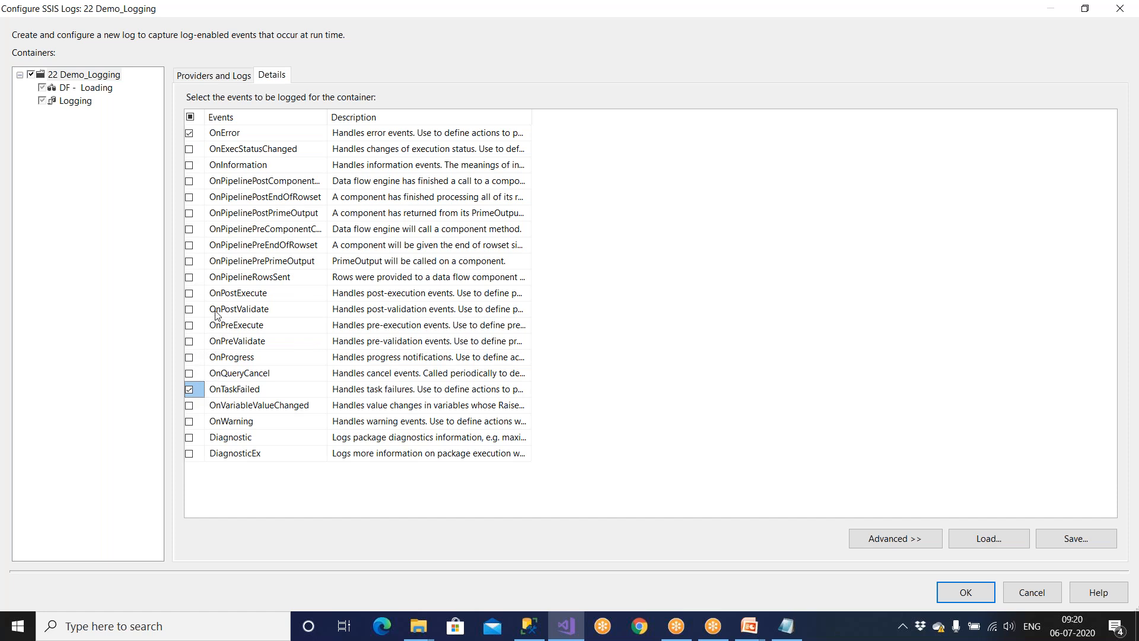
click(189, 294)
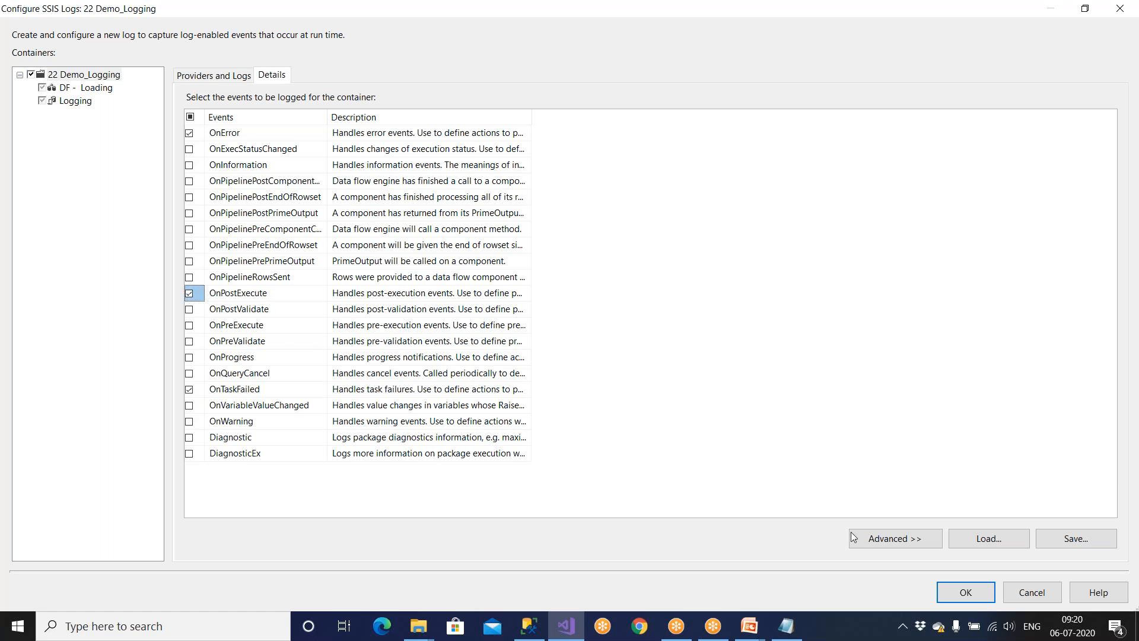
click(962, 593)
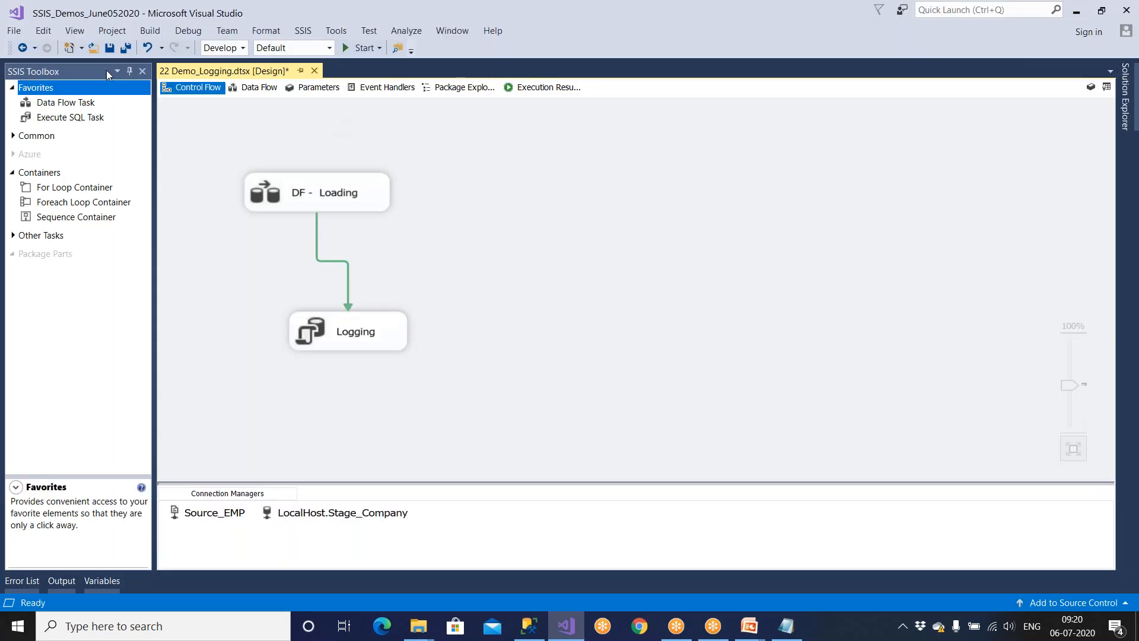
click(109, 51)
Reopen the logging configuration, review the providers and logged events, and confirm it.
click(303, 31)
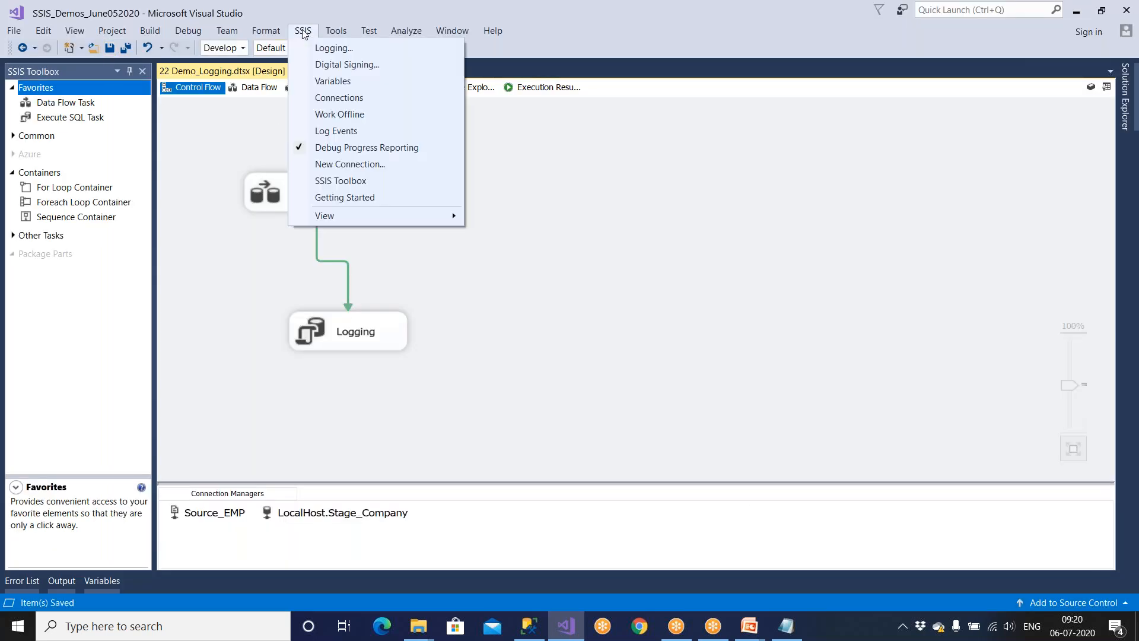
click(314, 48)
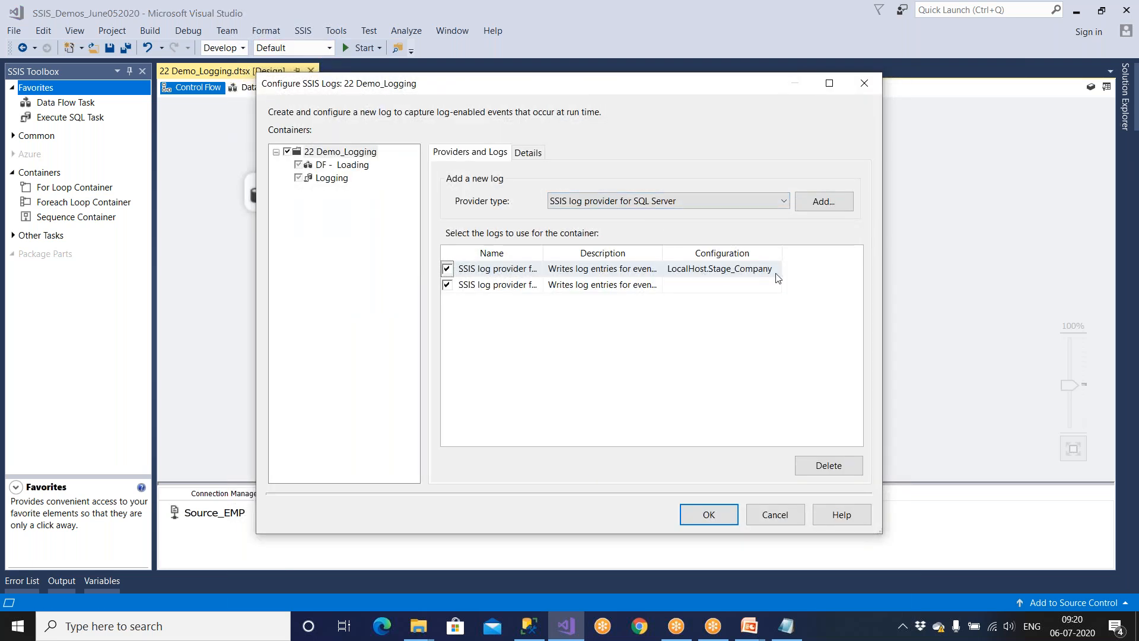
drag(782, 256, 831, 255)
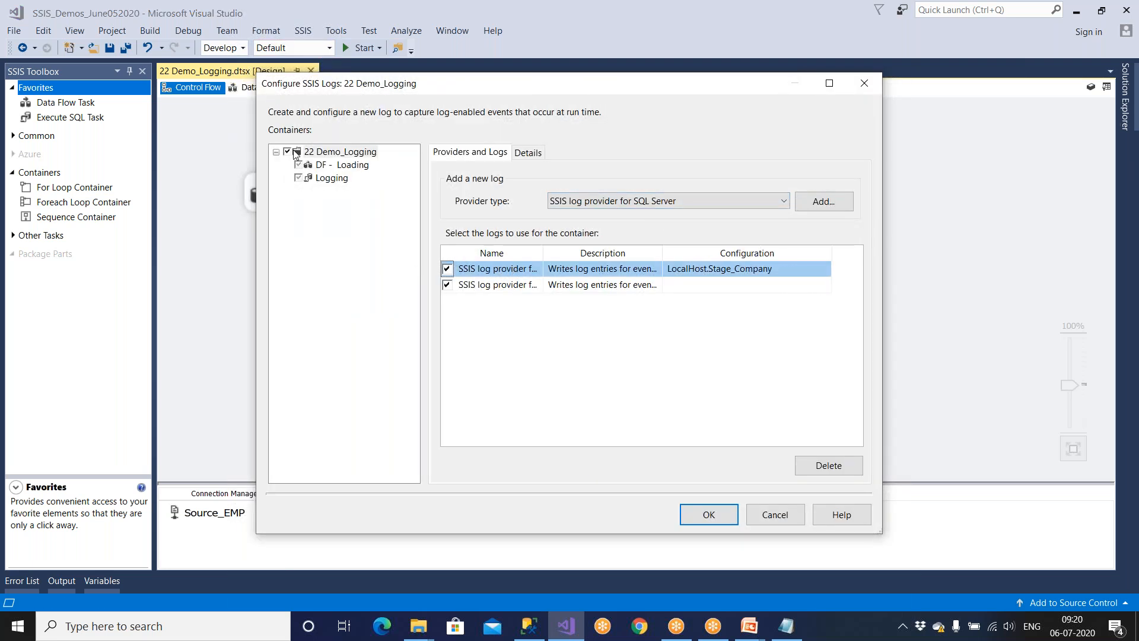
click(637, 203)
click(635, 203)
click(529, 153)
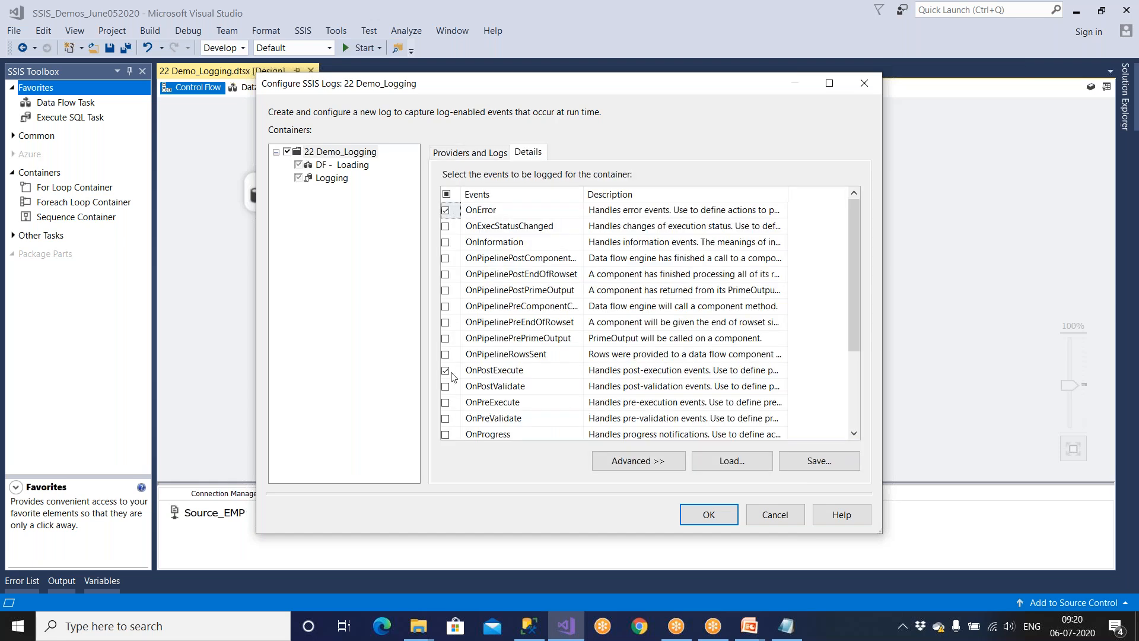
click(712, 515)
Save and debug-run the package, then switch to SSMS.
click(113, 52)
click(350, 48)
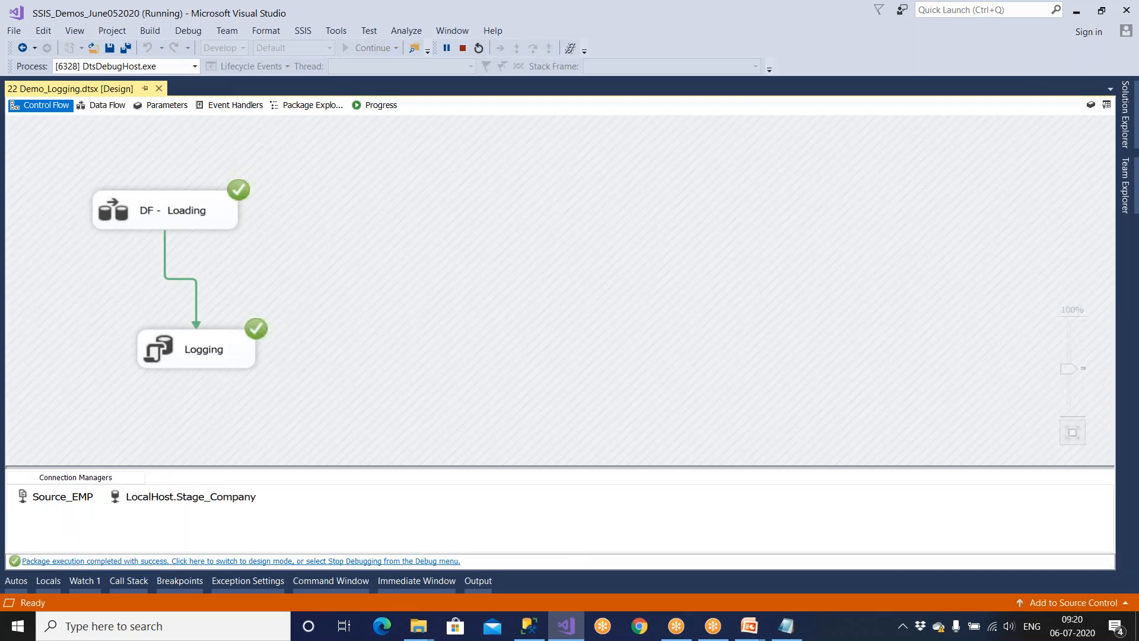
click(532, 632)
Rerun the SSIS_Logs query and check the second run's Row_cnt 20 and success status.
drag(364, 161, 341, 144)
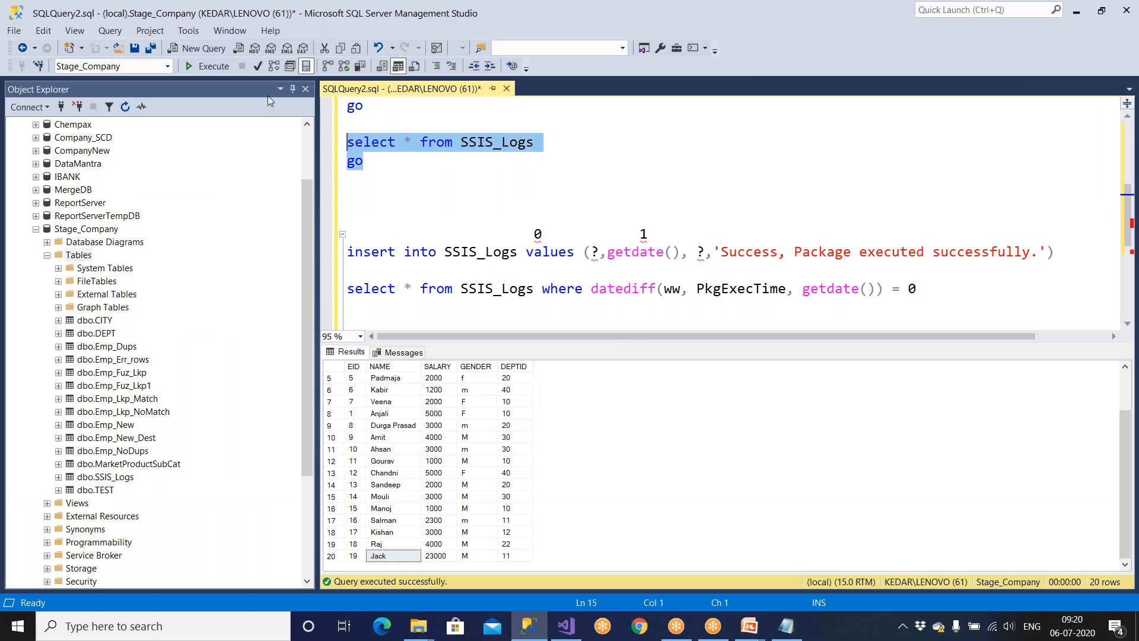
click(214, 66)
click(543, 378)
click(599, 389)
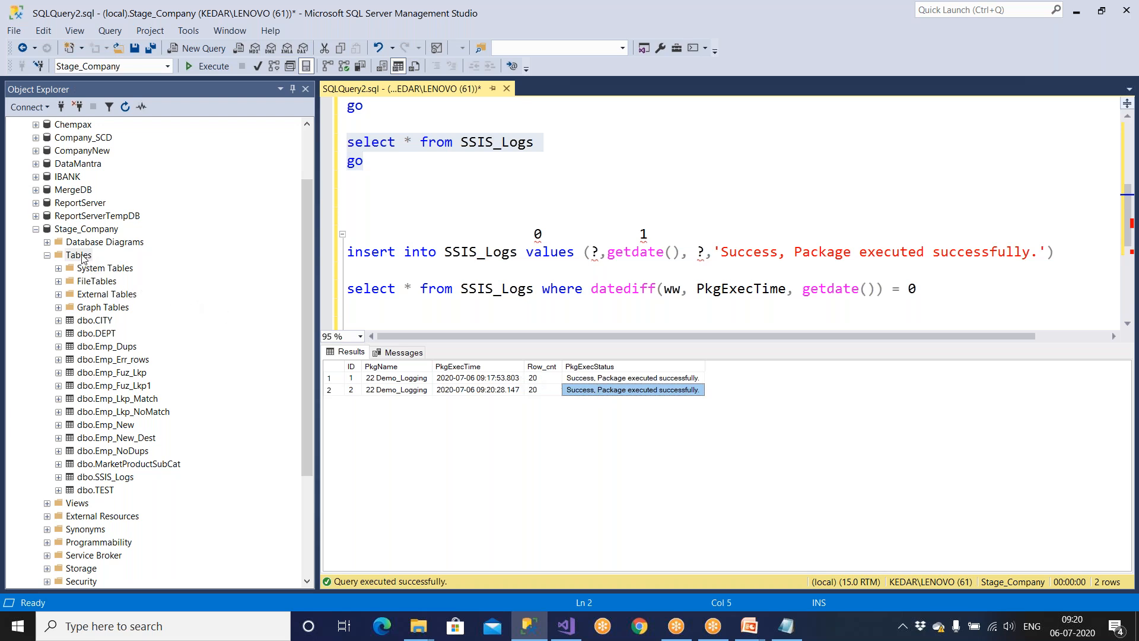
Refresh Stage_Company, expand Tables to find SSIS_Logs, and select the System Tables folder.
click(81, 256)
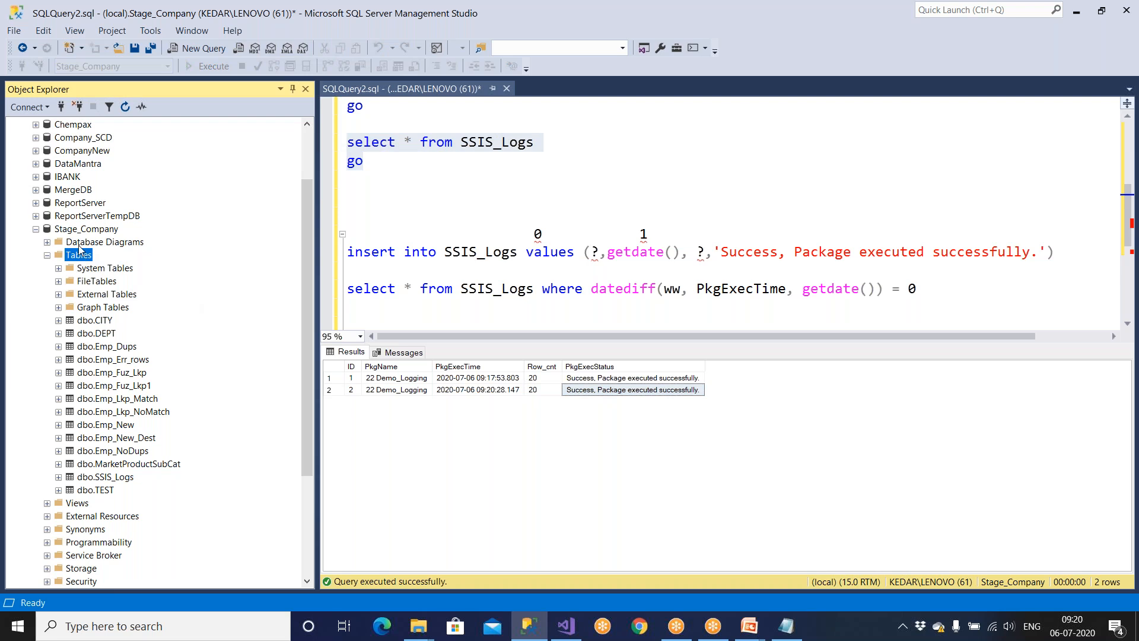
click(83, 230)
click(127, 109)
double_click(76, 337)
click(100, 477)
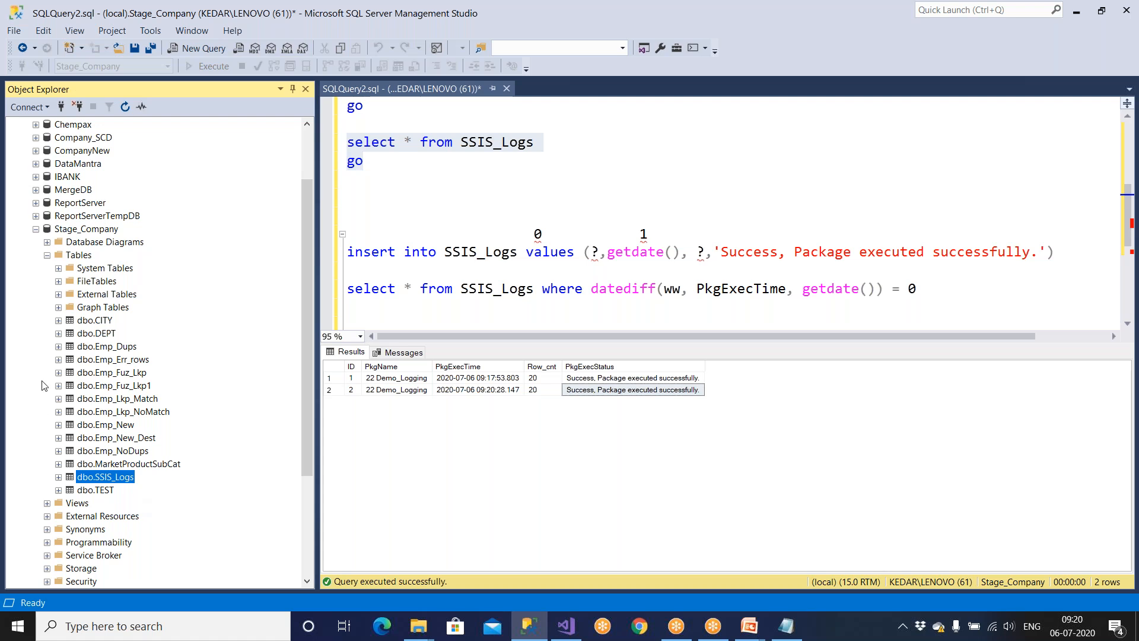
click(122, 270)
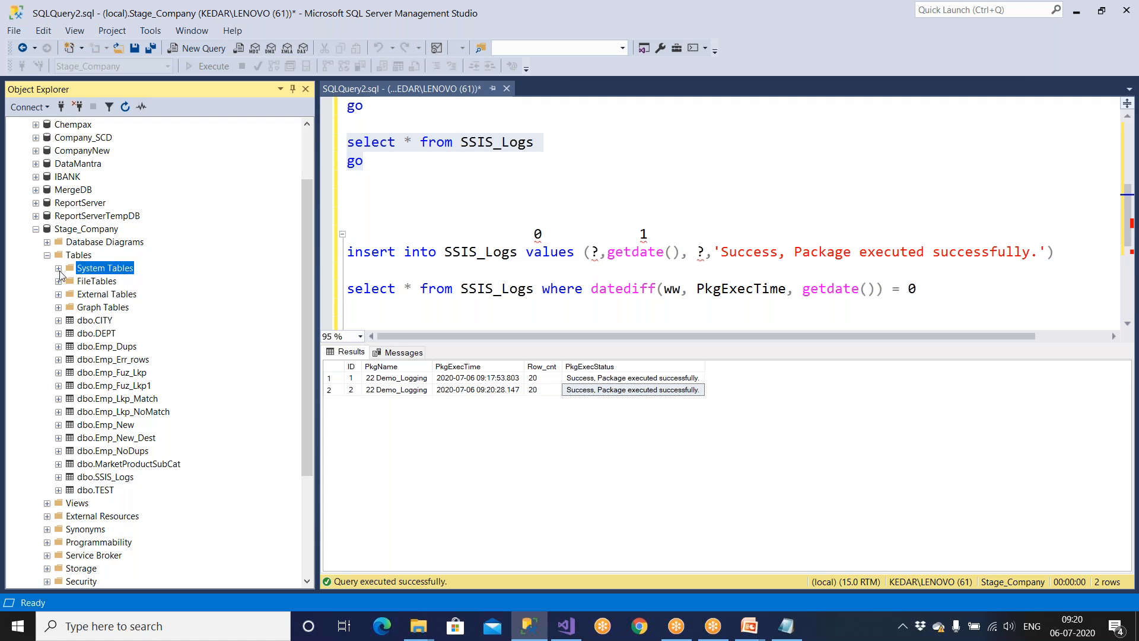
Write a 'select * from' query on dbo.sysssislog taken from System Tables.
click(58, 268)
click(109, 283)
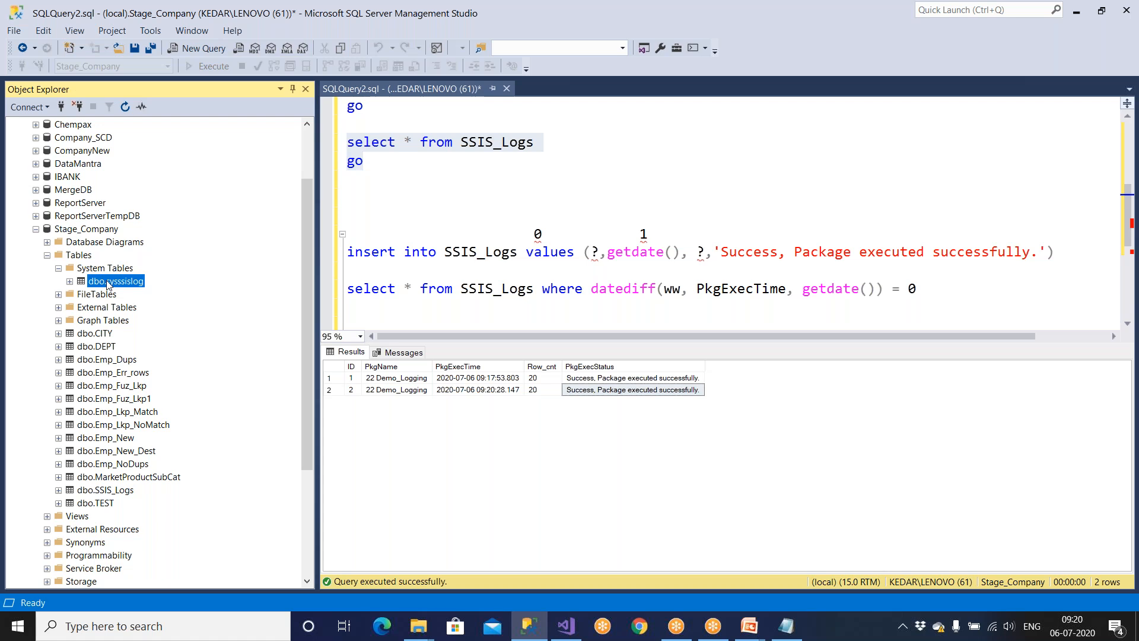
drag(108, 283, 361, 200)
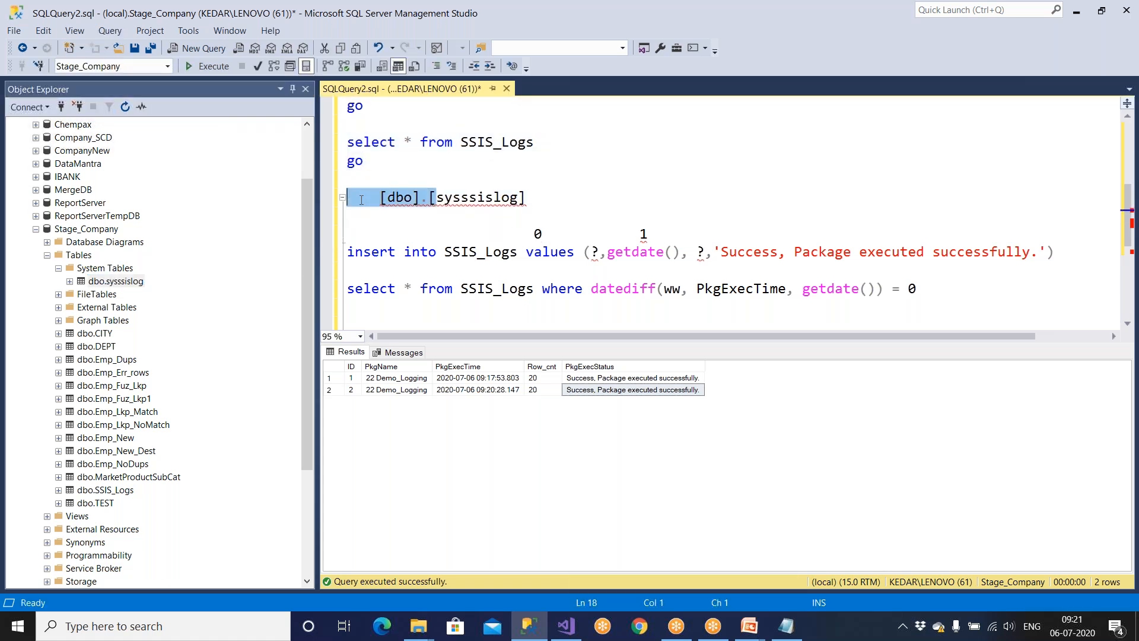
text(select * )
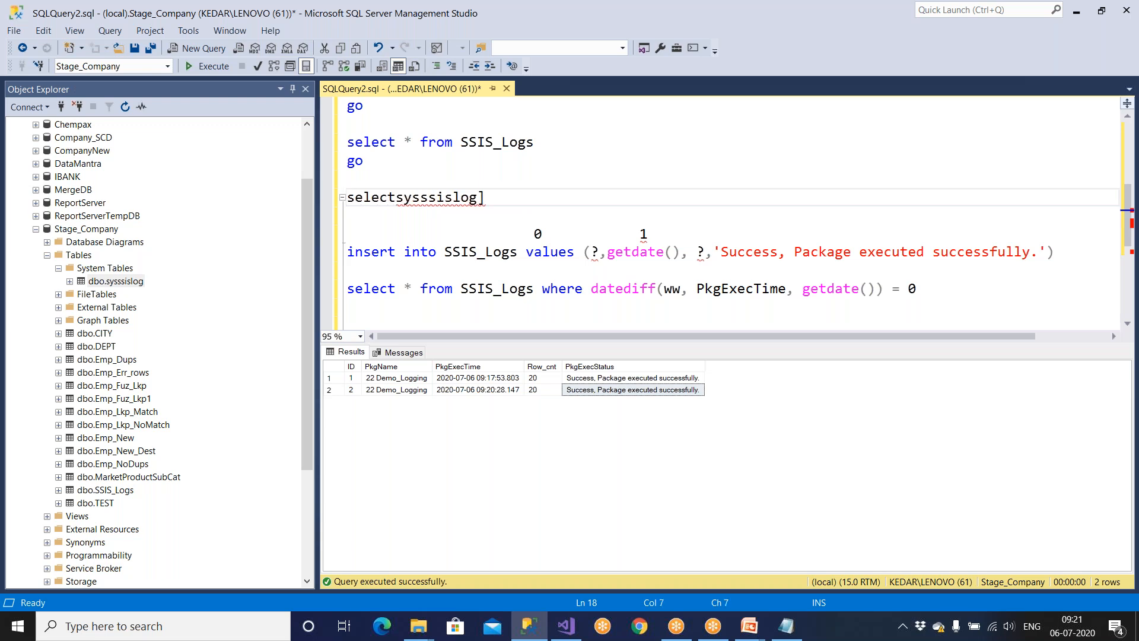
text(from)
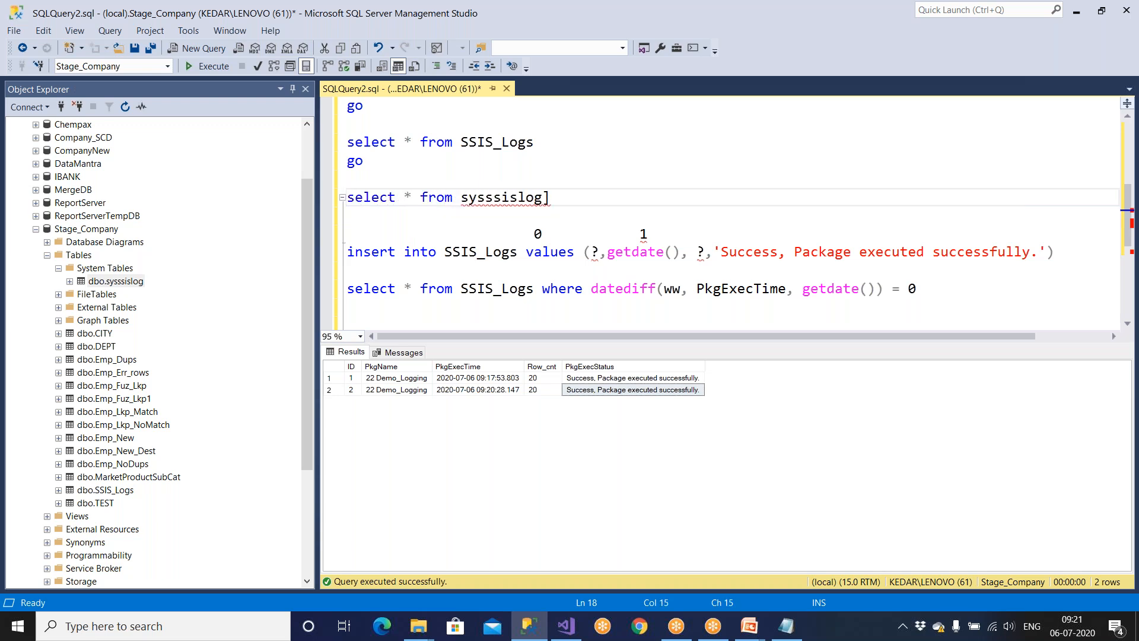
click(550, 198)
key(BackSpace)
drag(550, 198, 287, 199)
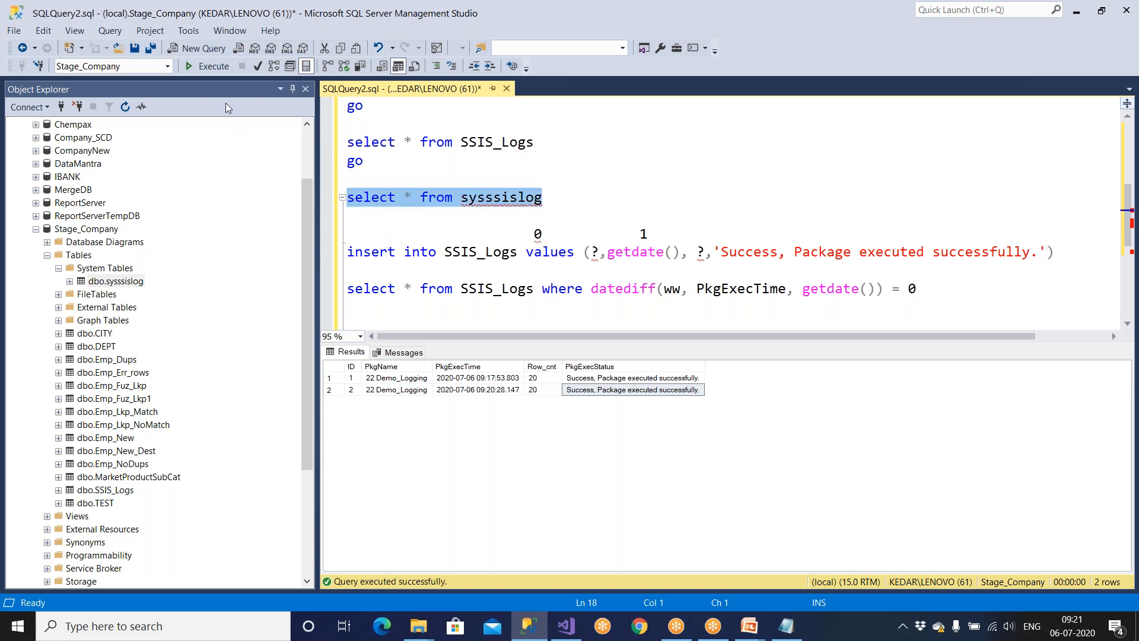
Run the sysssislog query and compare its OnPostExecute events from DF - Loading and Logging.
click(216, 68)
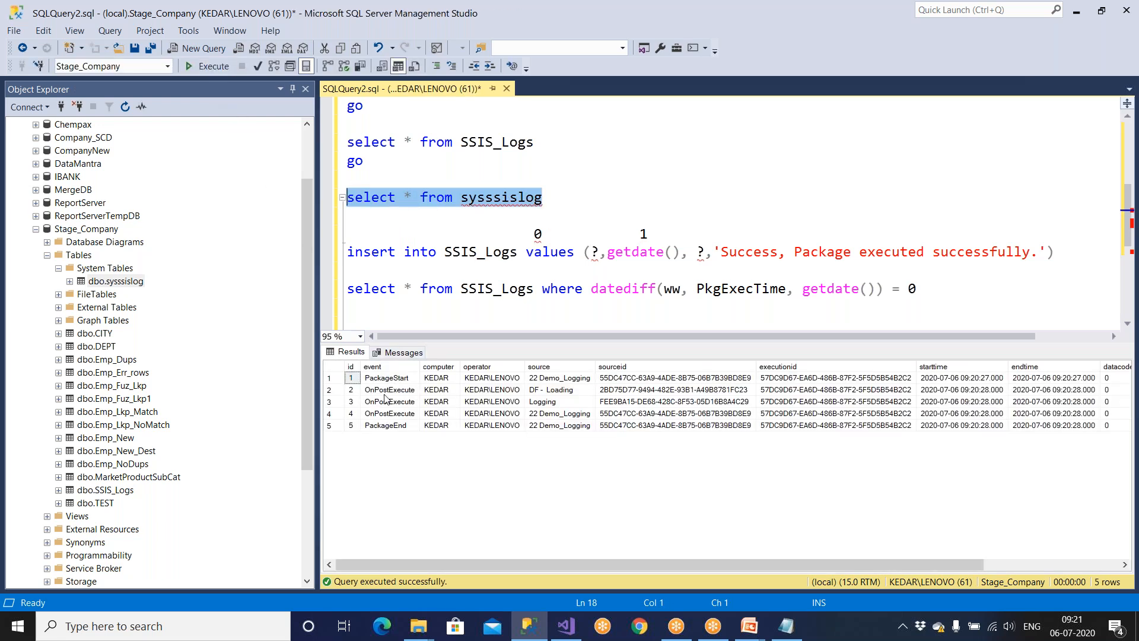
click(389, 390)
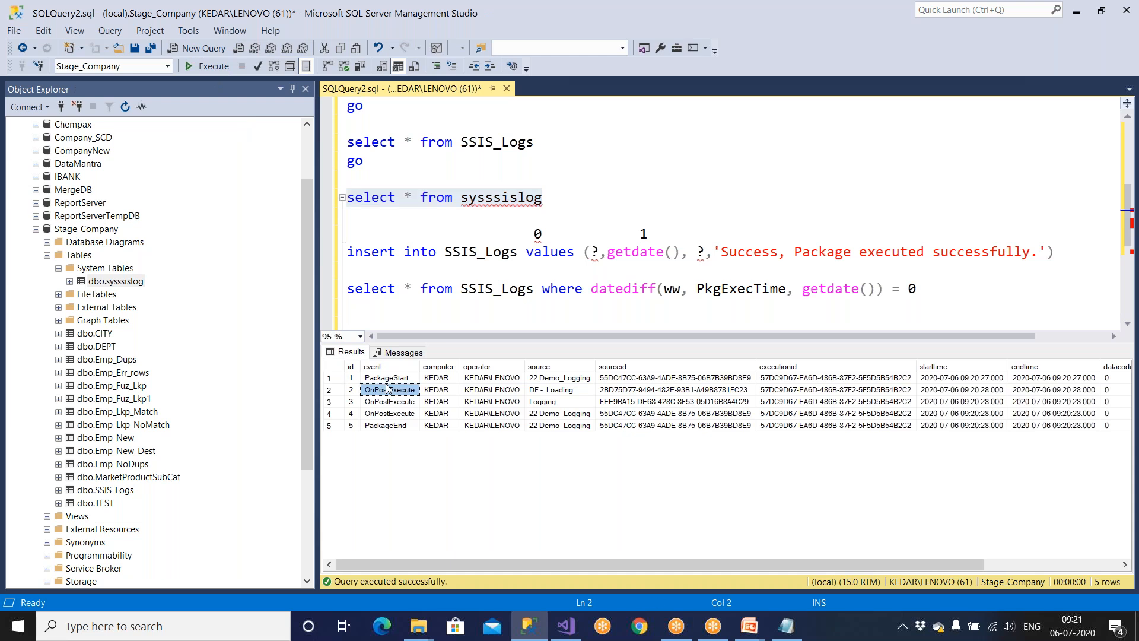
click(439, 390)
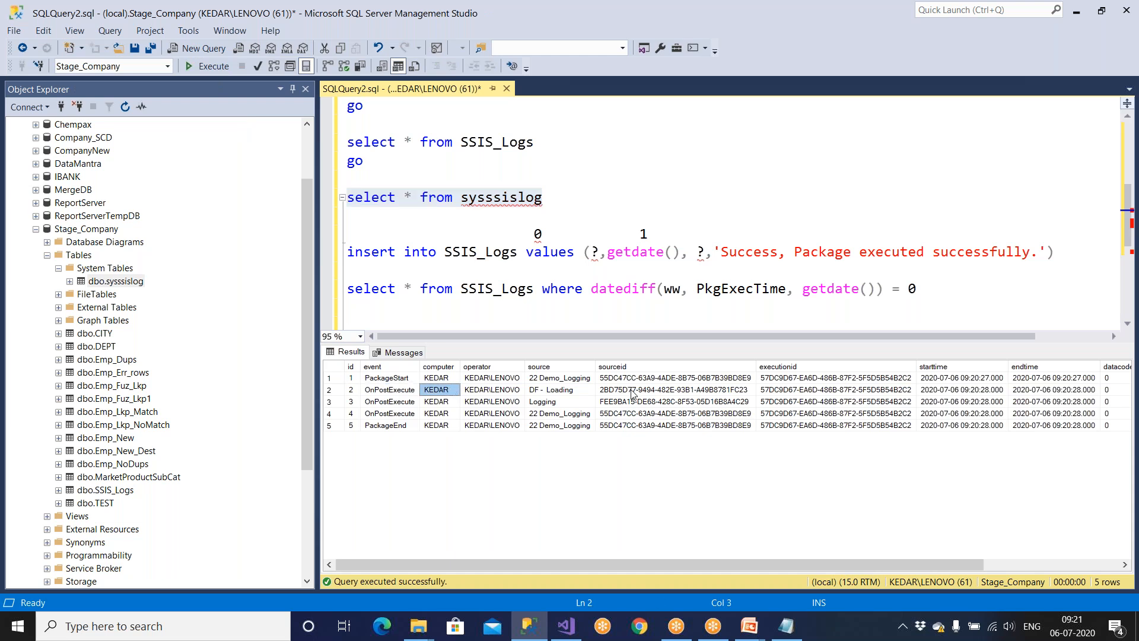
click(586, 390)
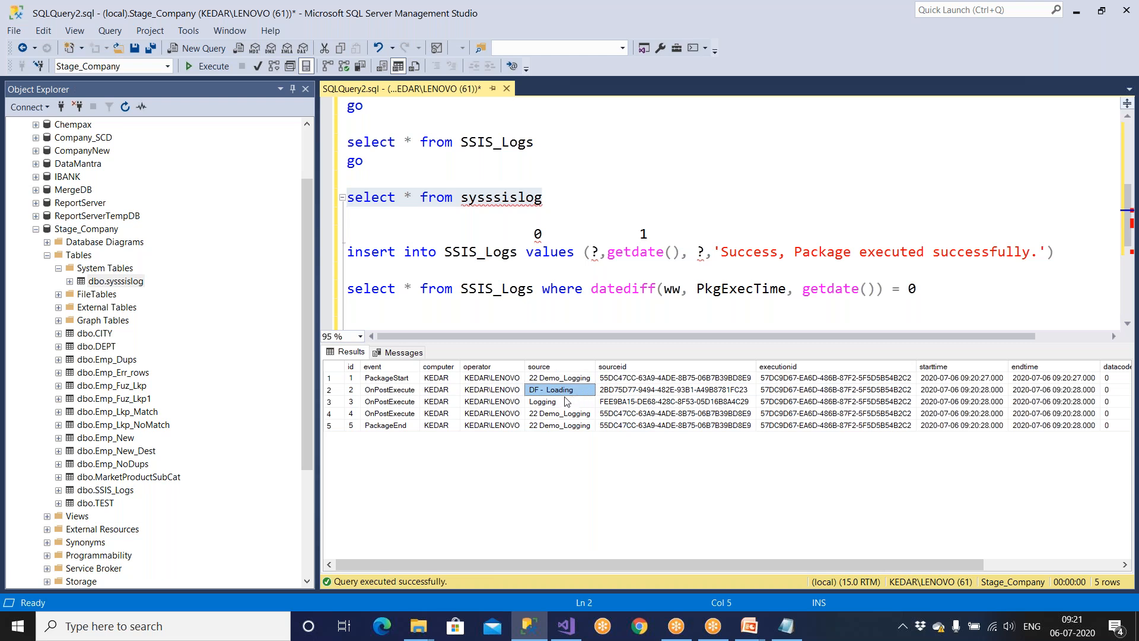
click(565, 403)
click(569, 392)
click(564, 402)
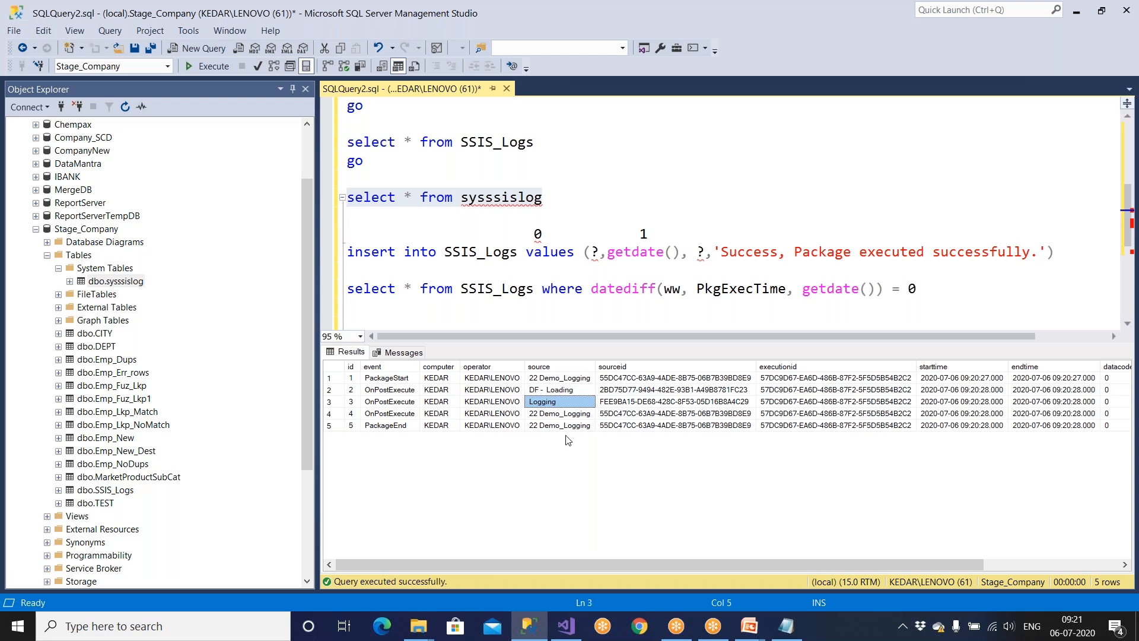
click(570, 626)
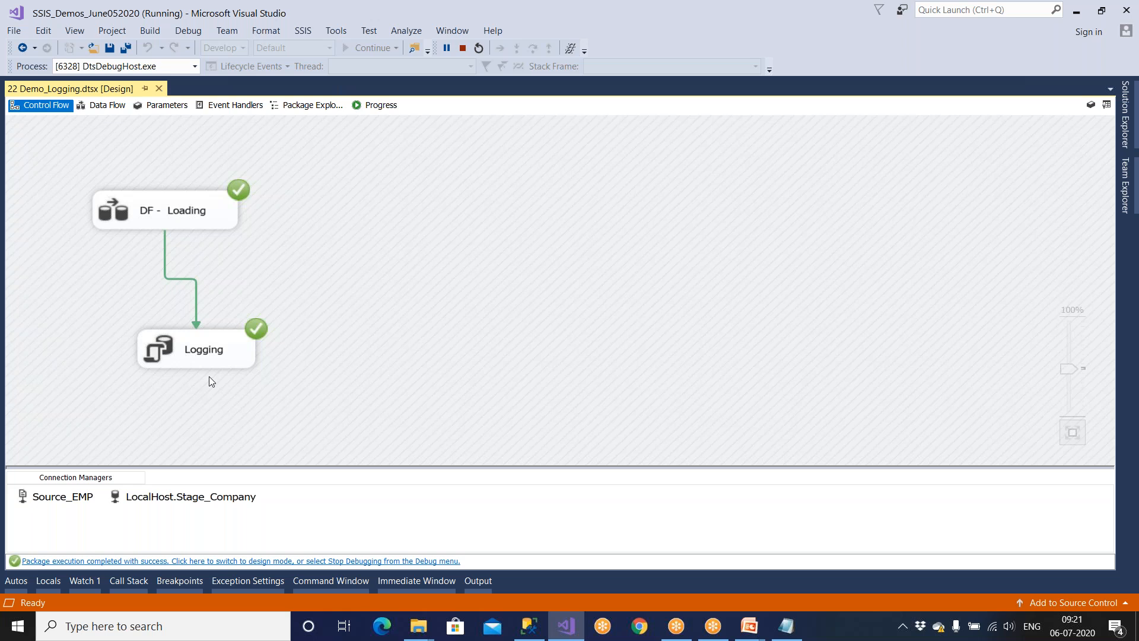
Review the sysssislog rows for the DF - Loading and Logging tasks, noting the PackageEnd source and empty message cells.
click(181, 215)
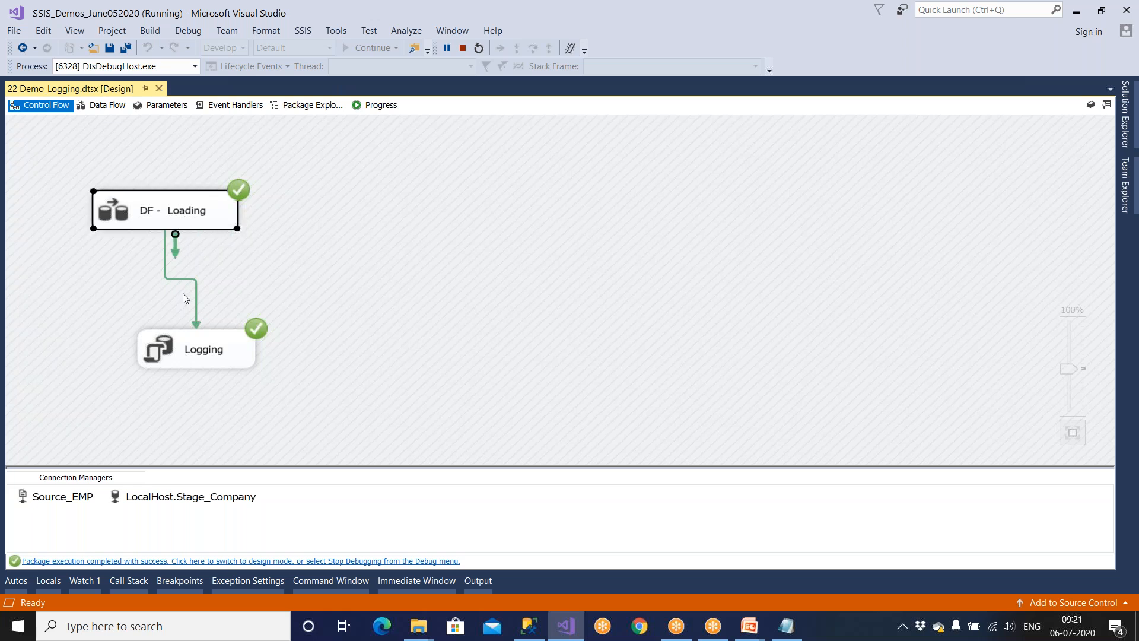
click(191, 347)
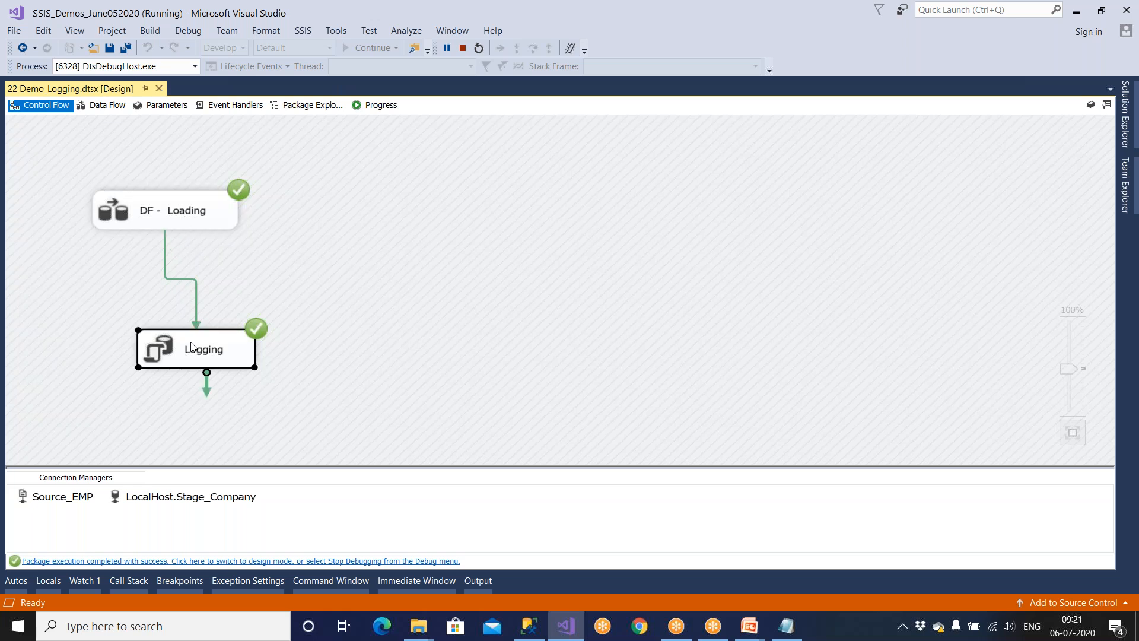
click(530, 626)
click(557, 413)
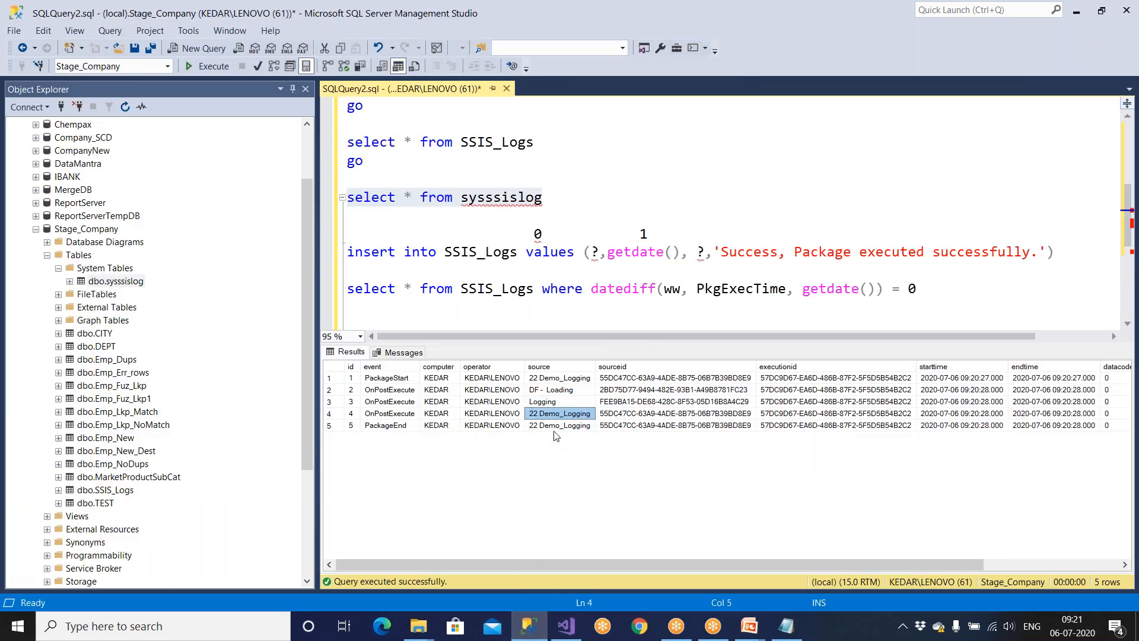
click(562, 426)
drag(848, 564, 1122, 477)
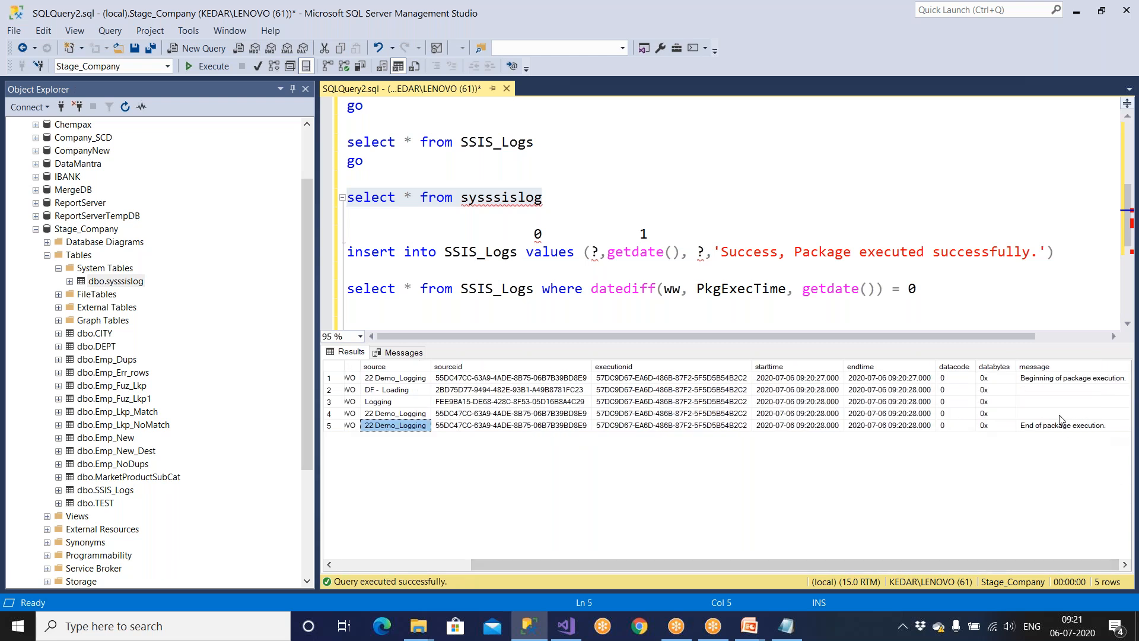
drag(1056, 390, 1057, 417)
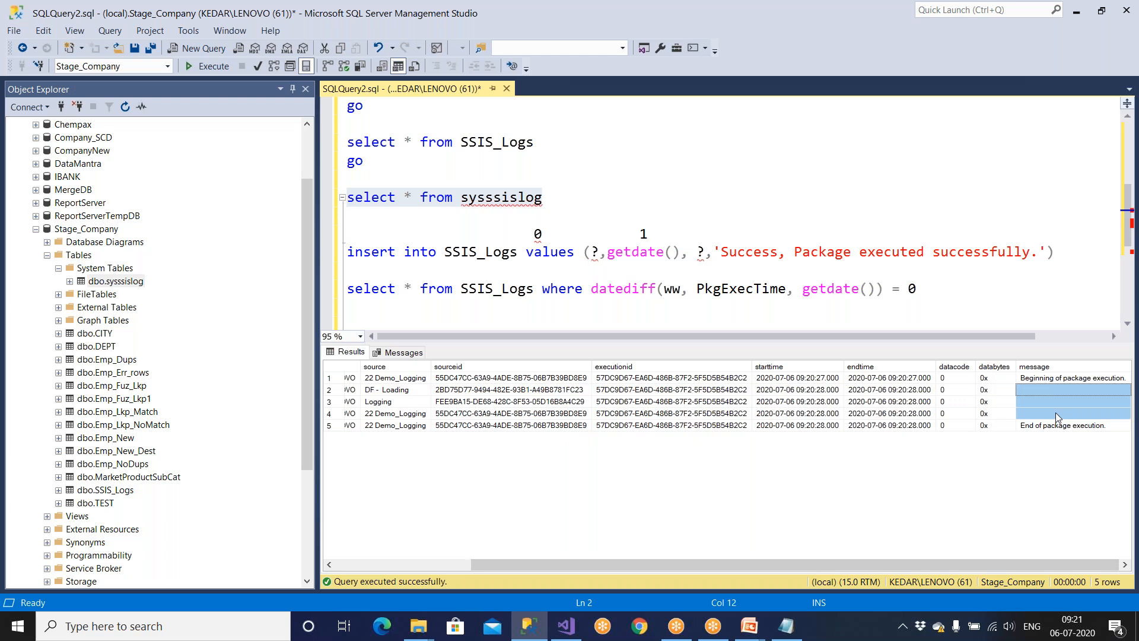
Delete the Emp text file from the D:\Amazon folder.
click(420, 627)
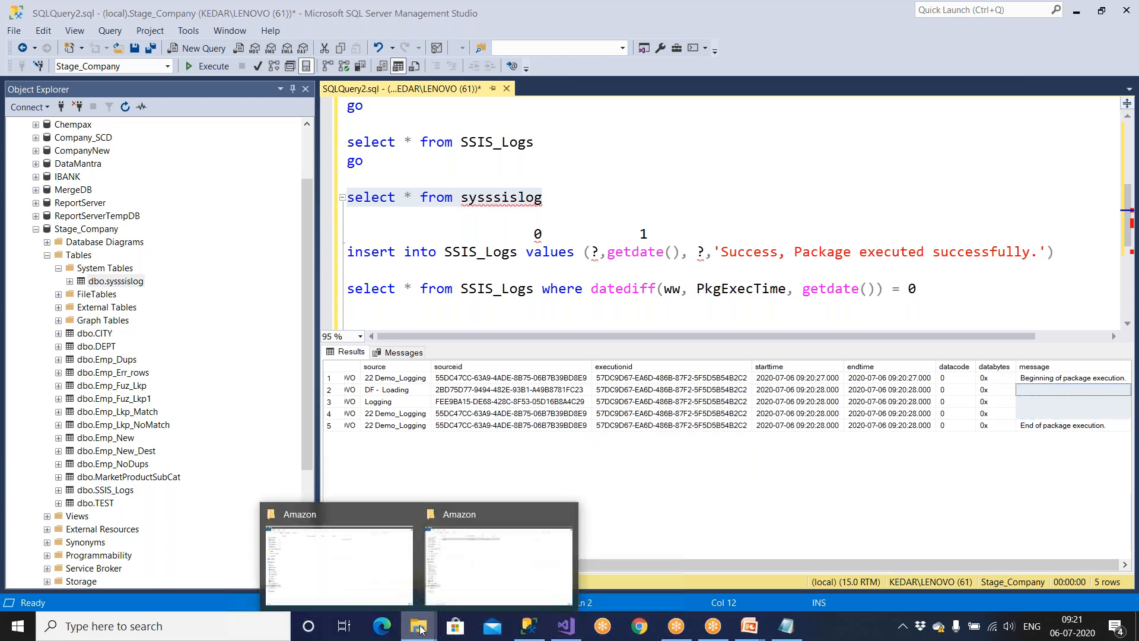
click(511, 571)
click(272, 336)
click(168, 104)
key(Delete)
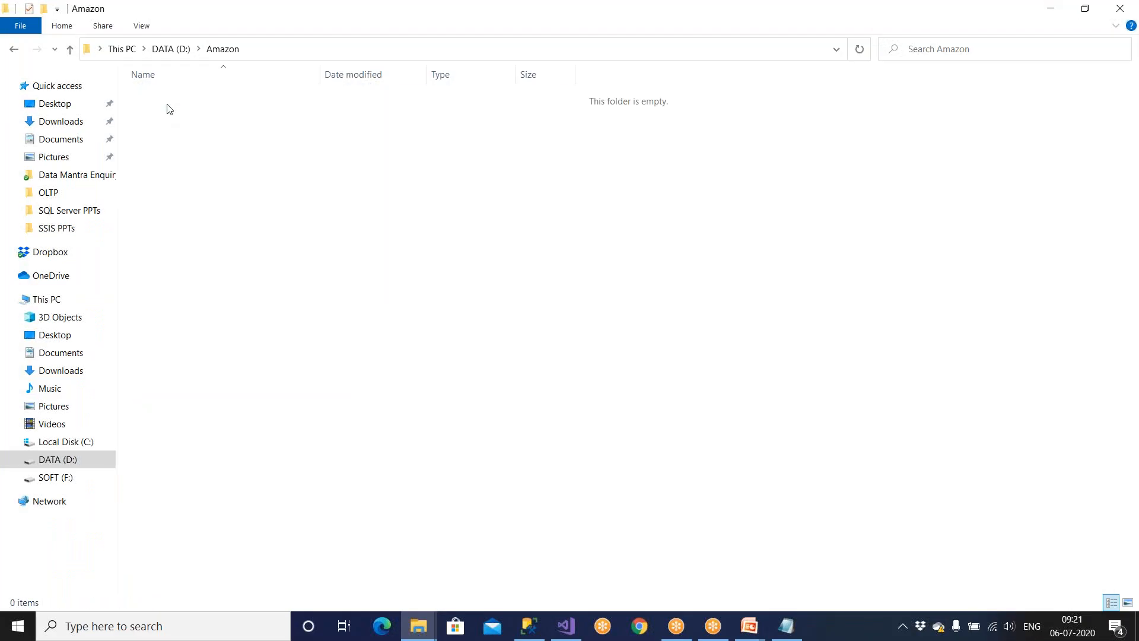
Stop debugging the 22 Demo_Logging package, return to design mode, and run it again.
click(566, 626)
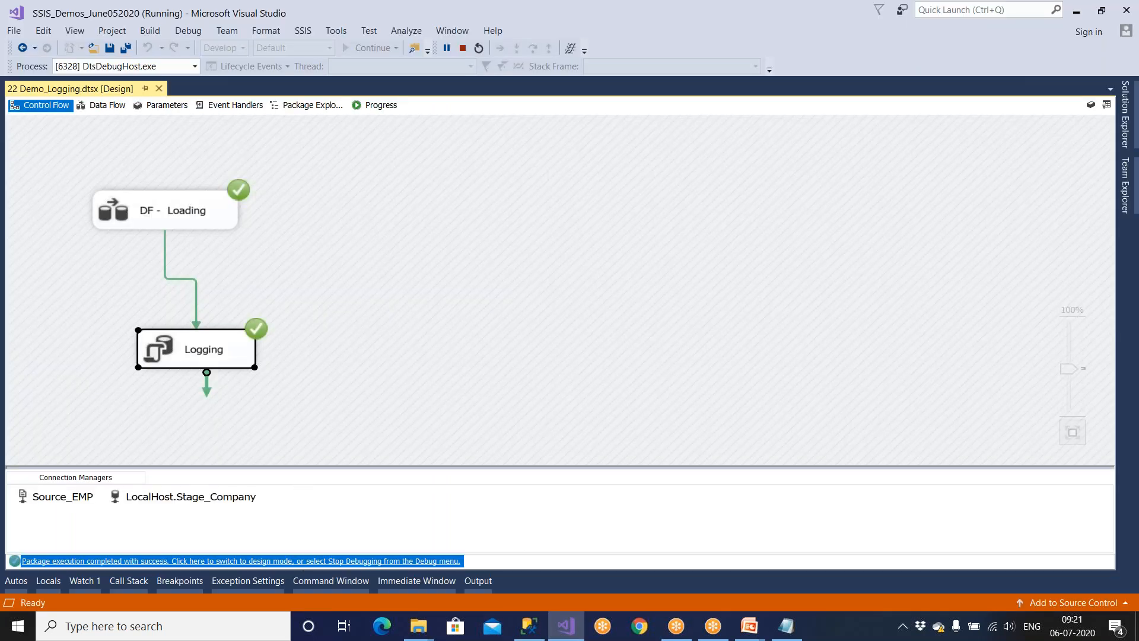
click(307, 561)
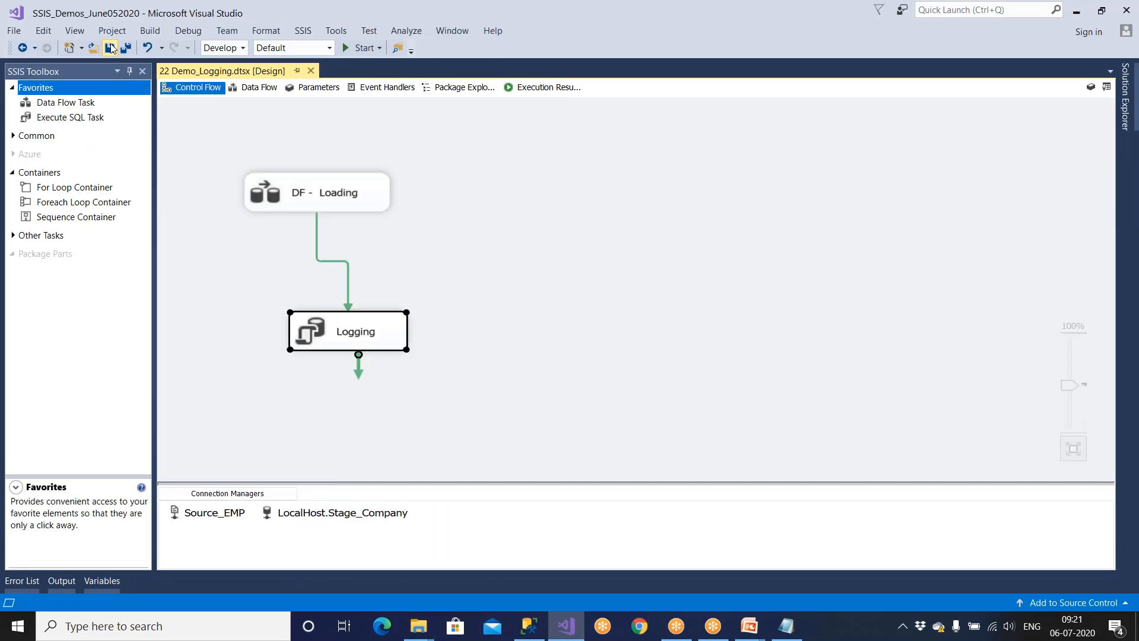
click(347, 48)
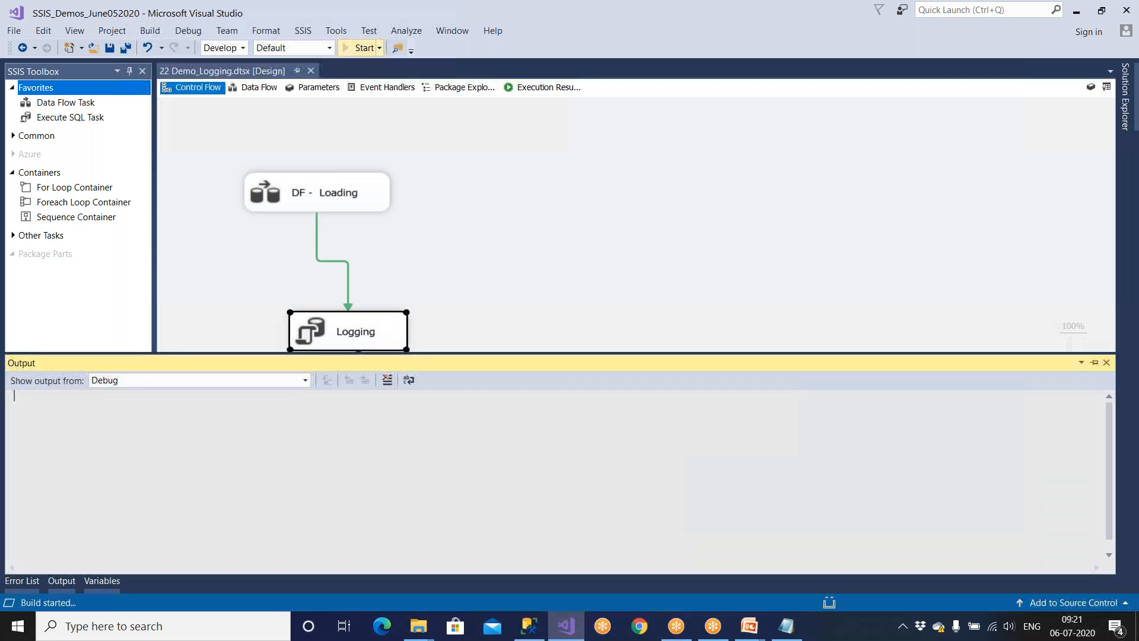
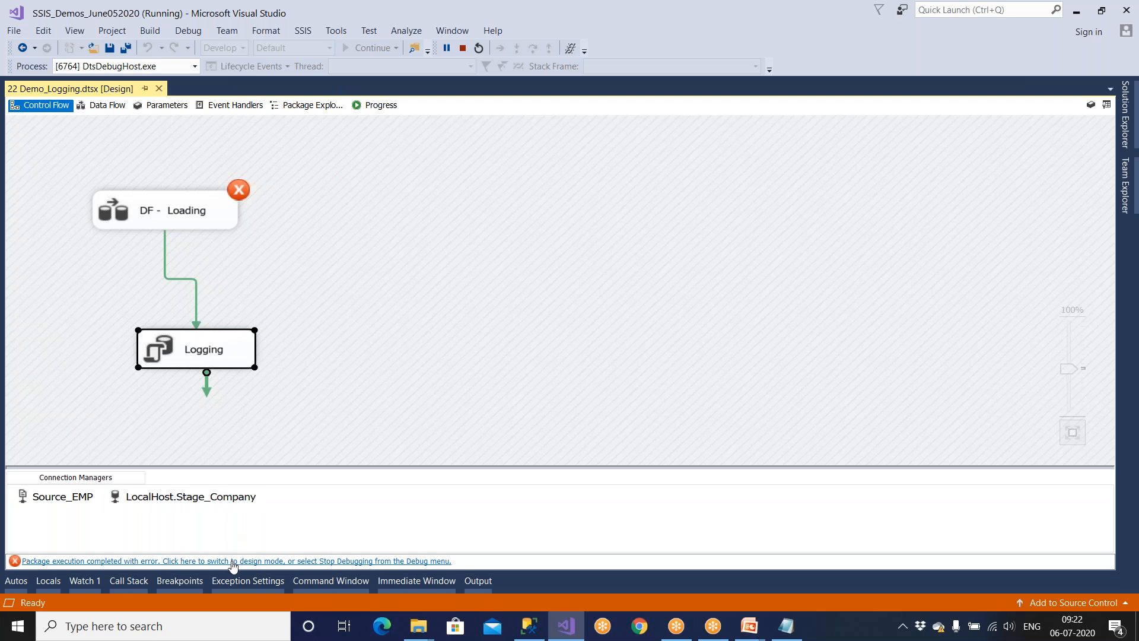
Stop debugging the 22 Demo_Logging package after DF - Loading fails.
click(232, 563)
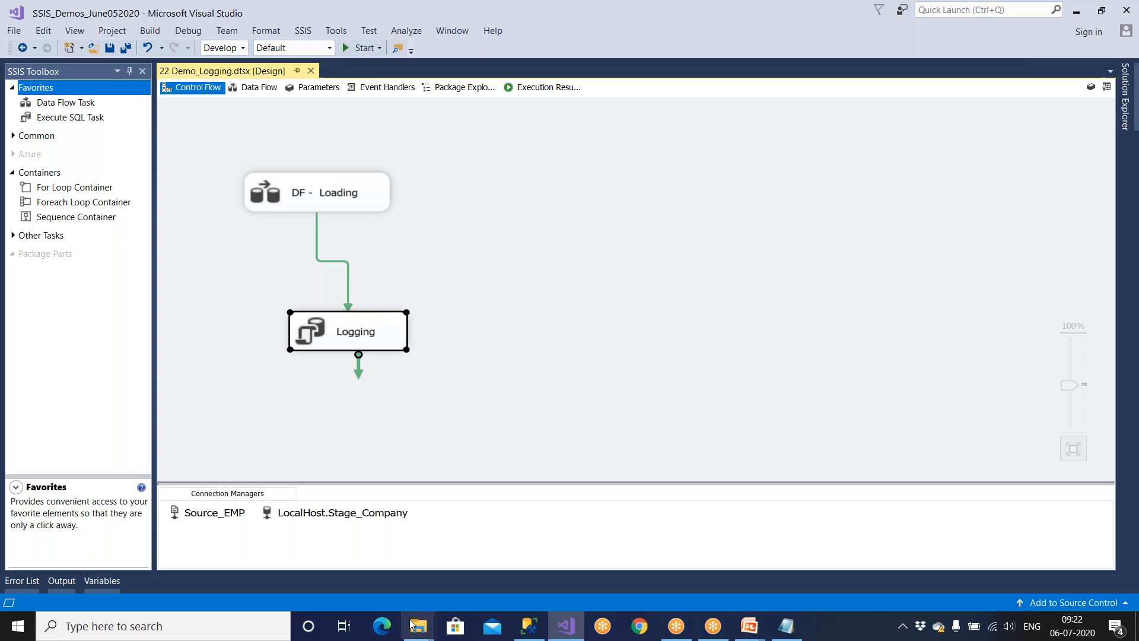
Run the SSIS_Logs and sysssislog queries in SQL Server Management Studio.
mouse_move(416, 626)
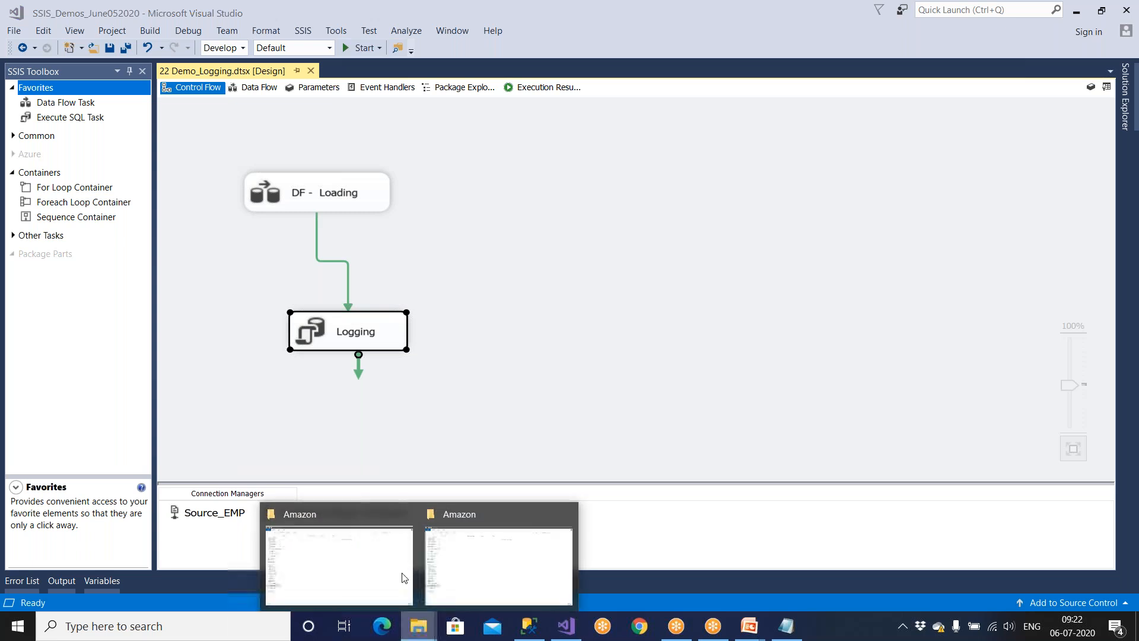
click(379, 561)
click(529, 626)
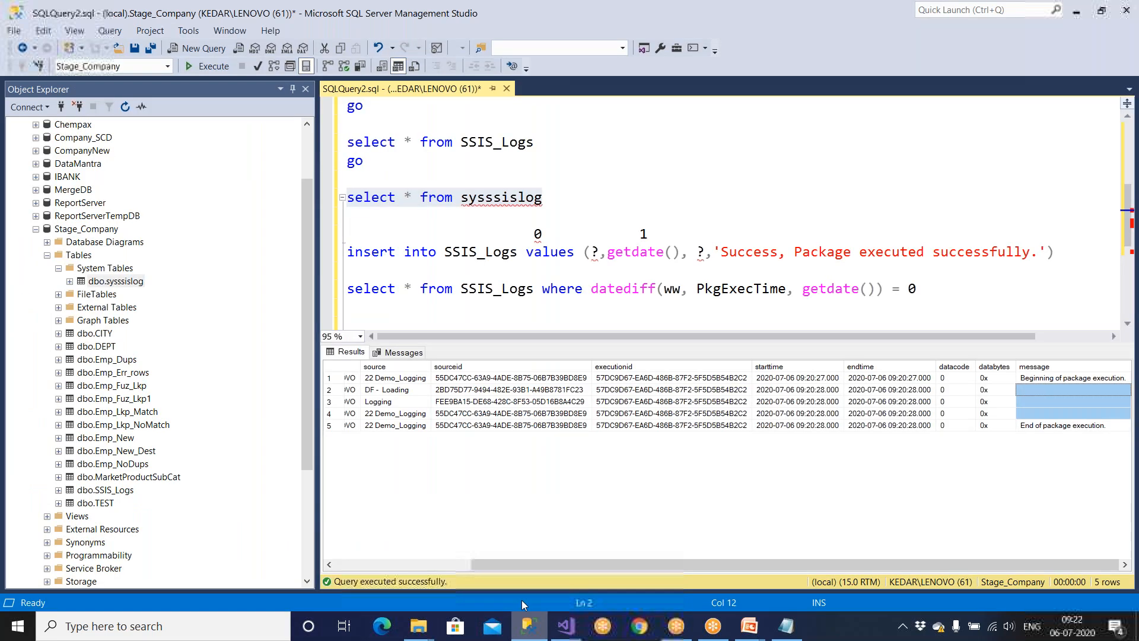
drag(376, 164, 347, 141)
click(207, 66)
drag(550, 197, 347, 197)
click(216, 68)
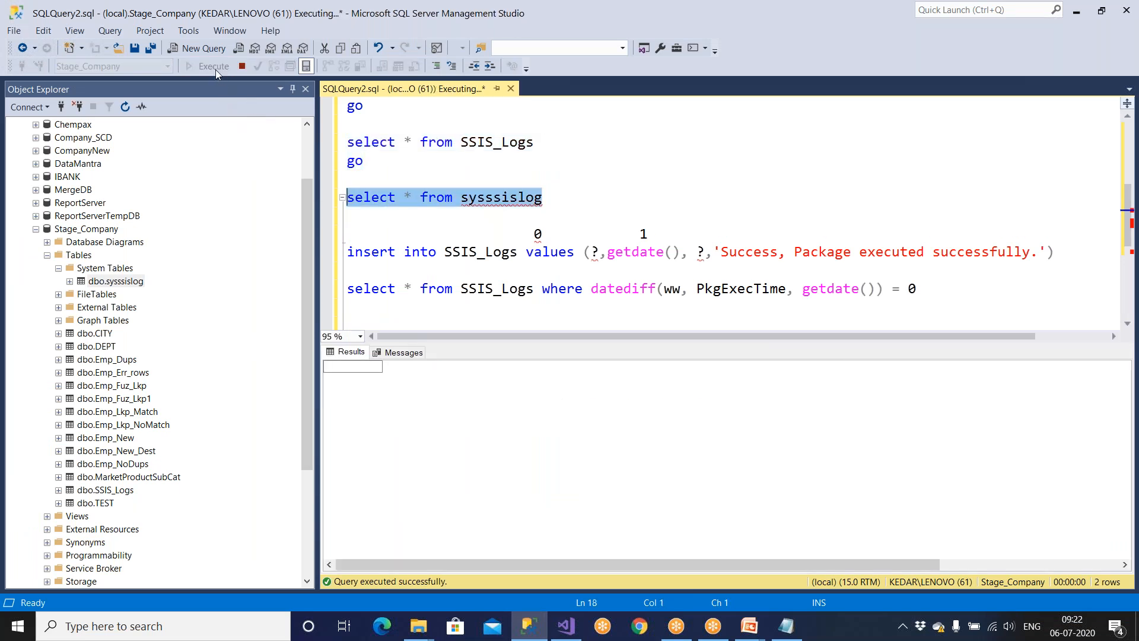
Copy the four error messages from rows 7-10 of the sysssislog results.
drag(382, 450, 745, 524)
drag(773, 569, 979, 568)
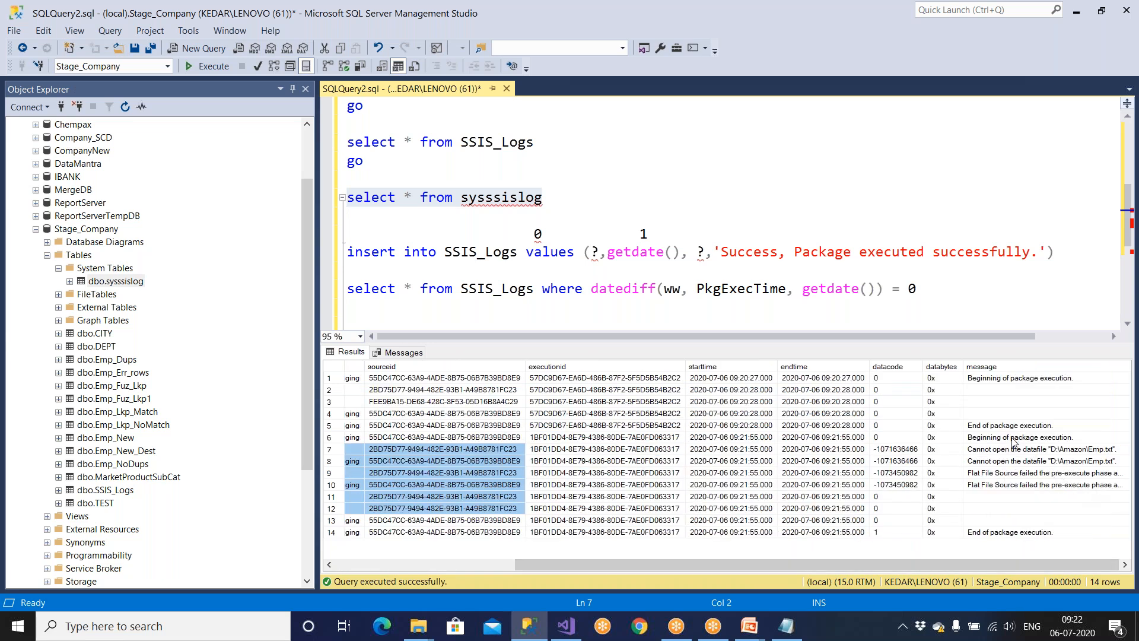
drag(1011, 450, 1016, 485)
right_click(1013, 469)
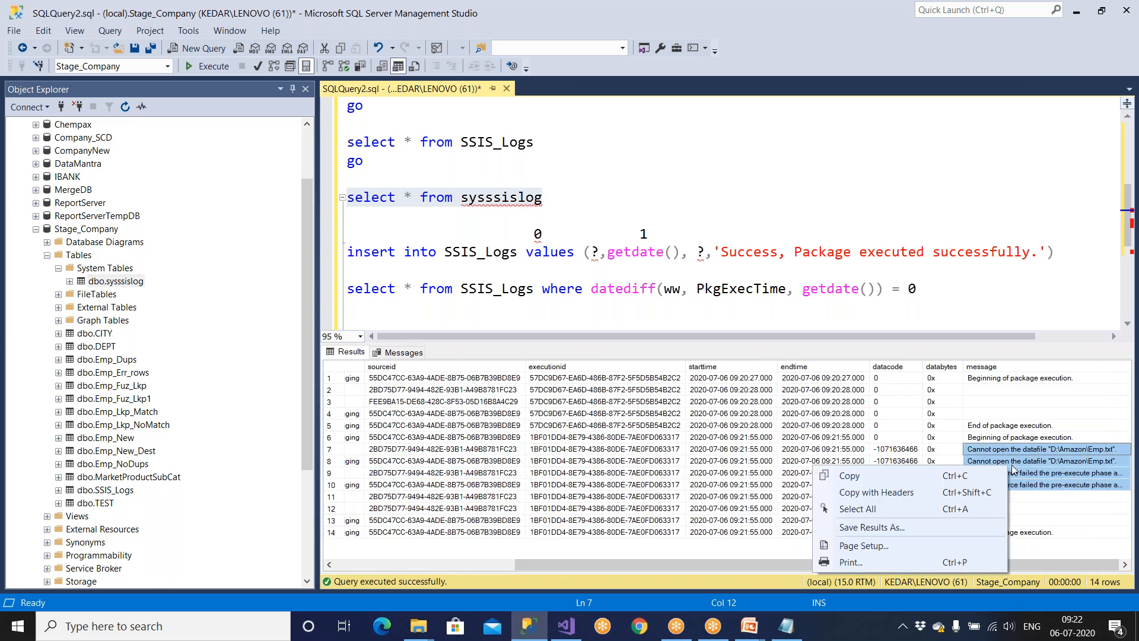
click(864, 478)
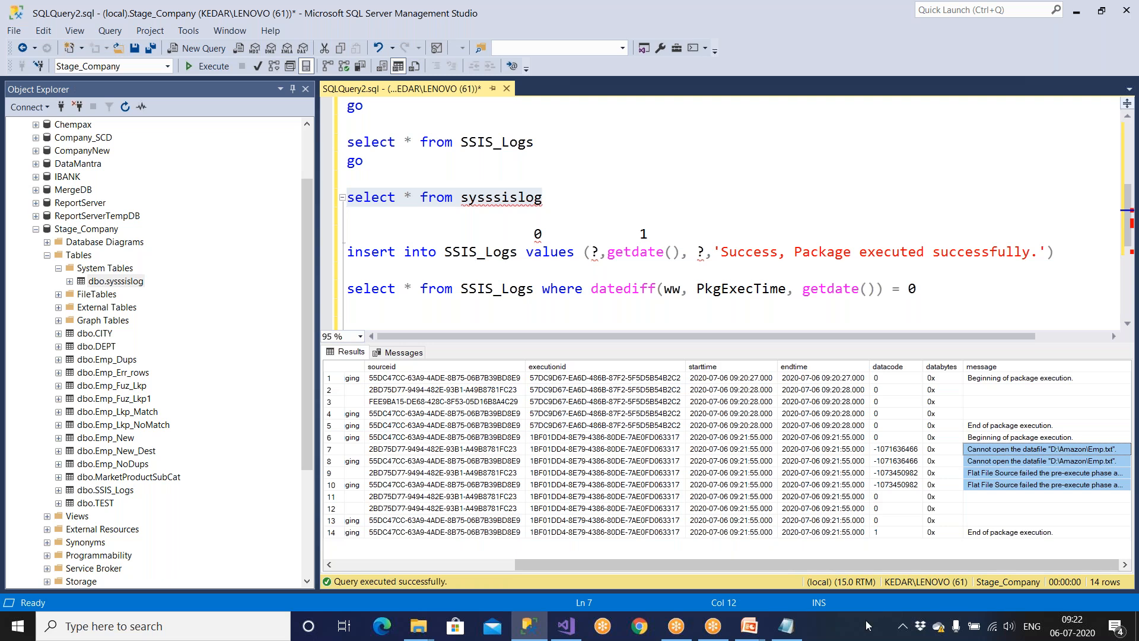
click(786, 627)
Replace the Notepad text with the copied errors and review the missing Emp.txt path.
key(ctrl+a)
key(ctrl+v)
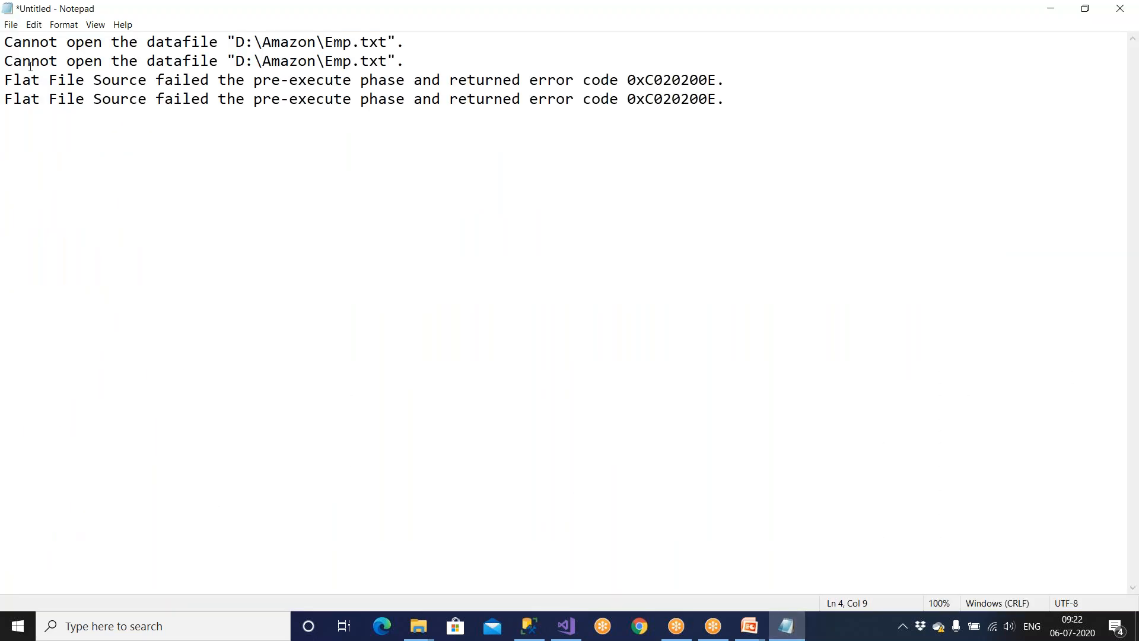
drag(31, 40, 407, 48)
drag(32, 62, 422, 67)
click(315, 154)
drag(229, 40, 423, 42)
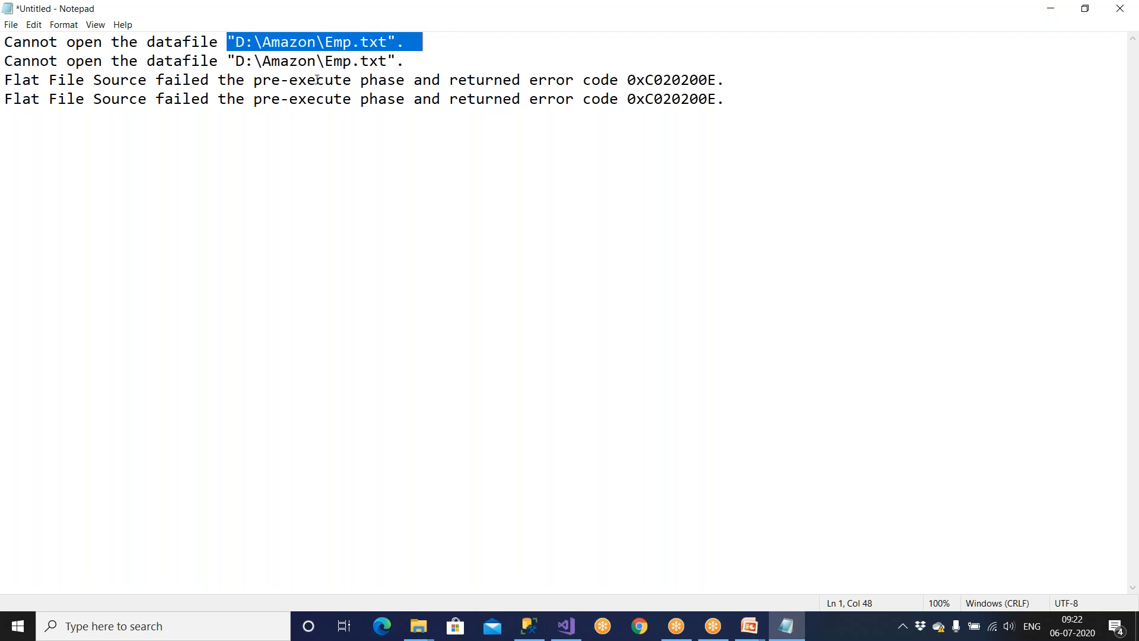
drag(324, 42, 385, 39)
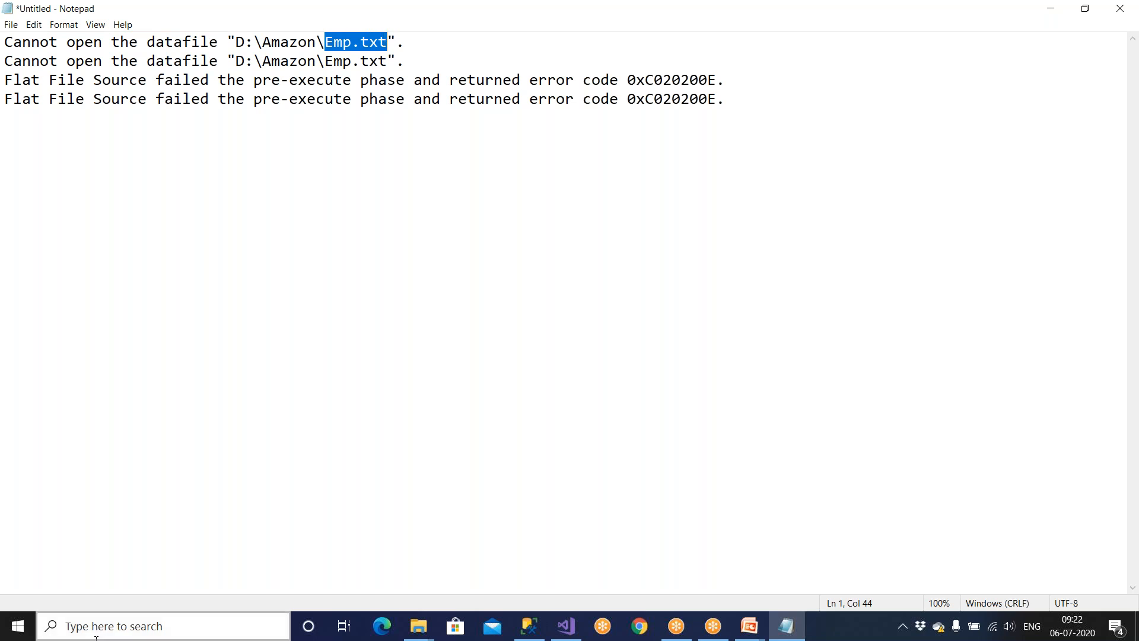
Confirm the D:\Amazon folder no longer contains Emp.txt.
click(418, 630)
click(394, 576)
click(63, 461)
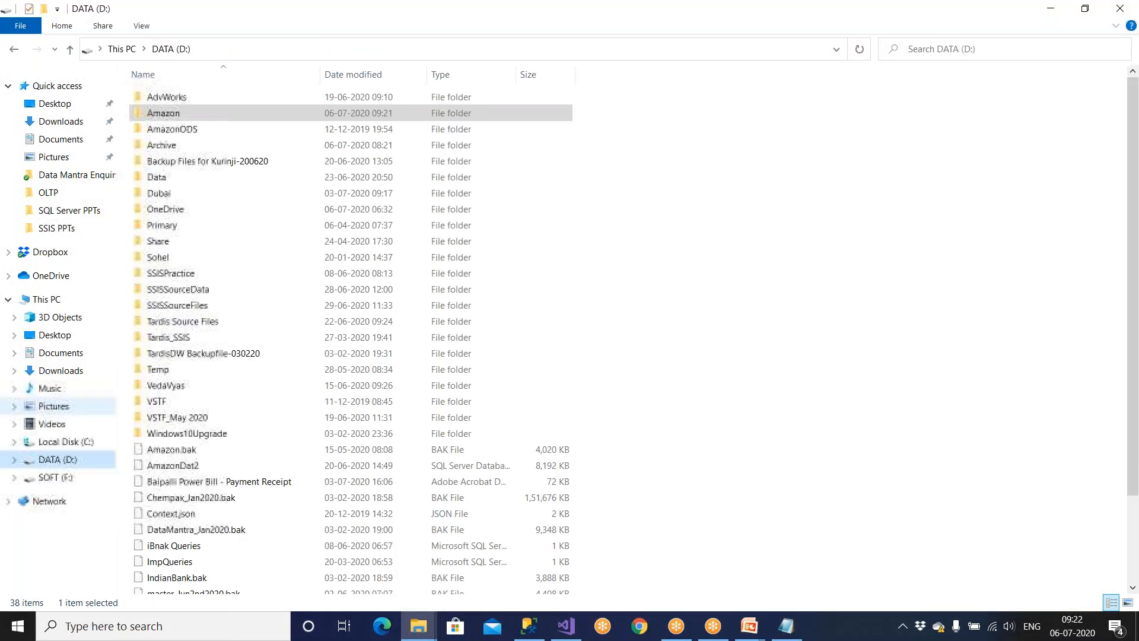
double_click(199, 117)
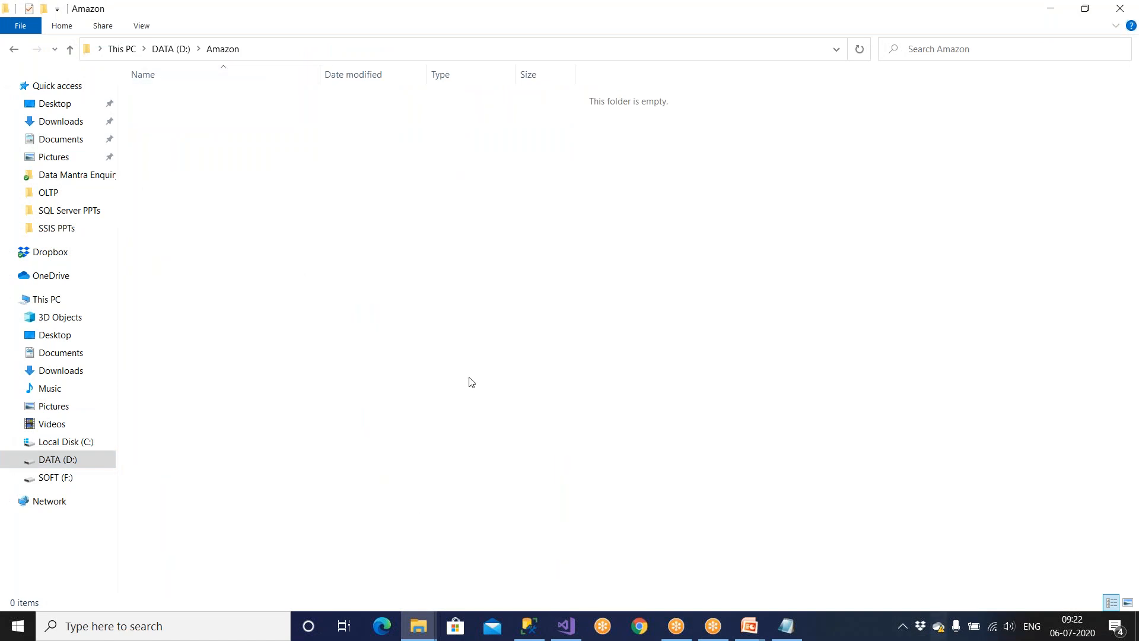
click(1120, 8)
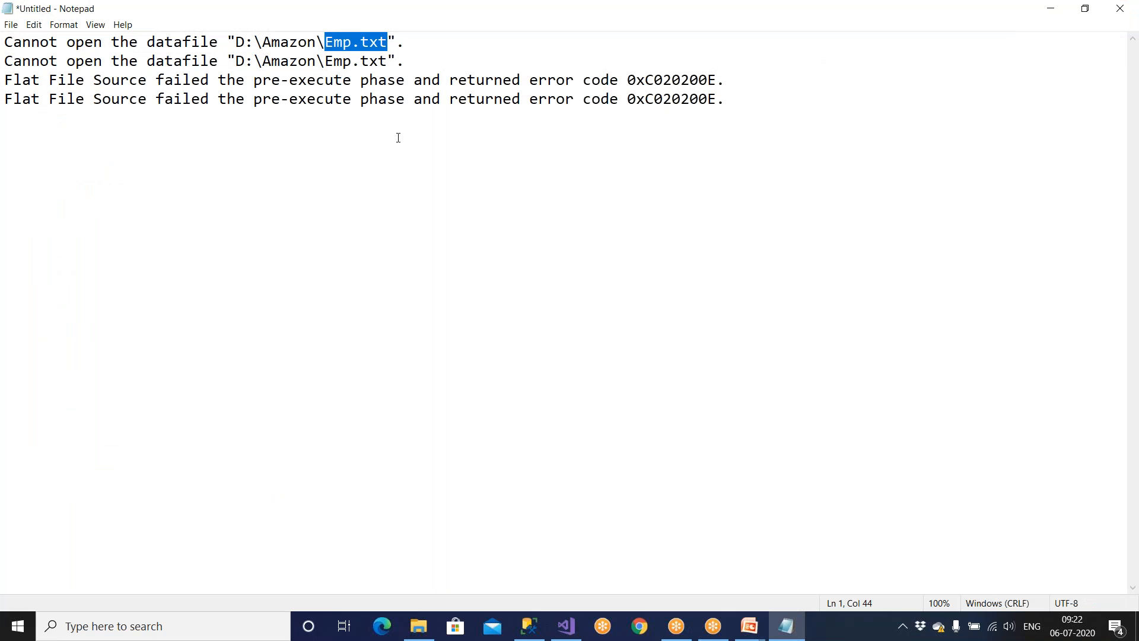
Close Notepad without saving the pasted error lines.
click(340, 128)
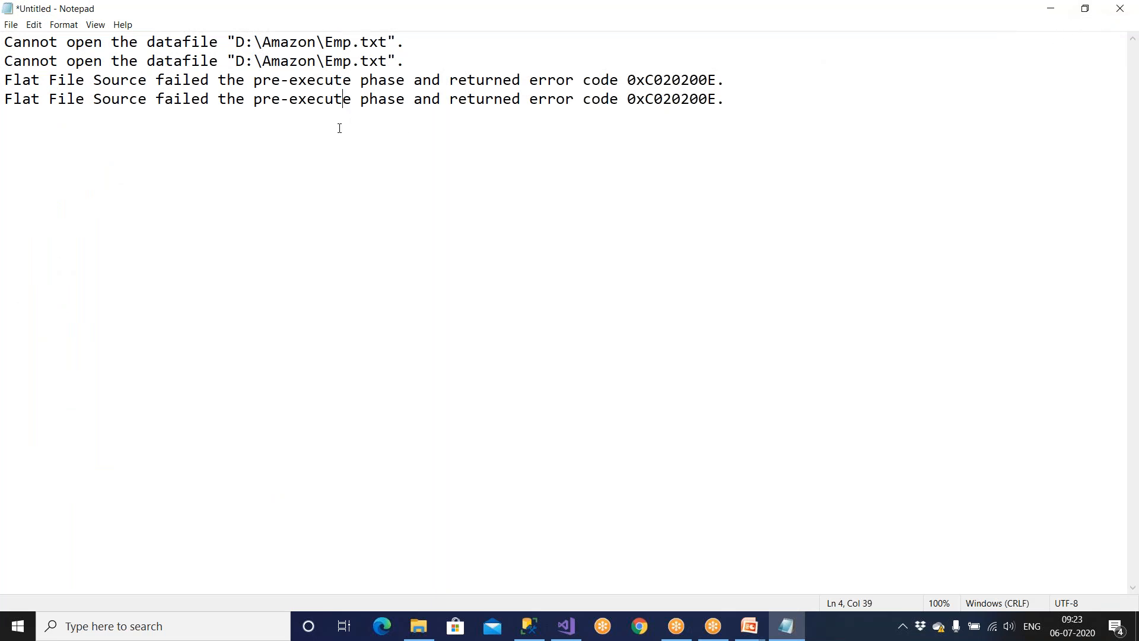
drag(224, 43, 456, 44)
click(1121, 8)
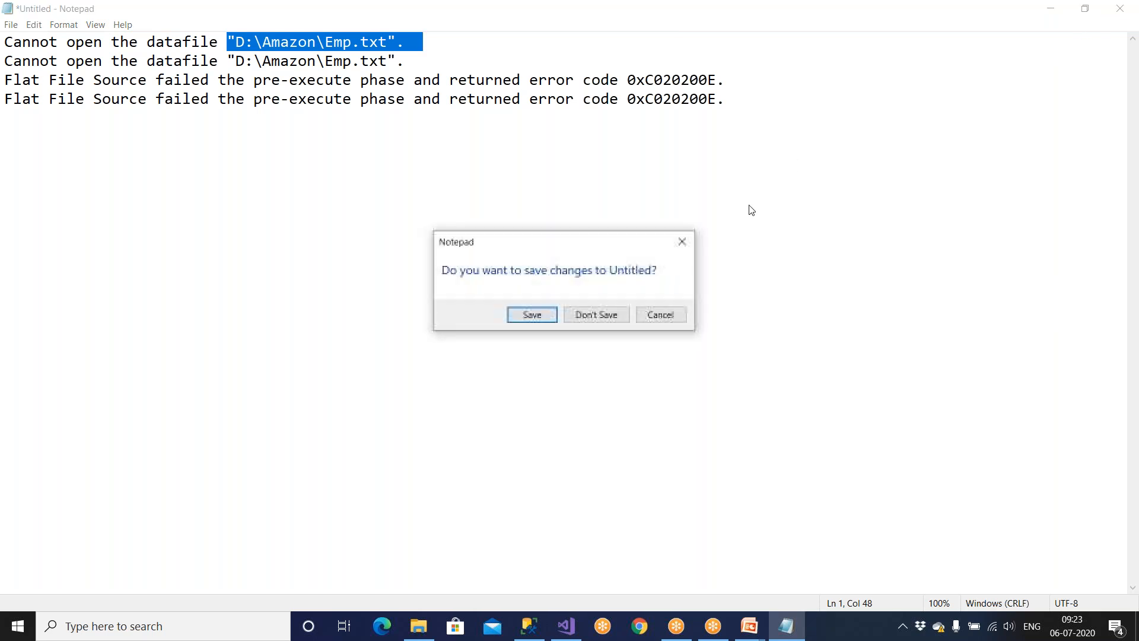
click(597, 316)
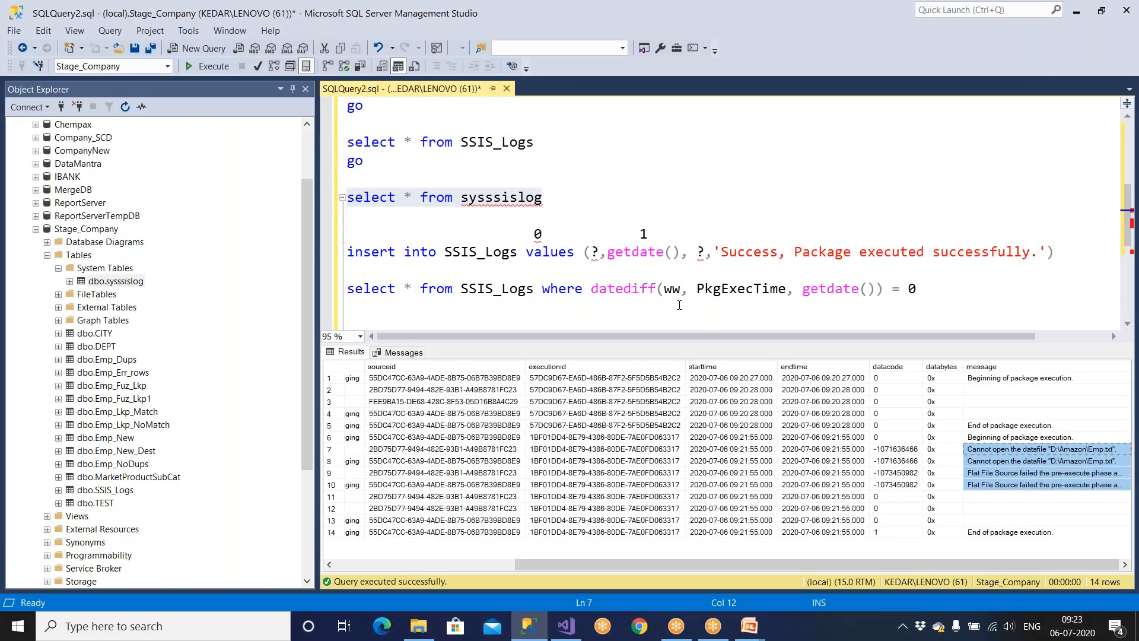
Duplicate the SSIS_Logs insert statement onto a new line below it.
drag(1059, 253, 336, 261)
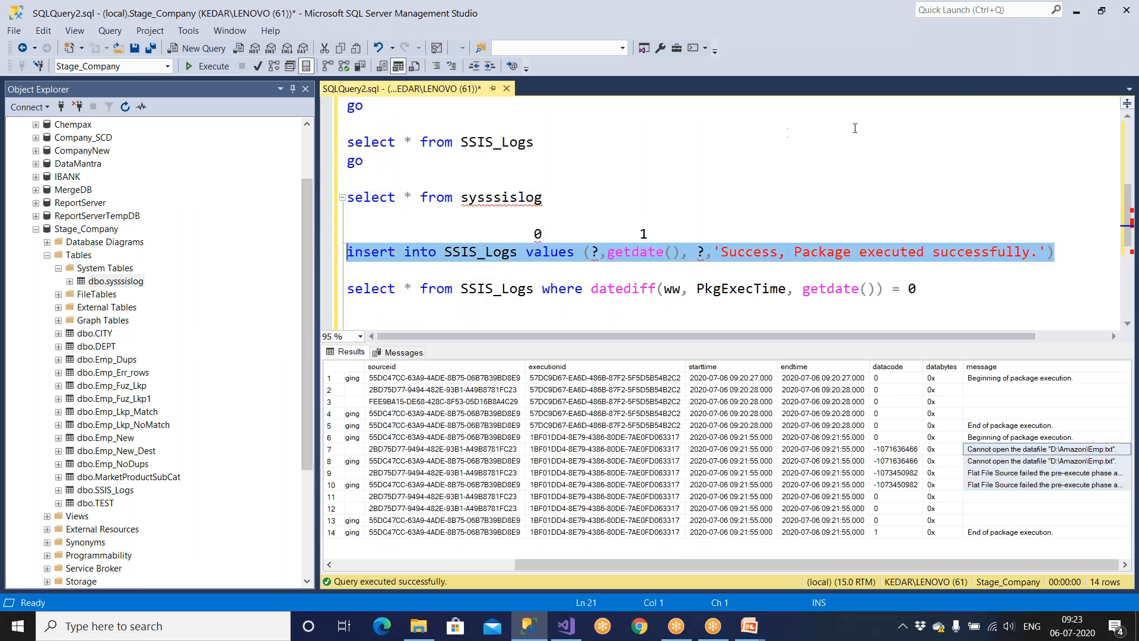
click(1067, 260)
key(Return)
key(ctrl+v)
Change the copied message to 'Fail. Source fire doesnot exists.' and remove the extra full stop.
drag(721, 272, 1031, 272)
text(Fail. )
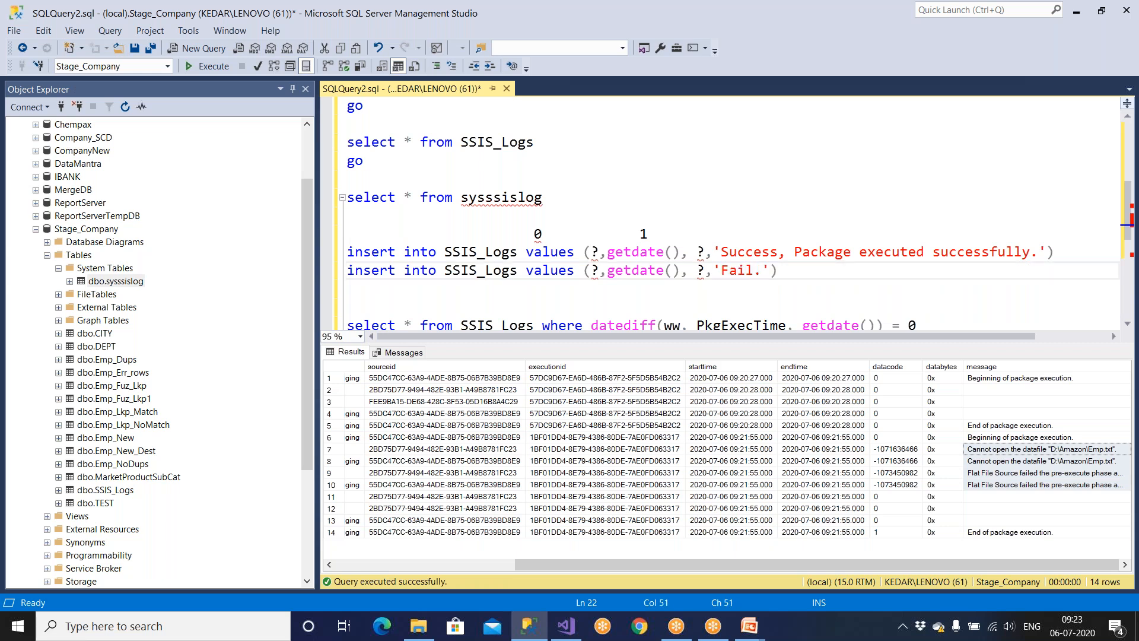
text(Source firl)
key(BackSpace)
text(e does)
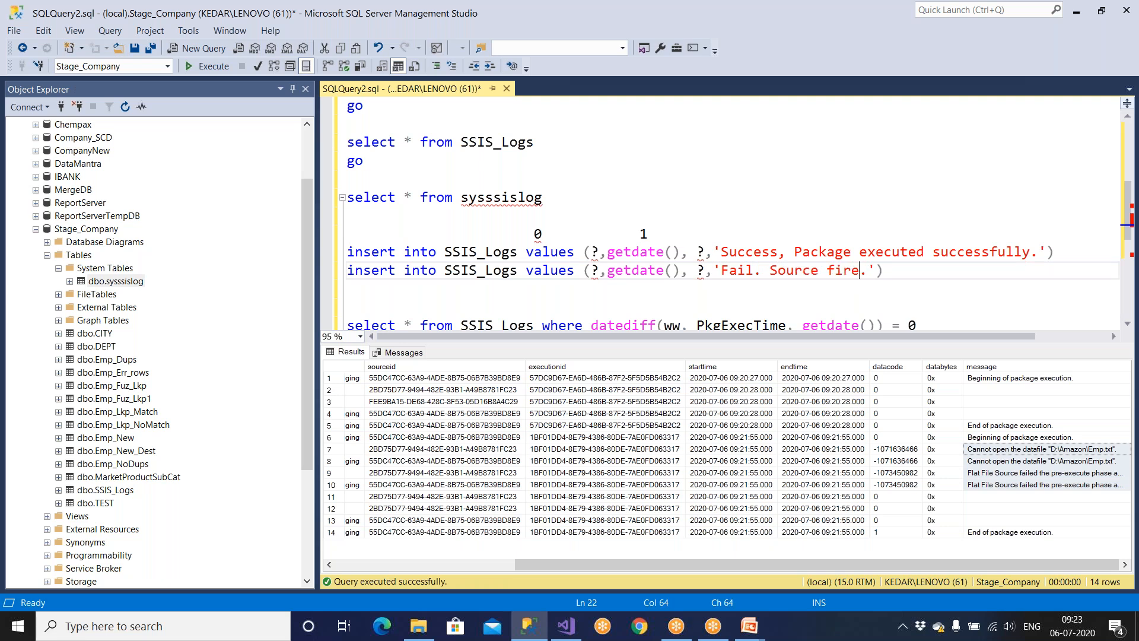
text(not exists)
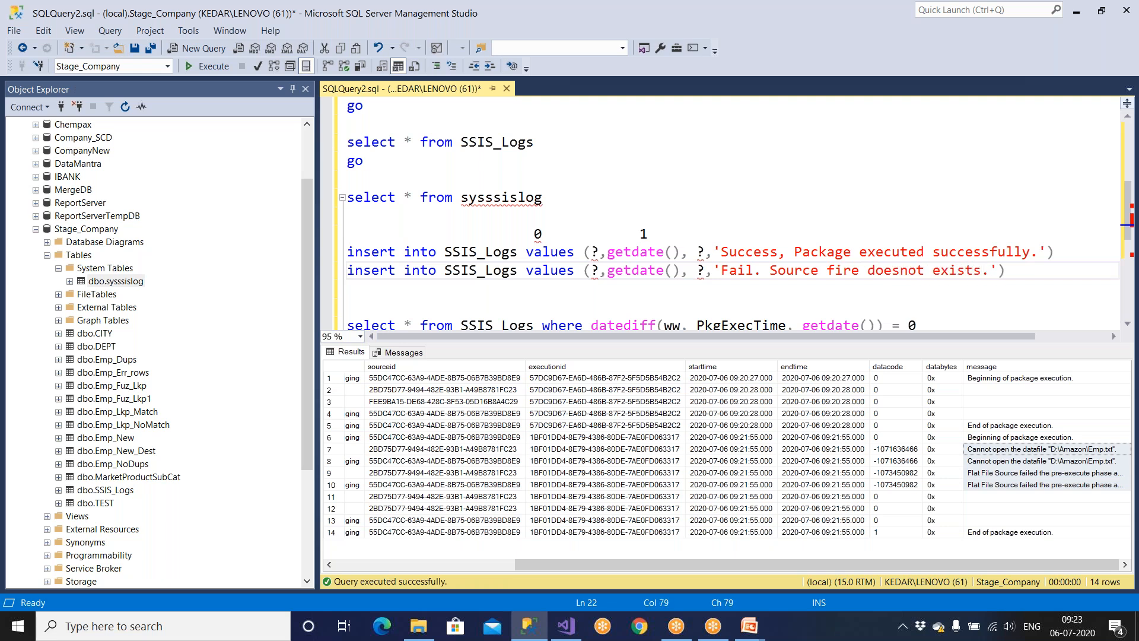
text(.)
key(ctrl+Return)
drag(1020, 289, 340, 298)
click(977, 297)
click(987, 296)
key(BackSpace)
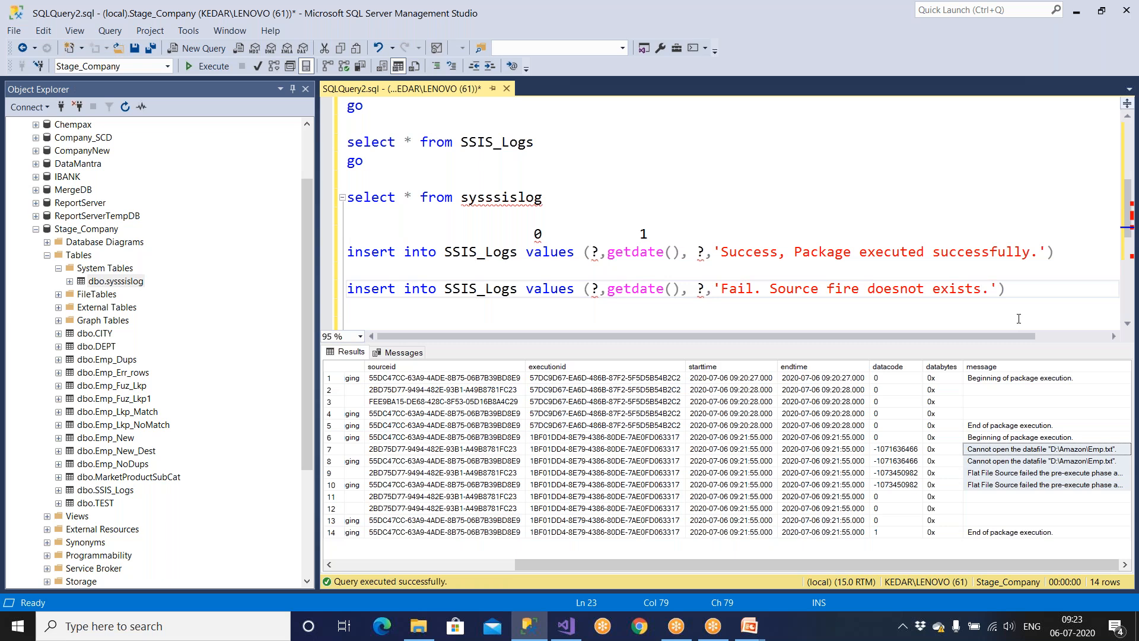
click(566, 628)
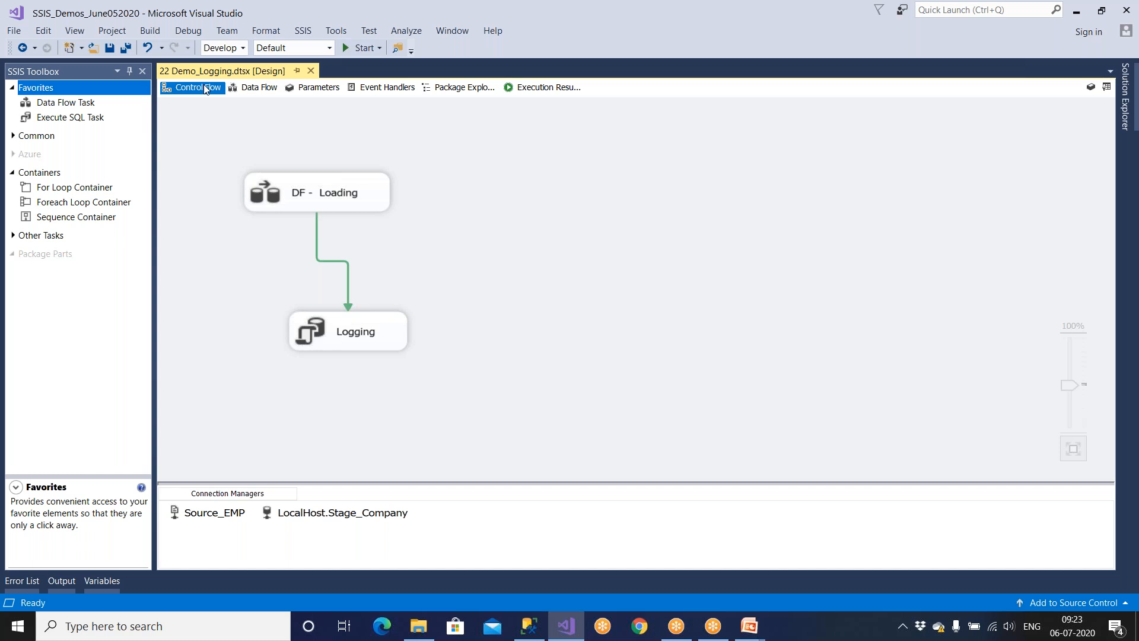
drag(338, 190, 375, 203)
drag(381, 331, 418, 334)
drag(396, 223, 393, 240)
drag(399, 330, 407, 353)
drag(394, 226, 394, 251)
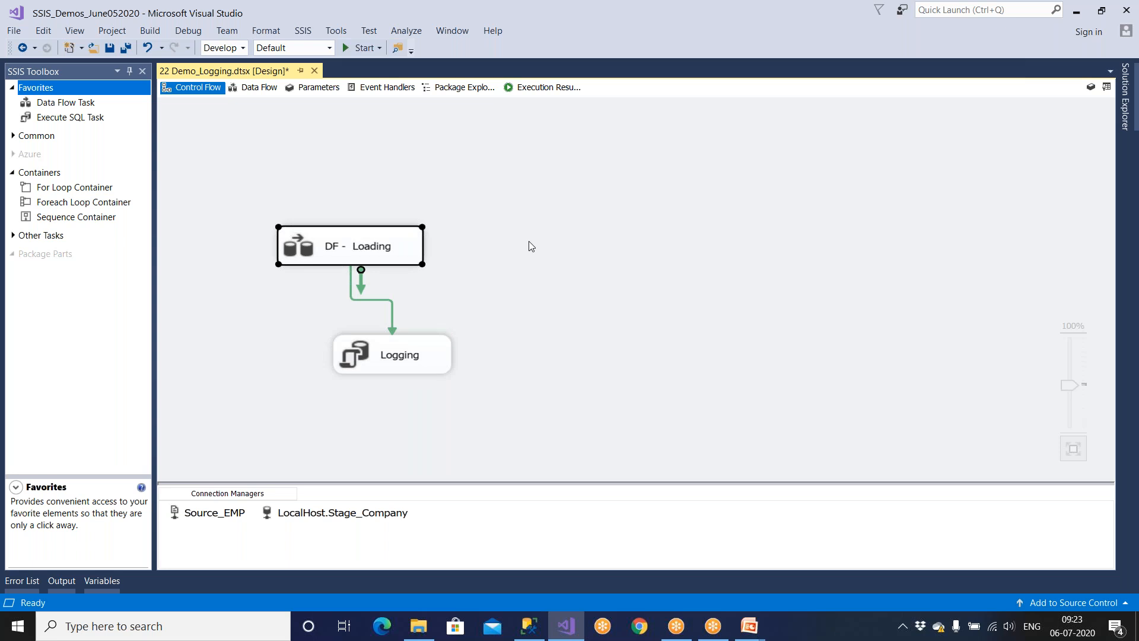
double_click(373, 259)
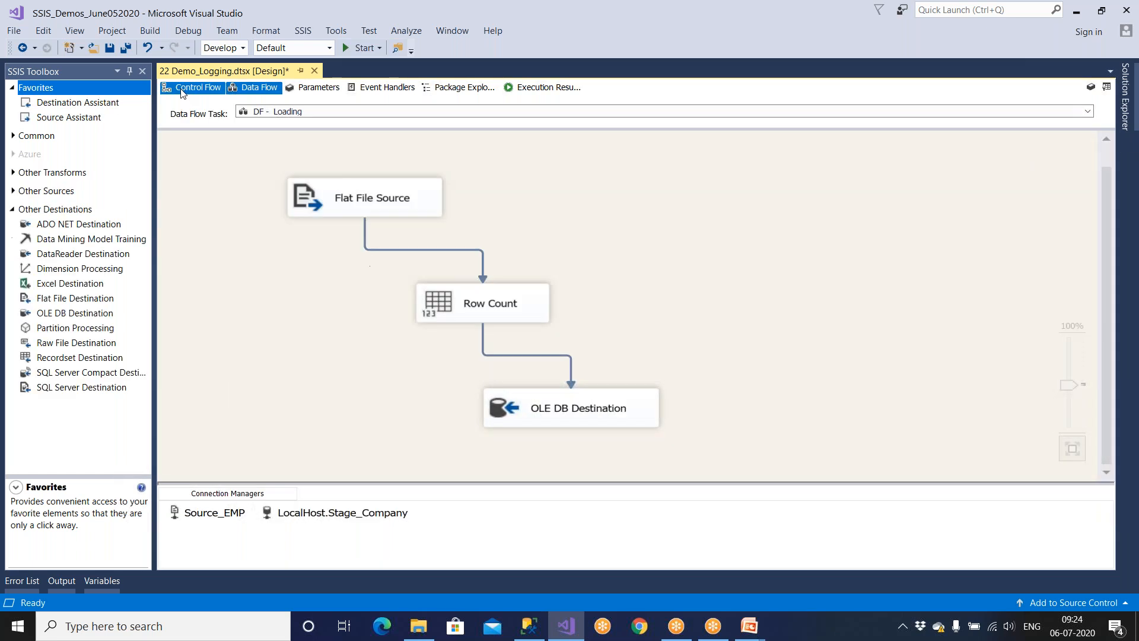
click(196, 88)
click(415, 365)
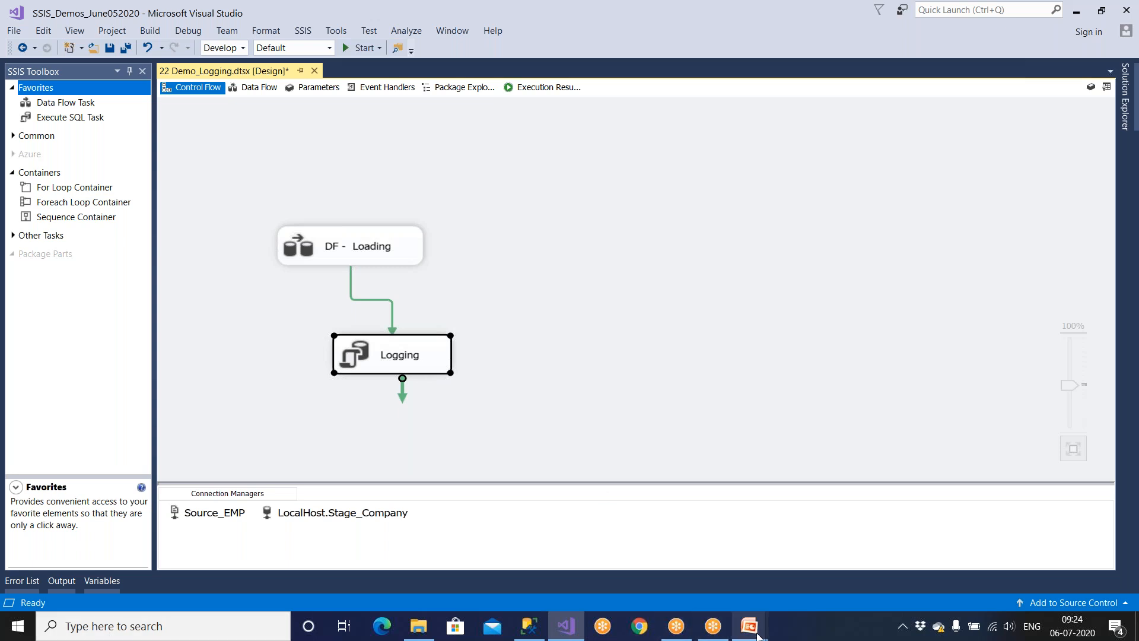
mouse_move(754, 632)
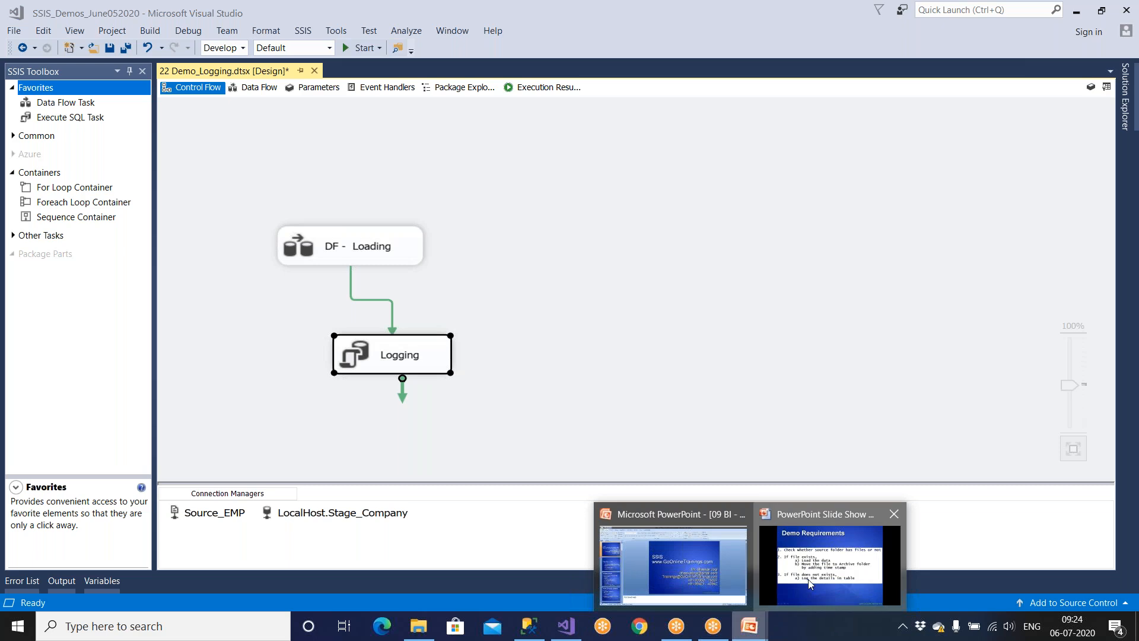
click(810, 583)
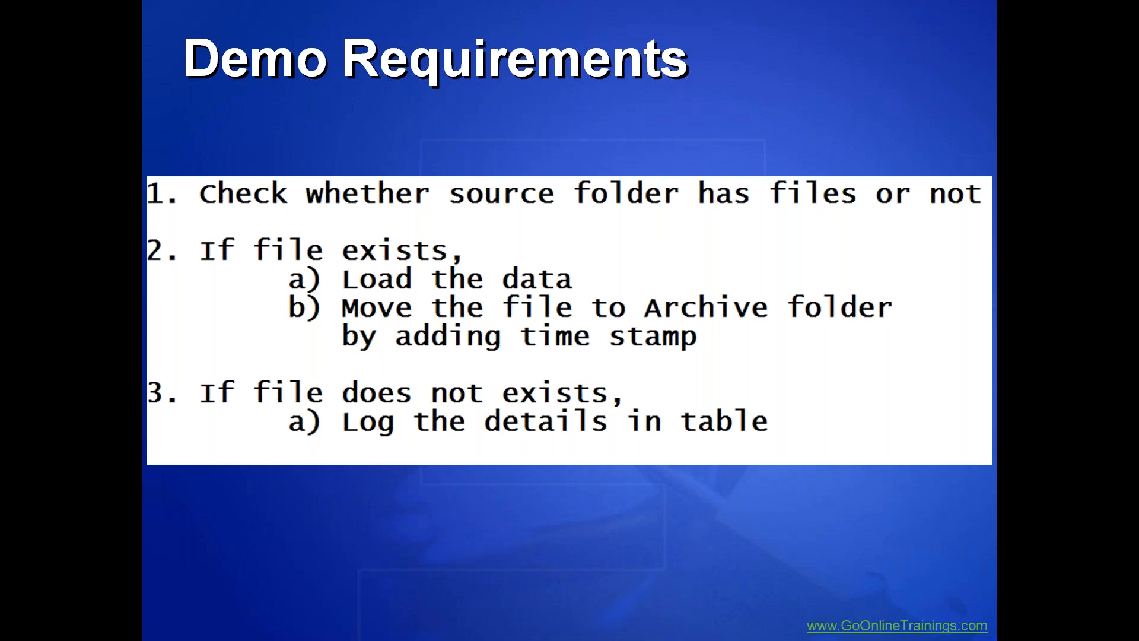
Bring up the Windows Start menu from the slide show.
key(super)
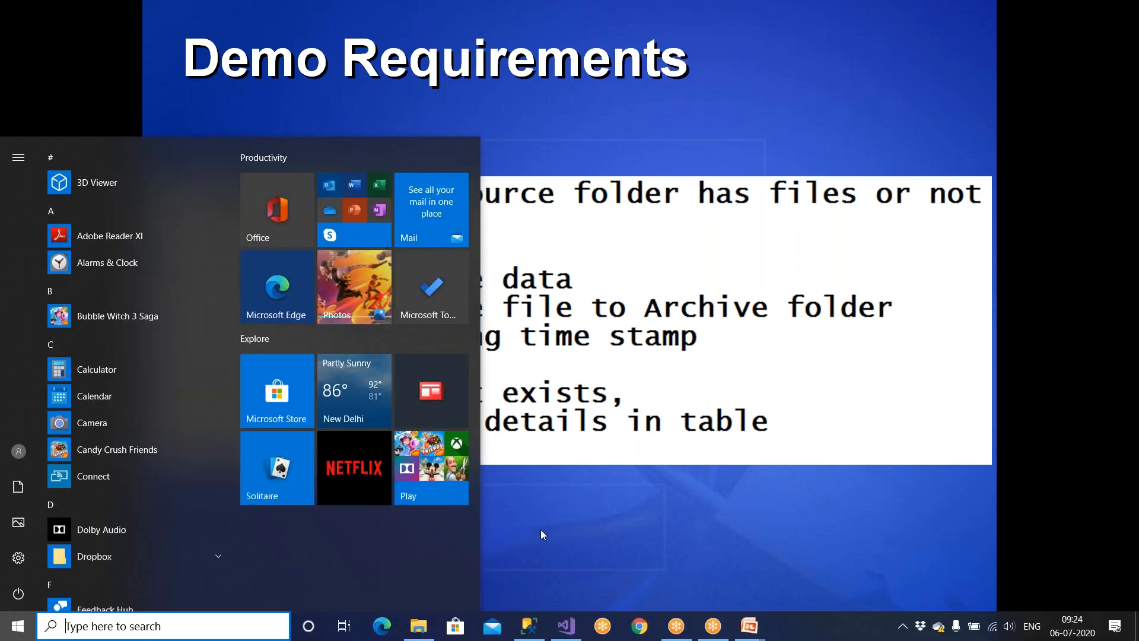
Launch Event Viewer and open the Windows Logs Application log.
click(419, 626)
click(119, 626)
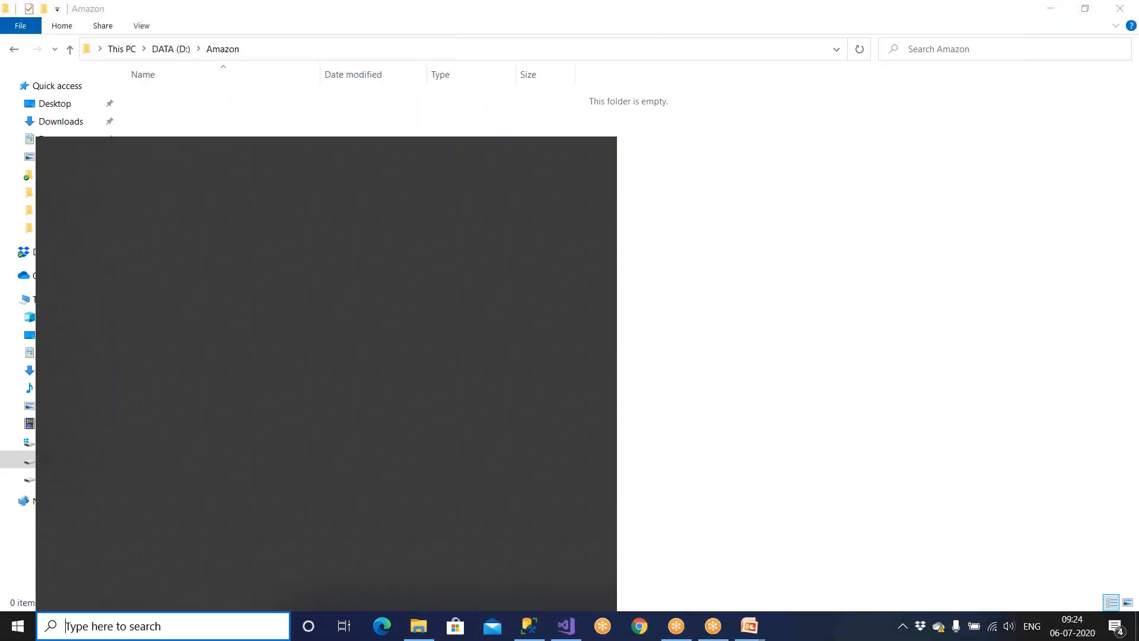
text(event)
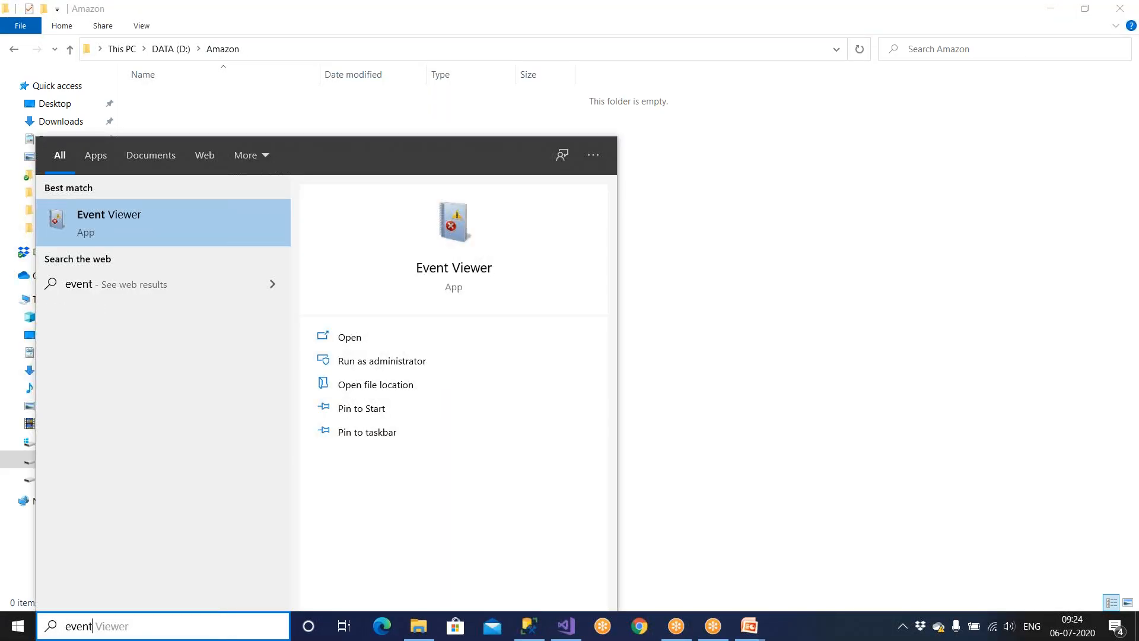
click(178, 236)
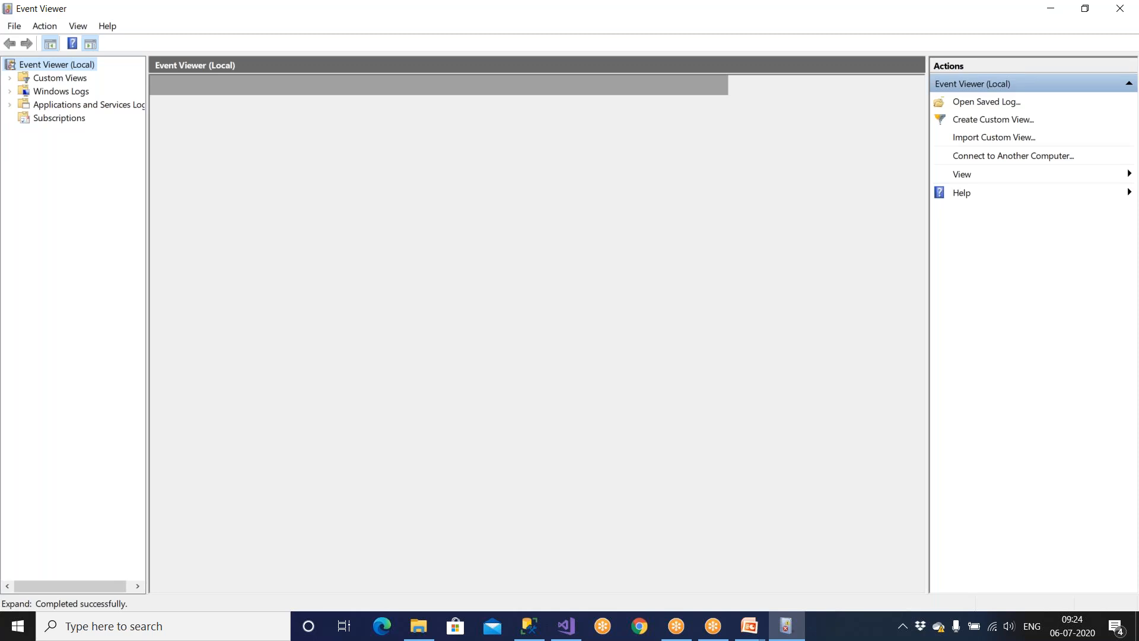
double_click(62, 90)
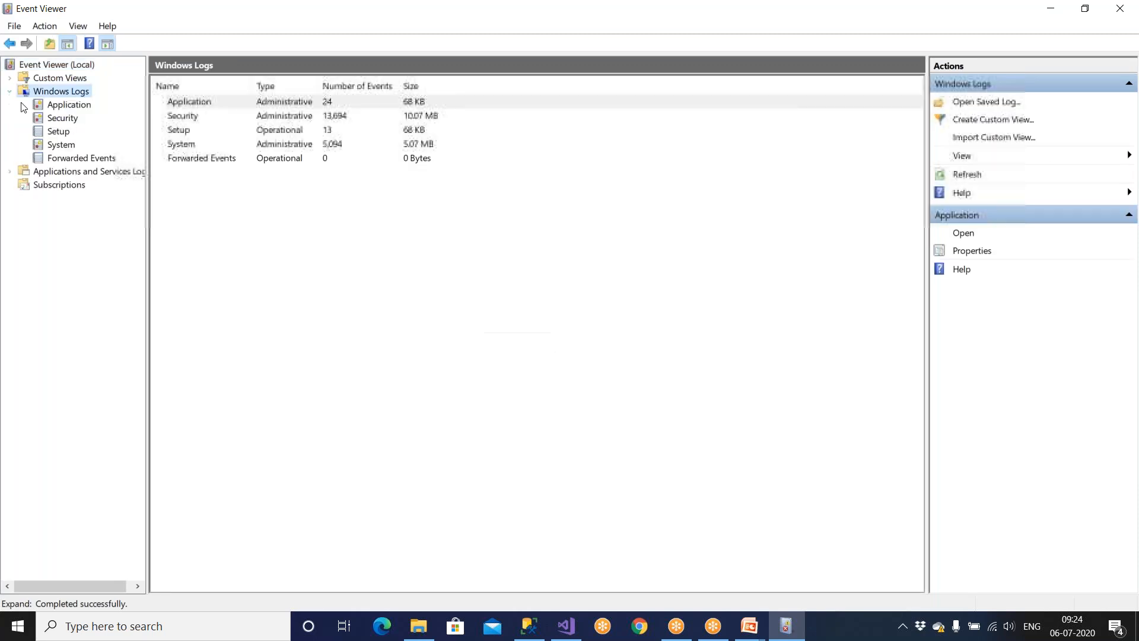
click(68, 105)
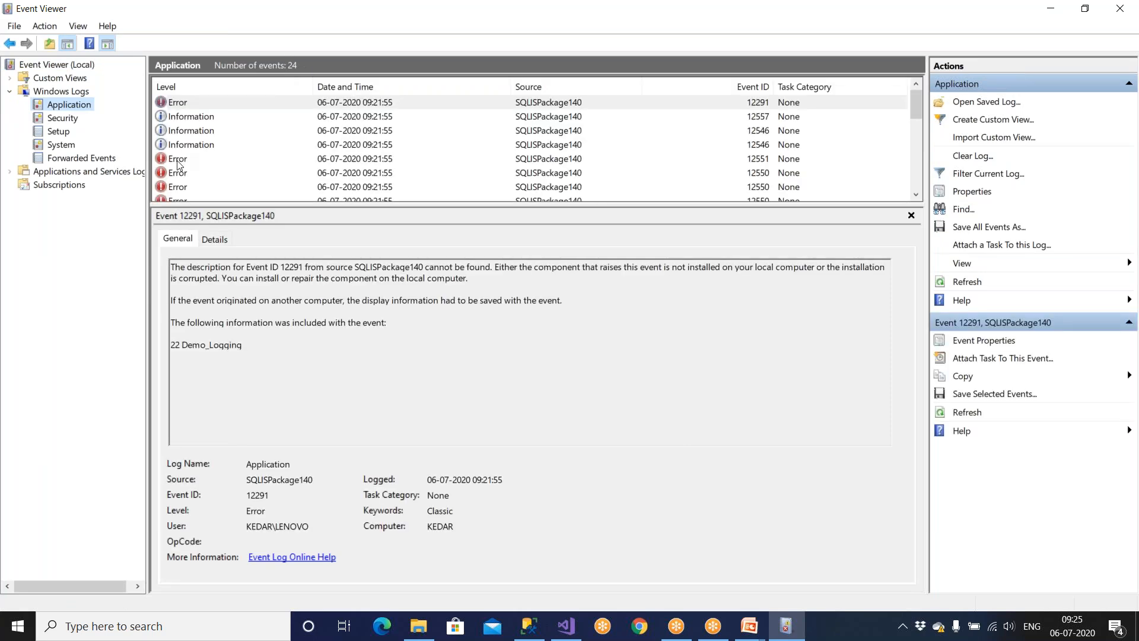
Step through the 12551 and 12550 SQLISPackage140 error events down to earlier runs.
click(181, 158)
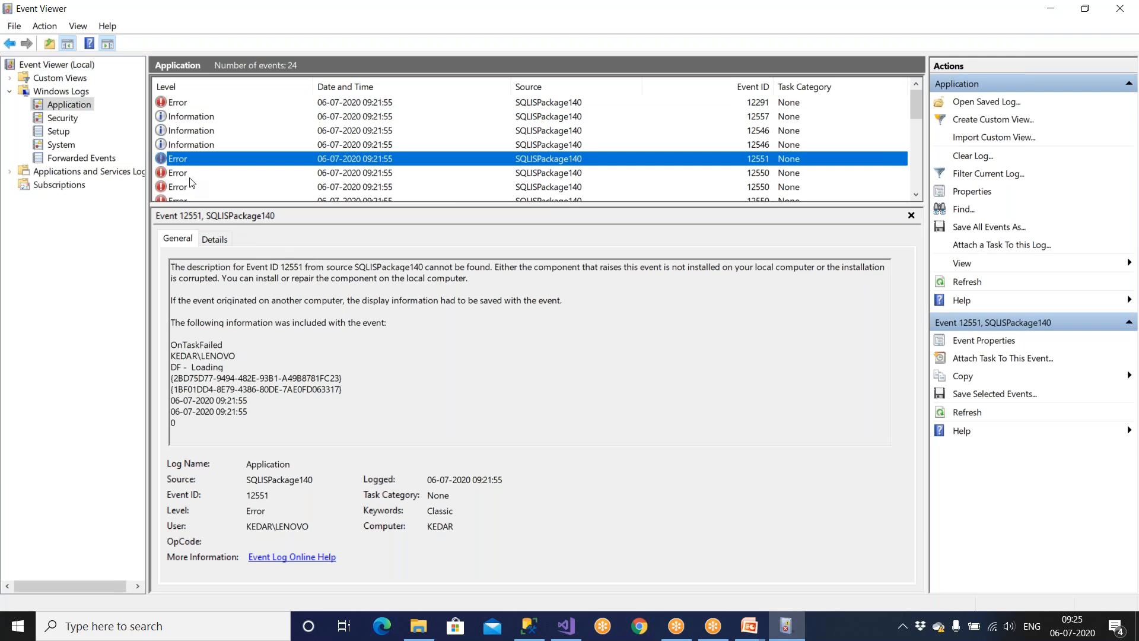
click(189, 177)
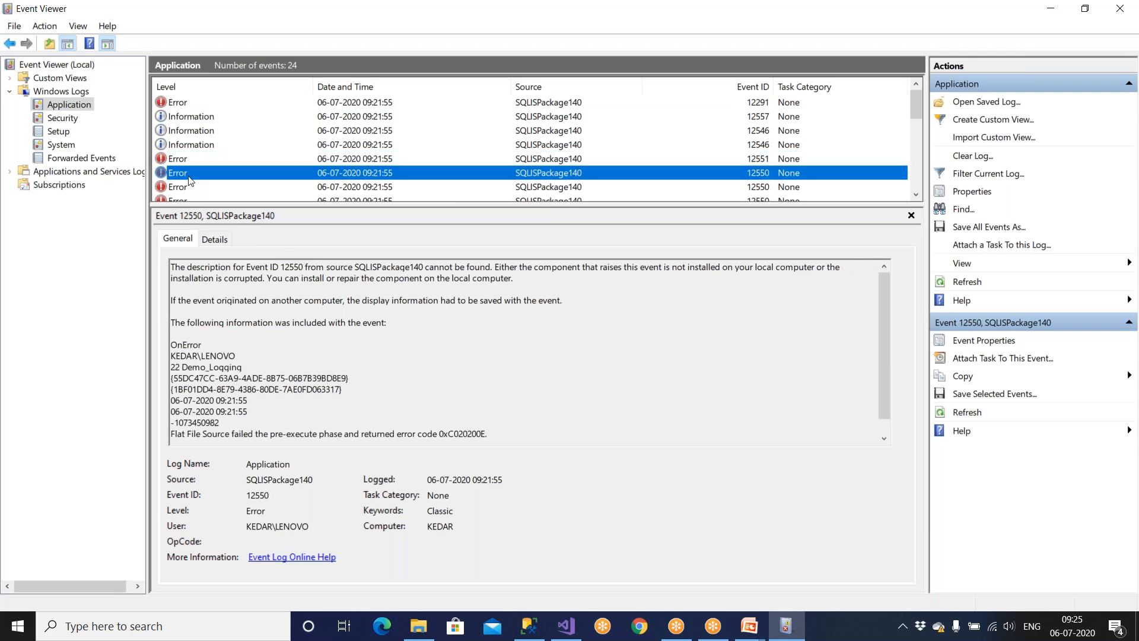
key(Down)
key(Down)
key(Down)
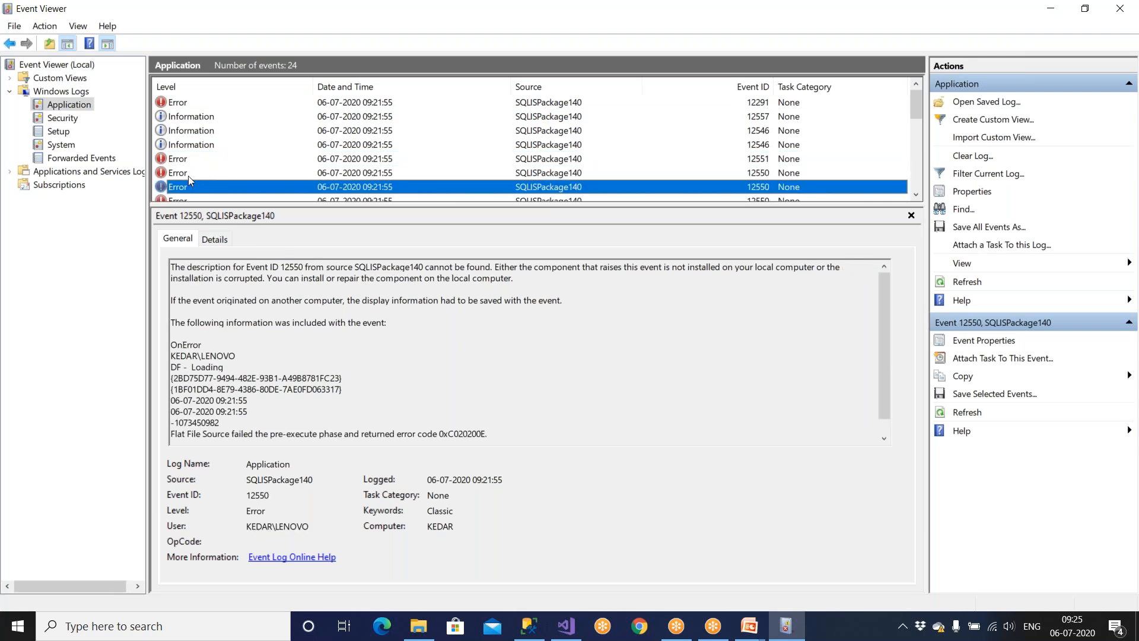
key(Down)
key(Down)
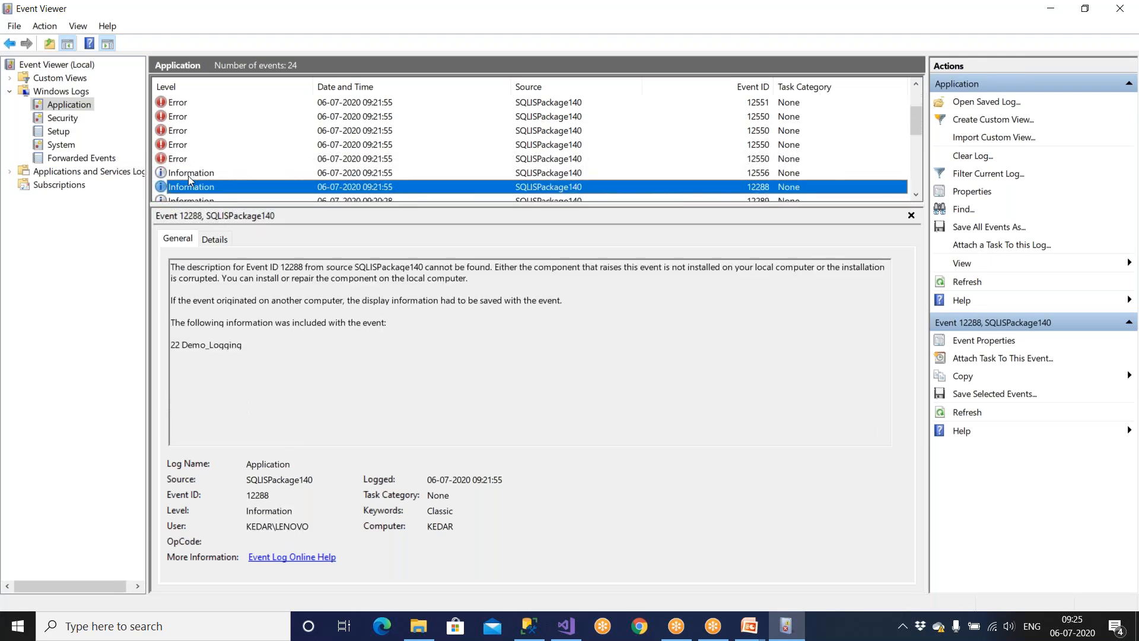
key(Down)
key(Down)
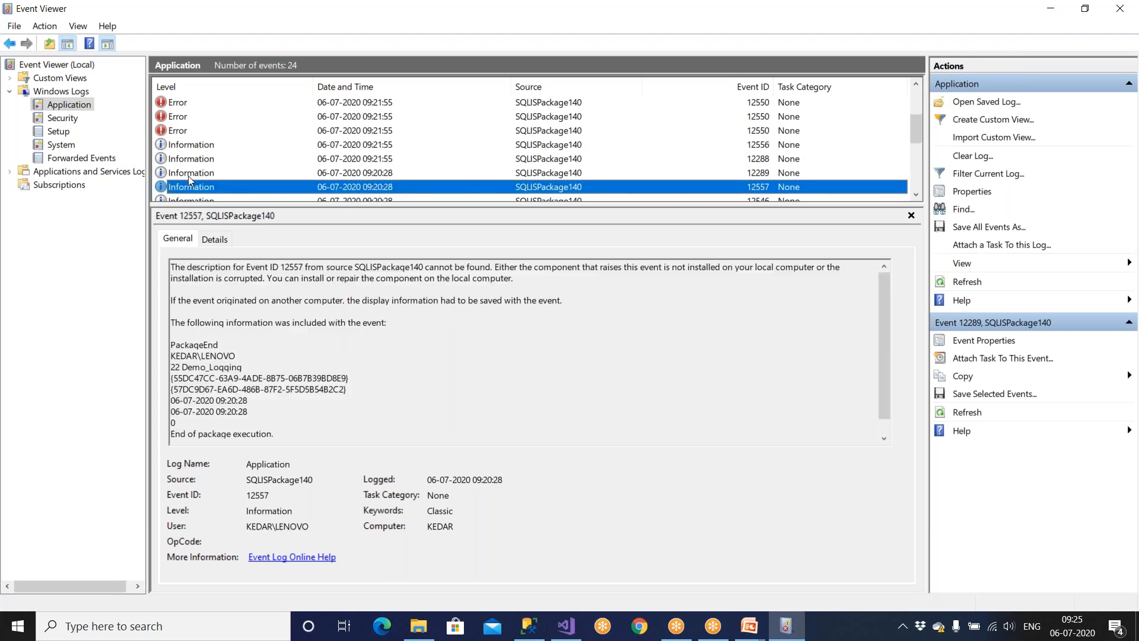
key(Down)
key(Down)
key(Down)
key(Down)
key(Down)
key(Down)
key(Down)
key(Down)
key(Down)
key(Down)
key(Down)
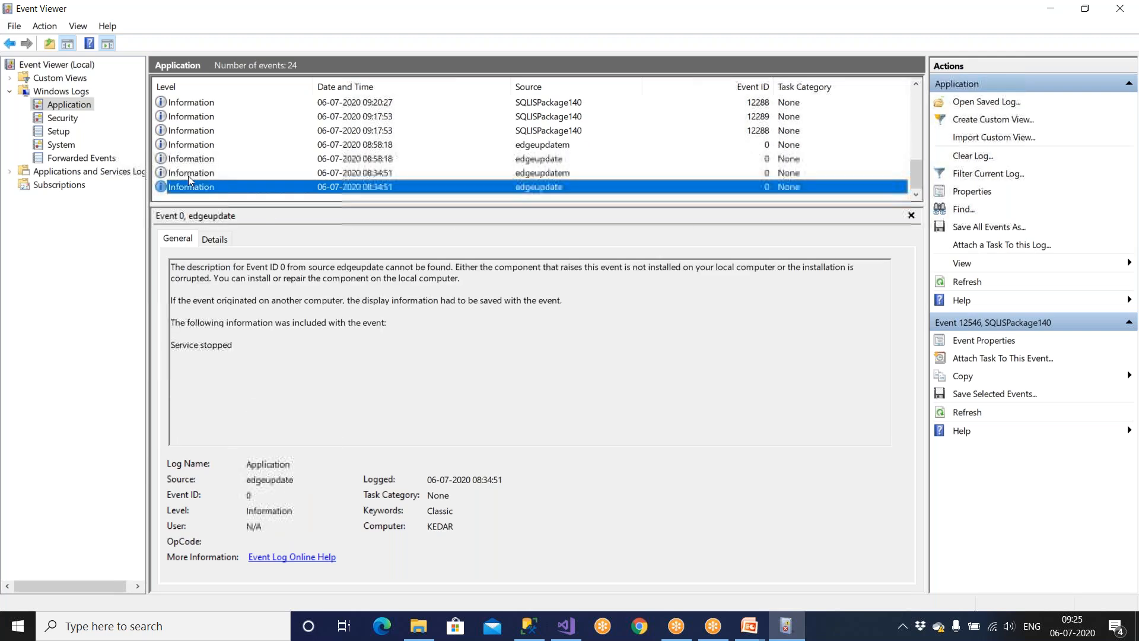
click(916, 84)
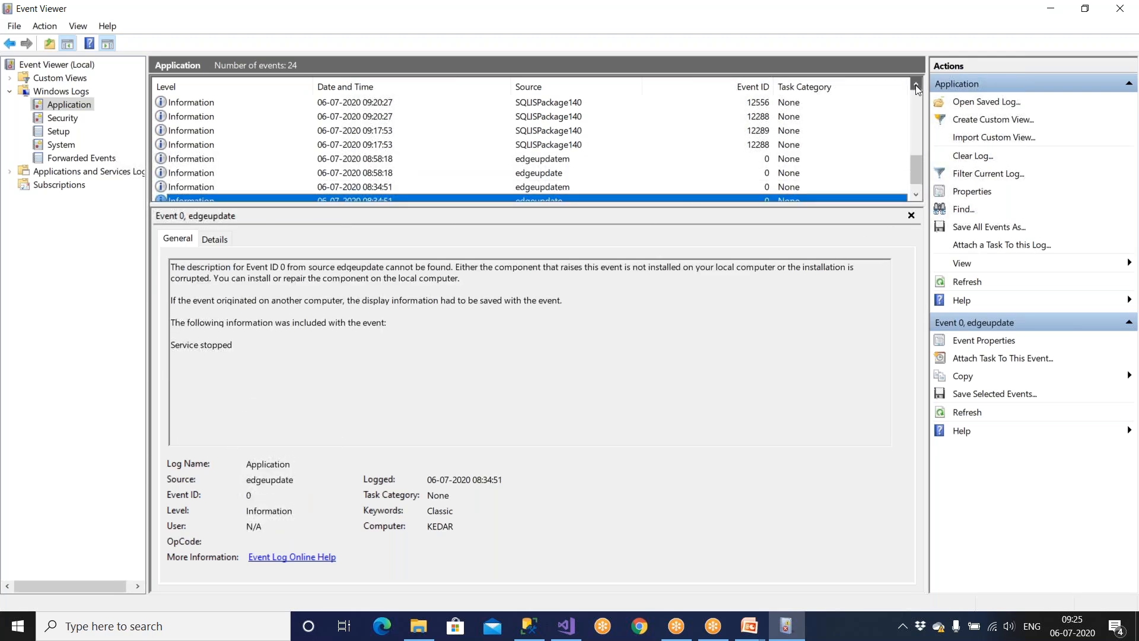
click(916, 84)
click(916, 86)
click(916, 87)
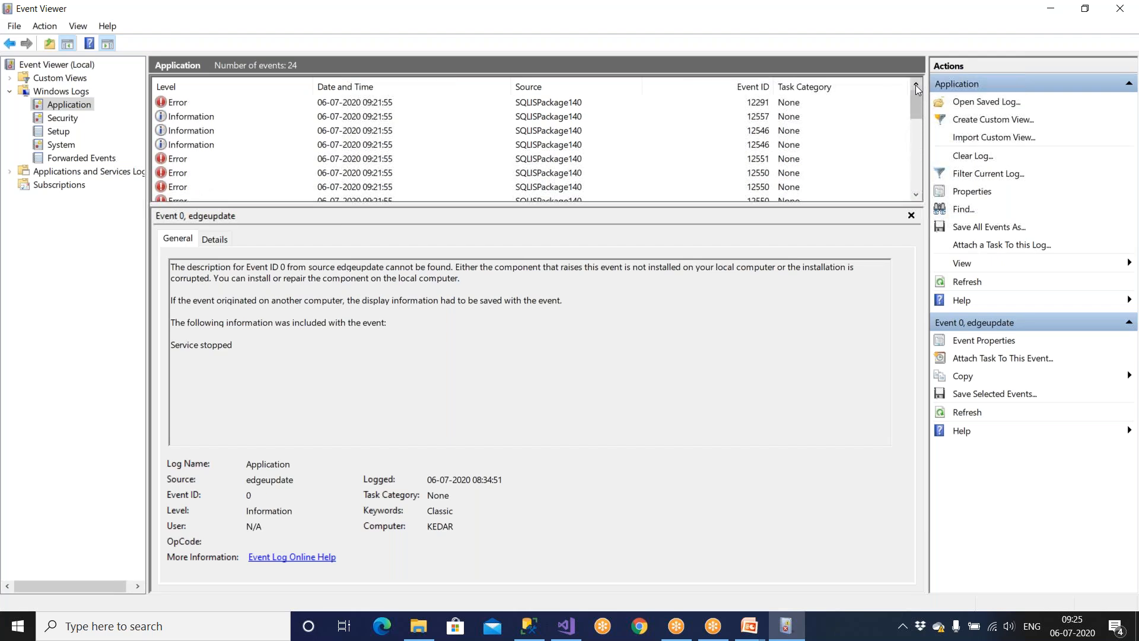
Review the 12551 OnTaskFailed, 12291 error, 12557 PackageEnd and 12546 information events.
click(183, 160)
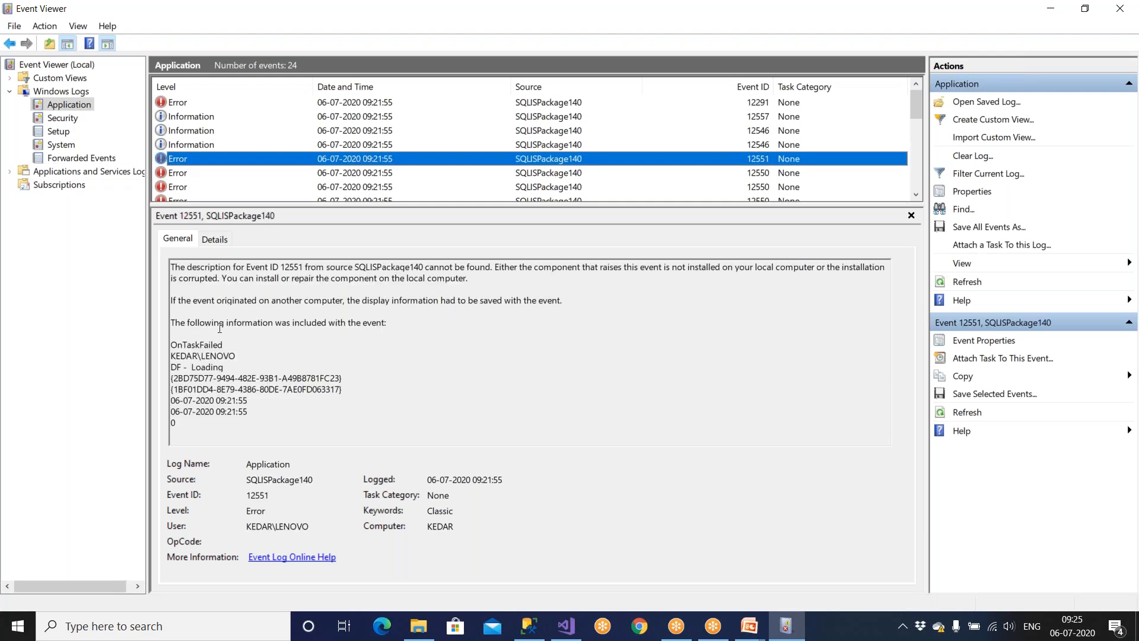
key(Up)
key(Up)
key(Up)
key(Up)
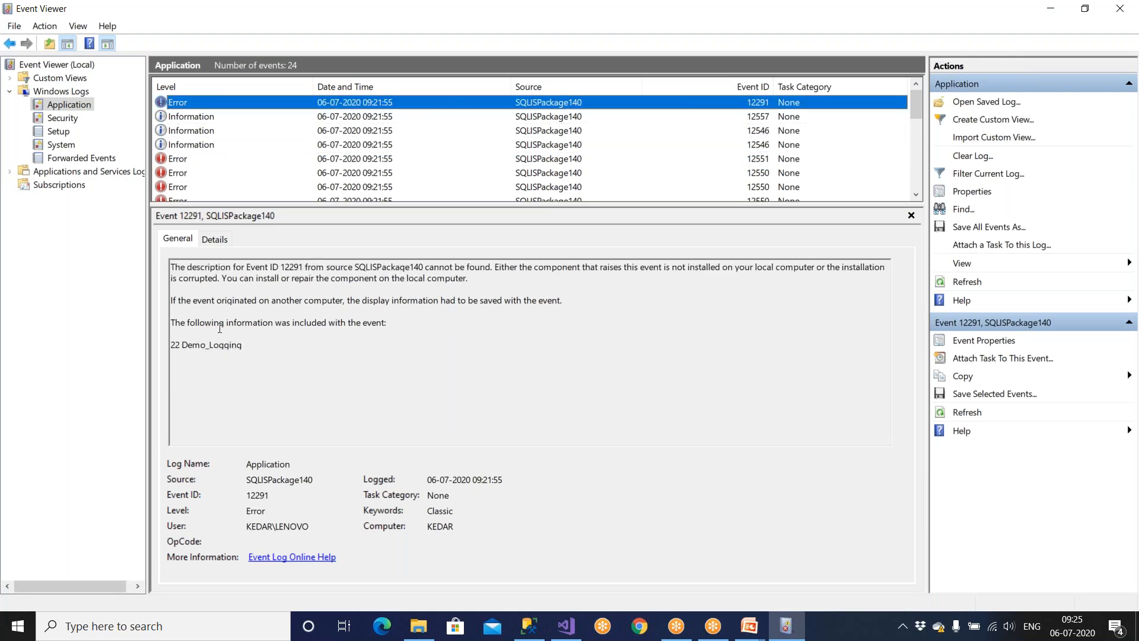
key(Down)
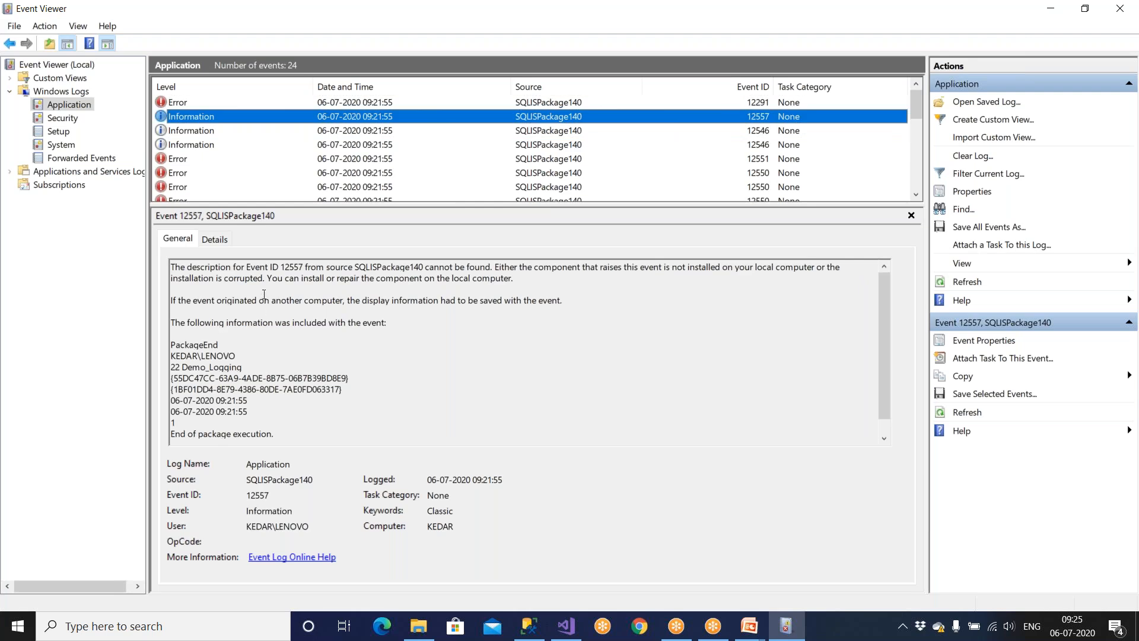
drag(264, 280, 481, 301)
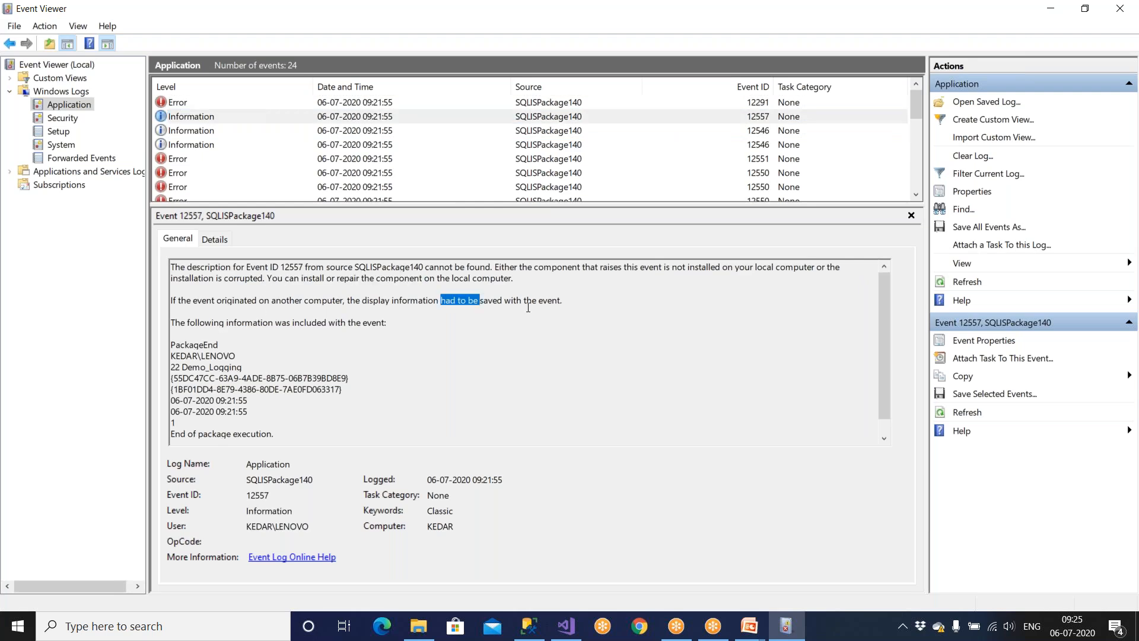
click(204, 132)
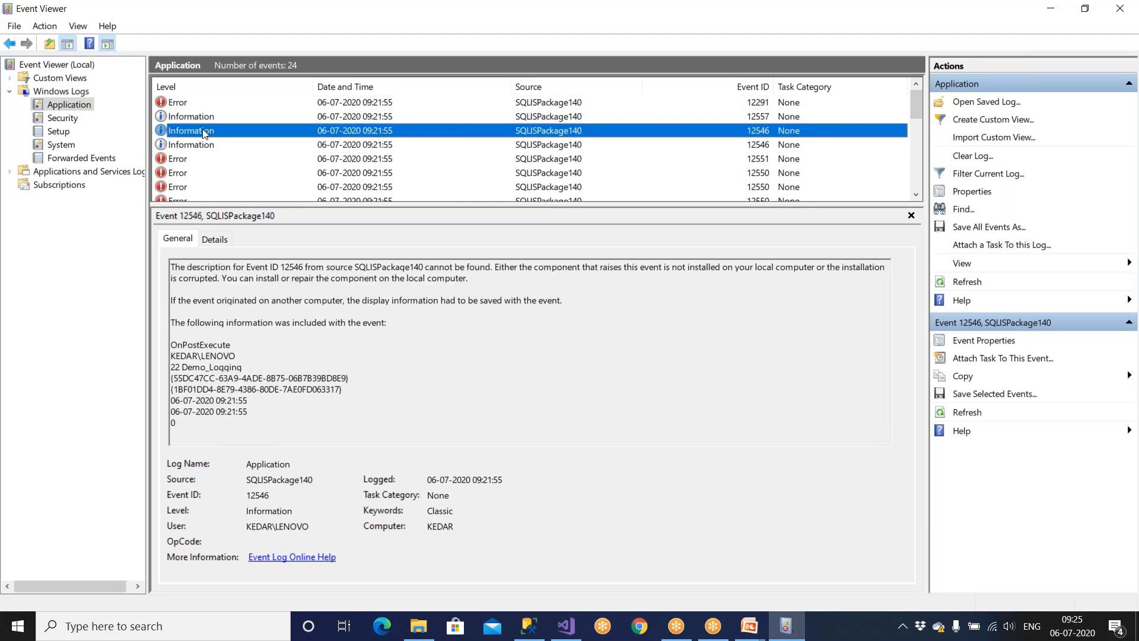
key(Down)
key(Down)
key(Down)
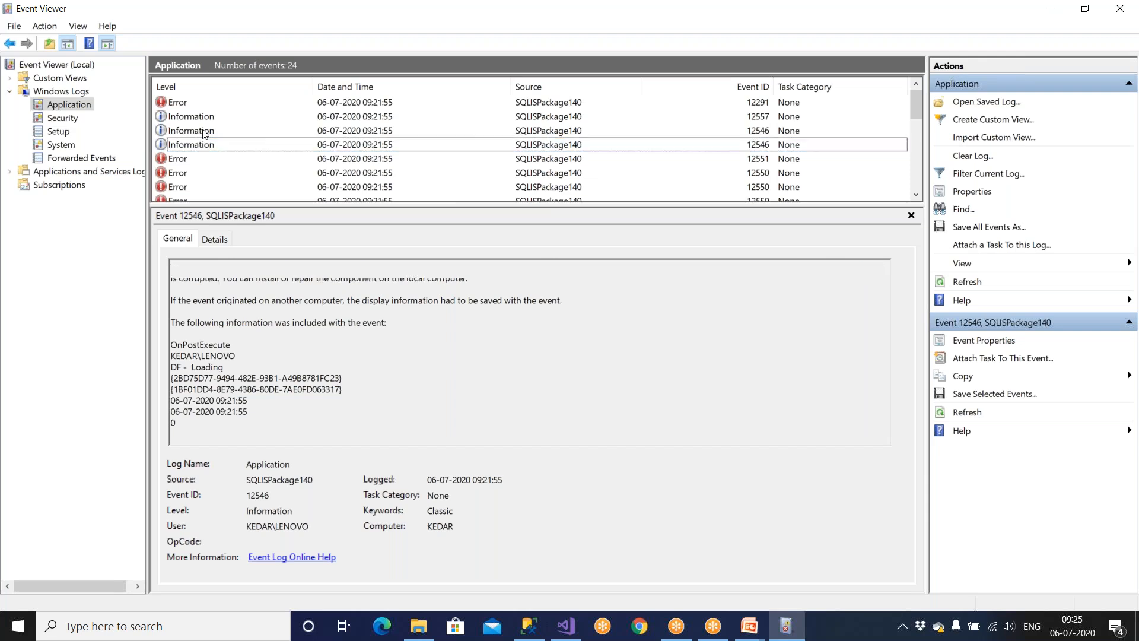
drag(219, 300, 564, 301)
Inspect the Error 12550 and earlier 12546 events, ending on the PackageStart event.
click(186, 188)
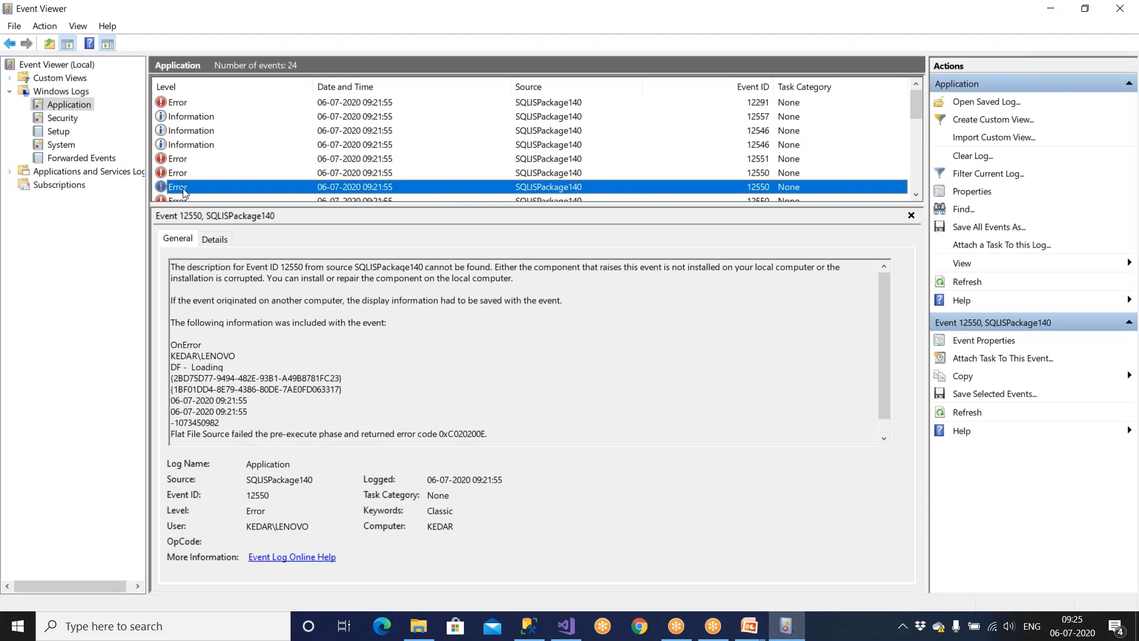
click(182, 195)
scroll(183, 195, down, 1)
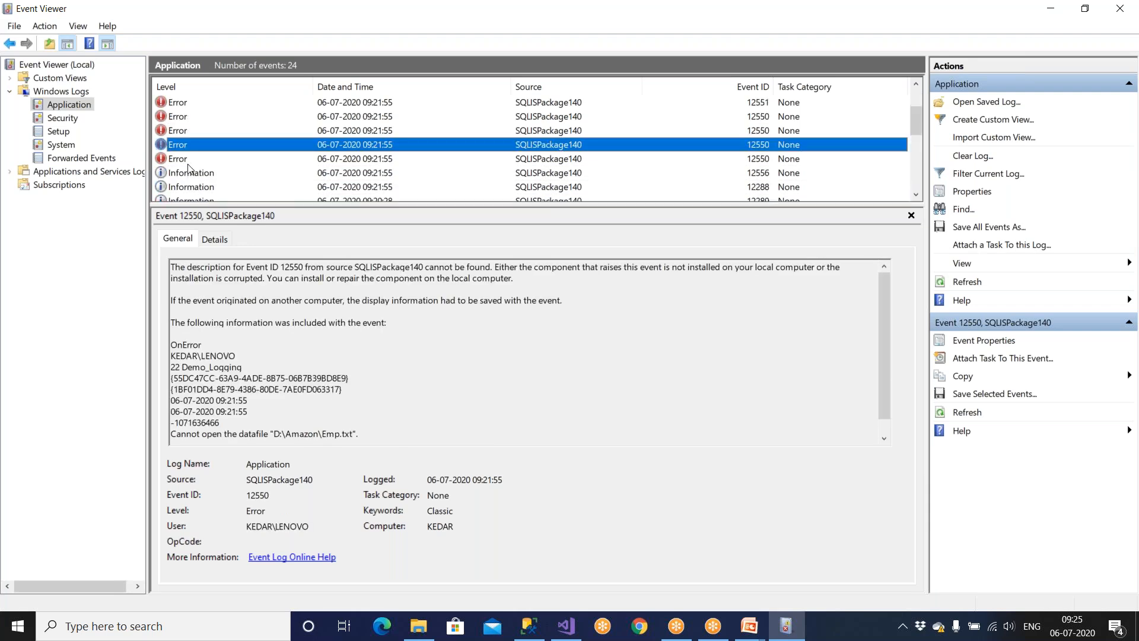
click(186, 159)
key(Down)
key(Down)
key(Down)
key(Down)
key(Down)
key(Down)
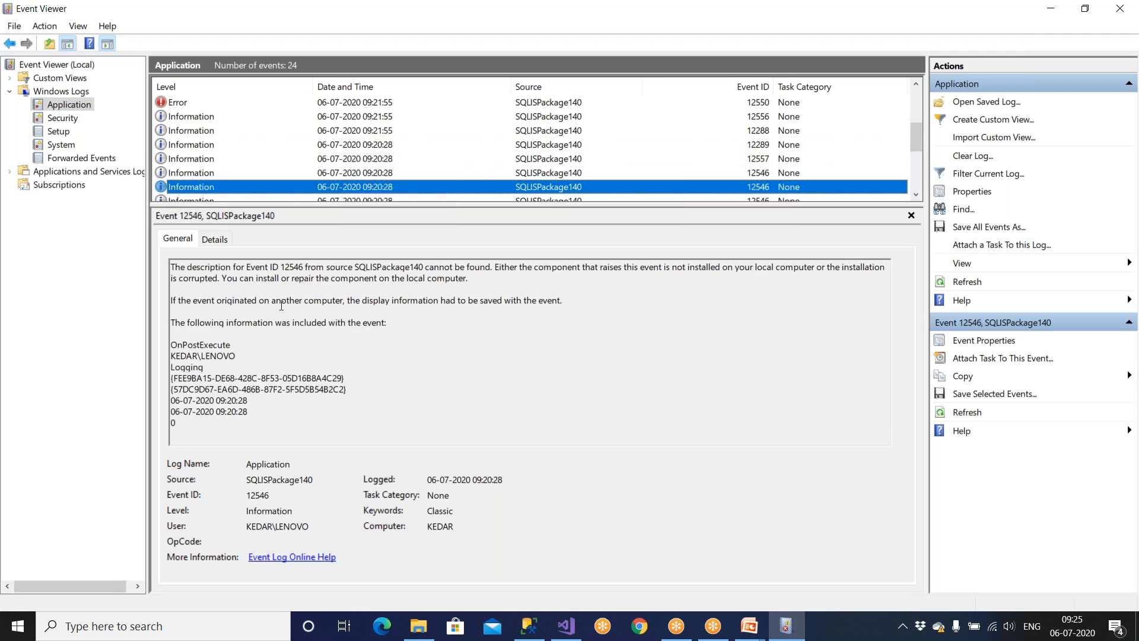
drag(283, 310, 364, 323)
click(365, 329)
click(213, 184)
scroll(213, 183, down, 2)
scroll(213, 186, down, 2)
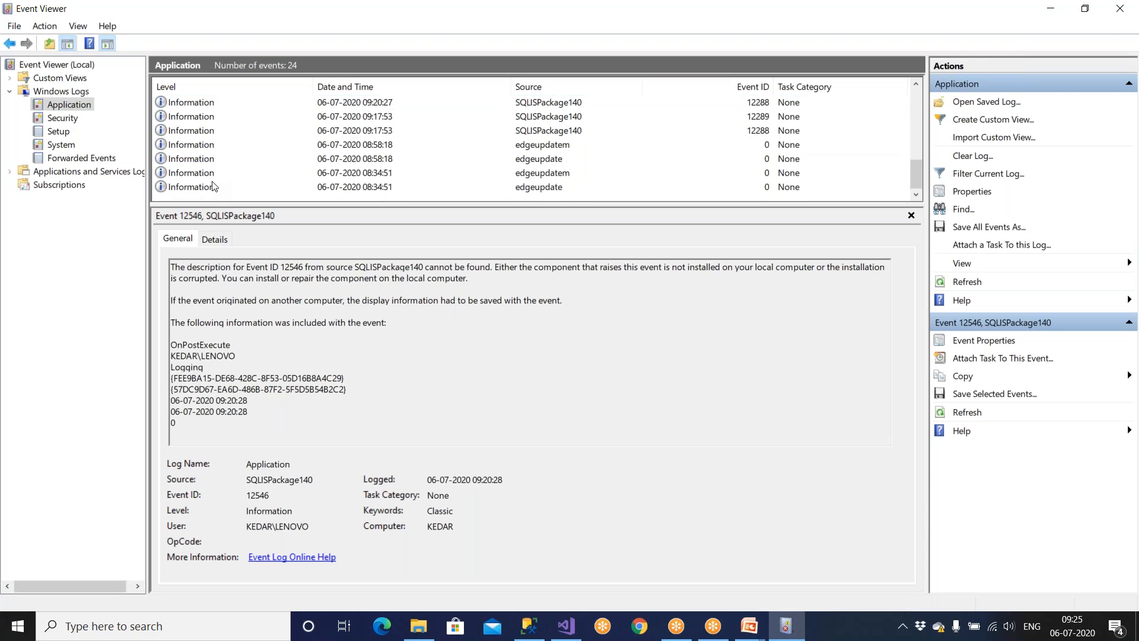
click(202, 189)
key(Up)
key(Up)
key(Up)
key(Up)
key(Up)
key(Up)
key(Up)
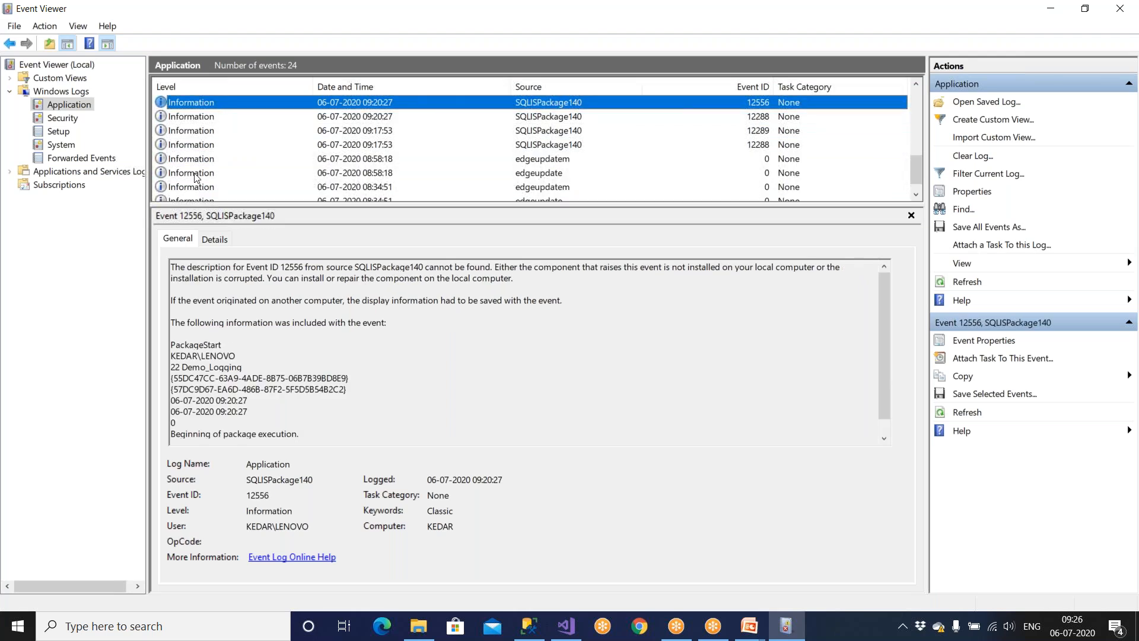
Read the Error 12550 description, noting the corrupted-installation and source-not-found notes.
scroll(196, 177, up, 3)
click(179, 159)
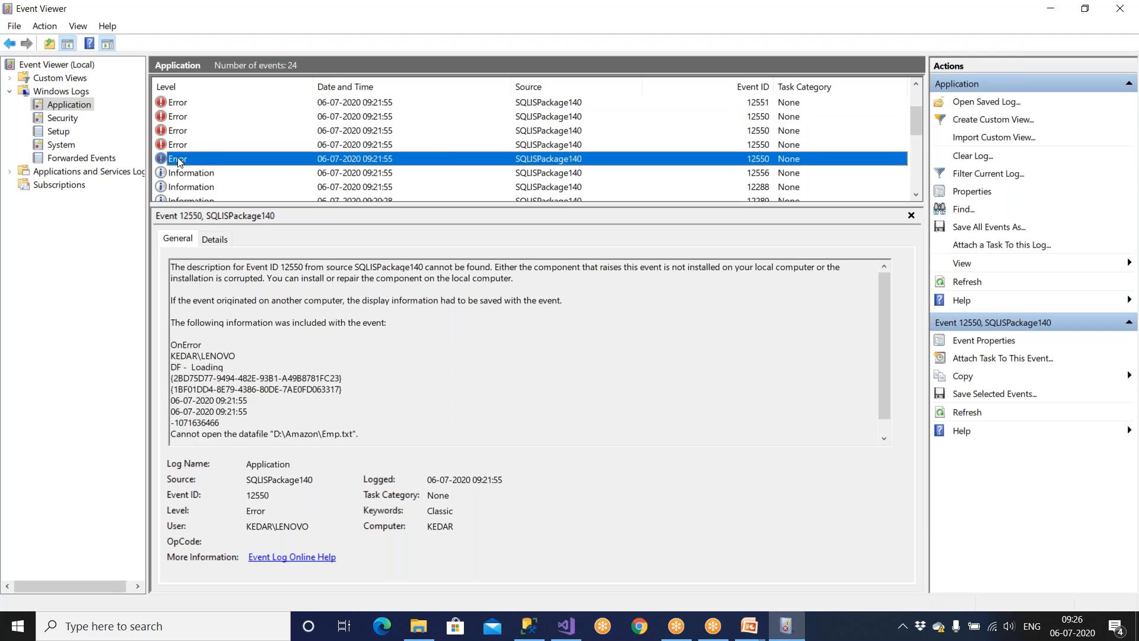
drag(235, 300, 259, 300)
drag(197, 367, 281, 401)
click(218, 378)
click(281, 395)
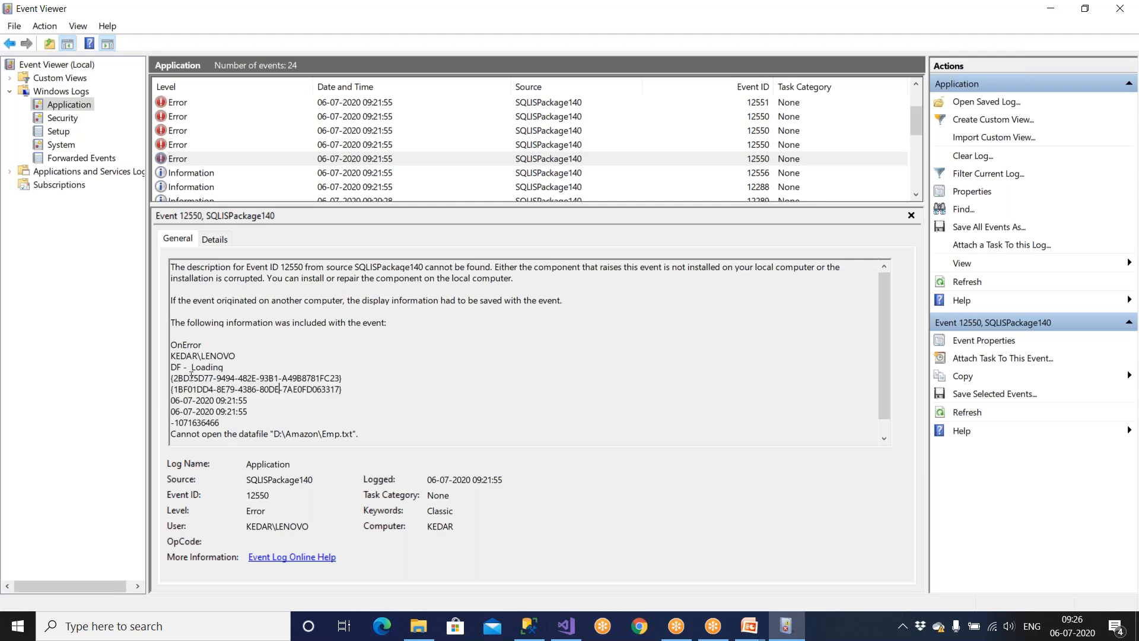
drag(191, 377, 257, 378)
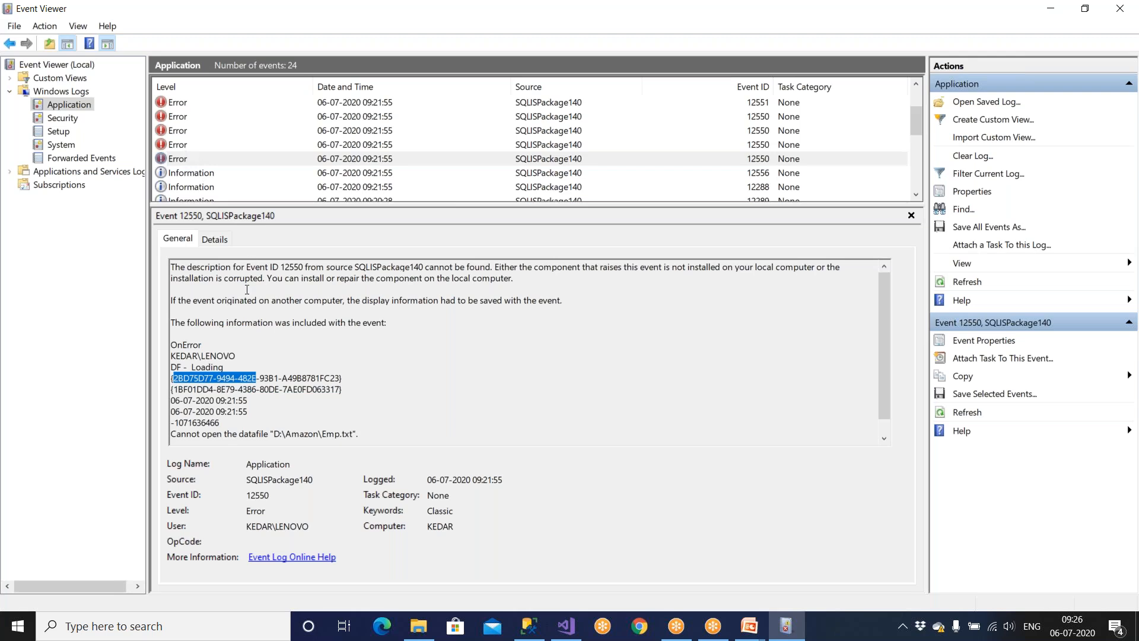
drag(265, 279, 367, 279)
drag(202, 278, 249, 279)
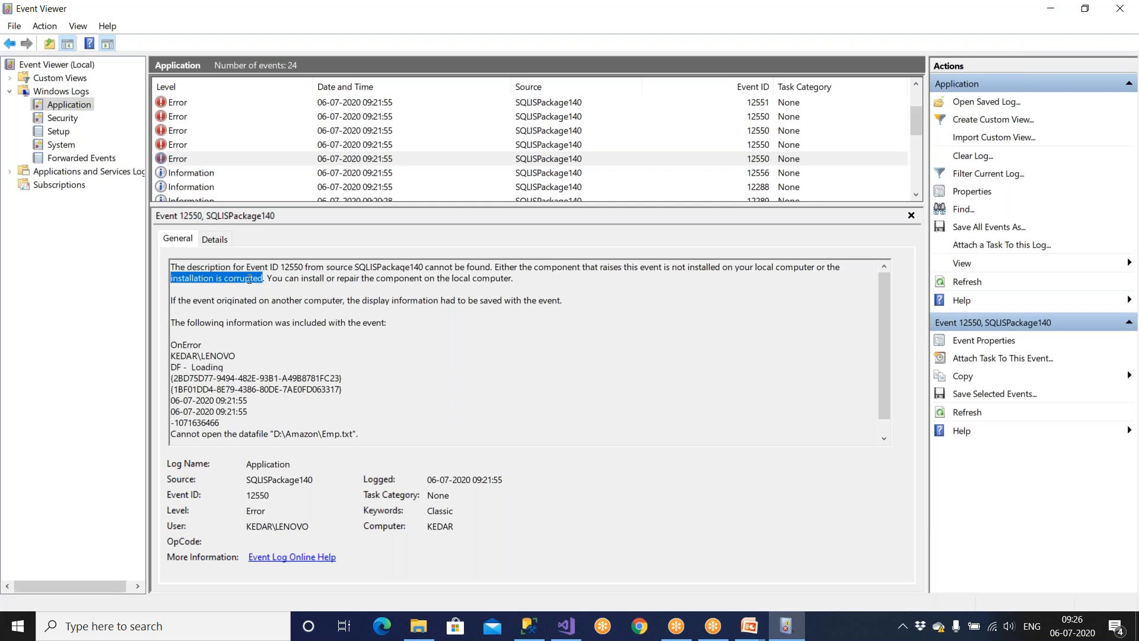
drag(327, 266, 491, 266)
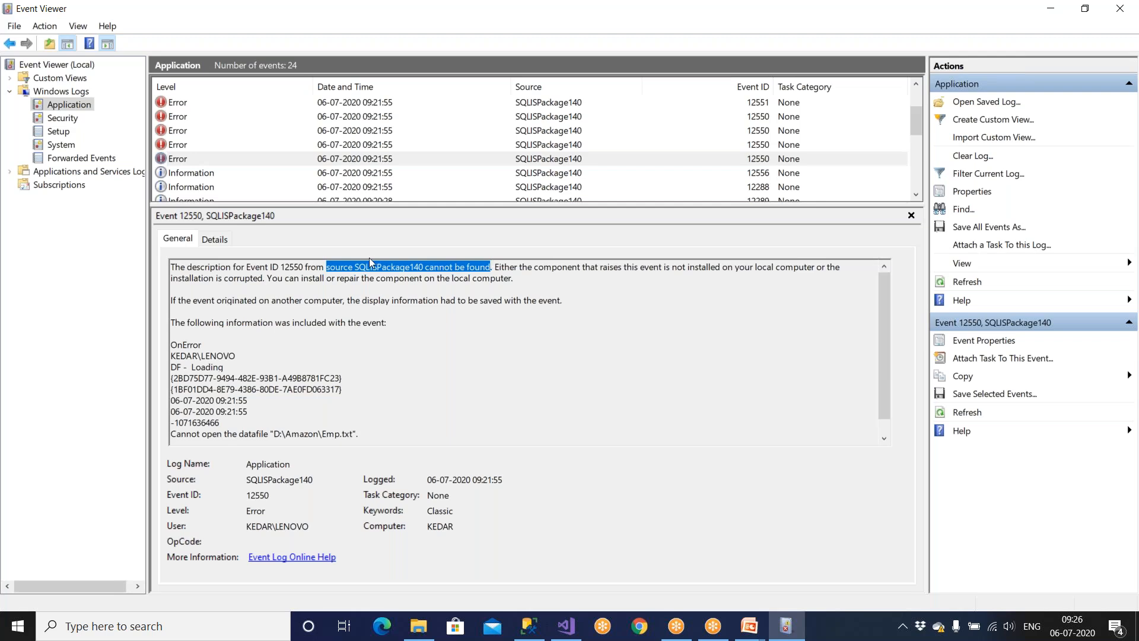
Highlight the error line saying datafile D:\Amazon\Emp.txt cannot be opened.
drag(247, 436, 369, 434)
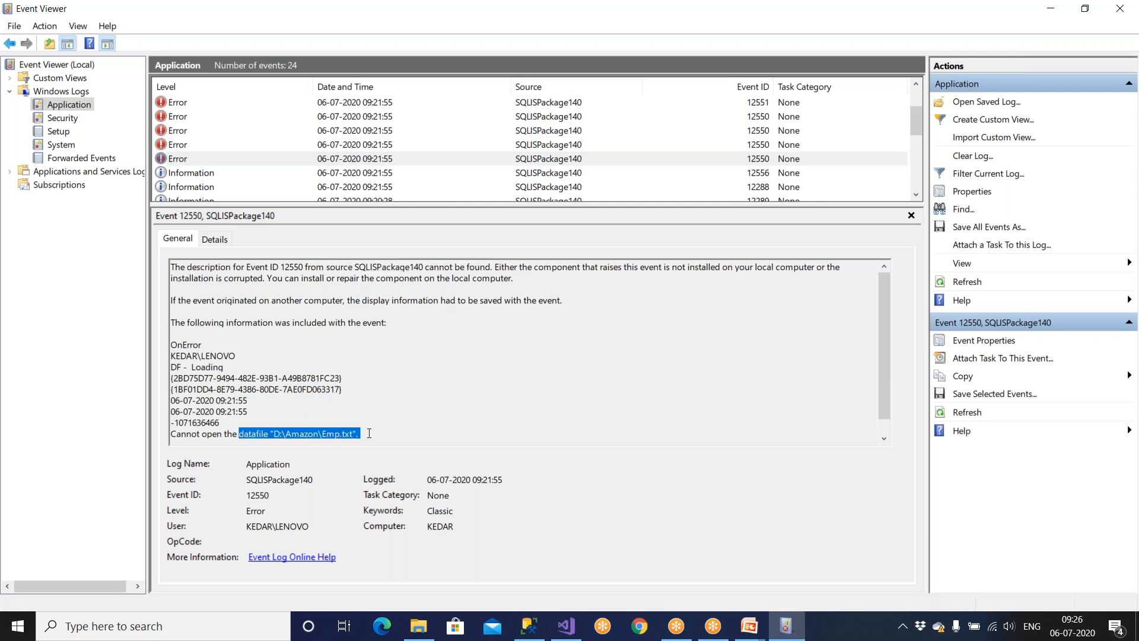
click(882, 441)
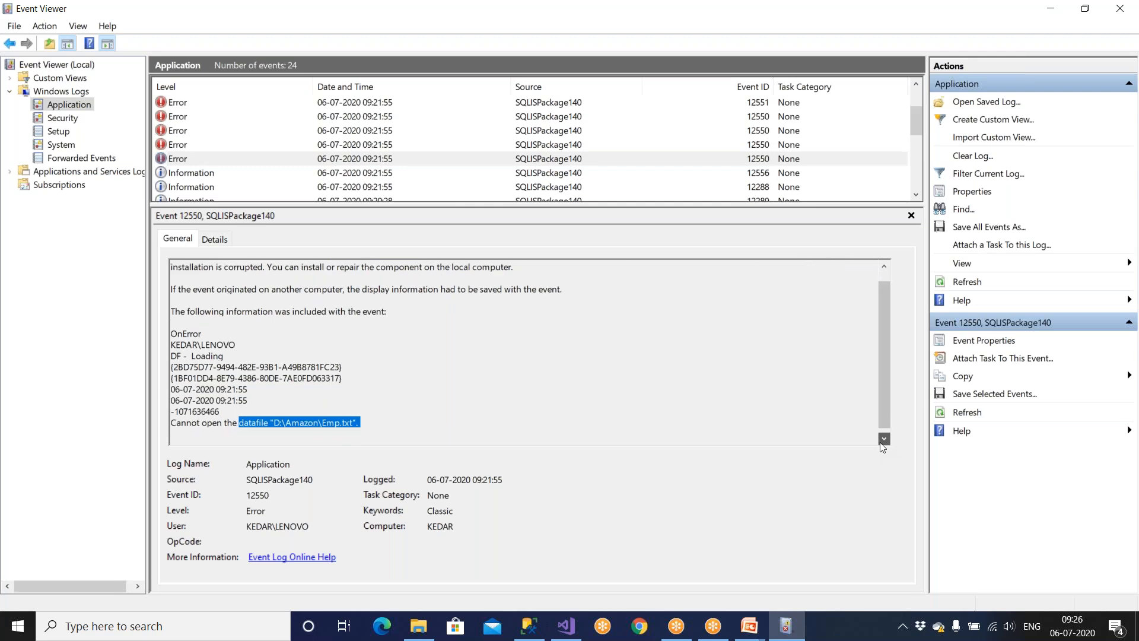
drag(170, 418, 269, 419)
triple_click(285, 415)
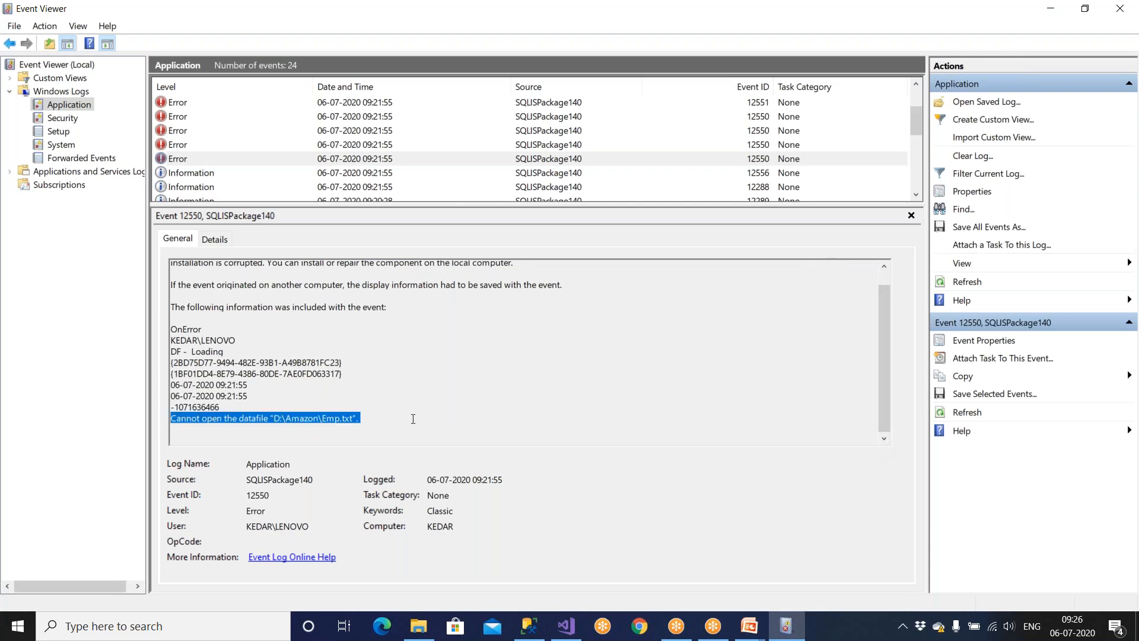
drag(390, 417, 147, 417)
click(321, 399)
drag(364, 419, 202, 419)
click(346, 418)
drag(365, 419, 271, 418)
click(430, 349)
Note the computer name and OnError event name, then close Event Viewer.
scroll(428, 307, up, 1)
drag(389, 268, 386, 286)
click(366, 437)
drag(365, 437, 136, 411)
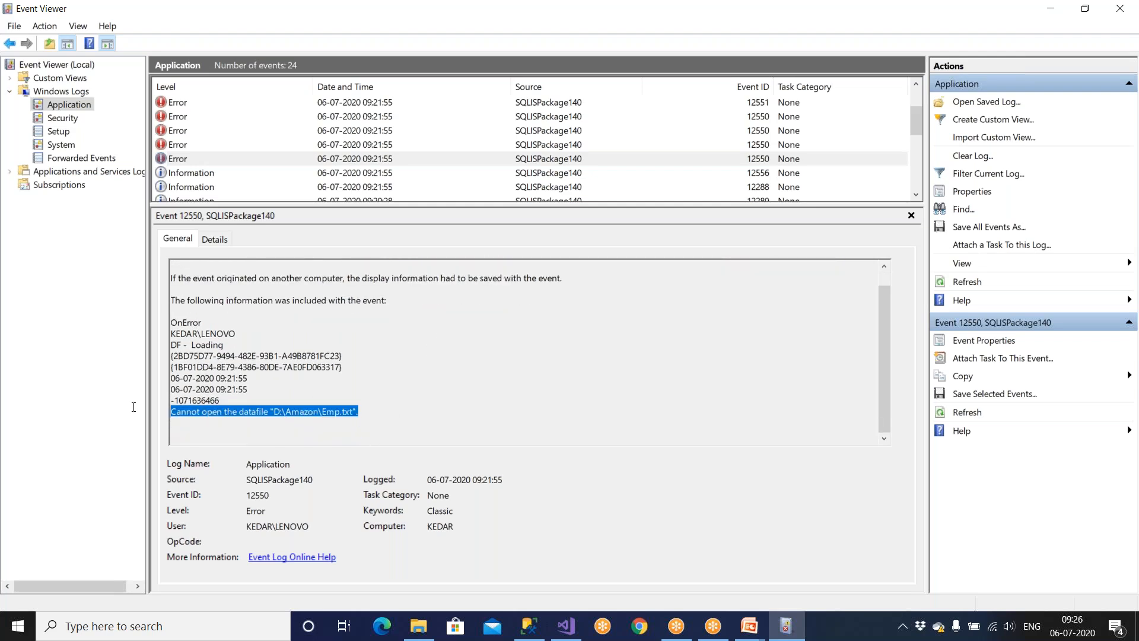
click(189, 418)
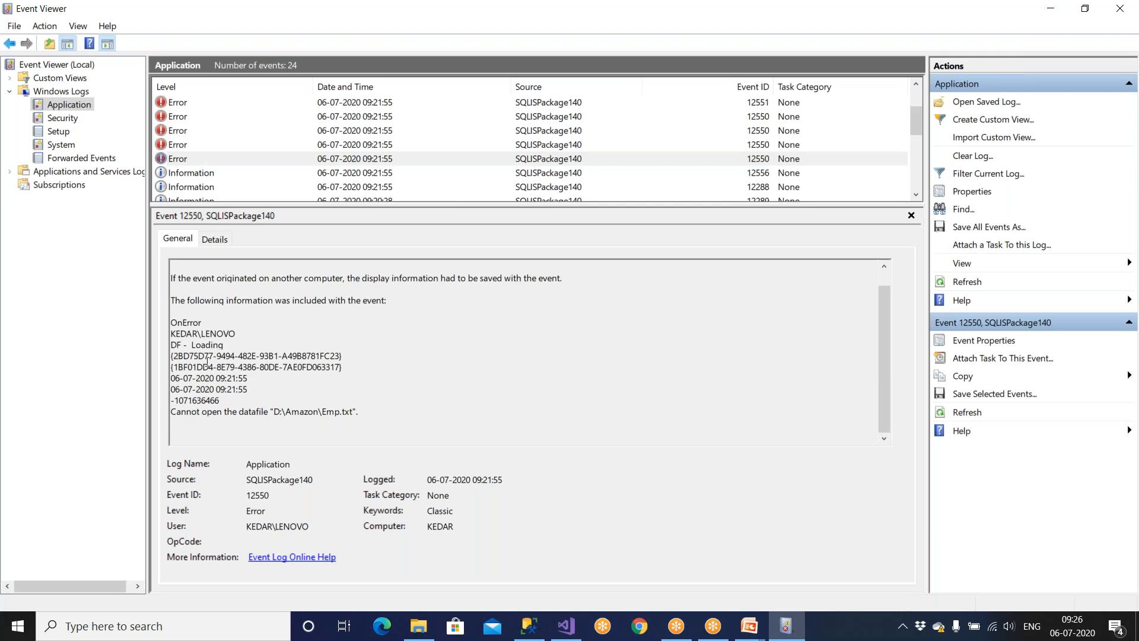
double_click(202, 333)
double_click(195, 323)
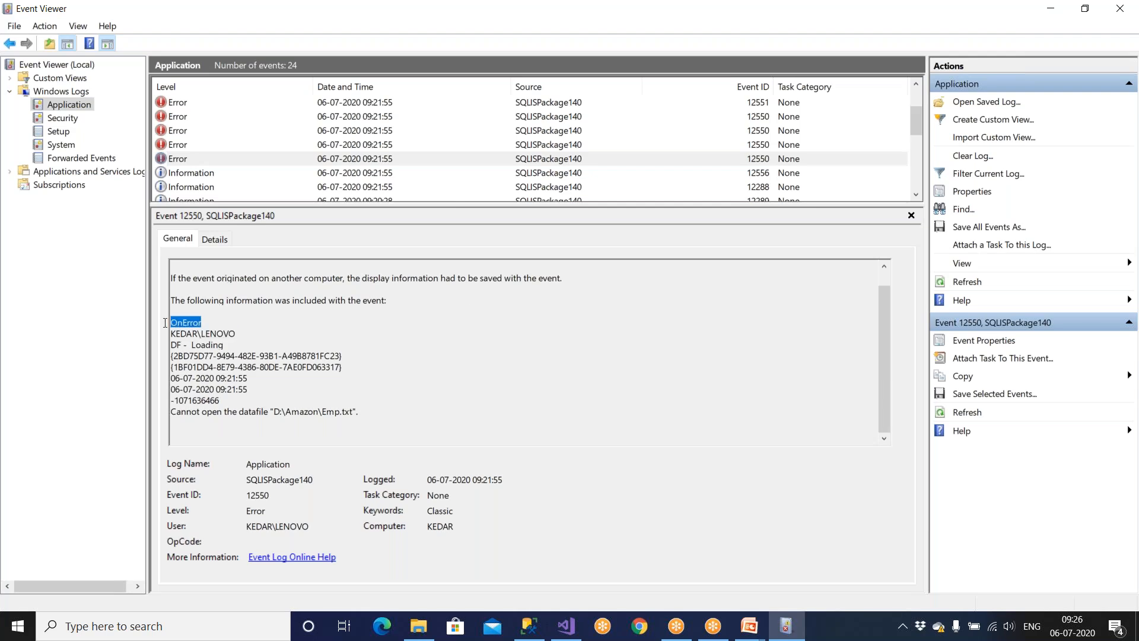
click(1120, 7)
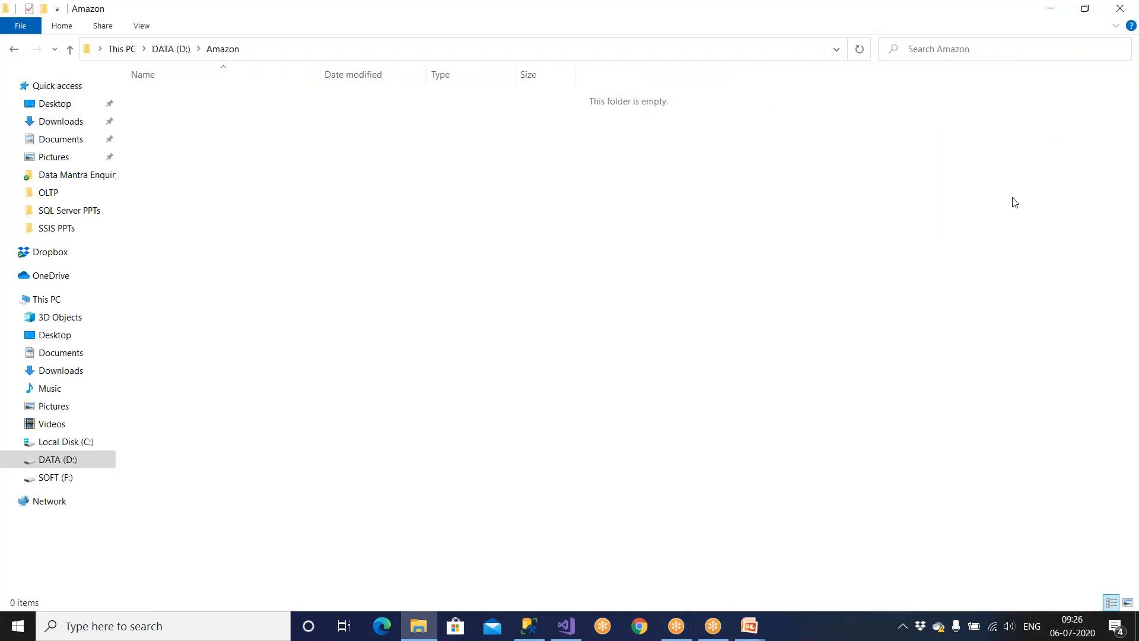
click(565, 627)
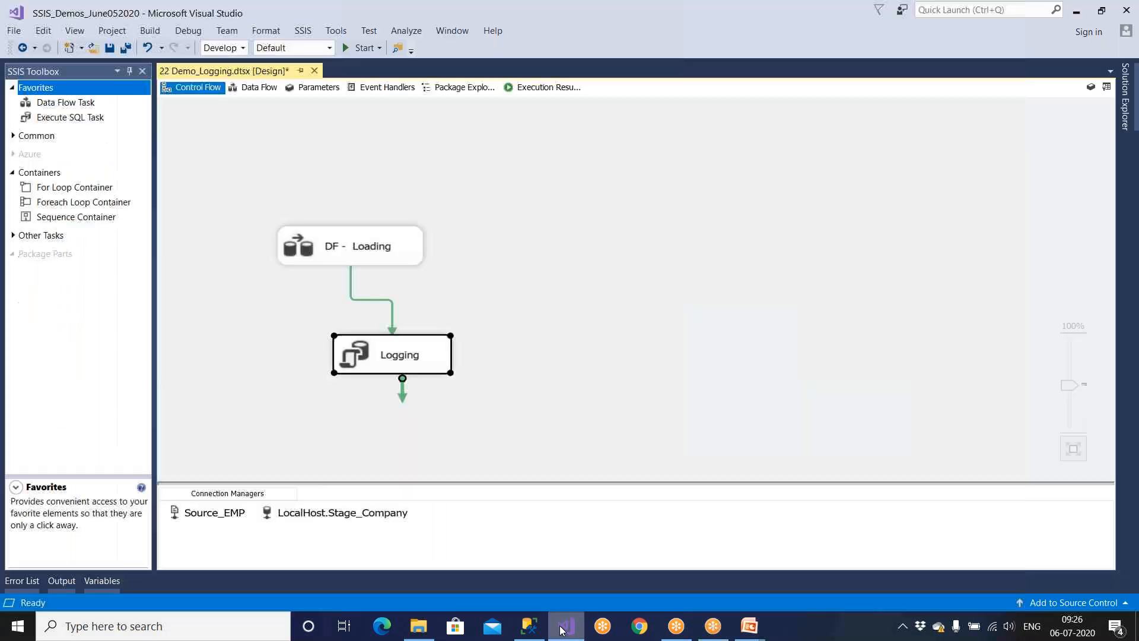
Resume the slide show and advance past the Demo Requirements slide.
mouse_move(749, 626)
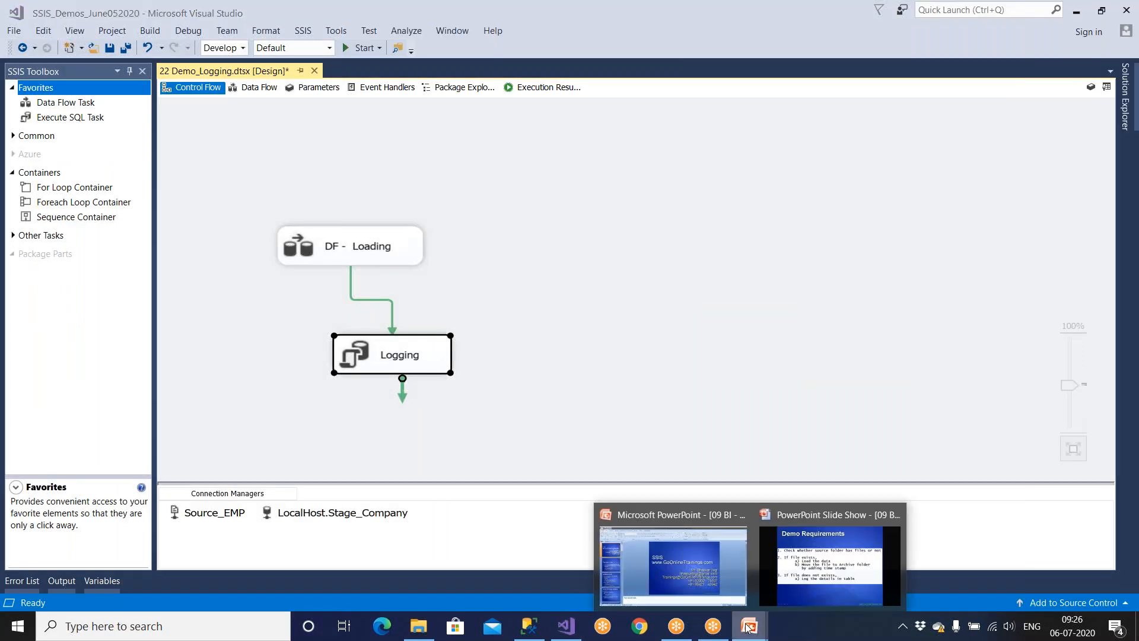
click(782, 582)
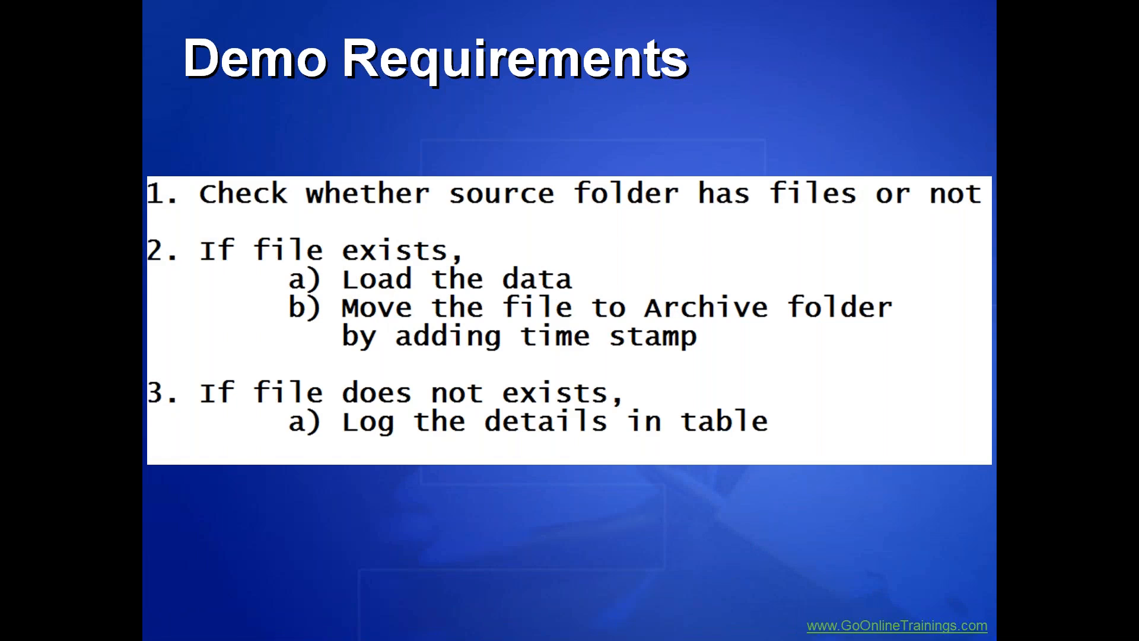
key(Right)
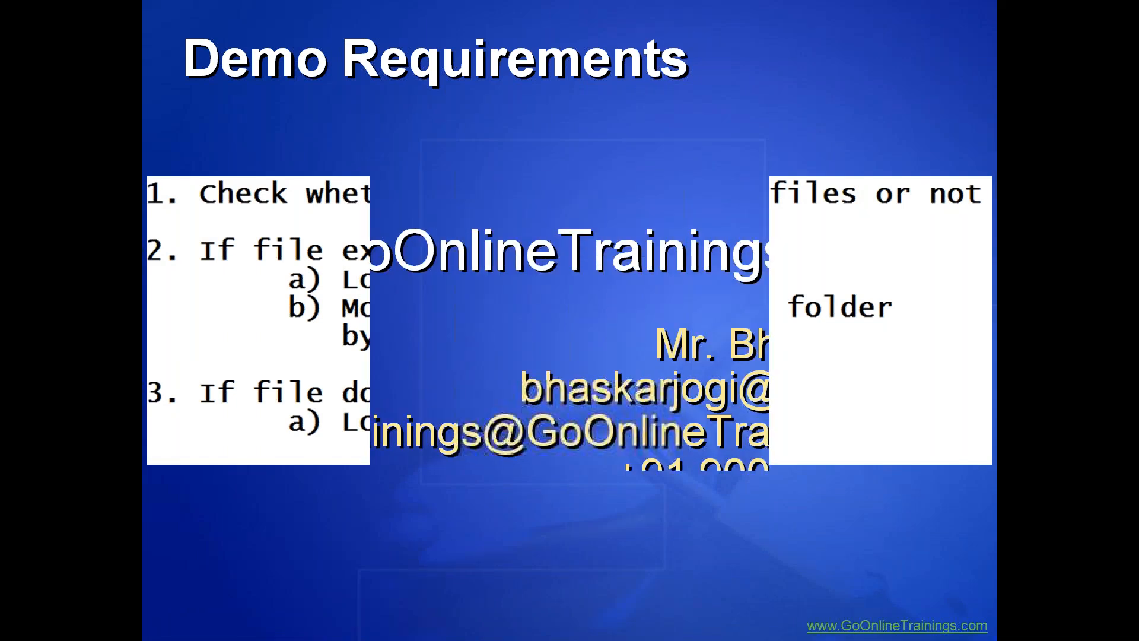